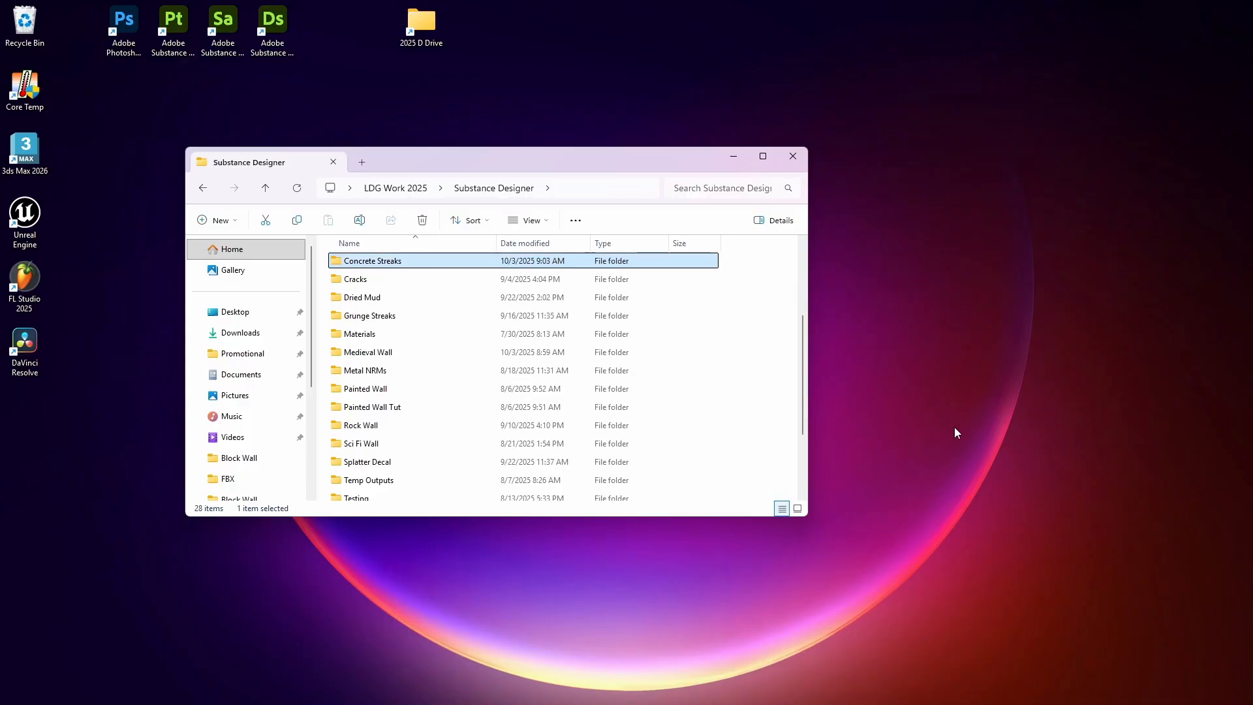
# - Open Concrete_03.sbs from the Concrete folder inside the Substance Designer project folder
pyautogui.scroll(3, 731, 302)
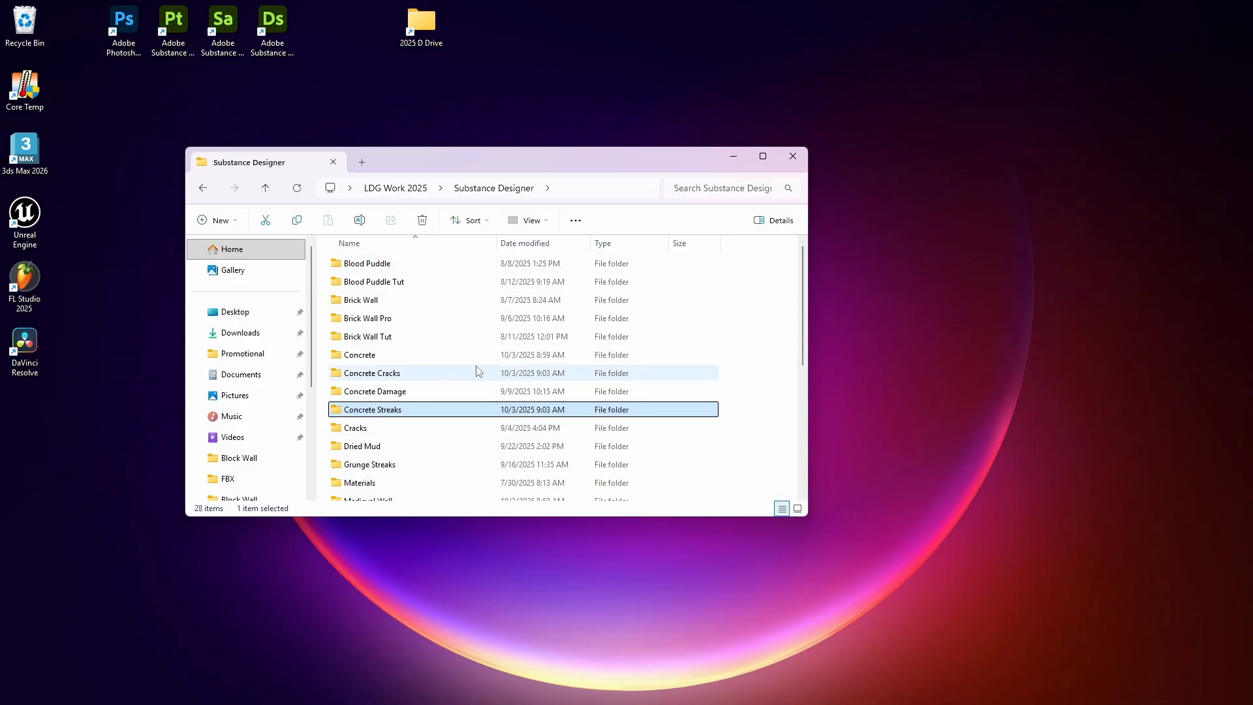
pyautogui.doubleClick(370, 356)
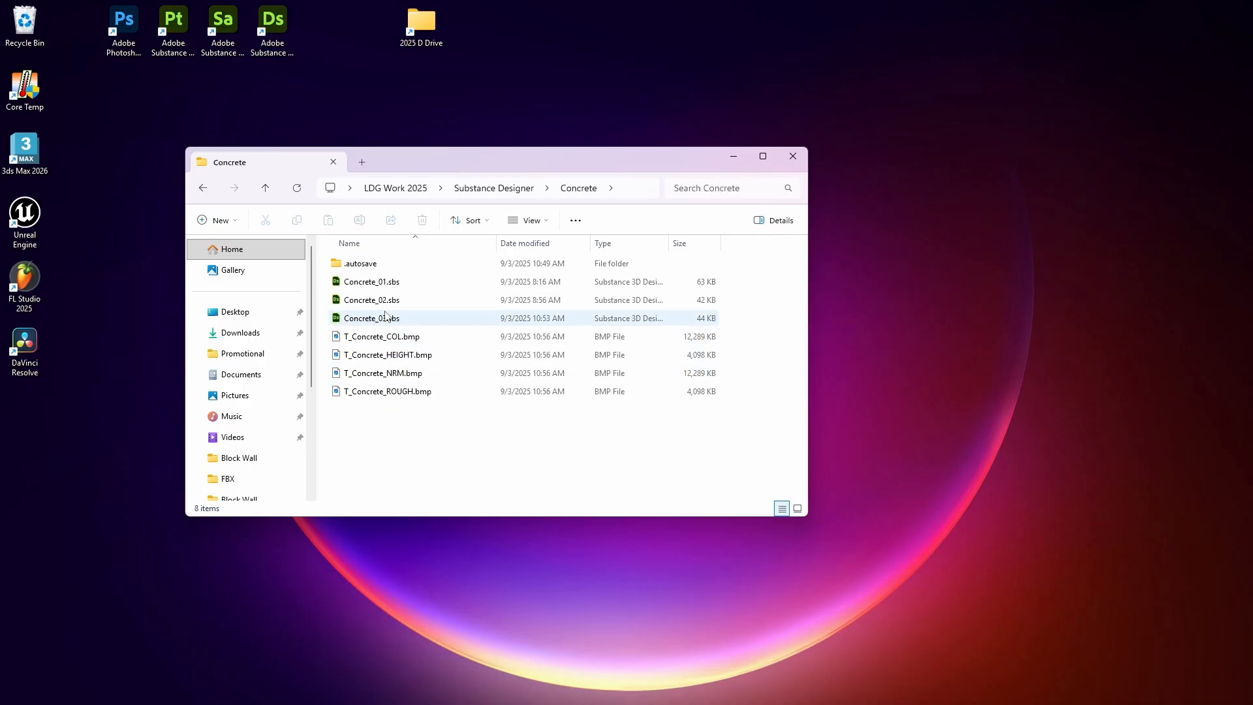
pyautogui.doubleClick(386, 319)
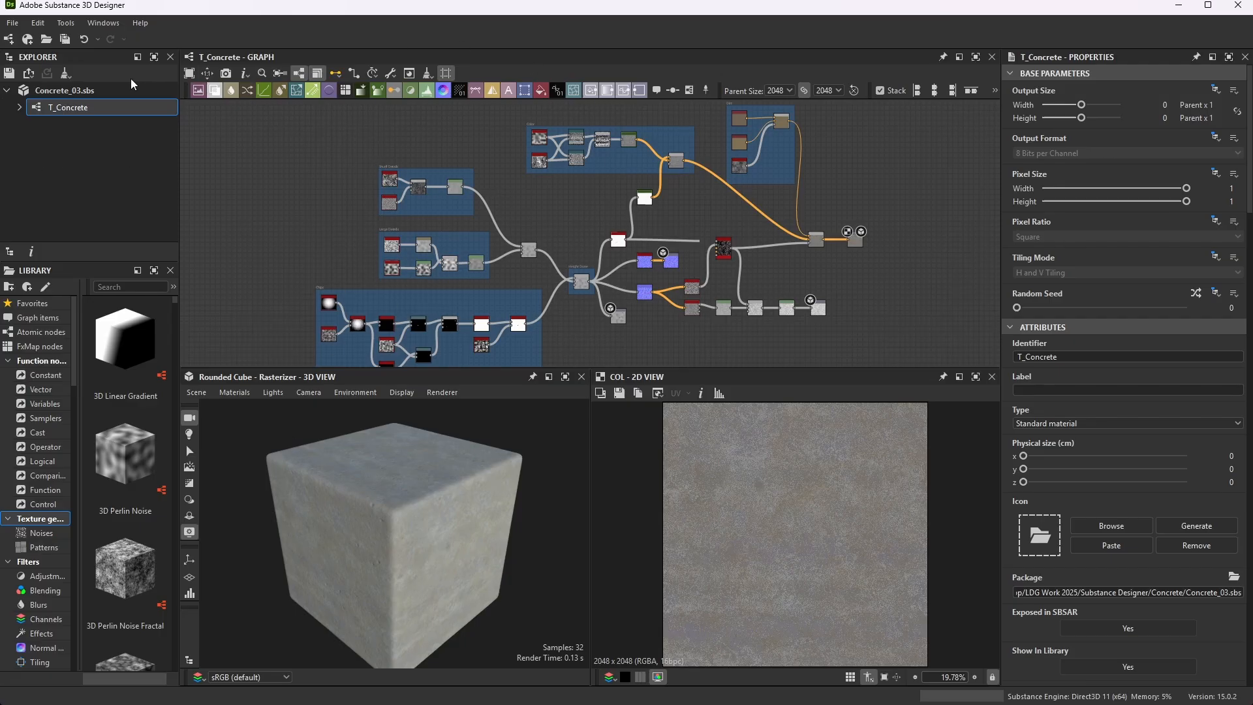
# - Save a new version of the package as Concrete_Cracks_01.sbs in the Concrete Cracks folder
pyautogui.rightClick(79, 96)
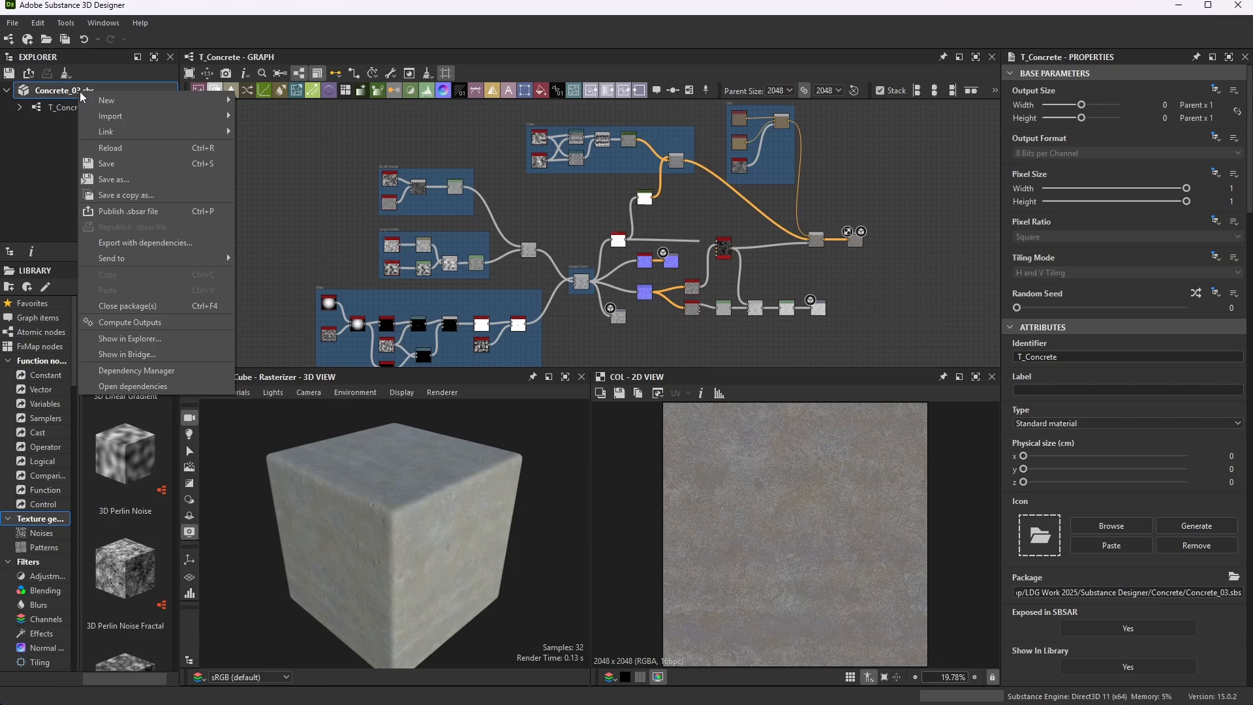
pyautogui.click(121, 183)
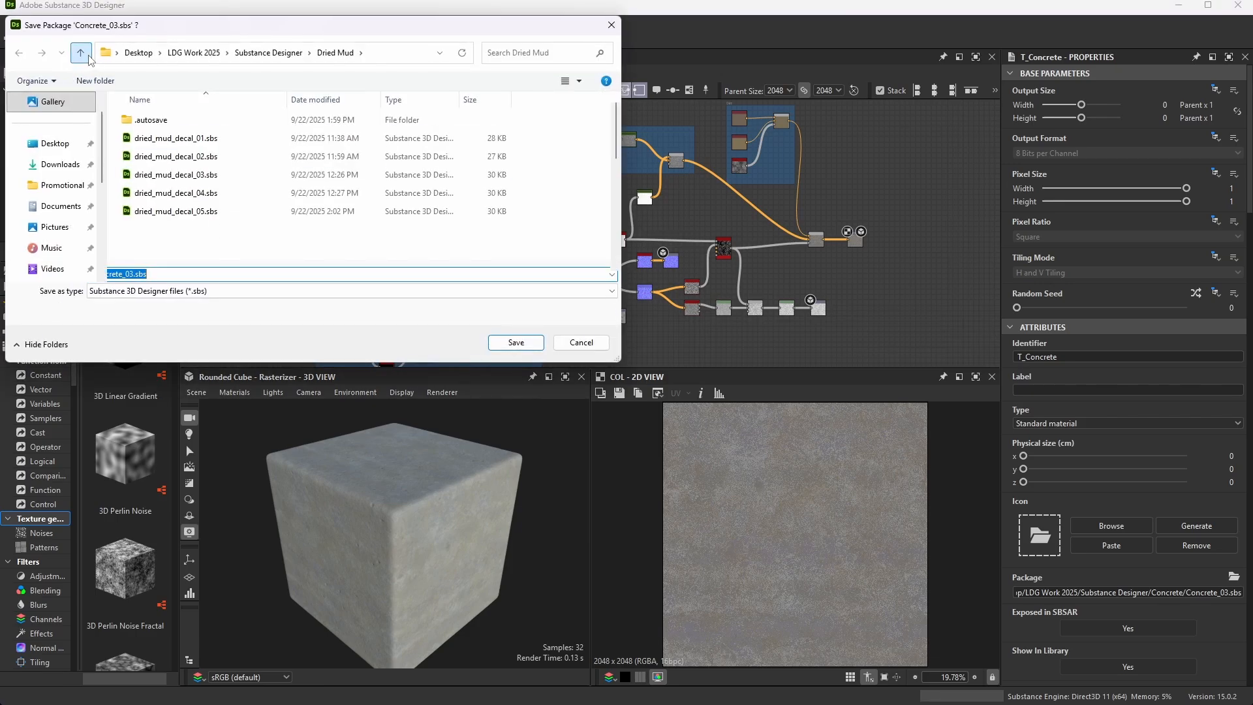
pyautogui.click(80, 52)
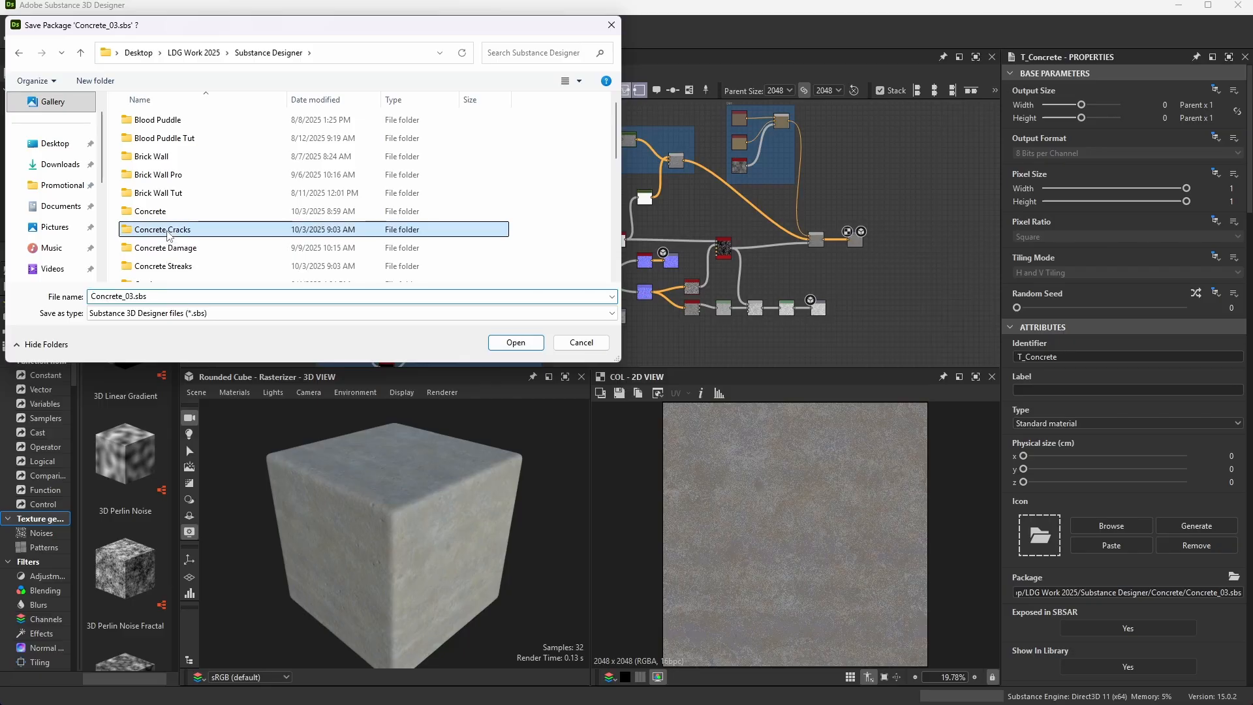
pyautogui.doubleClick(168, 231)
pyautogui.click(126, 299)
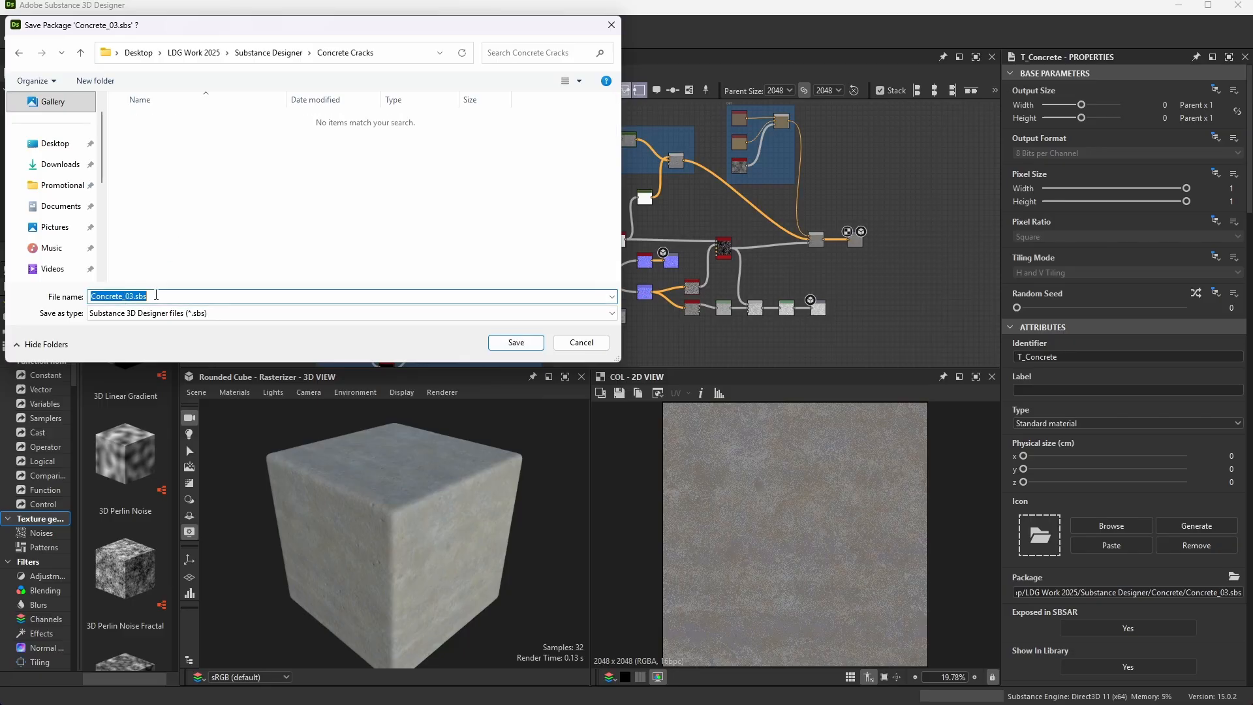
pyautogui.moveTo(126, 299); pyautogui.dragTo(314, 300)
pyautogui.write('Cracks')
pyautogui.write(')')
pyautogui.click(516, 343)
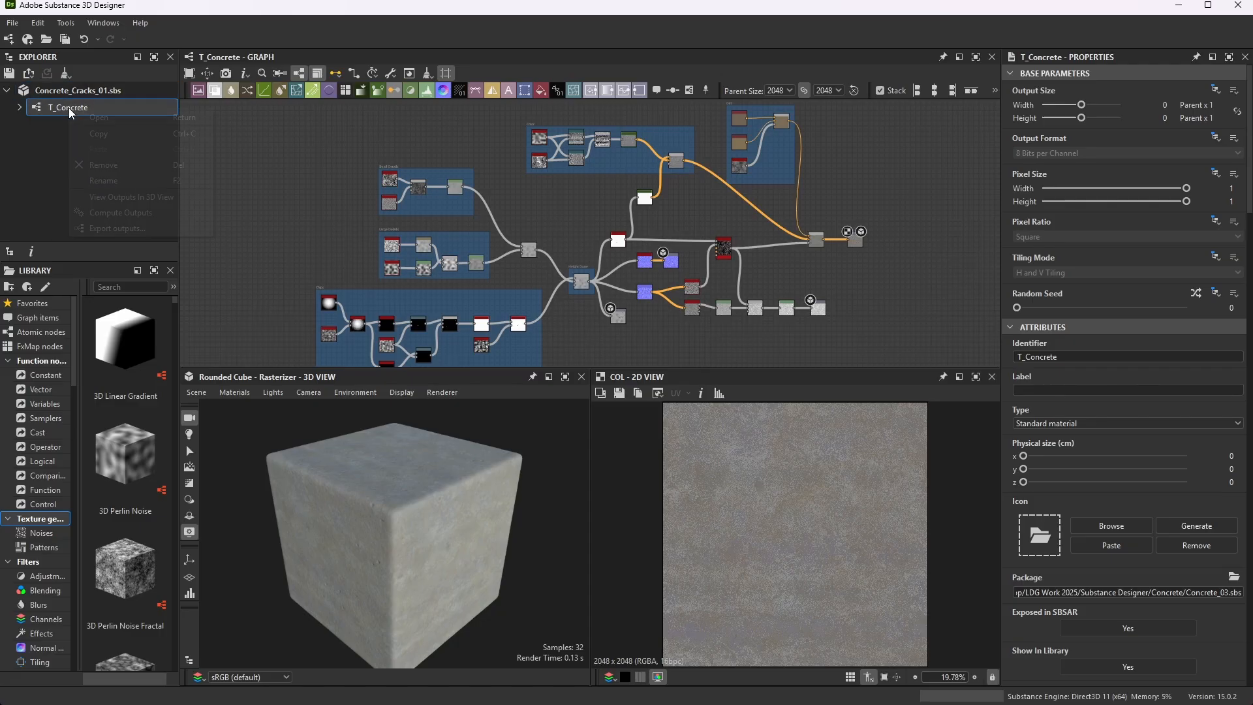
# - Rename the T_Concrete graph to T_Concrete_Cracks and save the package
pyautogui.rightClick(69, 109)
pyautogui.click(104, 181)
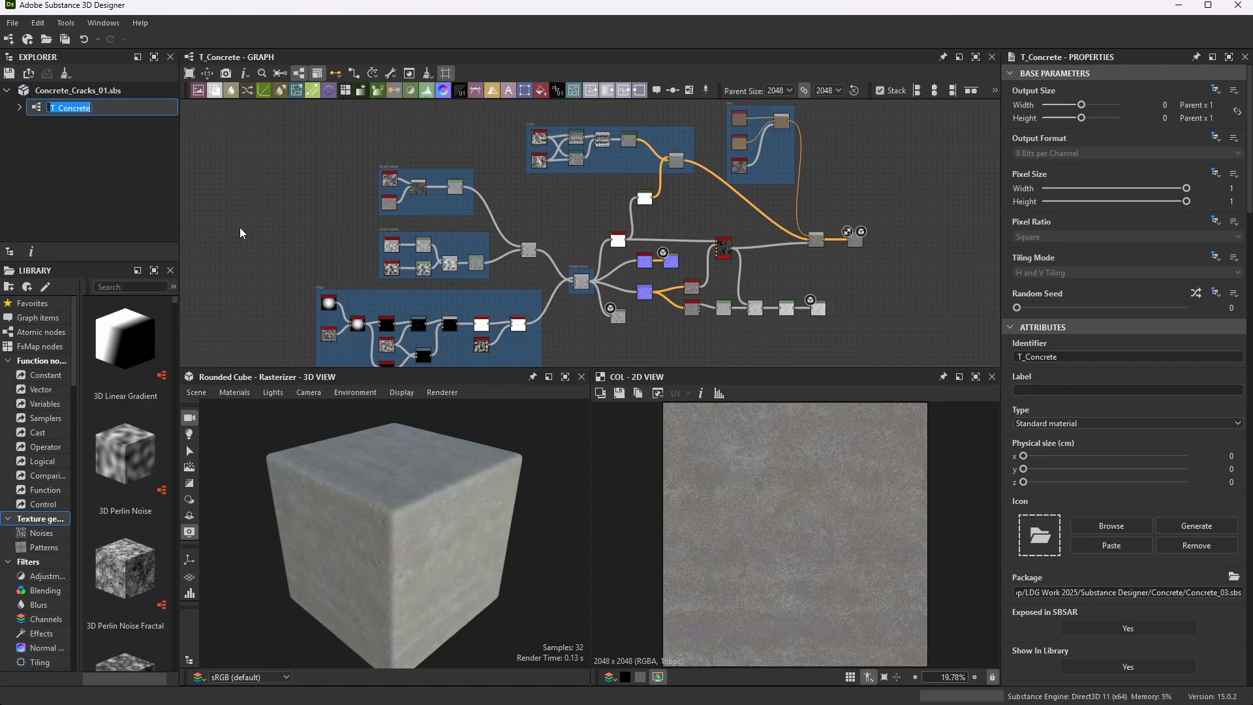
pyautogui.write('T_Concrete_Cracks')
pyautogui.press('Return')
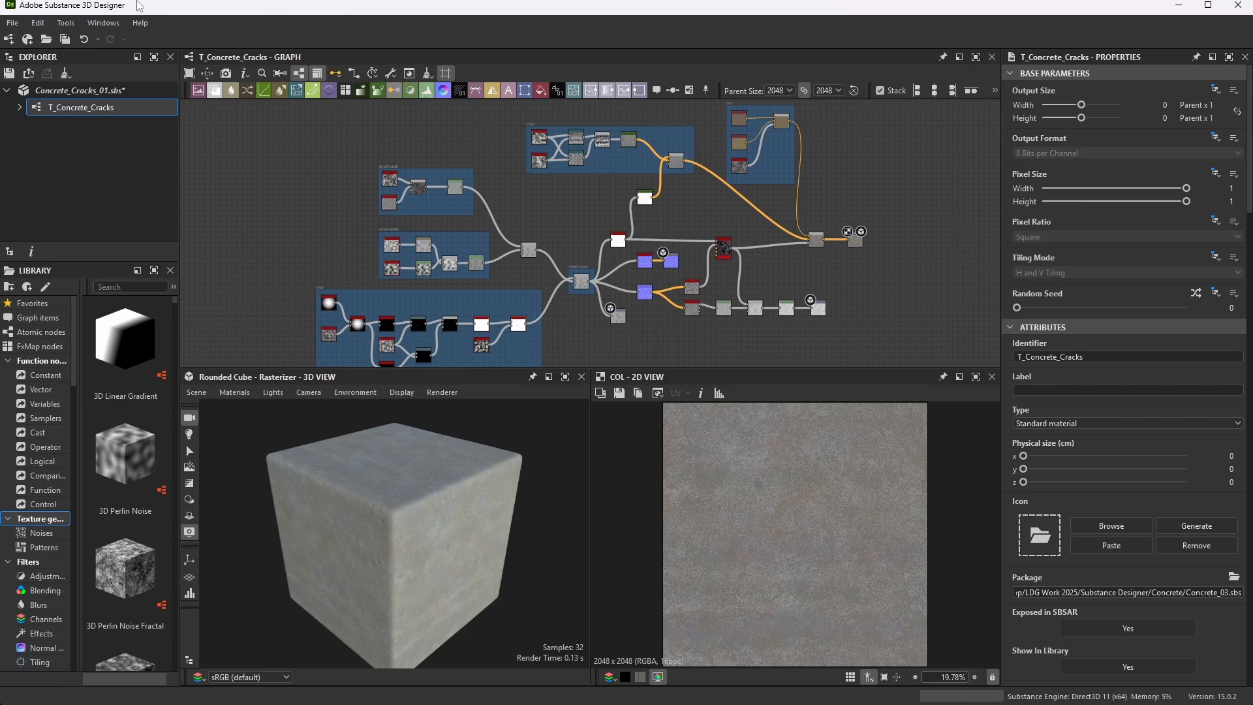
pyautogui.click(13, 23)
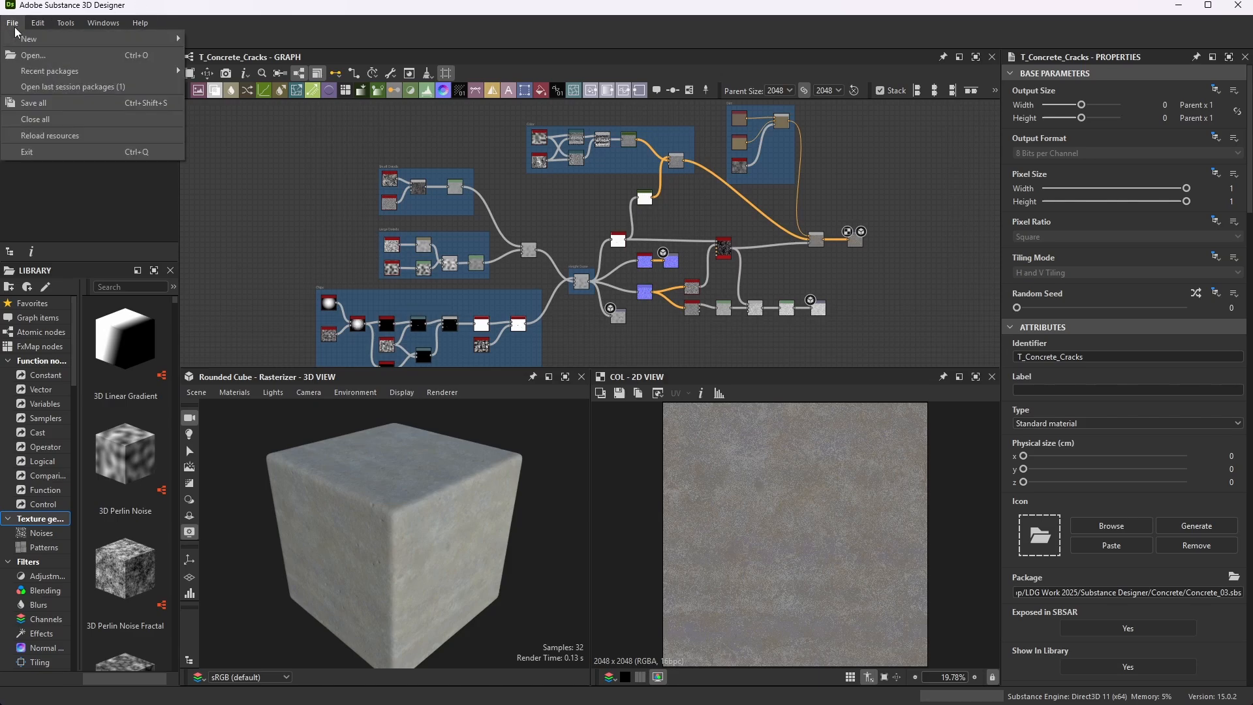
pyautogui.click(58, 113)
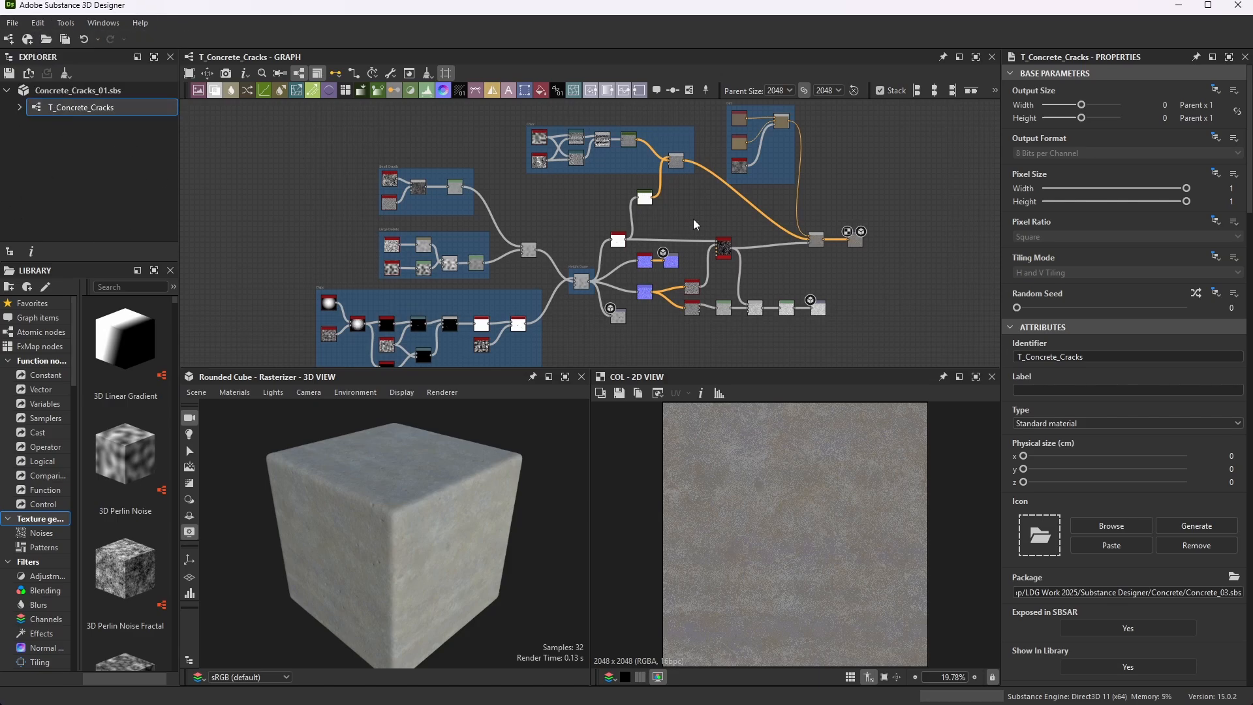
# - Open cracks_04.sbs from the Cracks folder alongside the current package and display its T_Cracks graph
pyautogui.press('f')
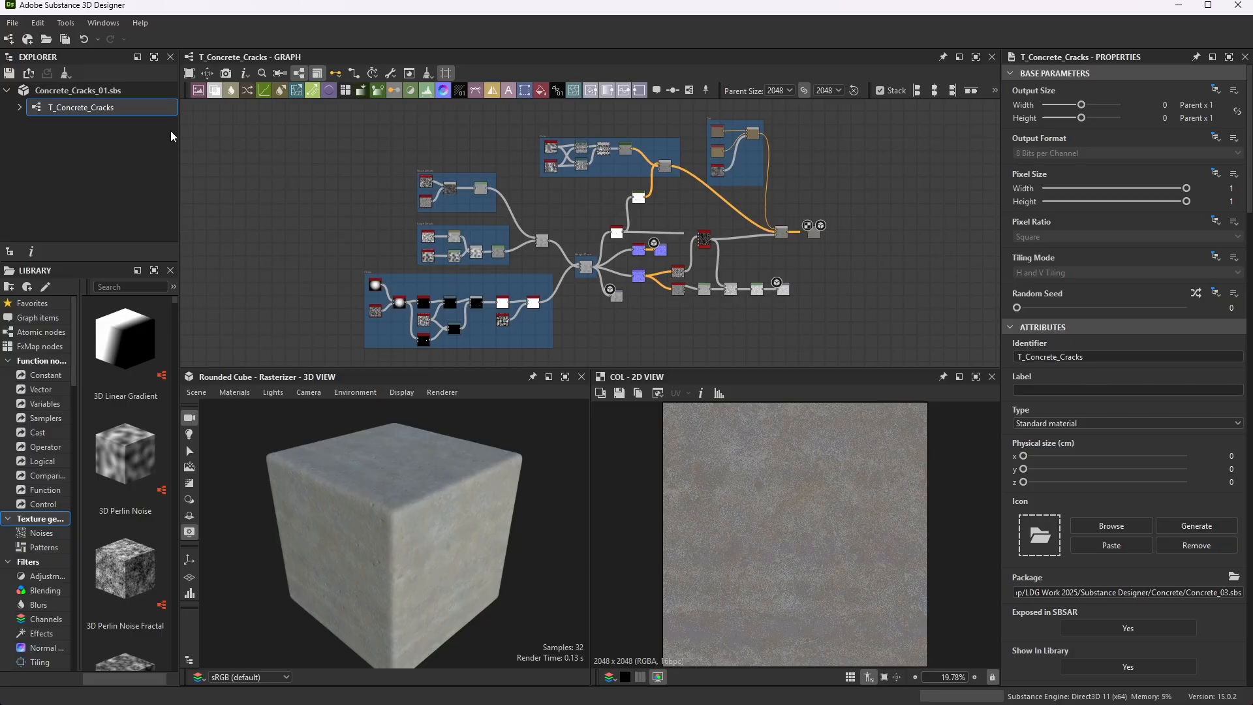
pyautogui.rightClick(79, 154)
pyautogui.click(131, 172)
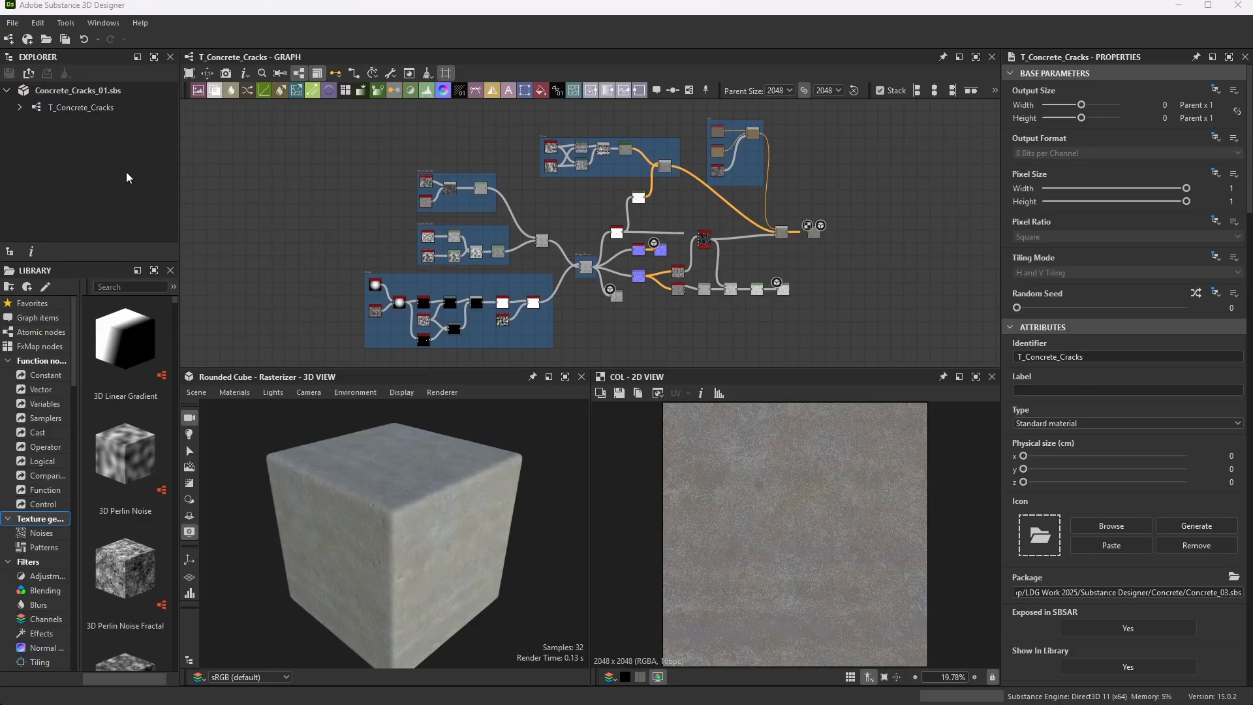
pyautogui.click(80, 52)
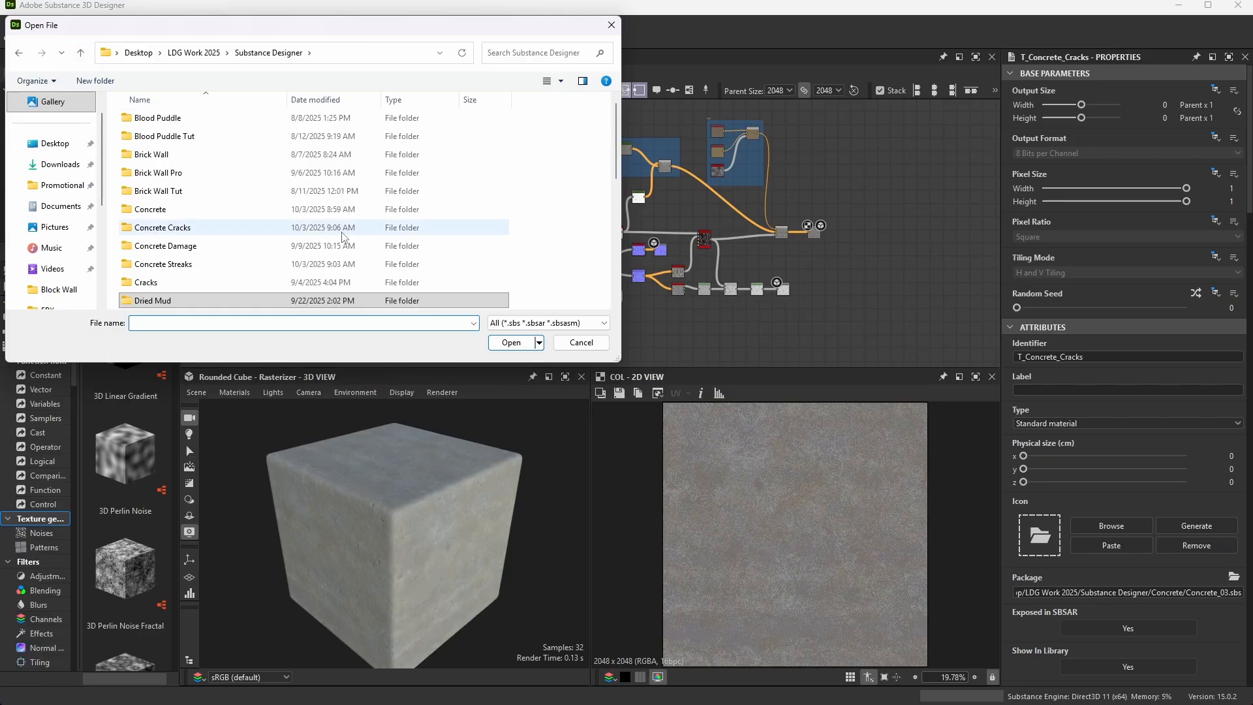
pyautogui.doubleClick(162, 287)
pyautogui.doubleClick(441, 134)
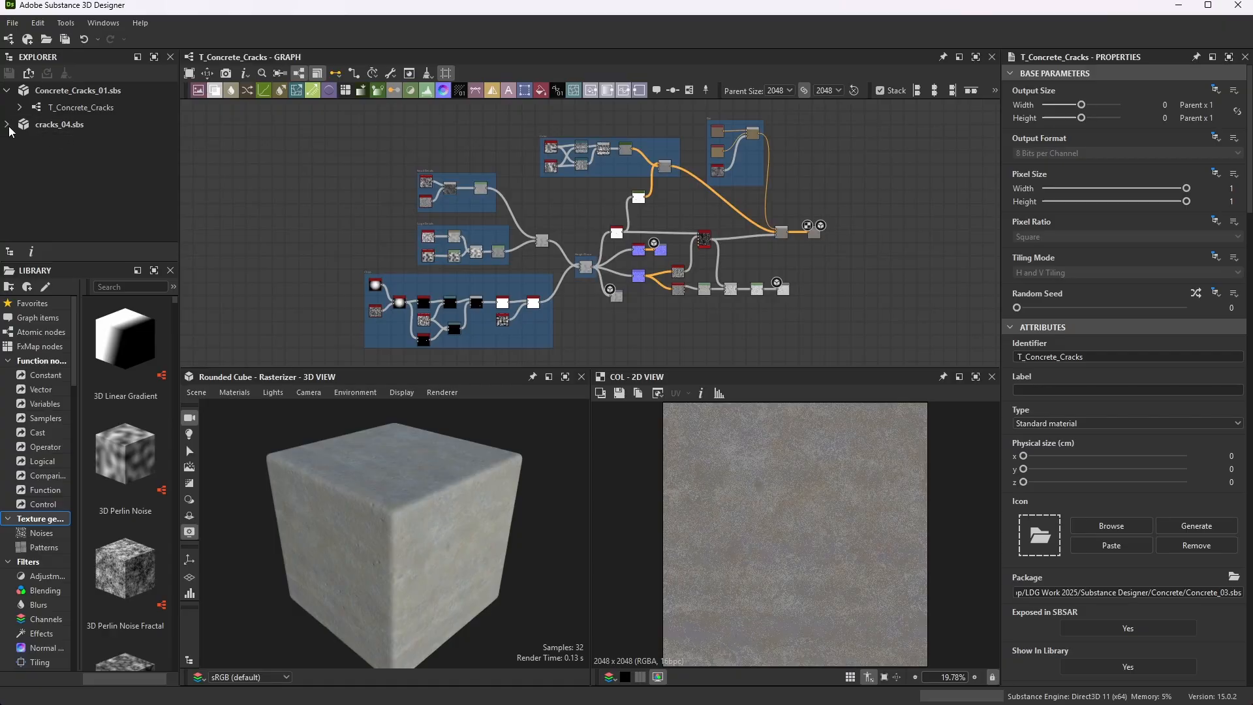
pyautogui.click(9, 127)
pyautogui.click(69, 141)
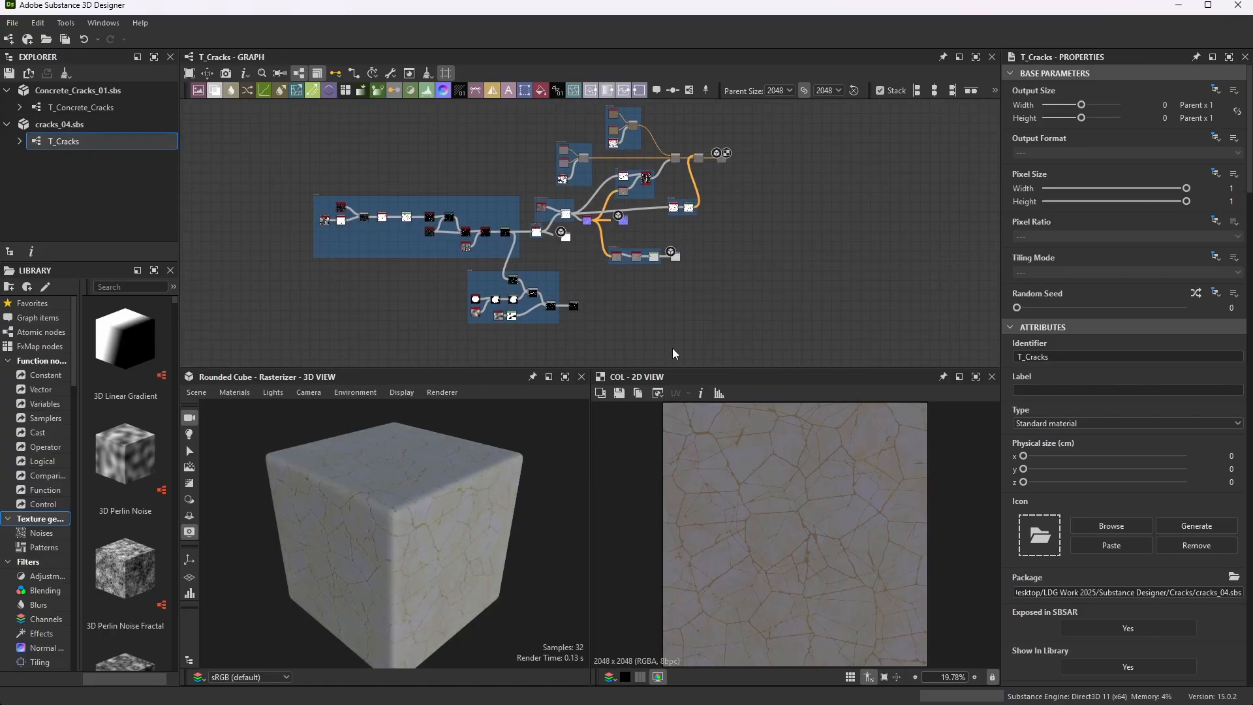
# - Copy all nodes of the T_Cracks graph and paste them into T_Concrete_Cracks above the existing concrete network
pyautogui.moveTo(673, 349); pyautogui.dragTo(723, 370, button='middle')
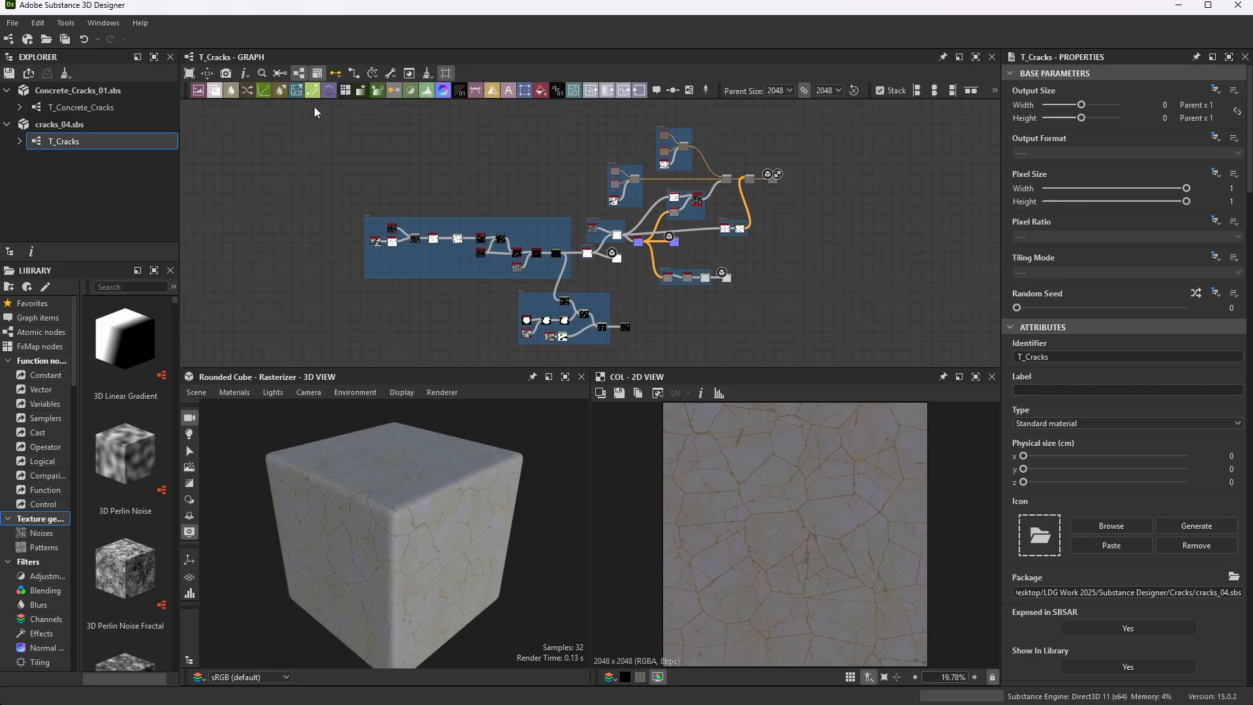
pyautogui.moveTo(314, 105); pyautogui.dragTo(847, 342)
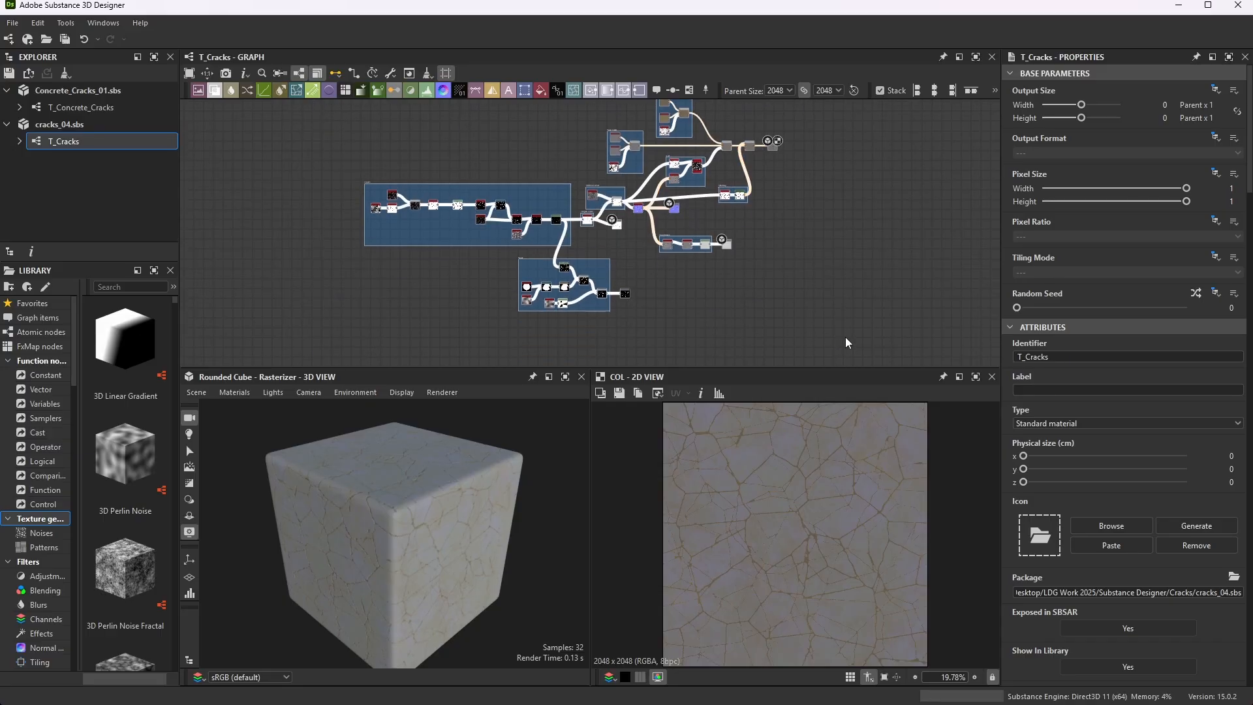
pyautogui.click(91, 108)
pyautogui.doubleClick(91, 108)
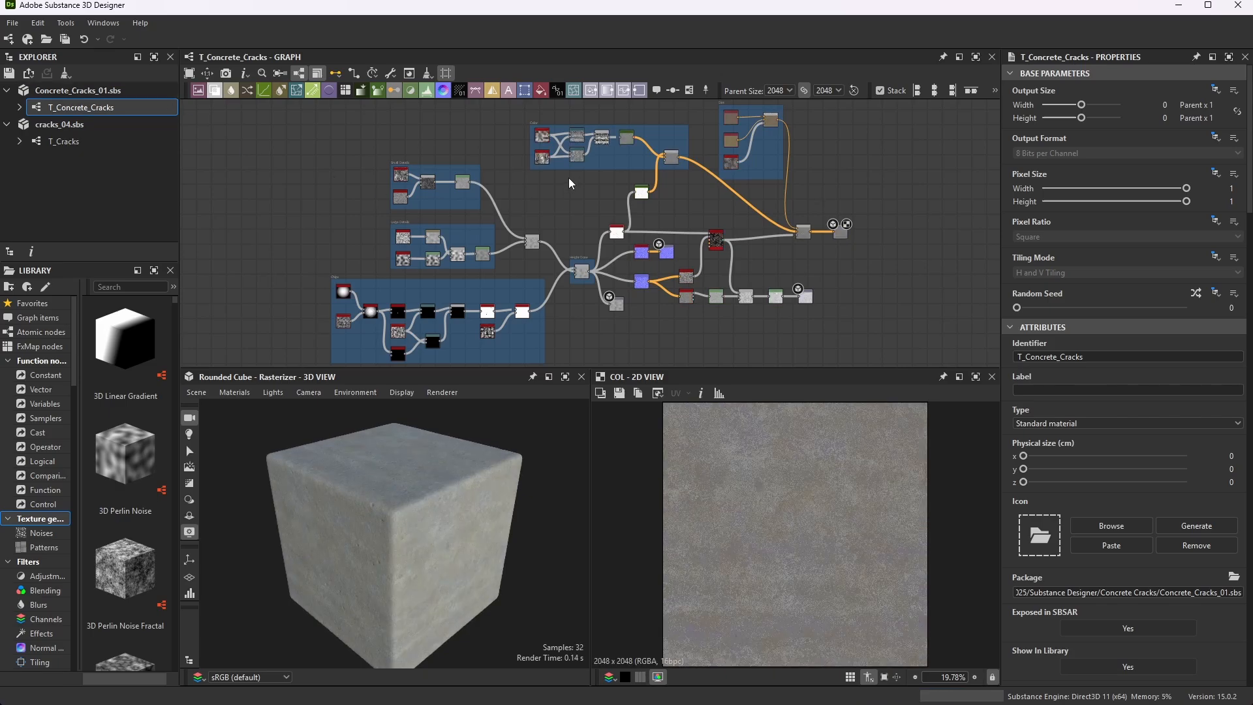
pyautogui.scroll(-5, 643, 271)
pyautogui.scroll(3, 584, 137)
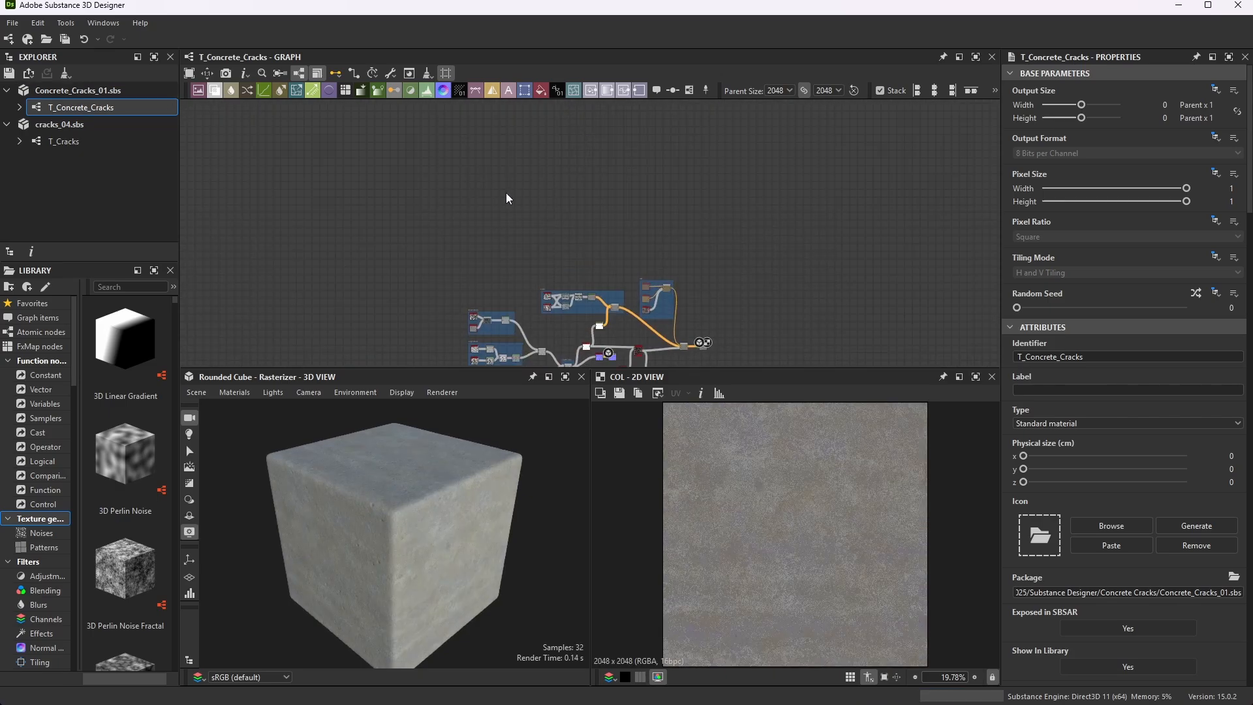
pyautogui.hotkey('ctrl', 'v')
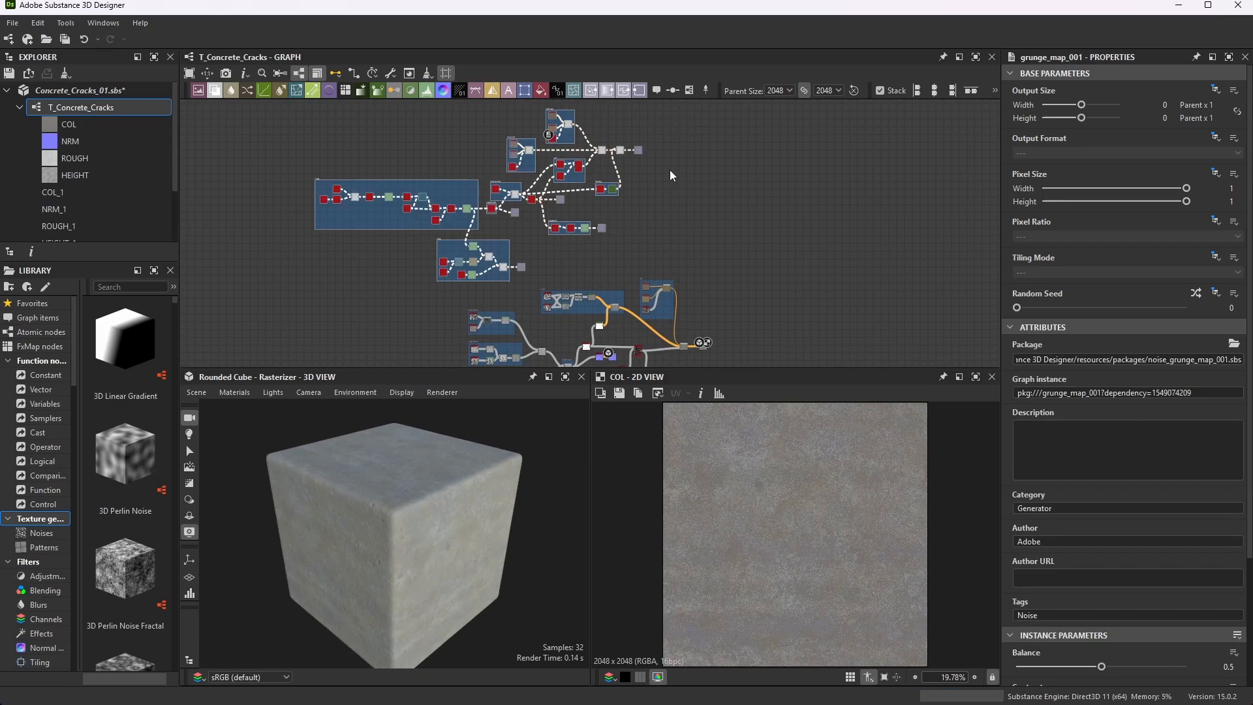
# - Preview the pasted crack network's Base Color and MASK outputs in the 2D view and examine its node groups
pyautogui.doubleClick(633, 148)
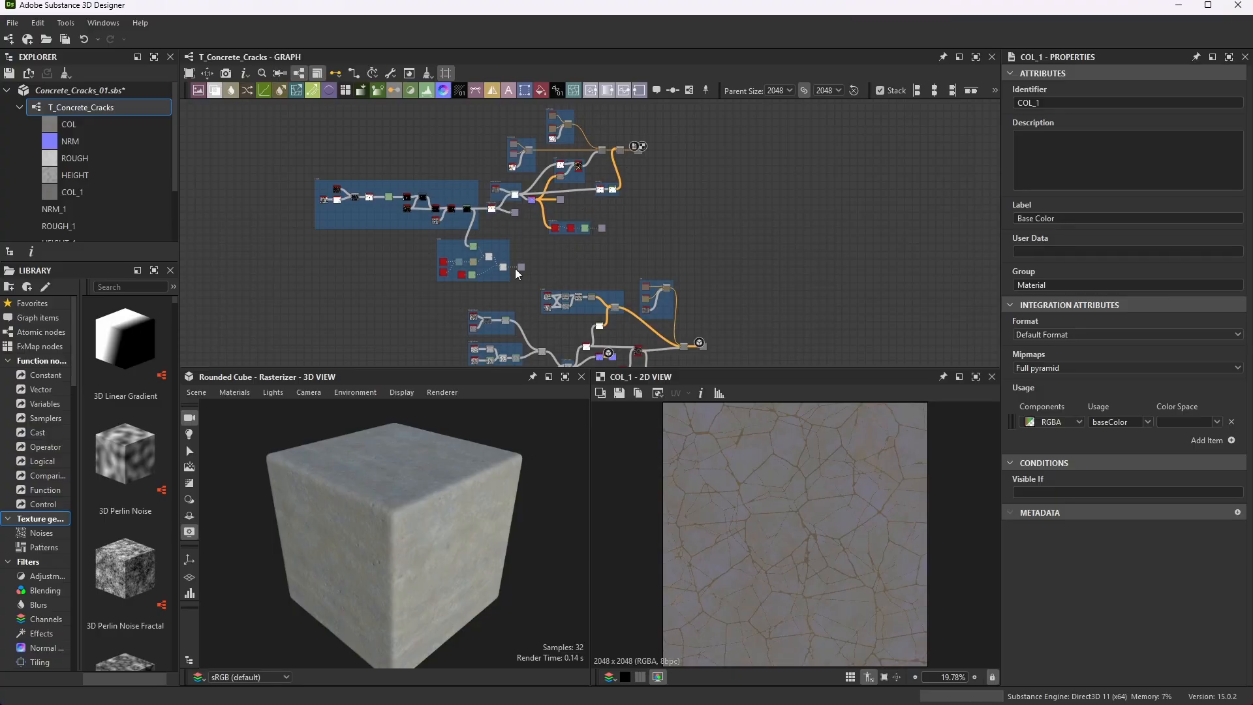
pyautogui.scroll(5, 516, 273)
pyautogui.scroll(-6, 616, 255)
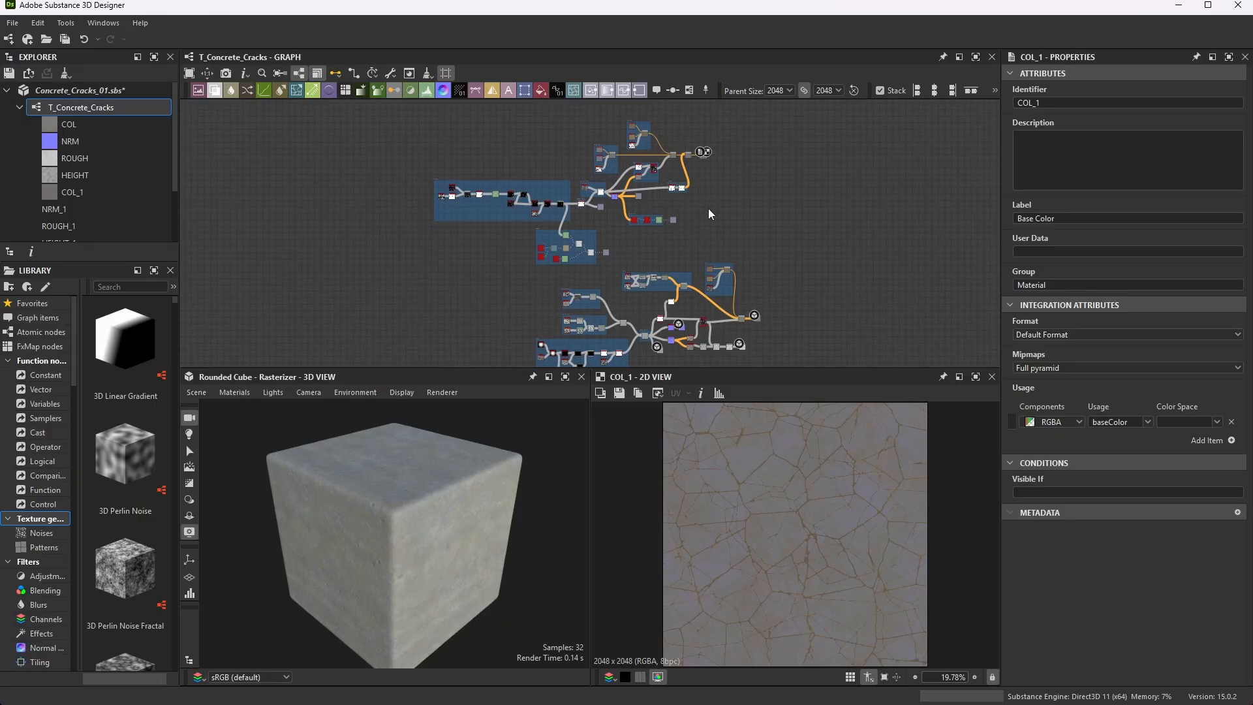
pyautogui.scroll(9, 595, 248)
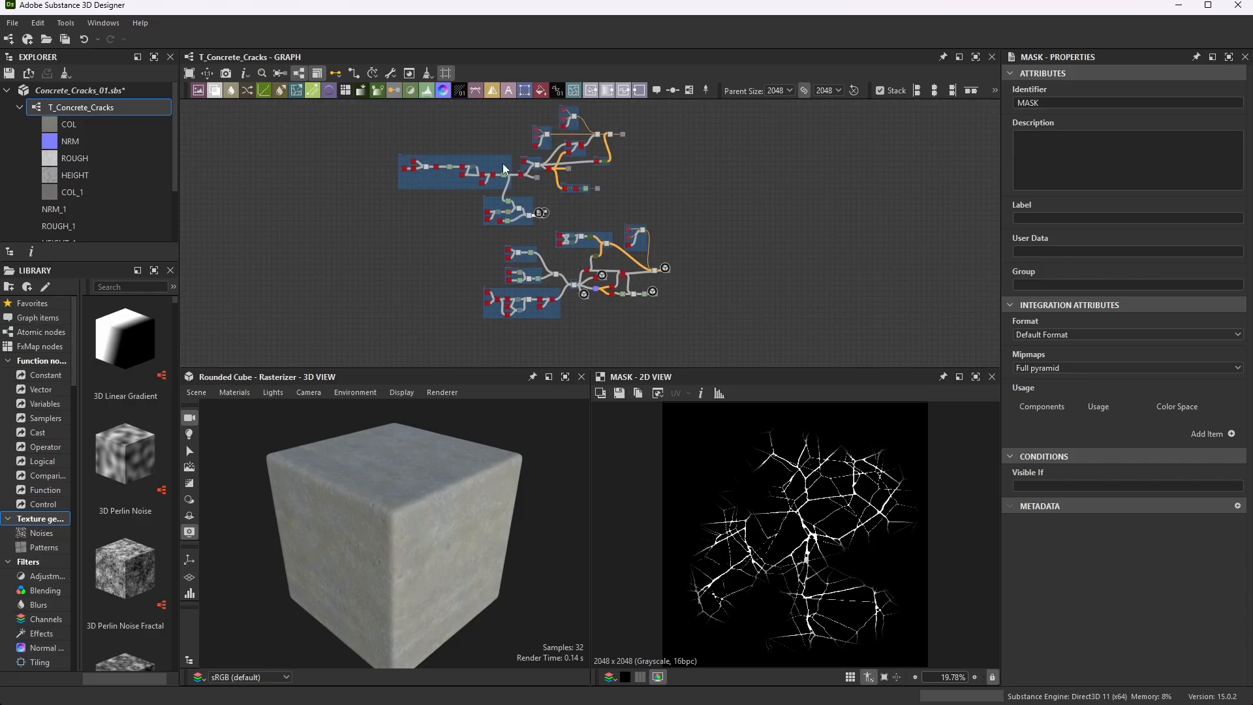
pyautogui.scroll(3, 522, 147)
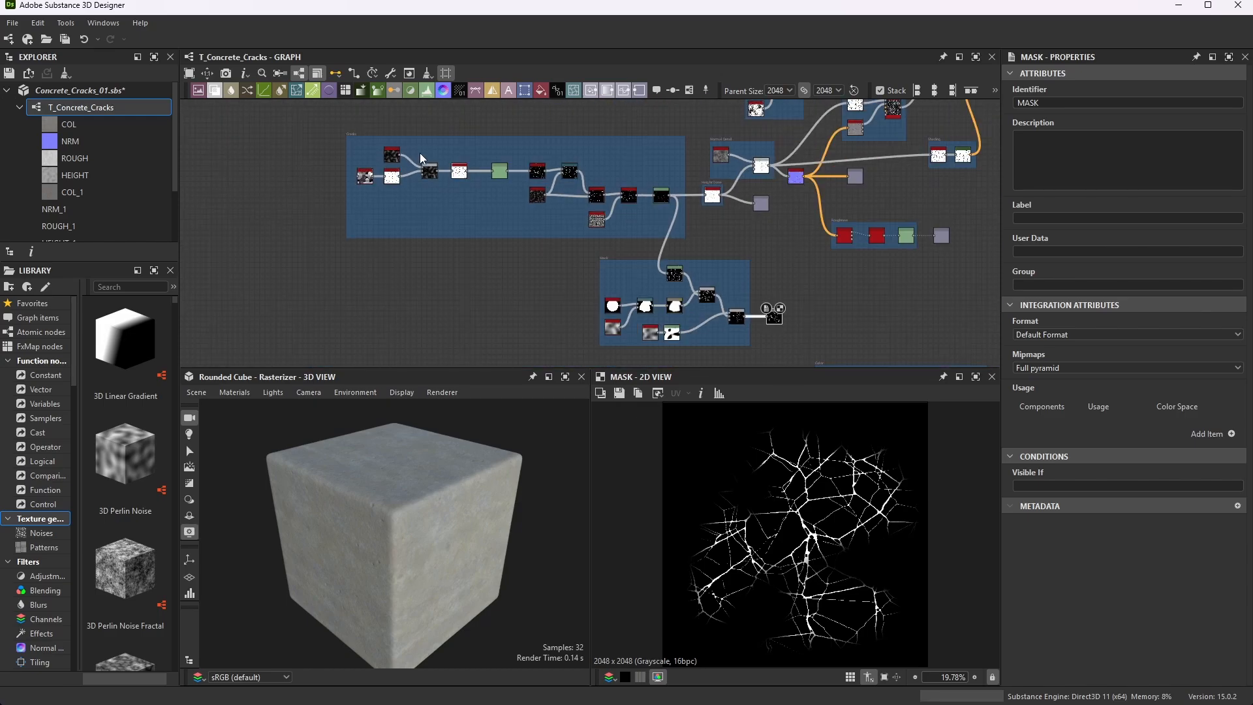
# - Move the MASK output node farther away from the Blend node that feeds it
pyautogui.press('f')
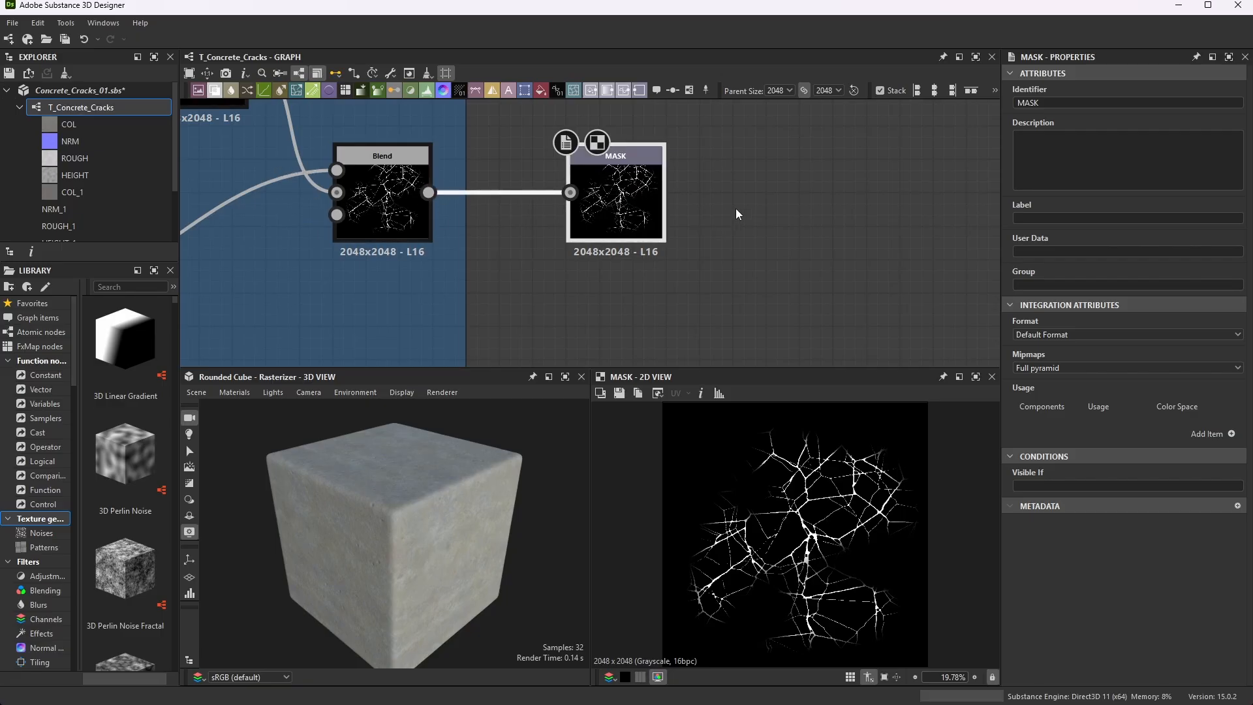
pyautogui.moveTo(638, 216); pyautogui.dragTo(734, 217, button='middle')
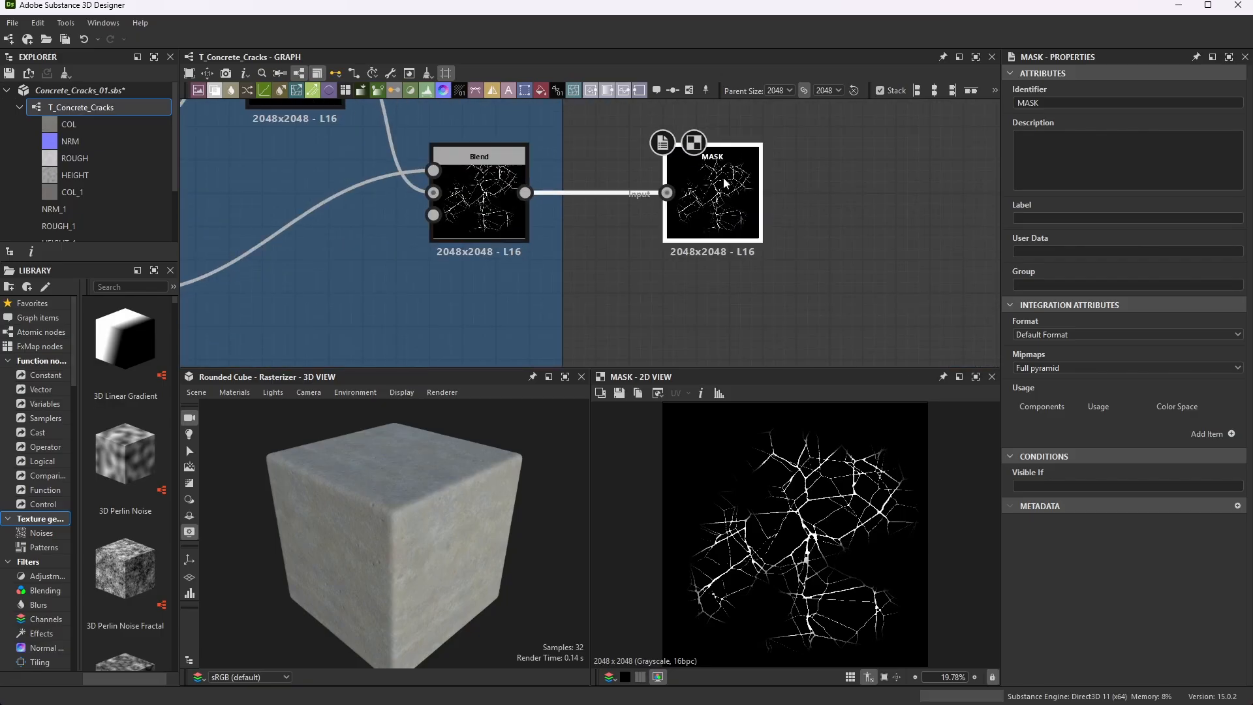
pyautogui.moveTo(730, 191); pyautogui.dragTo(829, 190)
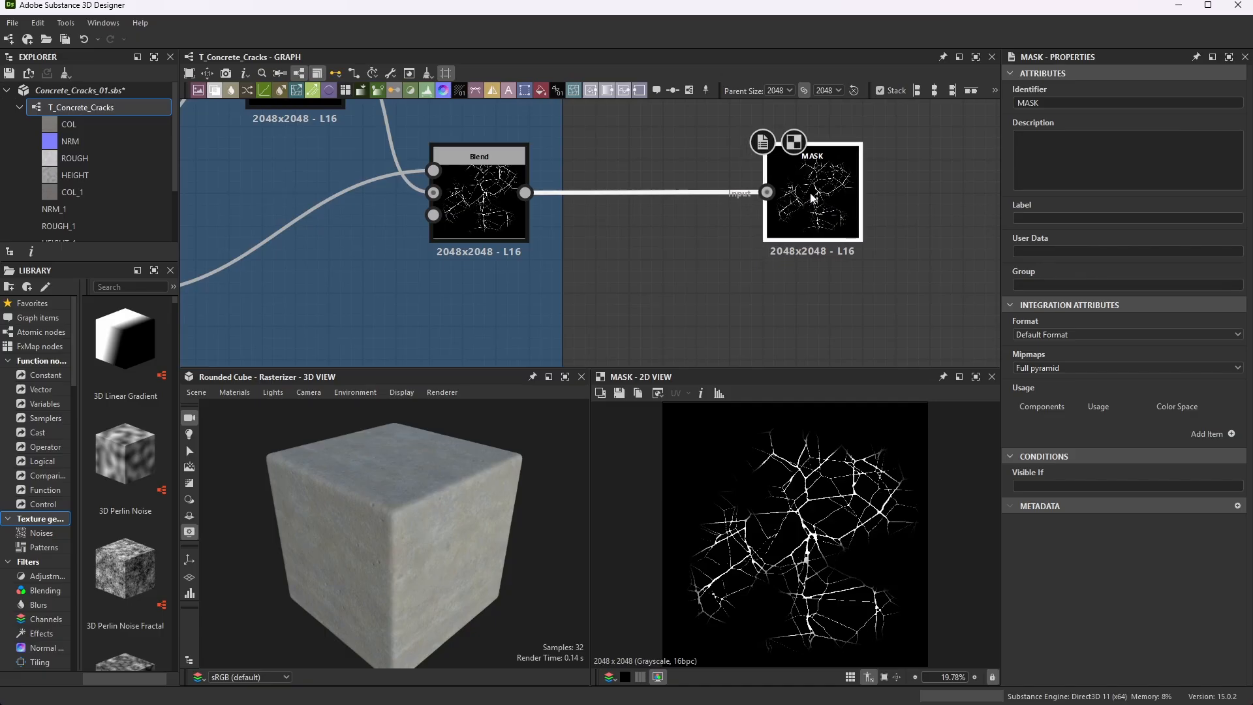
pyautogui.scroll(-3, 820, 226)
pyautogui.scroll(3, 707, 183)
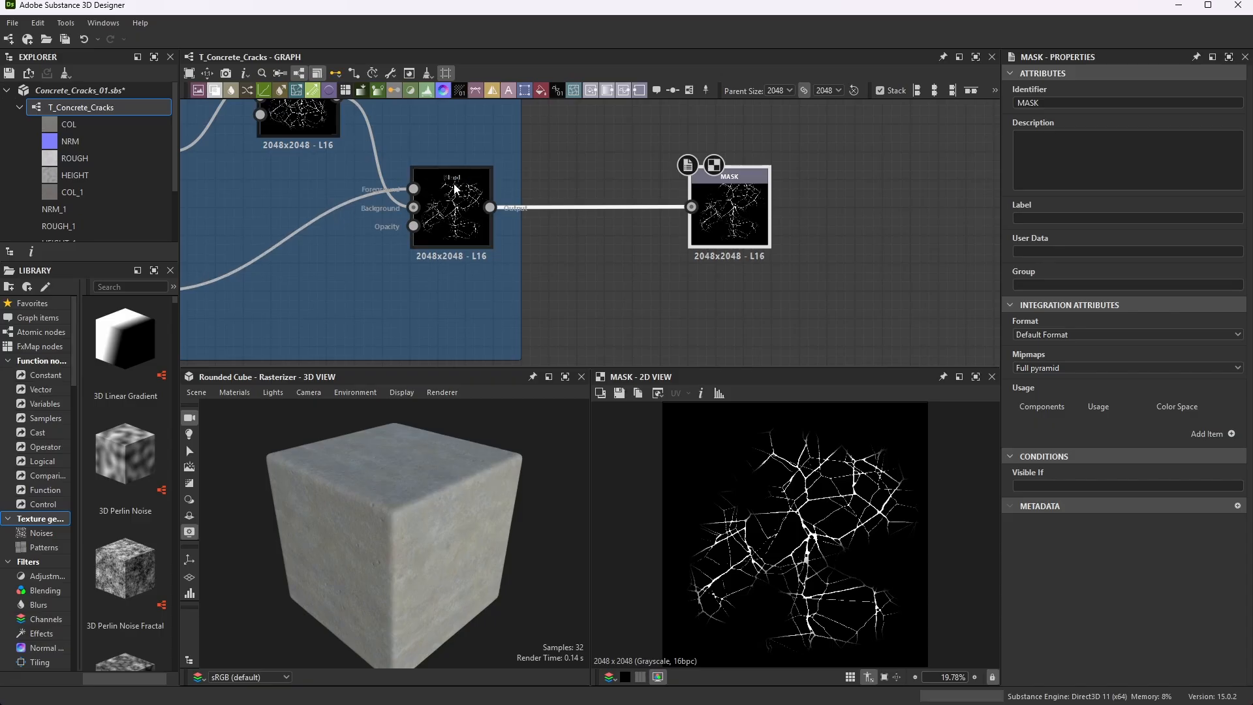
# - Examine the mask's Blend node and both networks' Base Color outputs, previewing the concrete Base Color in the 2D view
pyautogui.click(465, 209)
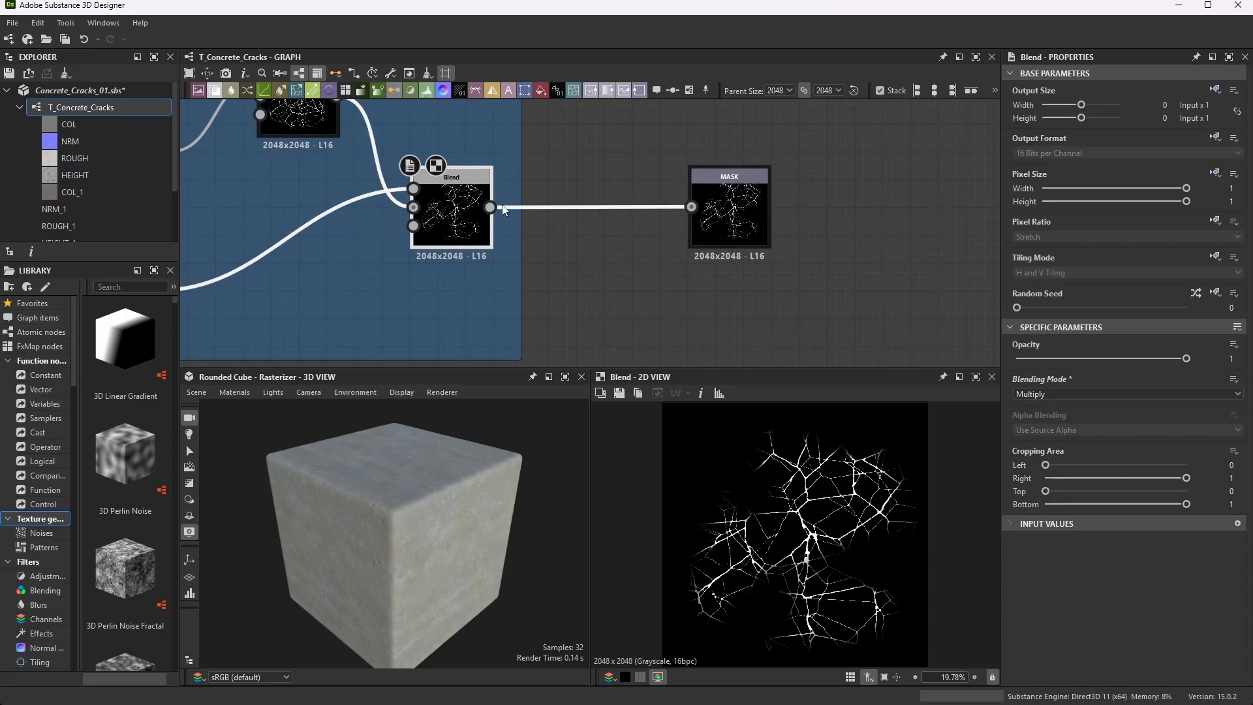
pyautogui.scroll(-10, 483, 199)
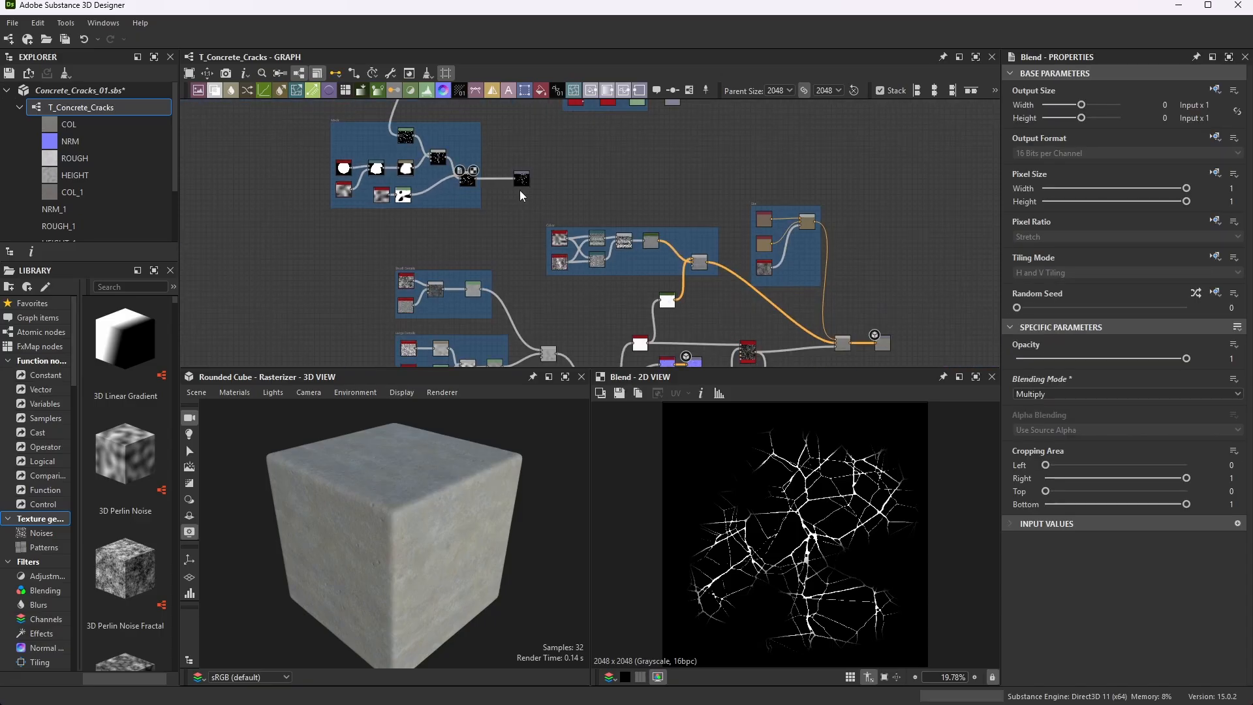
pyautogui.scroll(5, 603, 174)
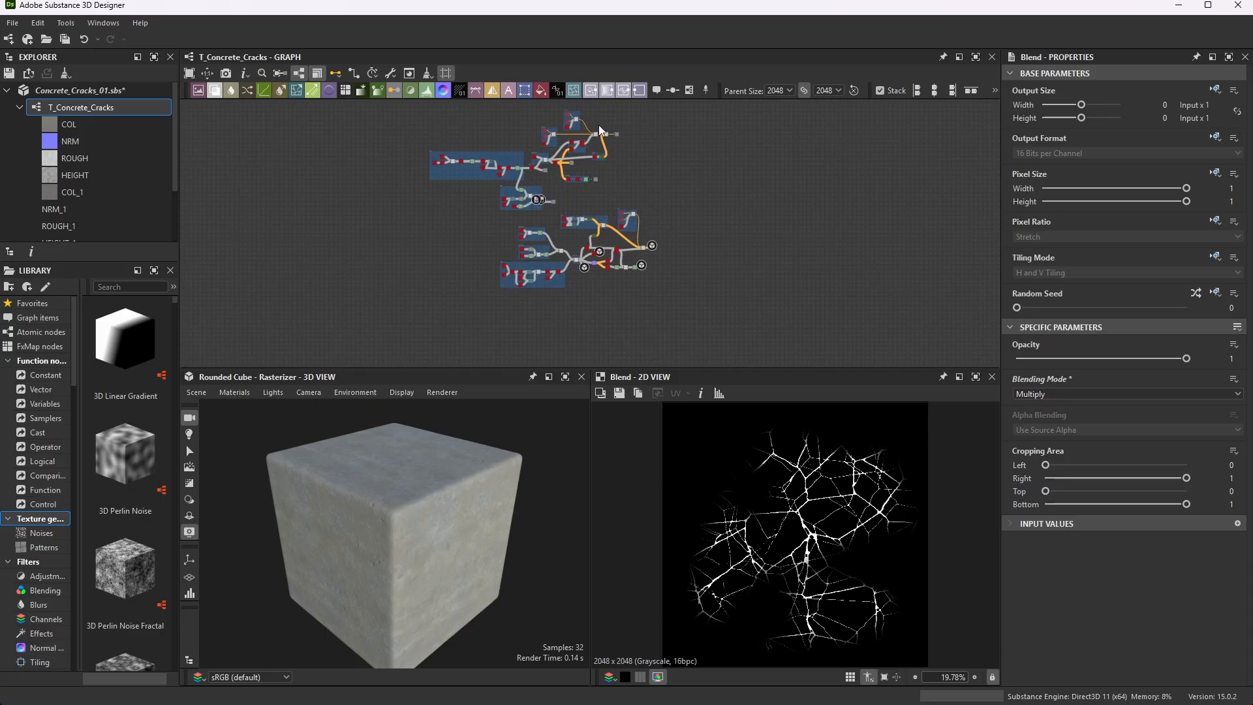
pyautogui.scroll(4, 613, 131)
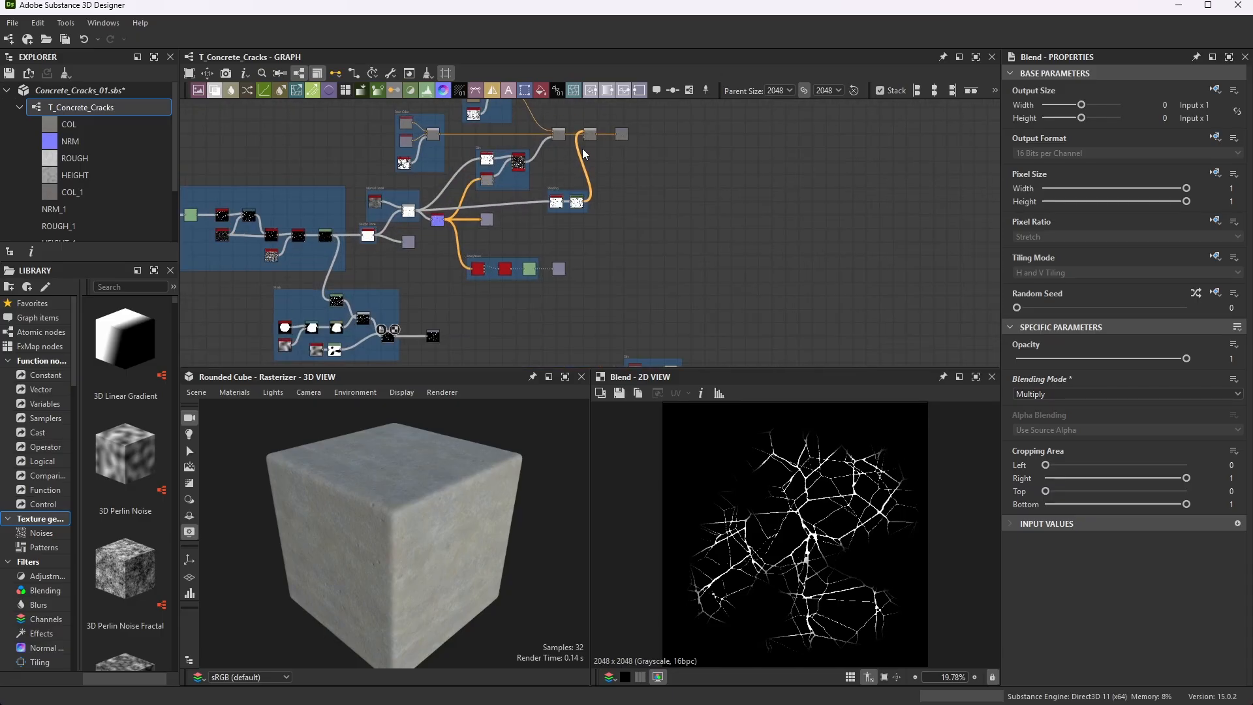
pyautogui.scroll(2, 660, 145)
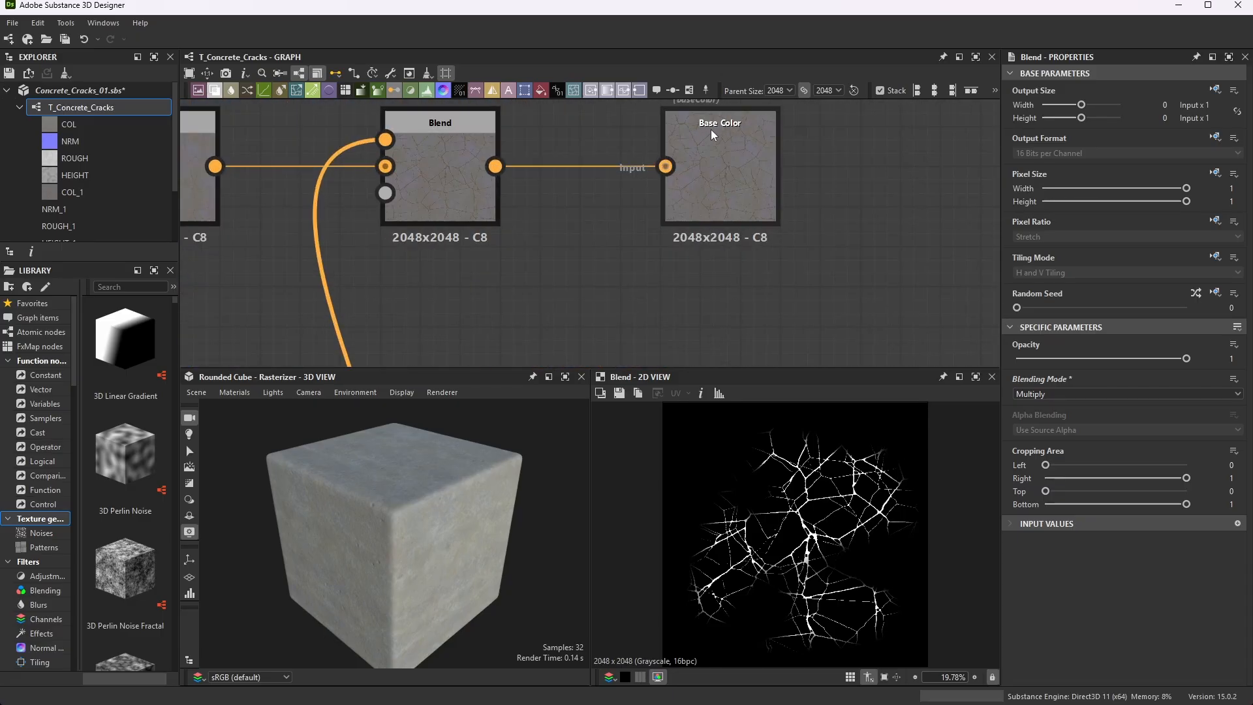
pyautogui.scroll(-2, 675, 150)
pyautogui.scroll(3, 715, 137)
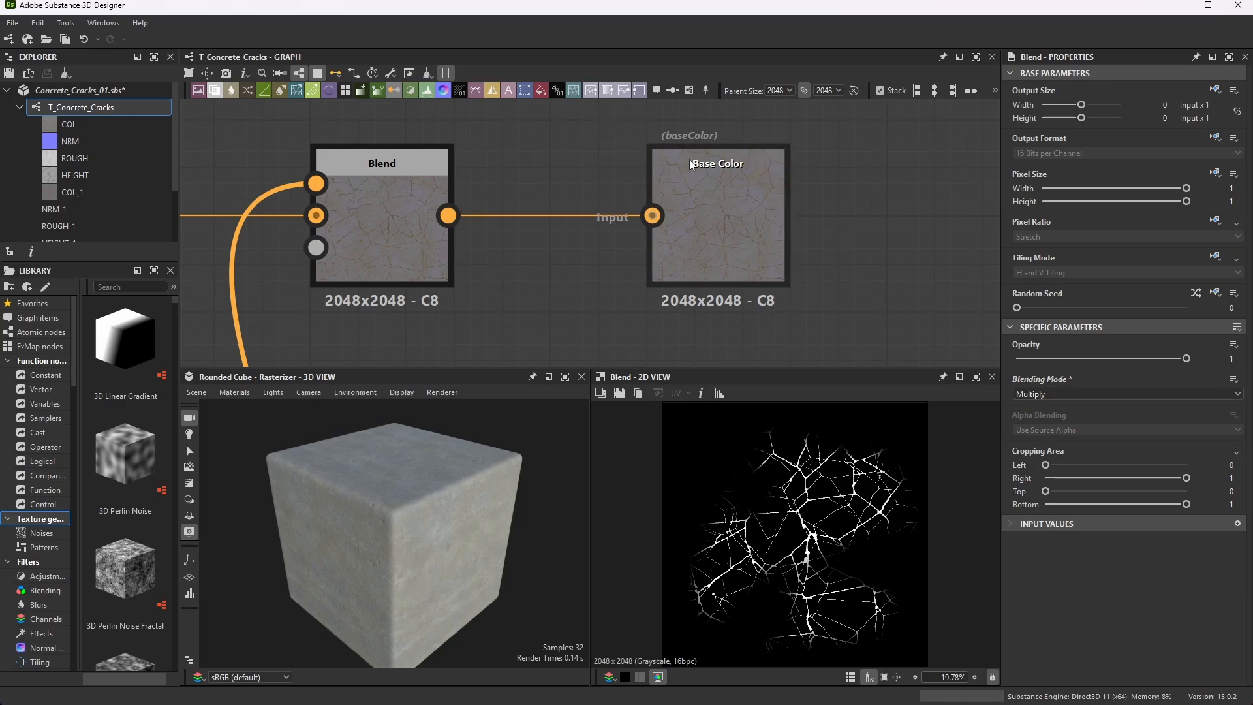
pyautogui.scroll(-8, 613, 124)
pyautogui.scroll(10, 619, 297)
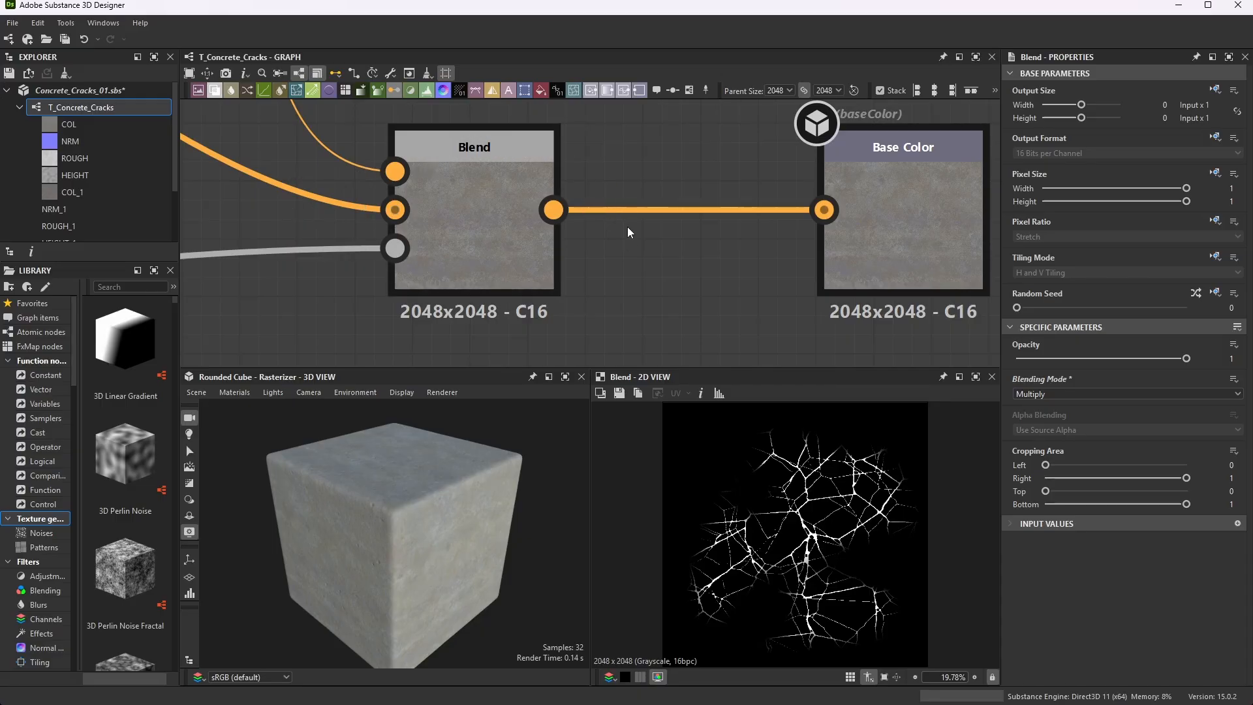
pyautogui.scroll(-6, 581, 168)
pyautogui.scroll(2, 597, 138)
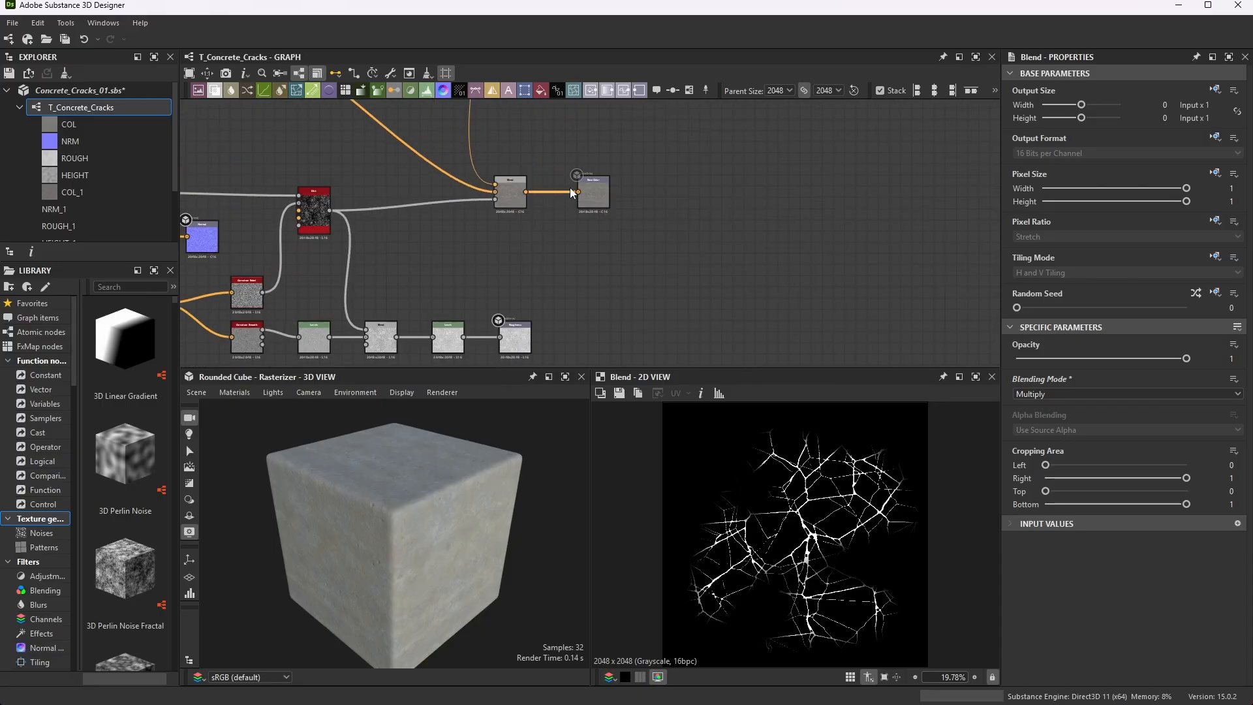
pyautogui.doubleClick(593, 194)
pyautogui.scroll(-8, 715, 265)
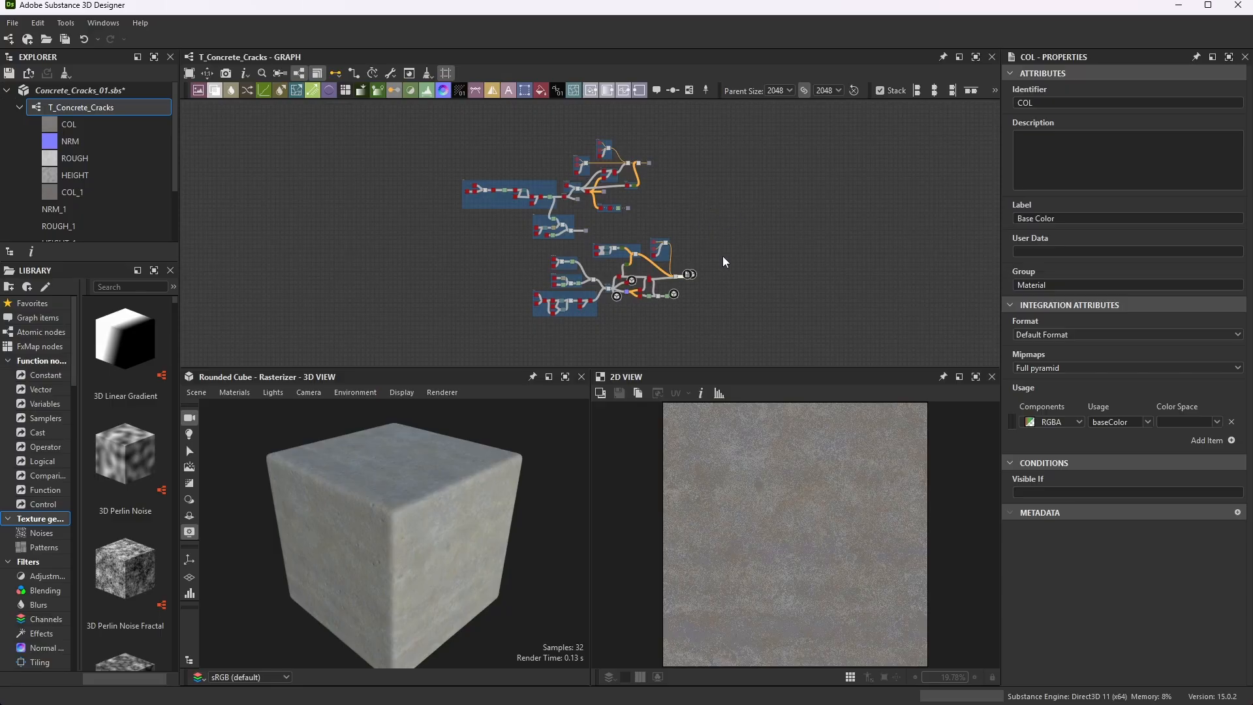
# - Add a Dot node above the concrete Base Color output and connect the final concrete colour Blend's output to it
pyautogui.scroll(2, 705, 229)
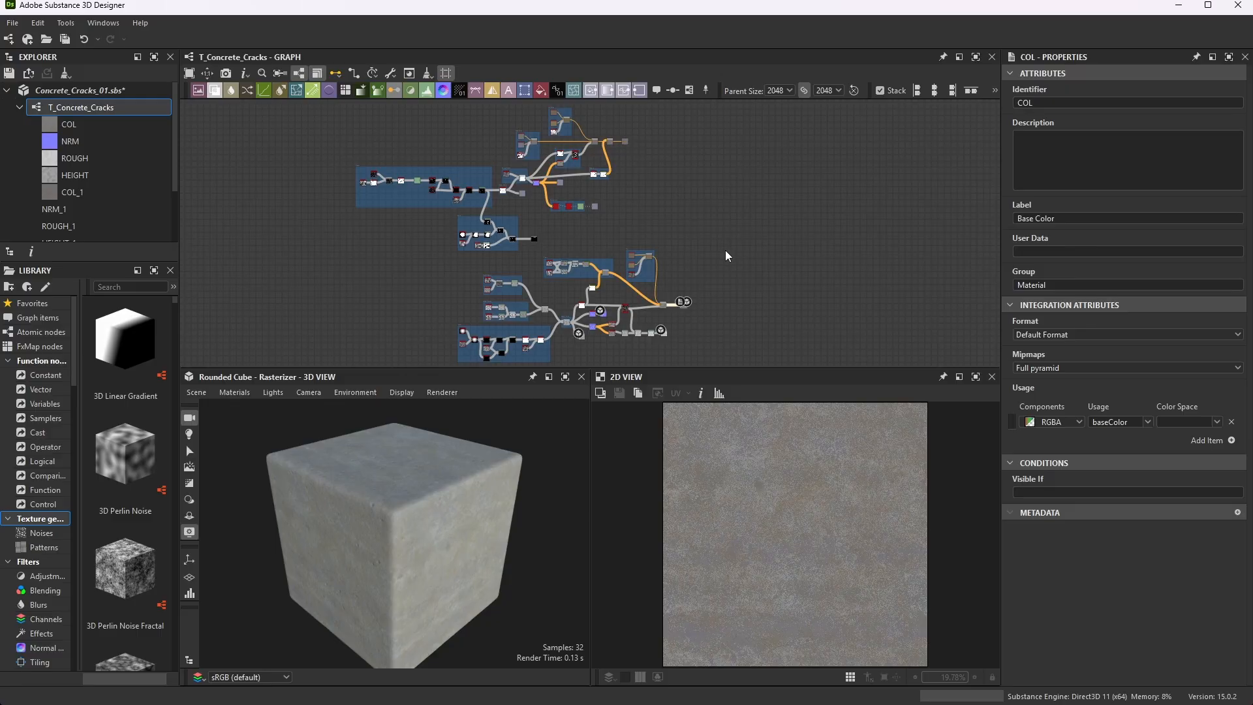
pyautogui.scroll(4, 690, 316)
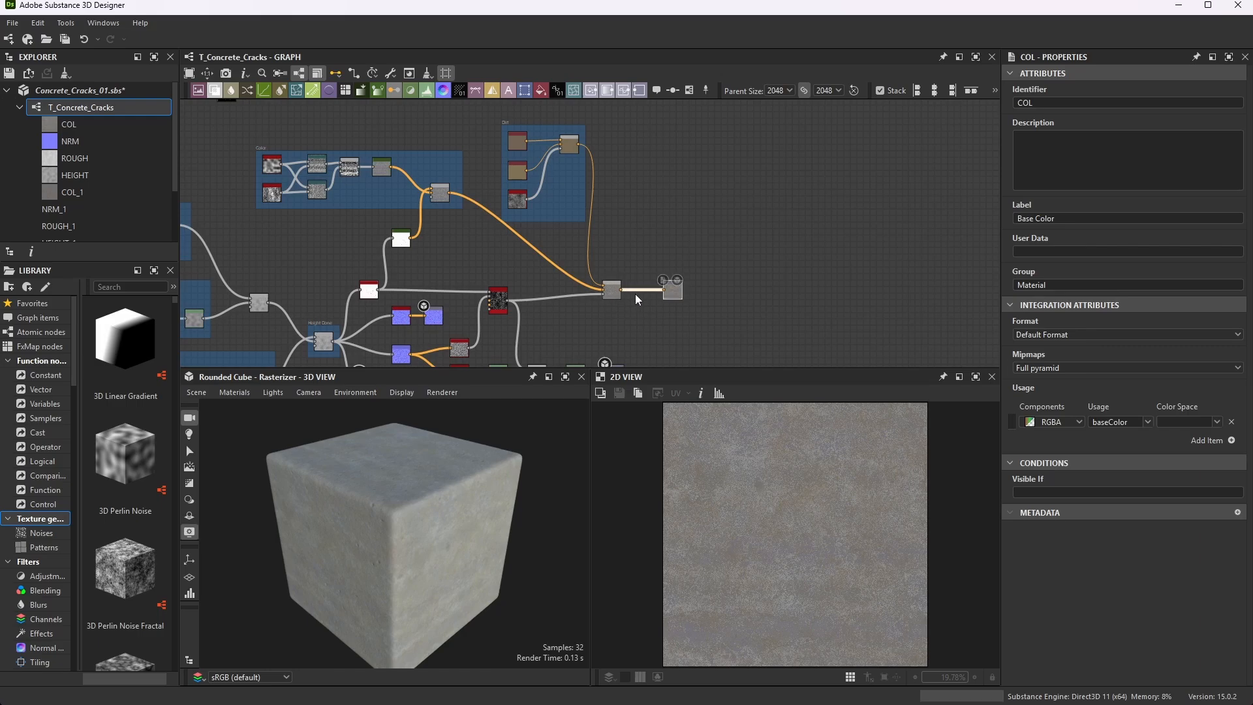
pyautogui.scroll(2, 637, 290)
pyautogui.scroll(-2, 670, 312)
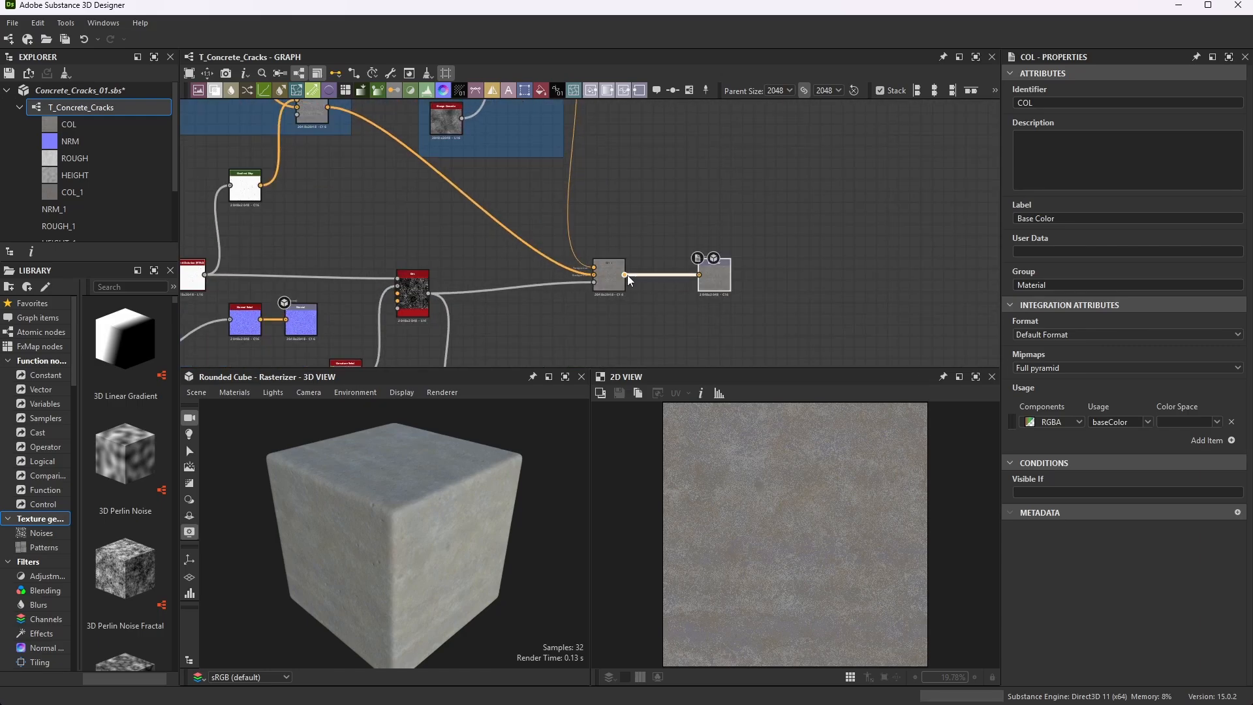
pyautogui.scroll(-3, 672, 288)
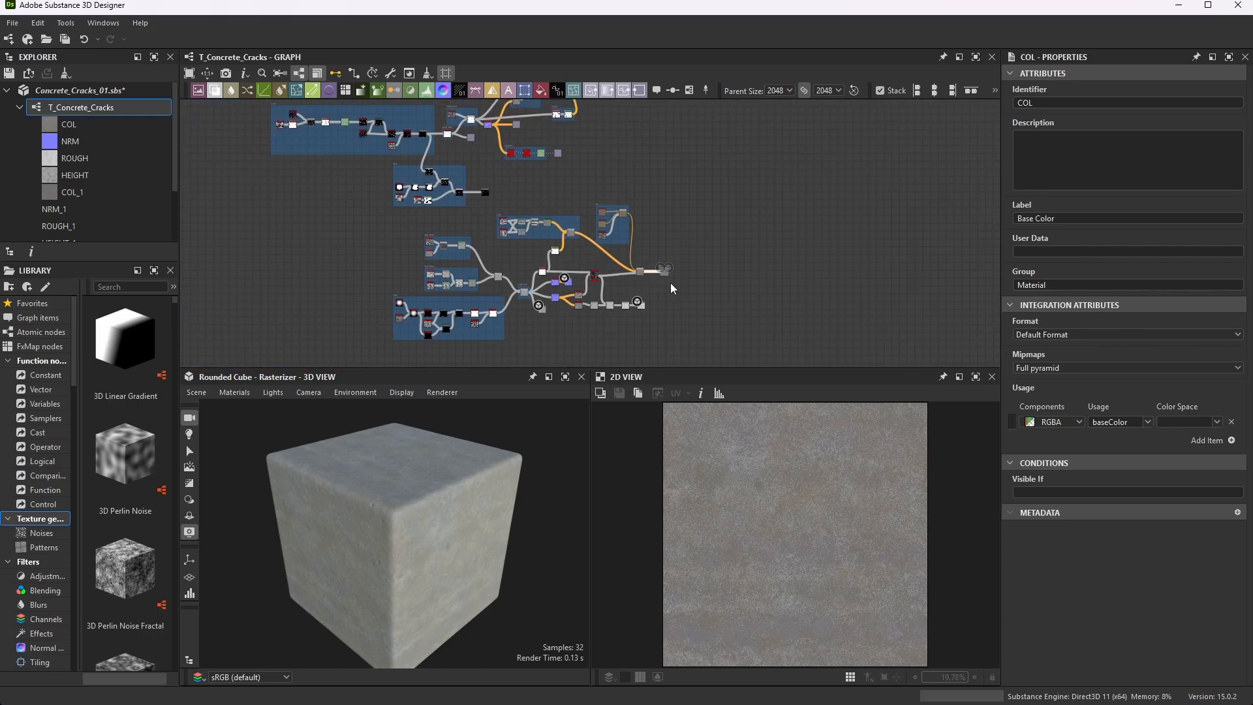
pyautogui.click(672, 90)
pyautogui.scroll(3, 672, 268)
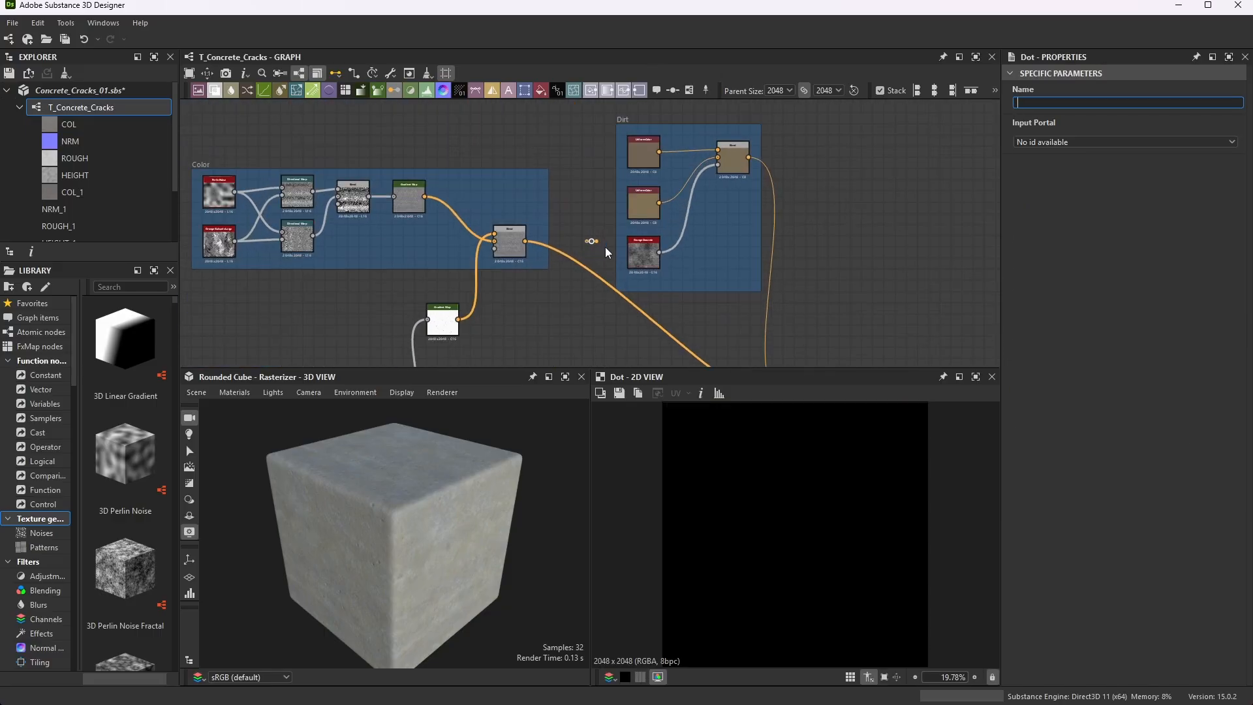
pyautogui.click(597, 242)
pyautogui.scroll(-5, 822, 182)
pyautogui.scroll(2, 842, 233)
pyautogui.moveTo(844, 235); pyautogui.dragTo(796, 194, button='middle')
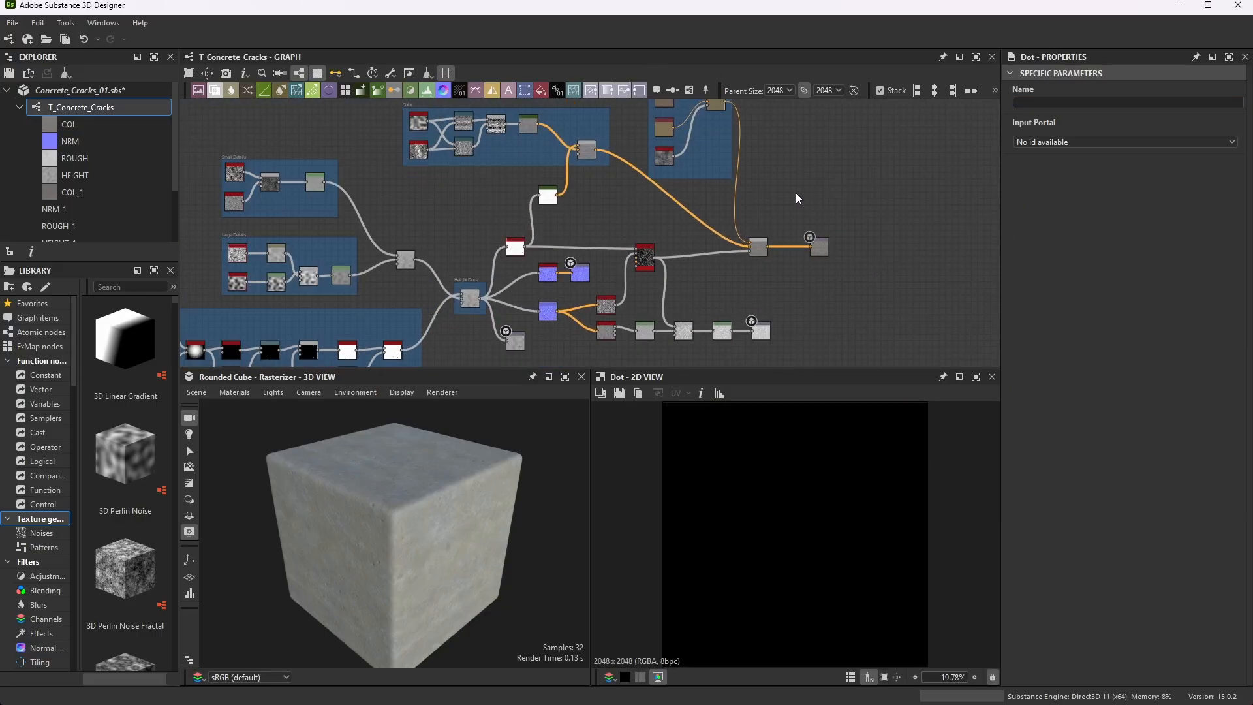
pyautogui.scroll(-5, 786, 225)
pyautogui.scroll(3, 810, 171)
pyautogui.moveTo(754, 288); pyautogui.dragTo(769, 177)
# - Move the concrete colour's Dot node up into the empty area beside the crack network
pyautogui.scroll(-3, 773, 220)
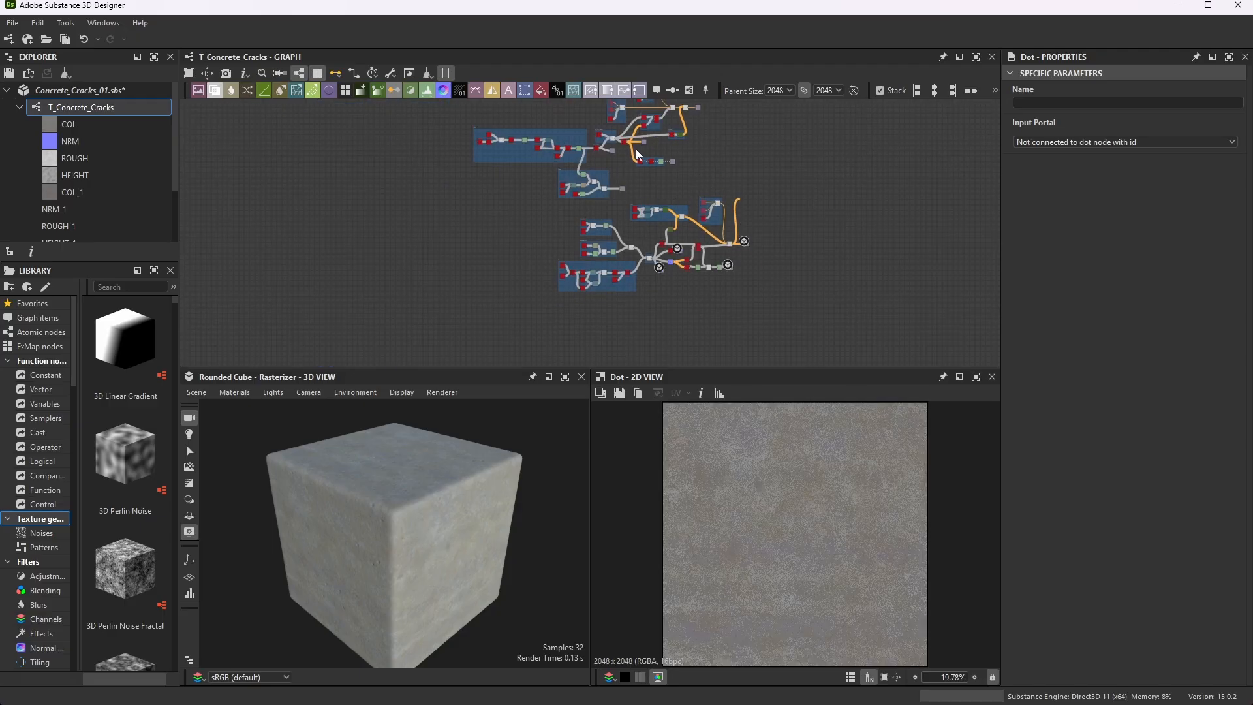
pyautogui.scroll(2, 728, 197)
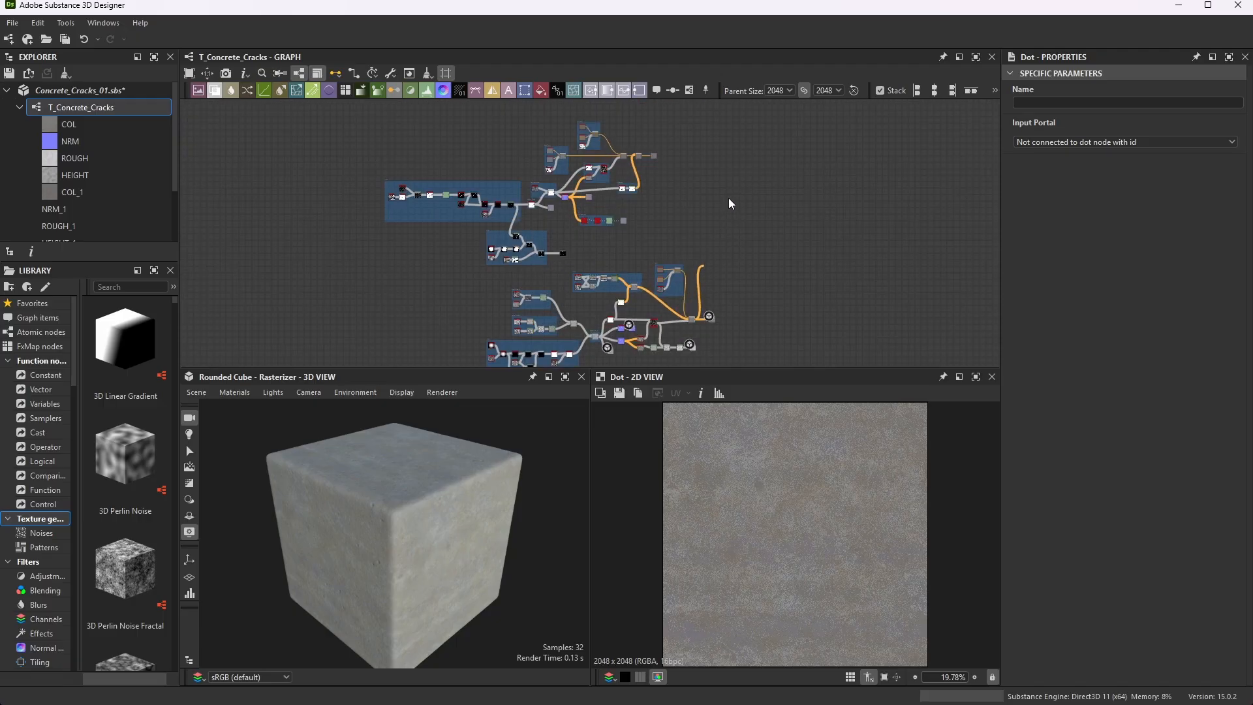
pyautogui.moveTo(714, 253); pyautogui.dragTo(725, 158)
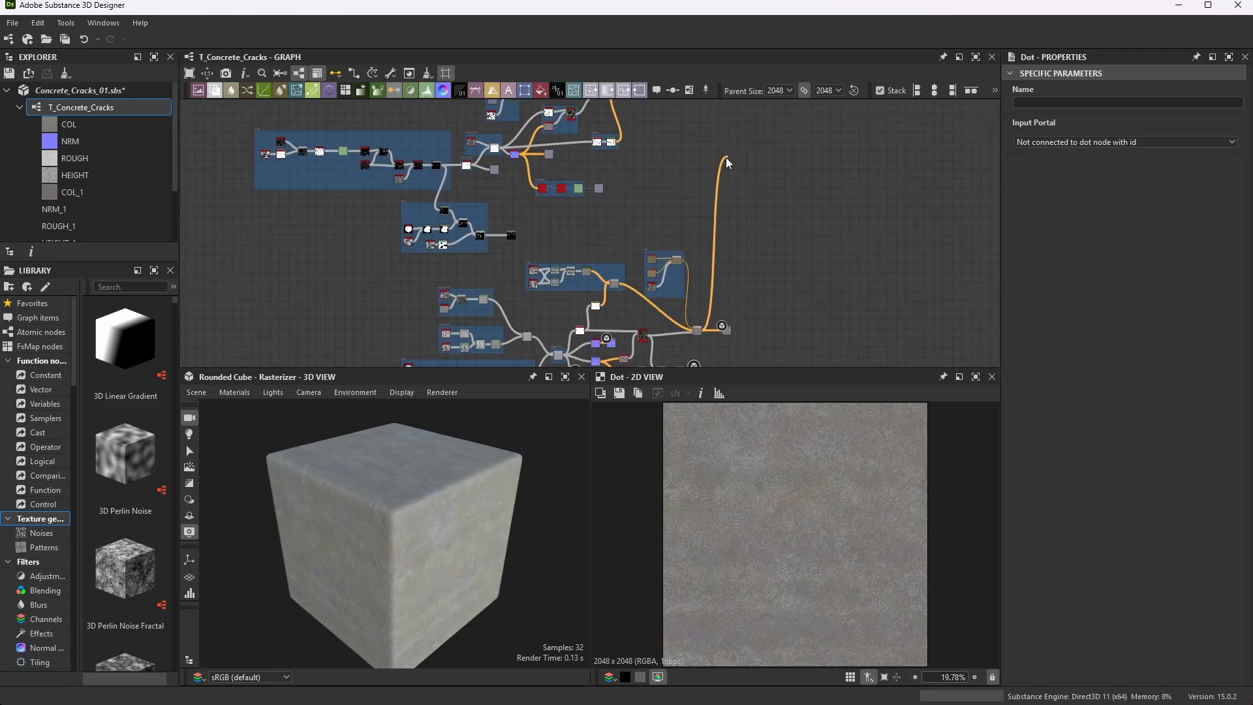
pyautogui.moveTo(718, 295); pyautogui.dragTo(706, 211, button='middle')
pyautogui.scroll(6, 693, 248)
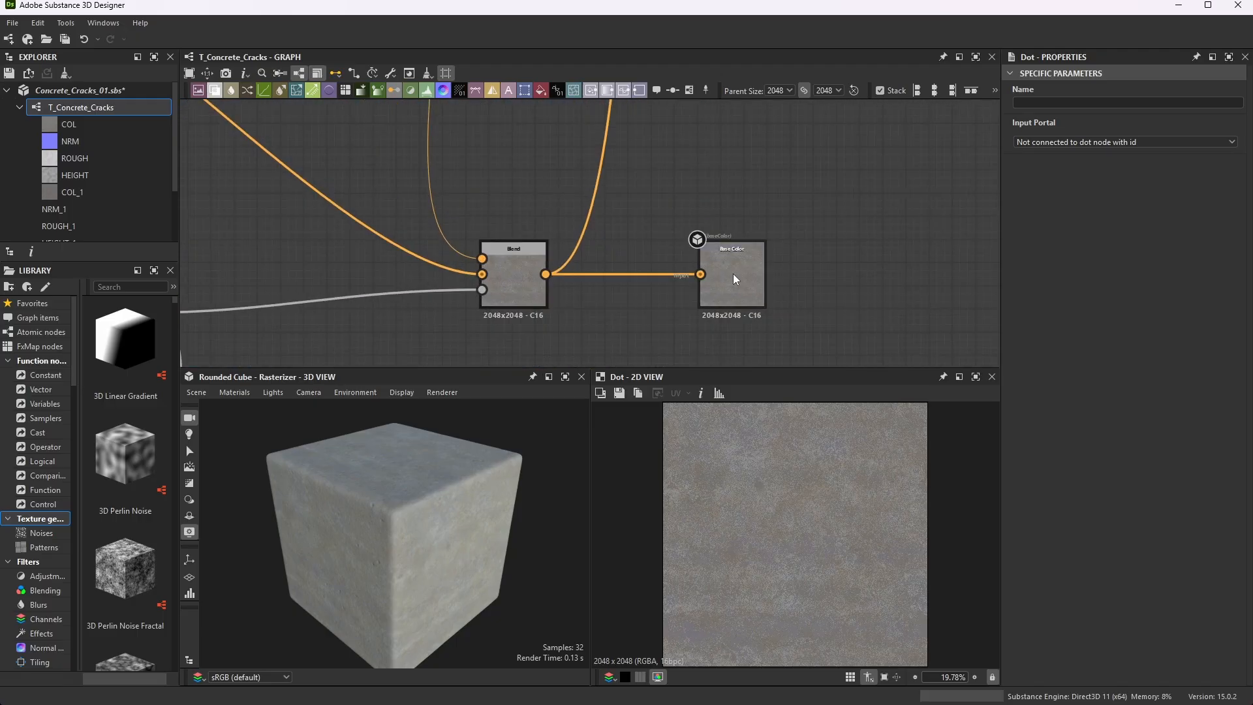
pyautogui.scroll(-10, 679, 253)
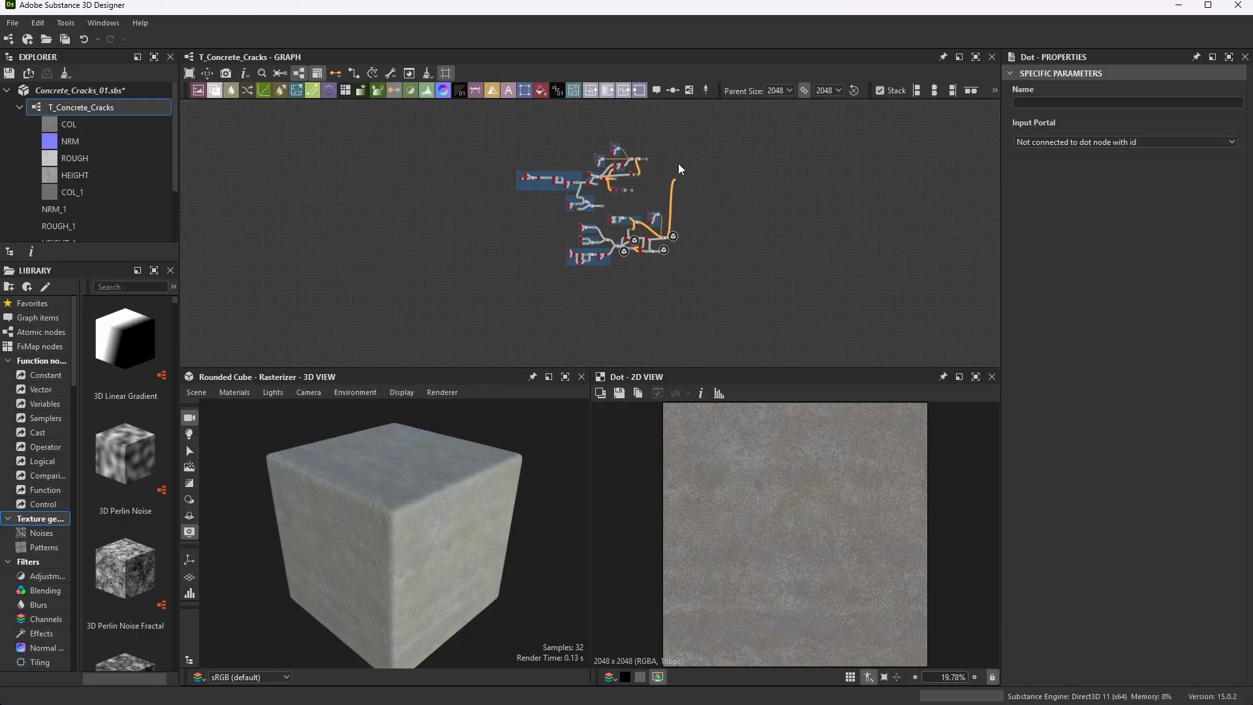
# - Add a second Dot node just above the first and connect the crack network's final Base Color Blend output to it
pyautogui.scroll(2, 667, 171)
pyautogui.scroll(3, 666, 177)
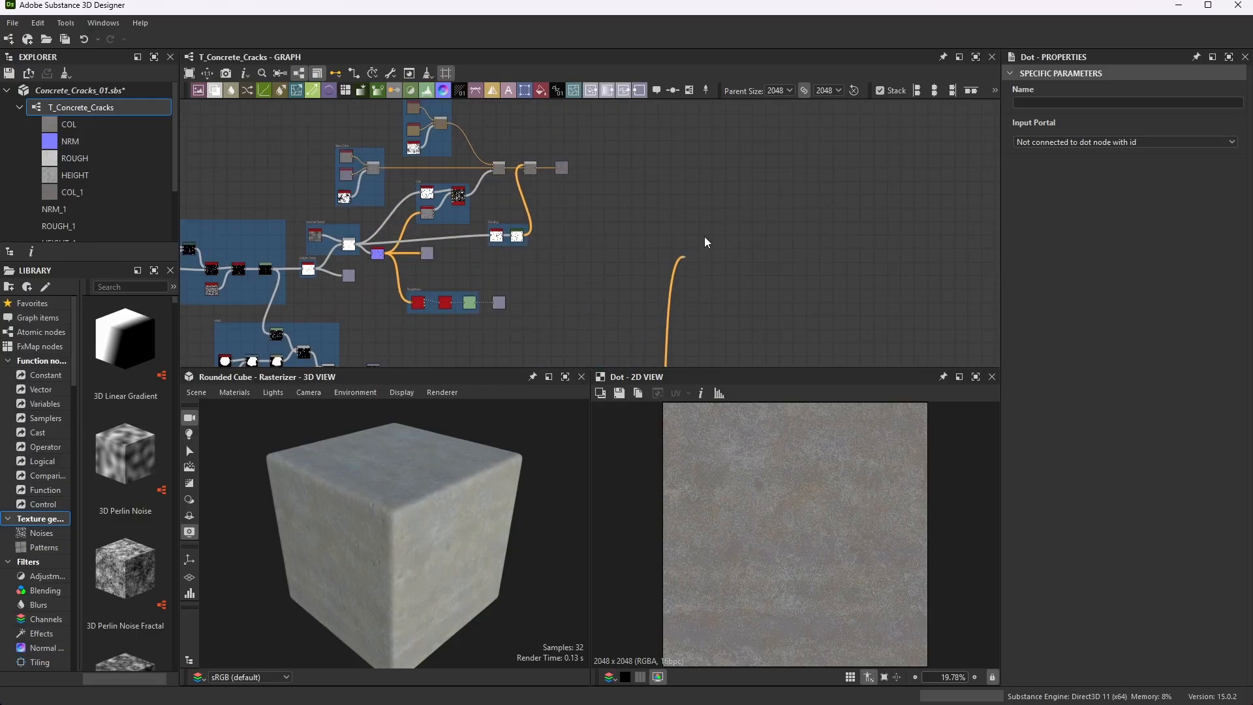
pyautogui.scroll(3, 562, 169)
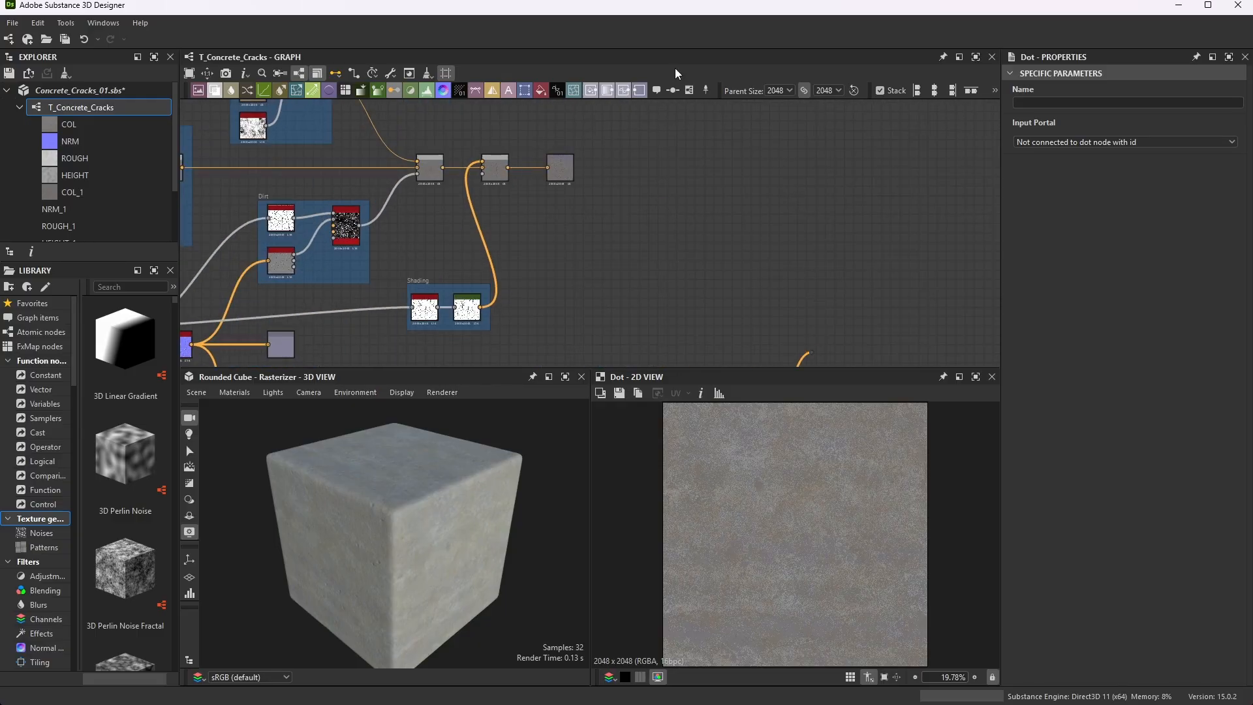
pyautogui.click(672, 91)
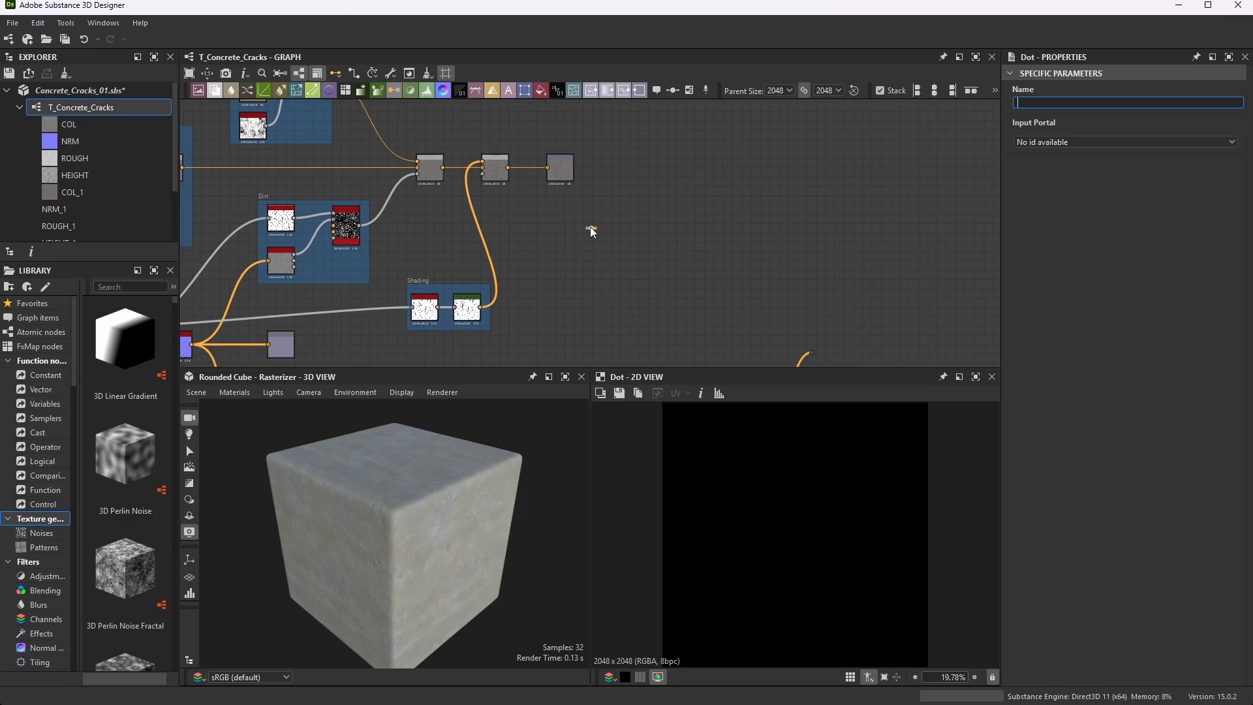
pyautogui.moveTo(590, 226); pyautogui.dragTo(769, 309)
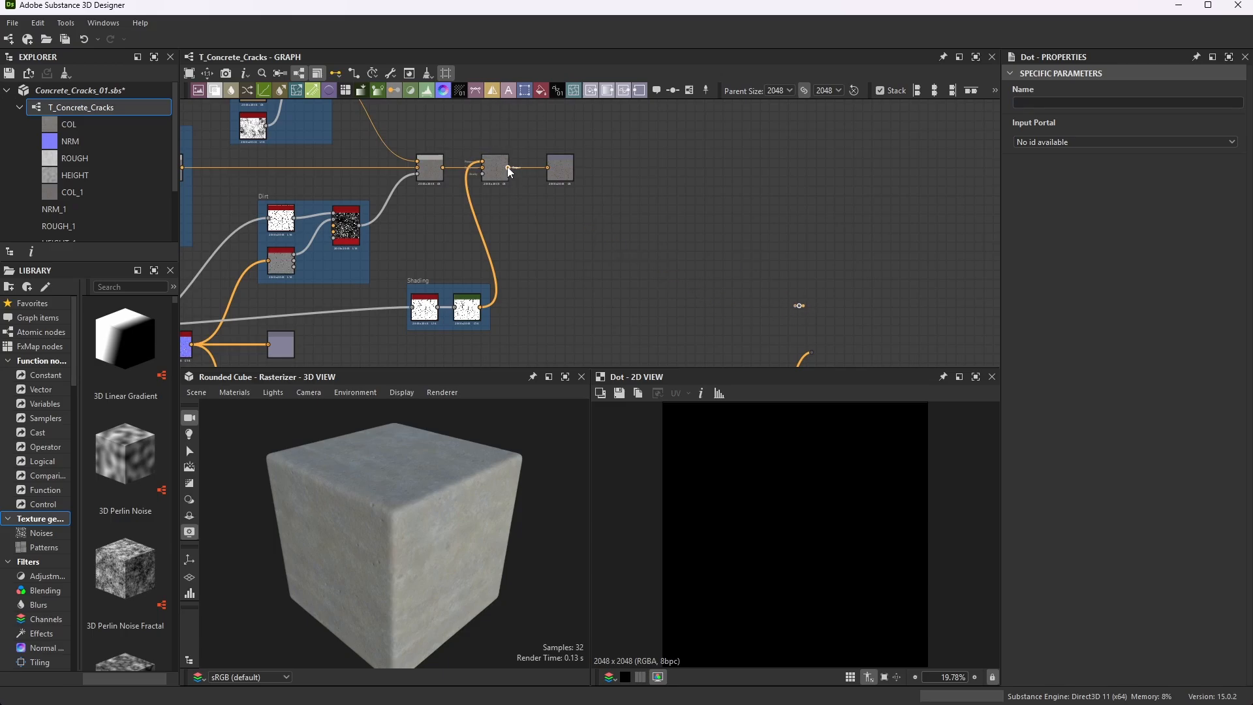
pyautogui.scroll(10, 507, 167)
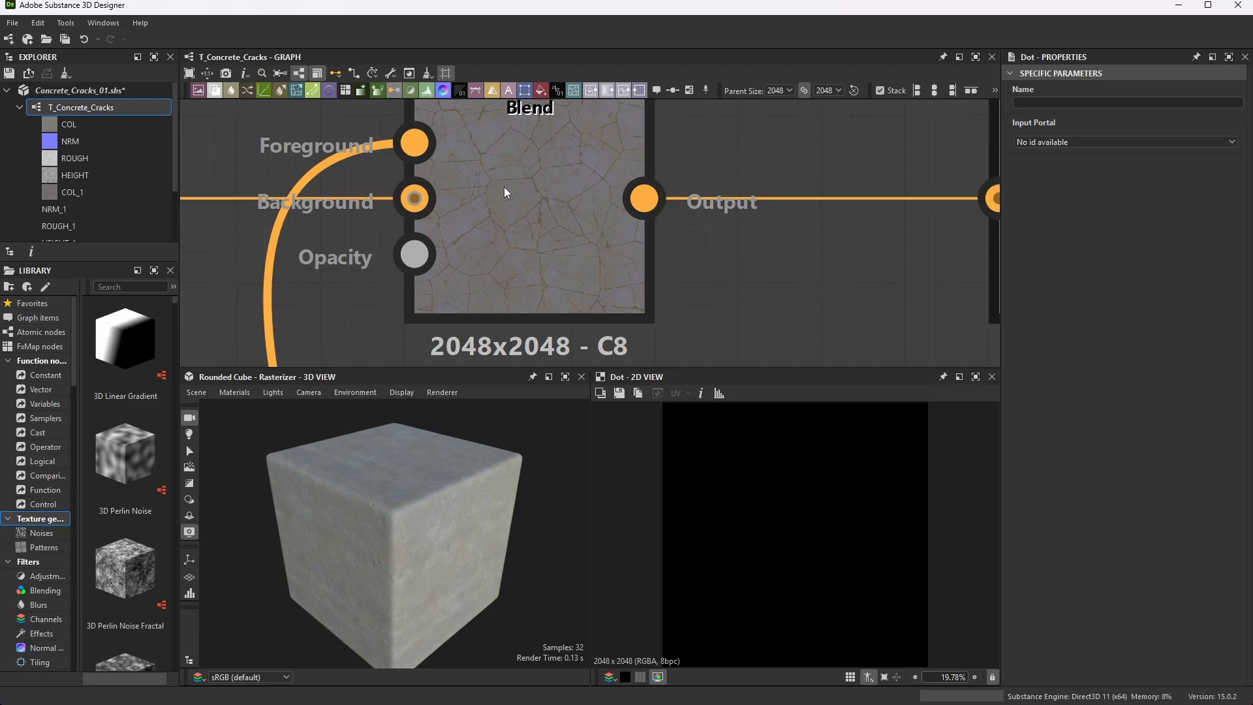
pyautogui.scroll(-10, 504, 128)
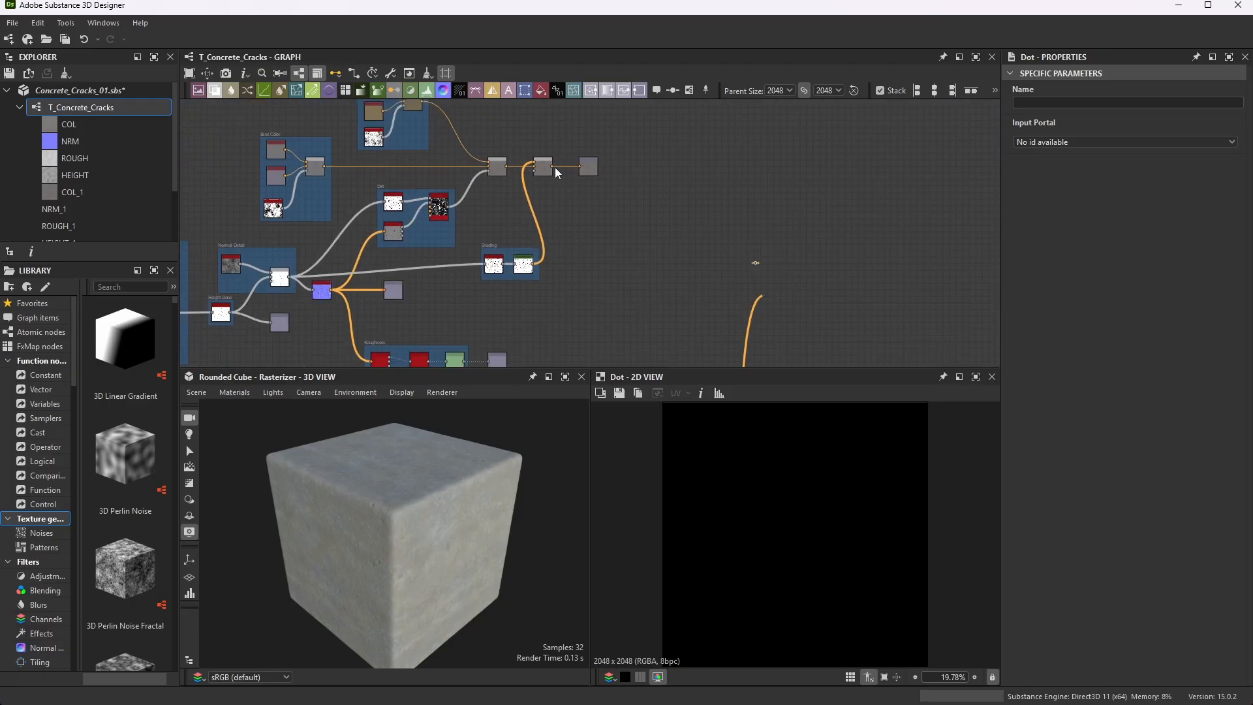
pyautogui.moveTo(606, 266); pyautogui.dragTo(755, 262)
pyautogui.scroll(-2, 754, 222)
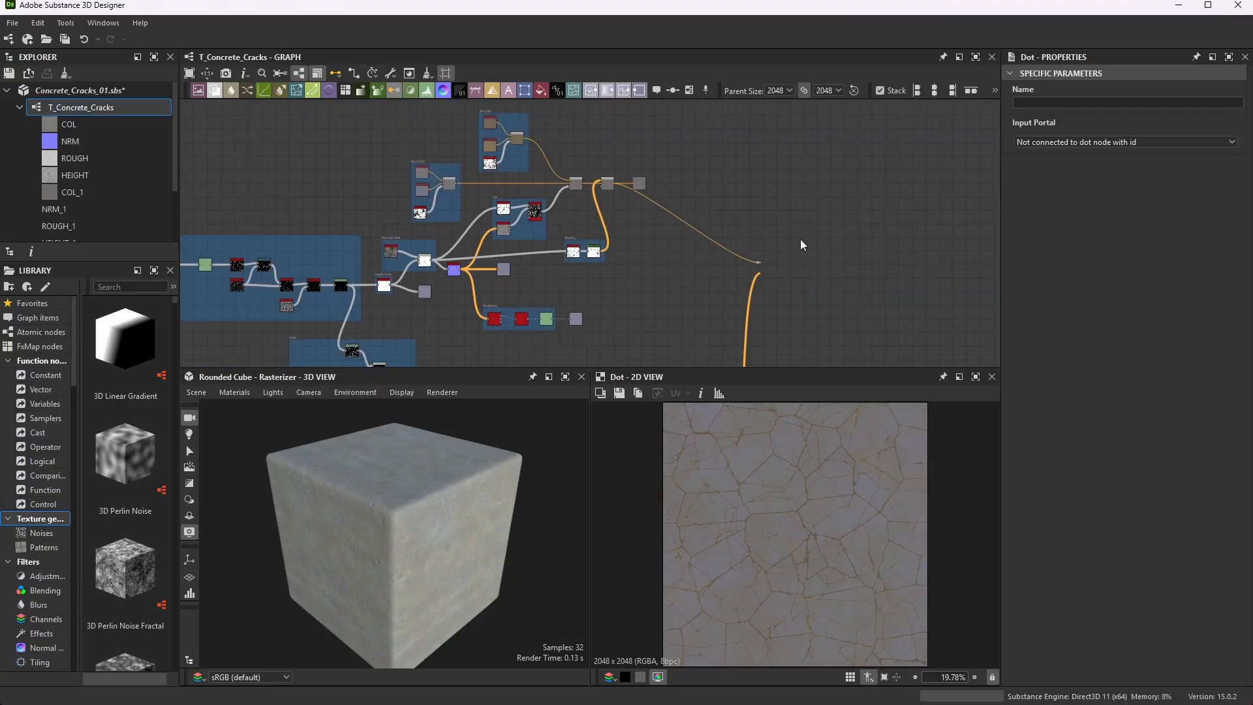
# - Add a Blend node beyond the two Dot nodes to combine the concrete and crack colours
pyautogui.scroll(3, 792, 236)
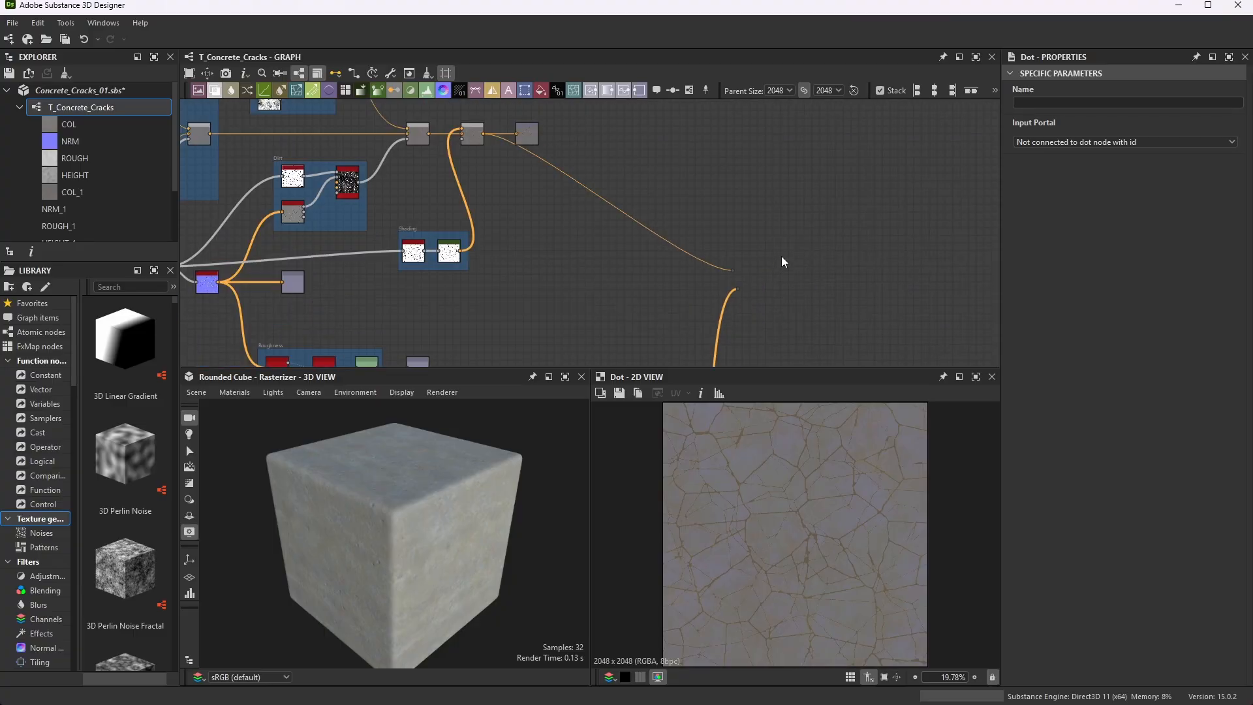
pyautogui.press('space')
pyautogui.write('blen')
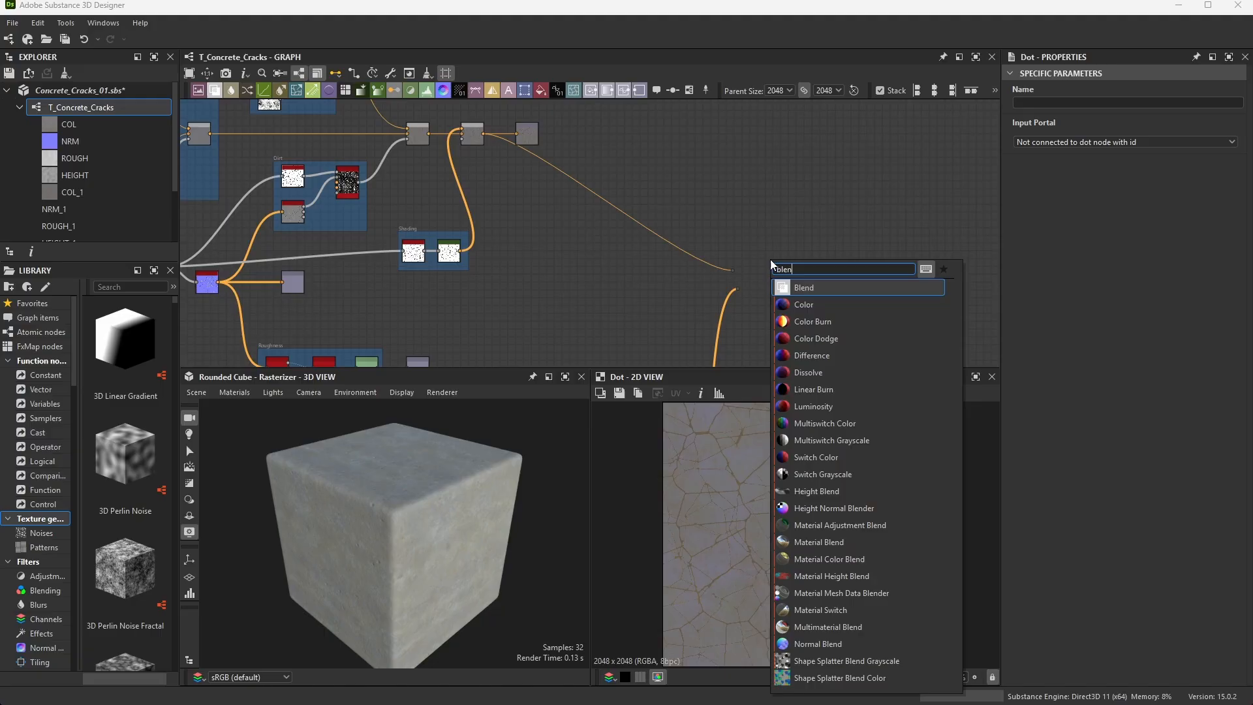
pyautogui.press('Return')
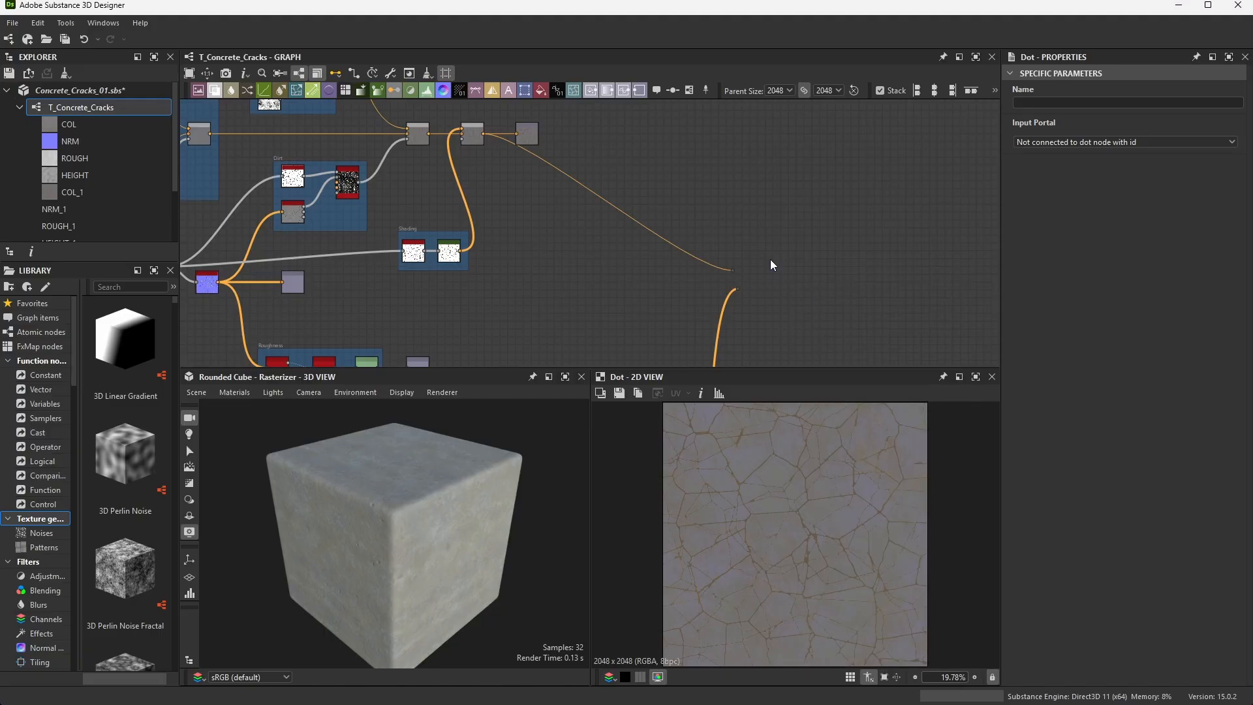
pyautogui.scroll(3, 773, 327)
pyautogui.moveTo(759, 163); pyautogui.dragTo(838, 192)
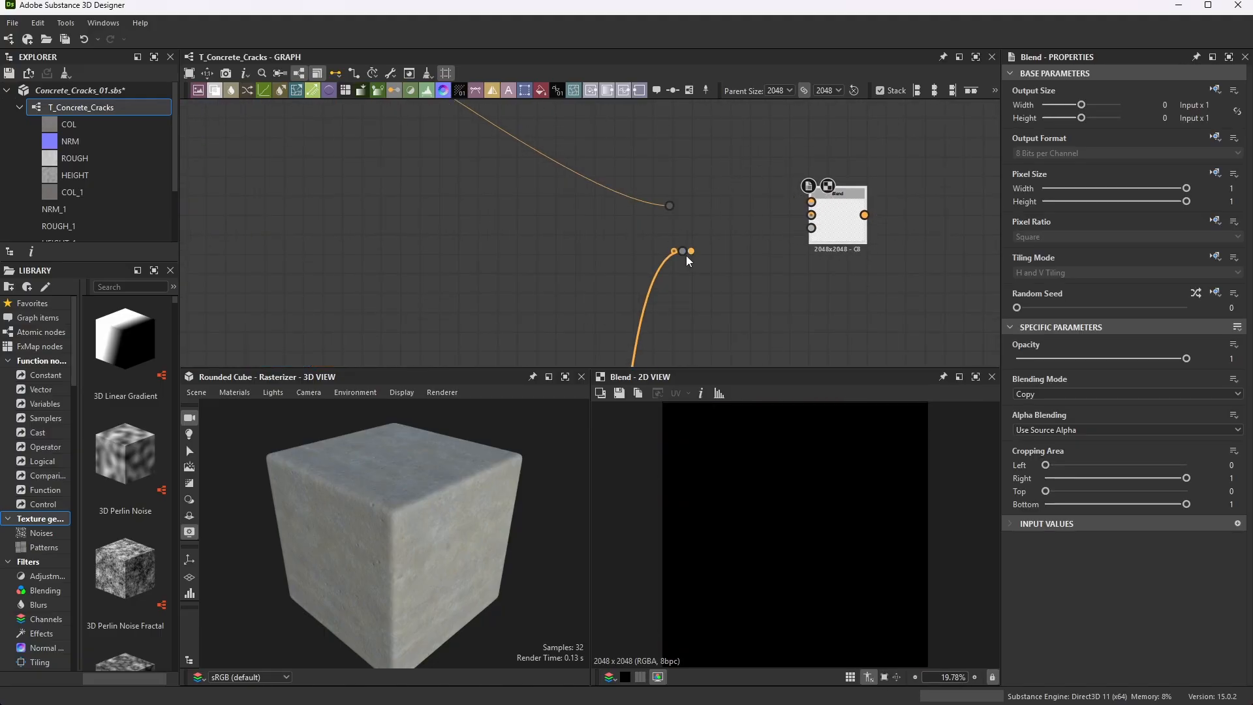
# - Connect the concrete Dot to the new Blend's Background and the crack Dot to its Foreground, aligning both Dots with those inputs
pyautogui.moveTo(742, 245); pyautogui.dragTo(811, 215)
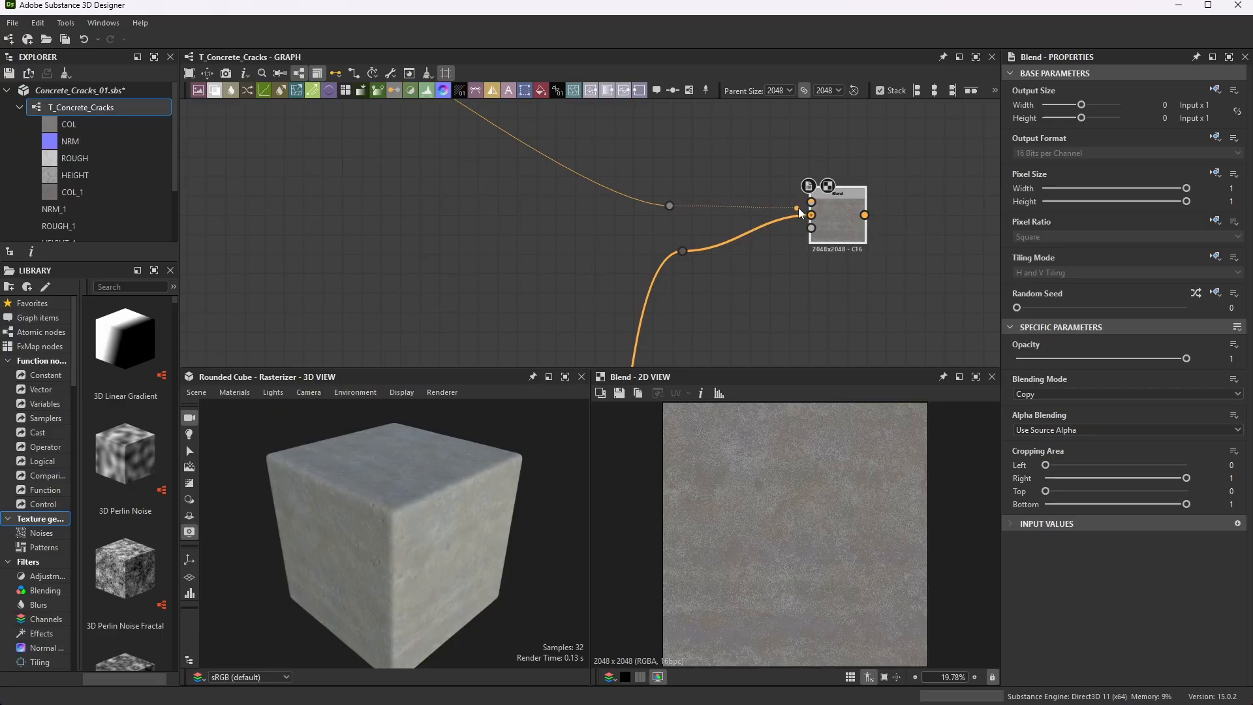
pyautogui.moveTo(798, 208); pyautogui.dragTo(846, 221)
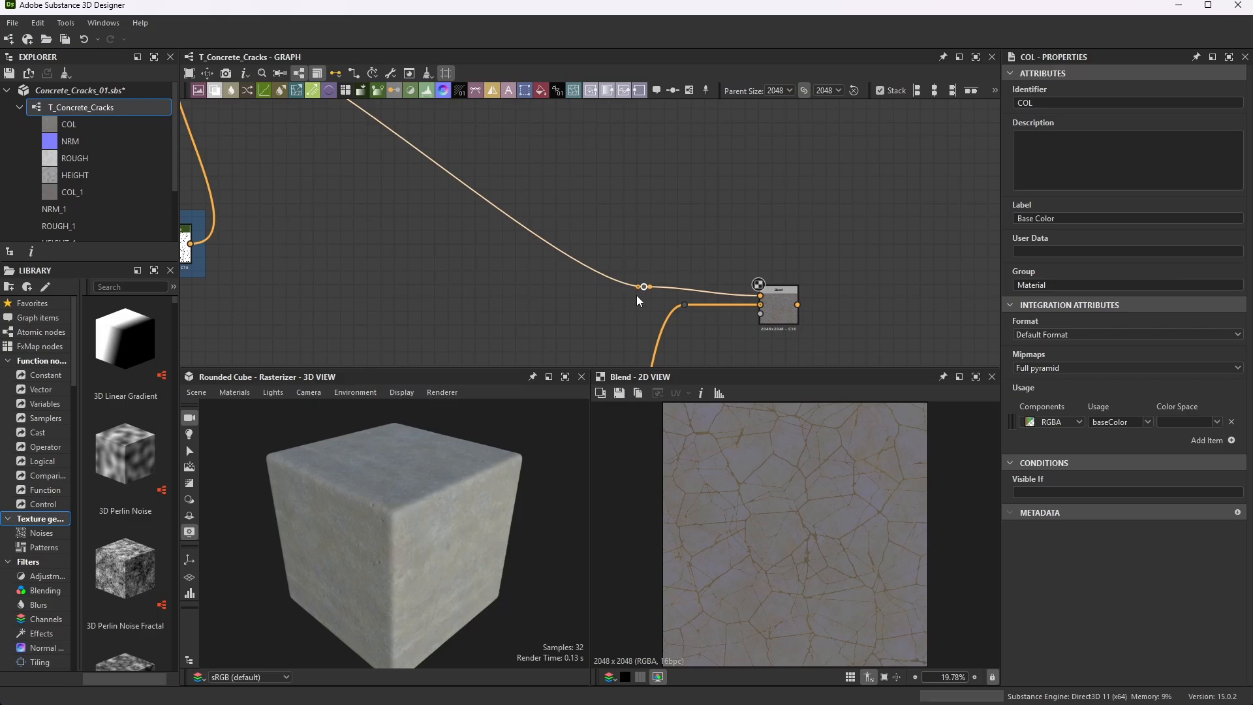
pyautogui.moveTo(644, 287); pyautogui.dragTo(679, 305)
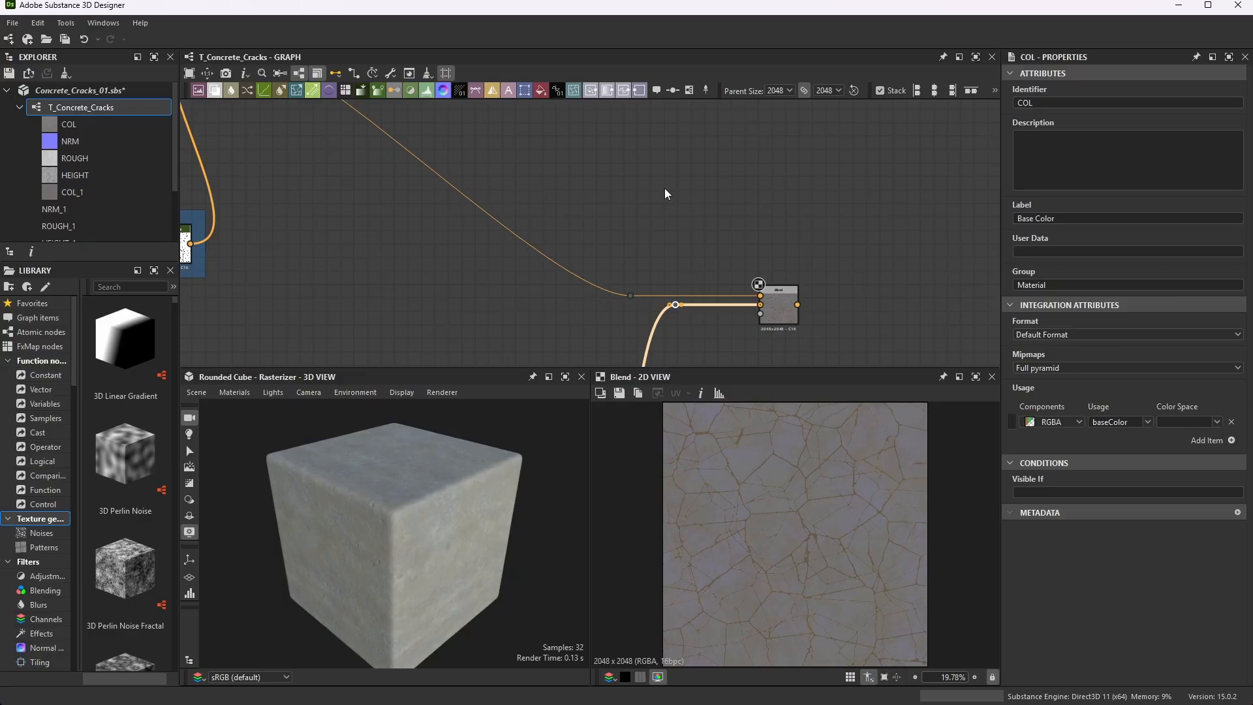
pyautogui.scroll(-4, 741, 210)
pyautogui.scroll(8, 753, 236)
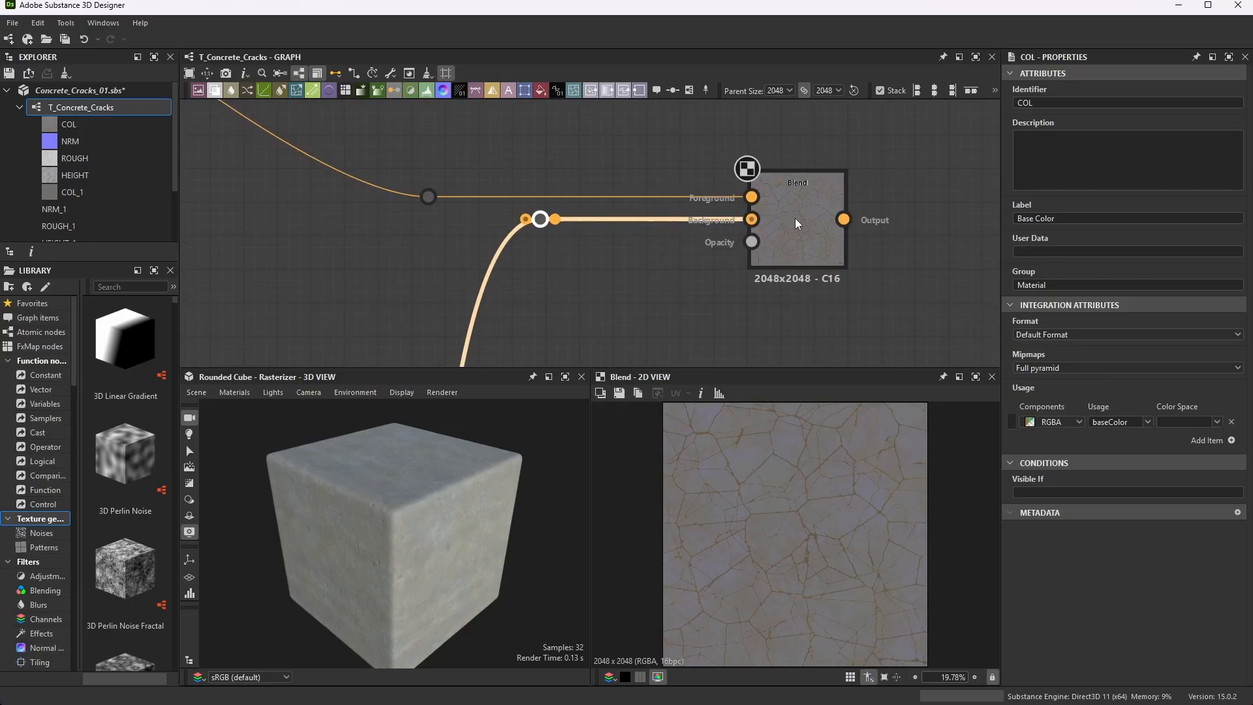
# - Connect the crack mask network's final Blend output to the colour-combining Blend's Opacity input and check the blended cracks
pyautogui.scroll(-7, 795, 222)
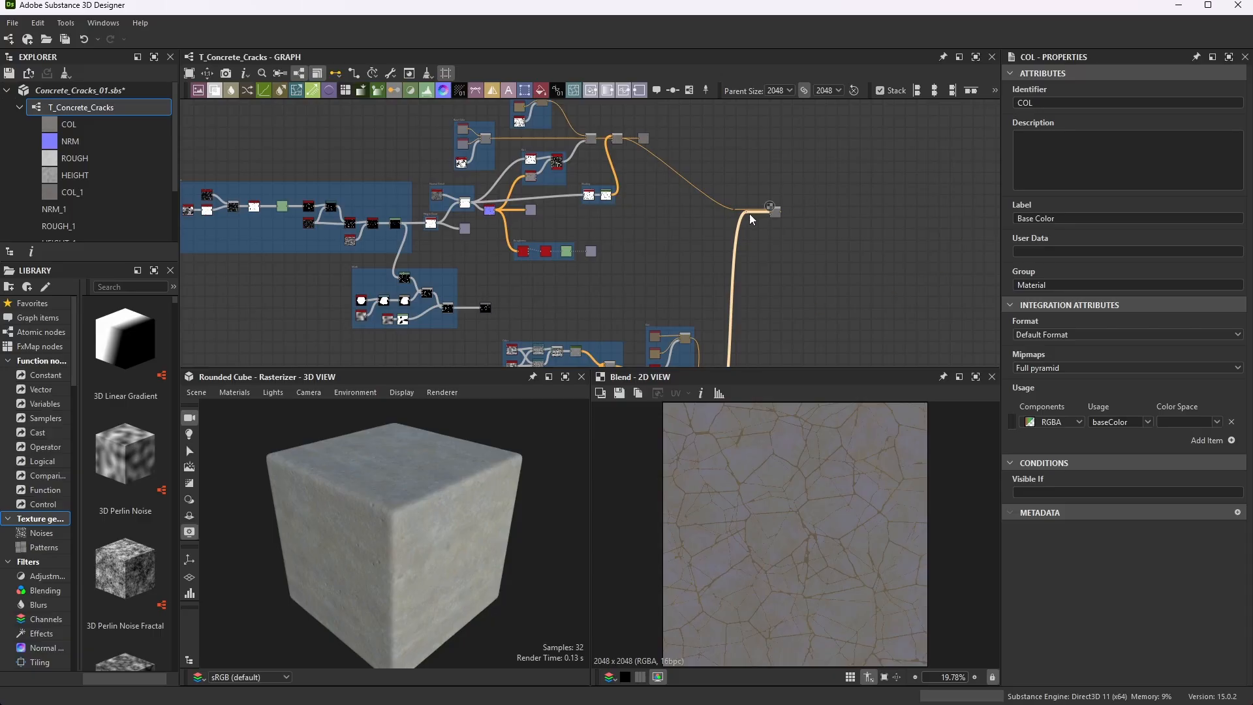
pyautogui.scroll(8, 455, 314)
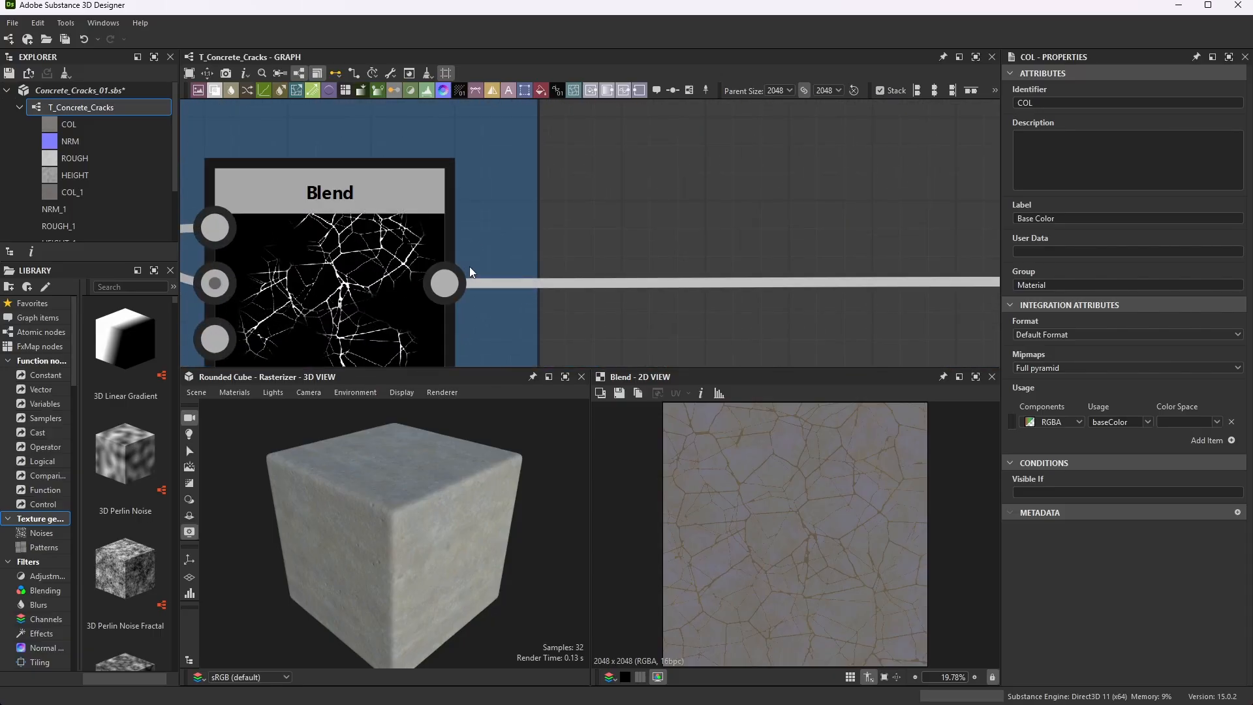
pyautogui.scroll(-7, 392, 277)
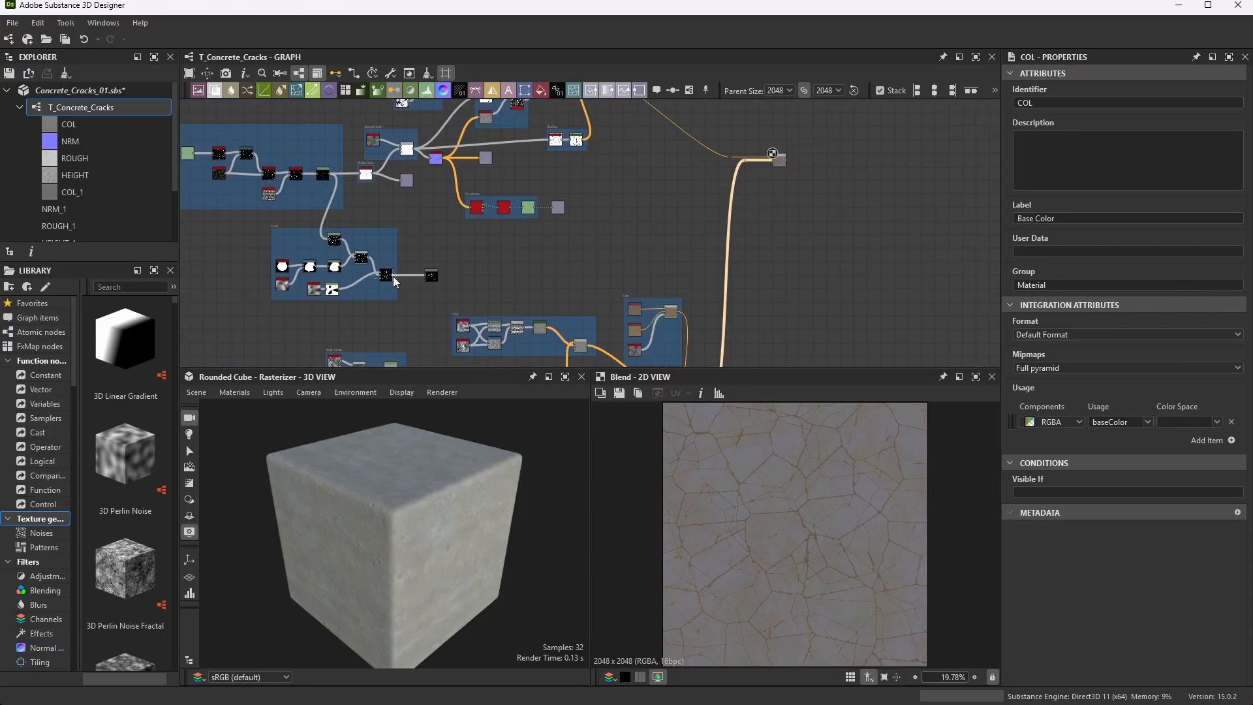
pyautogui.moveTo(393, 277); pyautogui.dragTo(774, 162)
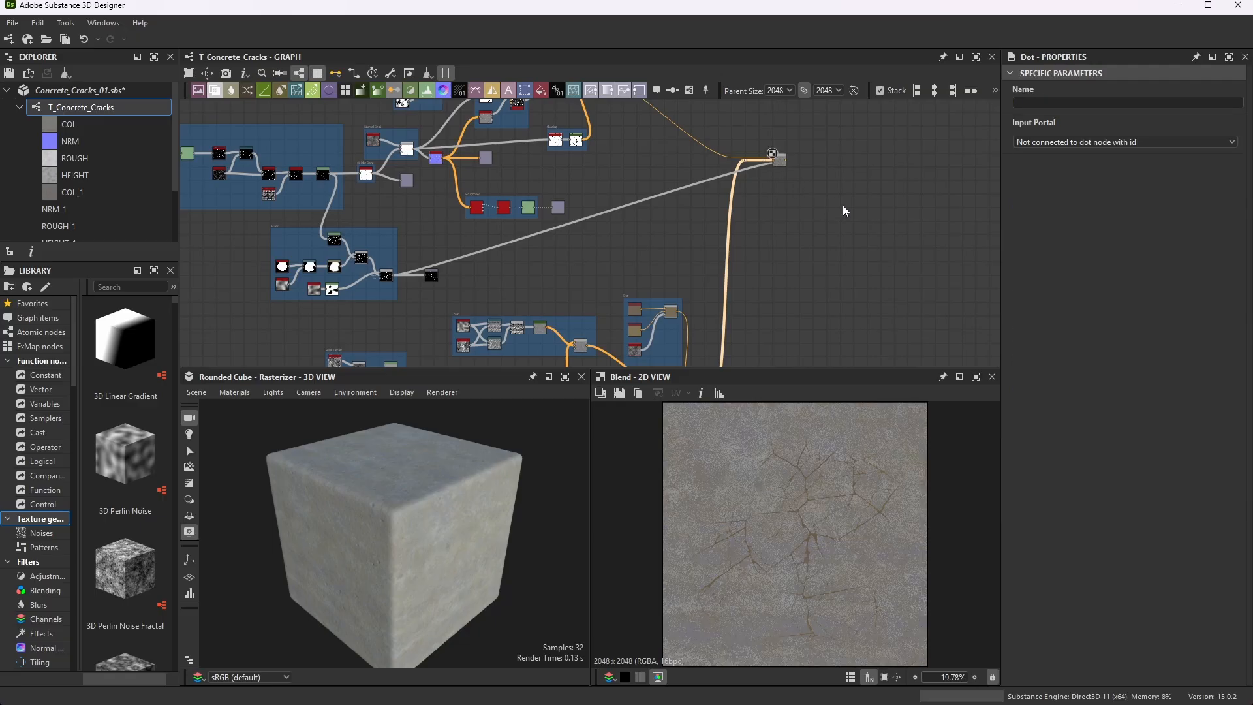
pyautogui.scroll(8, 750, 160)
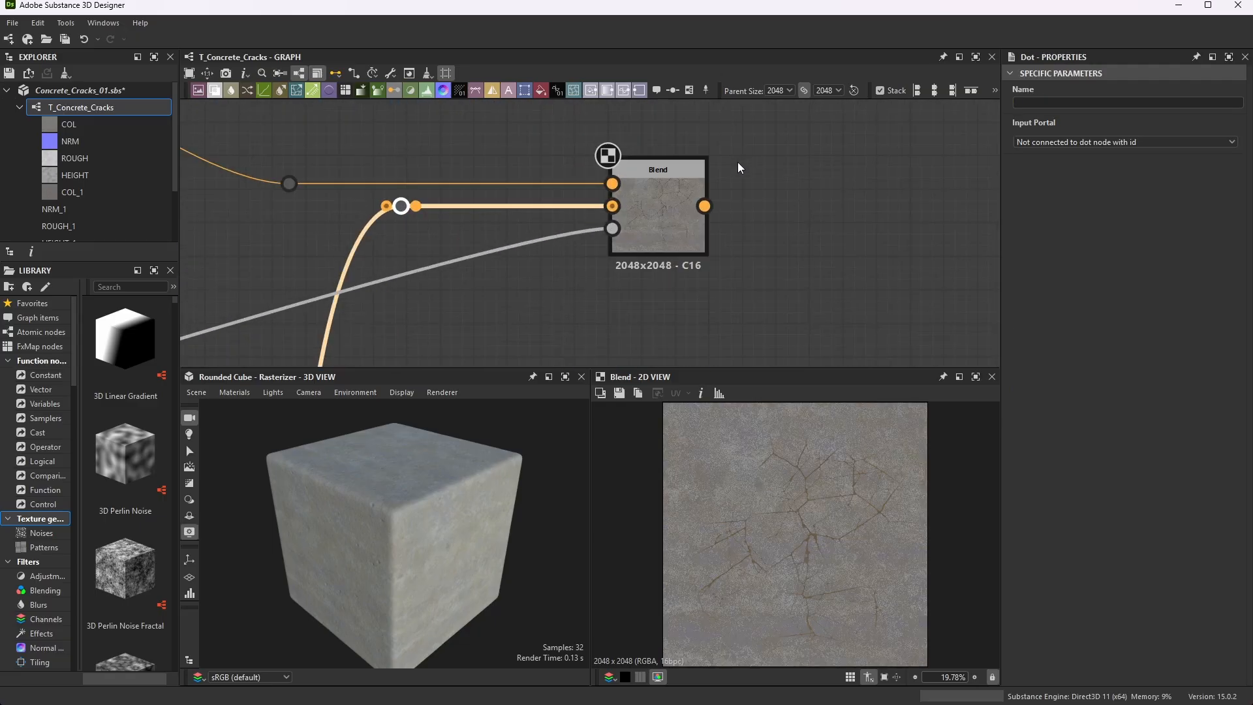
pyautogui.scroll(1, 808, 550)
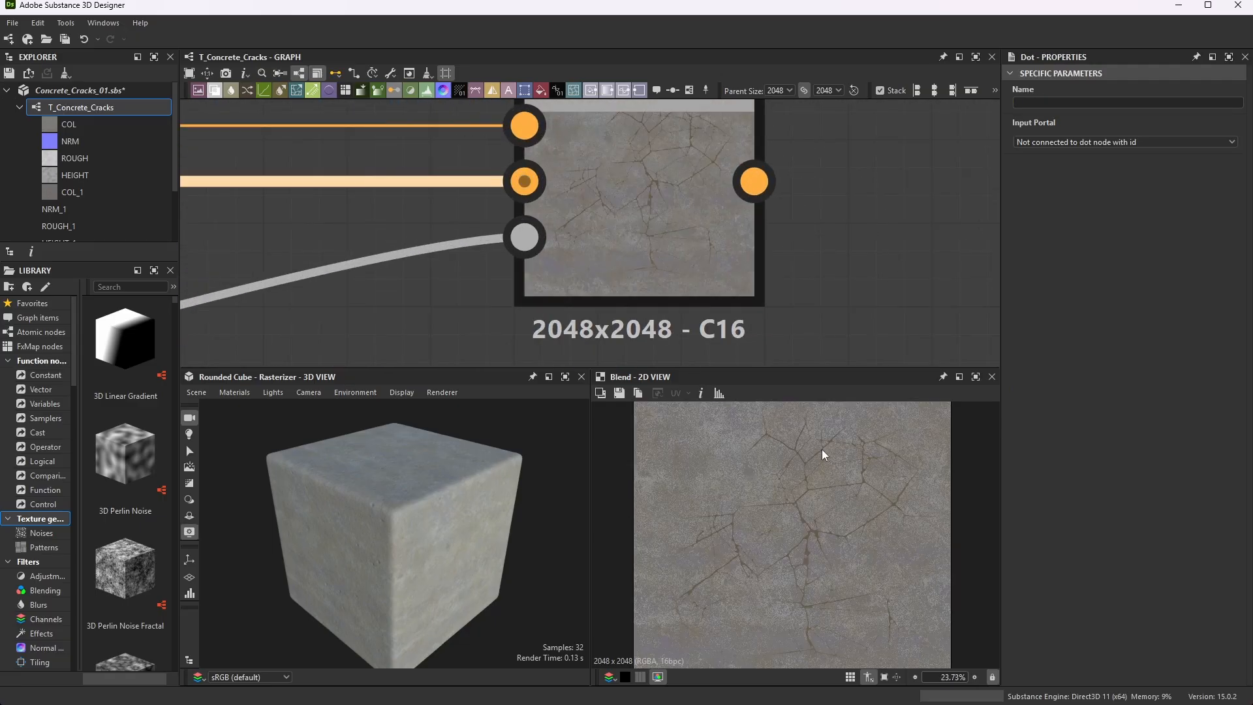
pyautogui.scroll(1, 823, 455)
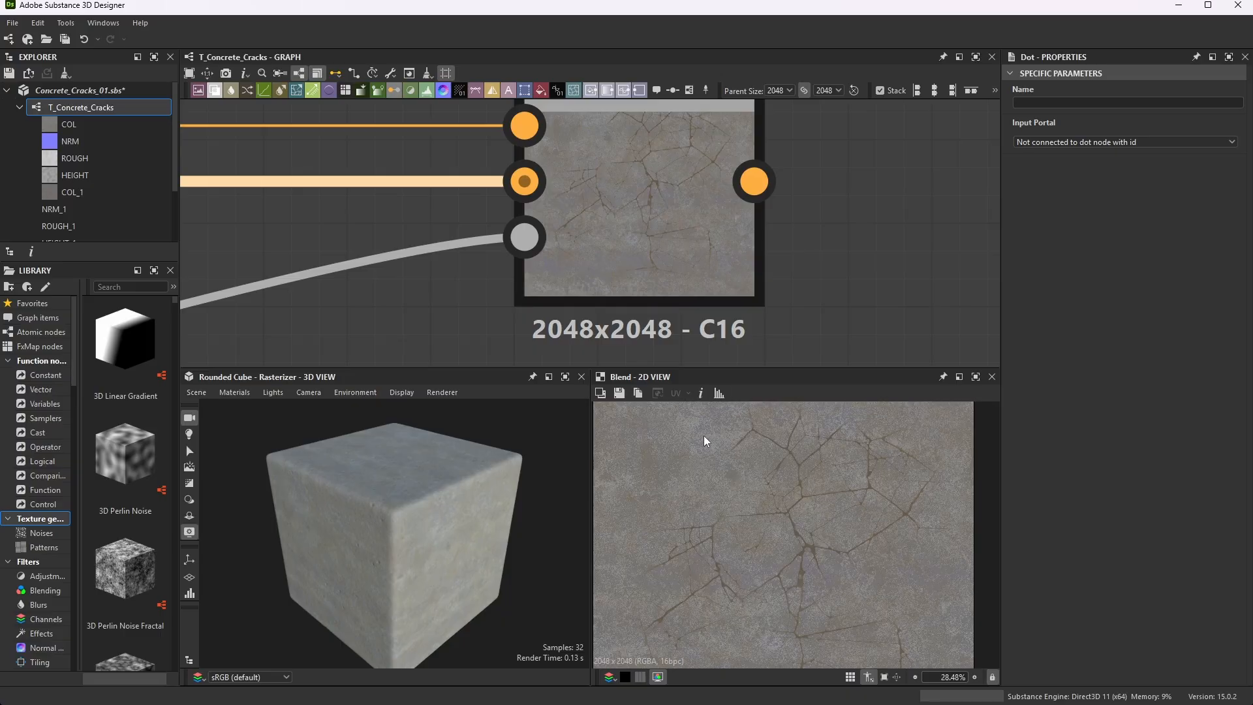
# - Delete the crack network's own Base Color output node beyond its final colour Blend
pyautogui.scroll(-8, 609, 171)
pyautogui.scroll(2, 587, 256)
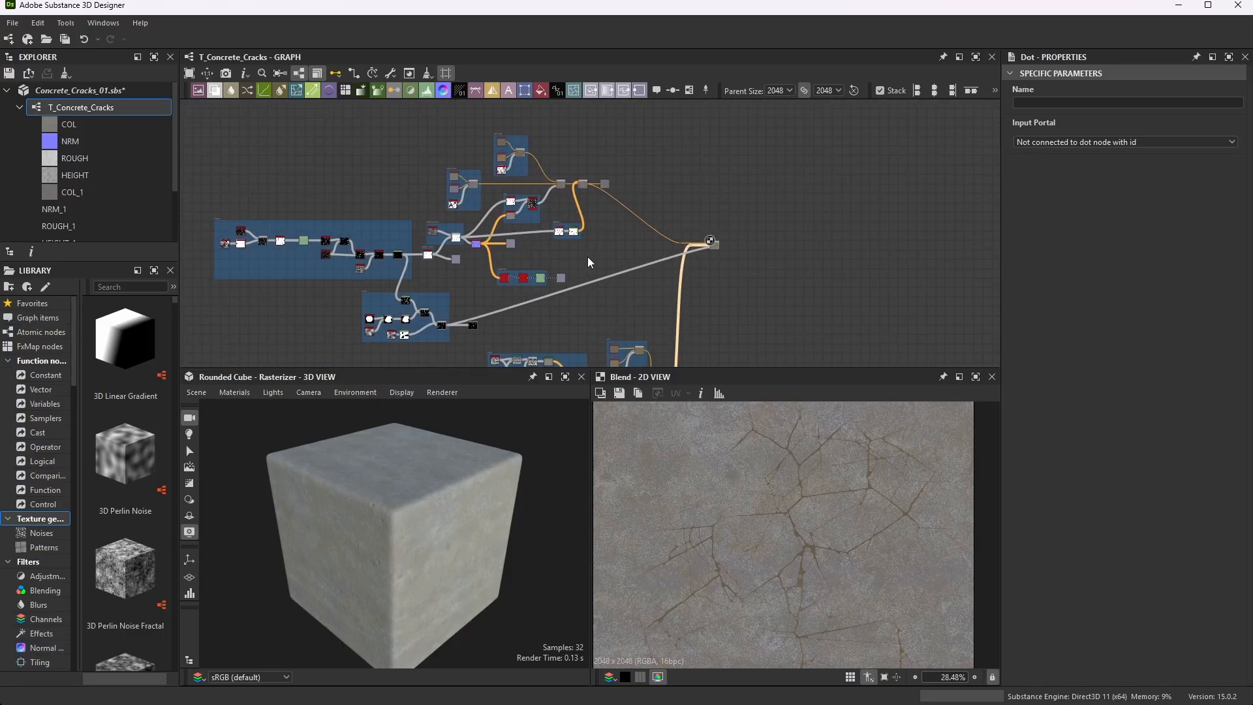
pyautogui.scroll(5, 549, 126)
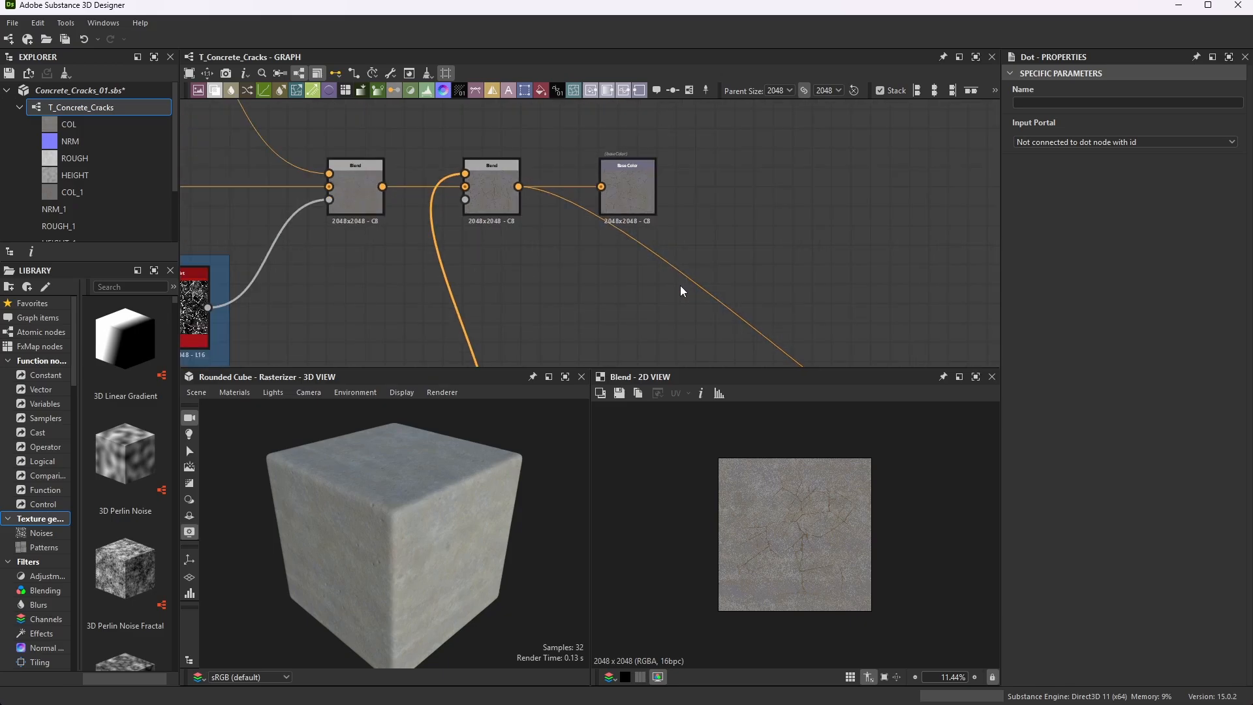
pyautogui.scroll(4, 648, 198)
pyautogui.click(692, 213)
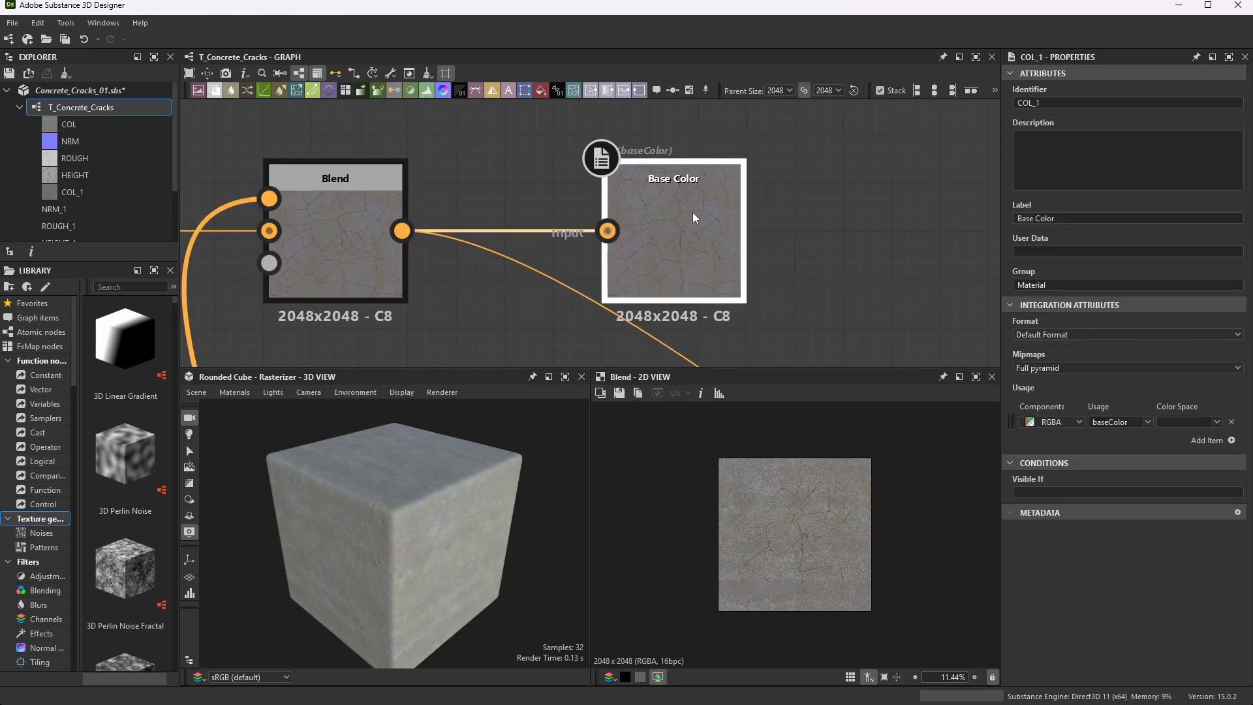
pyautogui.press('Delete')
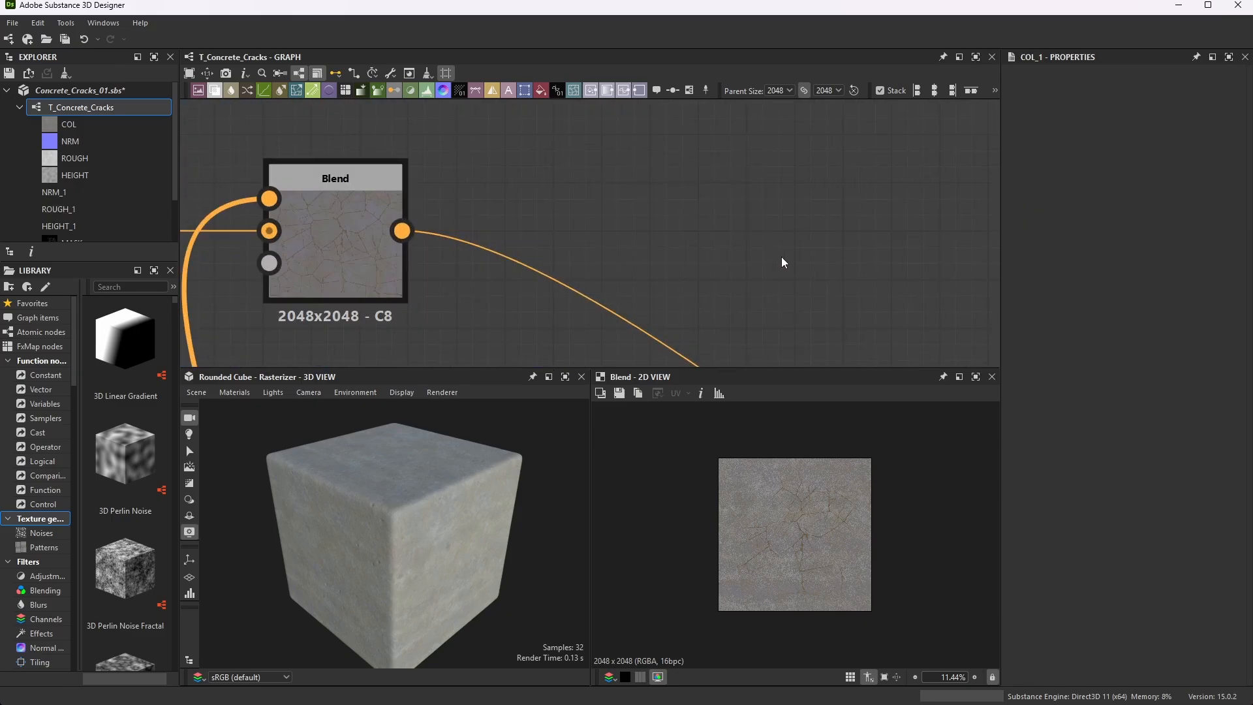
# - Remove the link between the concrete network's final colour Blend and its Base Color output node
pyautogui.scroll(-3, 781, 256)
pyautogui.scroll(-4, 651, 192)
pyautogui.scroll(5, 718, 307)
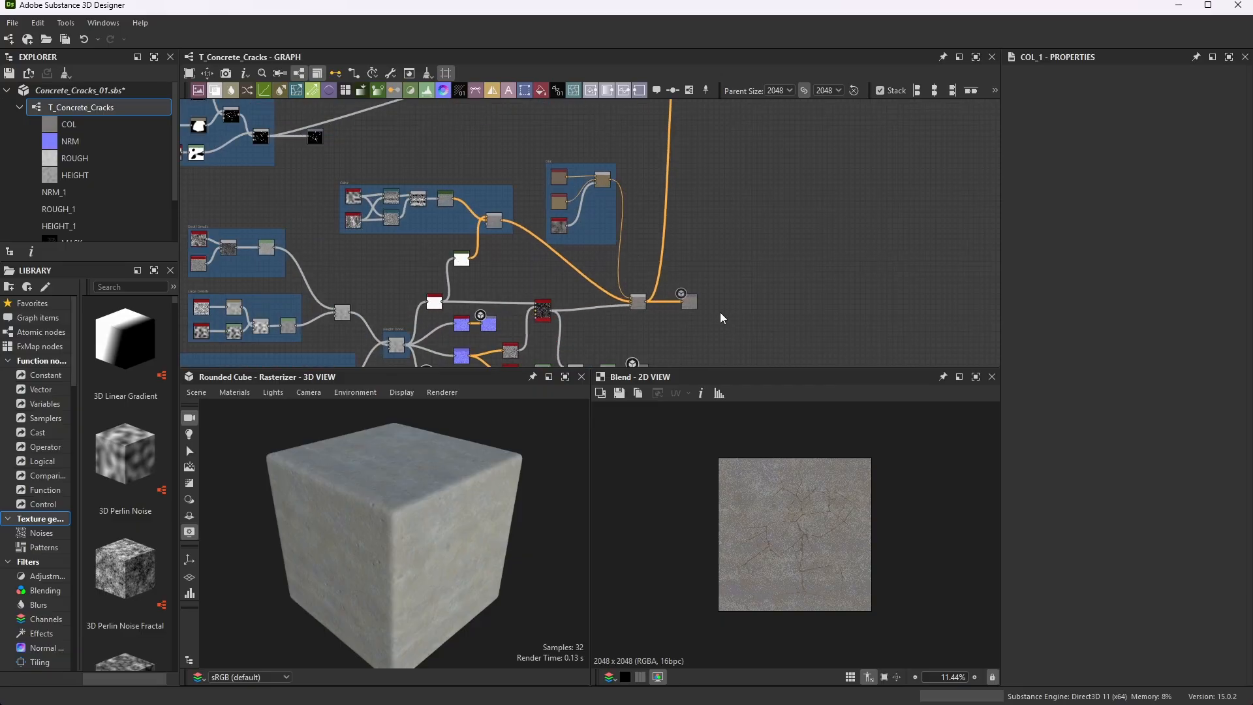
pyautogui.scroll(4, 685, 280)
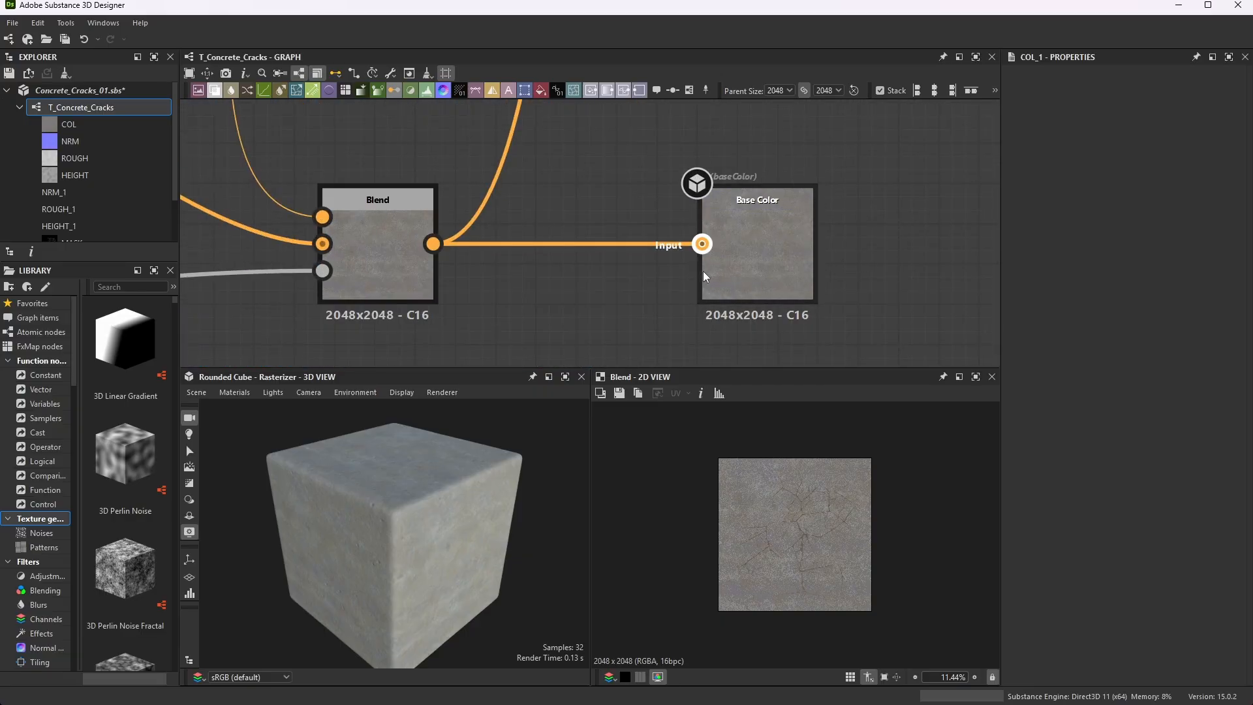
pyautogui.rightClick(633, 241)
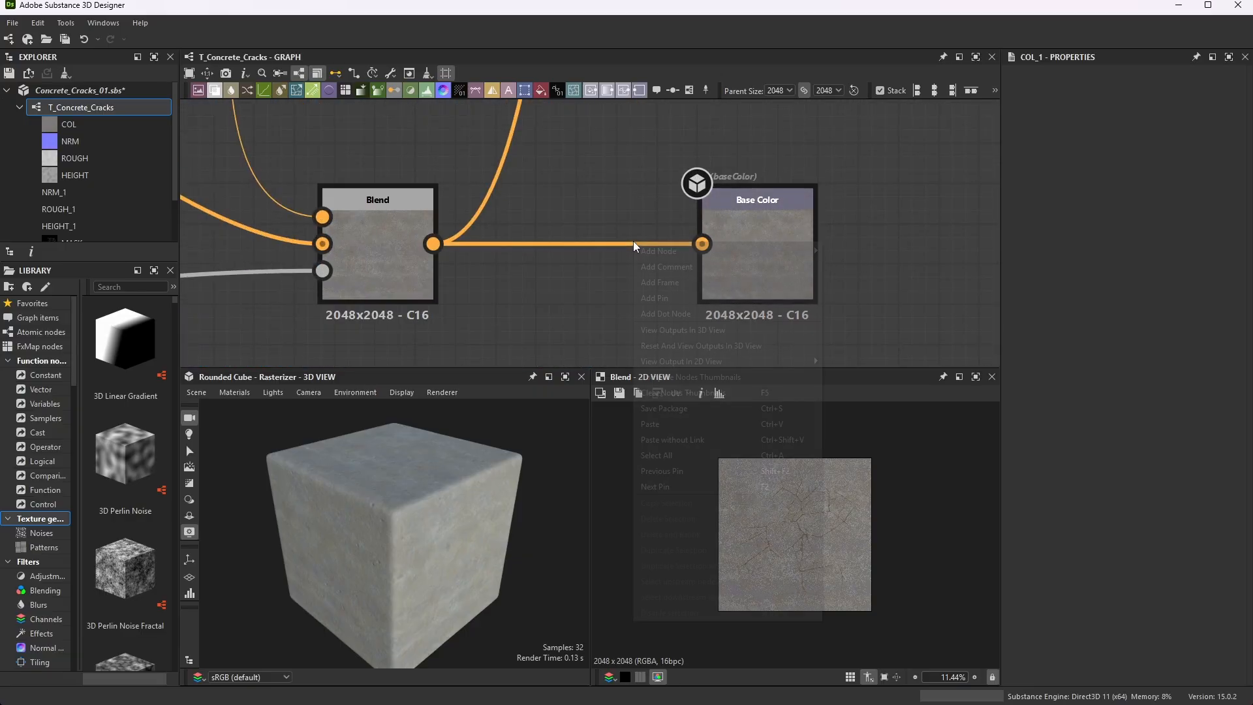
pyautogui.click(596, 298)
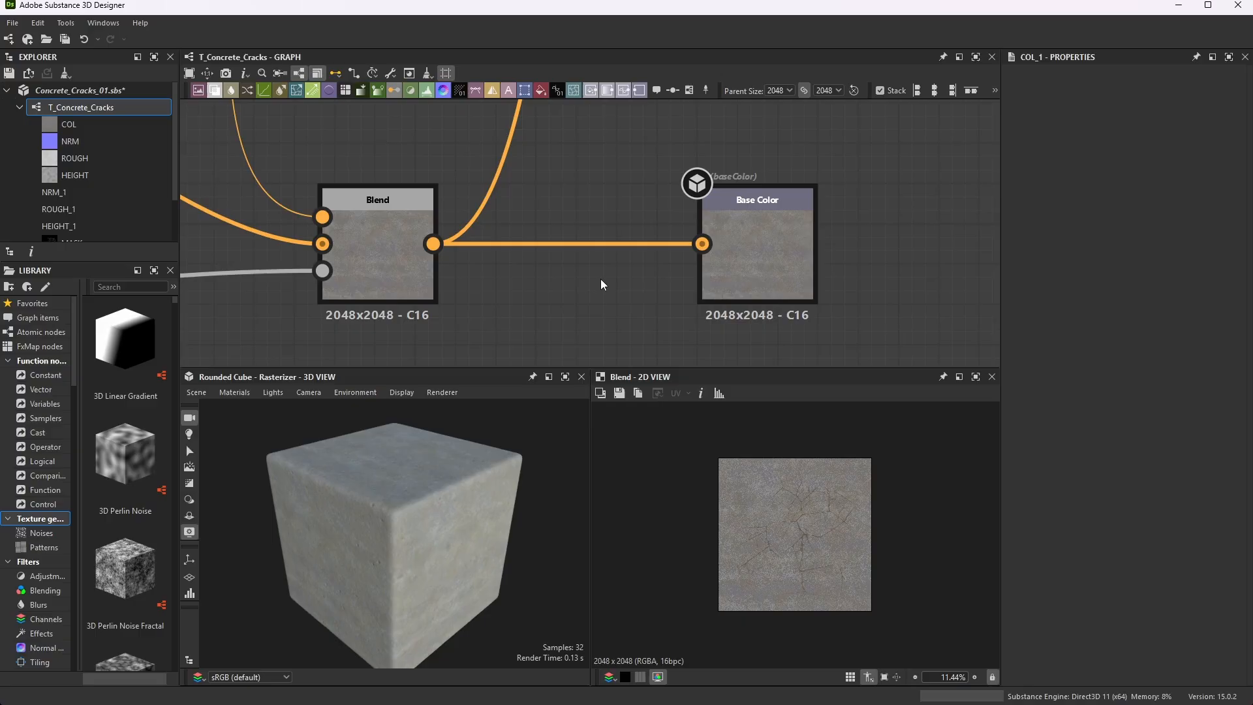
pyautogui.click(627, 244)
pyautogui.press('Delete')
# - Move the disconnected Base Color output node up beside the Blend that combines the concrete and crack colours
pyautogui.scroll(-5, 633, 248)
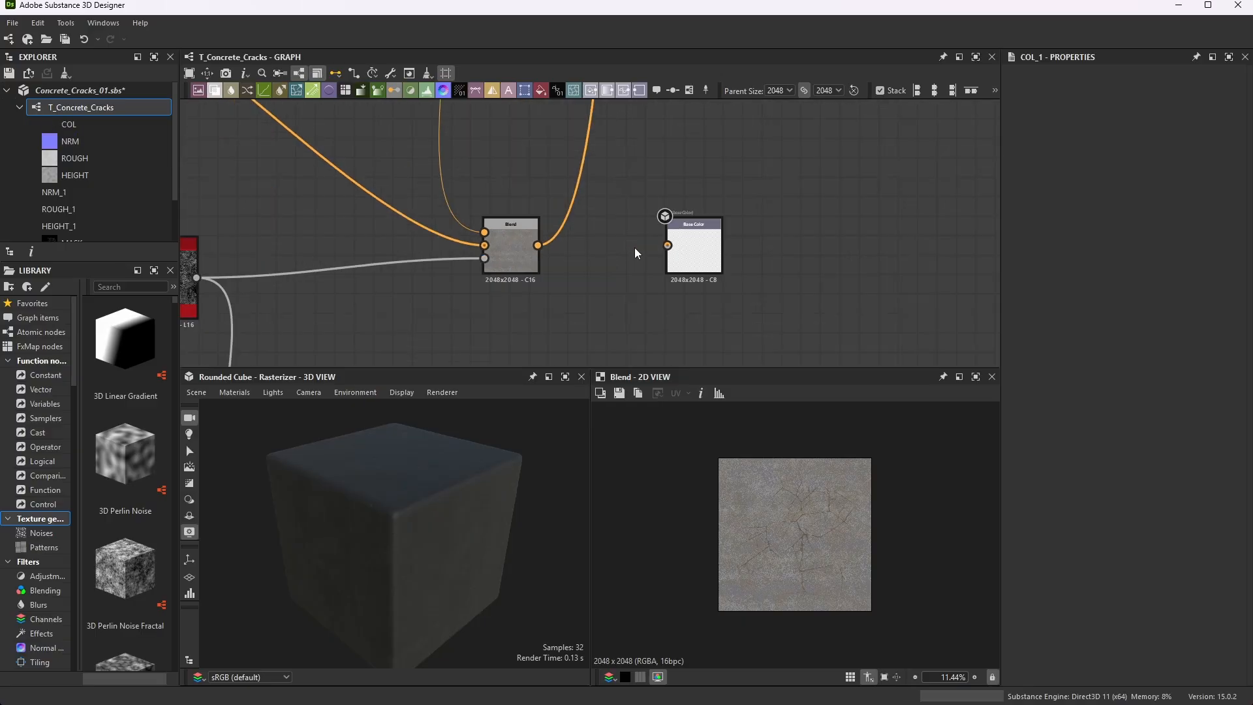
pyautogui.scroll(-5, 646, 274)
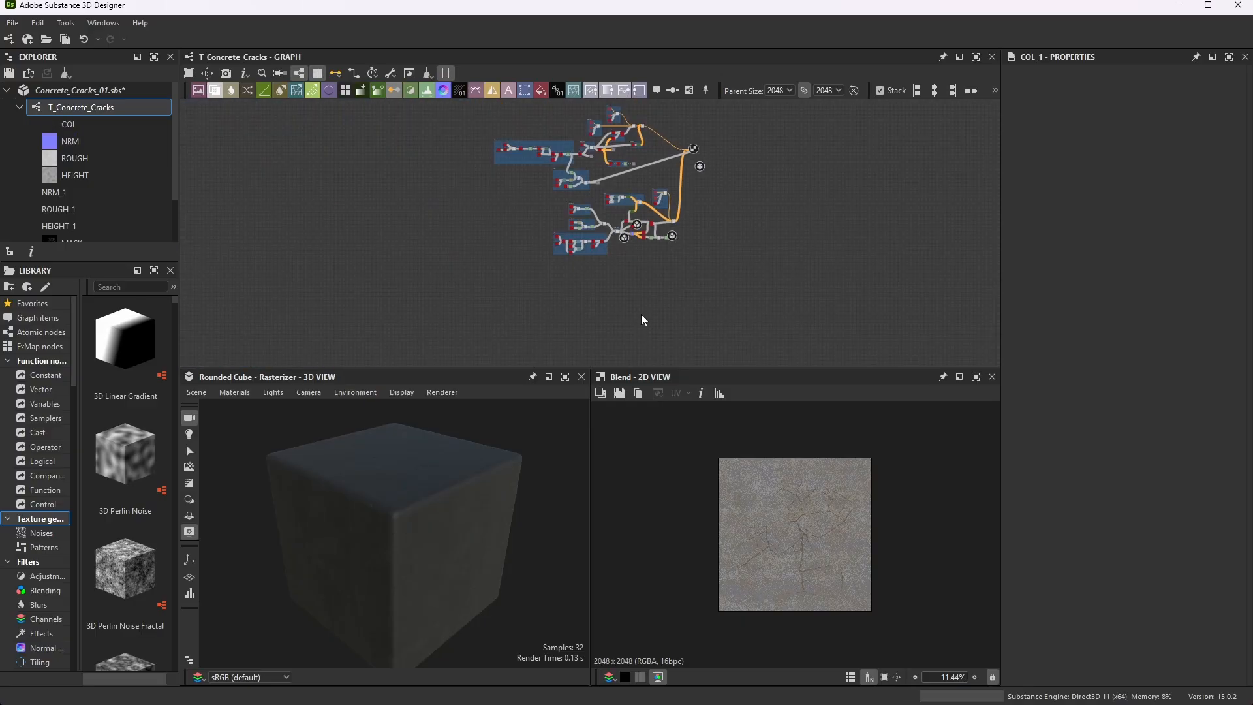
pyautogui.scroll(10, 724, 159)
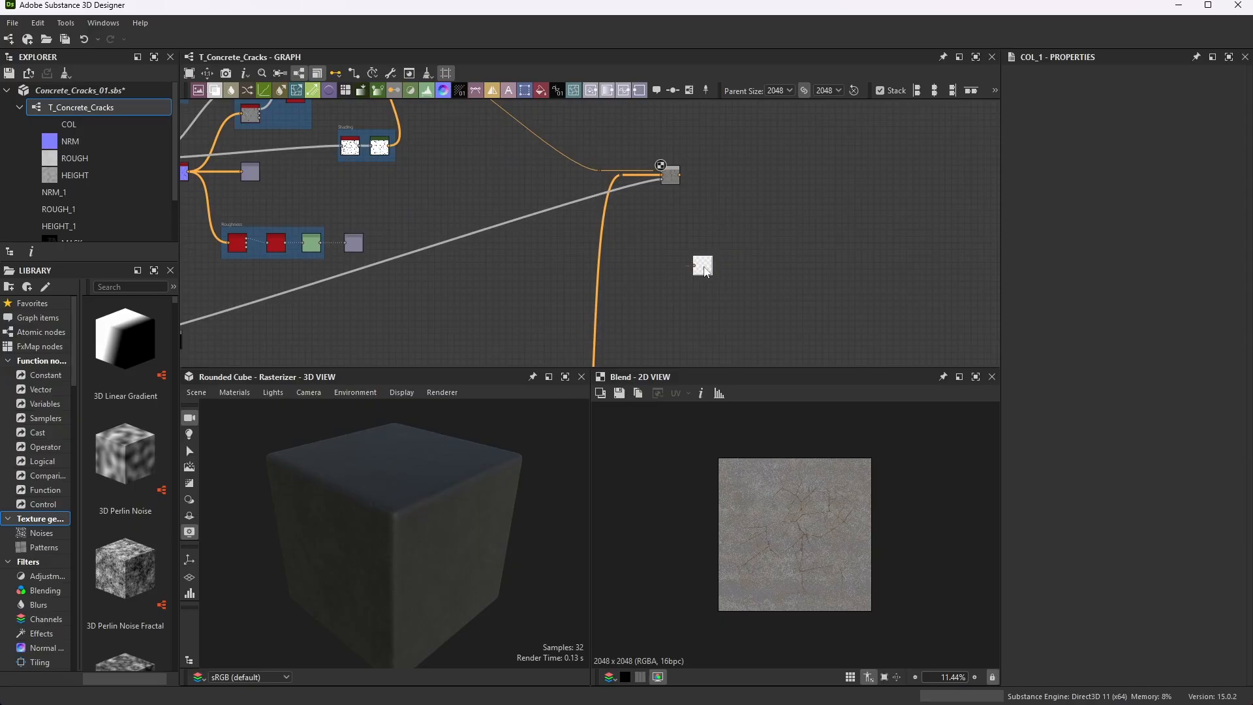
pyautogui.moveTo(704, 264); pyautogui.dragTo(717, 179)
# - Connect the colour-combining Blend's output to the Base Color output node and save all packages
pyautogui.scroll(4, 671, 151)
pyautogui.scroll(5, 672, 152)
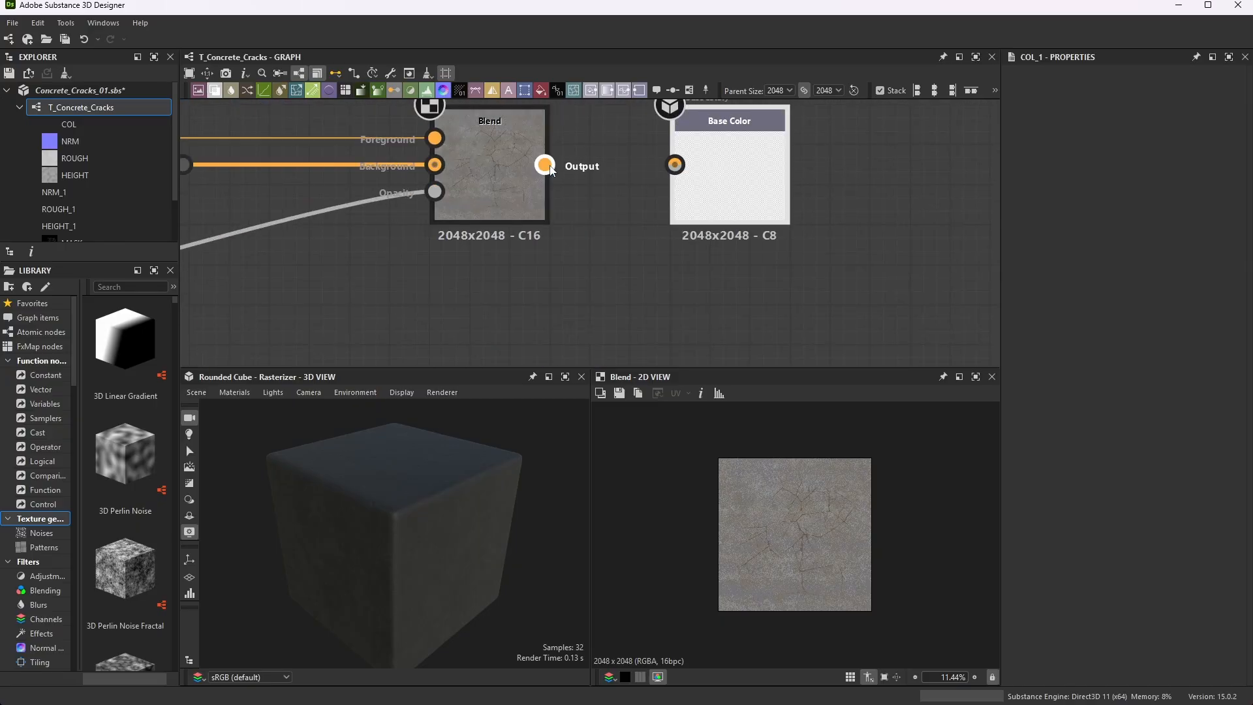
pyautogui.moveTo(545, 164); pyautogui.dragTo(675, 164)
pyautogui.click(743, 176)
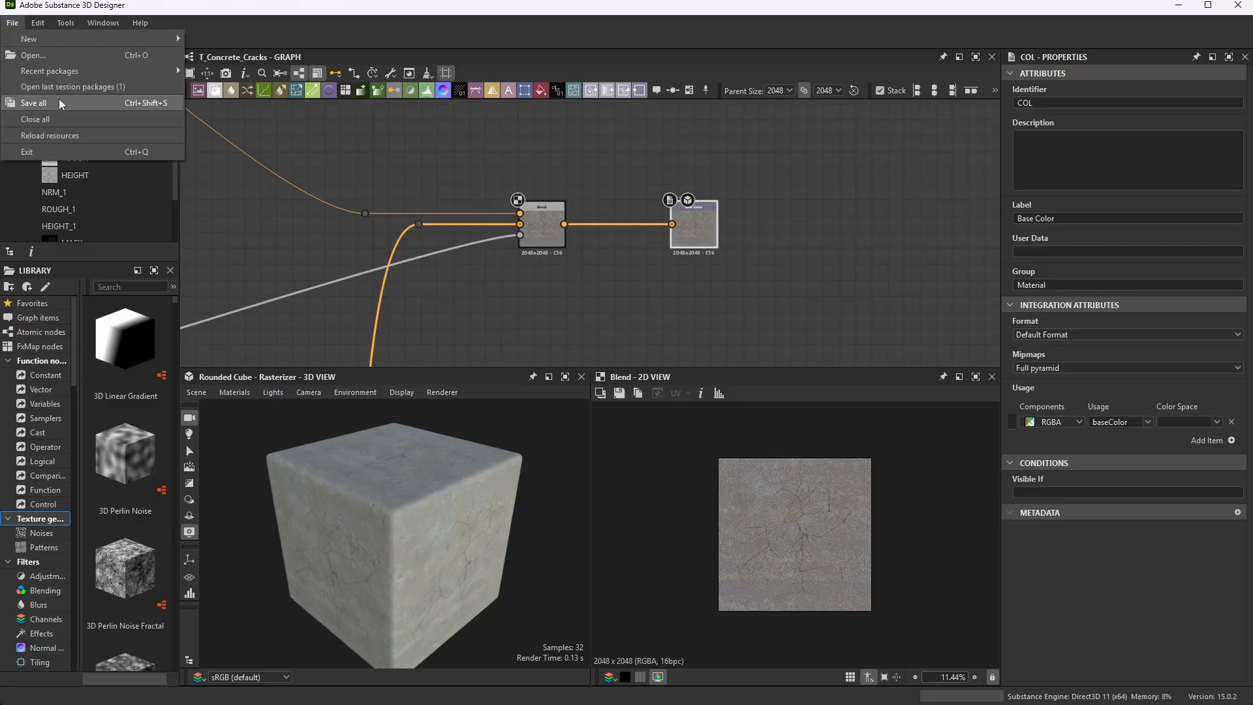
pyautogui.click(32, 103)
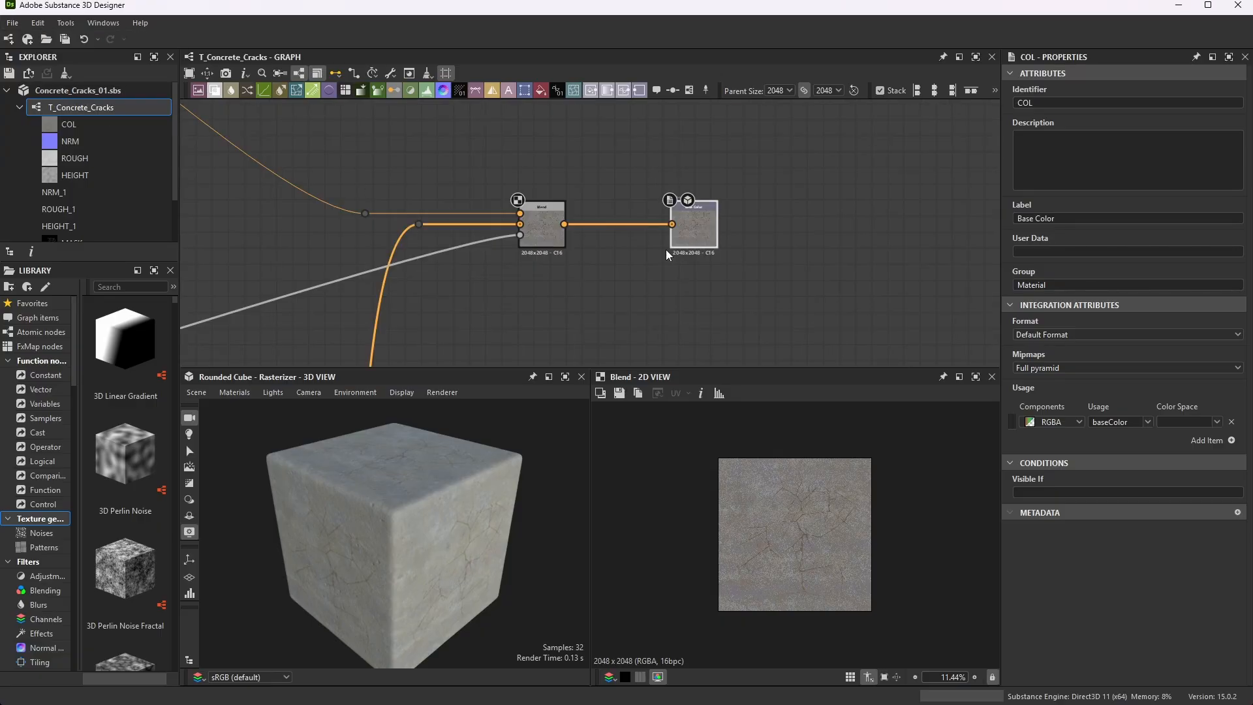
# - Add a Dot node in the empty area between the crack mask Blend and the colour-combining Blend
pyautogui.scroll(-9, 601, 162)
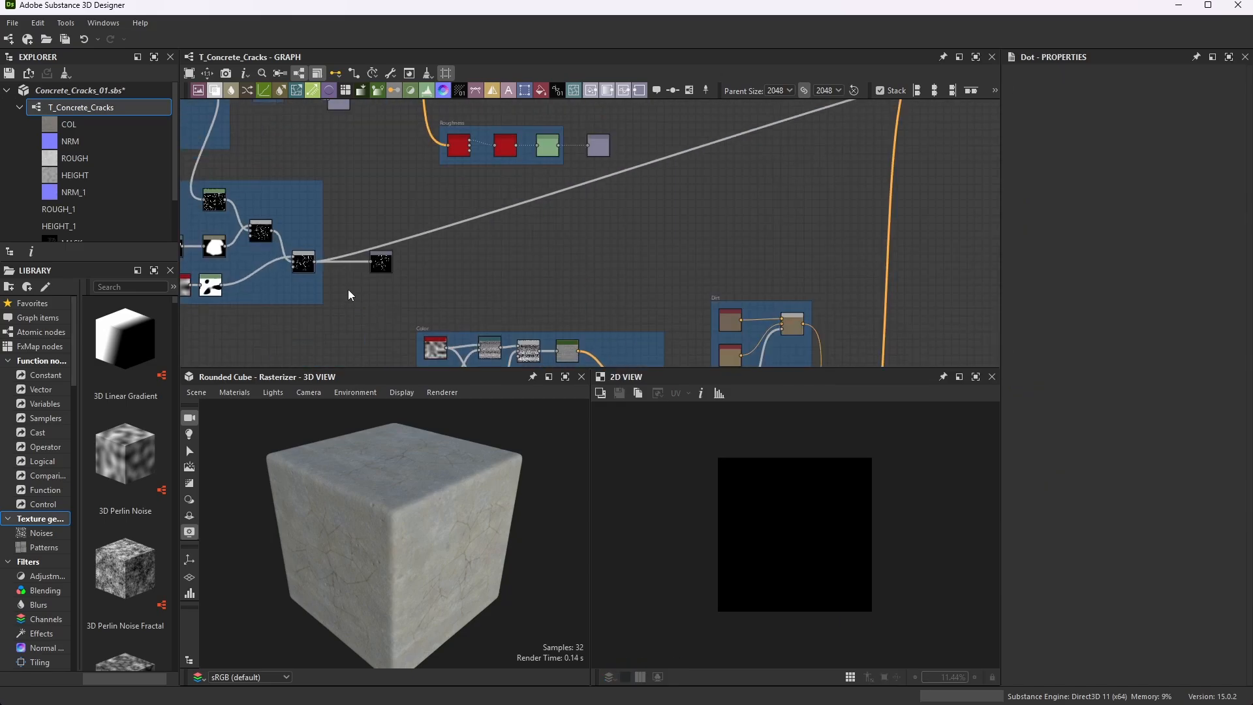
pyautogui.scroll(5, 322, 264)
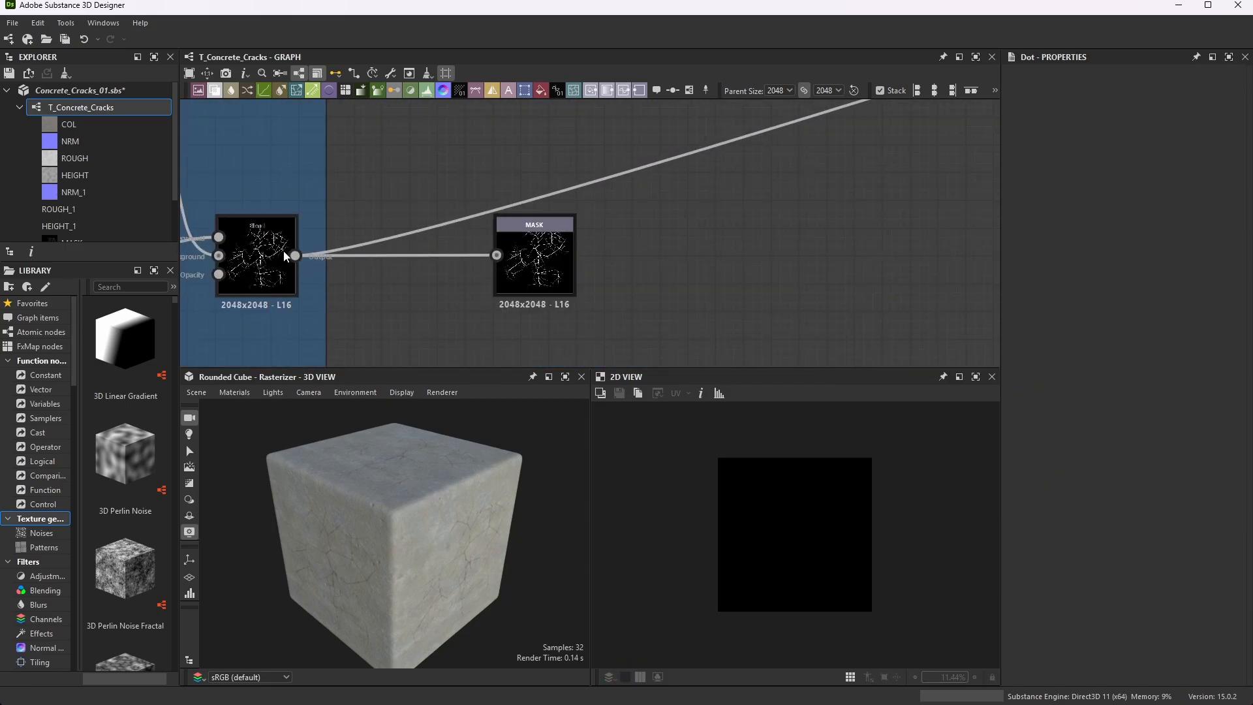
pyautogui.scroll(3, 265, 266)
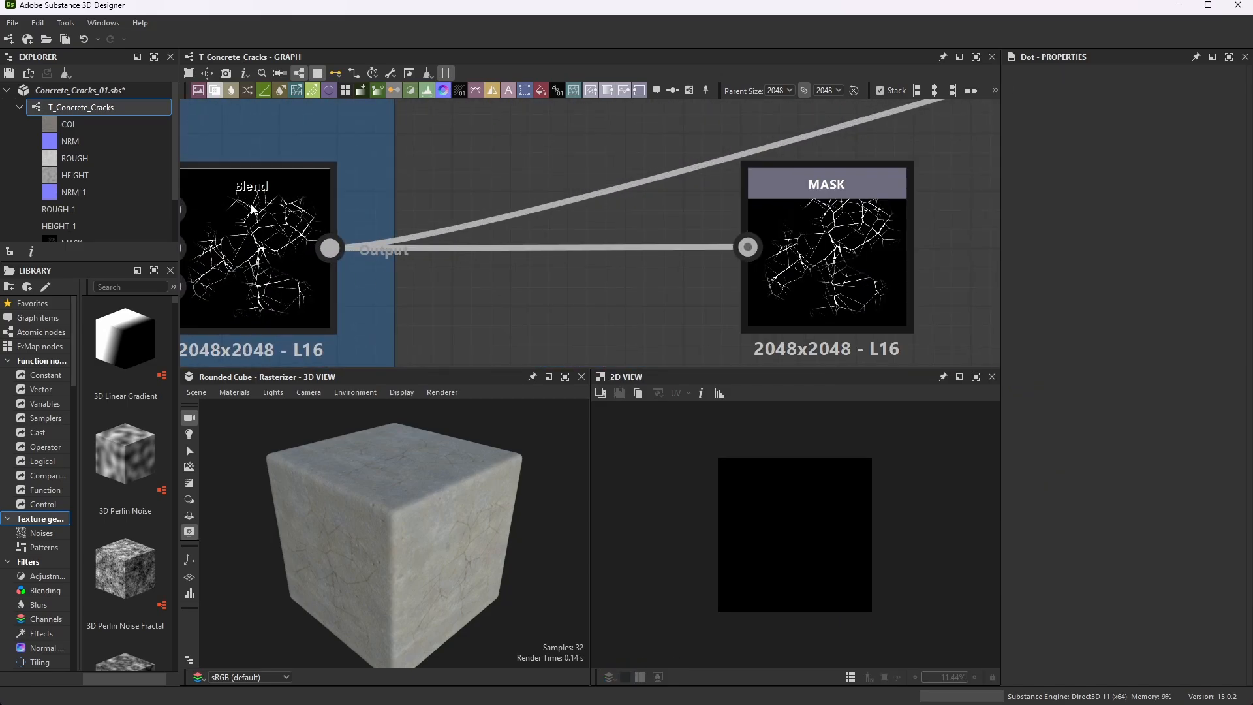
pyautogui.scroll(-8, 297, 229)
pyautogui.scroll(-5, 641, 209)
pyautogui.scroll(5, 709, 168)
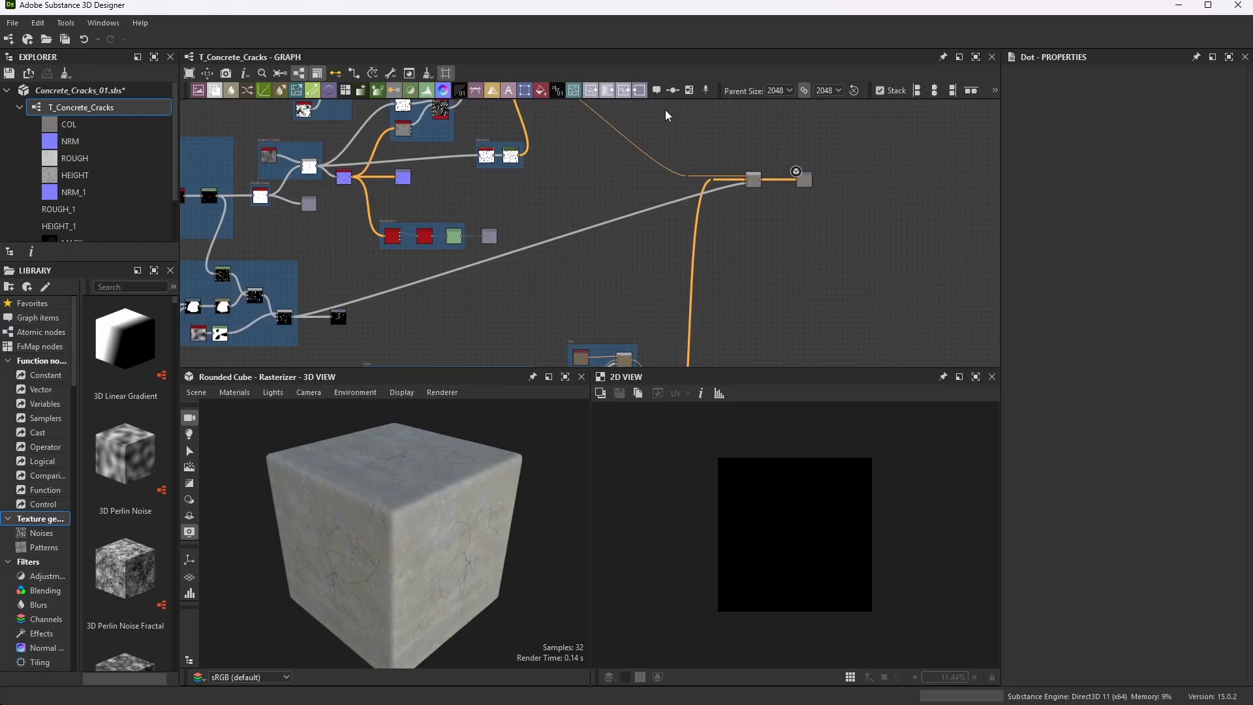
pyautogui.click(673, 90)
pyautogui.scroll(5, 552, 240)
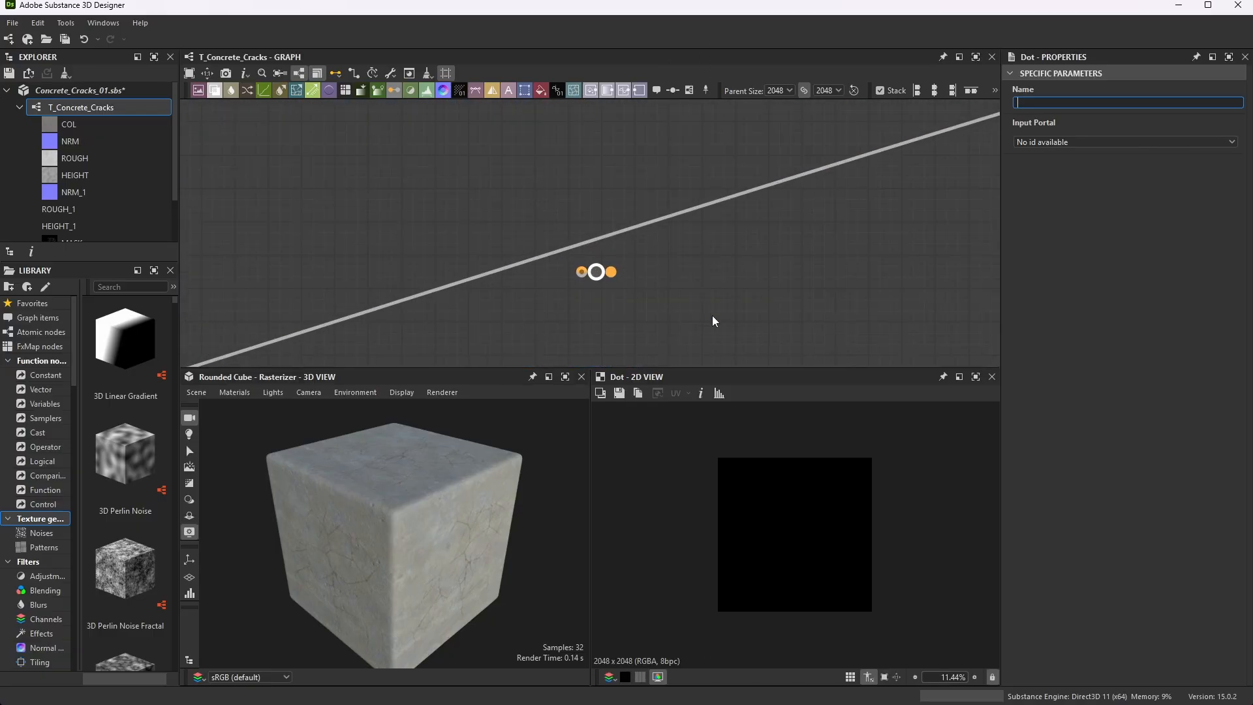
# - Route the crack mask Blend's output through the new Dot node into the colour-combining Blend's Opacity input
pyautogui.scroll(-2, 587, 226)
pyautogui.scroll(-3, 588, 227)
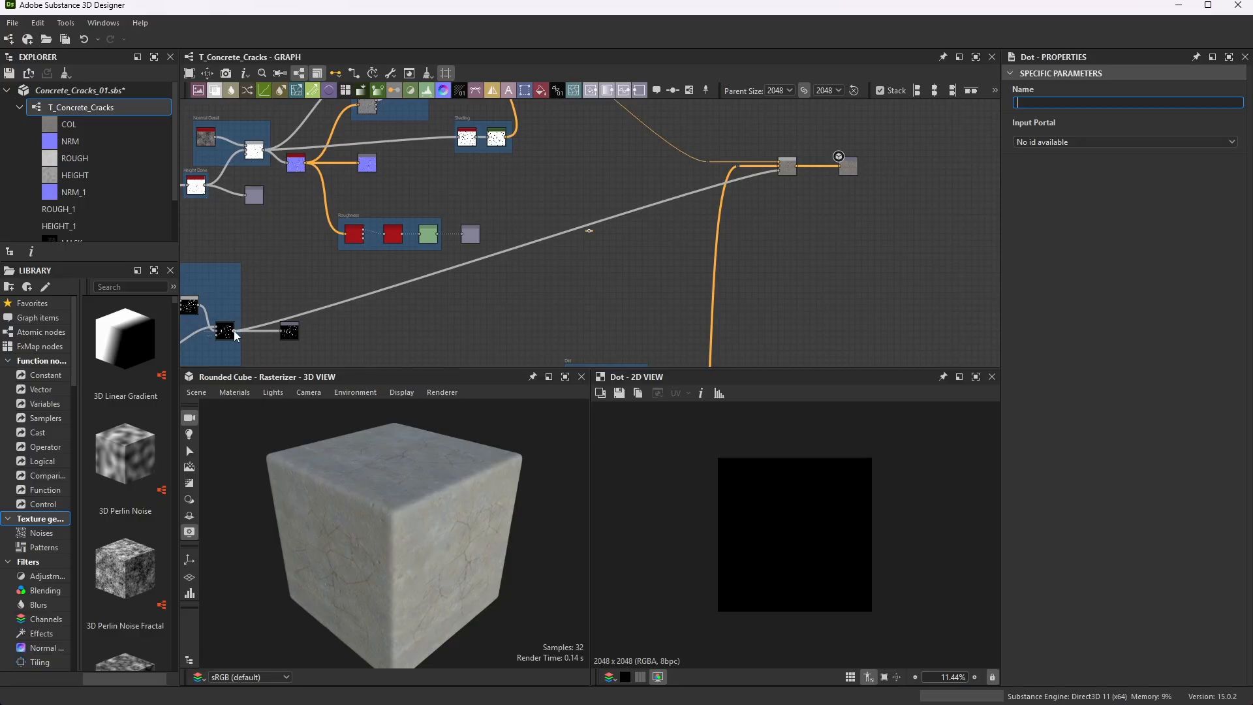
pyautogui.moveTo(233, 329)
pyautogui.mouseDown()
pyautogui.moveTo(463, 276)
pyautogui.moveTo(593, 226)
pyautogui.moveTo(753, 198)
pyautogui.moveTo(783, 172)
pyautogui.mouseUp()
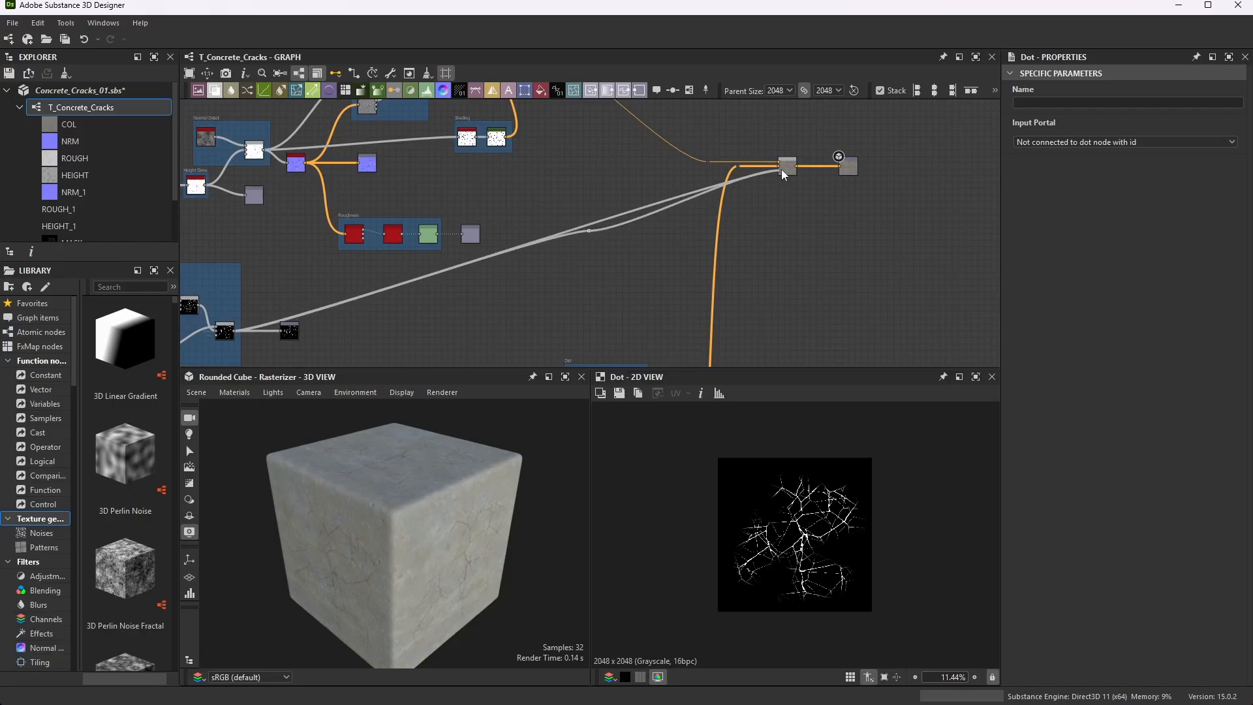
# - Move the crack mask's Dot node closer to the colour-combining Blend
pyautogui.scroll(5, 795, 157)
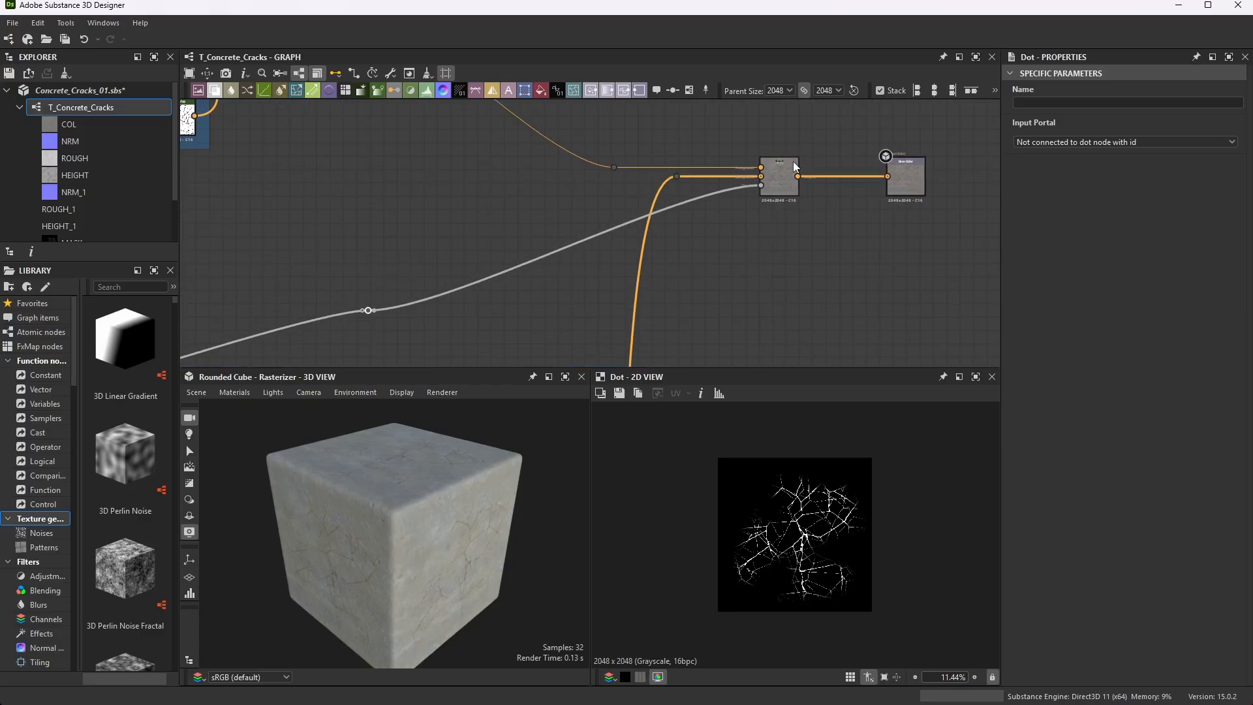
pyautogui.scroll(2, 743, 202)
pyautogui.scroll(-4, 816, 142)
pyautogui.scroll(4, 439, 224)
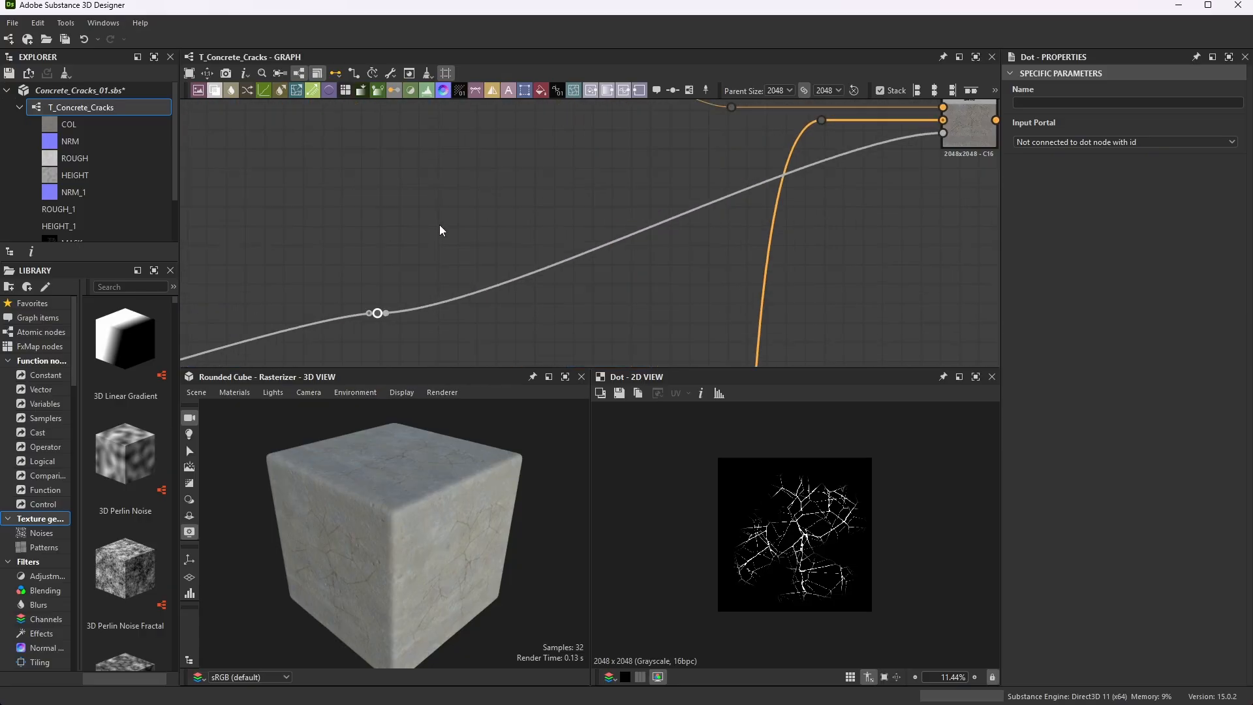
pyautogui.moveTo(365, 330); pyautogui.dragTo(535, 299)
pyautogui.scroll(-3, 569, 240)
pyautogui.scroll(1, 587, 228)
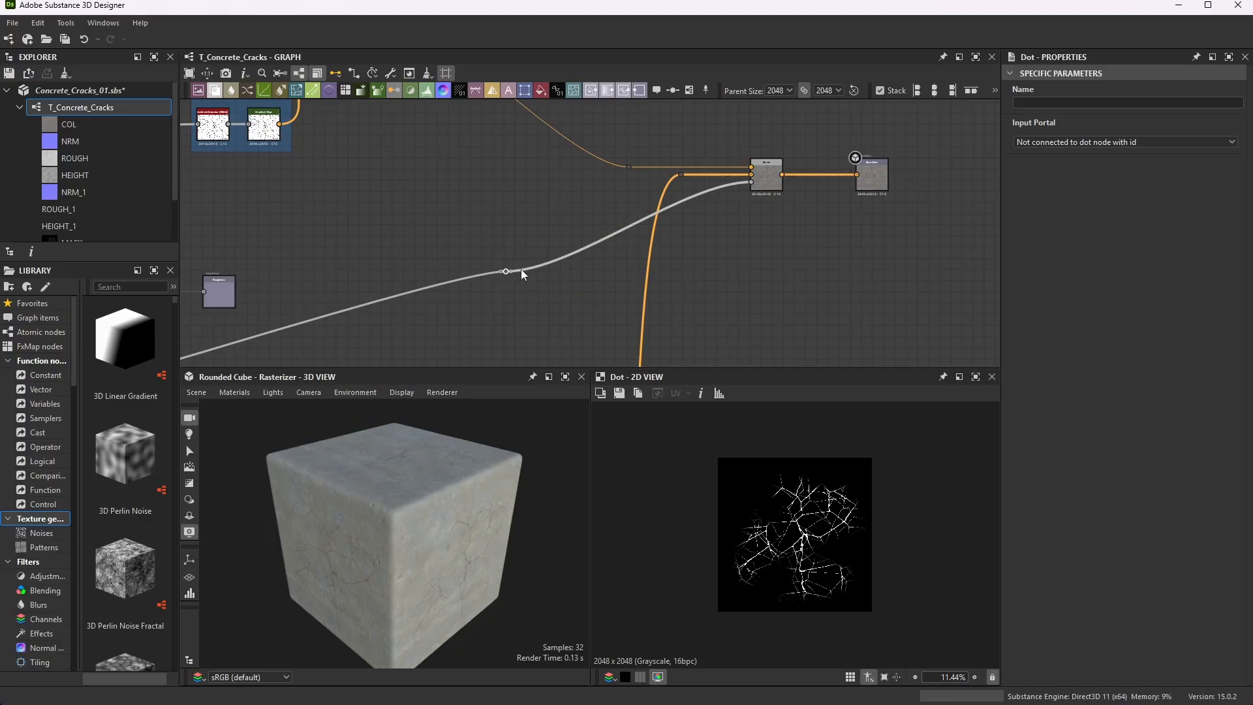
# - Name the crack mask's Dot node Cracks_Mask
pyautogui.click(1061, 103)
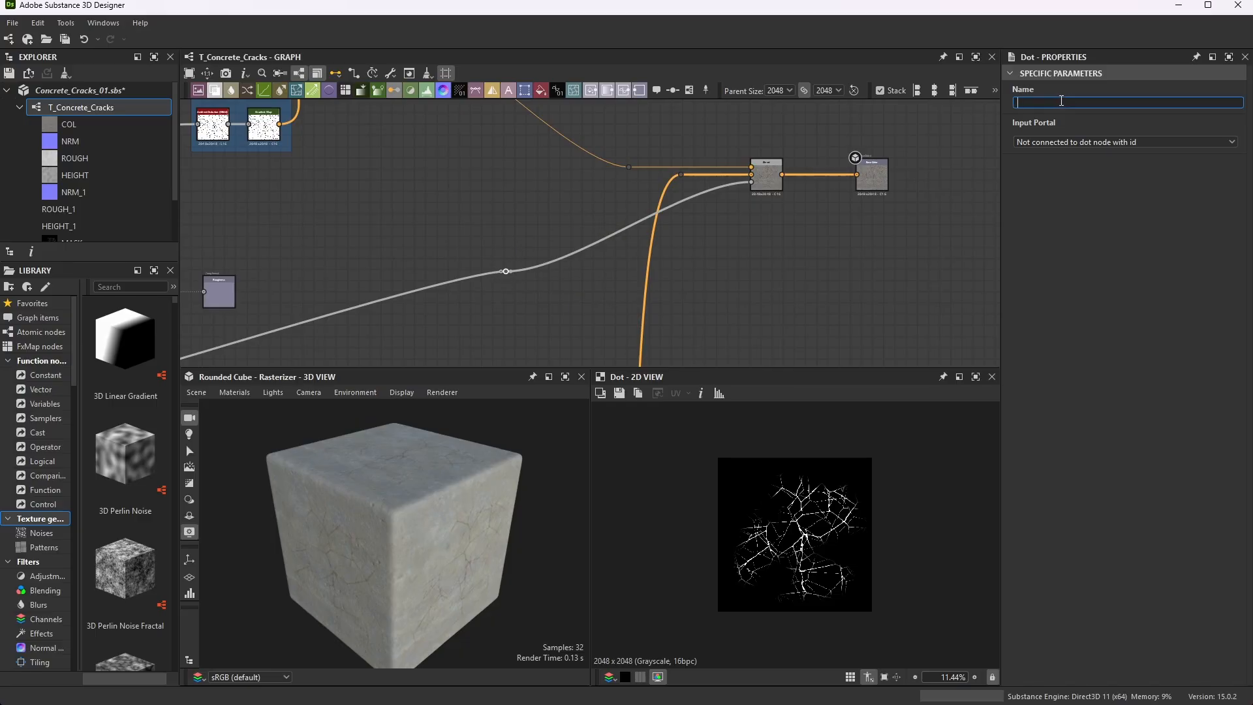
pyautogui.write('Cracks_Mask')
pyautogui.press('Return')
pyautogui.scroll(5, 502, 264)
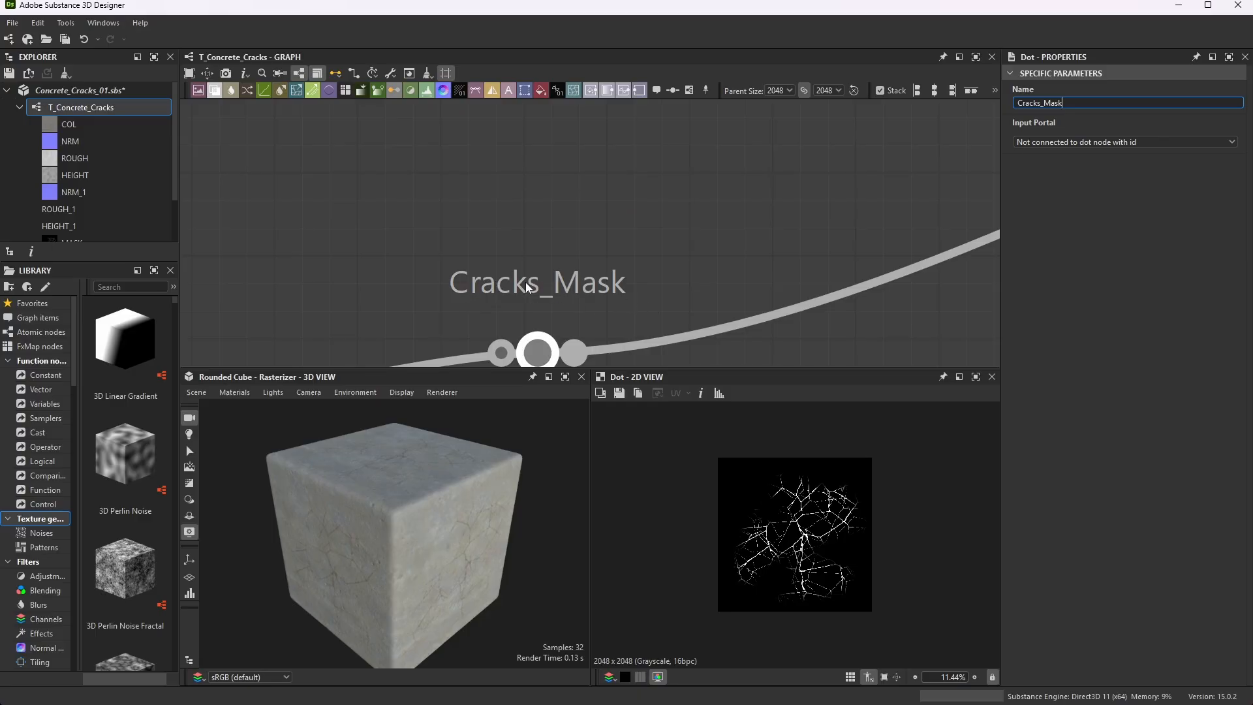
pyautogui.scroll(-8, 528, 287)
pyautogui.scroll(5, 776, 200)
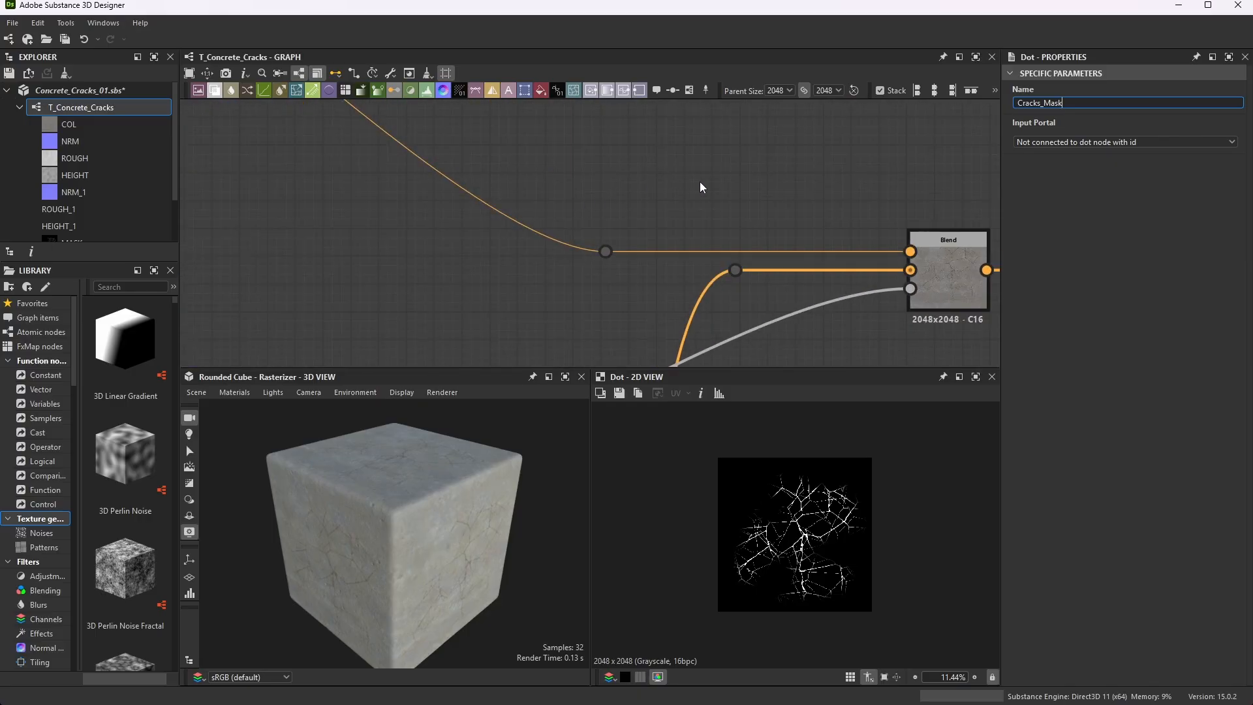
pyautogui.moveTo(699, 182); pyautogui.dragTo(592, 298)
pyautogui.click(650, 174)
pyautogui.moveTo(650, 174); pyautogui.dragTo(548, 323)
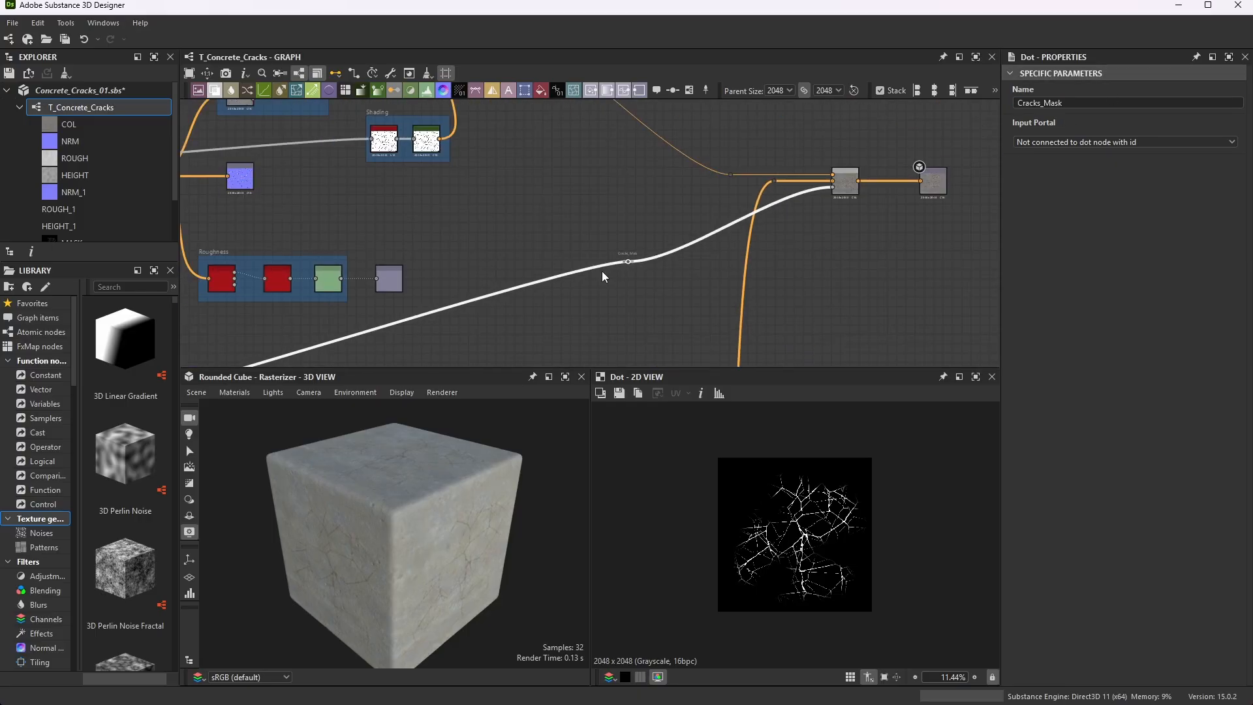
# - Name the Dot on the cracks colour wire into the colour-combining Blend Cracks_Color
pyautogui.scroll(-4, 601, 271)
pyautogui.scroll(7, 703, 217)
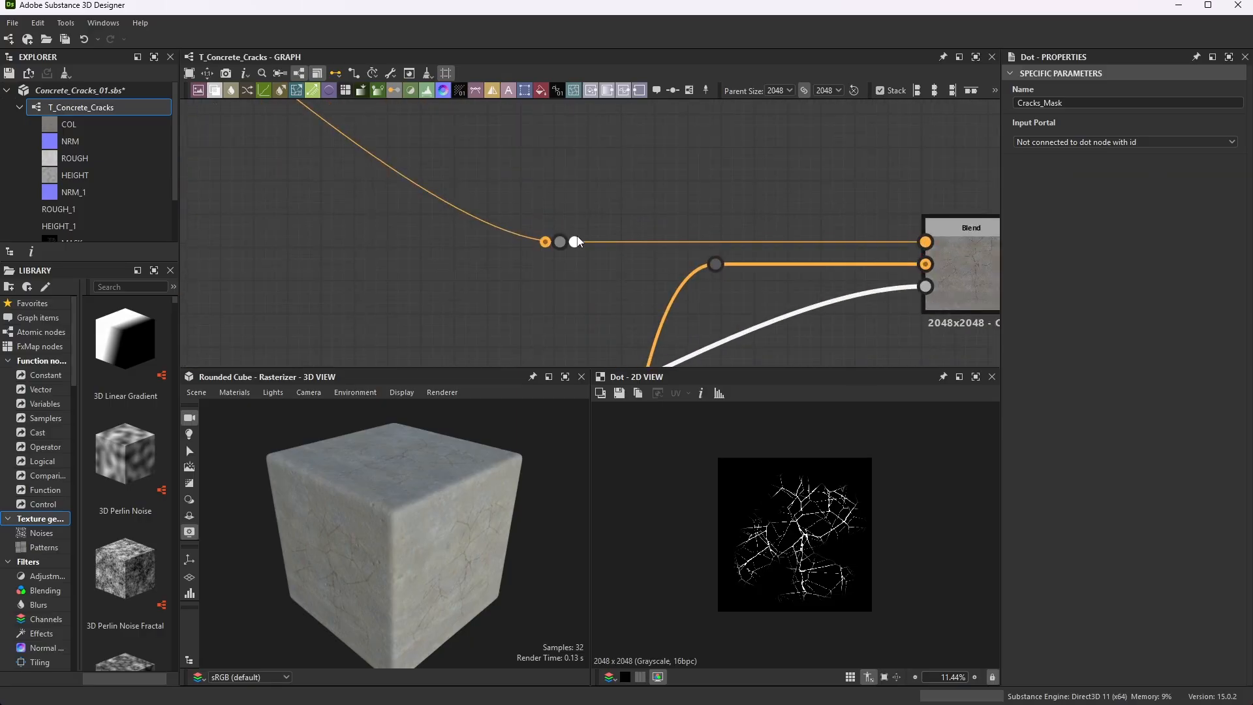
pyautogui.scroll(5, 576, 237)
pyautogui.click(522, 249)
pyautogui.scroll(-3, 691, 233)
pyautogui.scroll(-5, 636, 241)
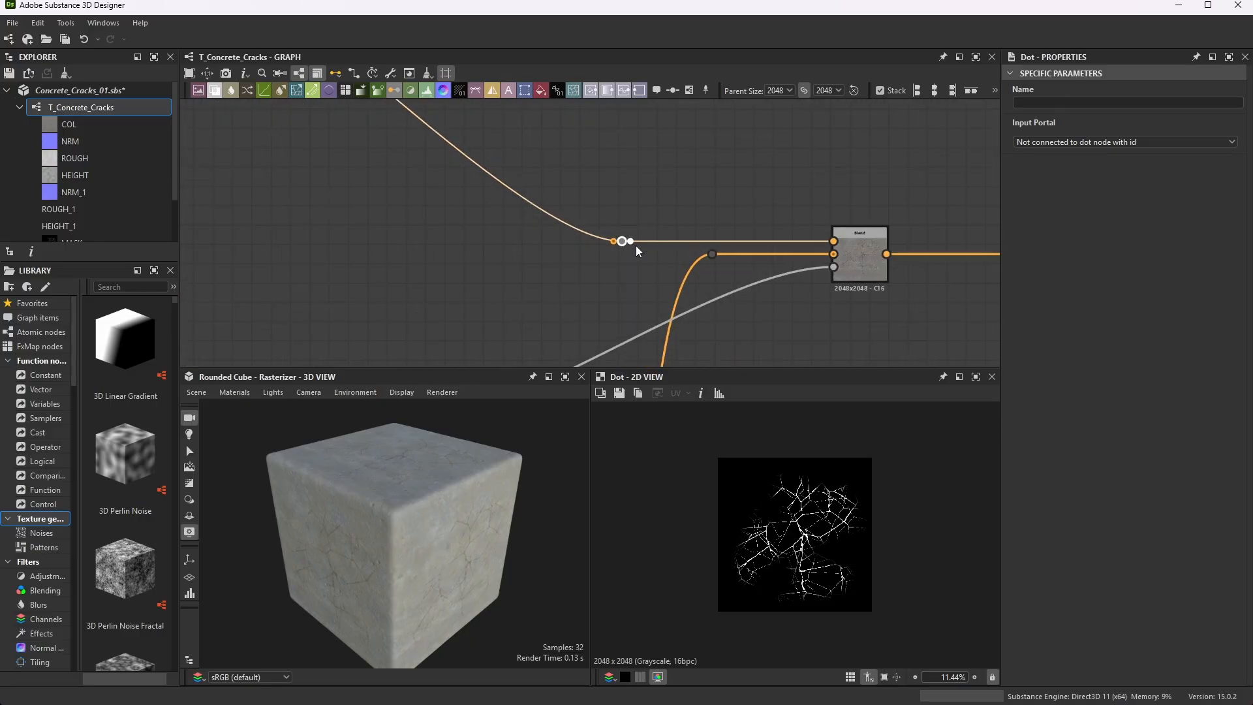
pyautogui.scroll(2, 635, 245)
pyautogui.click(1049, 101)
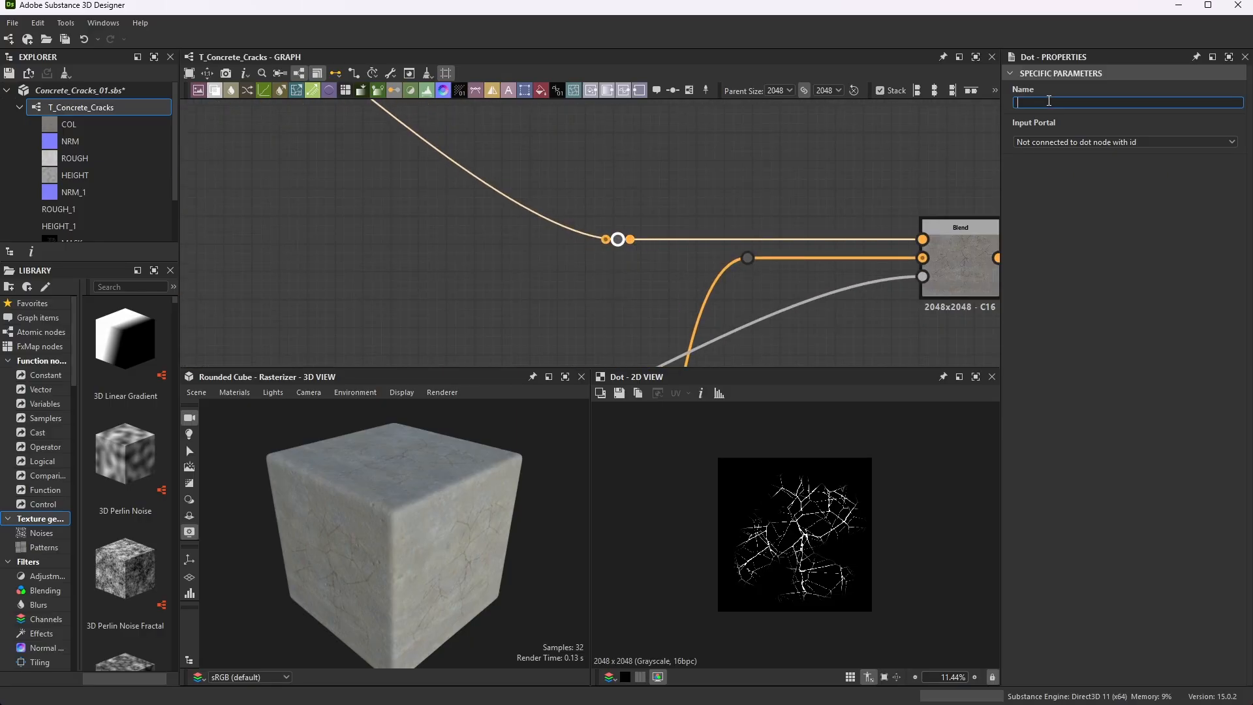
pyautogui.write('Cracks_Color')
pyautogui.press('Return')
# - Name the Dot on the concrete colour wire into the colour-combining Blend Concrete_Color
pyautogui.click(747, 259)
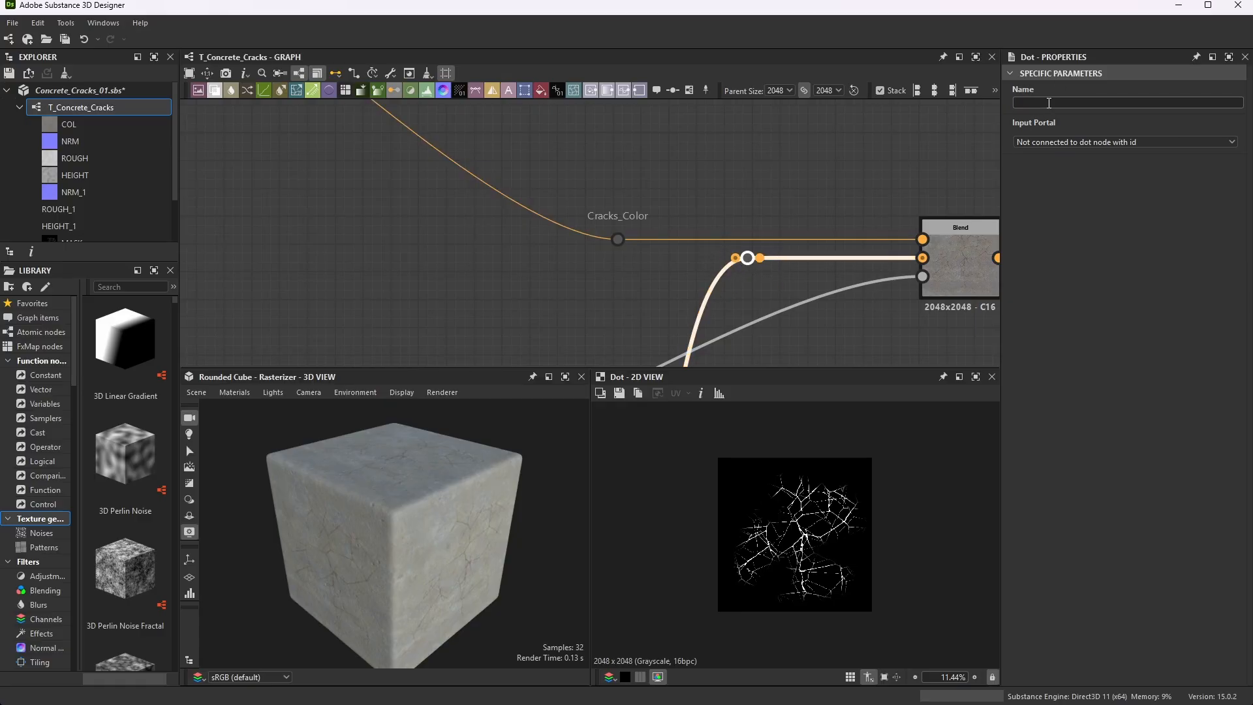
pyautogui.write('ncrete Color')
pyautogui.press('Return')
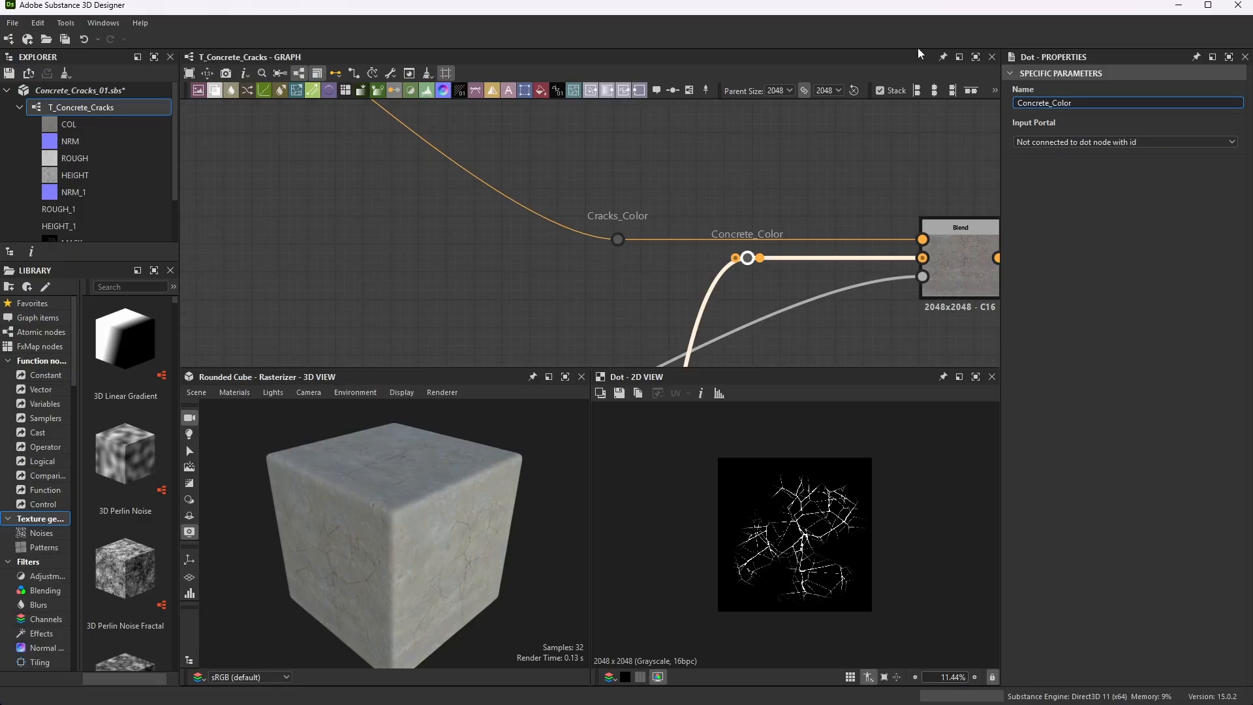
# - Reposition the Concrete_Color and Cracks_Mask Dots to space out the wires entering the colour-combining Blend
pyautogui.scroll(-2, 697, 203)
pyautogui.moveTo(733, 235); pyautogui.dragTo(686, 262)
pyautogui.scroll(-3, 697, 182)
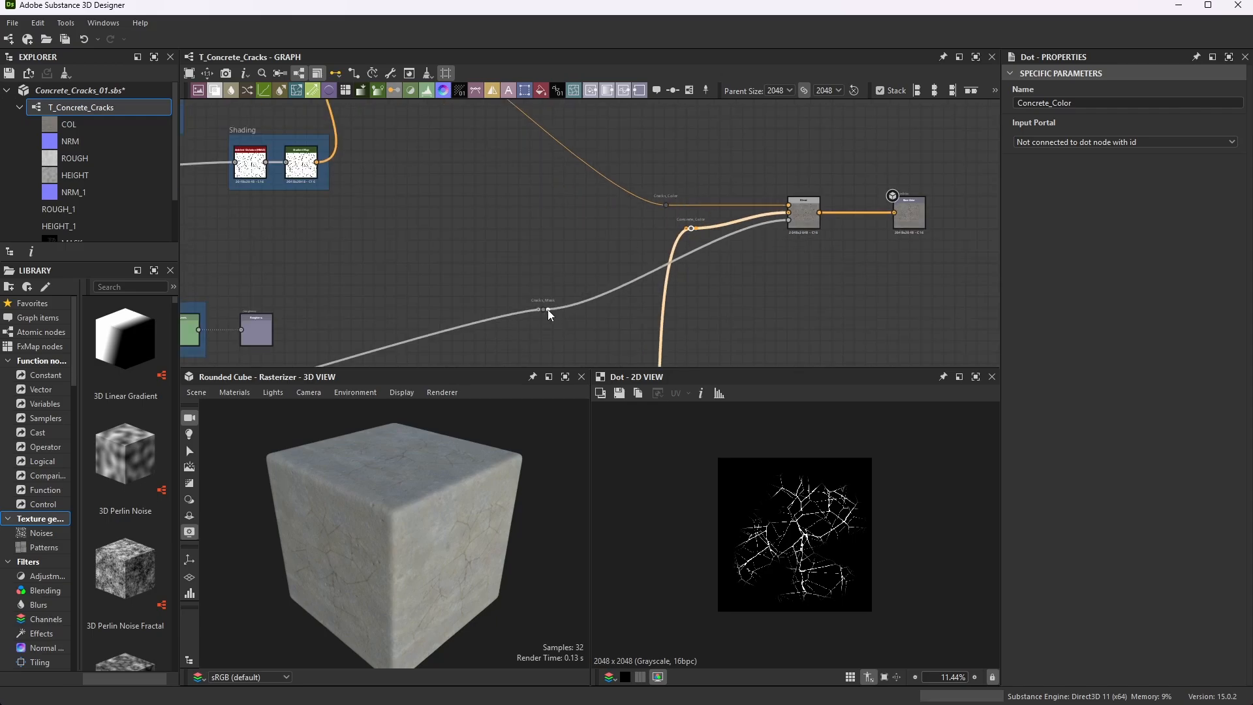
pyautogui.moveTo(542, 310); pyautogui.dragTo(577, 296)
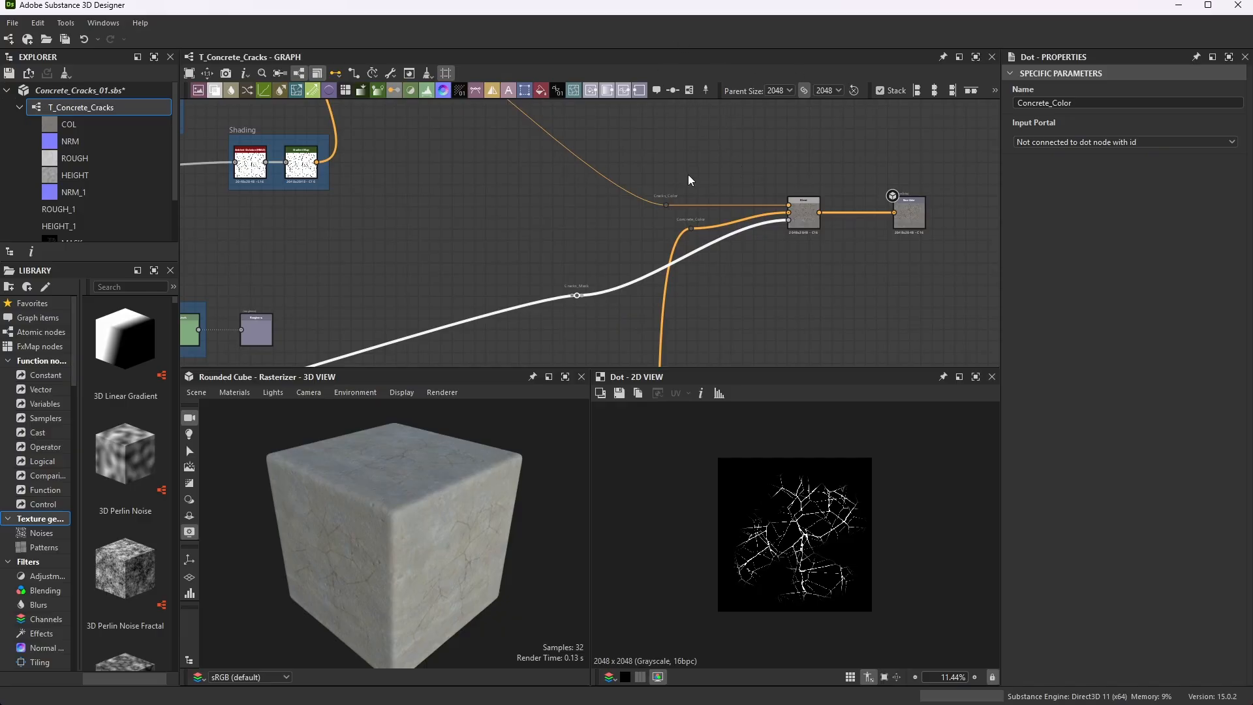
# - Examine the cracks graph's Normal Sobel node and its connection to the Normal output
pyautogui.scroll(-2, 688, 175)
pyautogui.scroll(-2, 704, 185)
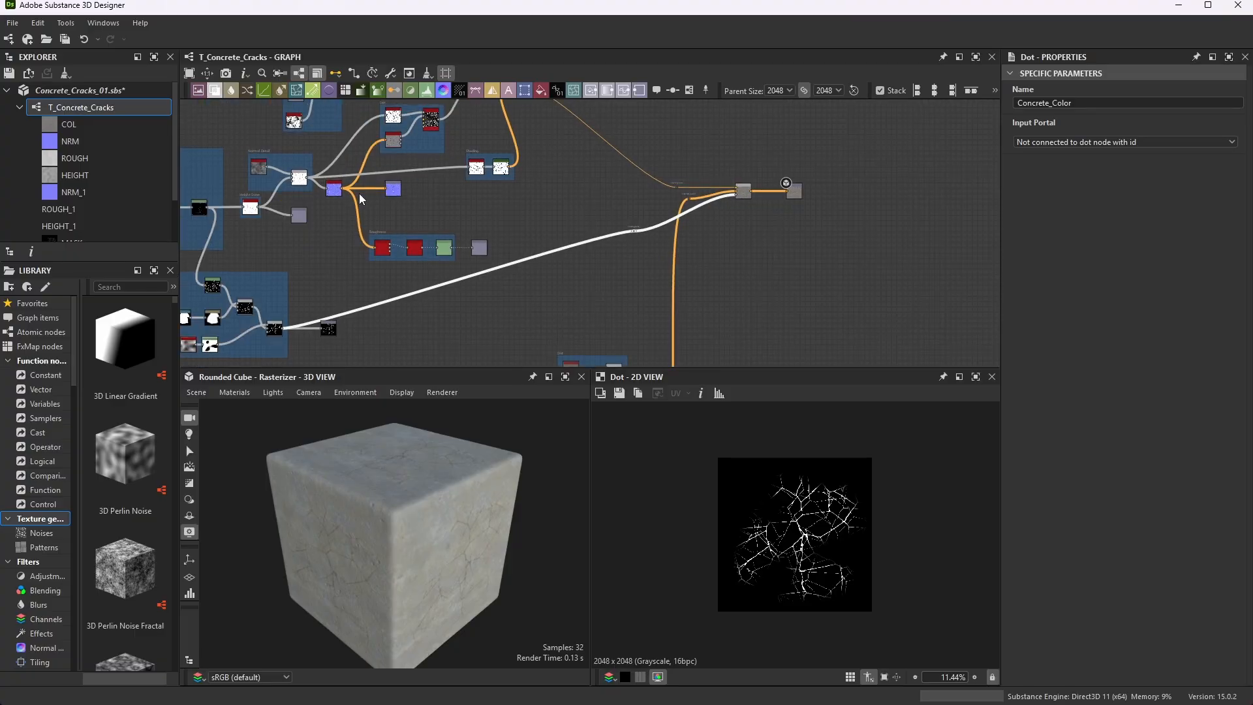
pyautogui.scroll(10, 328, 181)
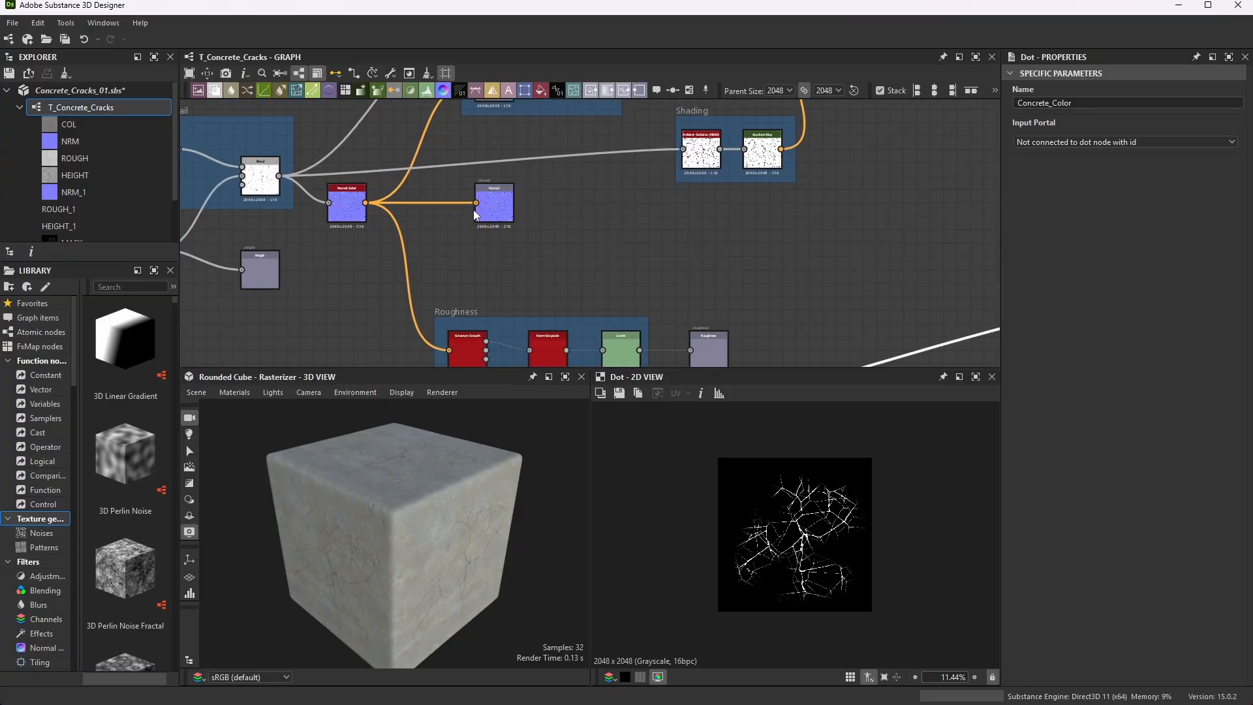
pyautogui.scroll(3, 409, 304)
pyautogui.scroll(-3, 382, 188)
pyautogui.scroll(2, 409, 211)
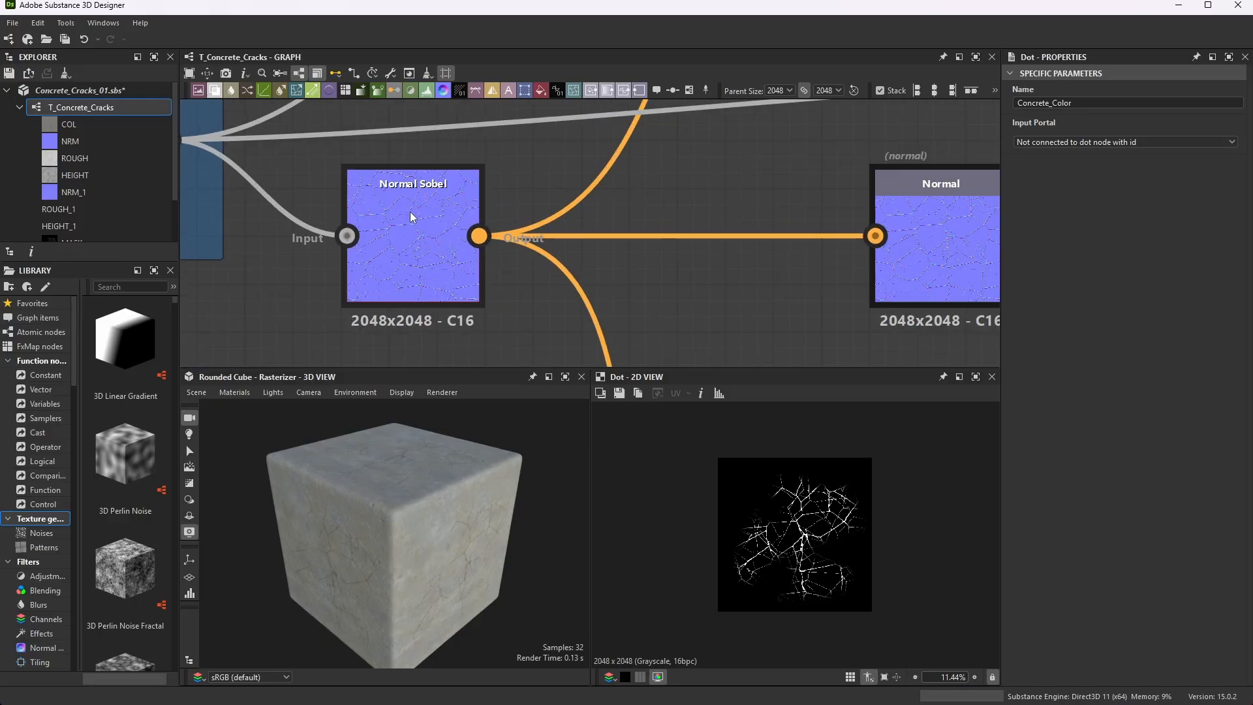
pyautogui.scroll(-3, 684, 151)
pyautogui.scroll(4, 827, 143)
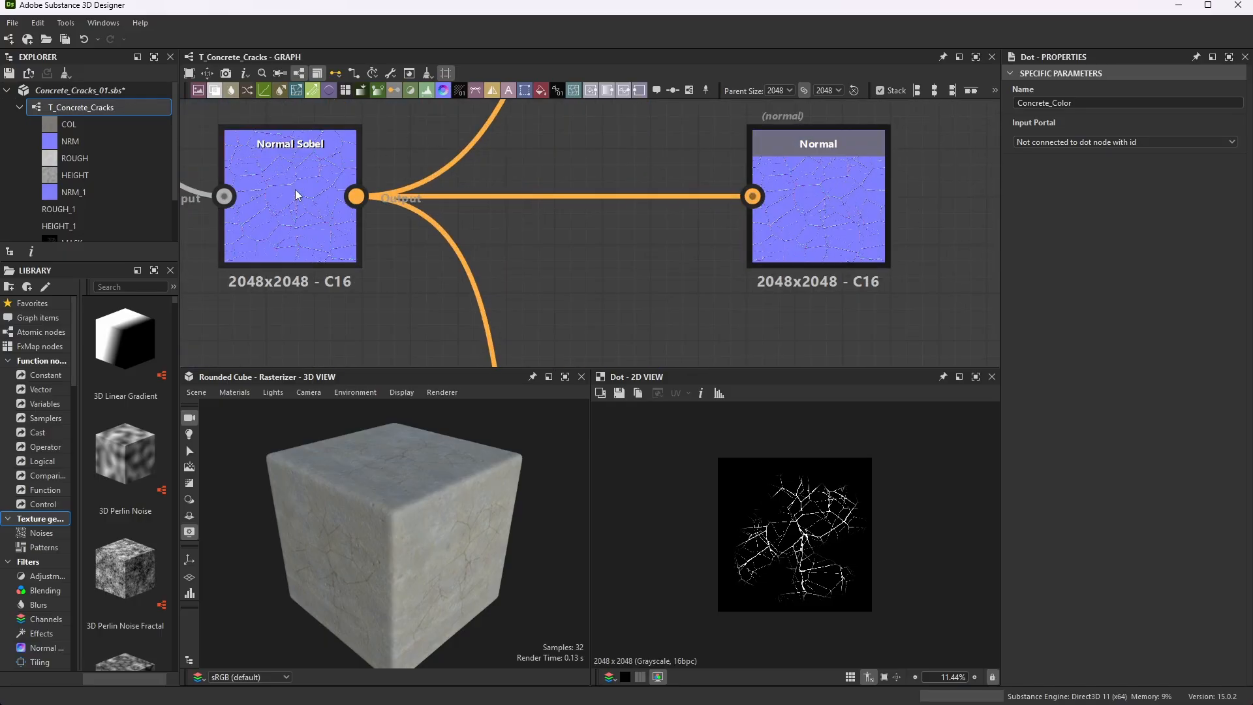
pyautogui.scroll(-3, 265, 176)
pyautogui.scroll(-6, 886, 183)
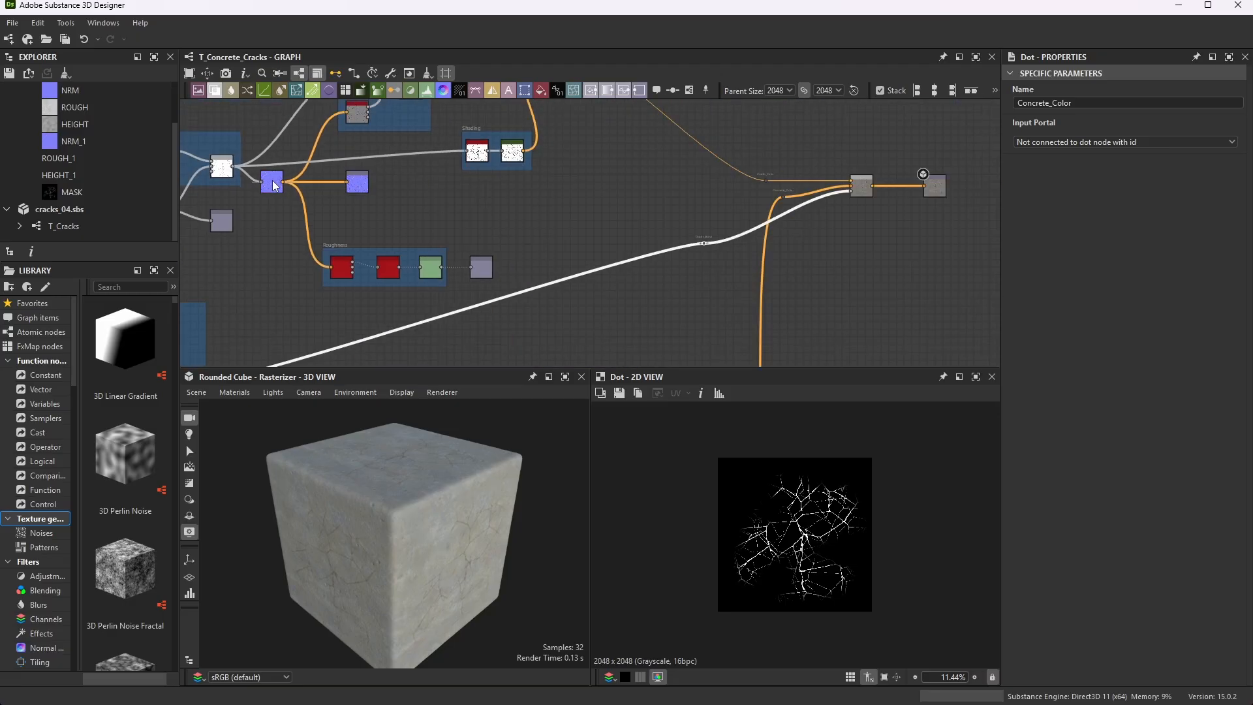
pyautogui.scroll(3, 664, 208)
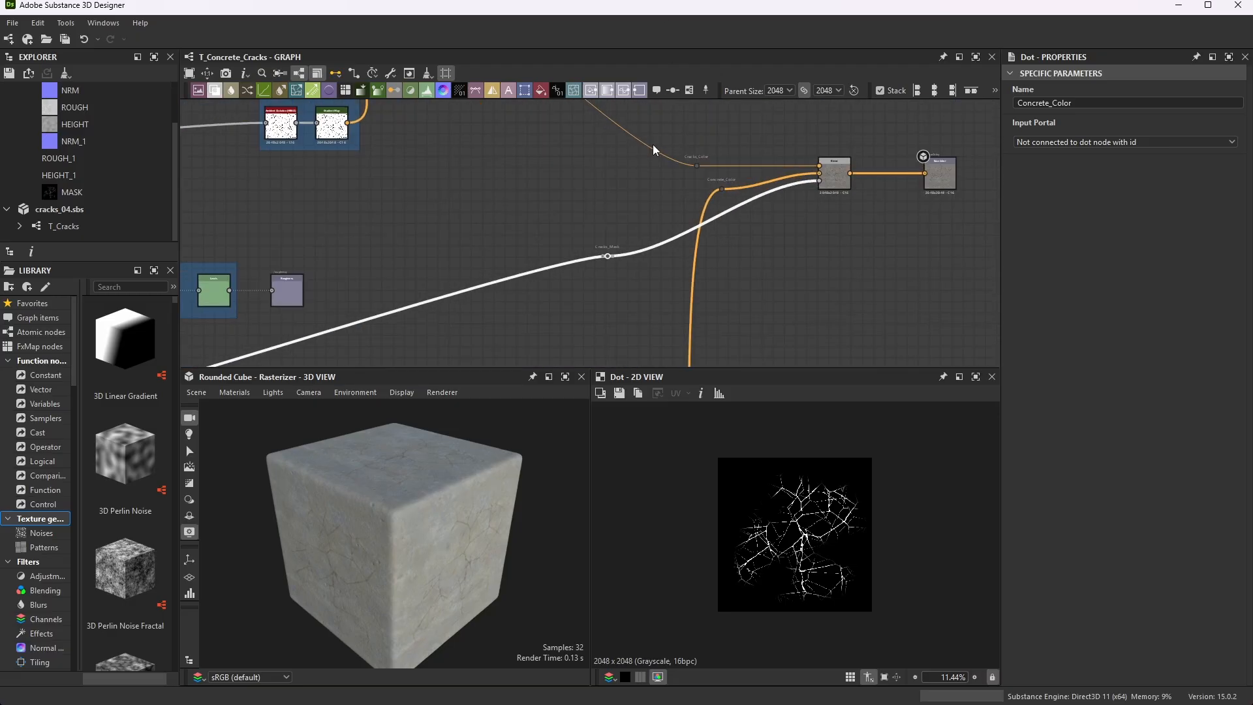
# - Add an unconnected Dot near the Cracks_Mask Dot and name it cracks_normal
pyautogui.click(673, 90)
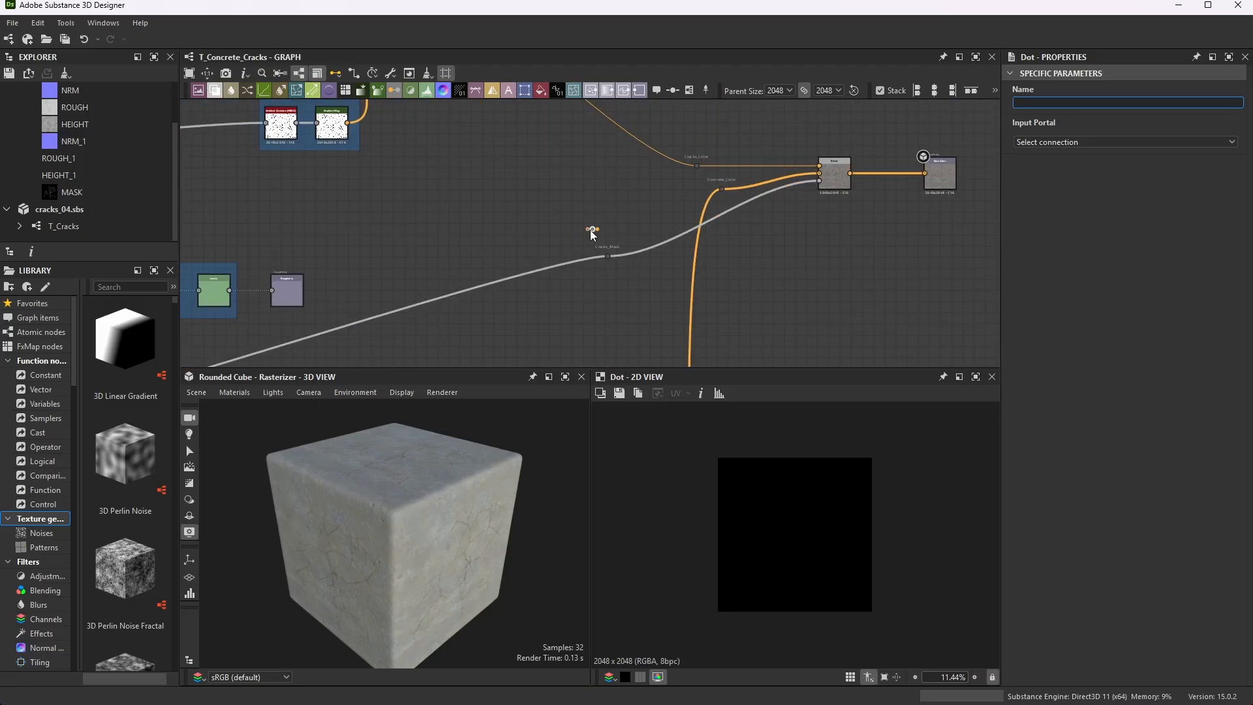
pyautogui.moveTo(590, 229); pyautogui.dragTo(595, 215)
pyautogui.click(1042, 102)
pyautogui.write('cracks_normal')
pyautogui.press('Return')
pyautogui.click(597, 216)
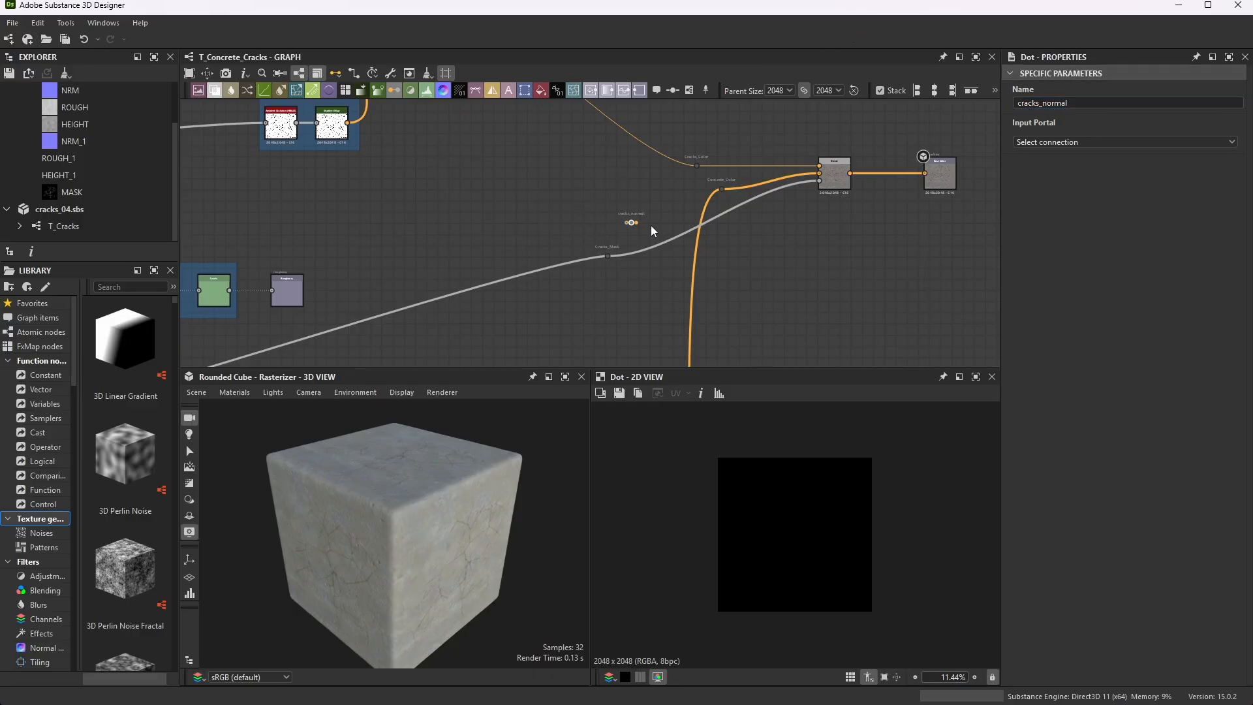
# - Duplicate the cracks_normal Dot, place the copy beneath it and name the copy Croncrete_Normal
pyautogui.press('f')
pyautogui.scroll(-3, 586, 114)
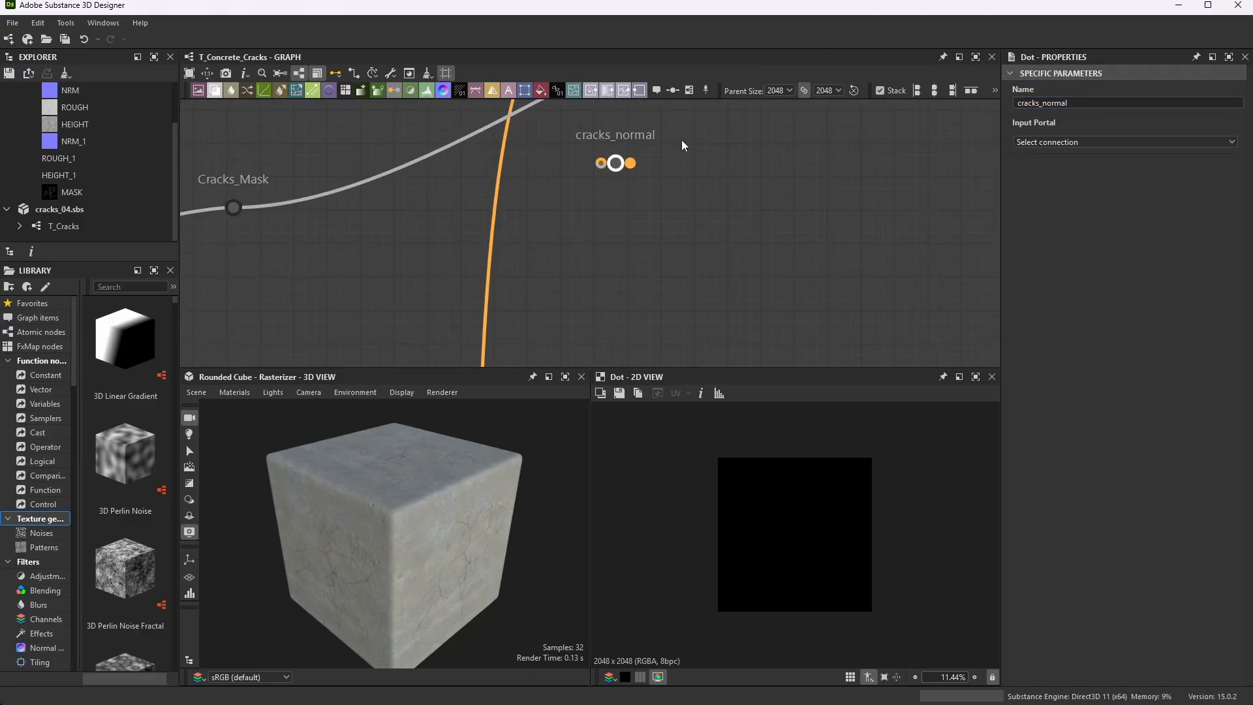
pyautogui.hotkey('ctrl', 'd')
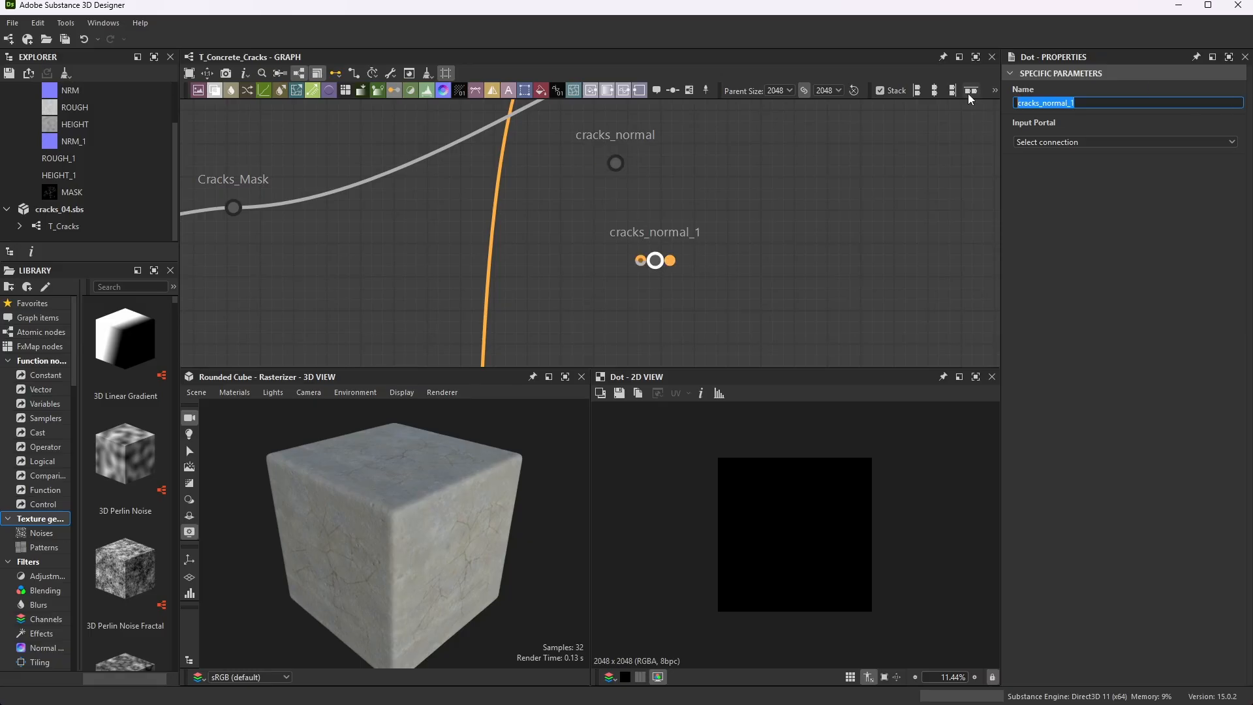
pyautogui.write('Croncrete Normal')
pyautogui.press('Return')
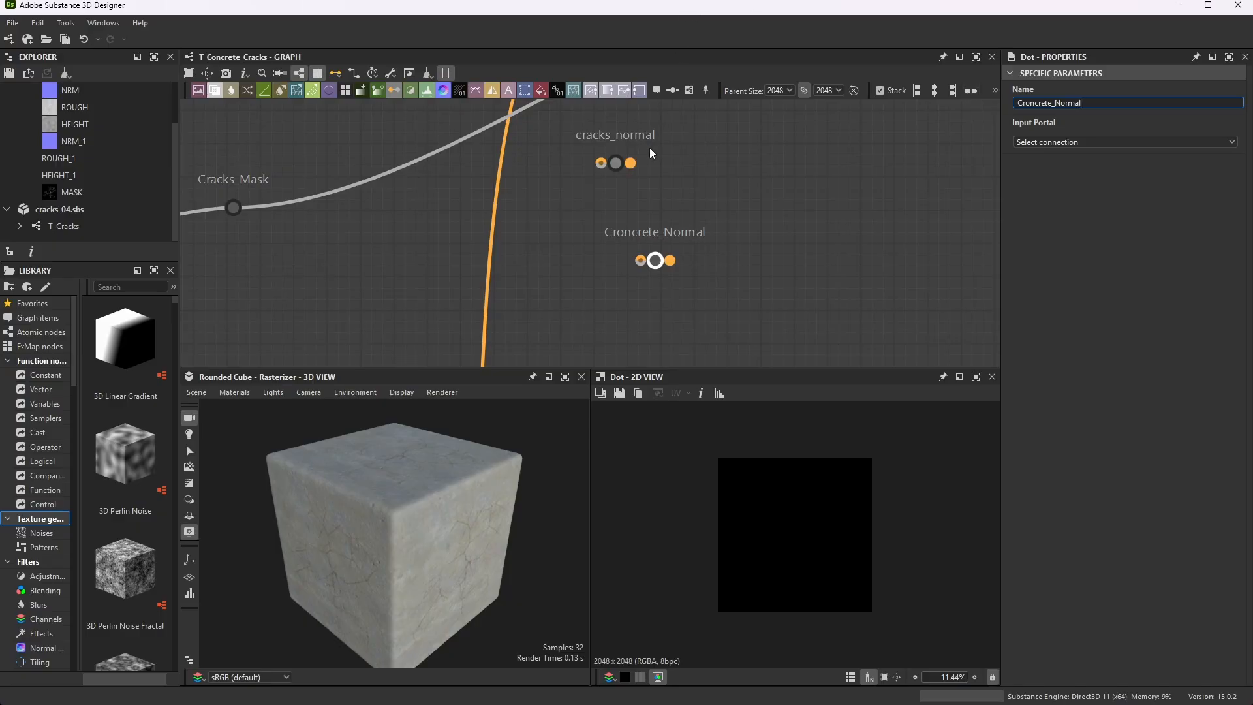
# - Rename the cracks_normal Dot as Cracks_Normal
pyautogui.click(615, 163)
pyautogui.click(1073, 101)
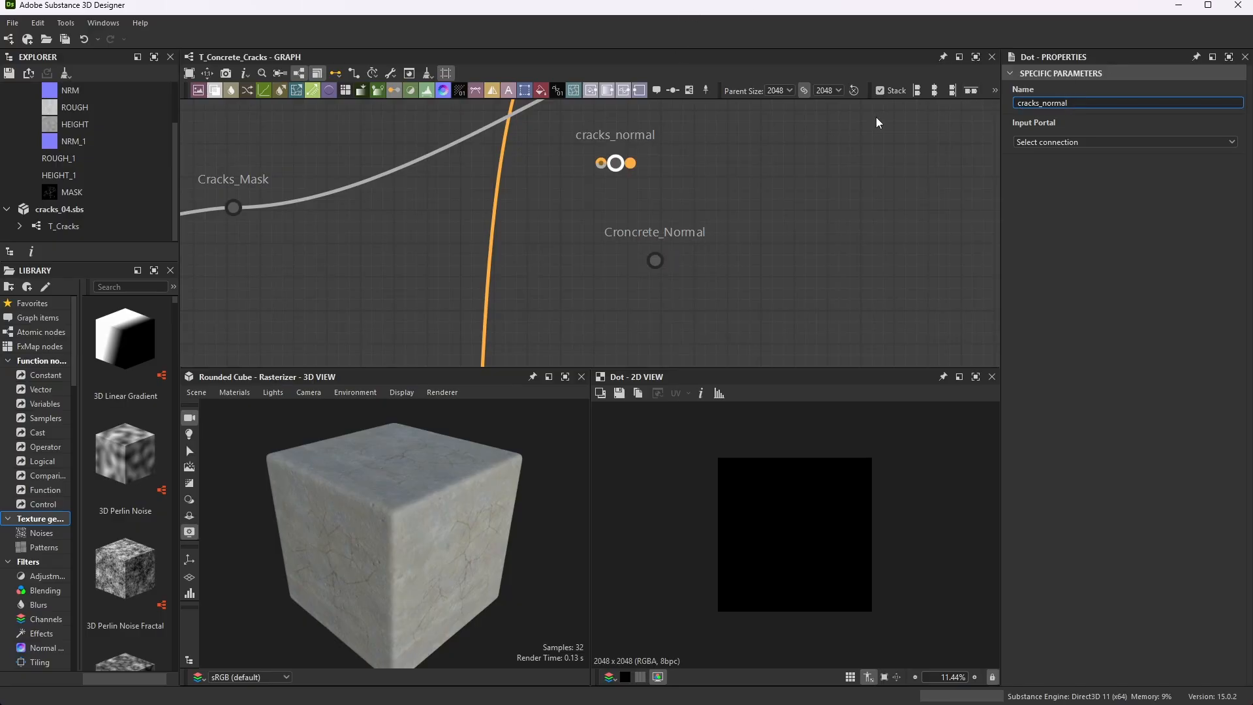
pyautogui.press('BackSpace')
pyautogui.press('BackSpace')
pyautogui.press('BackSpace')
pyautogui.press('BackSpace')
pyautogui.press('BackSpace')
pyautogui.press('BackSpace')
pyautogui.press('BackSpace')
pyautogui.press('BackSpace')
pyautogui.press('BackSpace')
pyautogui.press('BackSpace')
pyautogui.press('BackSpace')
pyautogui.press('BackSpace')
pyautogui.press('BackSpace')
pyautogui.write('Cracks Normal')
pyautogui.press('Return')
# - Duplicate the Croncrete_Normal Dot, place the copy below it and name the copy Cracks_Roughness
pyautogui.scroll(-5, 614, 184)
pyautogui.scroll(4, 620, 188)
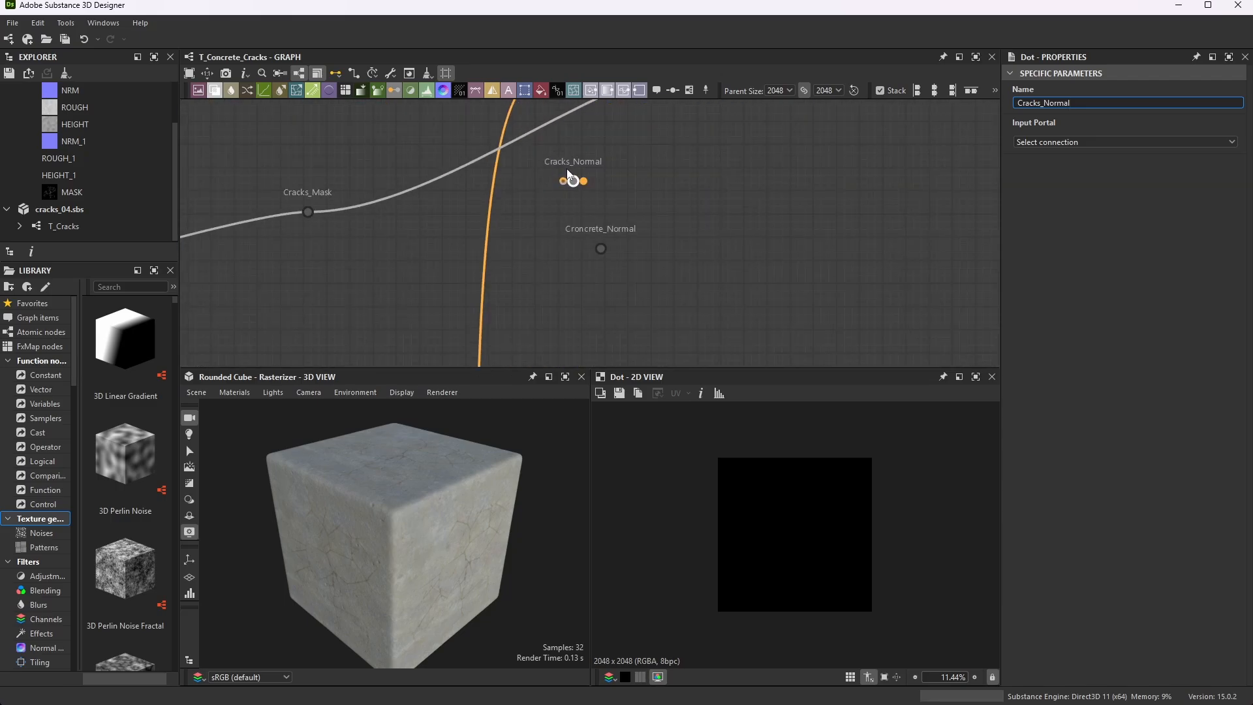
pyautogui.scroll(-4, 574, 183)
pyautogui.scroll(3, 587, 196)
pyautogui.press('space')
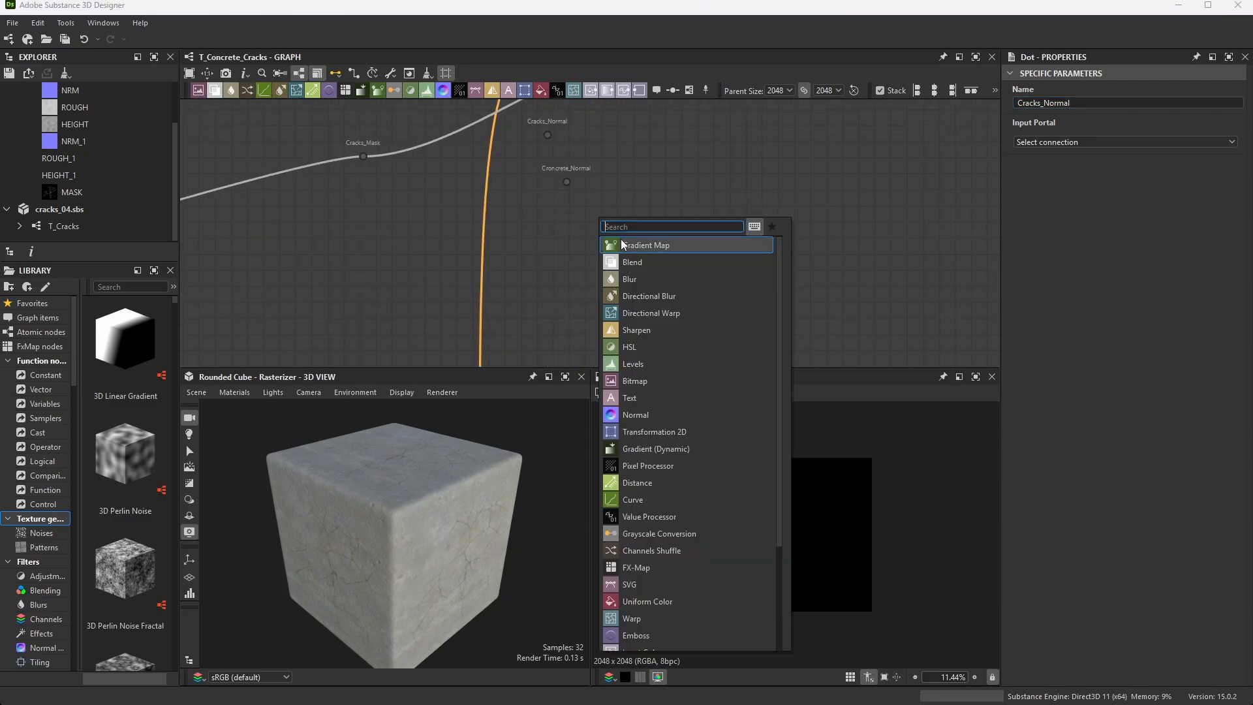
pyautogui.click(569, 208)
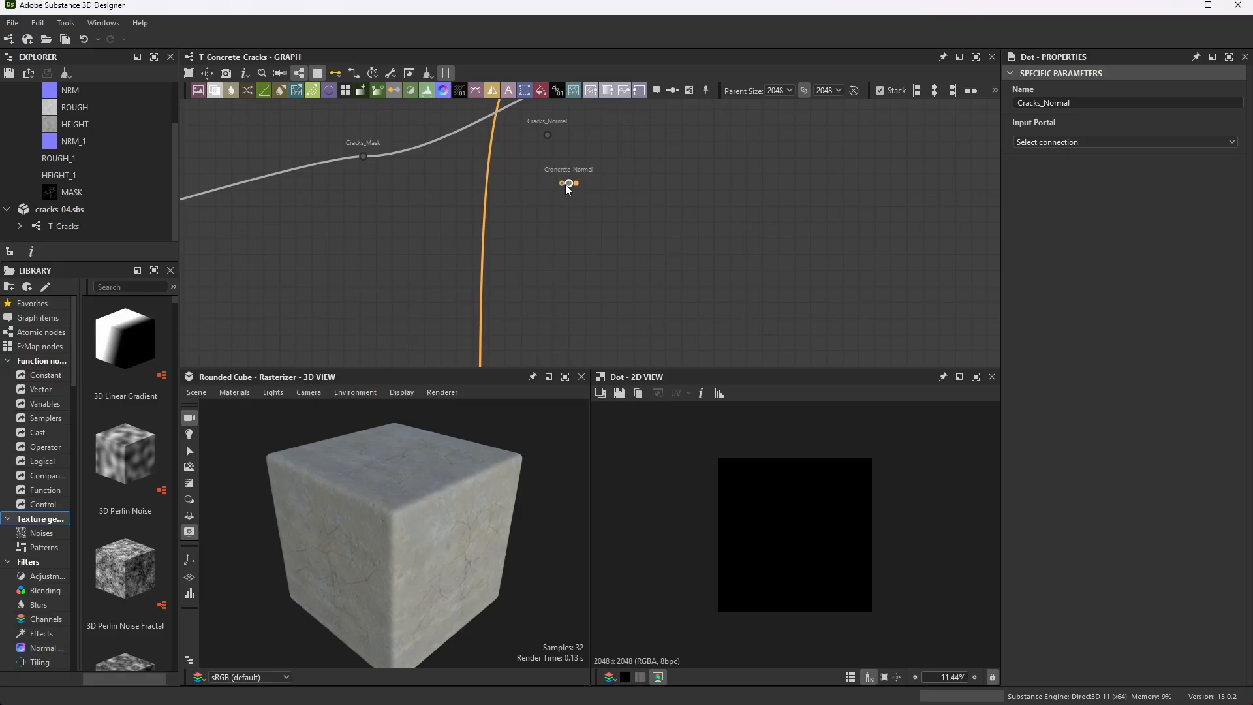
pyautogui.hotkey('ctrl', 'd')
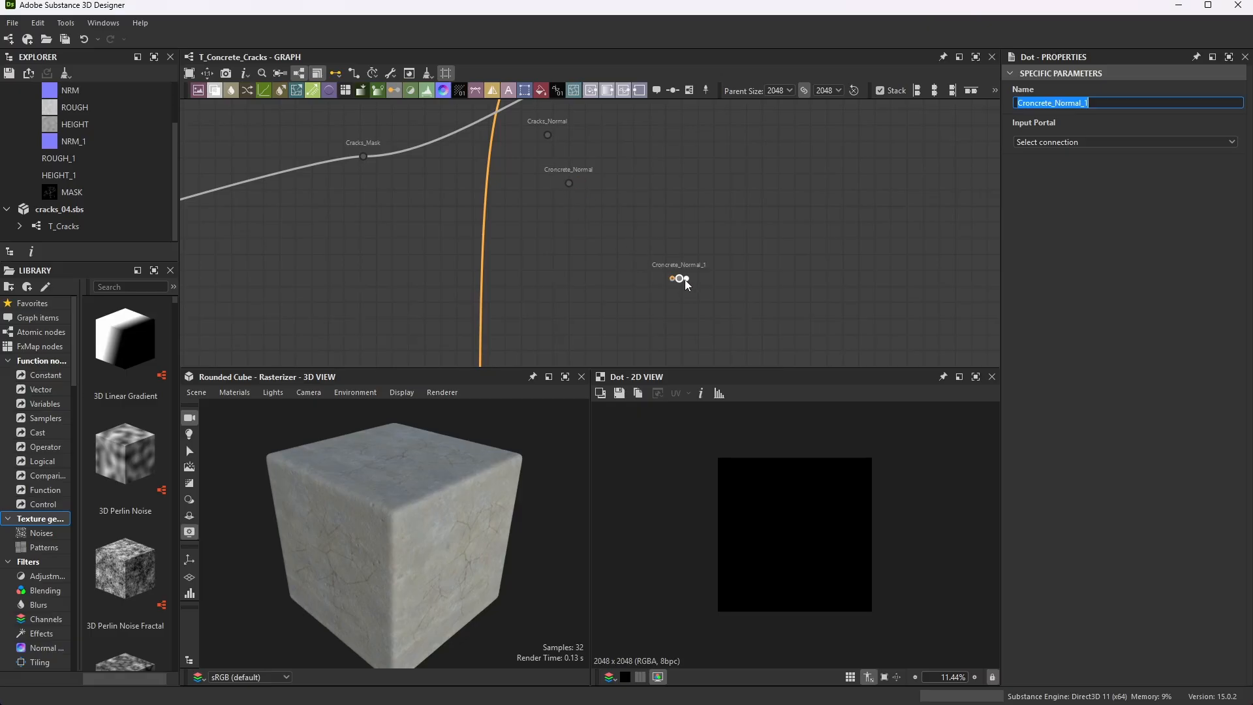
pyautogui.click(1088, 103)
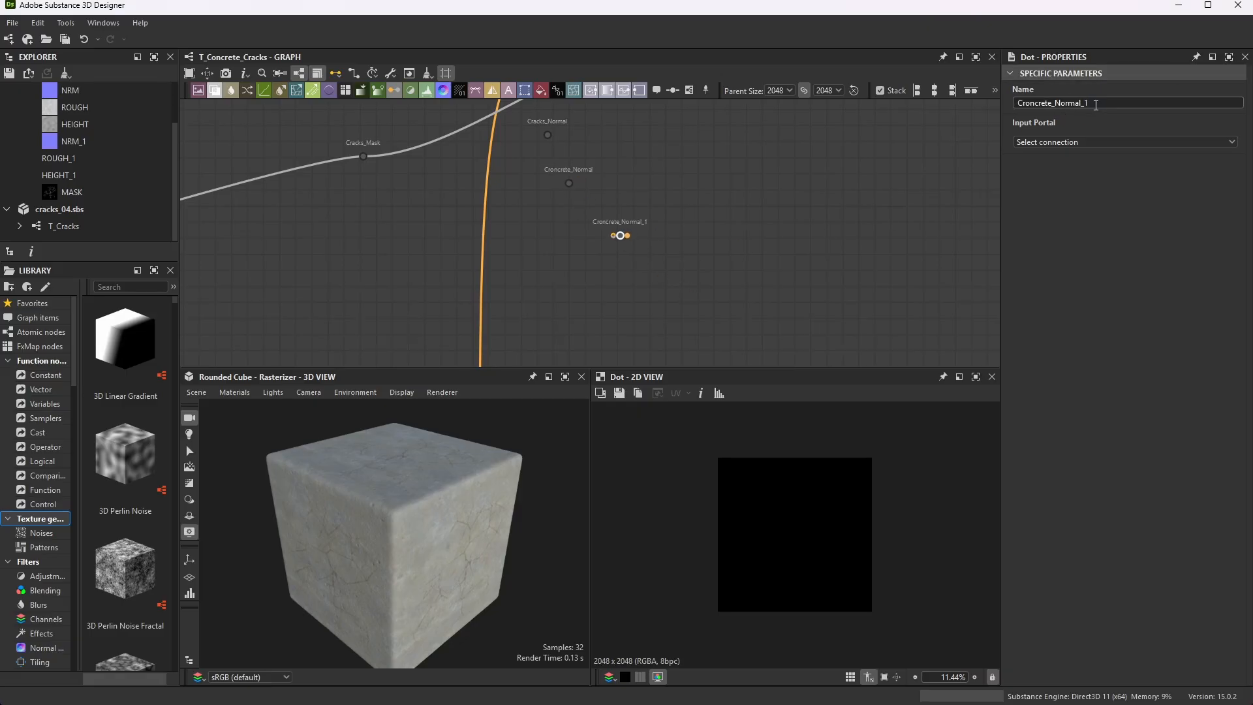
pyautogui.moveTo(1088, 103); pyautogui.dragTo(1016, 103)
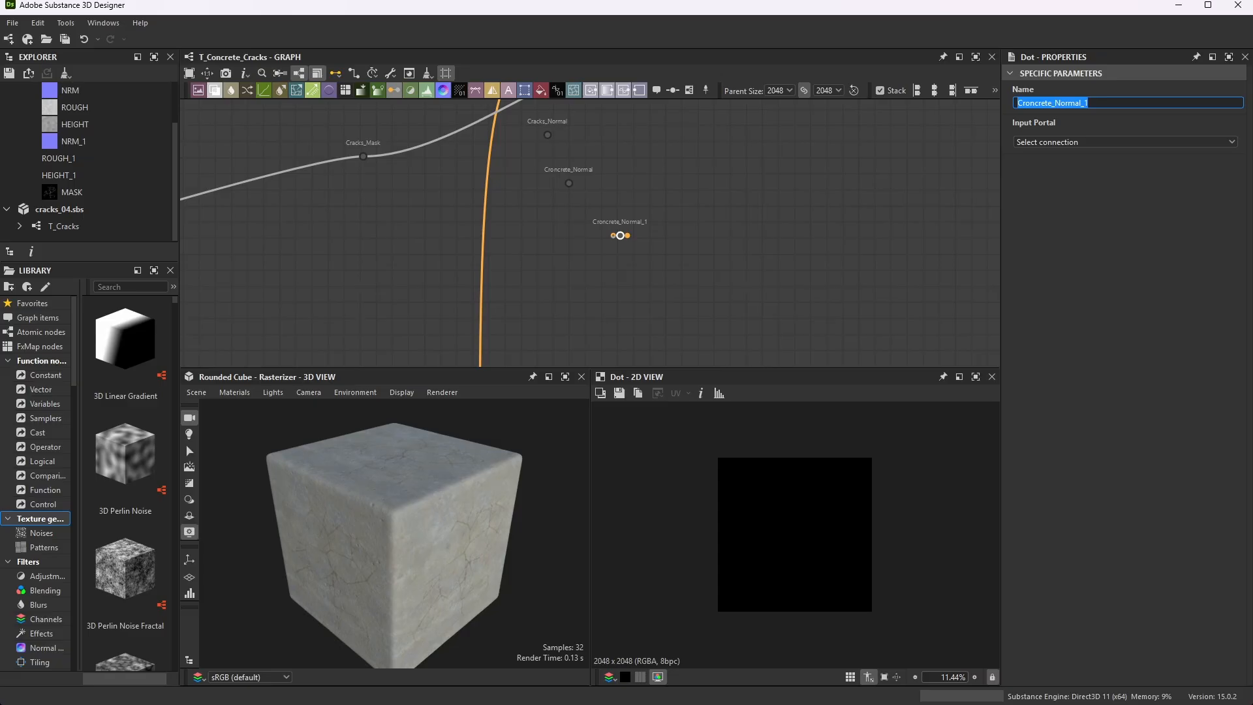
pyautogui.write('Cracks Roughness')
pyautogui.press('Return')
# - Duplicate the Cracks_Roughness Dot, name the copy Concrete_Roughness and place it directly beneath the original
pyautogui.hotkey('ctrl', 'd')
pyautogui.scroll(9, 686, 277)
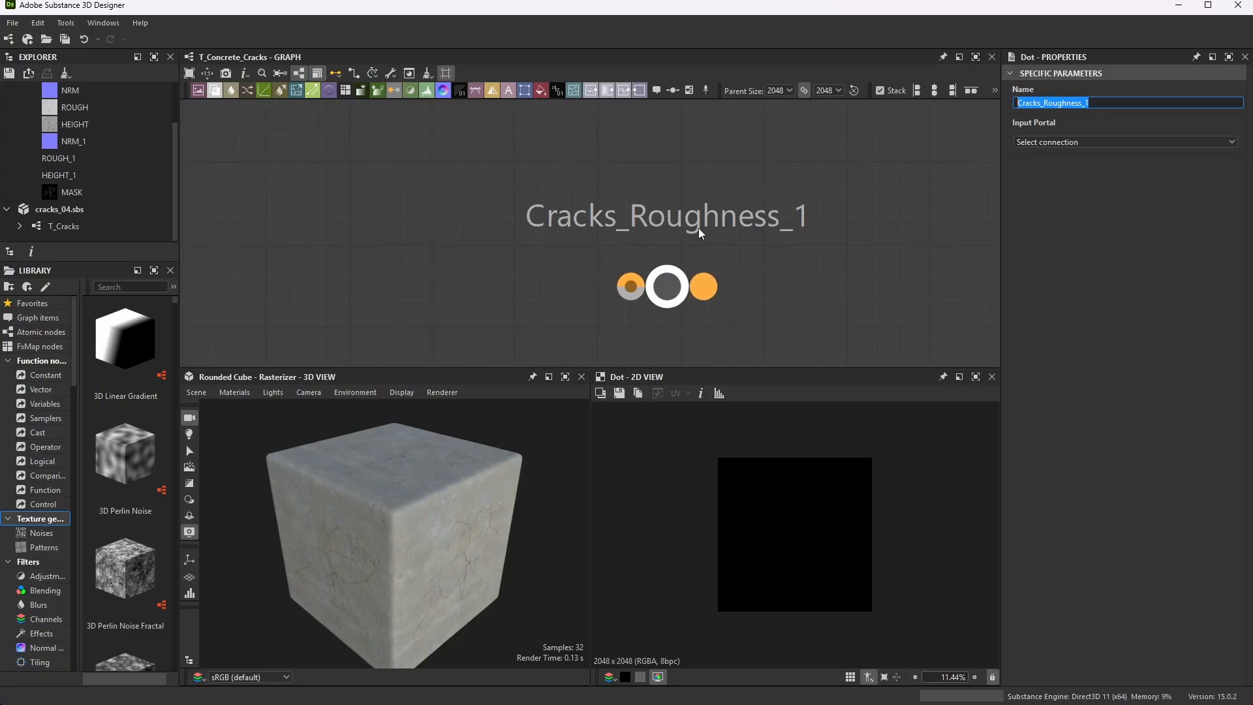
pyautogui.scroll(-3, 692, 224)
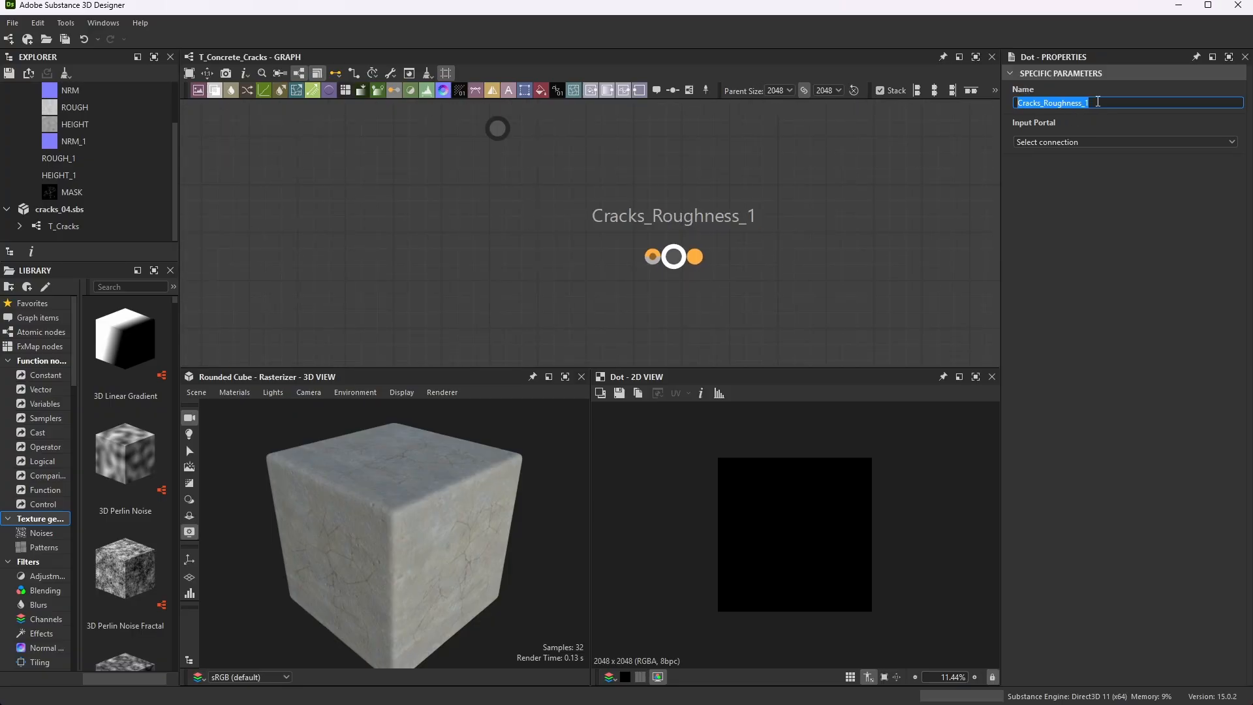
pyautogui.write('Concrete Roughness')
pyautogui.press('Return')
pyautogui.scroll(-3, 660, 268)
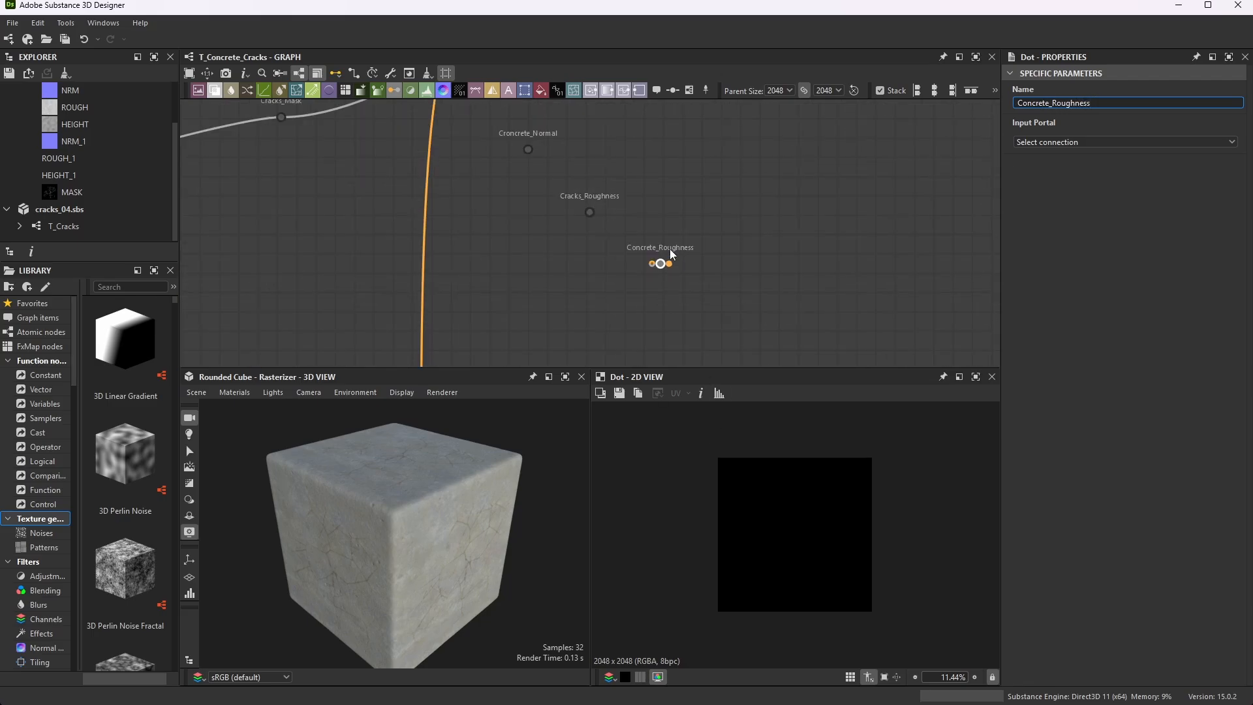
pyautogui.moveTo(672, 254); pyautogui.dragTo(600, 246)
pyautogui.scroll(-2, 607, 230)
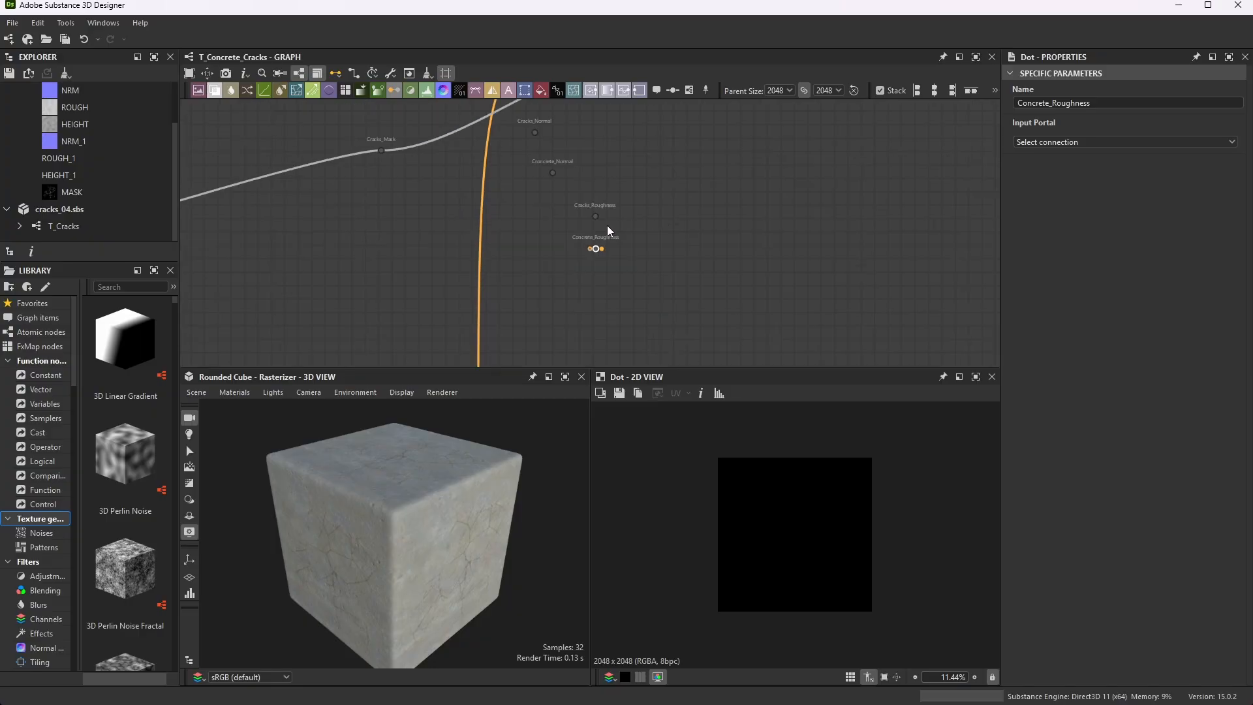
# - Duplicate the Concrete_Roughness Dot and place the copy below it in the column of Dots
pyautogui.scroll(-3, 608, 227)
pyautogui.scroll(4, 628, 267)
pyautogui.scroll(-4, 633, 230)
pyautogui.scroll(4, 610, 238)
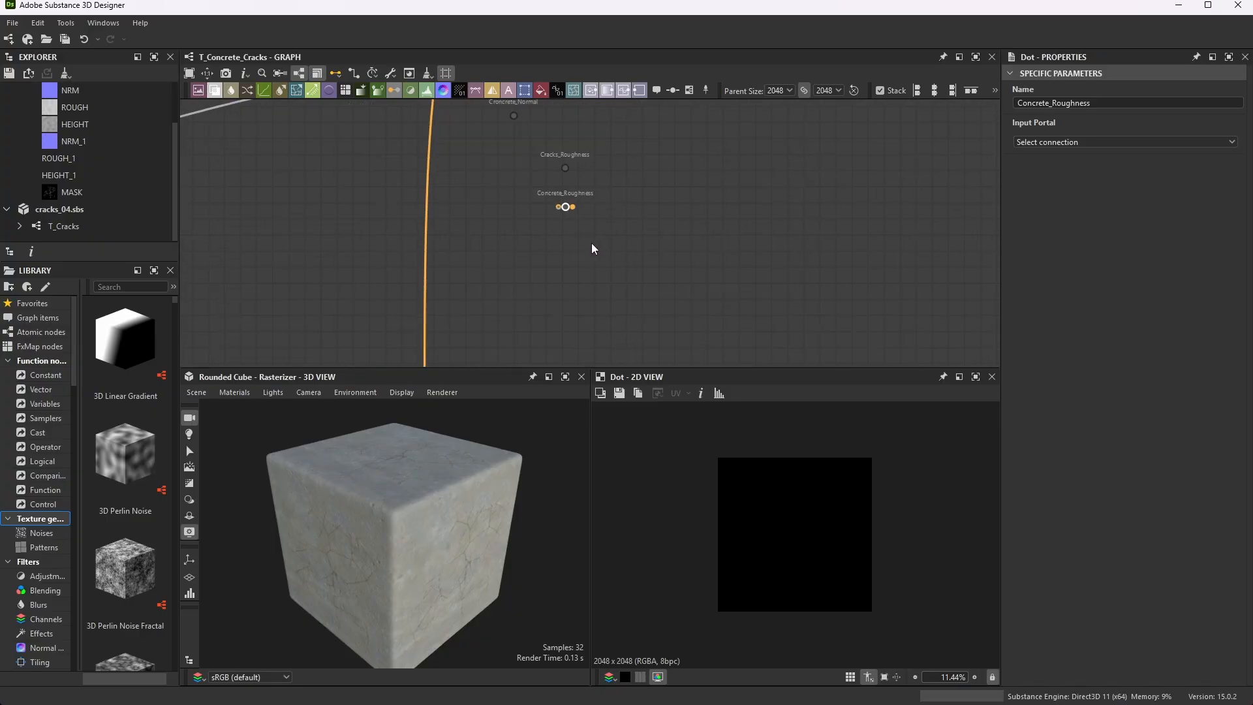
pyautogui.hotkey('ctrl', 'd')
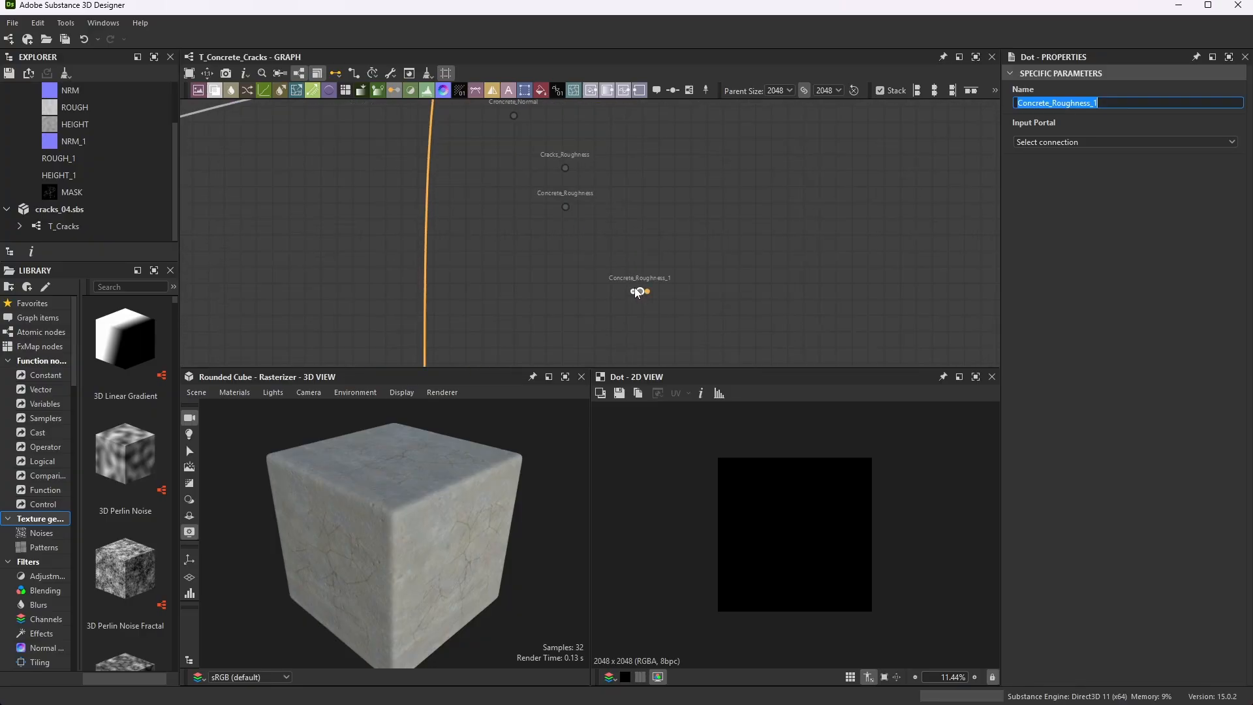
pyautogui.scroll(-4, 654, 269)
pyautogui.scroll(5, 652, 285)
pyautogui.click(614, 209)
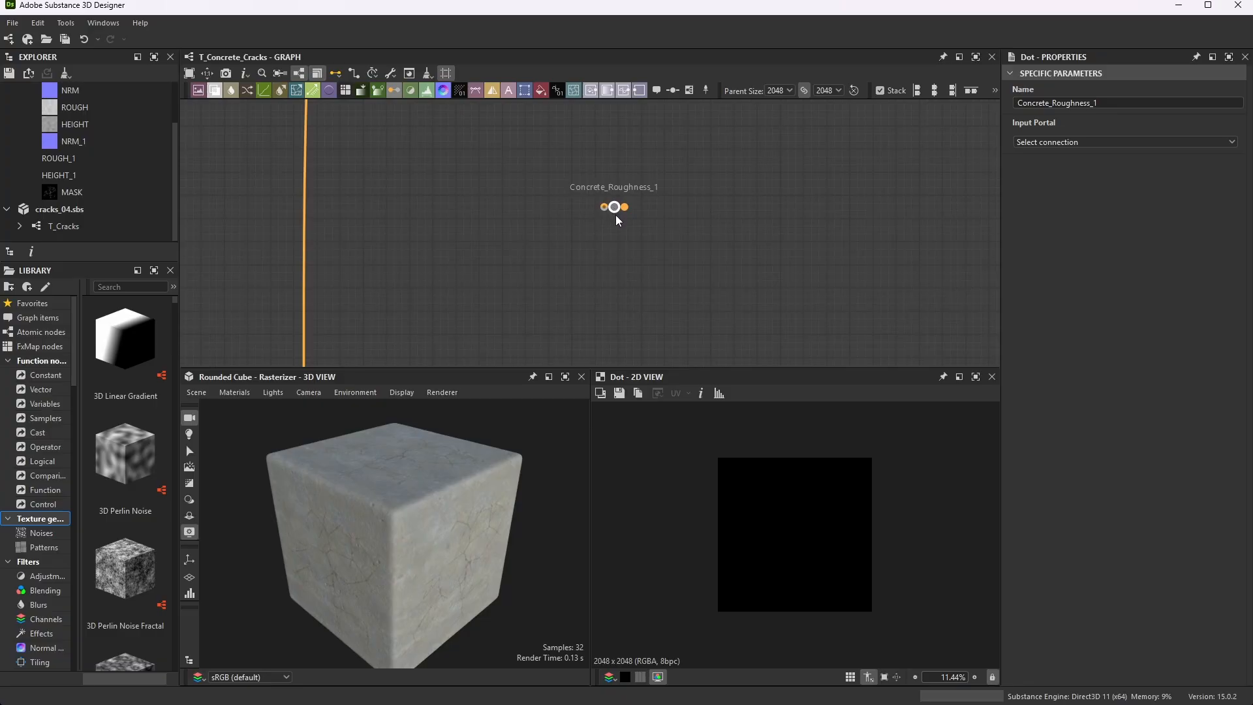
# - Duplicate the Concrete_Roughness_1 Dot, set the new copy beneath it, and move Concrete_Roughness_1 closer to the Dots above
pyautogui.hotkey('ctrl', 'd')
pyautogui.moveTo(621, 238); pyautogui.dragTo(658, 297)
pyautogui.scroll(-2, 658, 294)
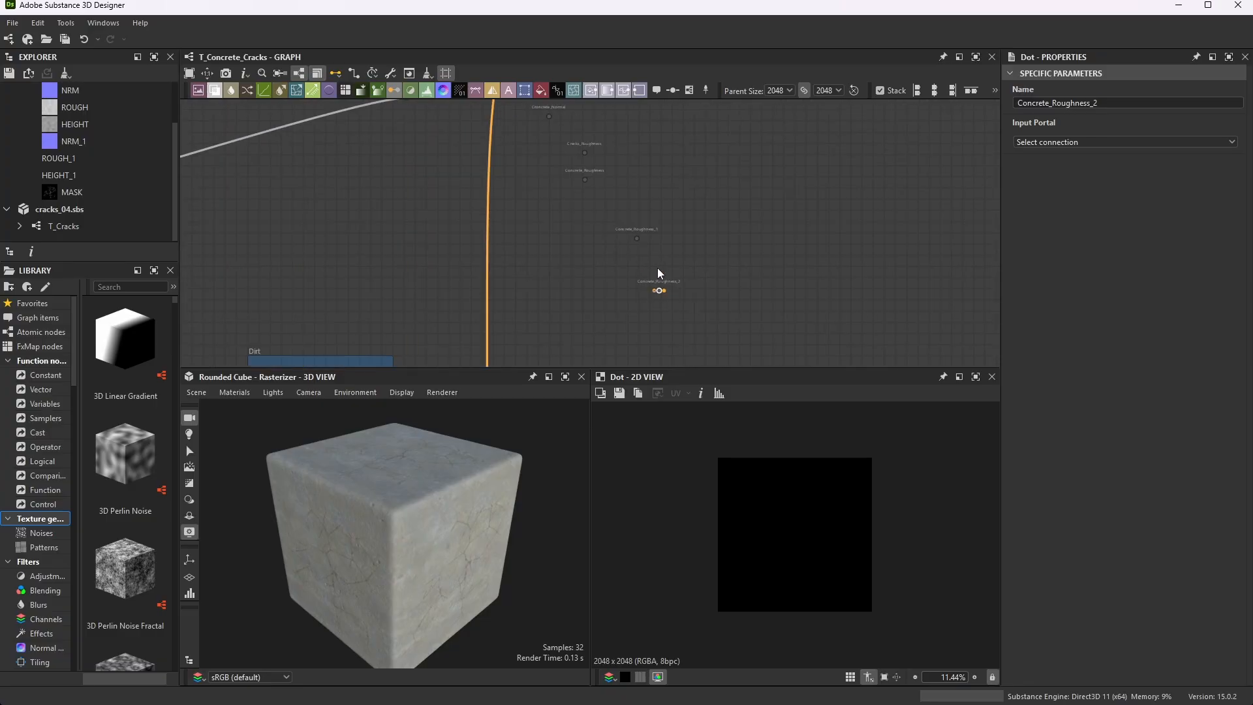
pyautogui.moveTo(636, 240); pyautogui.dragTo(602, 221)
pyautogui.scroll(5, 594, 216)
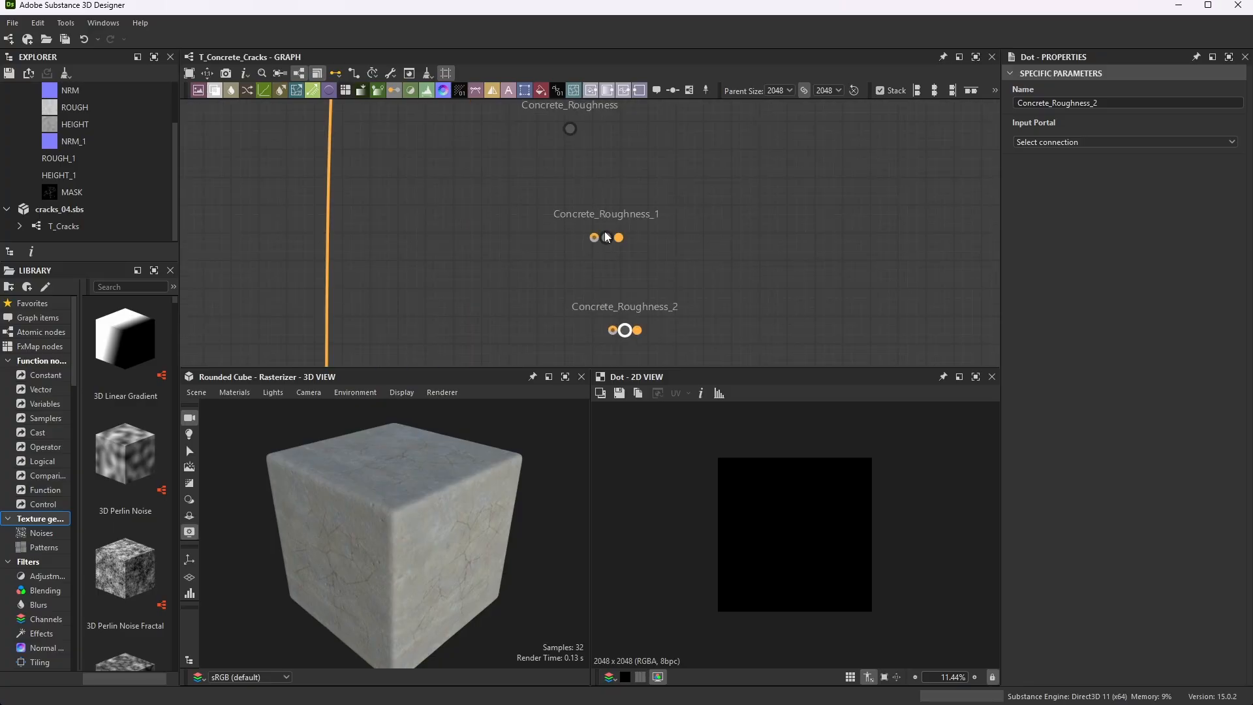
pyautogui.click(607, 239)
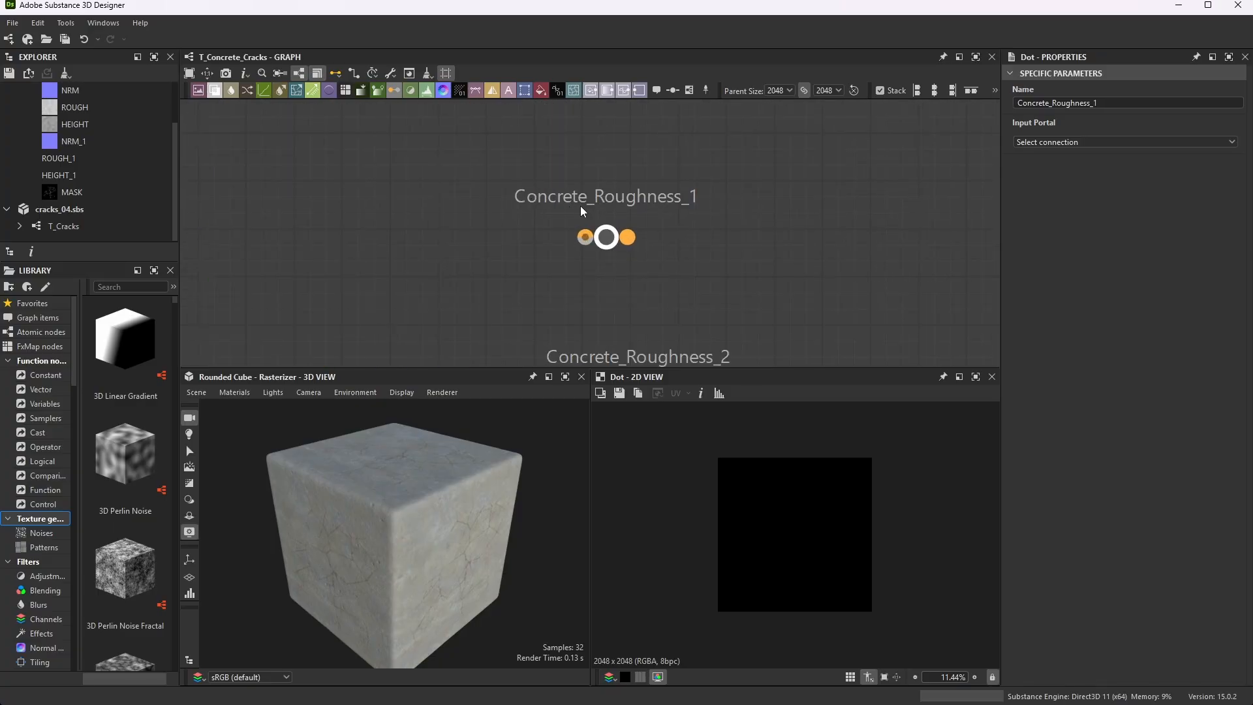
# - Rename the Concrete_Roughness_1 Dot as Cracks_Height
pyautogui.click(1105, 103)
pyautogui.doubleClick(1053, 102)
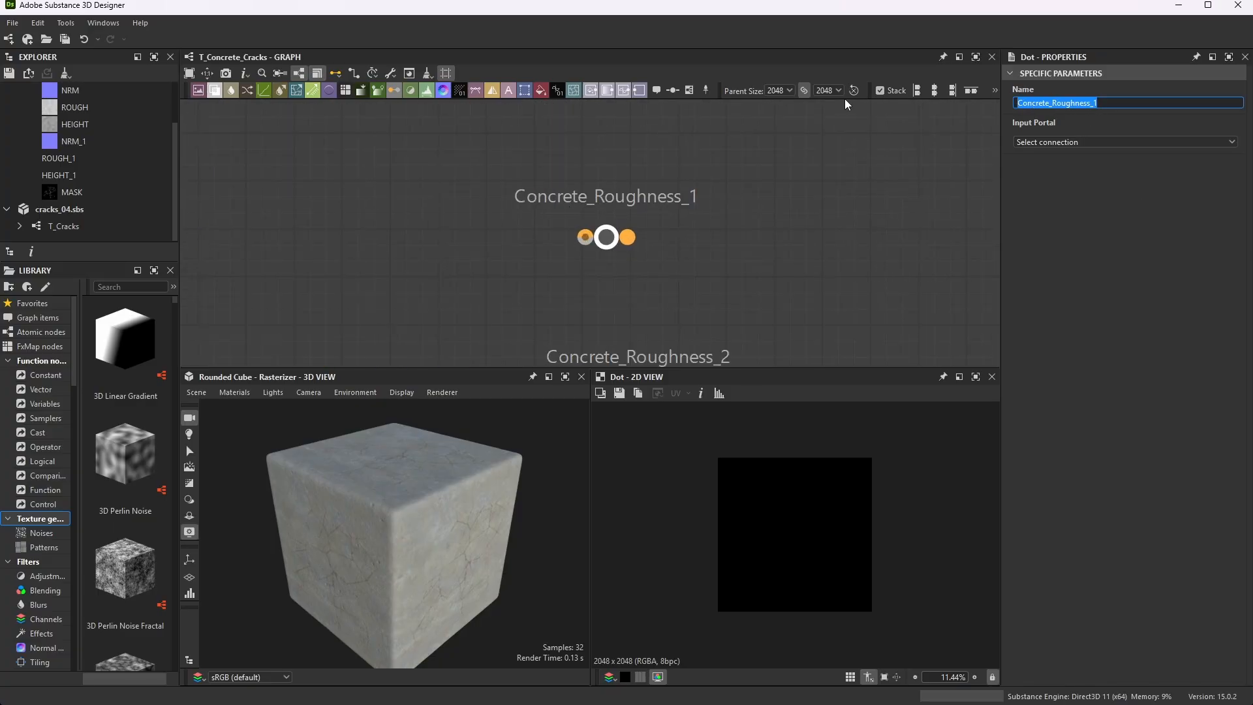
pyautogui.write('Cracks')
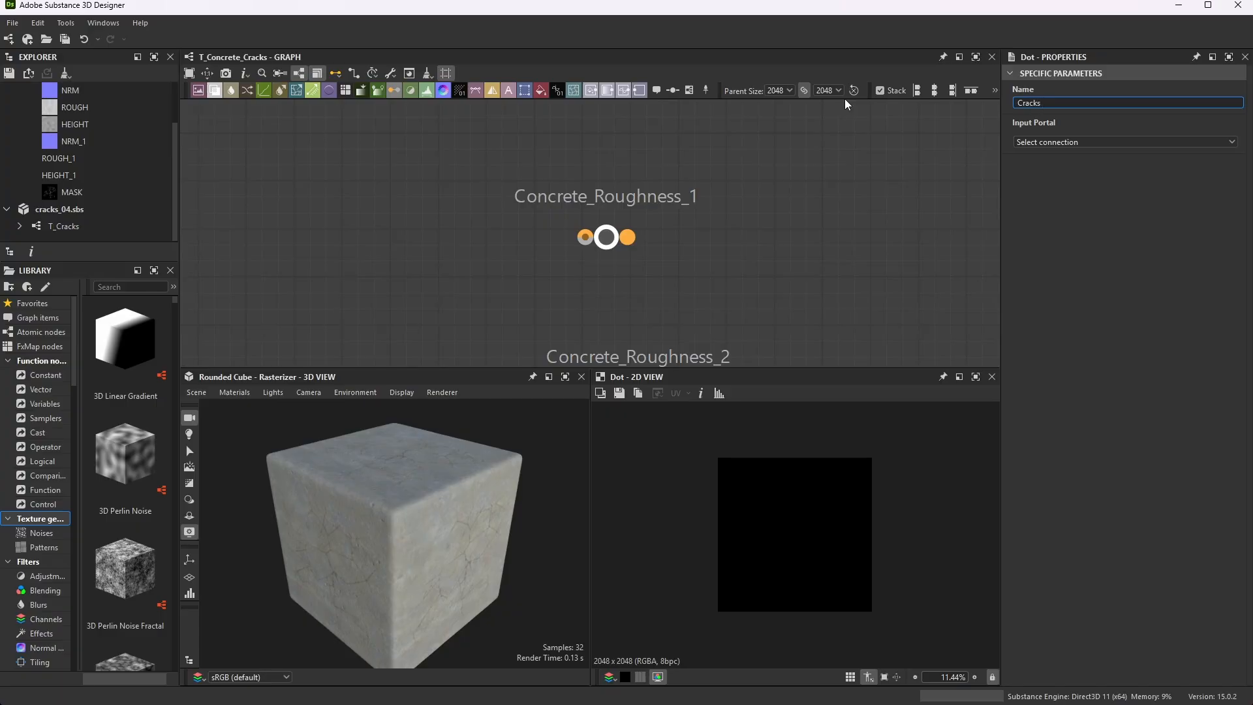
pyautogui.write(' Height')
pyautogui.press('Return')
pyautogui.scroll(-3, 635, 151)
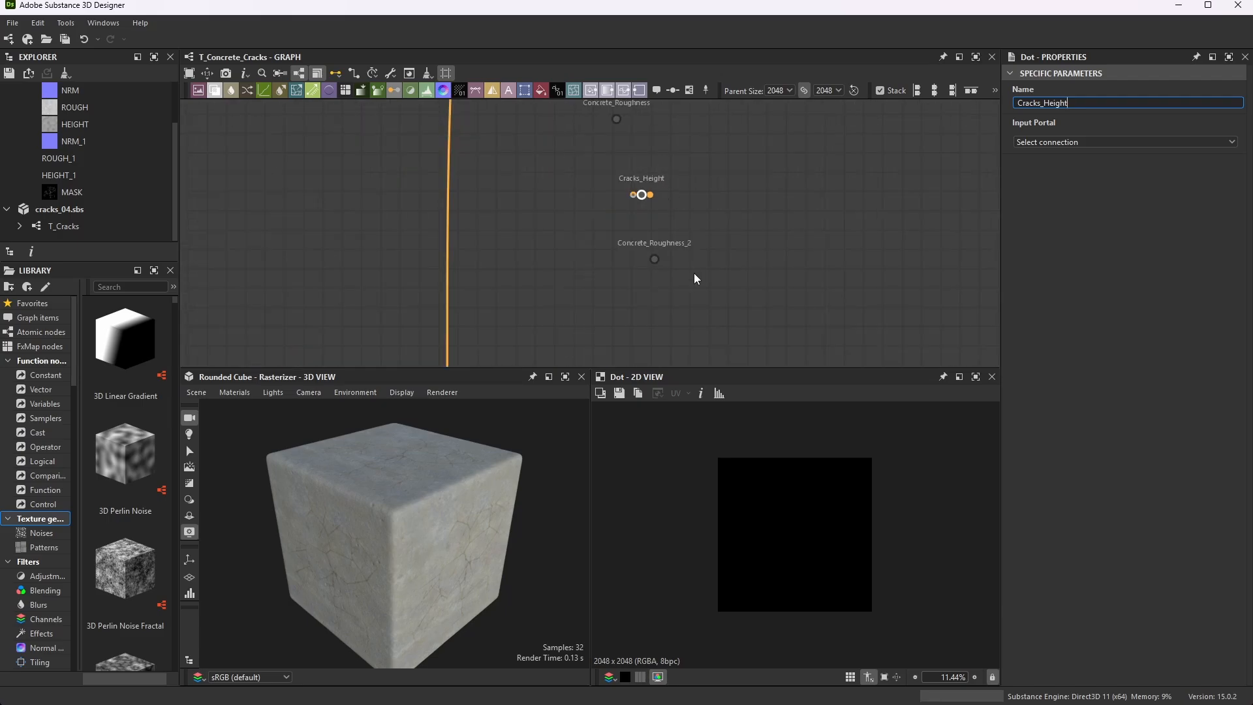
# - Rename the Concrete_Roughness_2 Dot at the end of the column as Concrete_Height
pyautogui.scroll(3, 626, 199)
pyautogui.scroll(-3, 601, 268)
pyautogui.scroll(3, 613, 301)
pyautogui.click(616, 317)
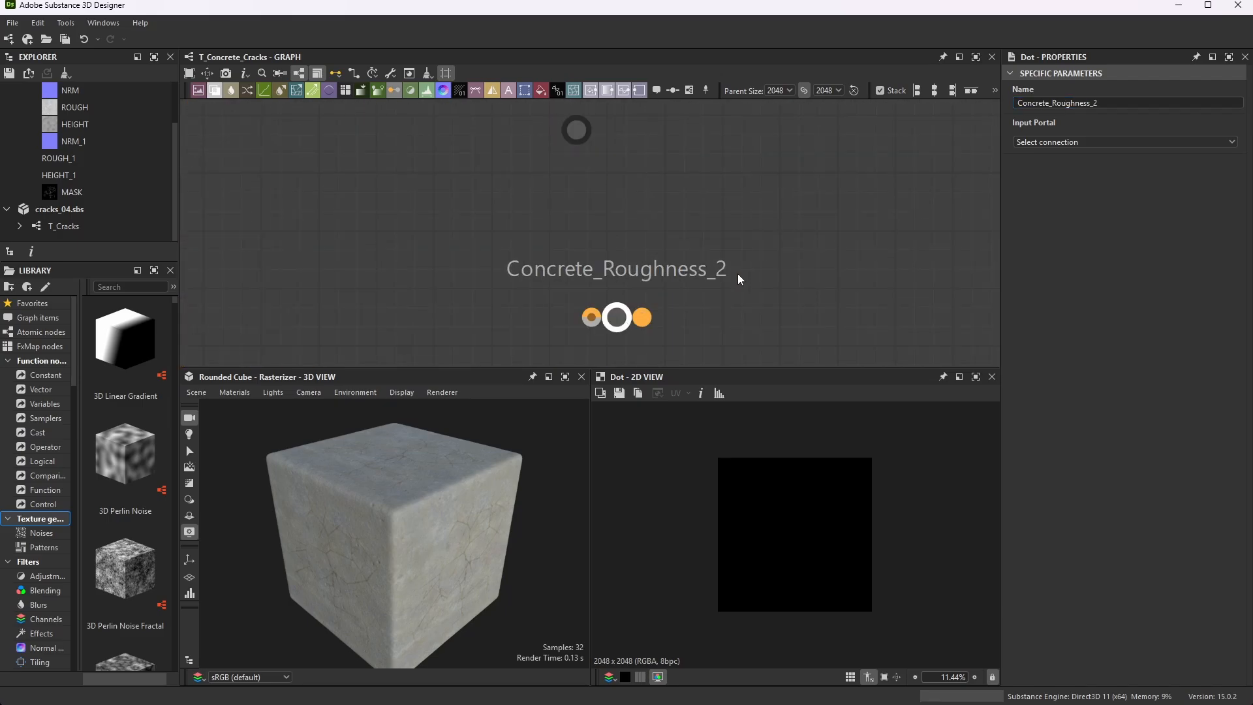
pyautogui.moveTo(1111, 104); pyautogui.dragTo(930, 105)
pyautogui.write('Co')
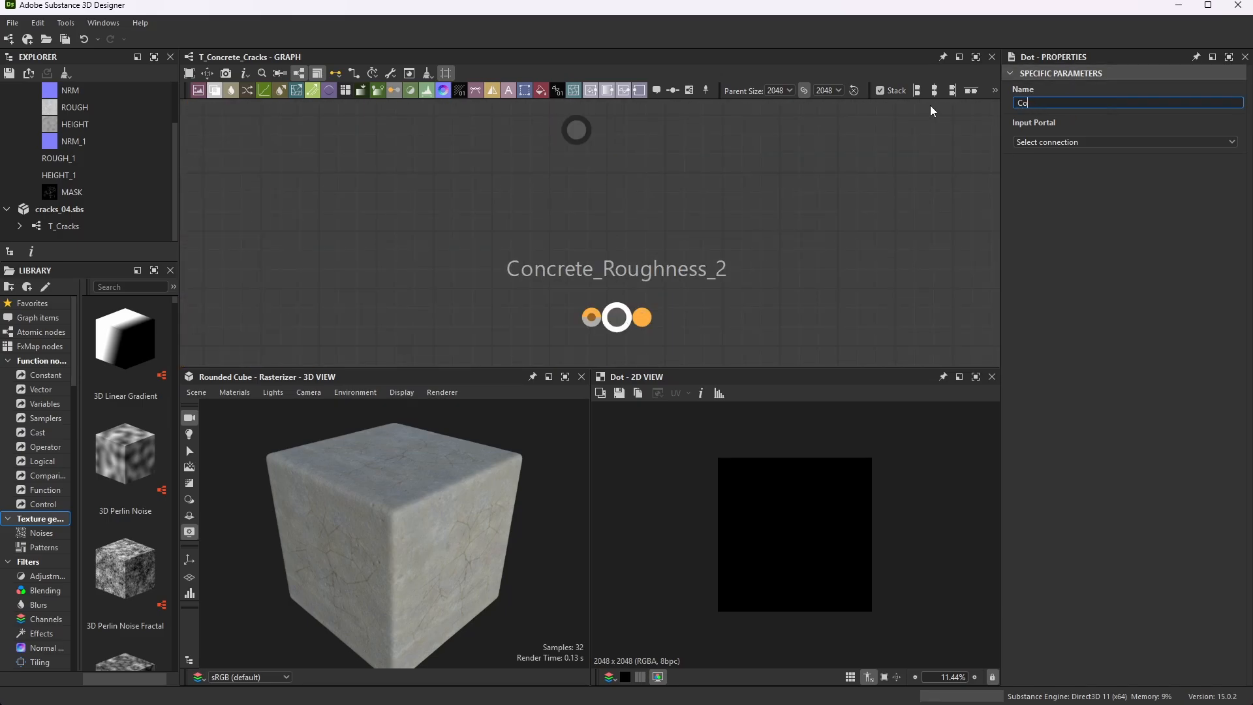
pyautogui.write('ncrete Height')
pyautogui.press('Return')
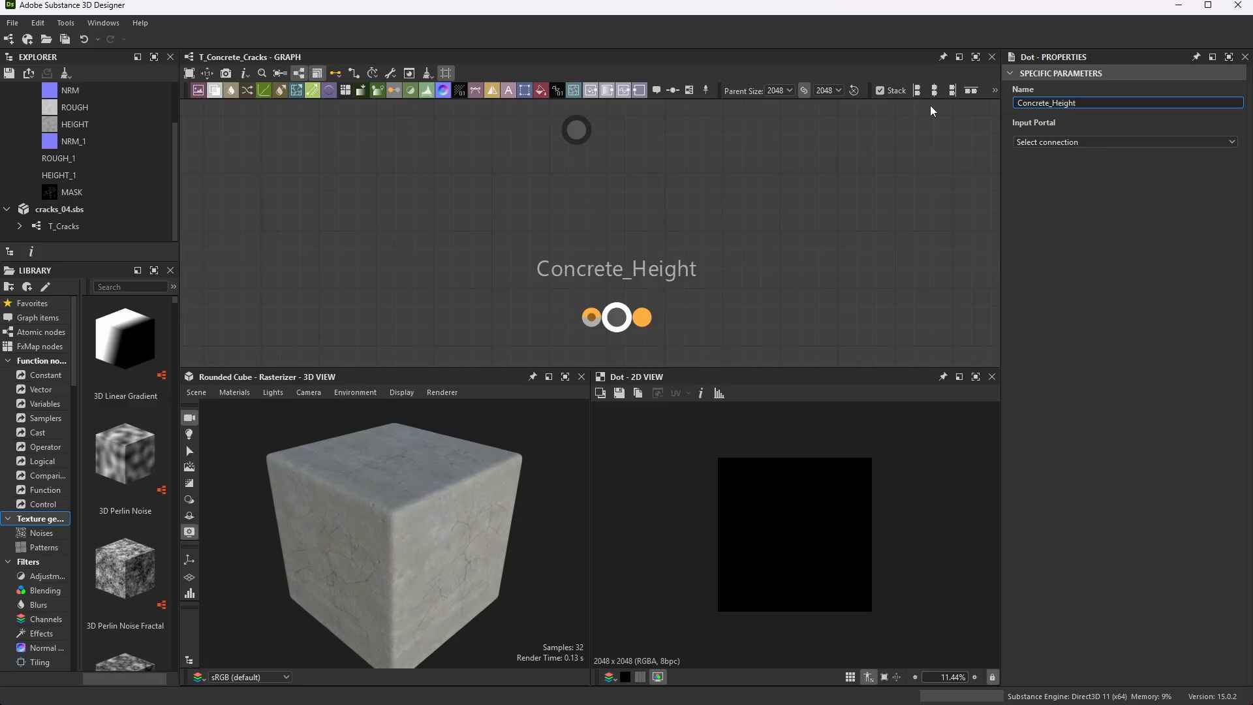
# - Review the column of named Dots, going through the color, normal, roughness and height pairs for cracks and concrete
pyautogui.scroll(-6, 778, 220)
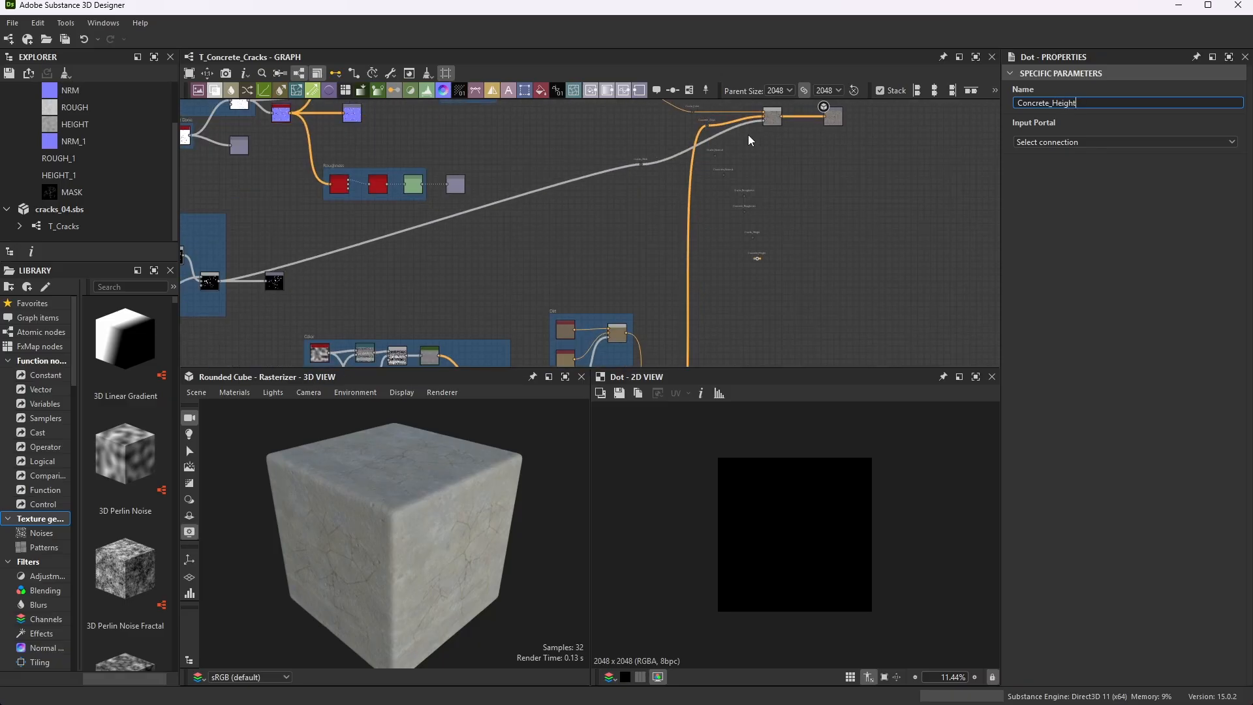
pyautogui.scroll(5, 695, 186)
pyautogui.scroll(-5, 702, 191)
pyautogui.scroll(6, 676, 143)
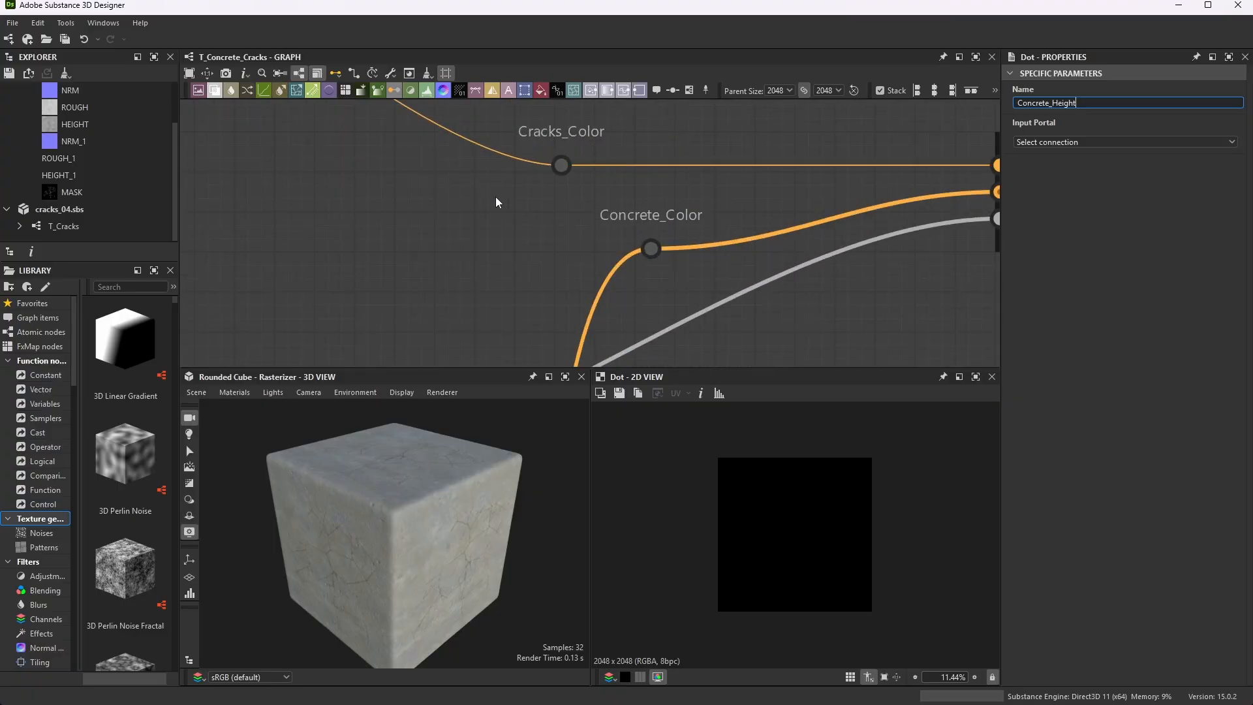
pyautogui.scroll(-5, 650, 246)
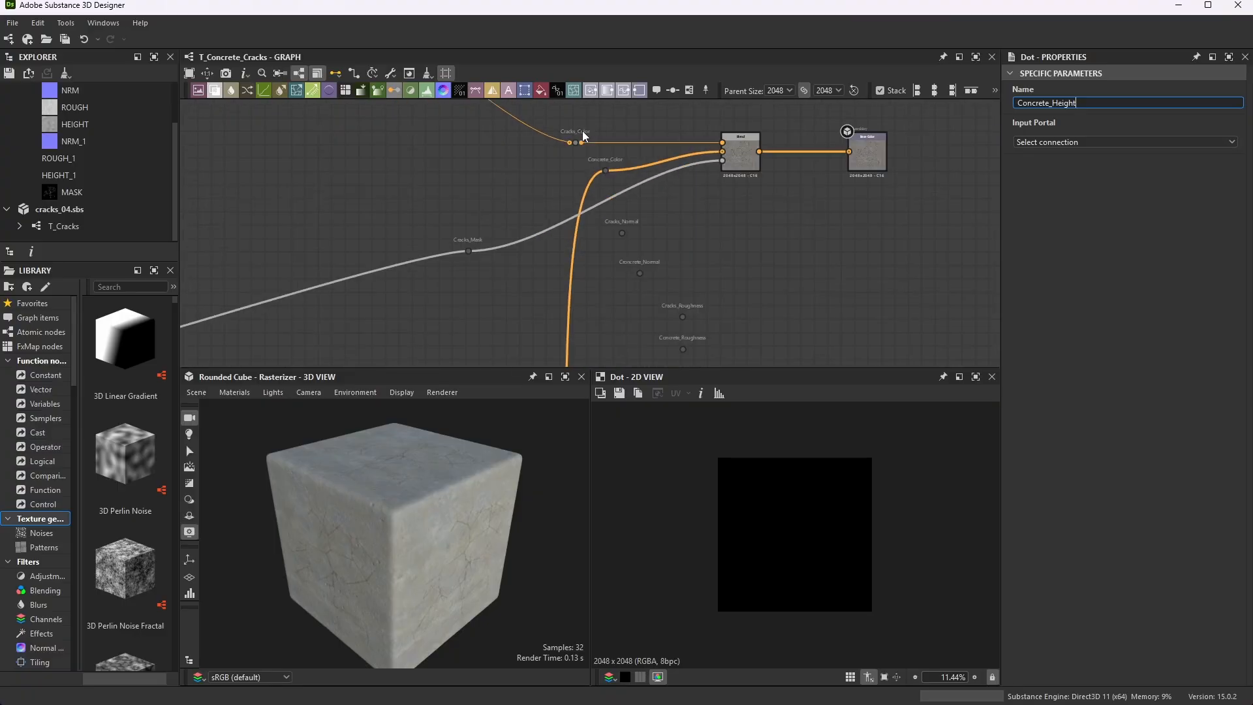
pyautogui.scroll(5, 629, 253)
pyautogui.scroll(-5, 632, 260)
pyautogui.scroll(3, 646, 303)
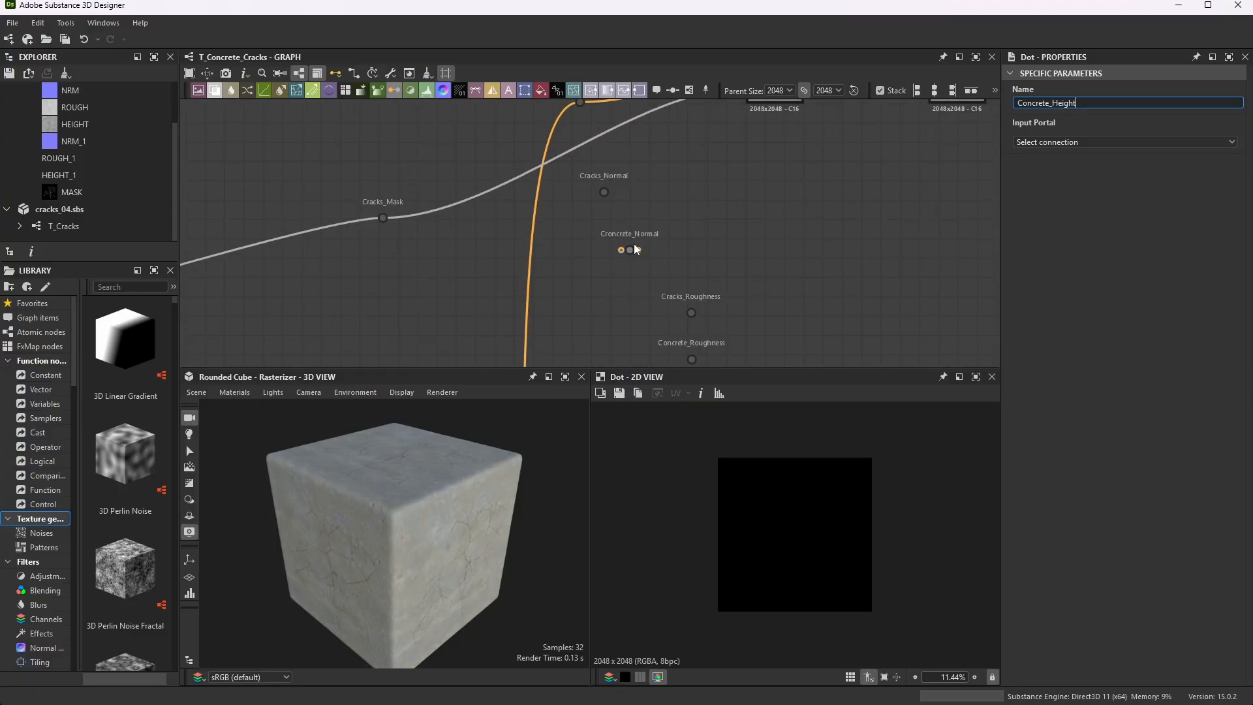
pyautogui.scroll(-3, 646, 246)
pyautogui.scroll(6, 681, 288)
pyautogui.scroll(-3, 646, 176)
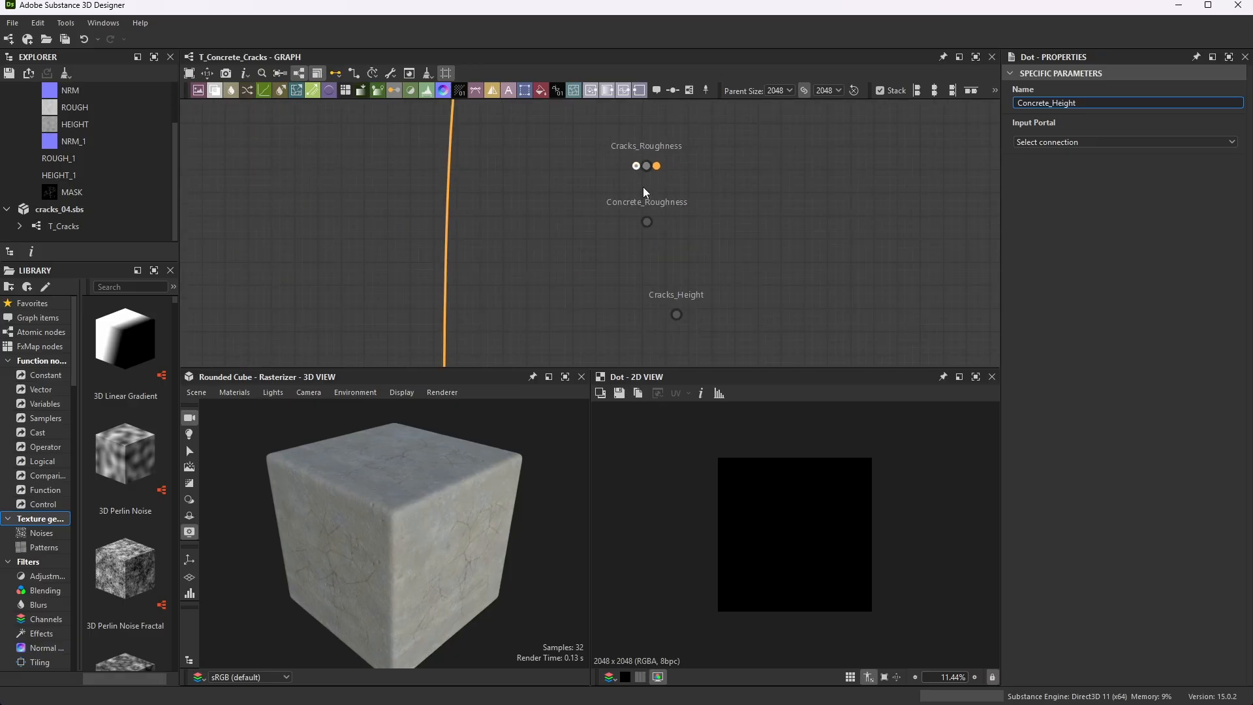
pyautogui.scroll(3, 647, 202)
pyautogui.scroll(-3, 658, 229)
pyautogui.scroll(3, 708, 308)
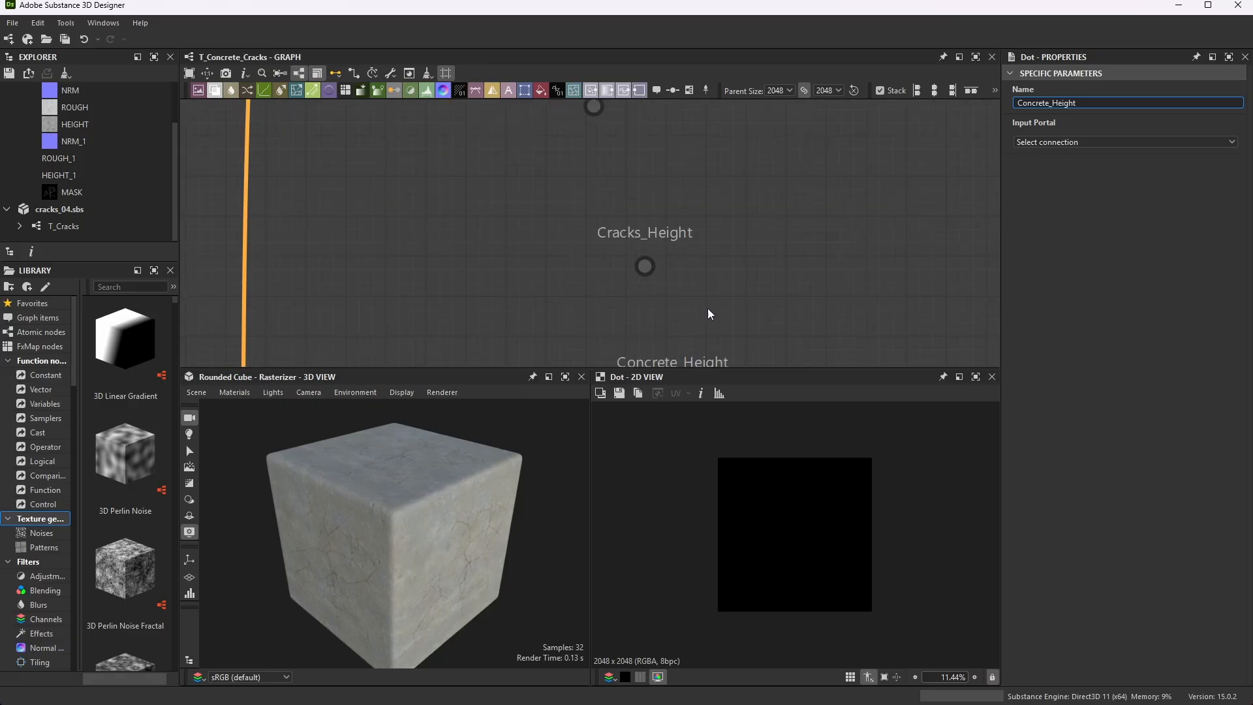
pyautogui.scroll(-3, 670, 304)
pyautogui.scroll(3, 674, 292)
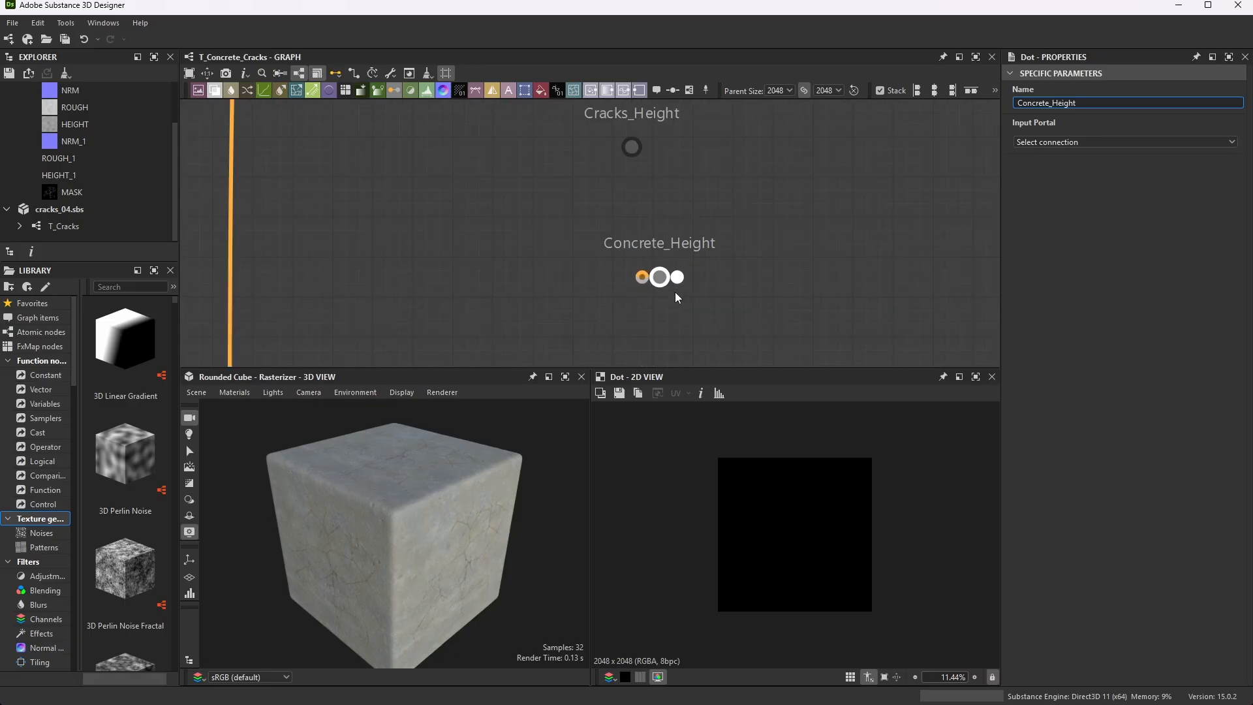
pyautogui.scroll(-3, 675, 289)
pyautogui.scroll(-4, 676, 174)
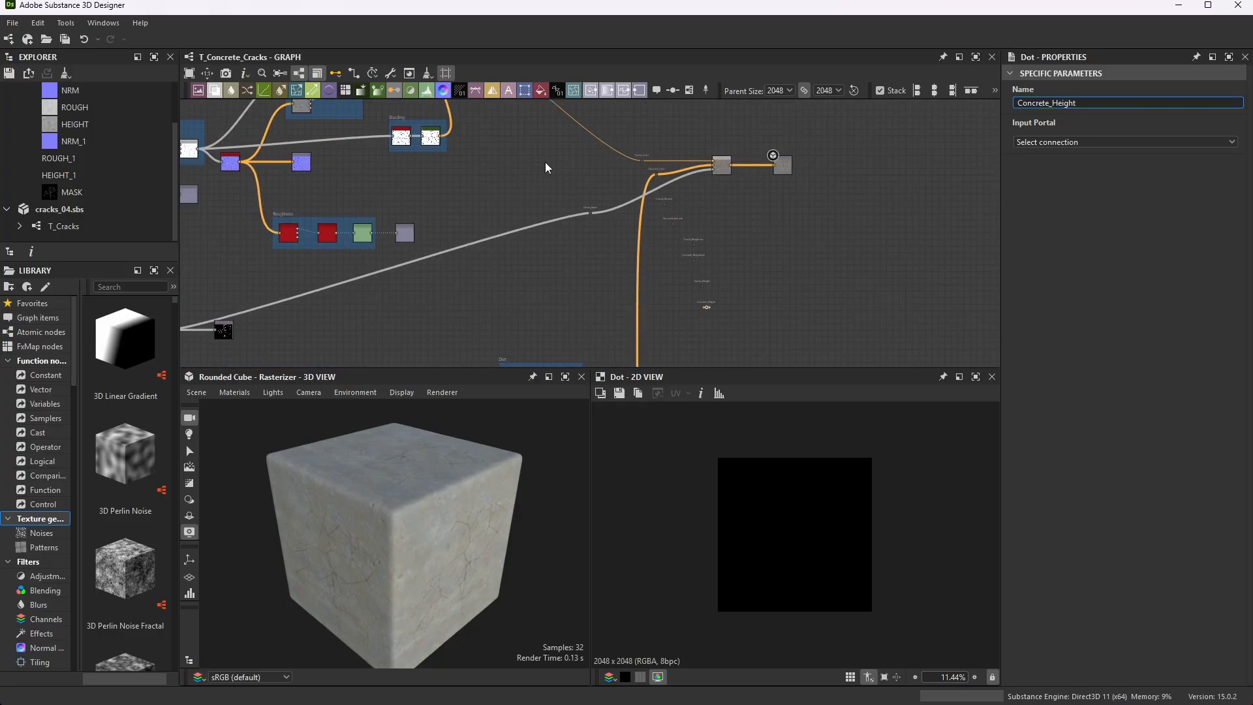
# - Connect the output of the cracks graph's Normal Sobel node to the Cracks_Normal Dot
pyautogui.scroll(6, 330, 195)
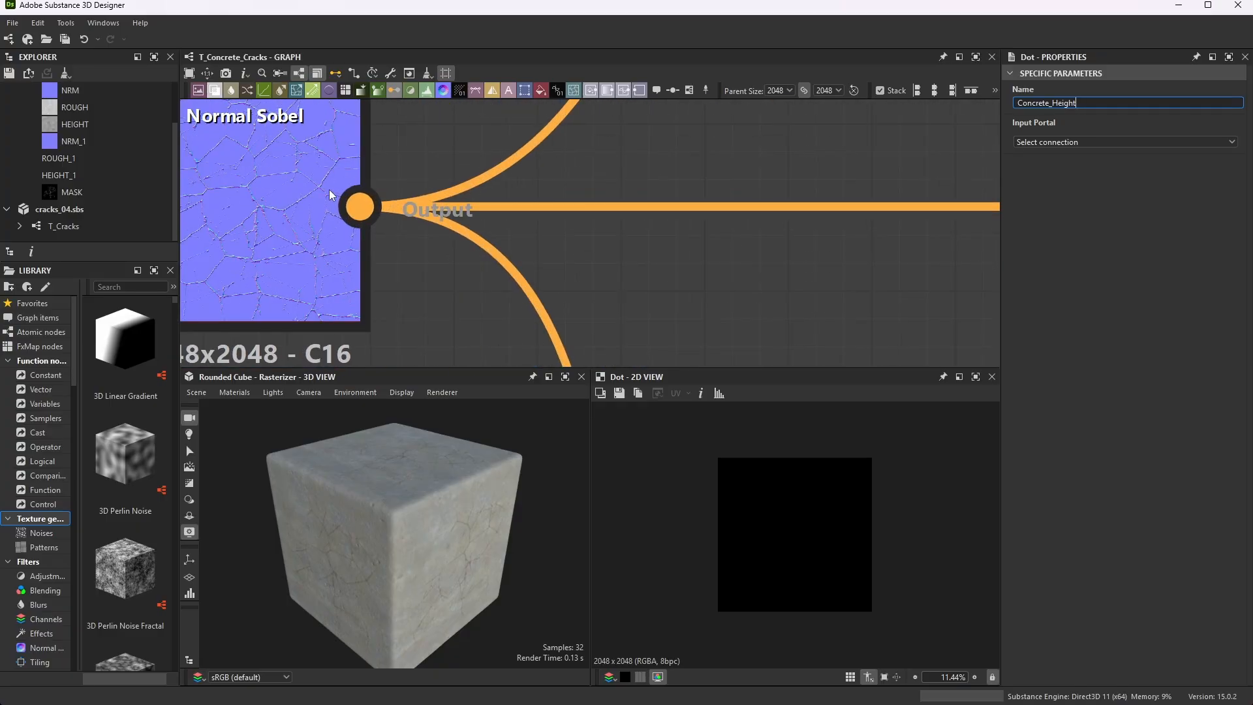
pyautogui.scroll(-5, 331, 166)
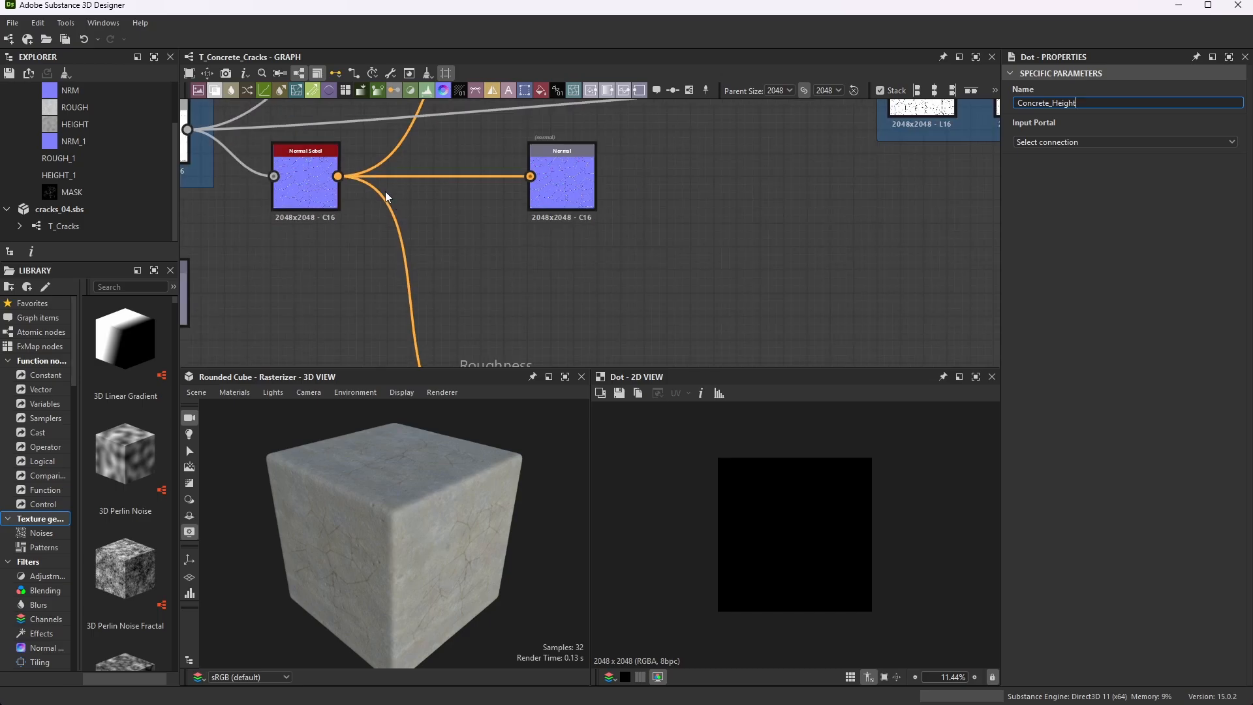
pyautogui.moveTo(338, 176); pyautogui.dragTo(705, 229)
pyautogui.scroll(-5, 777, 197)
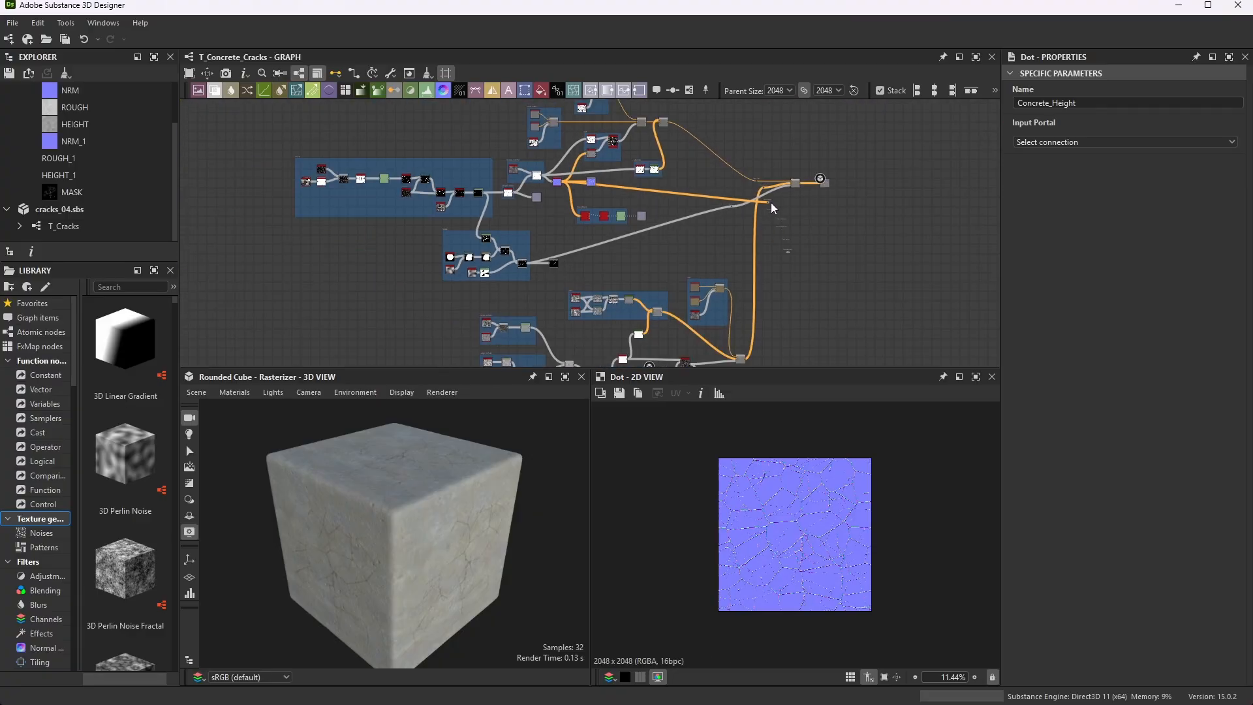
# - Connect the output of the concrete graph's Normal Sobel node to the Croncrete_Normal Dot
pyautogui.scroll(-3, 617, 166)
pyautogui.scroll(10, 648, 313)
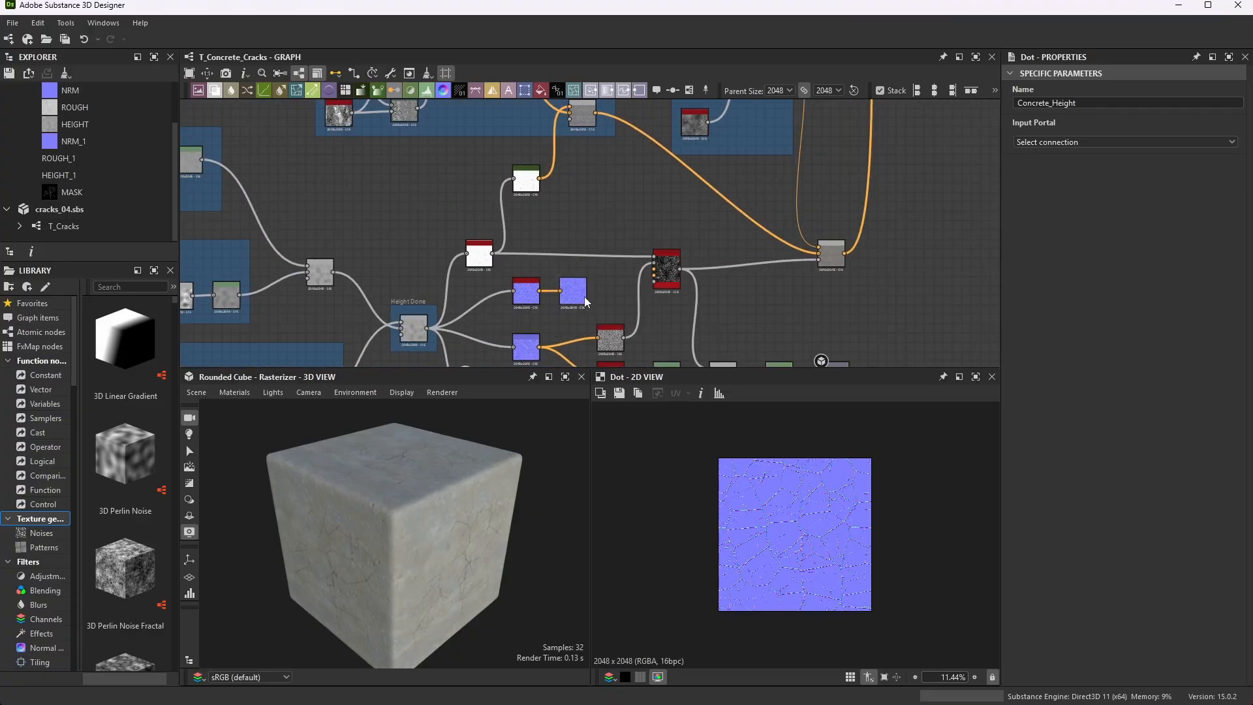
pyautogui.scroll(-4, 586, 306)
pyautogui.scroll(12, 546, 294)
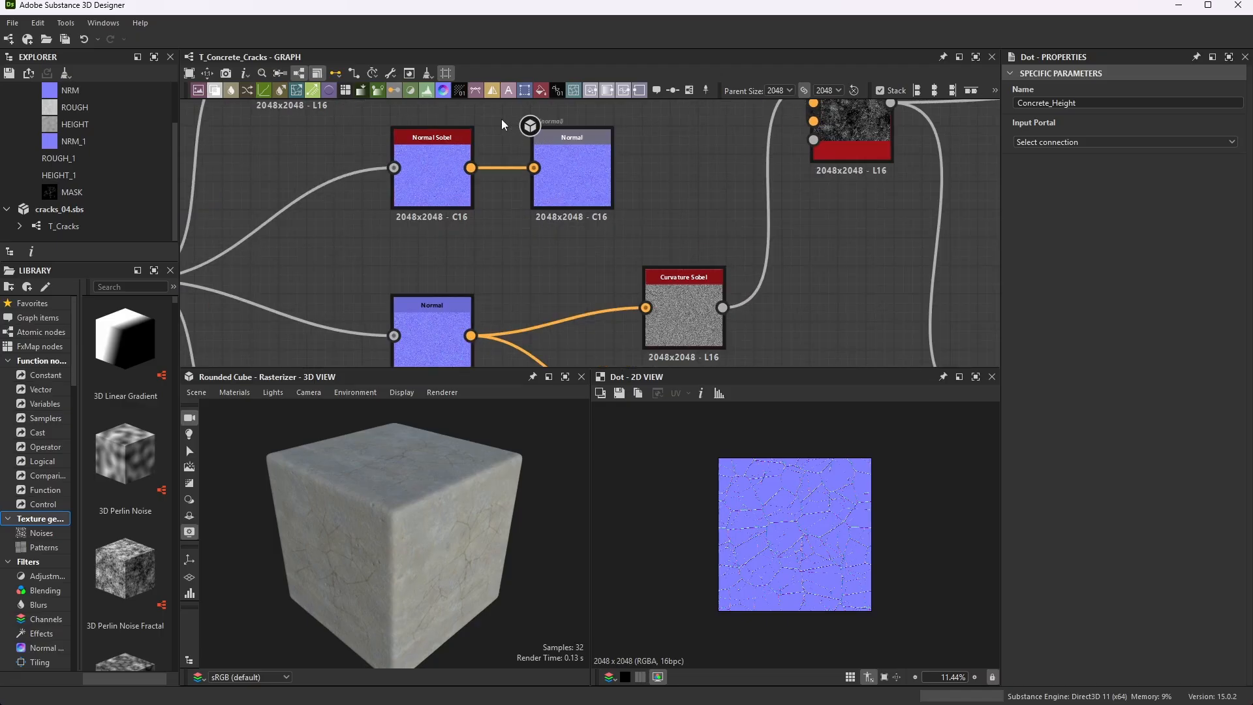
pyautogui.scroll(-6, 555, 196)
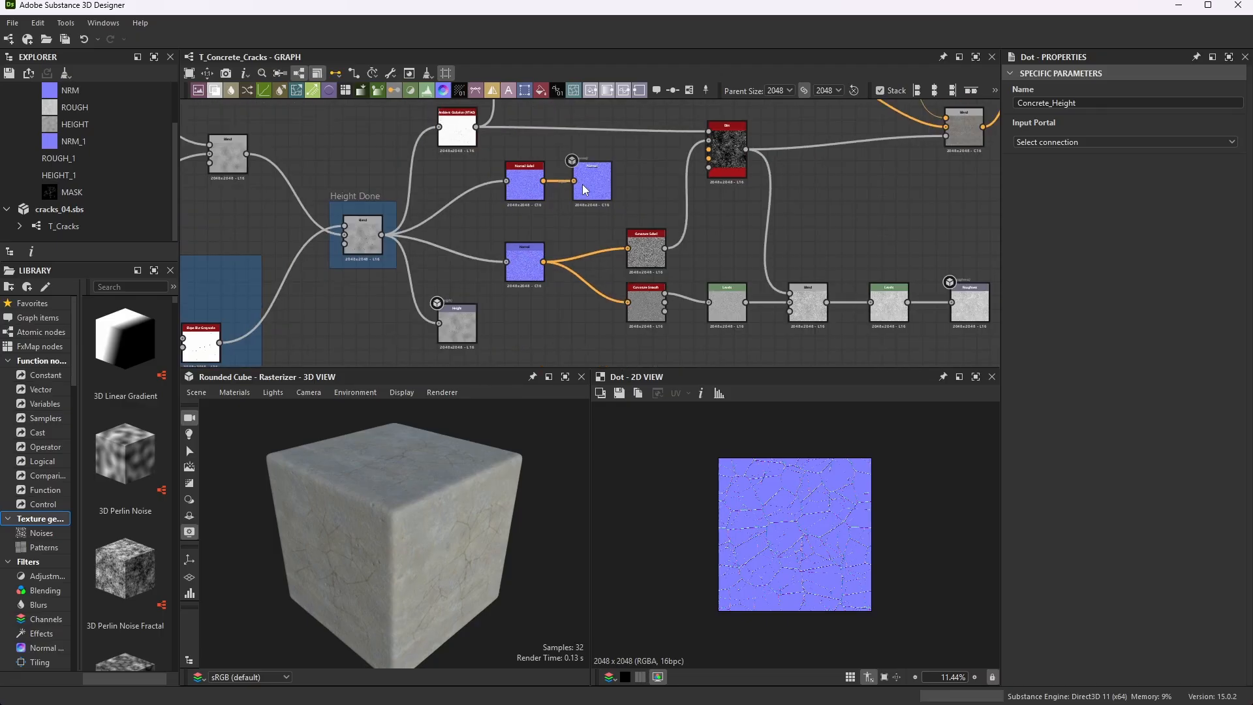
pyautogui.scroll(-2, 614, 216)
pyautogui.scroll(8, 525, 154)
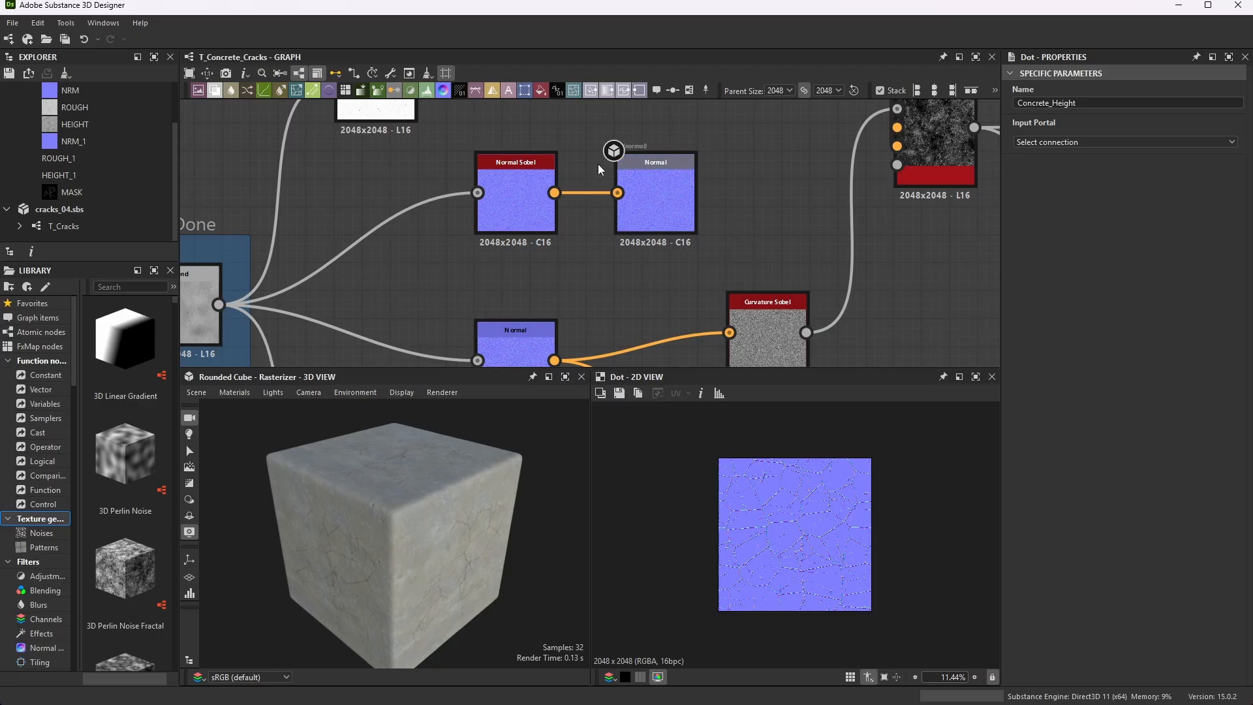
pyautogui.scroll(-3, 601, 215)
pyautogui.scroll(4, 601, 215)
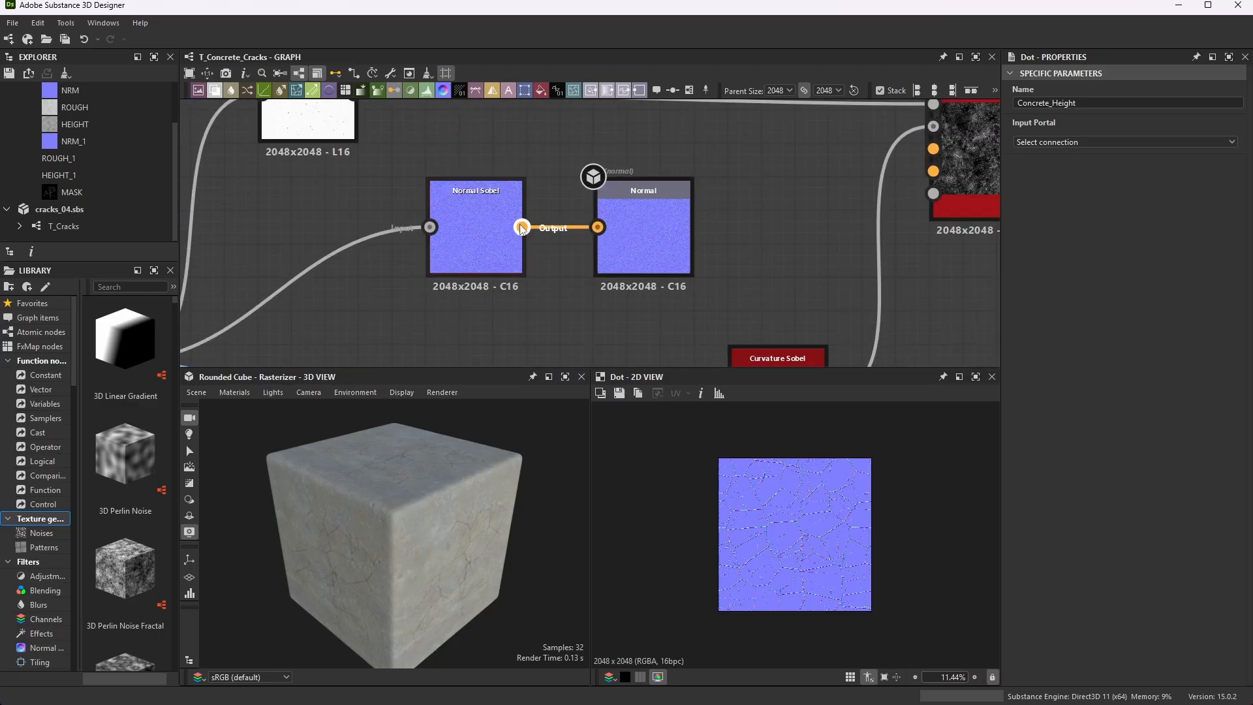
pyautogui.moveTo(524, 215); pyautogui.dragTo(826, 132)
pyautogui.scroll(-5, 848, 143)
pyautogui.scroll(-2, 724, 198)
pyautogui.scroll(3, 856, 120)
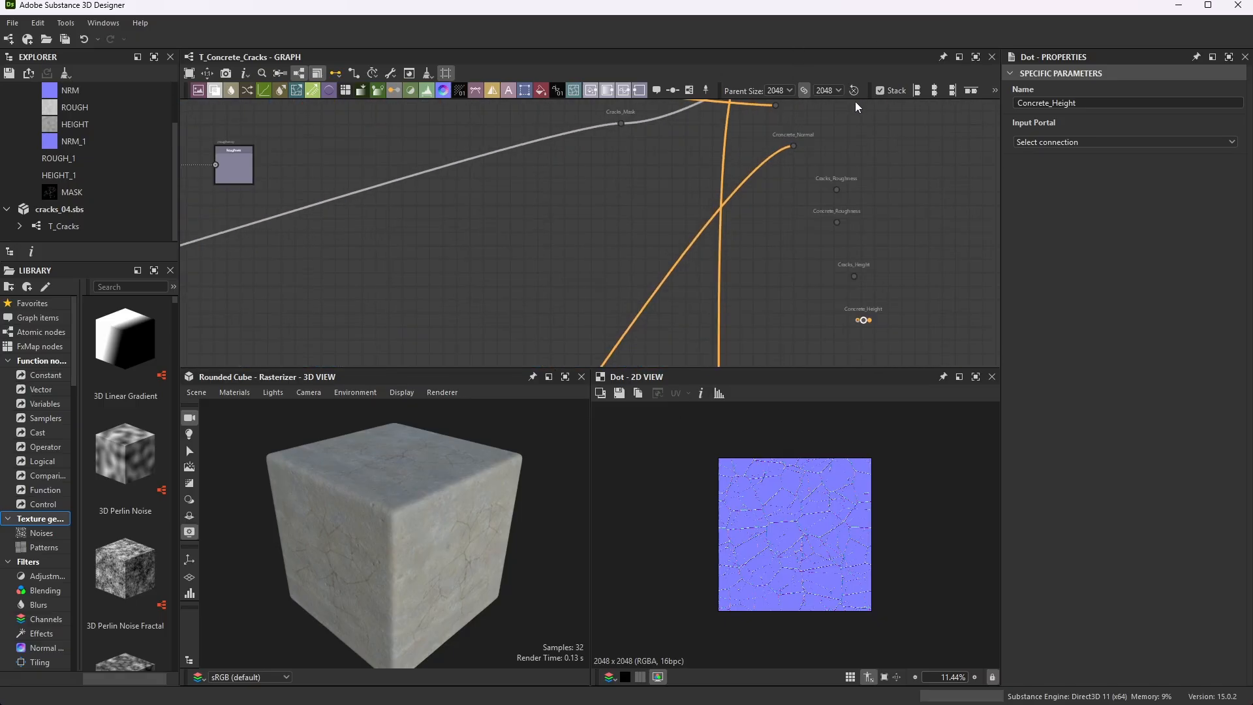
# - Move the Croncrete_Normal, Cracks_Roughness and Concrete_Roughness Dots roughly into line beneath the Cracks_Normal Dot
pyautogui.scroll(1, 832, 92)
pyautogui.scroll(2, 802, 157)
pyautogui.moveTo(796, 191); pyautogui.dragTo(774, 171)
pyautogui.click(859, 251)
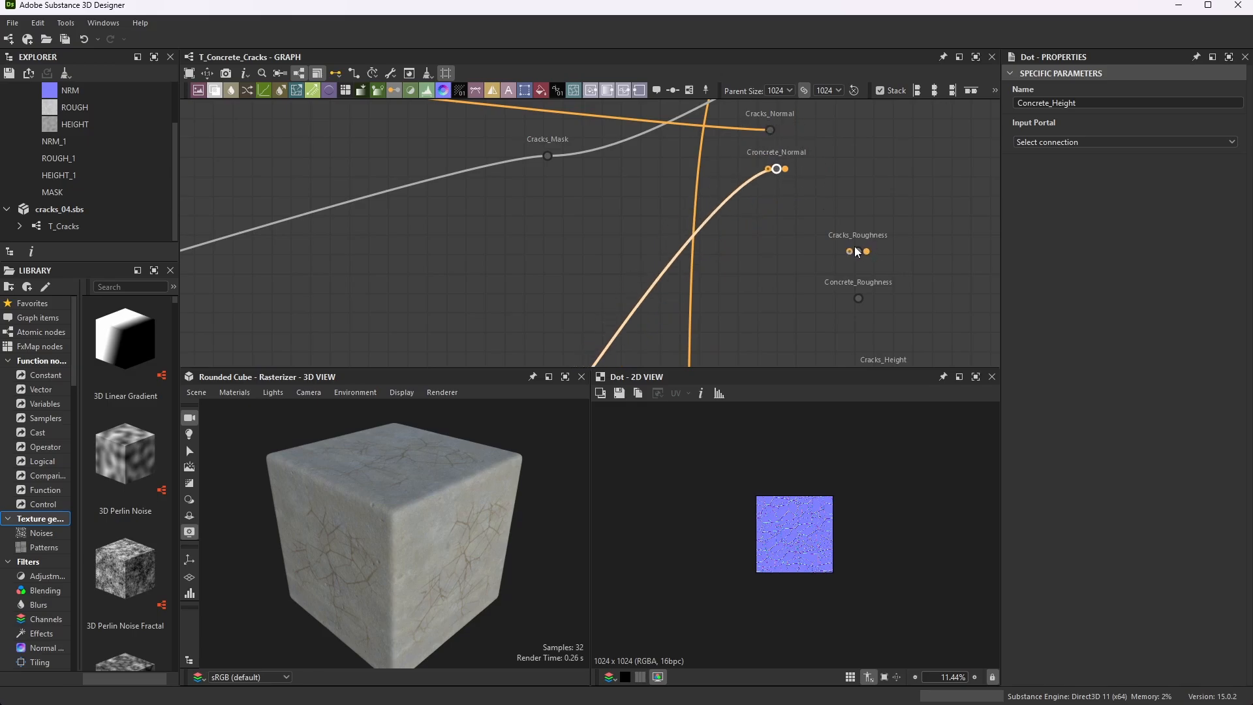
pyautogui.moveTo(859, 252); pyautogui.dragTo(791, 244)
pyautogui.moveTo(857, 299); pyautogui.dragTo(783, 287)
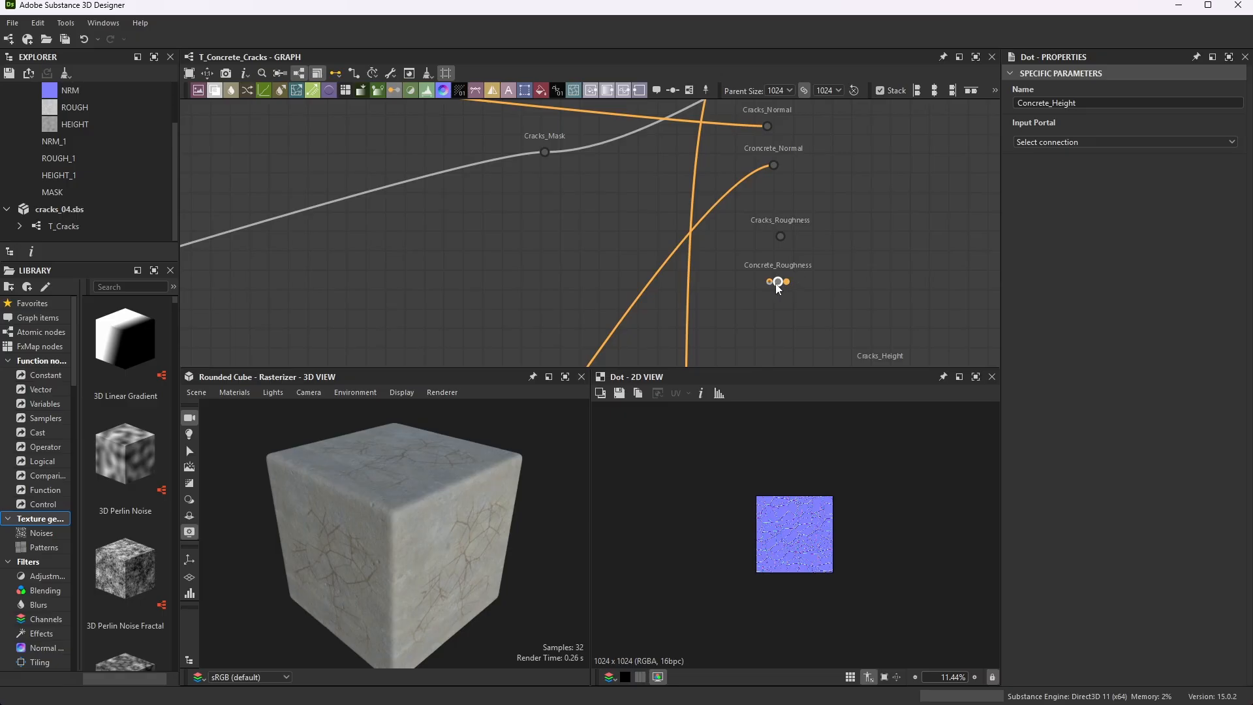
# - Preview the cracks Roughness output and connect the Levels node feeding it to the Cracks_Roughness Dot
pyautogui.scroll(-6, 750, 252)
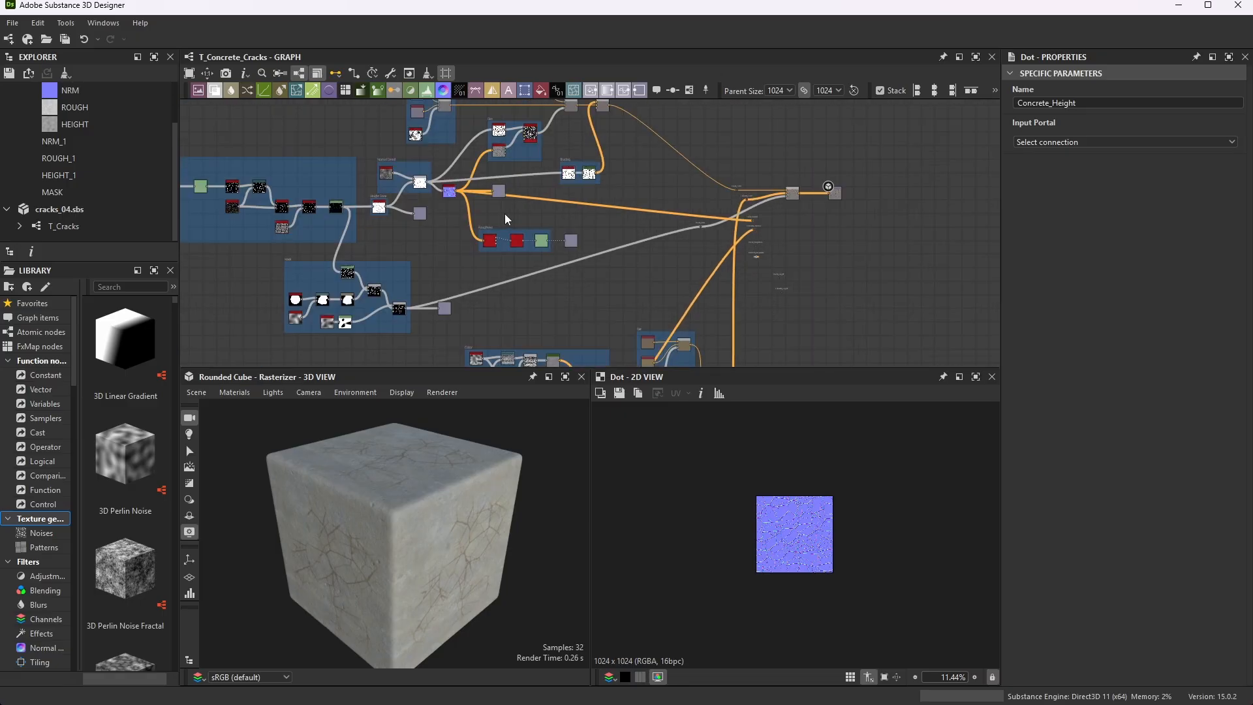
pyautogui.scroll(6, 541, 233)
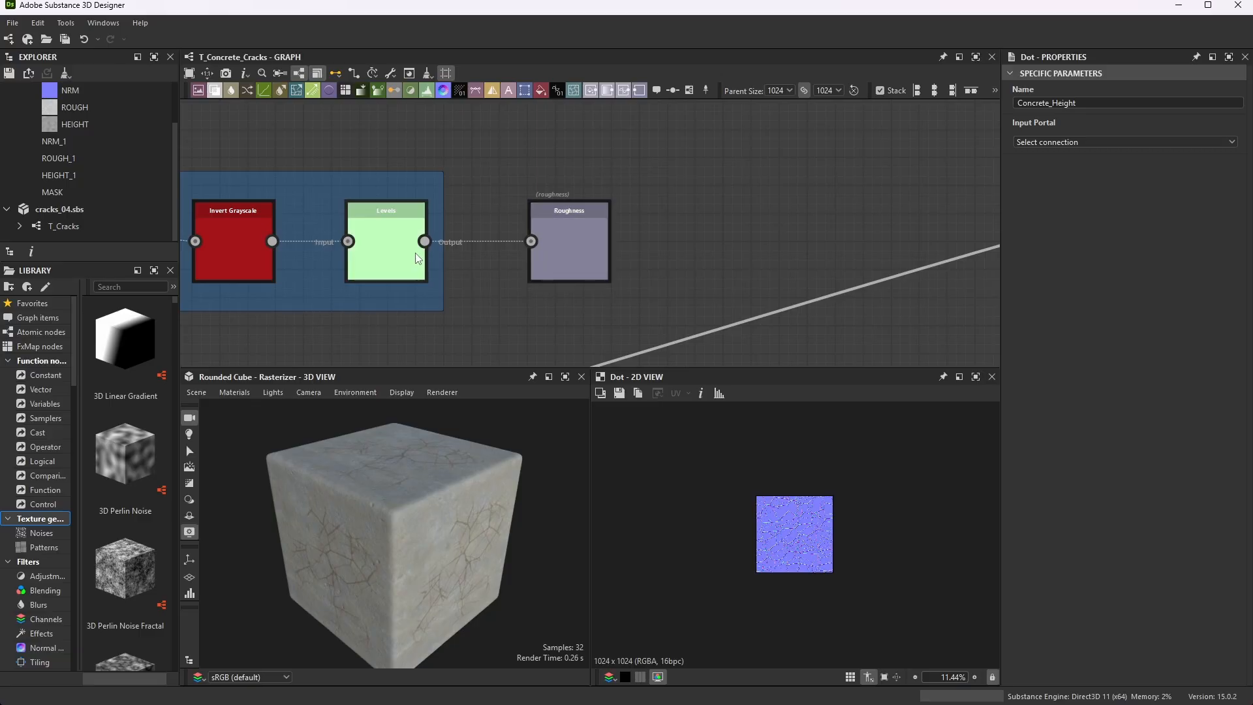
pyautogui.scroll(3, 415, 253)
pyautogui.click(386, 221)
pyautogui.click(618, 195)
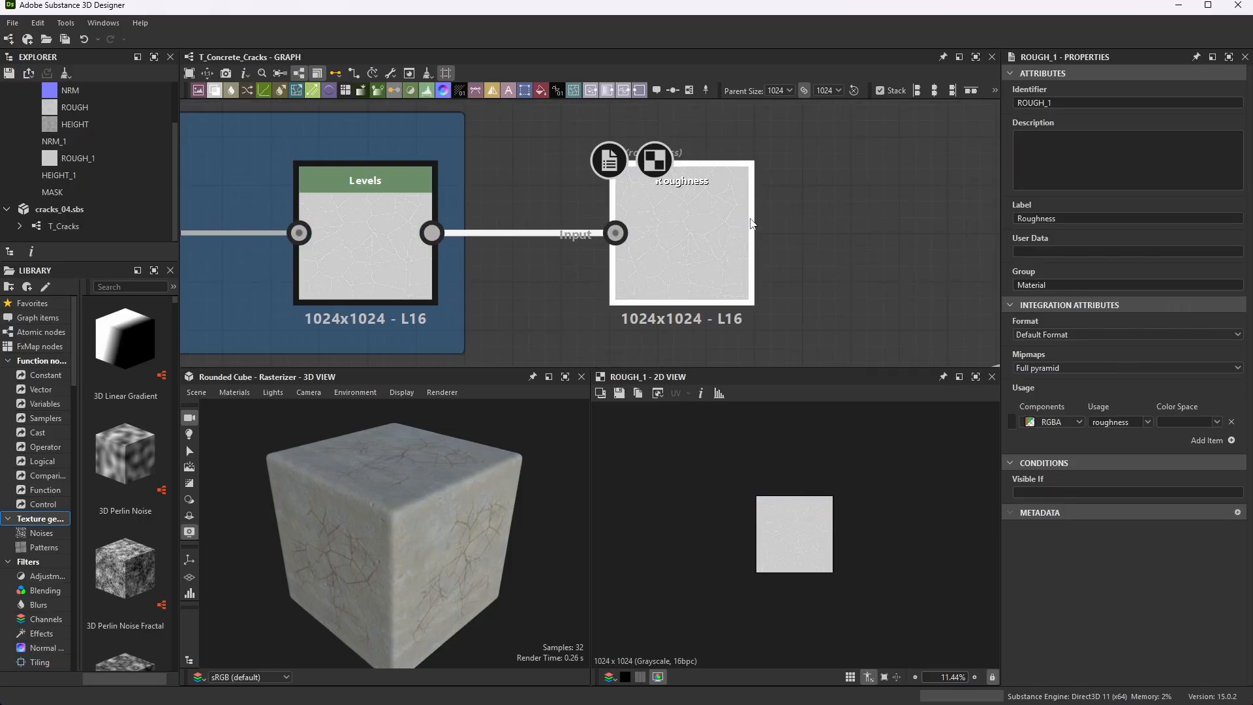
pyautogui.moveTo(431, 232); pyautogui.dragTo(931, 188)
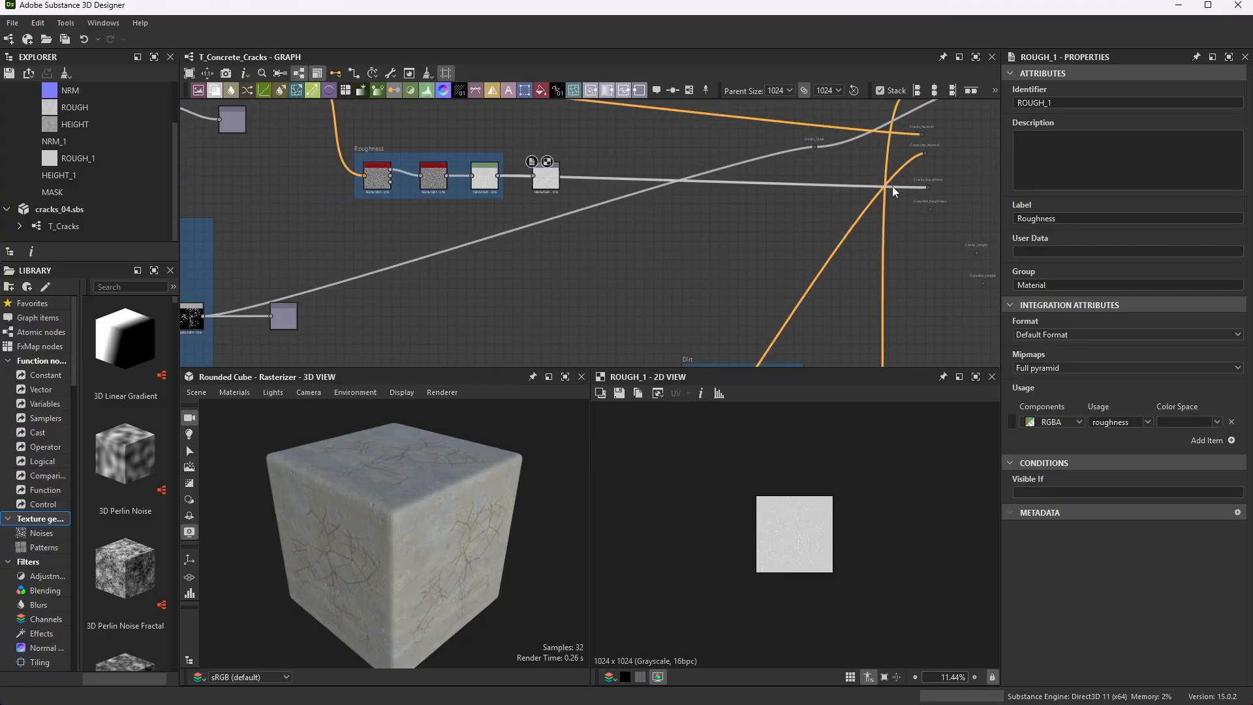
# - Connect the concrete graph's last Levels node, just before its Roughness output, to the Concrete_Roughness Dot
pyautogui.scroll(-5, 789, 209)
pyautogui.moveTo(747, 242); pyautogui.dragTo(723, 218, button='middle')
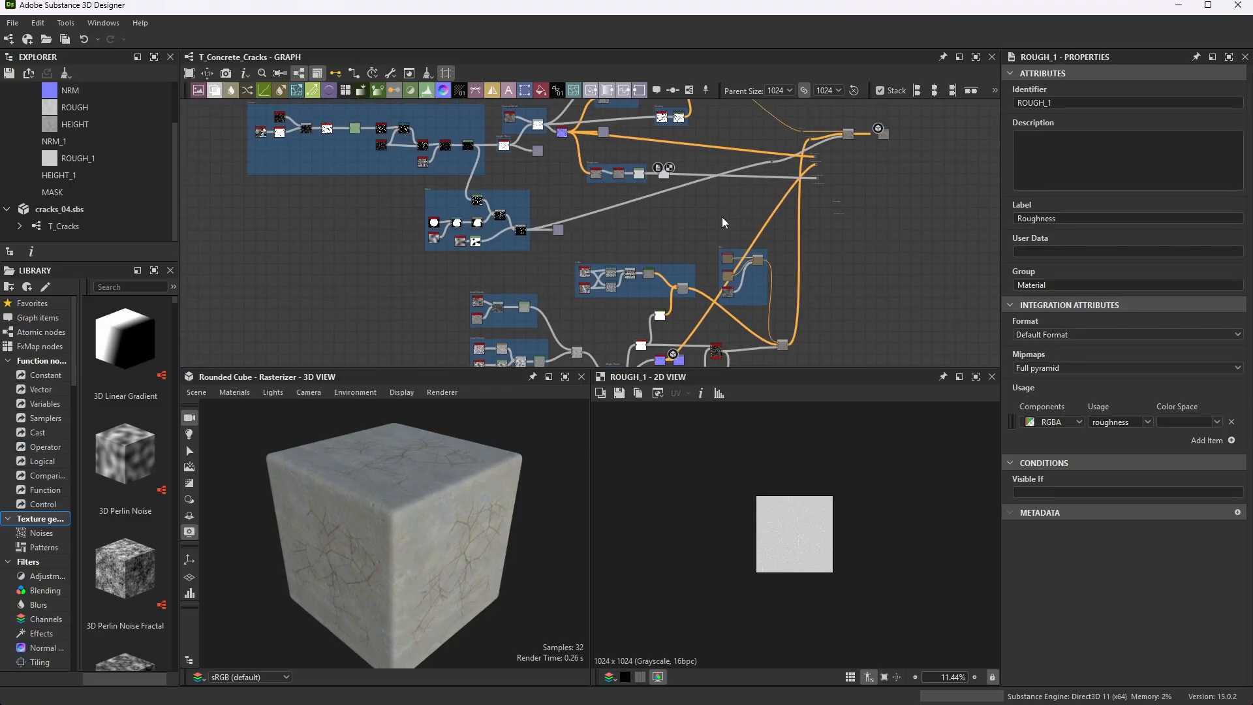
pyautogui.scroll(-1, 721, 222)
pyautogui.moveTo(695, 360); pyautogui.dragTo(713, 323, button='middle')
pyautogui.scroll(4, 725, 344)
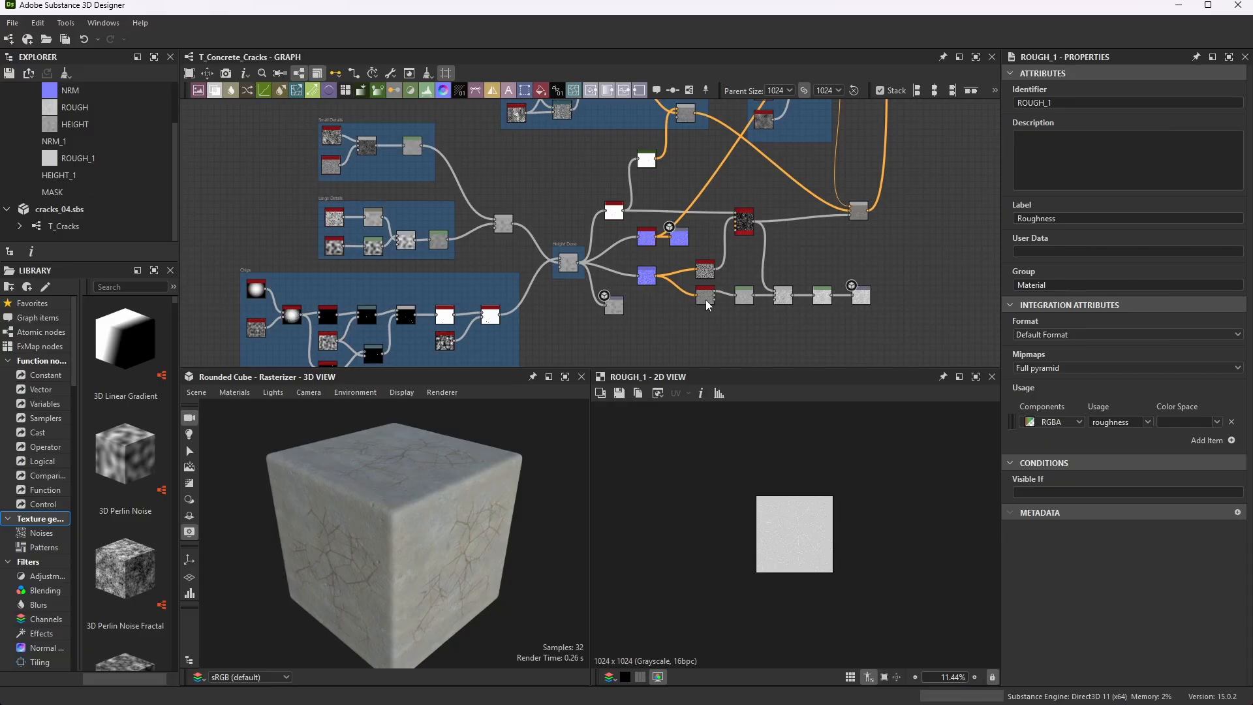
pyautogui.scroll(3, 895, 336)
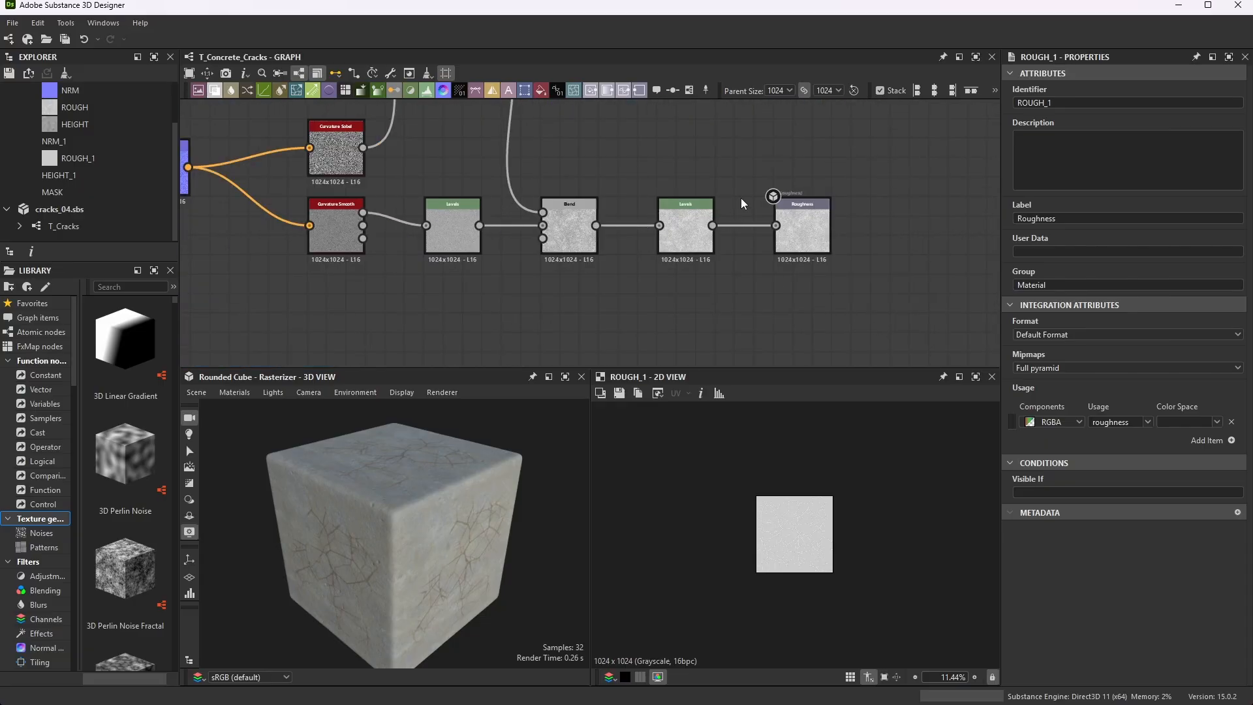
pyautogui.scroll(3, 772, 202)
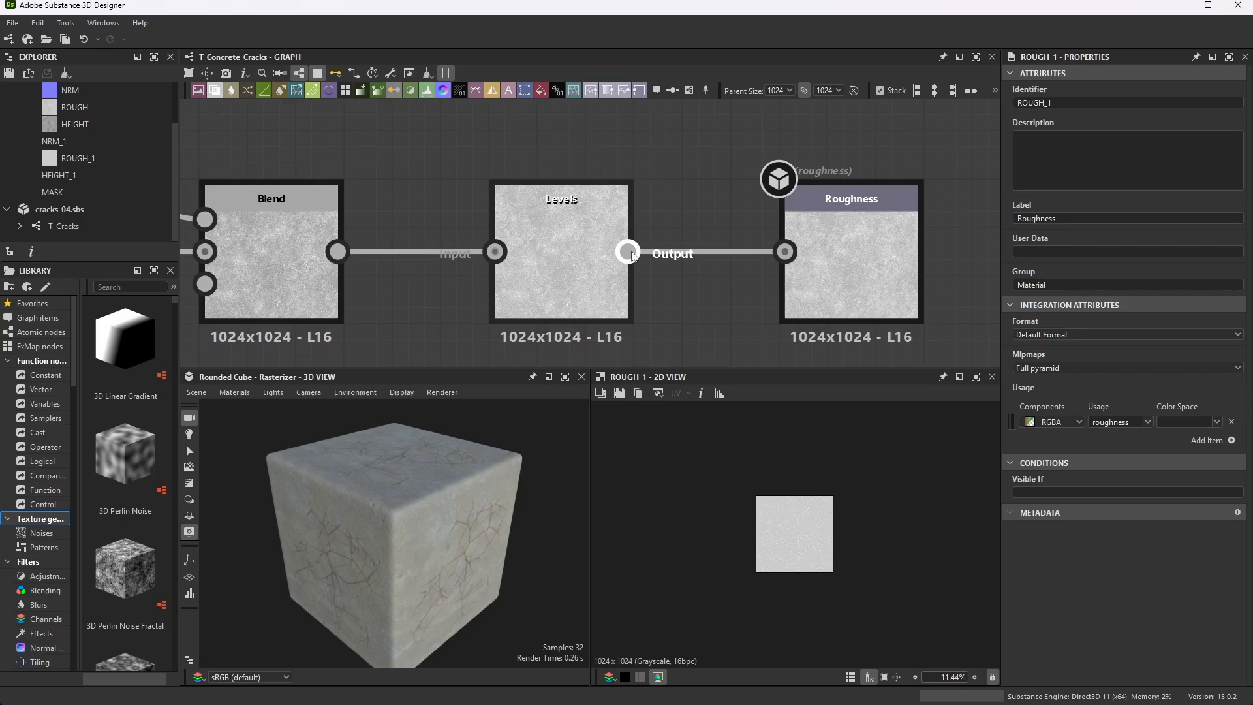
pyautogui.scroll(-5, 750, 140)
pyautogui.moveTo(738, 162); pyautogui.dragTo(855, 158)
pyautogui.scroll(-7, 836, 229)
pyautogui.scroll(-3, 845, 174)
pyautogui.scroll(9, 844, 135)
pyautogui.scroll(5, 849, 162)
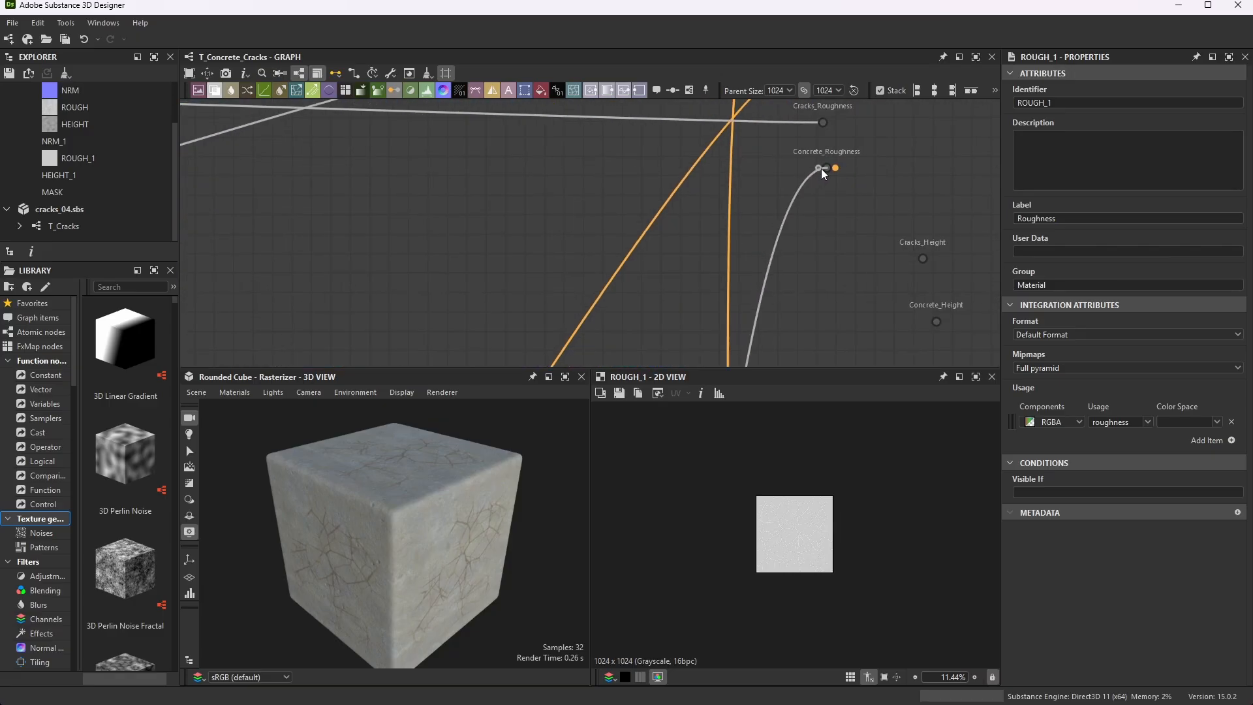
pyautogui.scroll(-6, 820, 191)
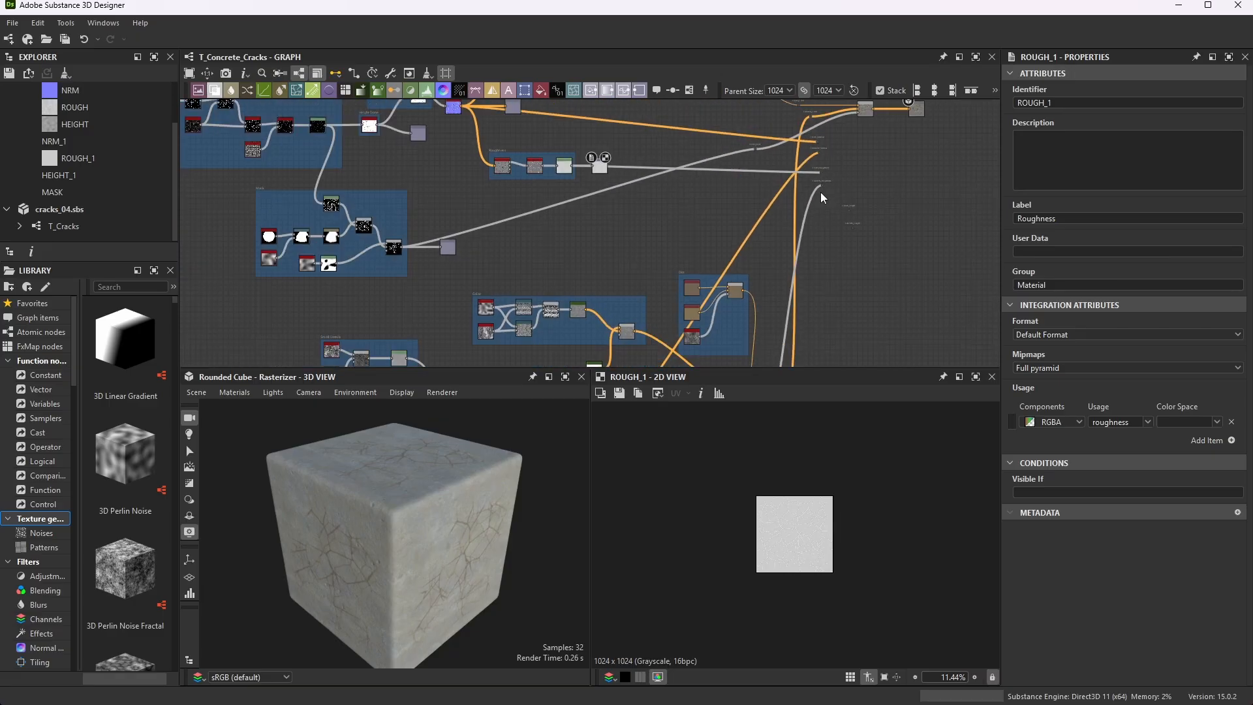
# - Preview the cracks Height output and connect the Invert Grayscale node in the Height Done frame to the Cracks_Height Dot
pyautogui.scroll(8, 817, 177)
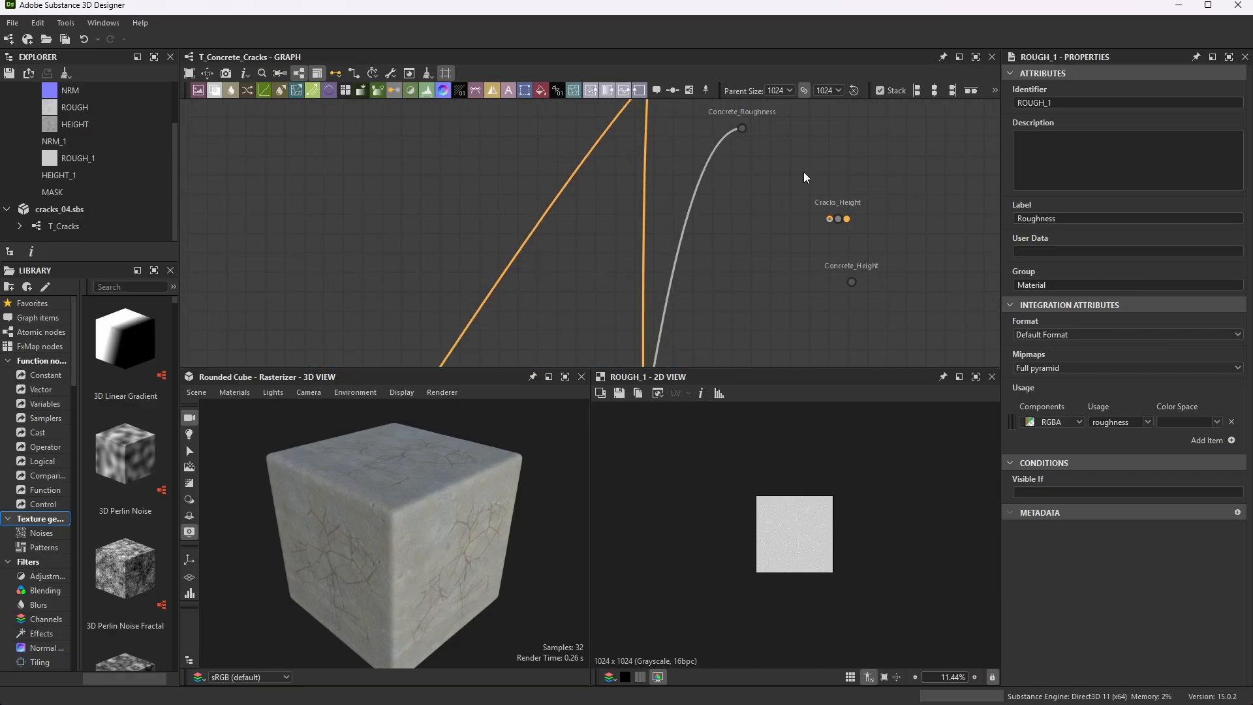
pyautogui.scroll(-8, 761, 186)
pyautogui.scroll(3, 496, 130)
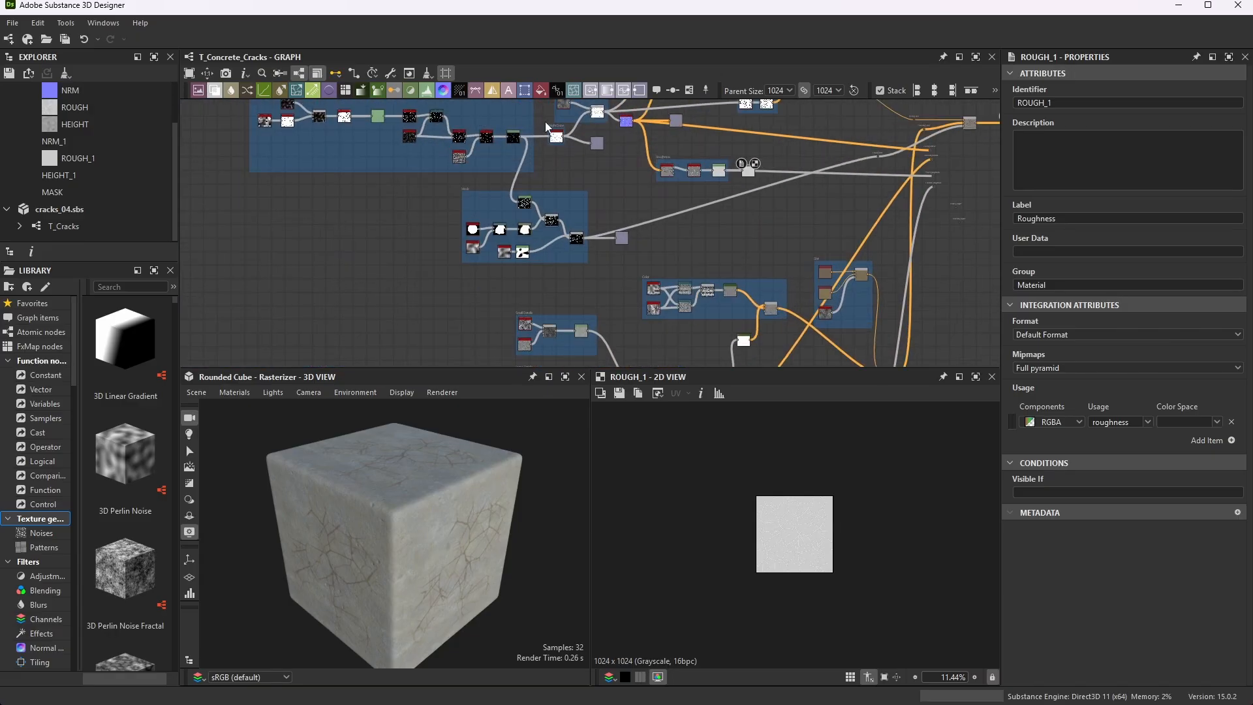
pyautogui.scroll(8, 546, 122)
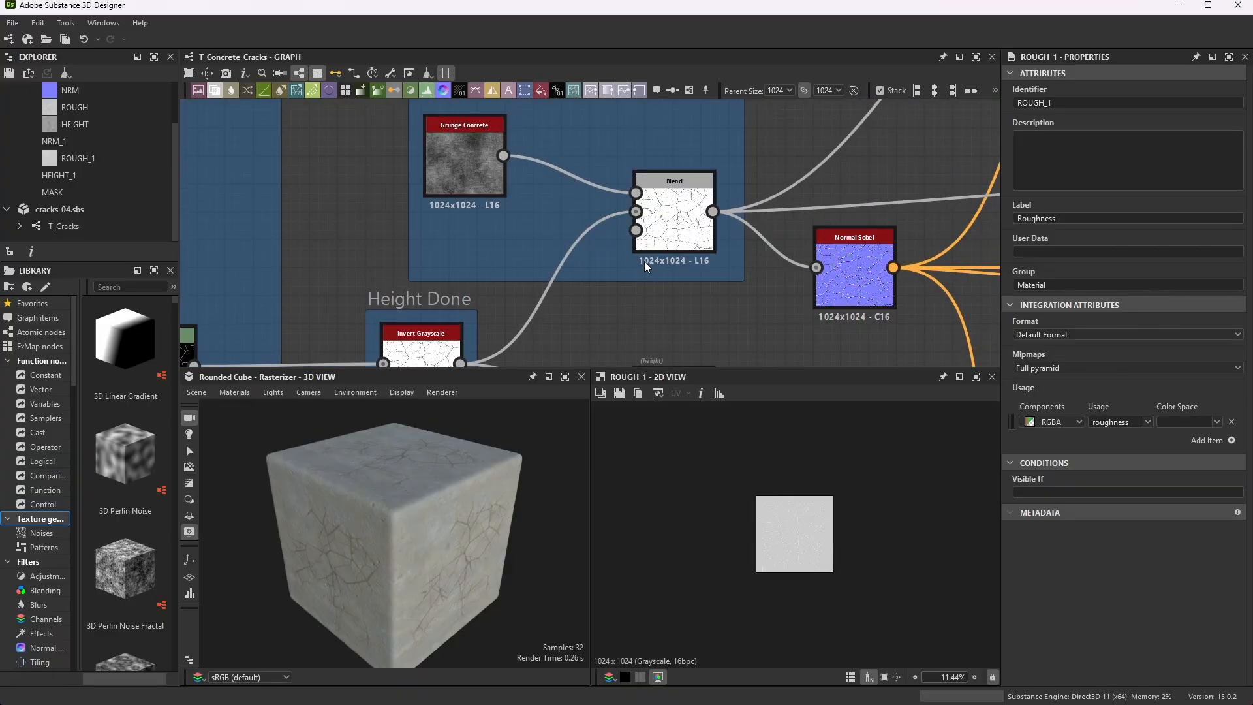
pyautogui.scroll(-4, 645, 266)
pyautogui.scroll(5, 592, 224)
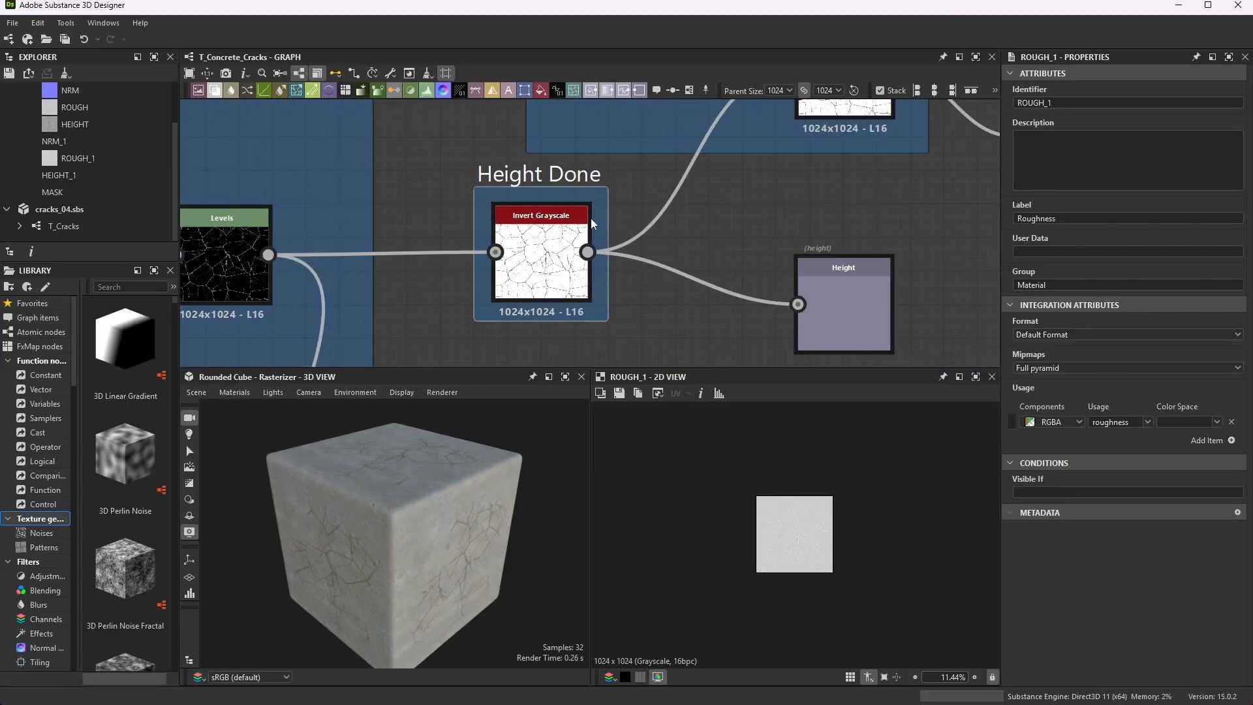
pyautogui.click(863, 317)
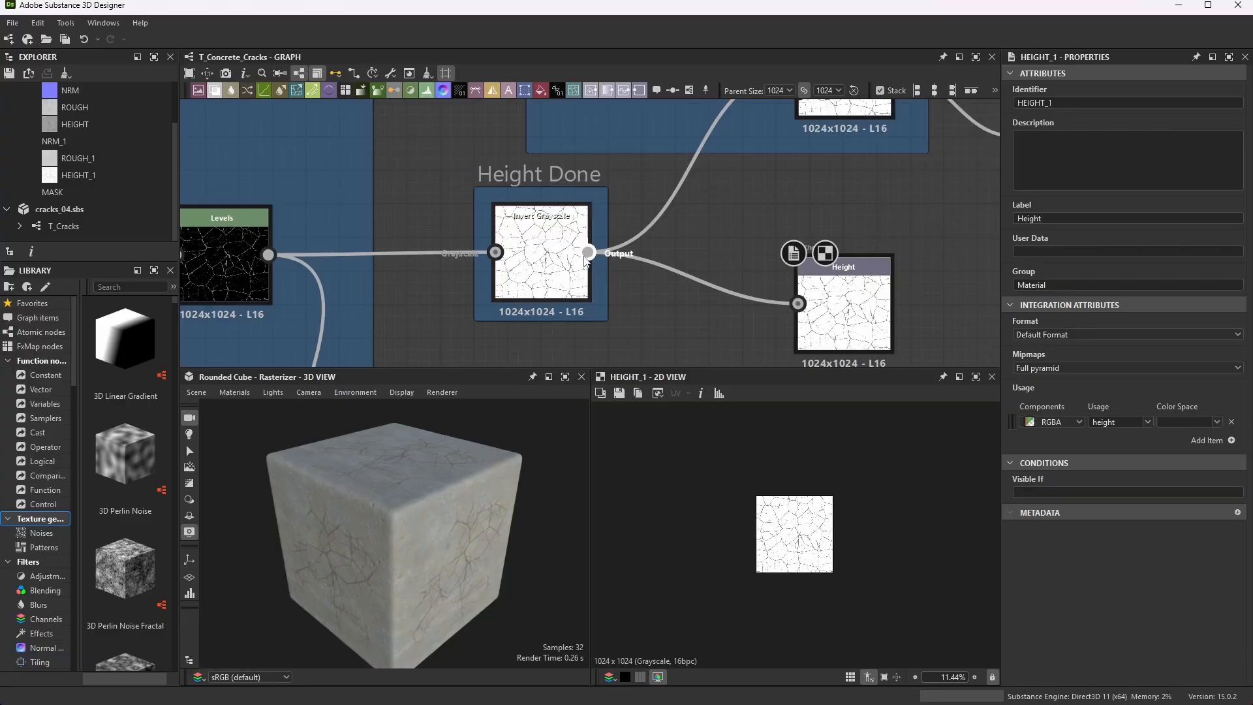
pyautogui.moveTo(586, 254); pyautogui.dragTo(768, 205)
pyautogui.scroll(-5, 842, 261)
pyautogui.scroll(-5, 844, 272)
pyautogui.scroll(8, 863, 276)
pyautogui.scroll(-5, 830, 176)
pyautogui.scroll(4, 908, 266)
# - Connect the Blend node in the concrete graph's Height Done frame to the Concrete_Height Dot
pyautogui.scroll(-5, 769, 195)
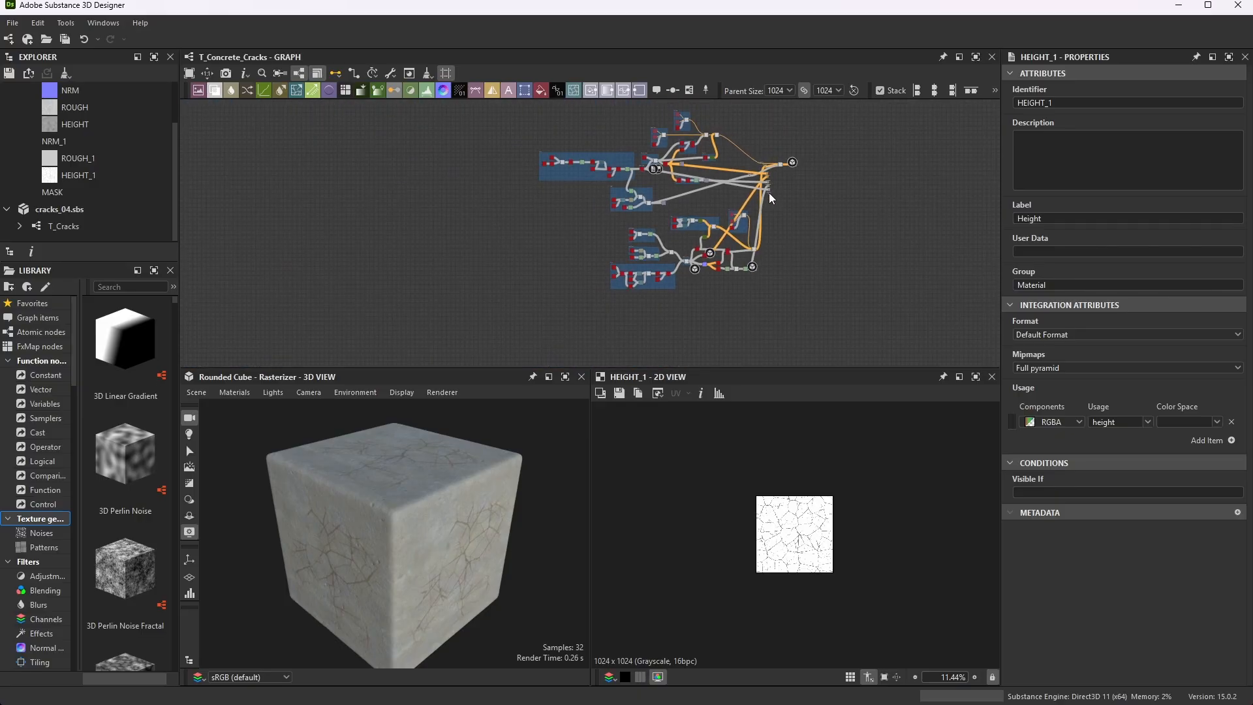
pyautogui.scroll(5, 689, 265)
pyautogui.moveTo(689, 265); pyautogui.dragTo(709, 277, button='middle')
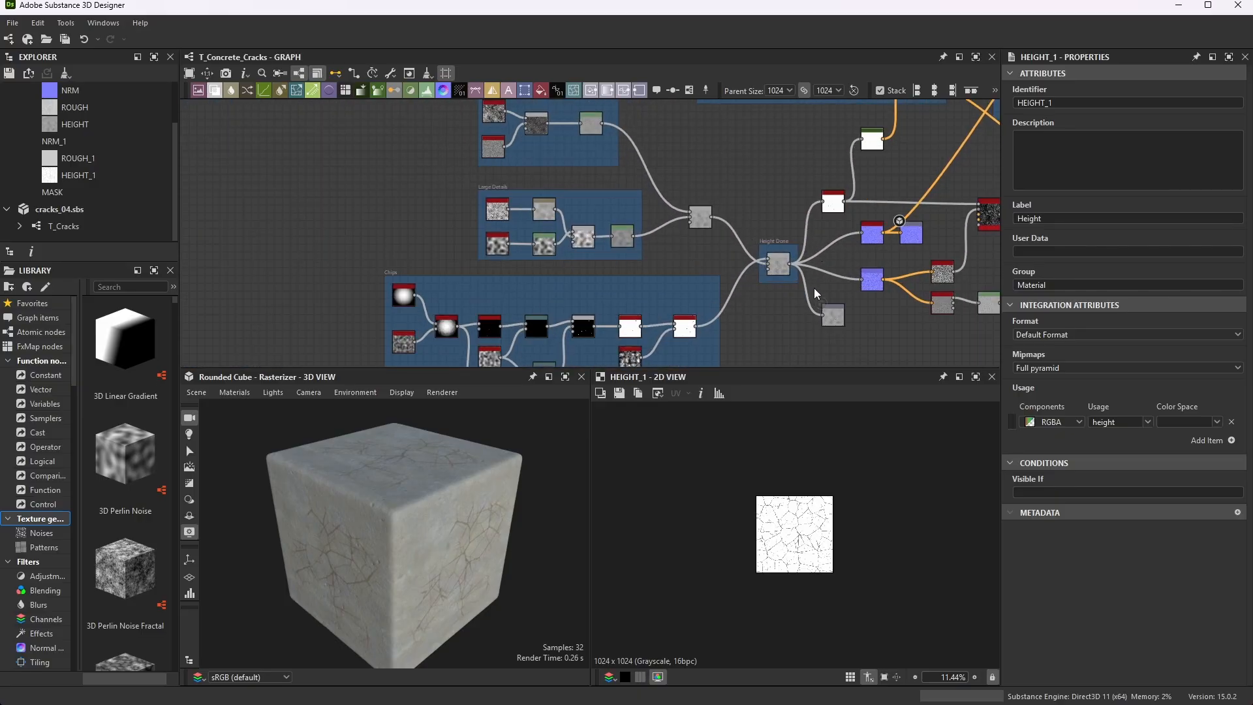
pyautogui.scroll(3, 879, 273)
pyautogui.scroll(2, 694, 246)
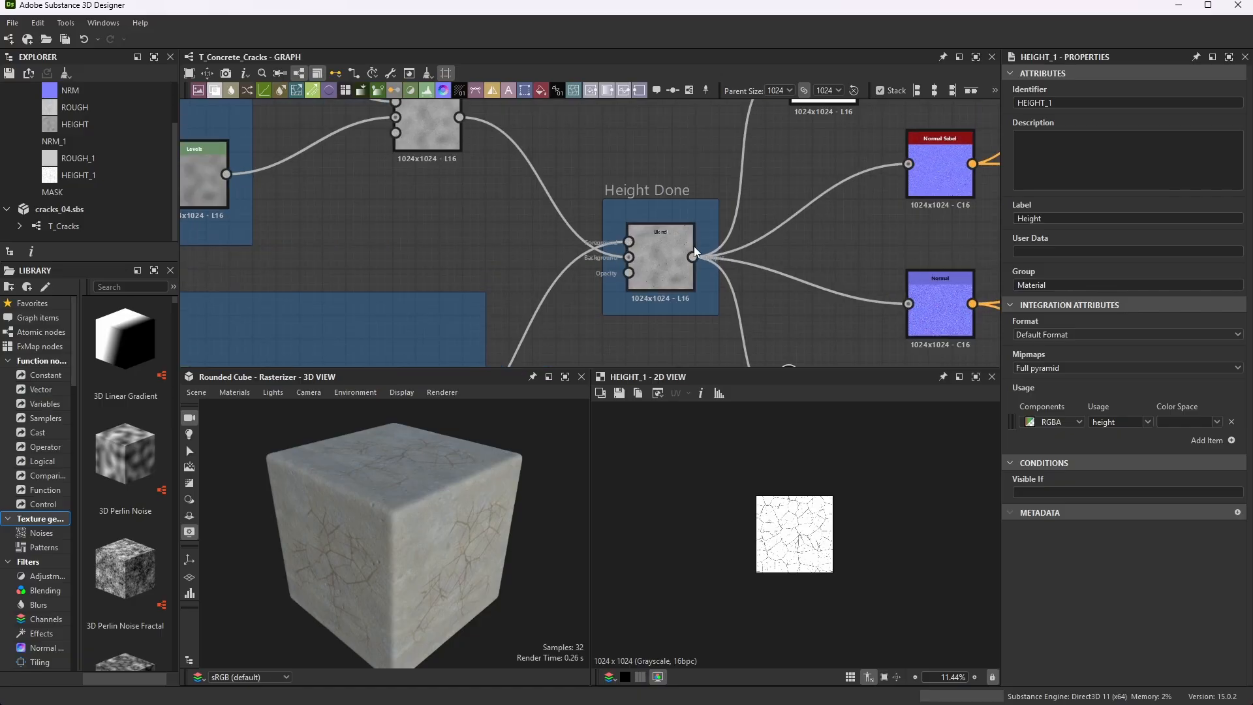
pyautogui.scroll(-3, 571, 189)
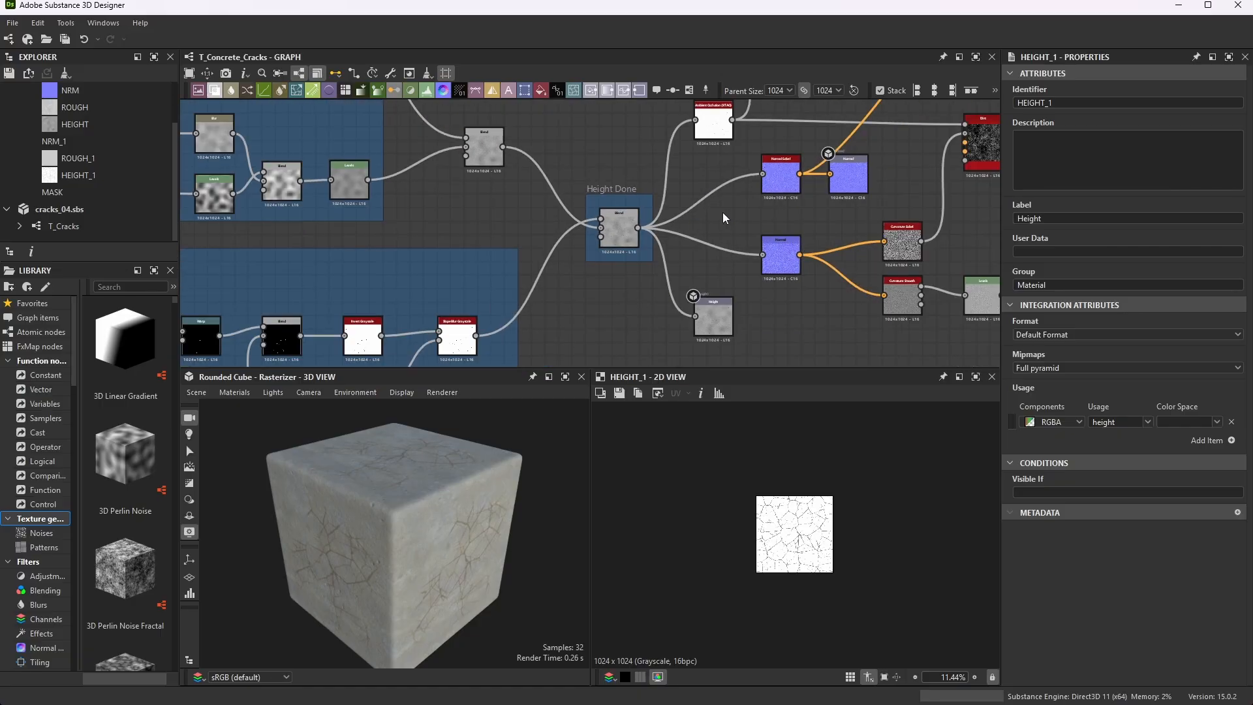
pyautogui.scroll(2, 750, 363)
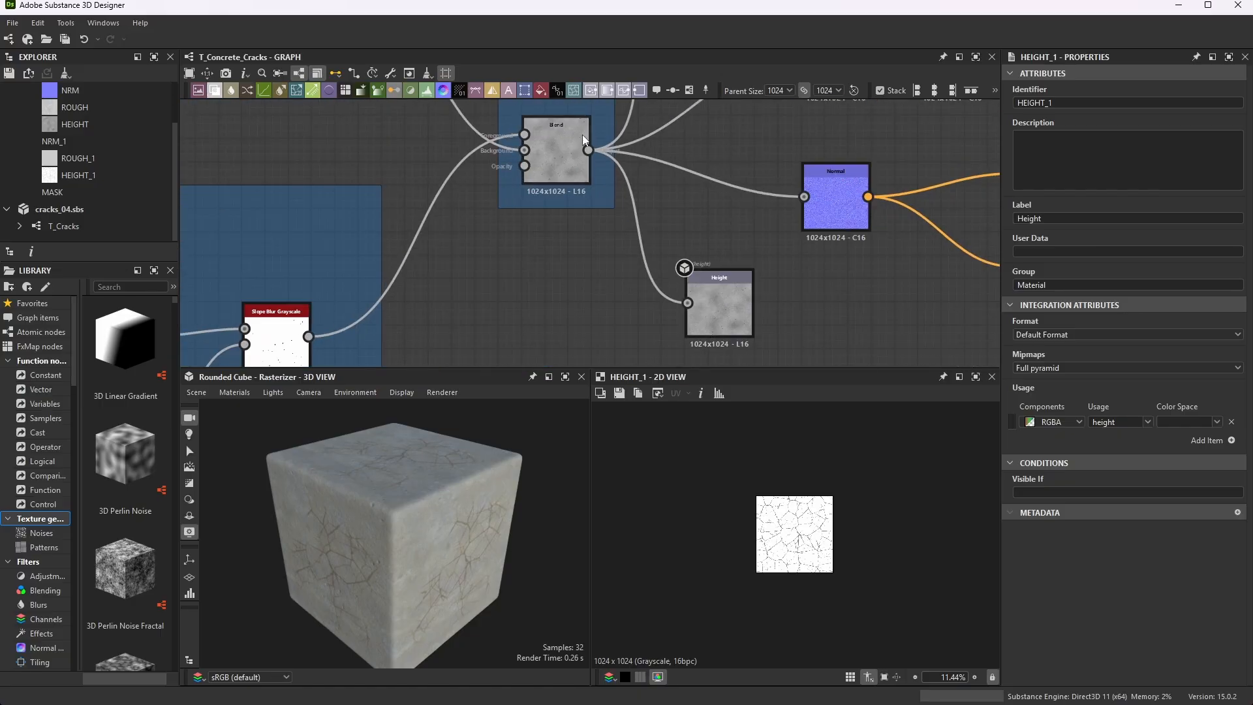
pyautogui.scroll(1, 584, 119)
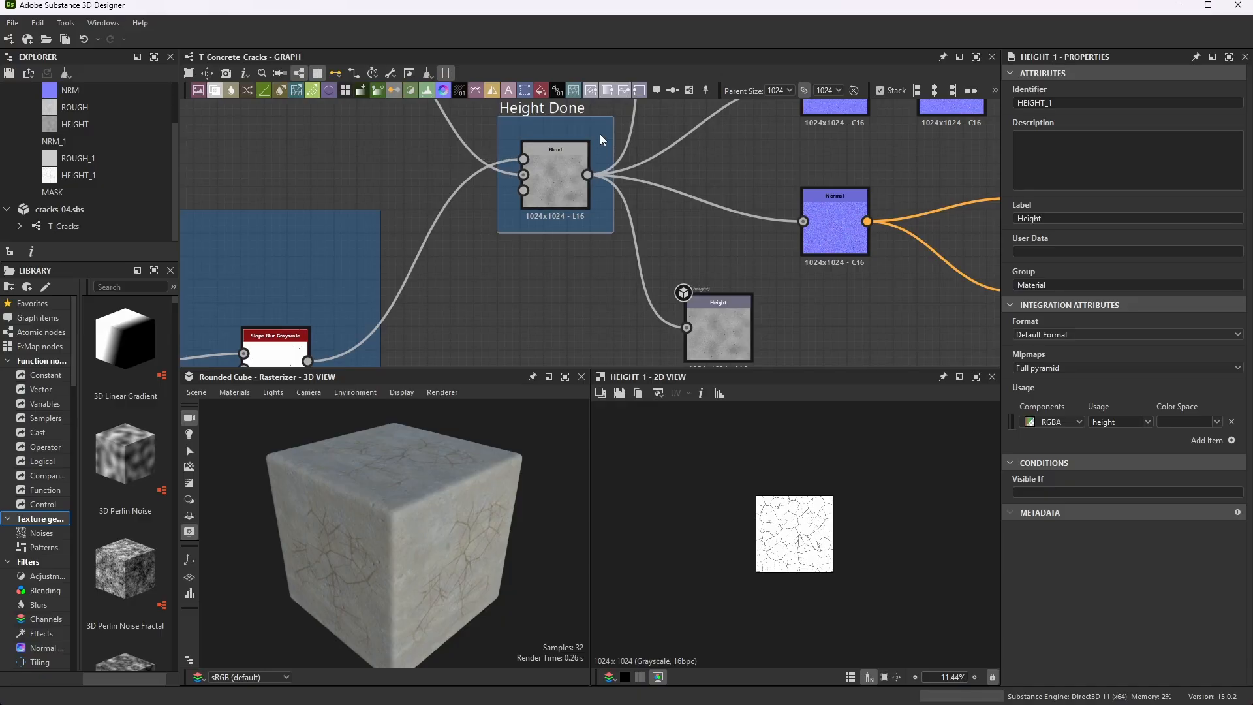
pyautogui.scroll(-5, 515, 157)
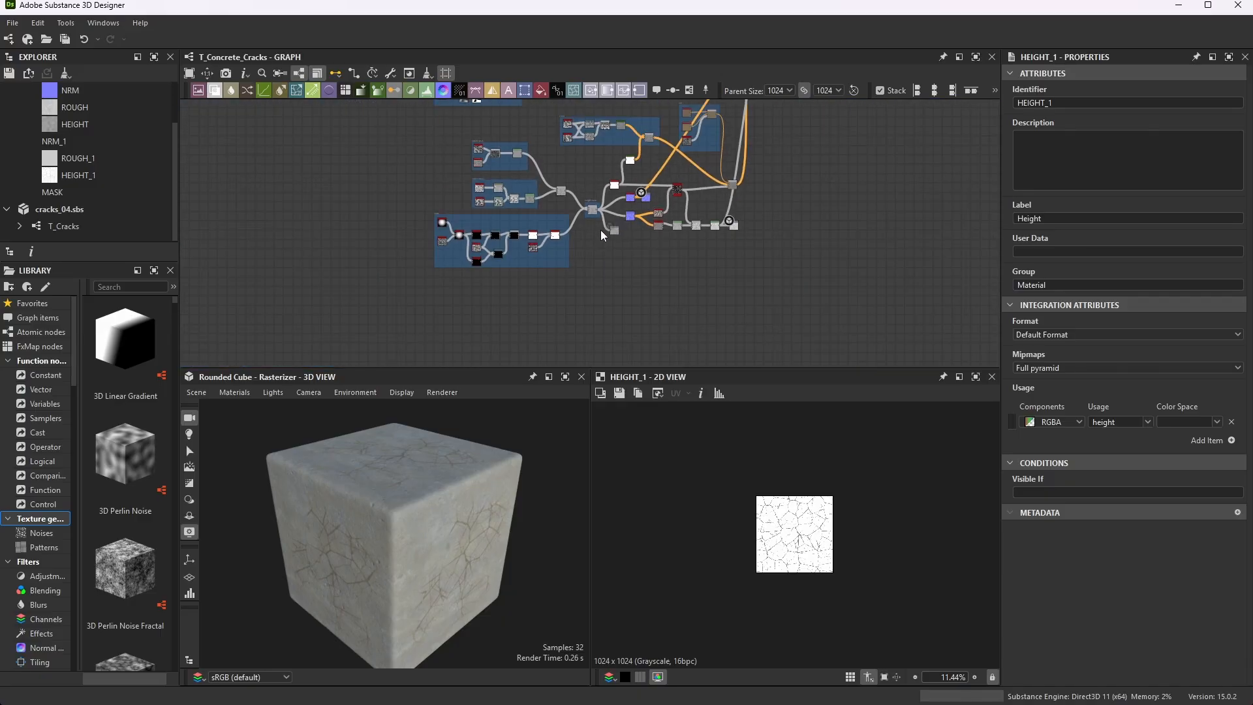
pyautogui.scroll(1, 600, 230)
pyautogui.scroll(2, 602, 237)
pyautogui.moveTo(592, 227); pyautogui.dragTo(686, 210)
pyautogui.scroll(-4, 686, 180)
pyautogui.scroll(5, 706, 140)
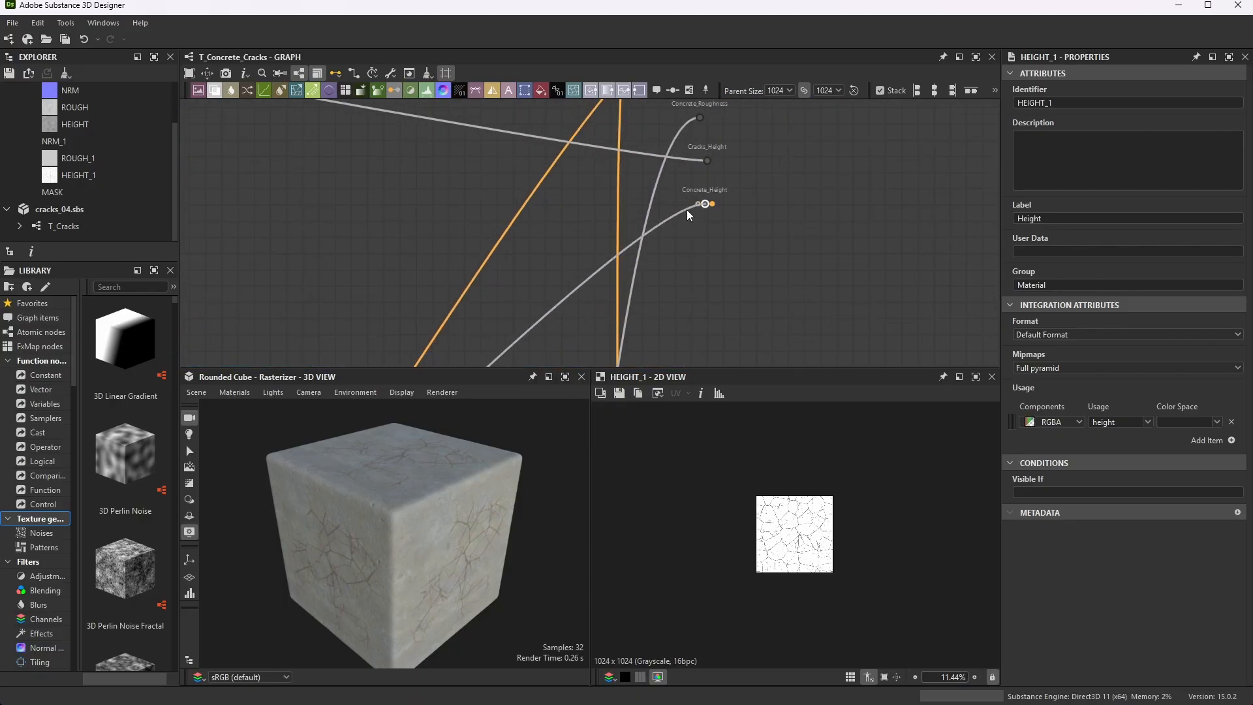
pyautogui.click(691, 207)
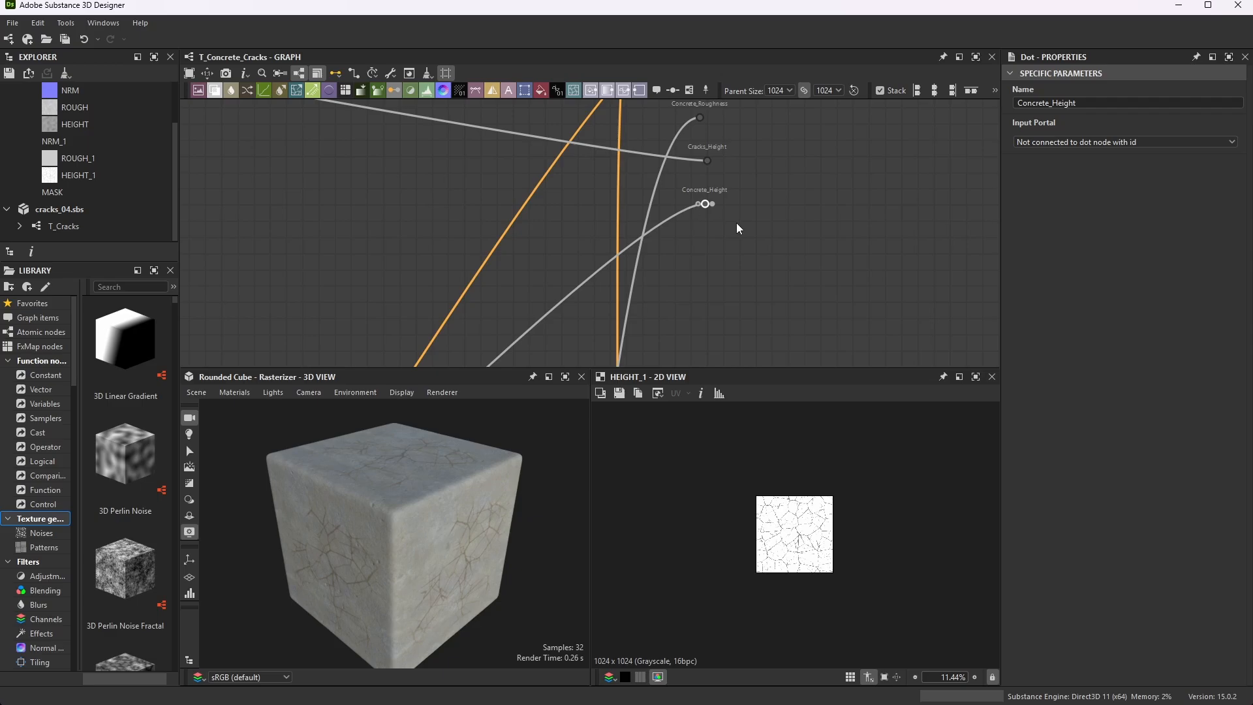
# - Save all open packages
pyautogui.scroll(-3, 736, 222)
pyautogui.scroll(-5, 721, 213)
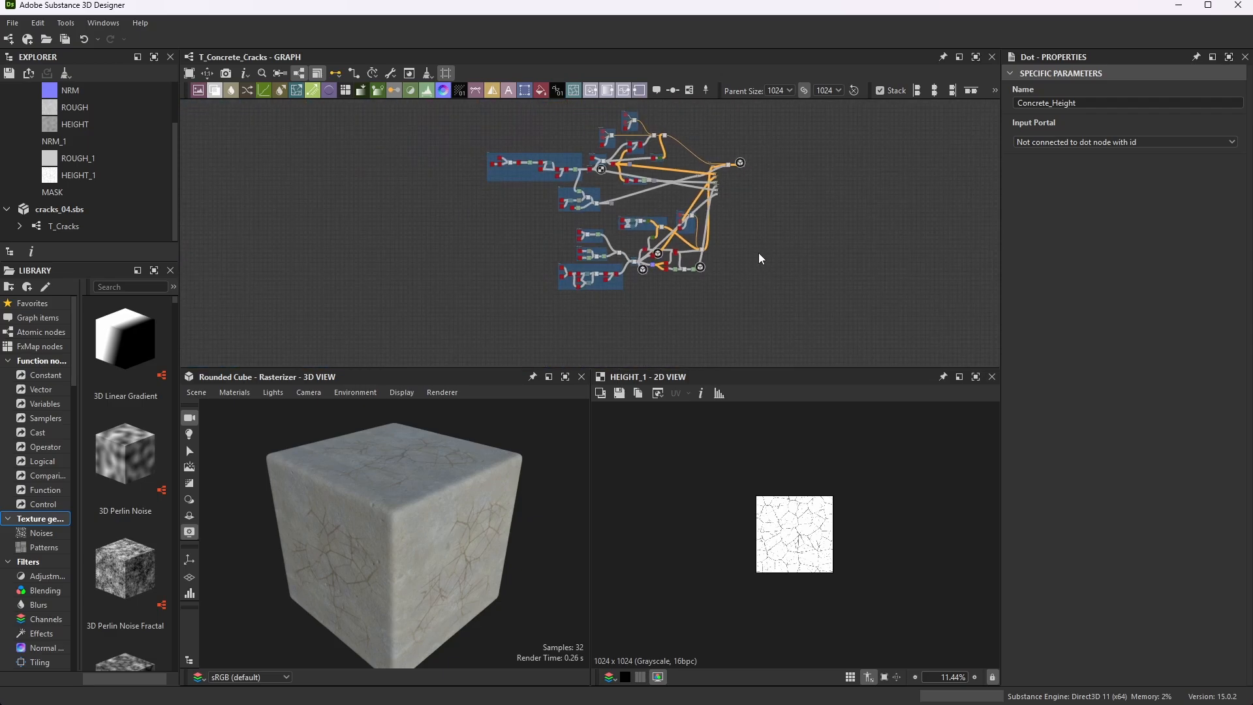
pyautogui.scroll(4, 726, 178)
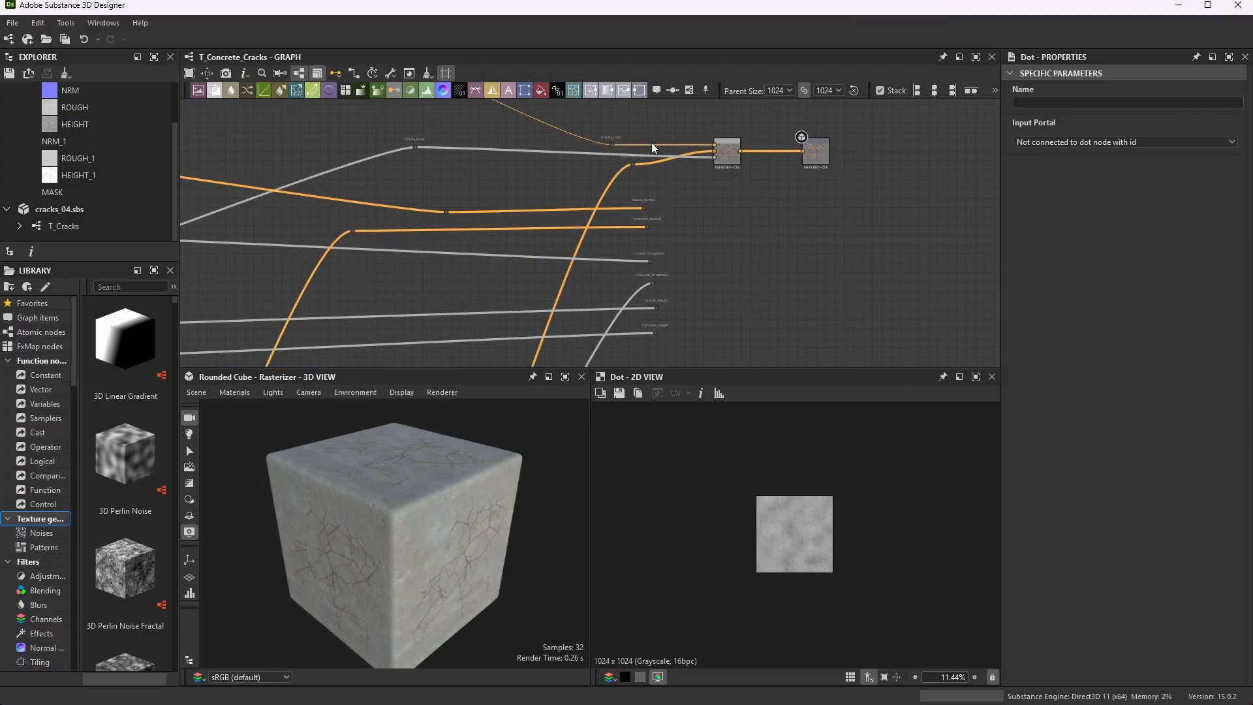
pyautogui.scroll(-6, 652, 140)
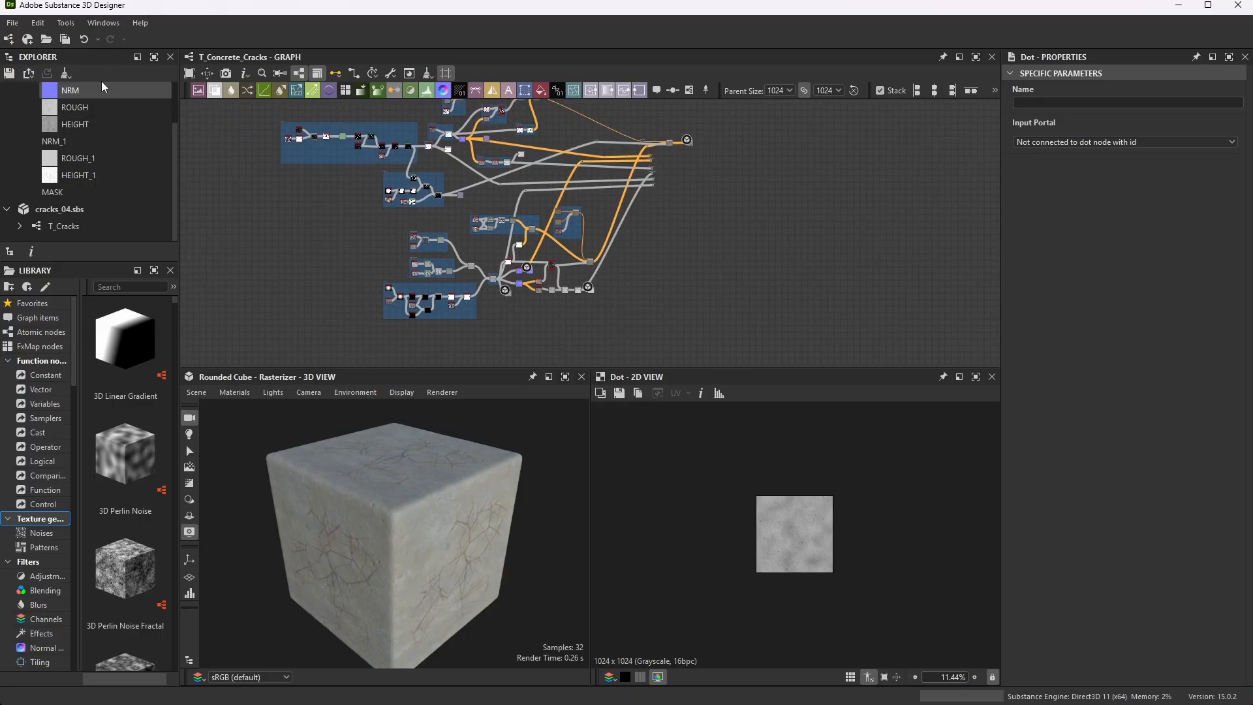
pyautogui.scroll(1, 94, 123)
pyautogui.click(12, 23)
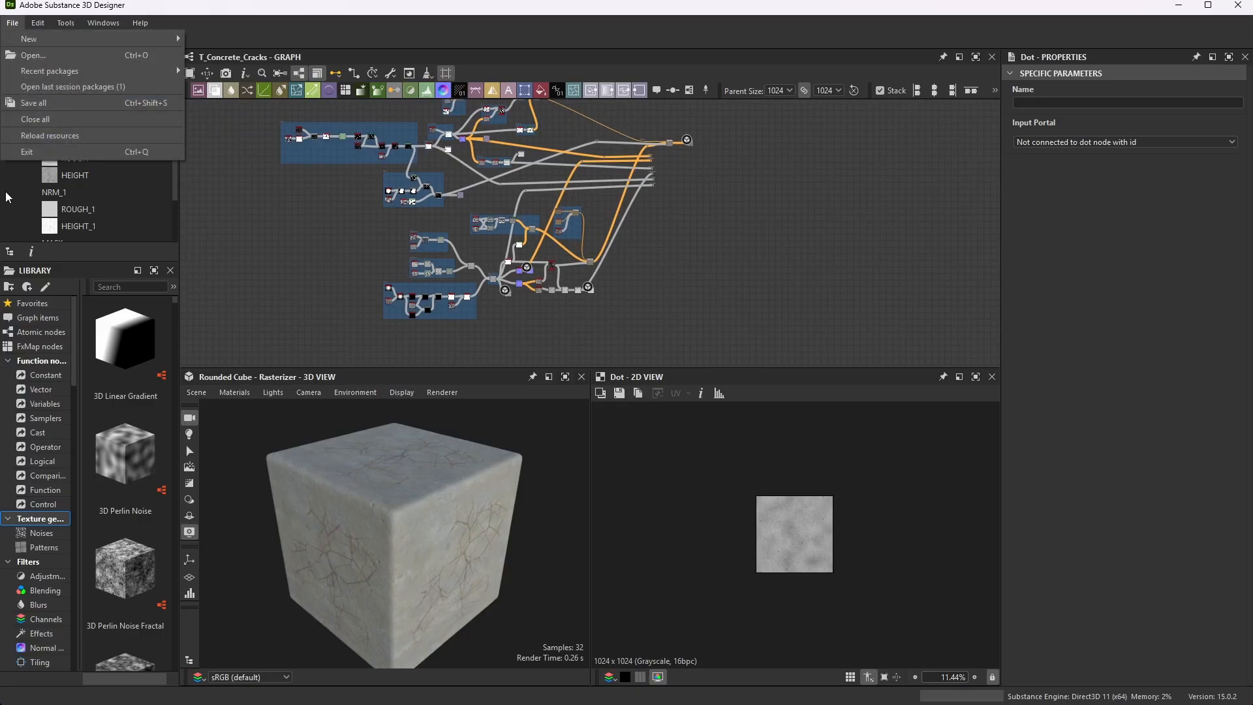
pyautogui.click(43, 104)
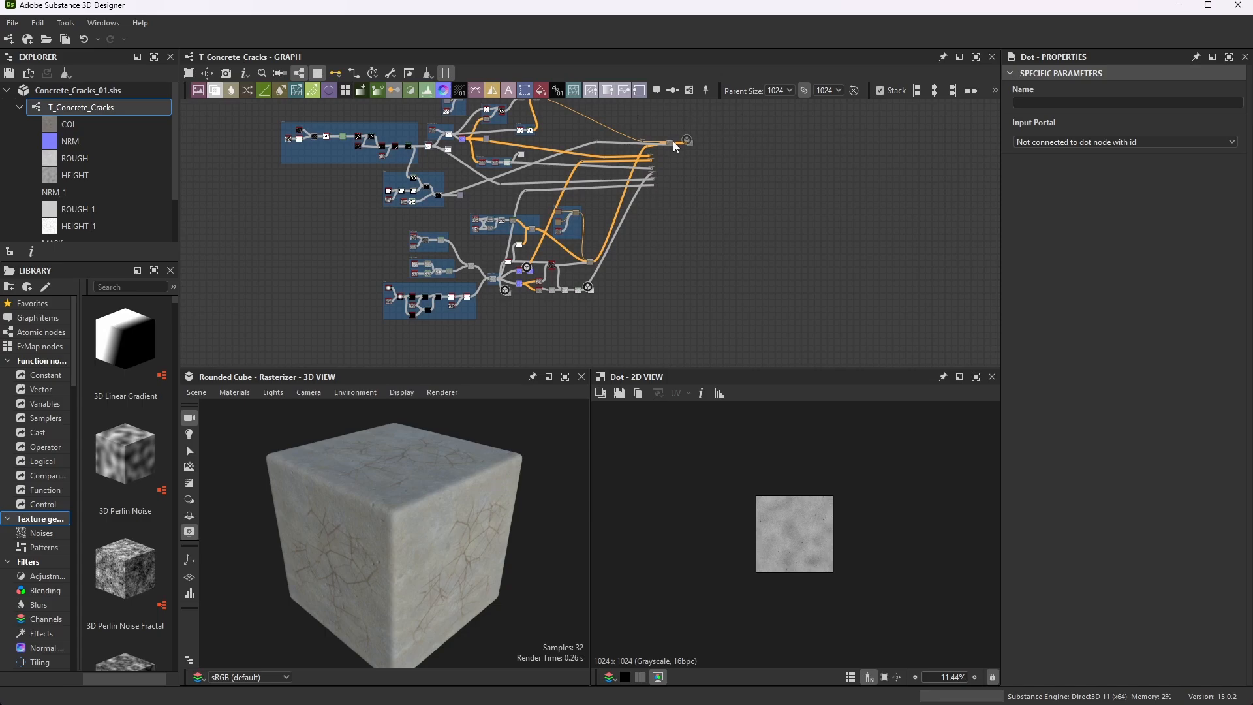
# - Add a Blend node beneath the base color Blend, beside the Cracks_Normal and Croncrete_Normal Dots
pyautogui.scroll(5, 672, 142)
pyautogui.scroll(3, 816, 165)
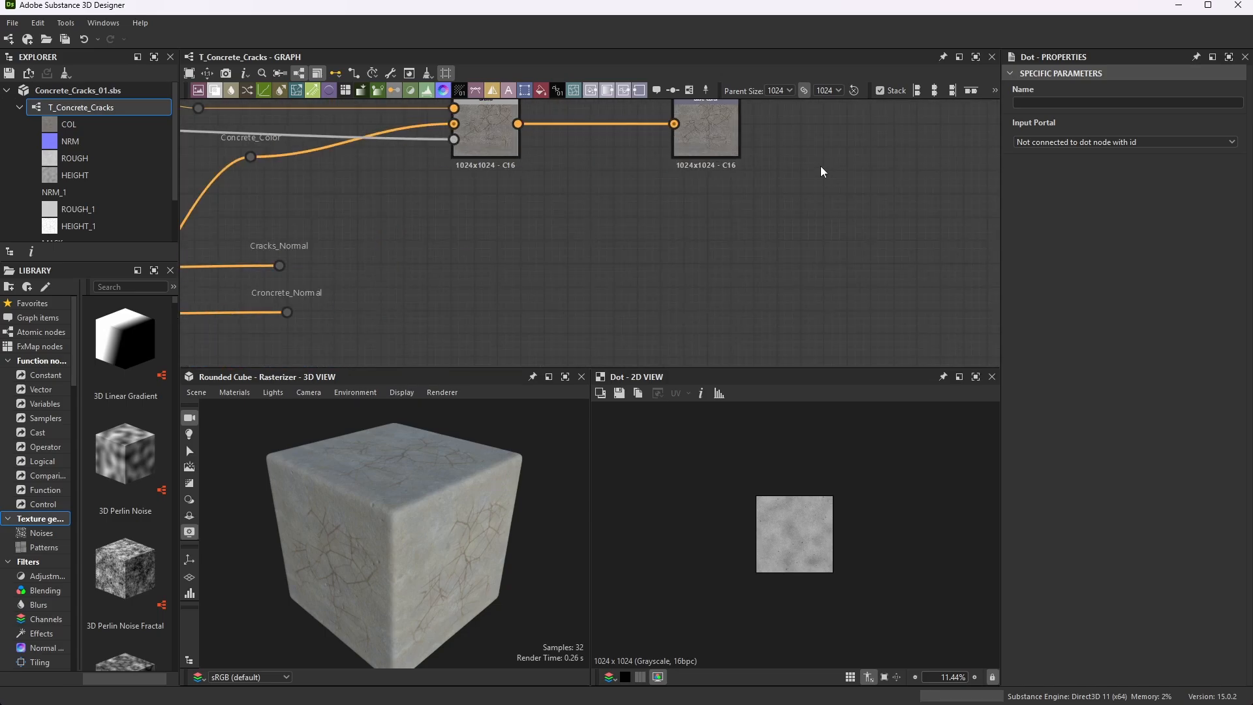
pyautogui.scroll(-3, 630, 197)
pyautogui.scroll(3, 597, 202)
pyautogui.scroll(-5, 675, 156)
pyautogui.scroll(4, 590, 244)
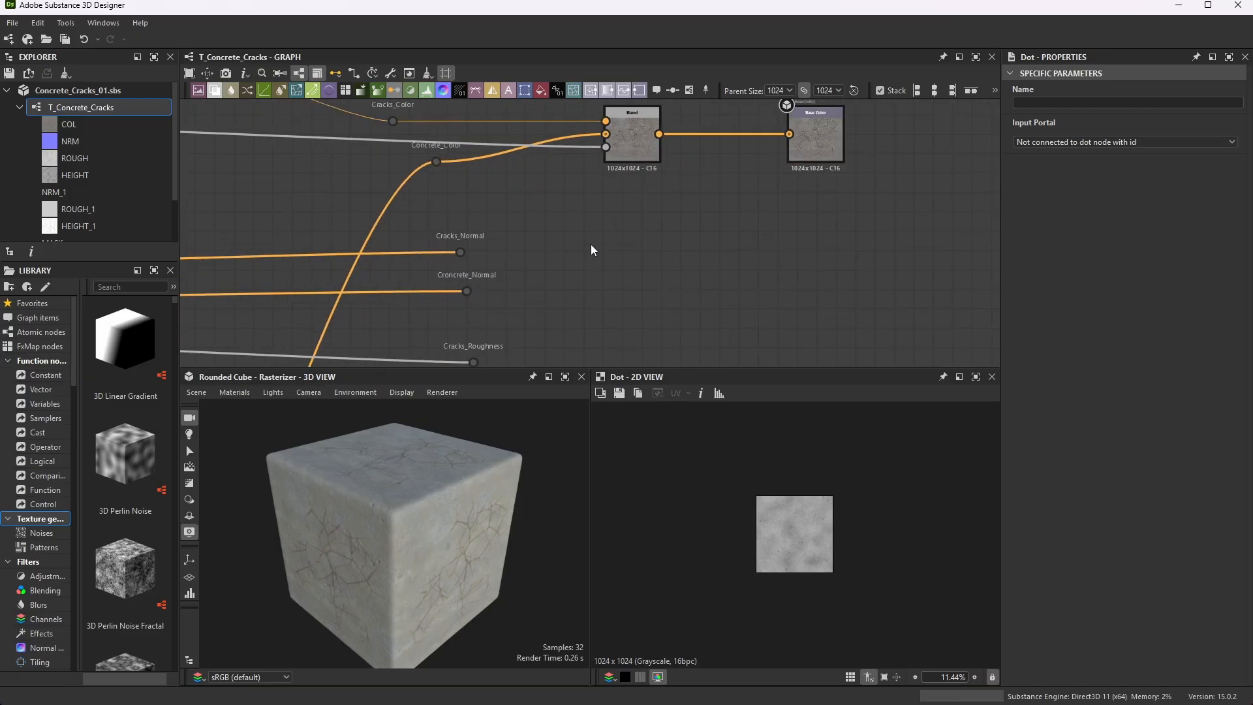
pyautogui.press('space')
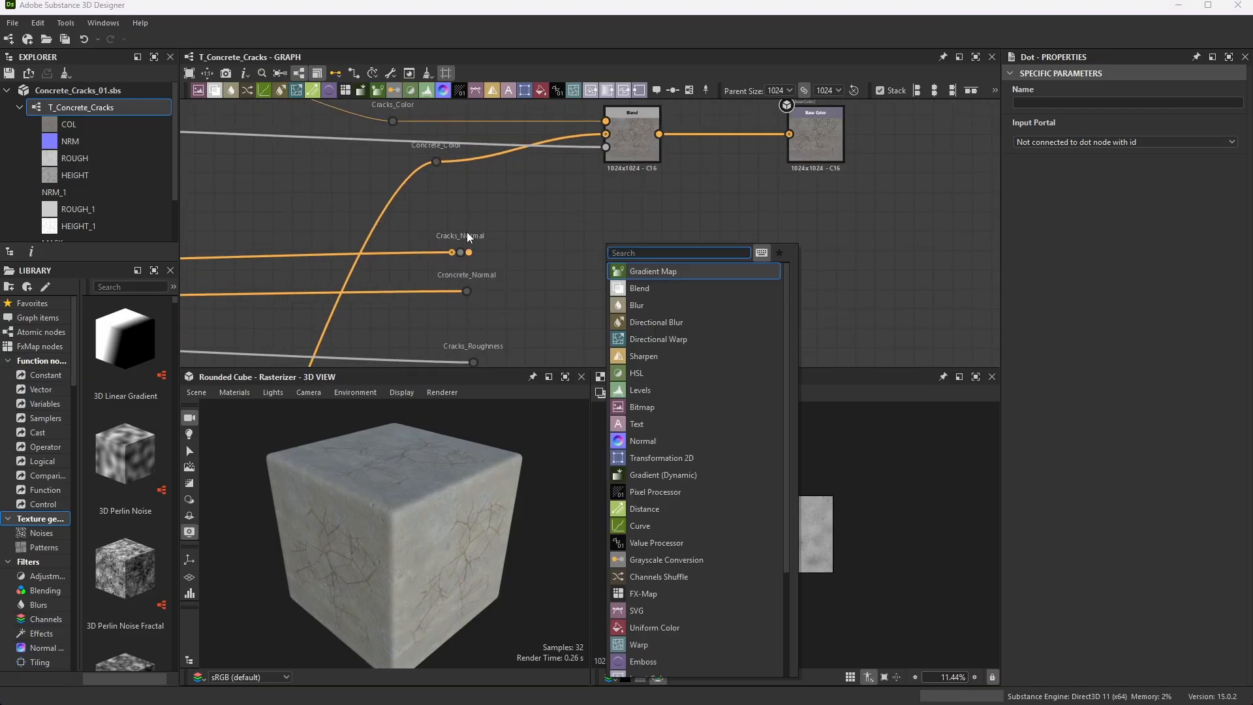
pyautogui.click(620, 288)
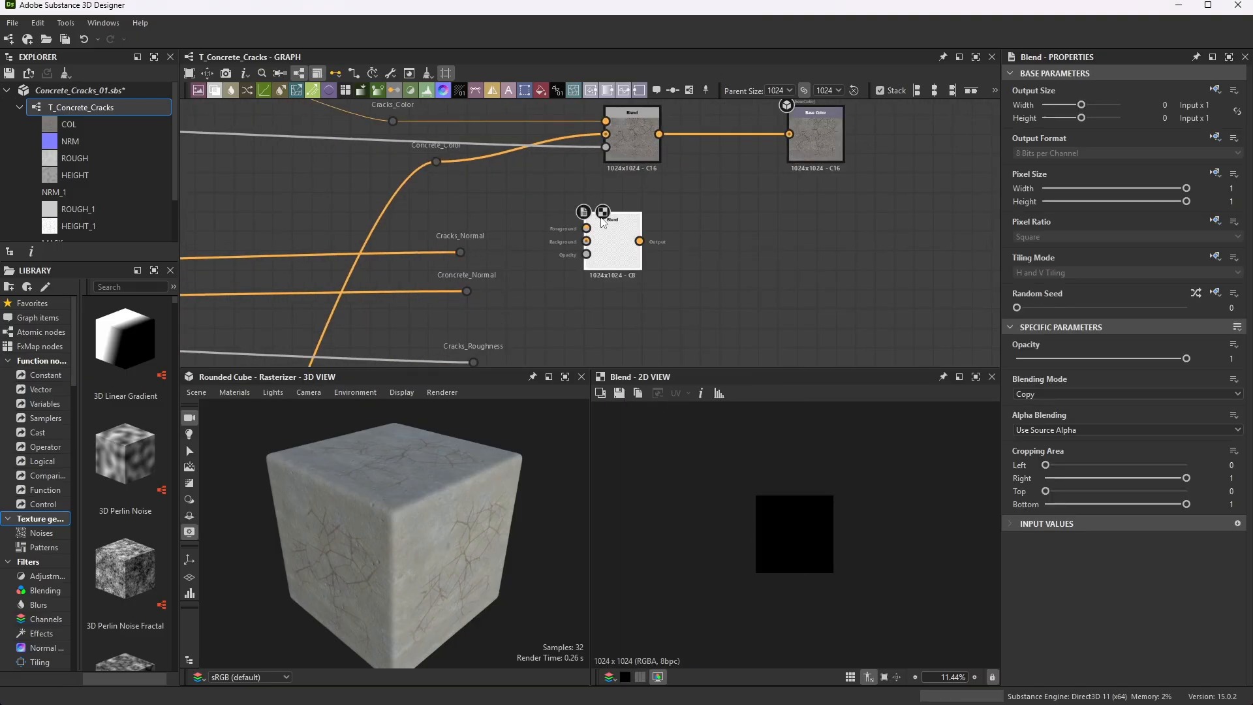
pyautogui.moveTo(614, 231); pyautogui.dragTo(634, 251)
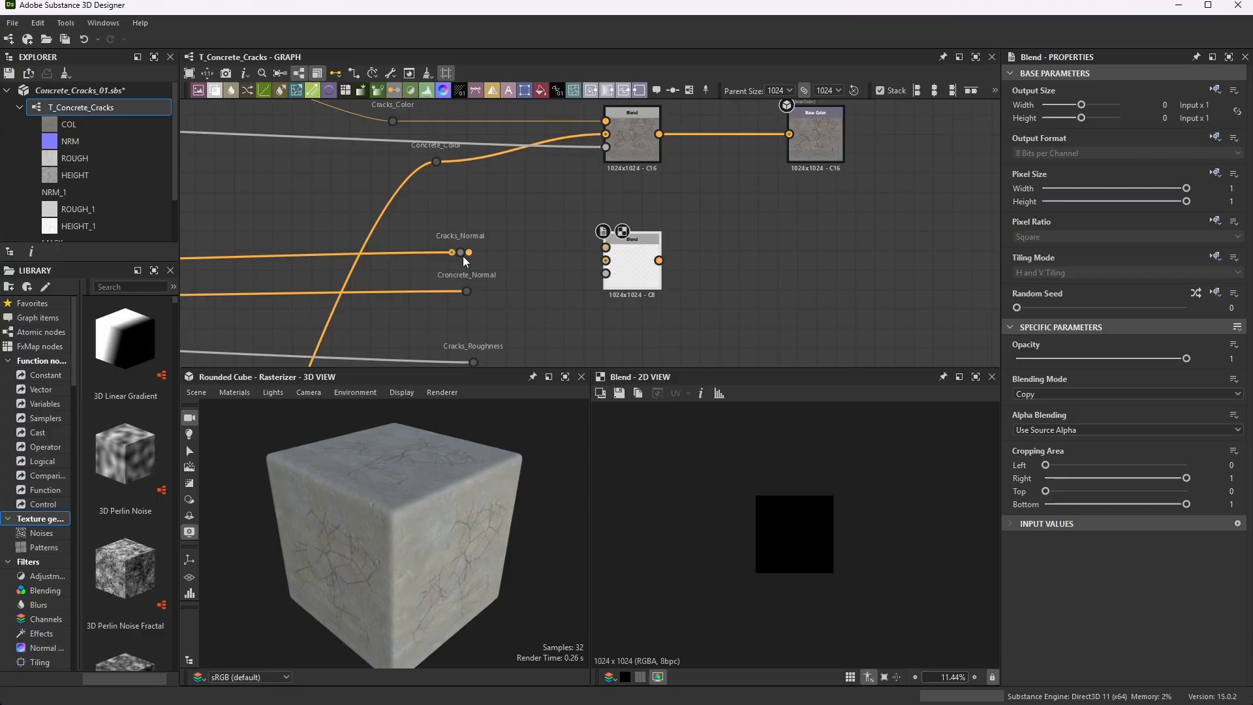
# - Wire Cracks_Normal to the new Blend's foreground, Croncrete_Normal to its background and the cracks mask Dot to its opacity
pyautogui.moveTo(464, 254); pyautogui.dragTo(606, 247)
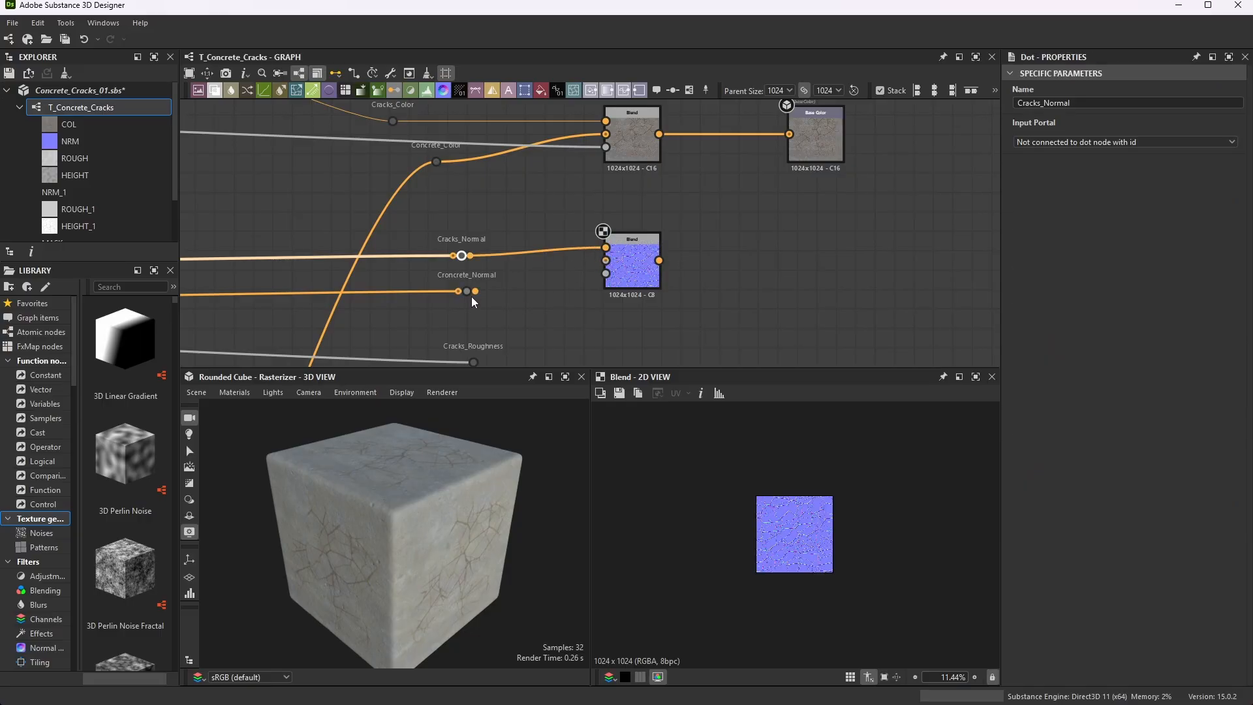
pyautogui.moveTo(483, 292); pyautogui.dragTo(606, 260)
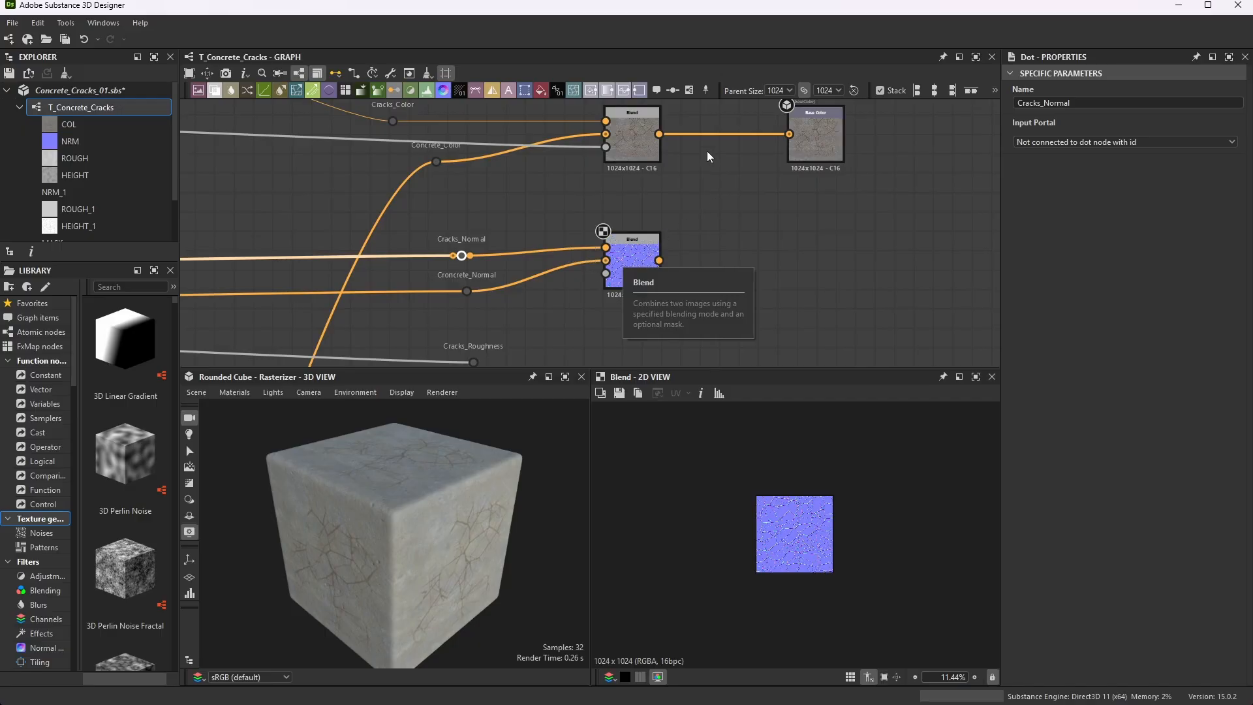
pyautogui.scroll(-2, 643, 197)
pyautogui.scroll(-3, 587, 249)
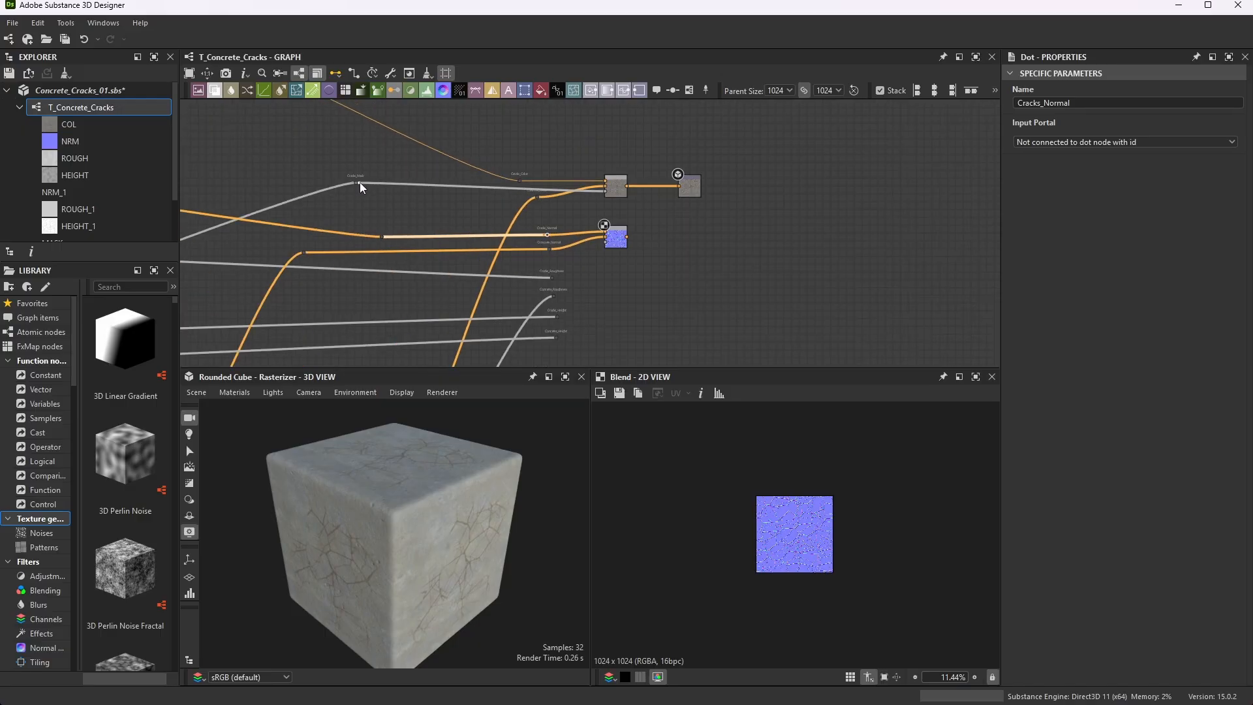
pyautogui.moveTo(359, 182); pyautogui.dragTo(613, 247)
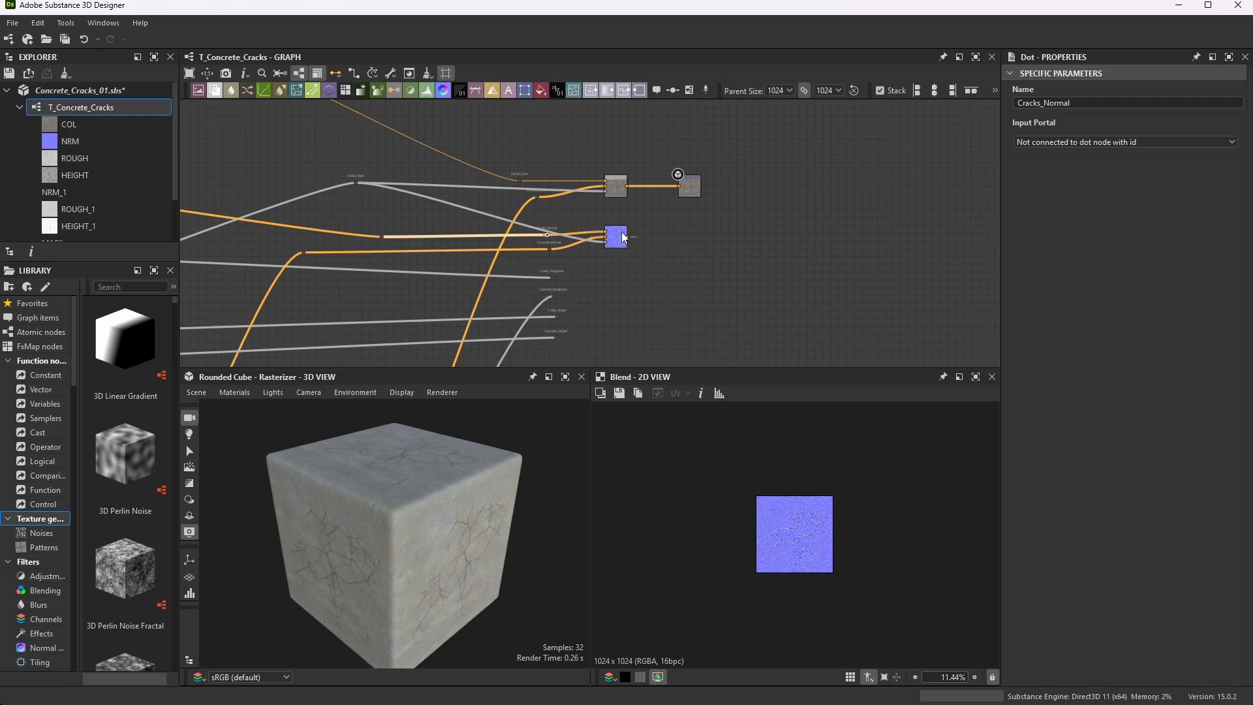
pyautogui.scroll(3, 659, 240)
pyautogui.click(567, 240)
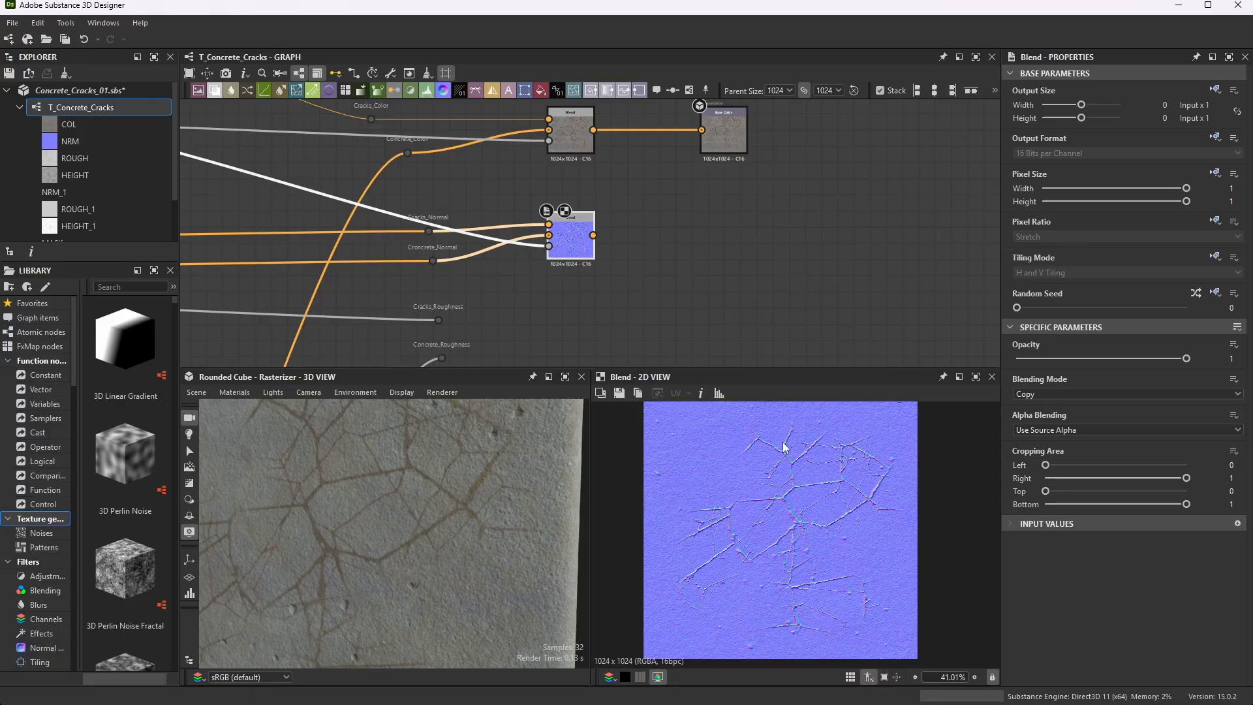
# - Delete the cracks graph's NRM_1 Normal output node fed by its Normal Sobel
pyautogui.scroll(-3, 645, 188)
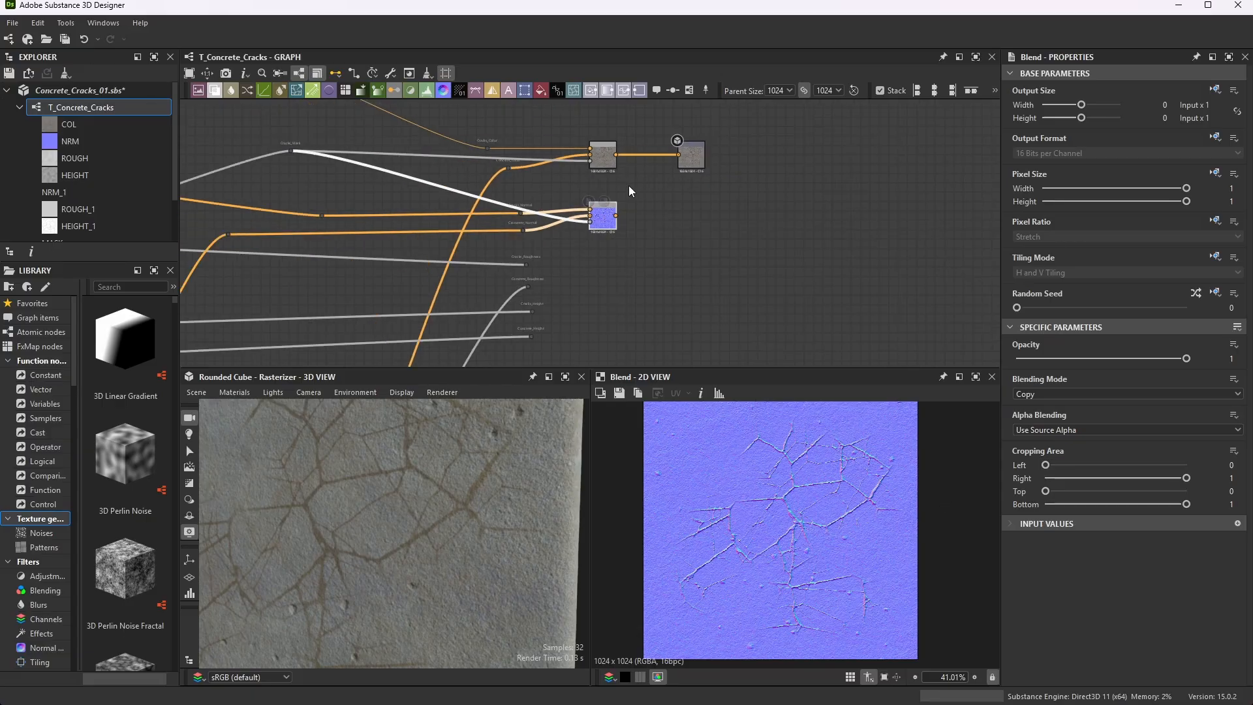
pyautogui.scroll(3, 628, 186)
pyautogui.scroll(-10, 734, 258)
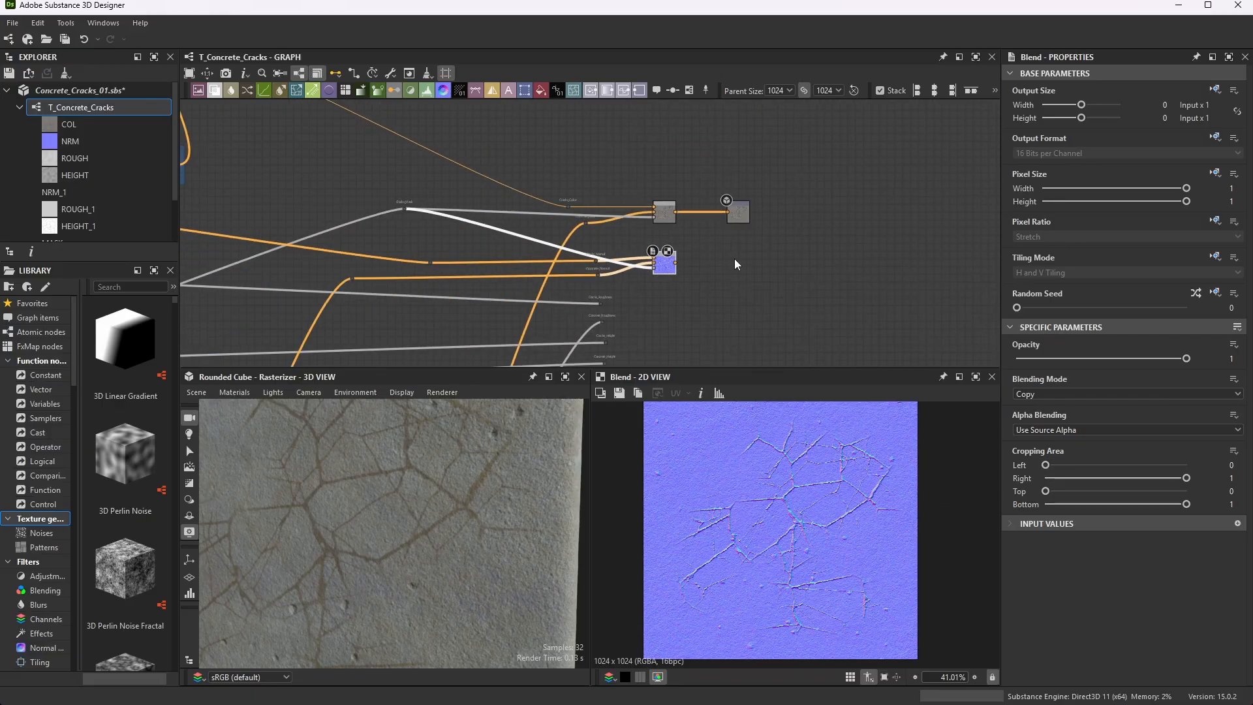
pyautogui.scroll(8, 460, 267)
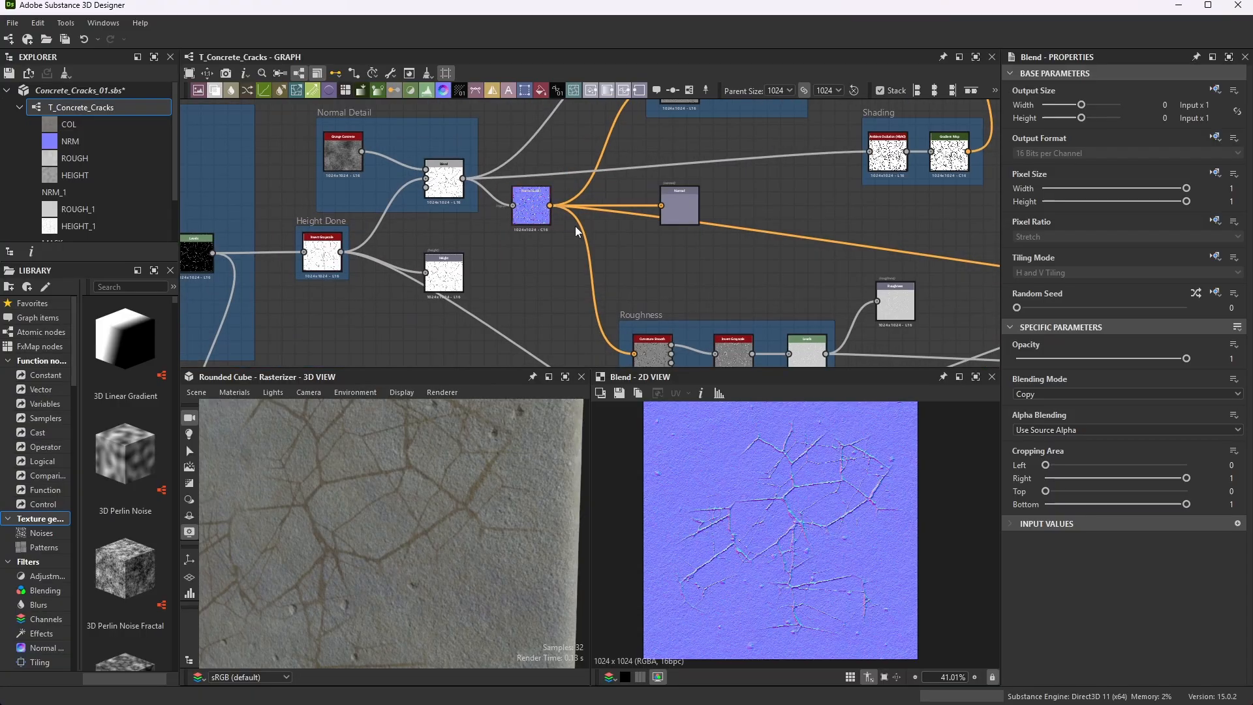
pyautogui.scroll(5, 574, 225)
pyautogui.click(680, 172)
pyautogui.moveTo(690, 176); pyautogui.dragTo(774, 162)
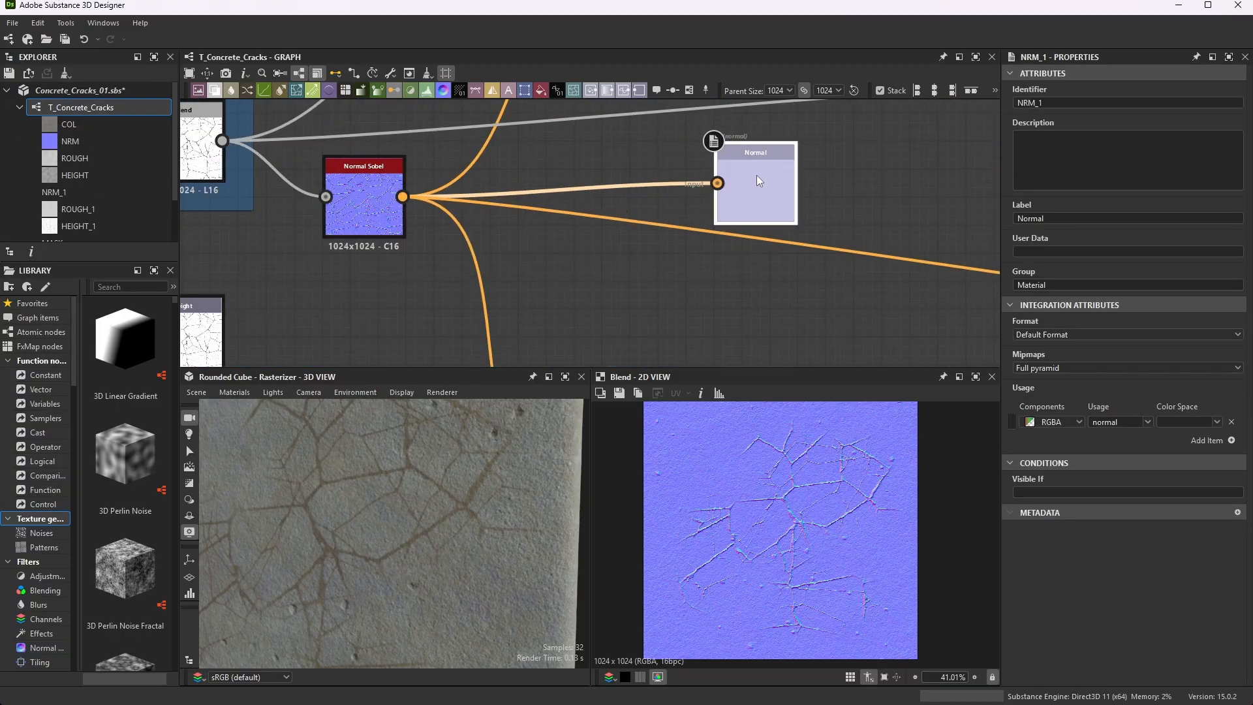
pyautogui.press('Delete')
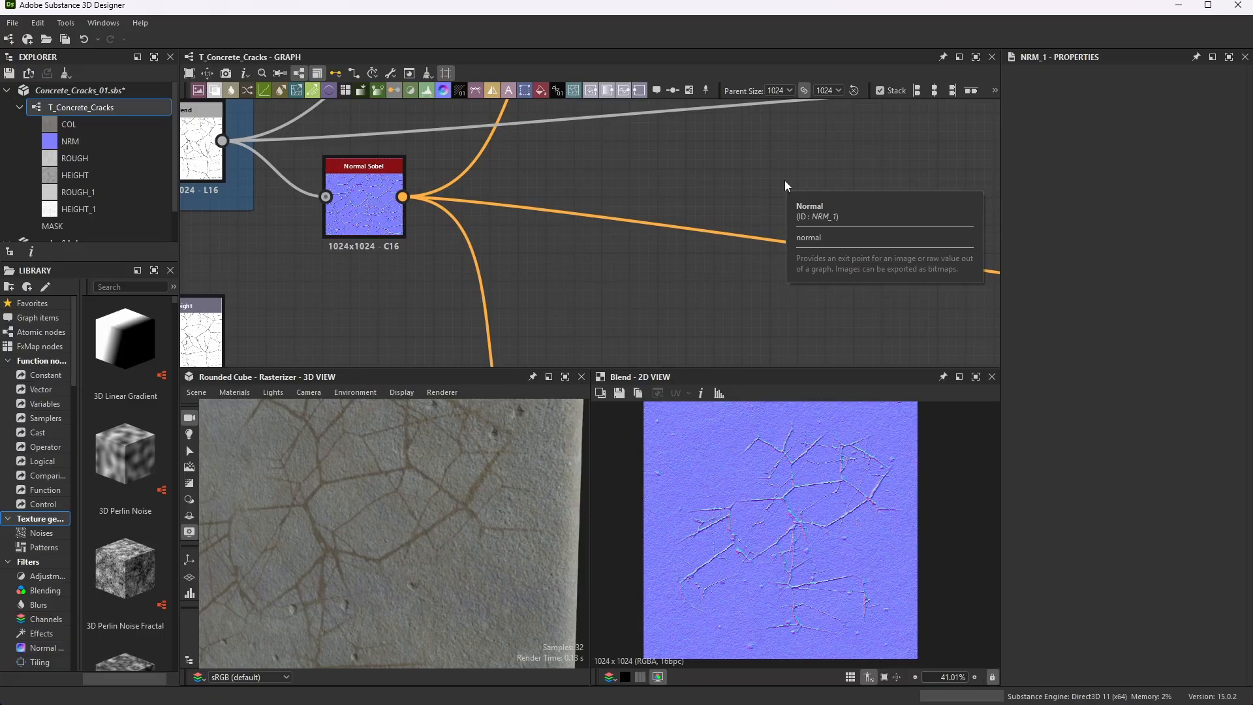
pyautogui.scroll(-10, 770, 172)
pyautogui.scroll(9, 805, 264)
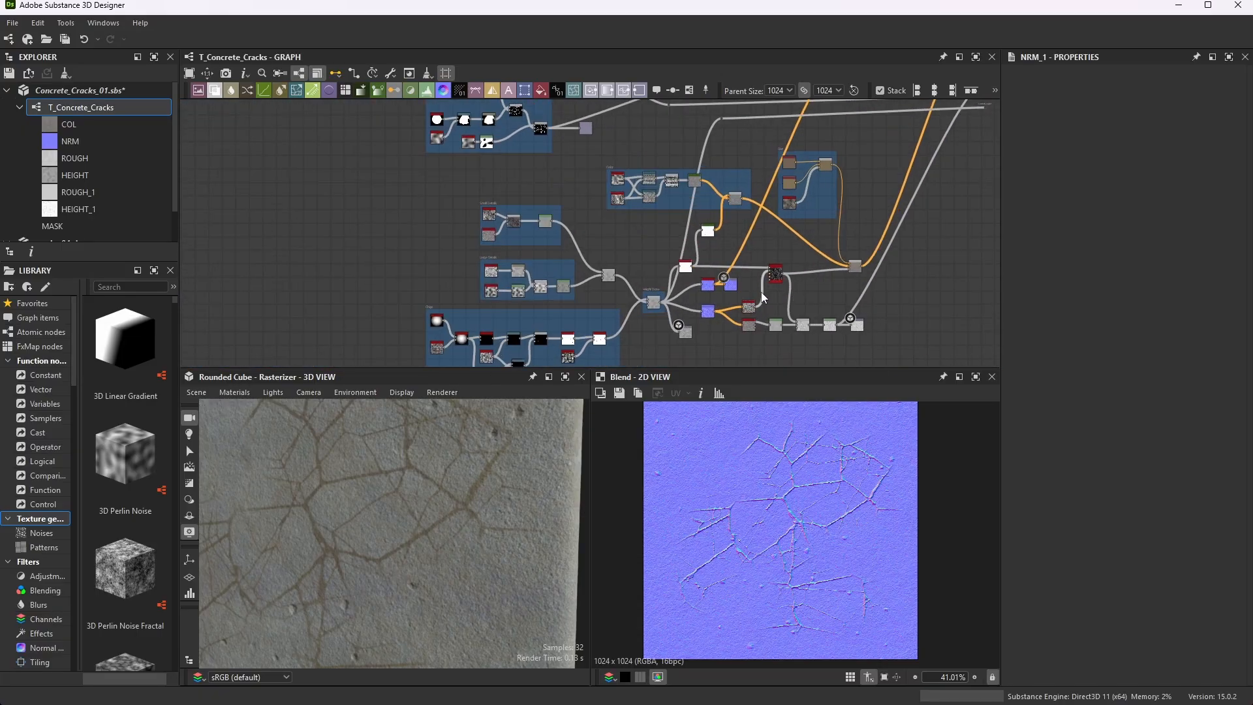
# - Disconnect the concrete graph's Normal output node from its Normal Sobel, keeping the output node
pyautogui.scroll(3, 695, 270)
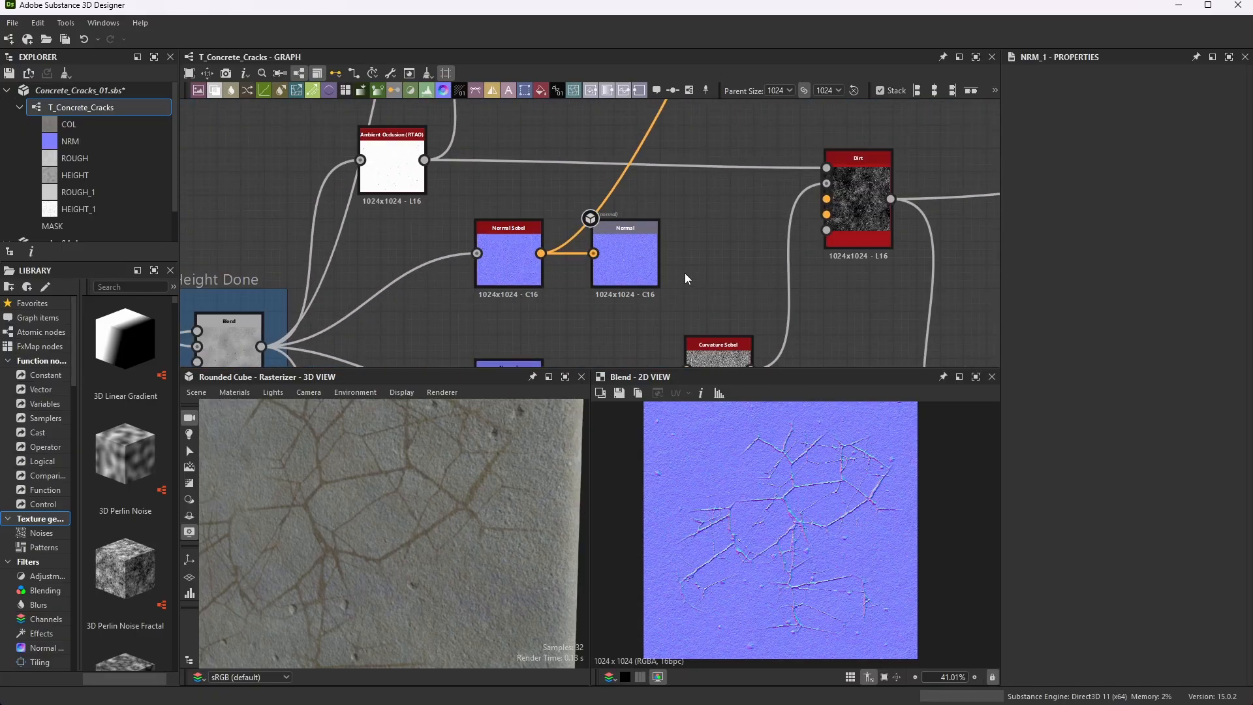
pyautogui.moveTo(628, 256); pyautogui.dragTo(700, 252)
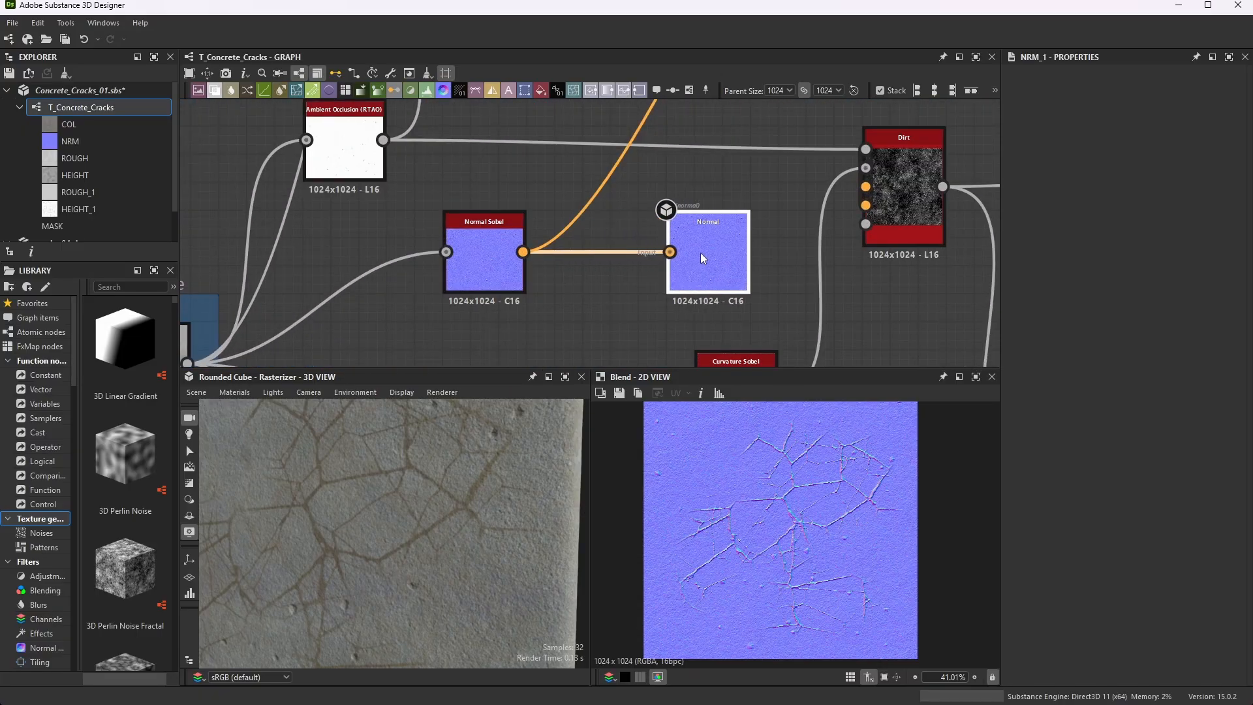
pyautogui.click(610, 253)
pyautogui.press('Delete')
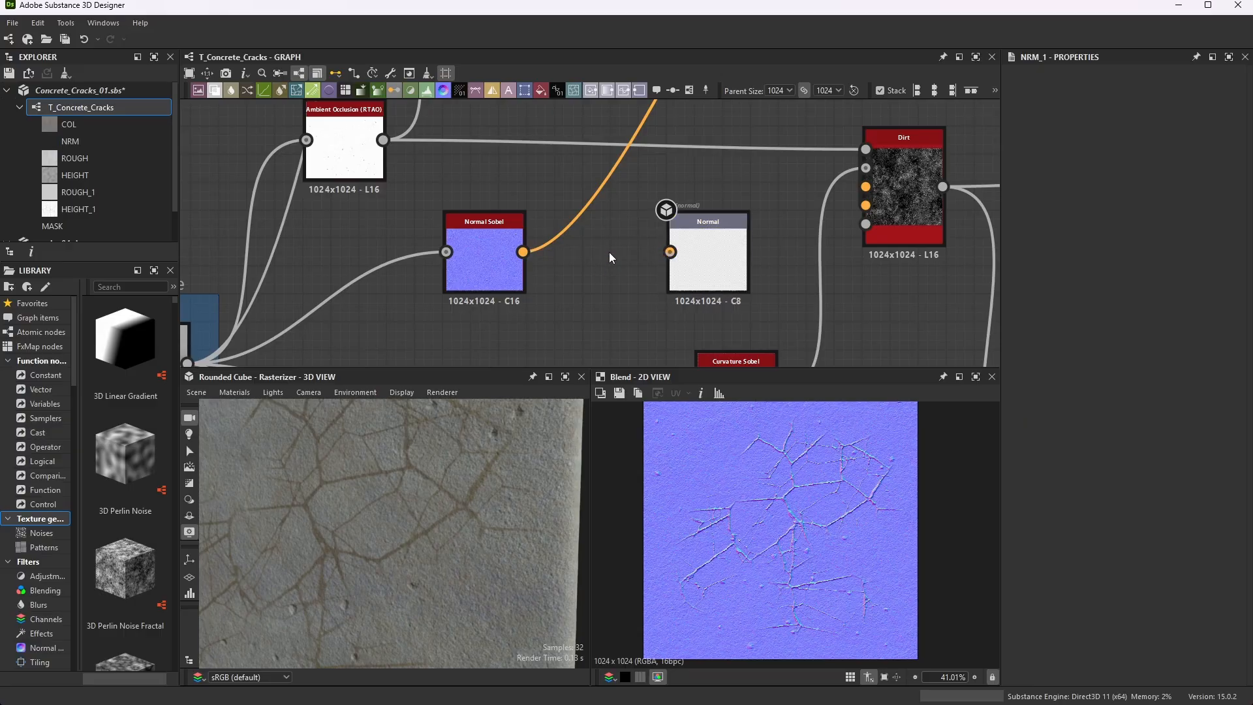
# - Move the disconnected Normal output node beside the Blend that combines Cracks_Normal and Croncrete_Normal, beneath the base color output
pyautogui.scroll(-5, 609, 252)
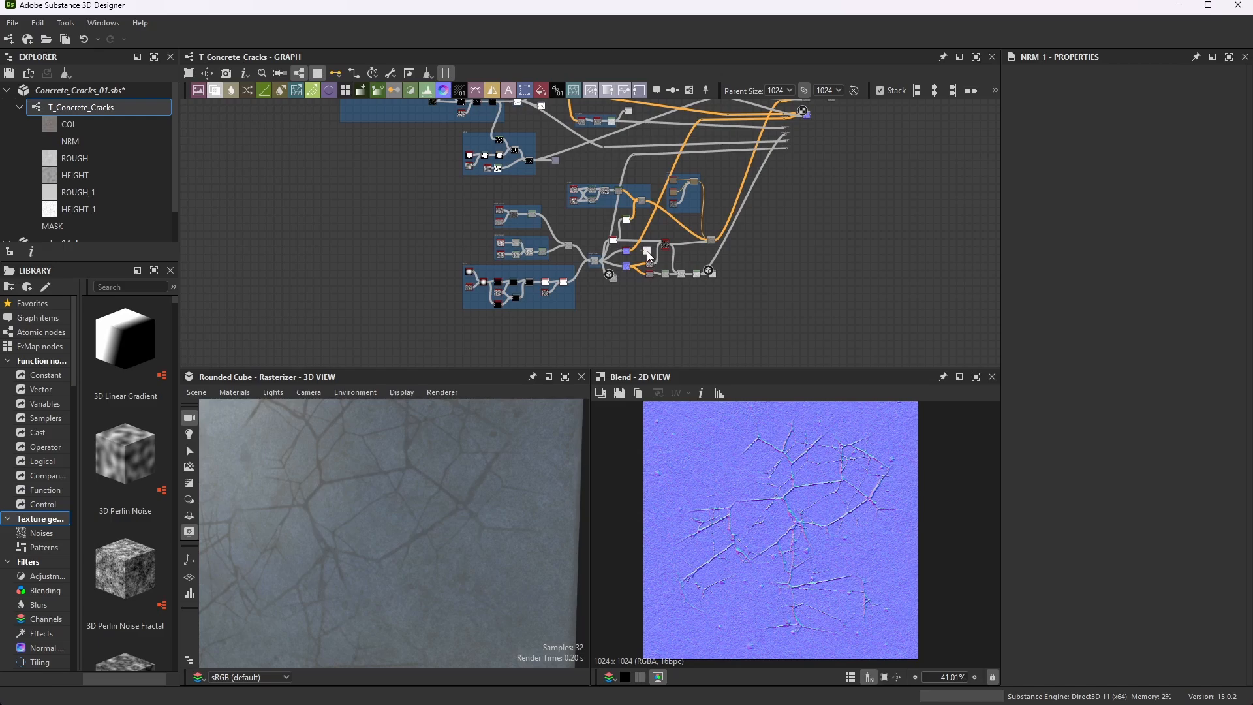
pyautogui.moveTo(648, 255); pyautogui.dragTo(832, 121)
pyautogui.scroll(4, 820, 110)
pyautogui.scroll(-3, 821, 109)
pyautogui.moveTo(850, 154); pyautogui.dragTo(849, 223, button='middle')
pyautogui.scroll(8, 826, 186)
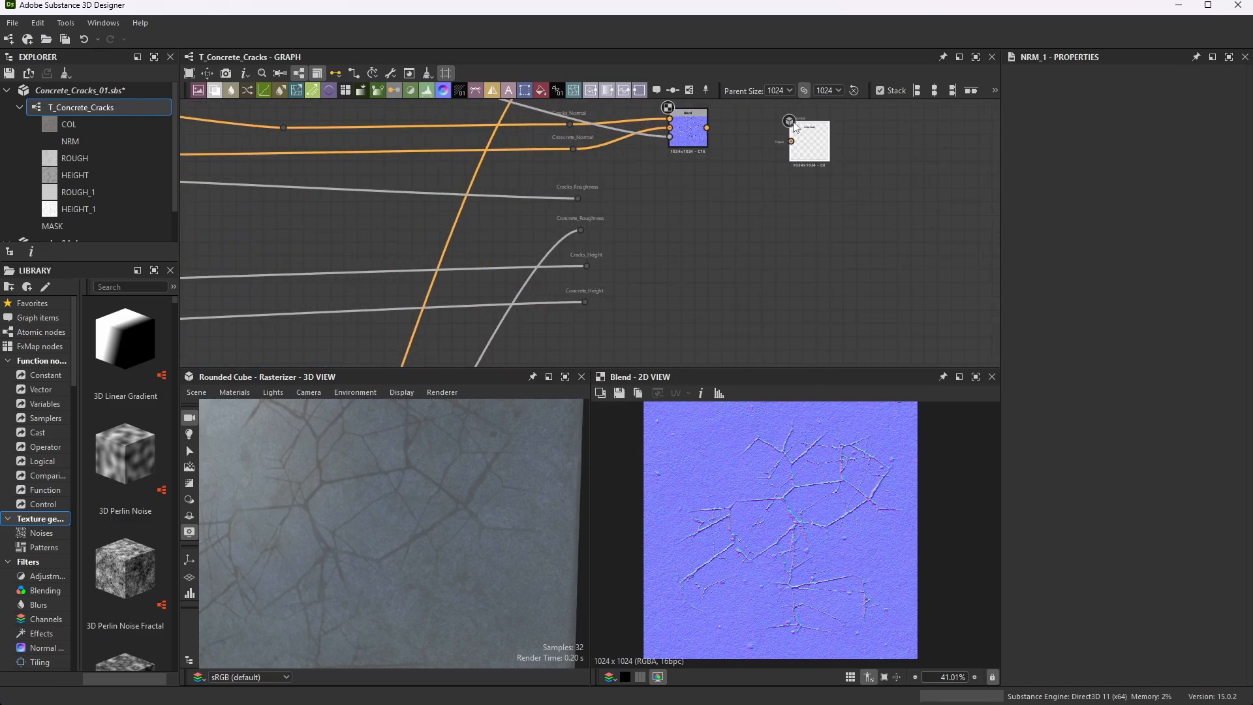
pyautogui.moveTo(824, 190); pyautogui.dragTo(824, 212)
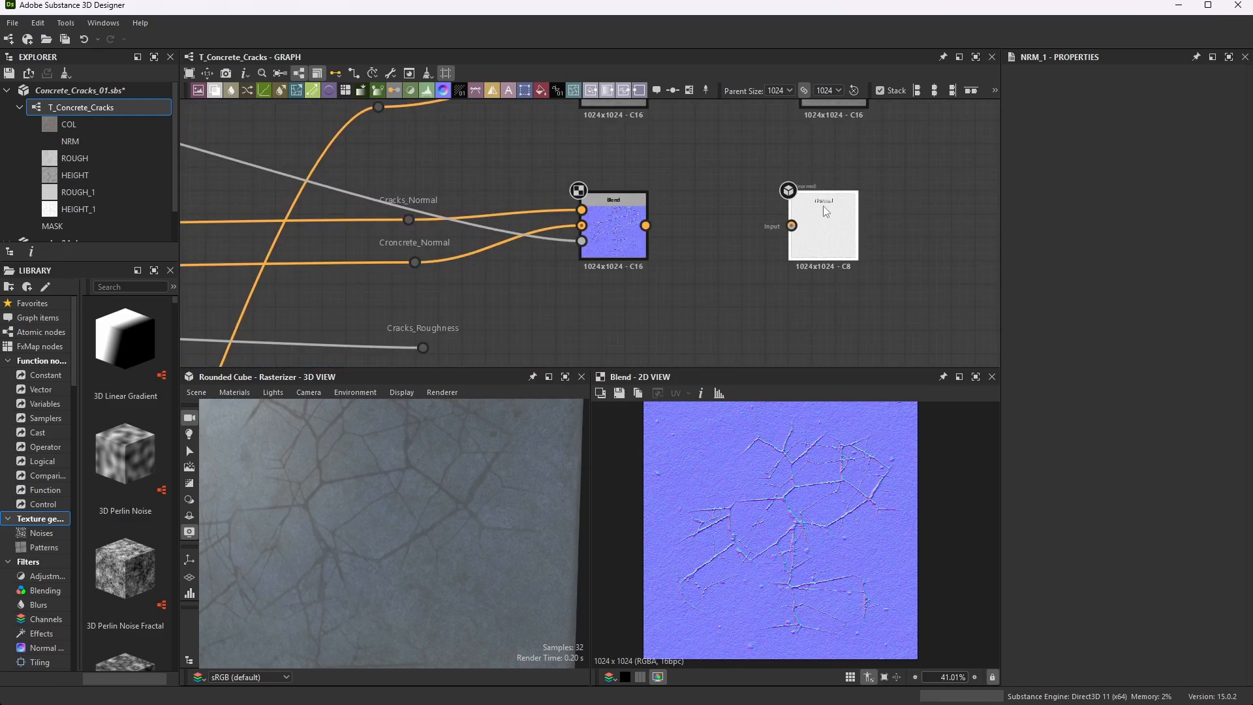
# - Connect the normal Blend's output to the Normal output node and check the cracked surface on the 3D cube
pyautogui.moveTo(645, 226); pyautogui.dragTo(791, 225)
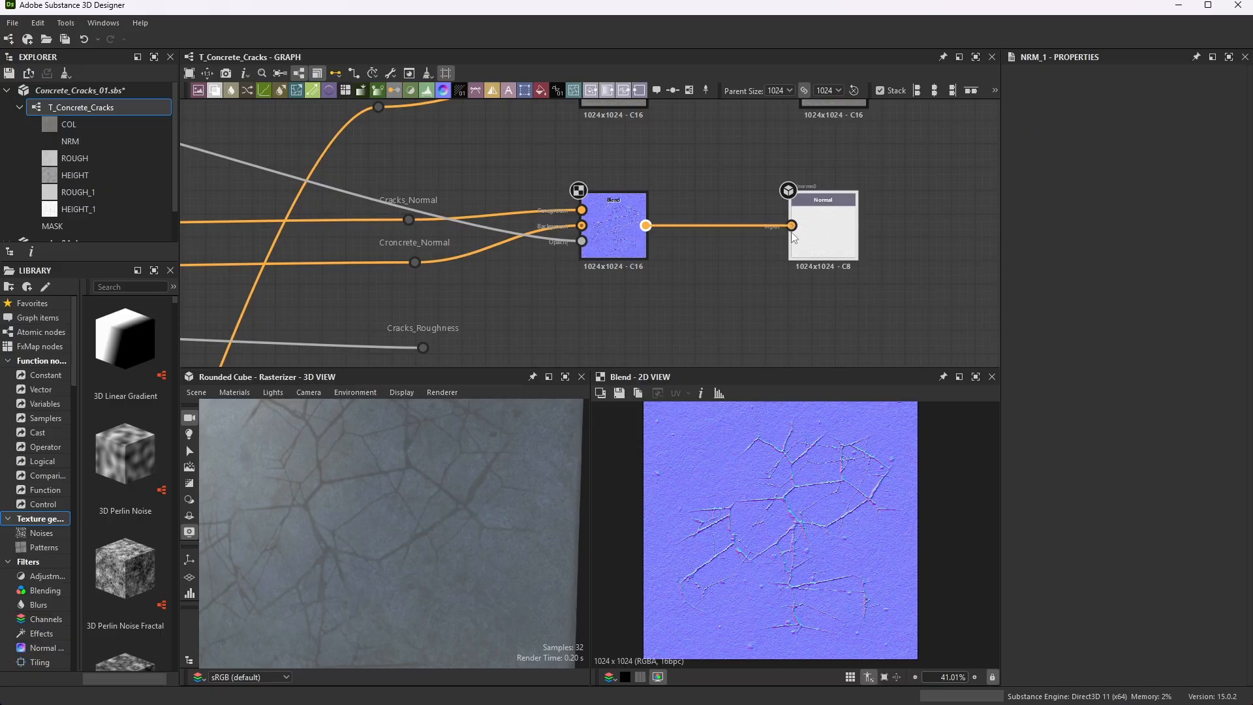
pyautogui.click(838, 235)
pyautogui.scroll(-3, 444, 511)
pyautogui.moveTo(444, 511); pyautogui.dragTo(424, 536)
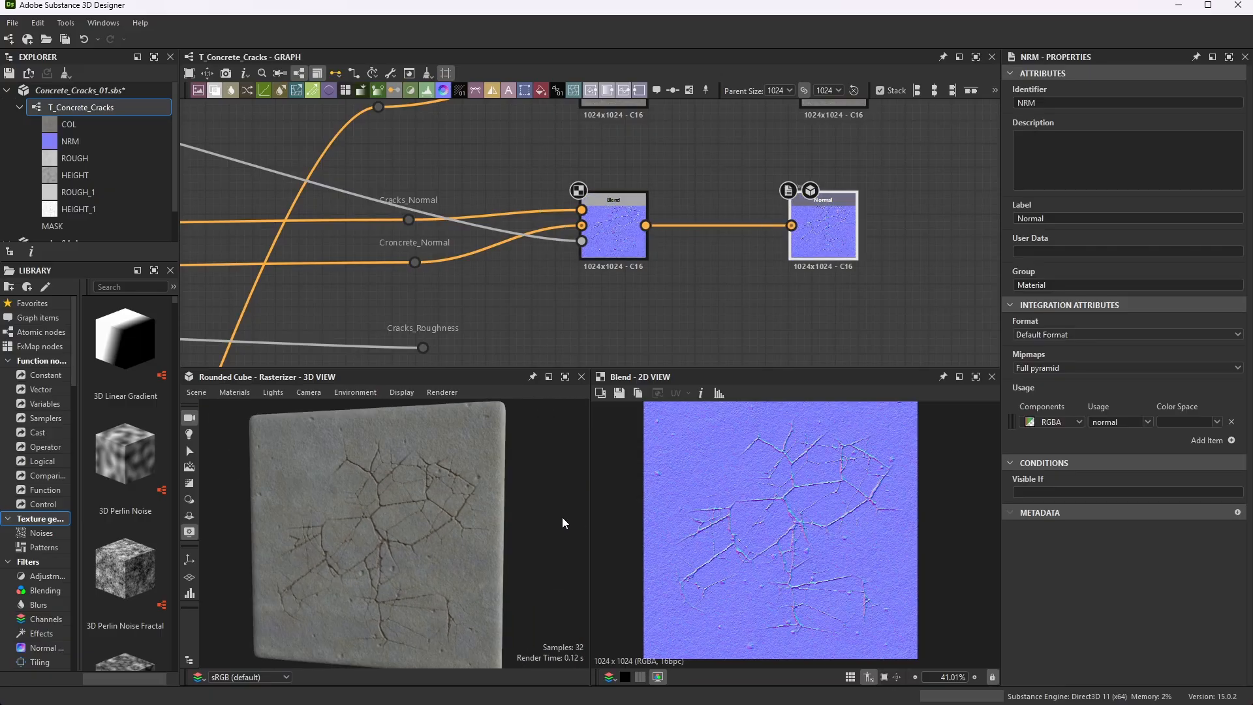
pyautogui.scroll(2, 562, 517)
# - Add a Blend node beneath the normal Blend, beside the Cracks_Roughness and Concrete_Roughness Dots
pyautogui.scroll(-3, 748, 268)
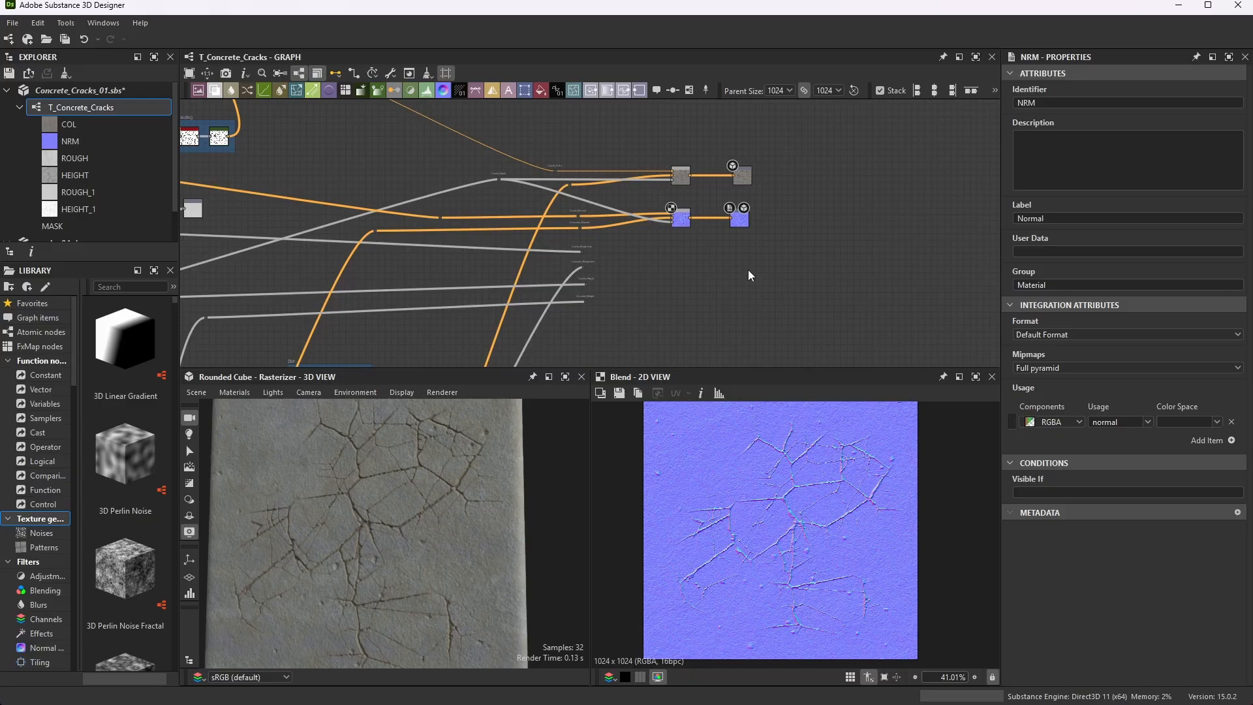
pyautogui.scroll(3, 680, 228)
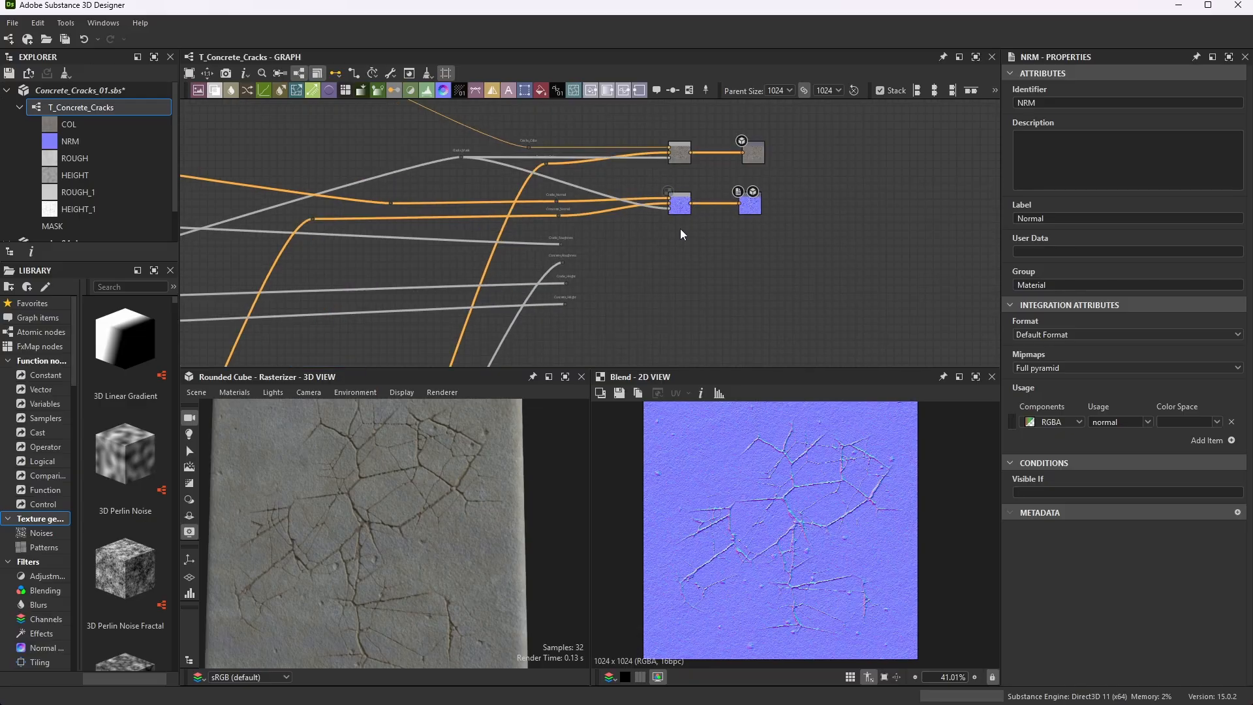
pyautogui.press('space')
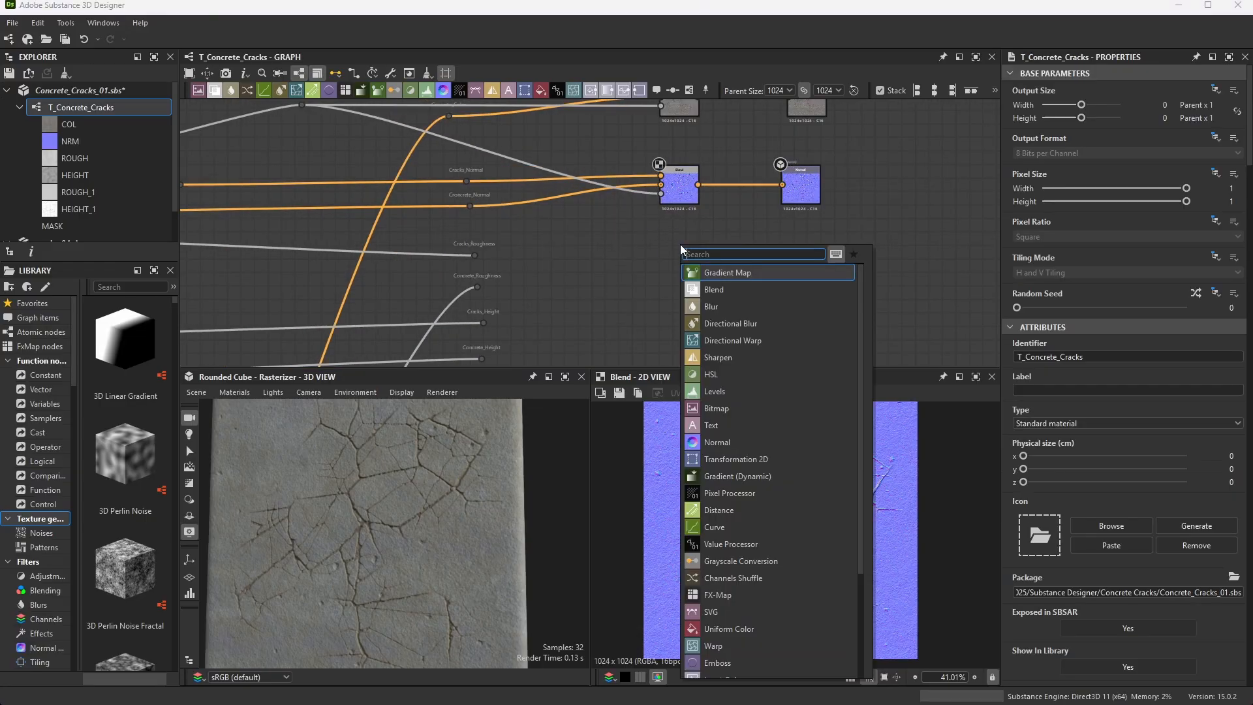
pyautogui.click(718, 295)
pyautogui.moveTo(672, 228); pyautogui.dragTo(653, 252)
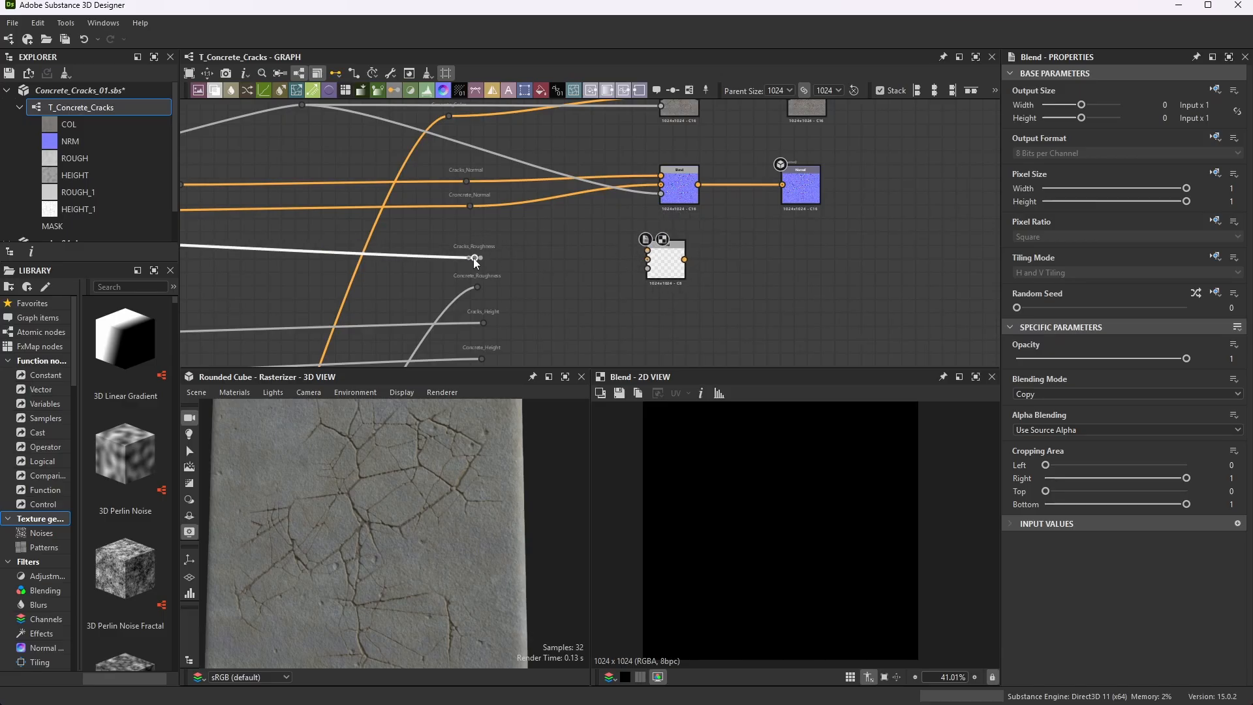
# - Wire Cracks_Roughness to the new Blend's foreground, Concrete_Roughness to its background and Cracks_Mask to its opacity, aligning it under the normal Blend
pyautogui.moveTo(480, 257); pyautogui.dragTo(659, 253)
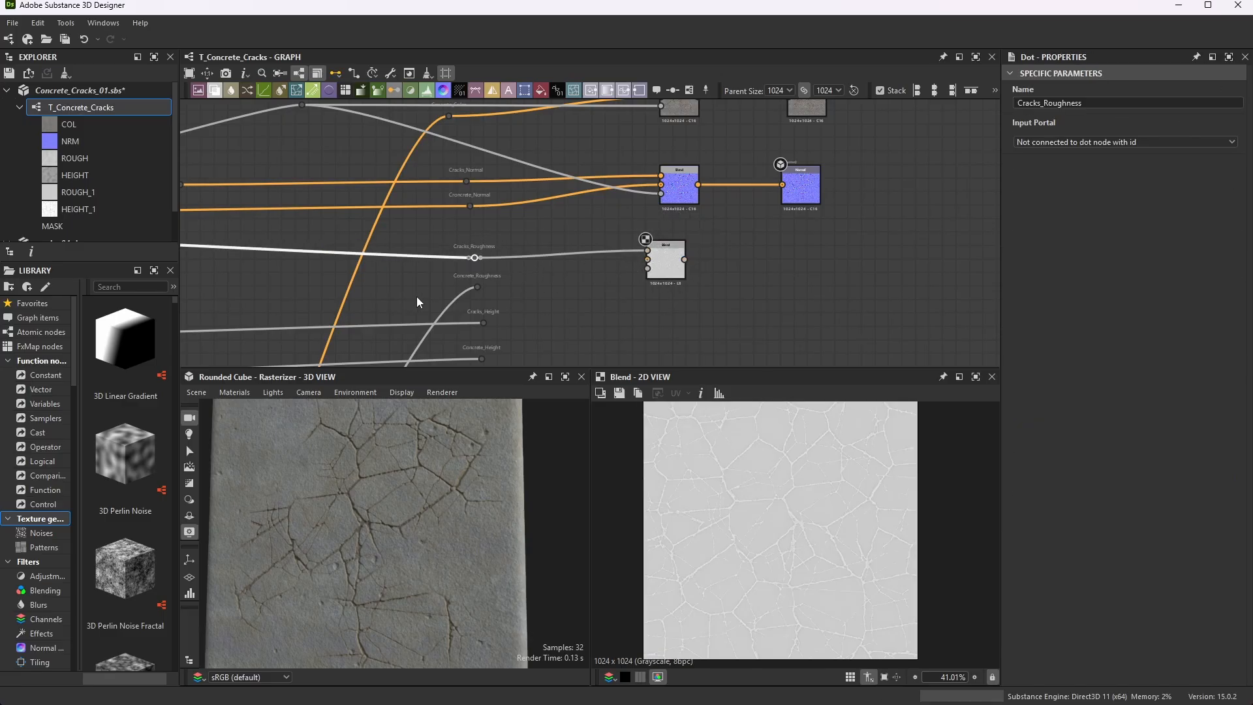
pyautogui.moveTo(476, 291); pyautogui.dragTo(648, 258)
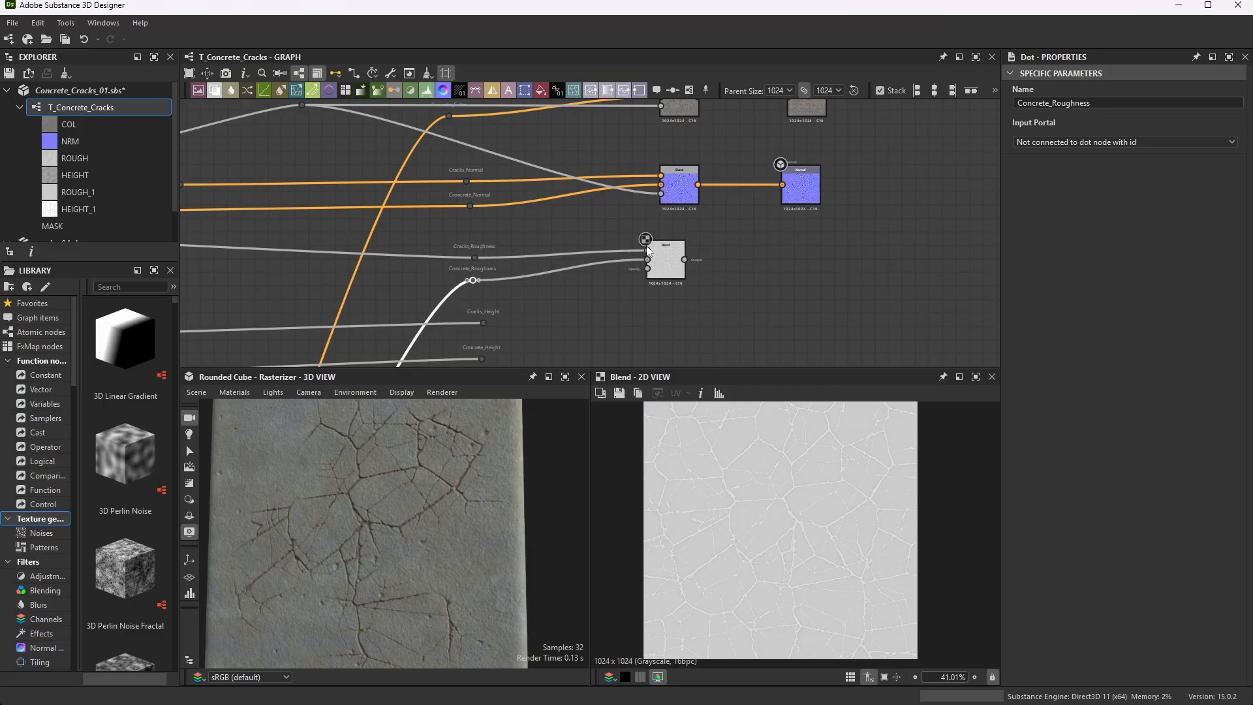
pyautogui.scroll(-2, 589, 240)
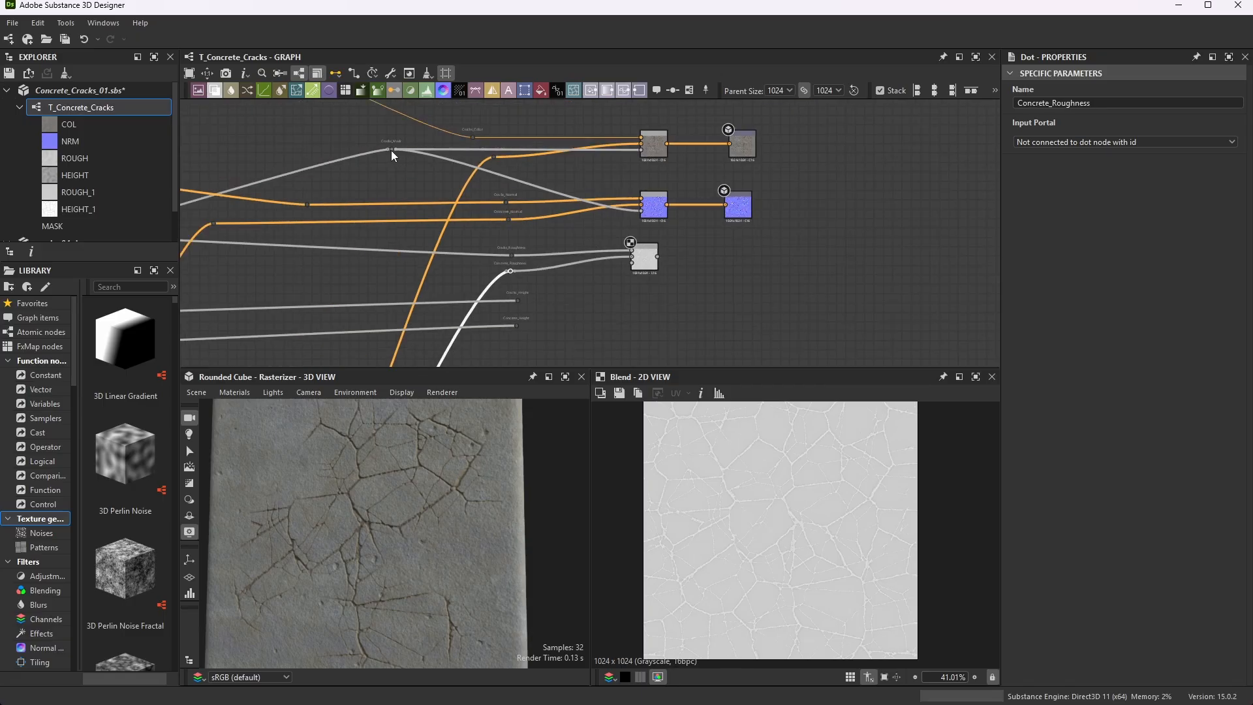
pyautogui.moveTo(391, 150); pyautogui.dragTo(636, 268)
pyautogui.click(636, 255)
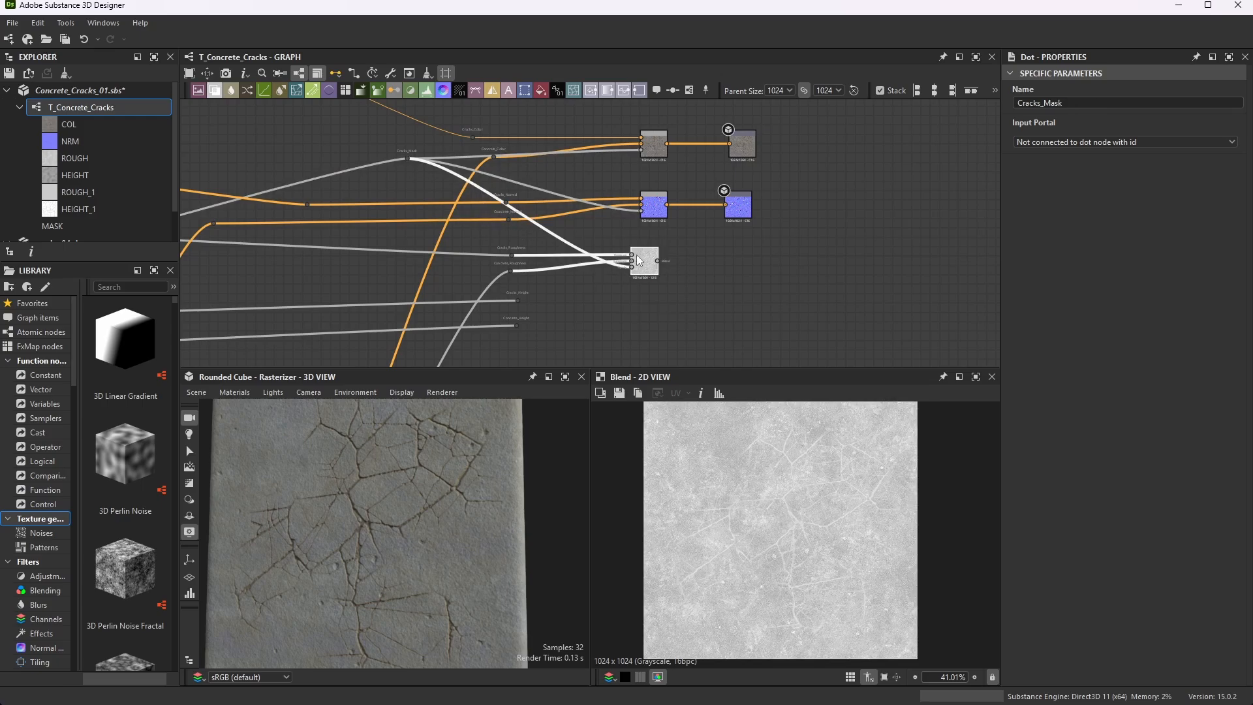
pyautogui.scroll(5, 812, 519)
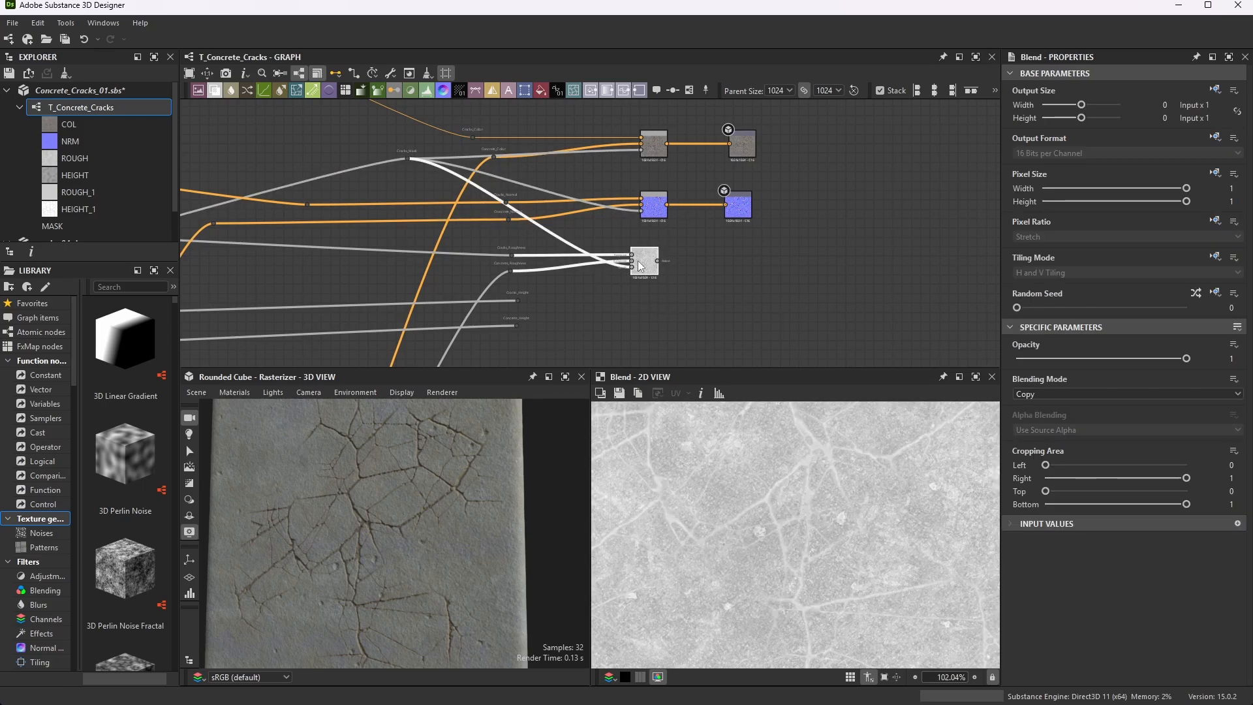
pyautogui.moveTo(649, 262); pyautogui.dragTo(659, 262)
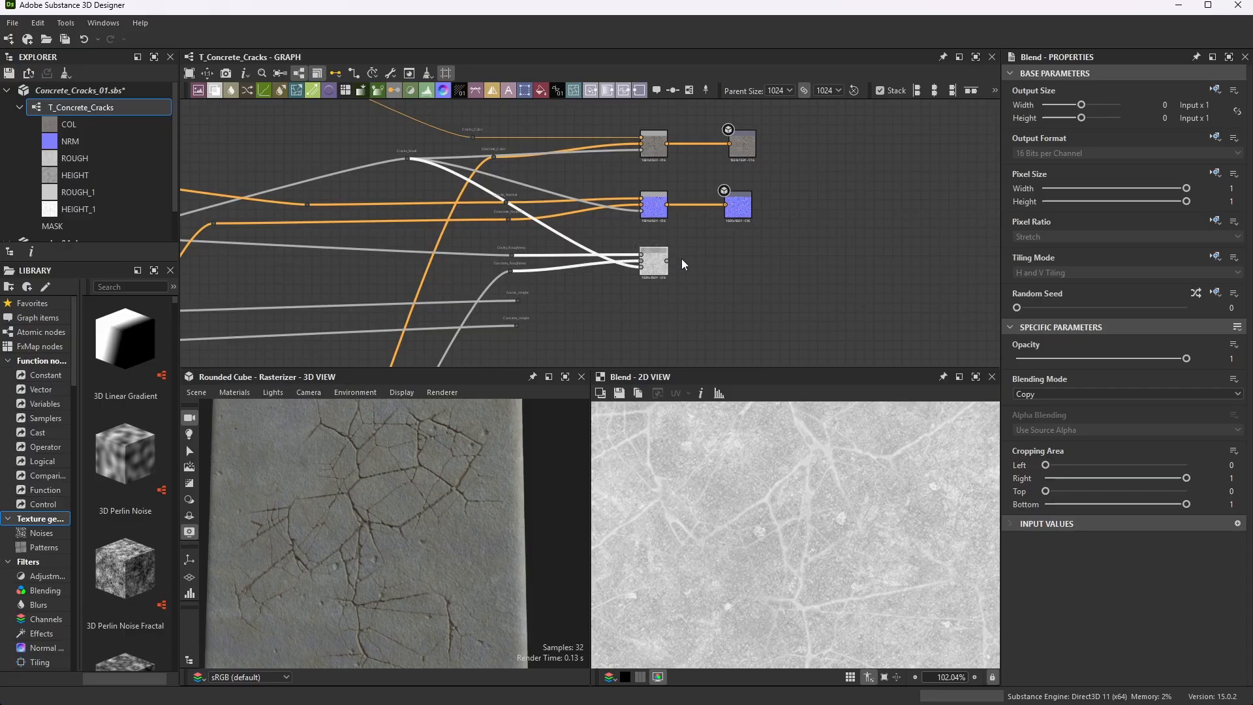
# - Delete the cracks graph's ROUGH_1 Roughness output node fed by the Levels node in the Roughness frame
pyautogui.scroll(-5, 672, 264)
pyautogui.scroll(3, 498, 312)
pyautogui.scroll(4, 492, 314)
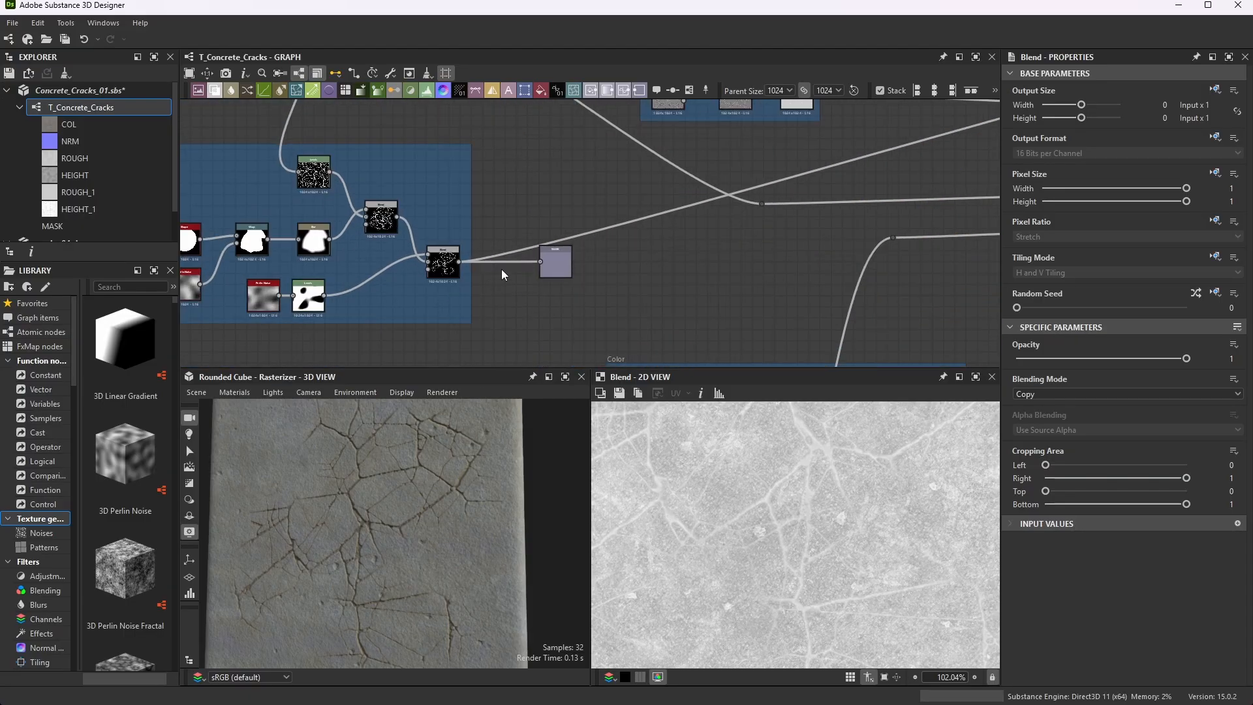
pyautogui.scroll(-3, 555, 276)
pyautogui.scroll(2, 755, 140)
pyautogui.scroll(2, 656, 207)
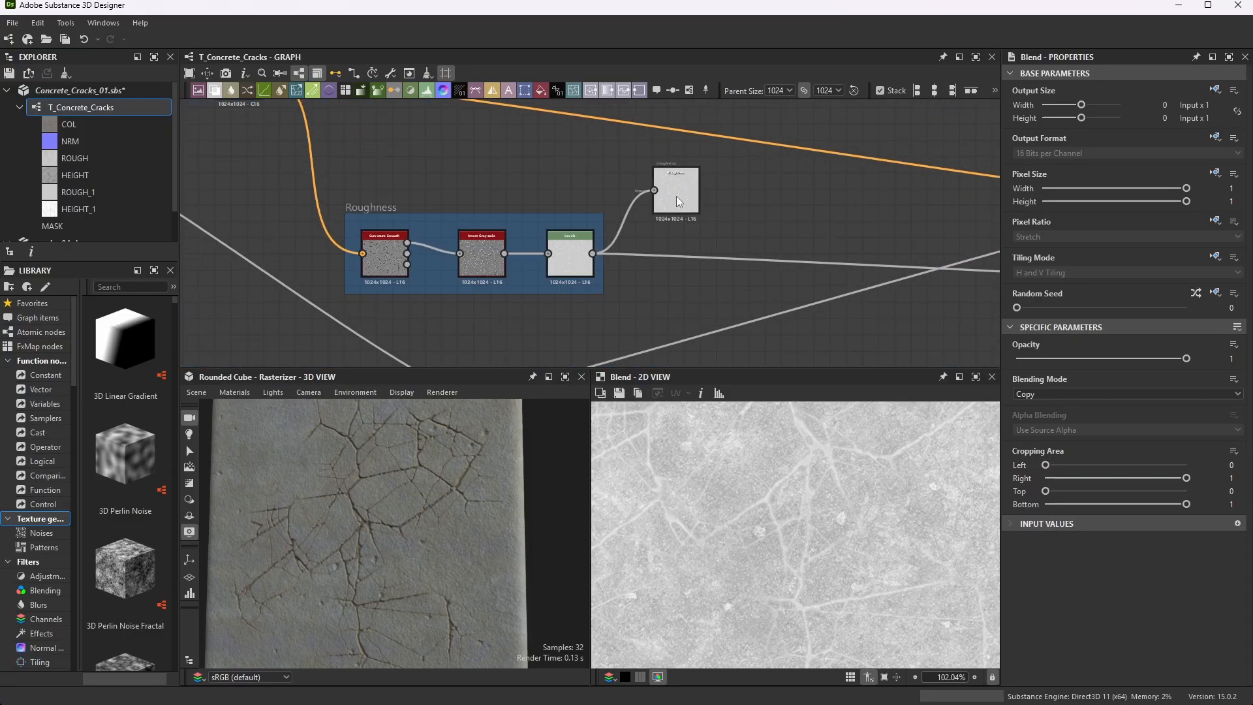
pyautogui.scroll(2, 676, 196)
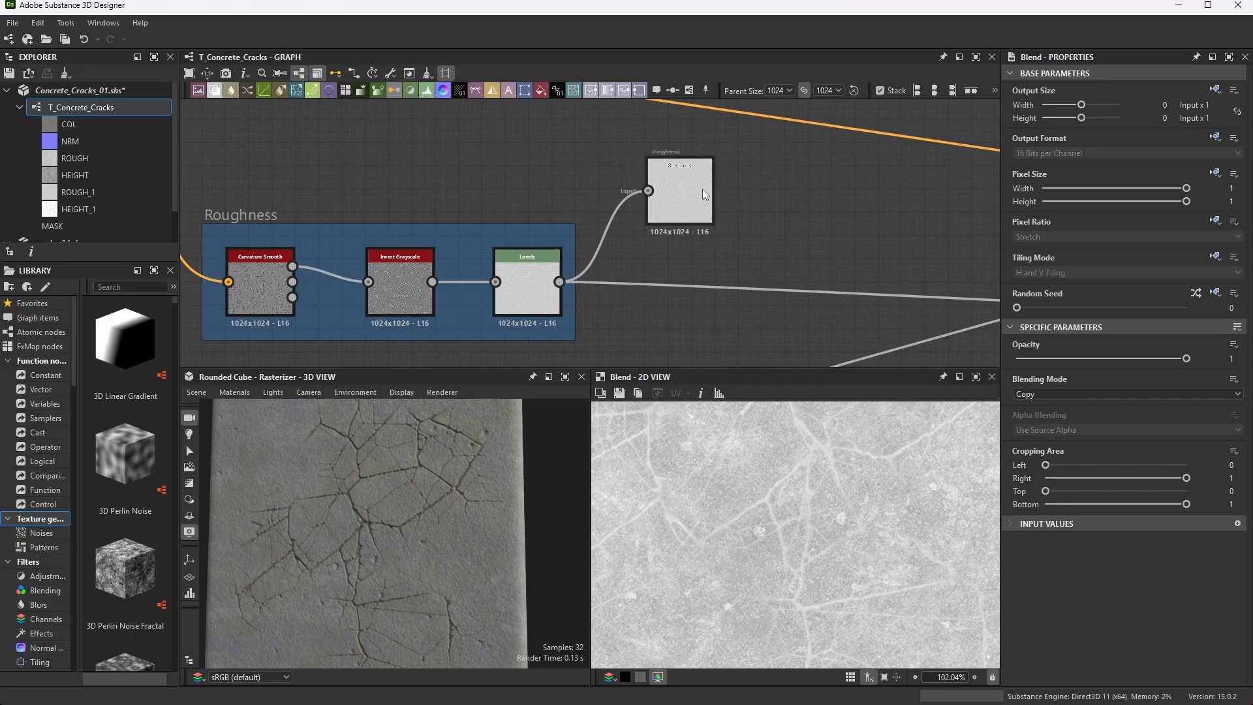
pyautogui.scroll(-5, 702, 190)
pyautogui.scroll(5, 691, 242)
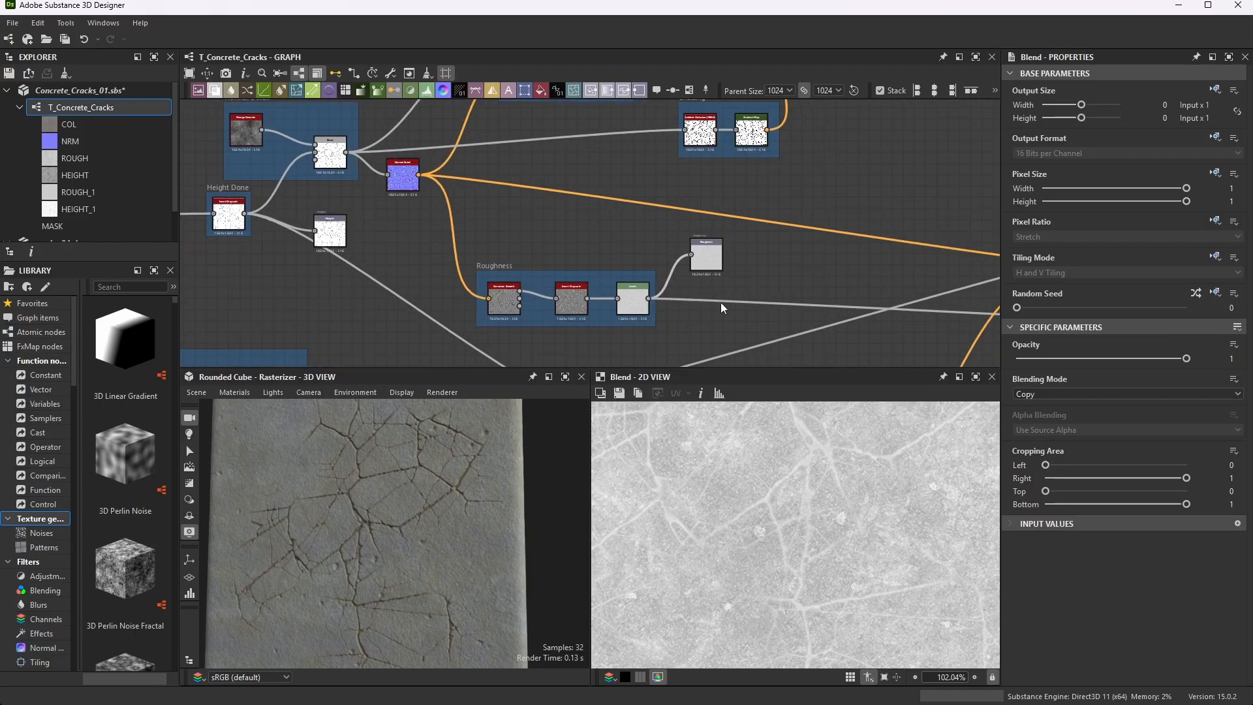
pyautogui.click(695, 226)
pyautogui.press('Delete')
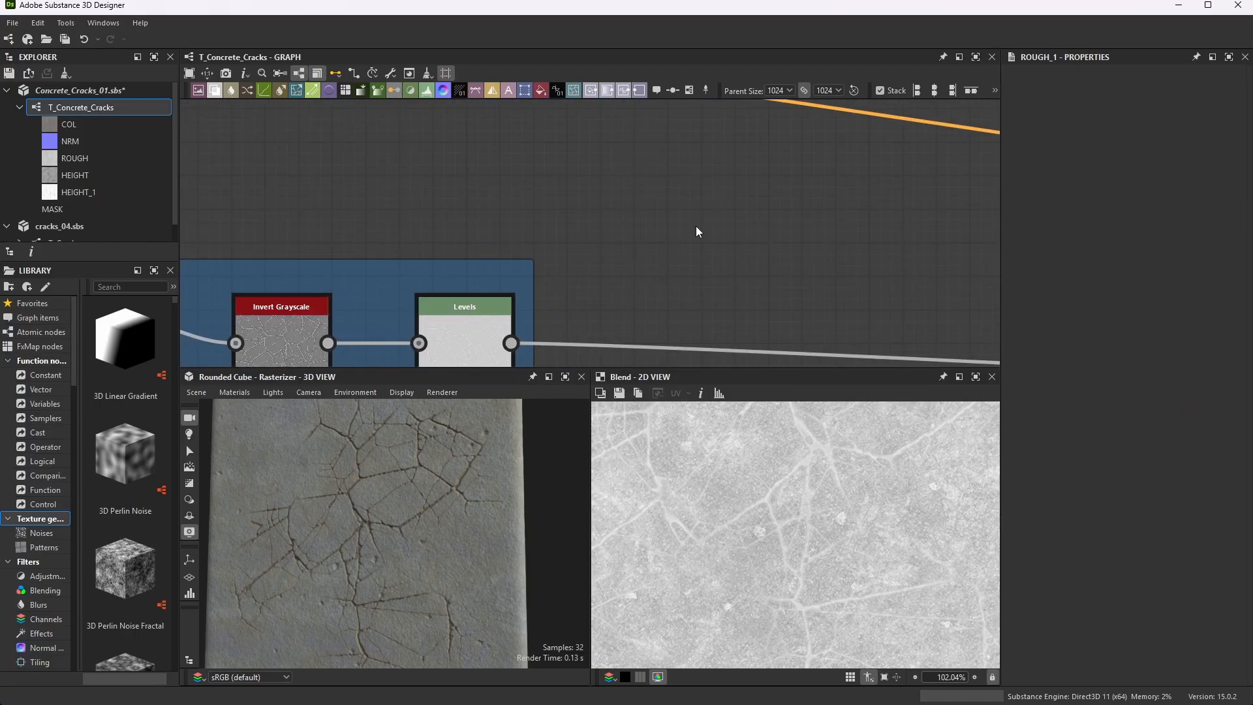
# - Disconnect the concrete graph's Roughness output node from its Levels node, keeping the output node
pyautogui.scroll(-5, 737, 166)
pyautogui.scroll(2, 765, 253)
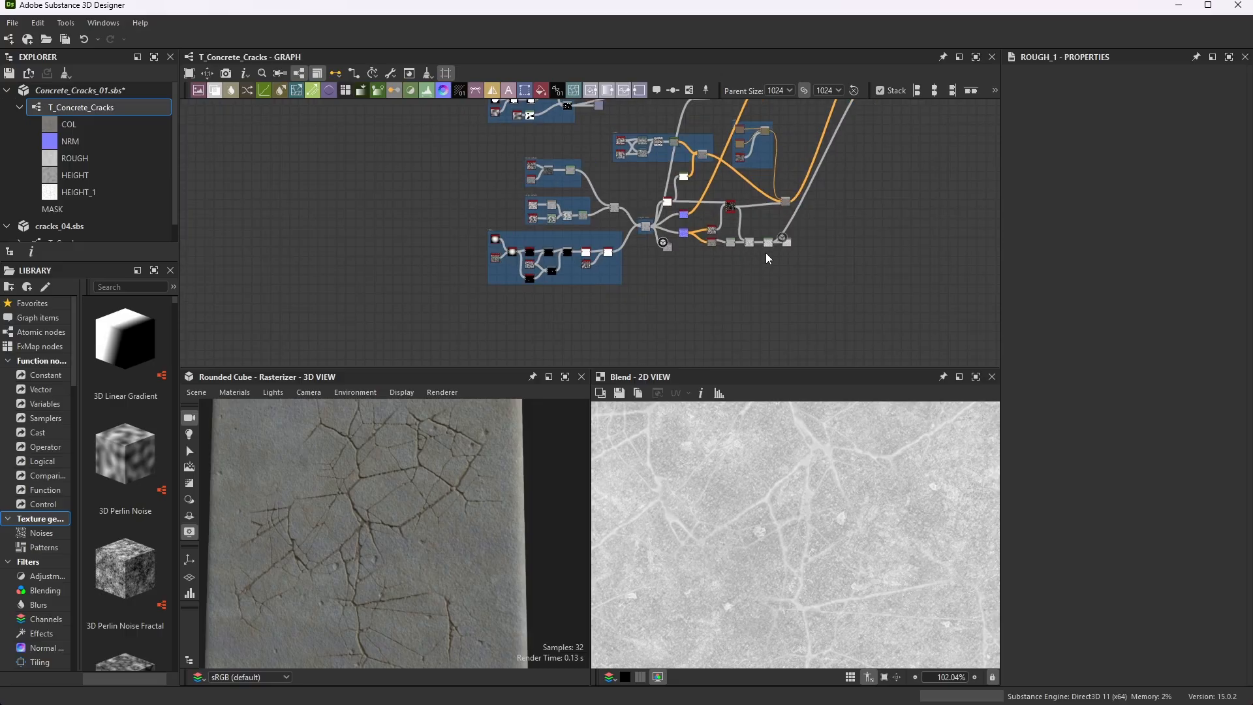
pyautogui.scroll(8, 738, 240)
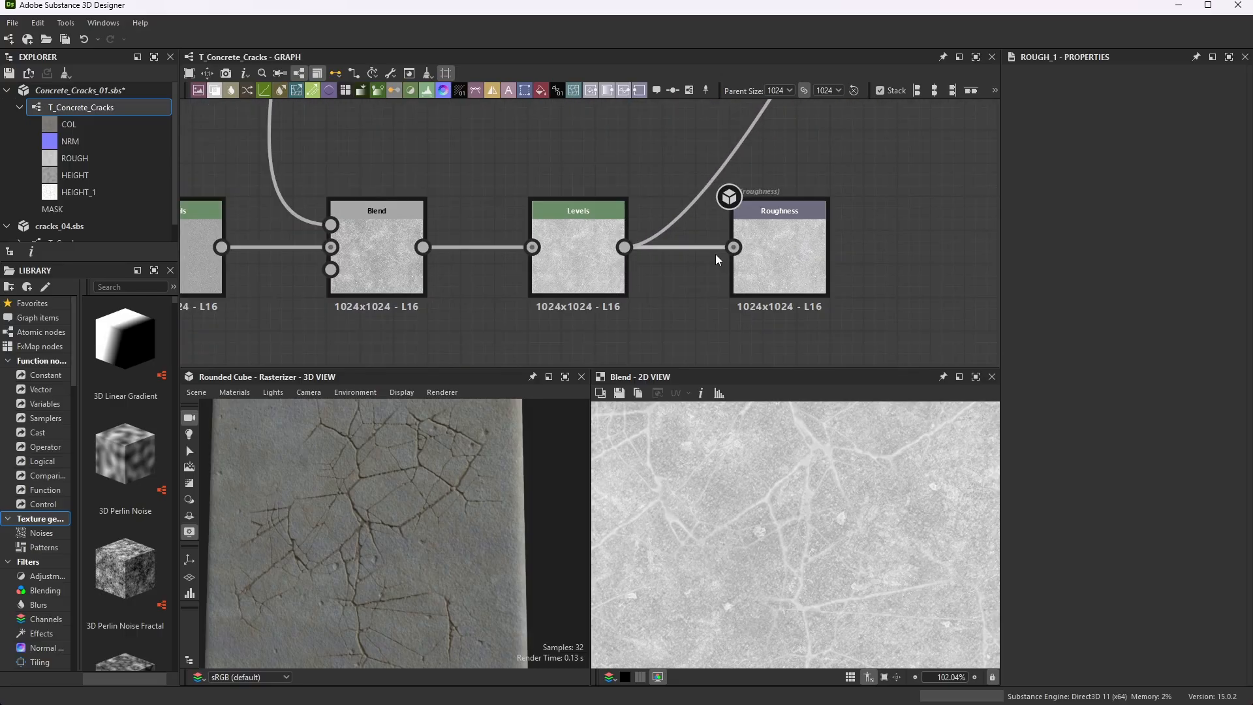
pyautogui.click(703, 248)
pyautogui.press('Delete')
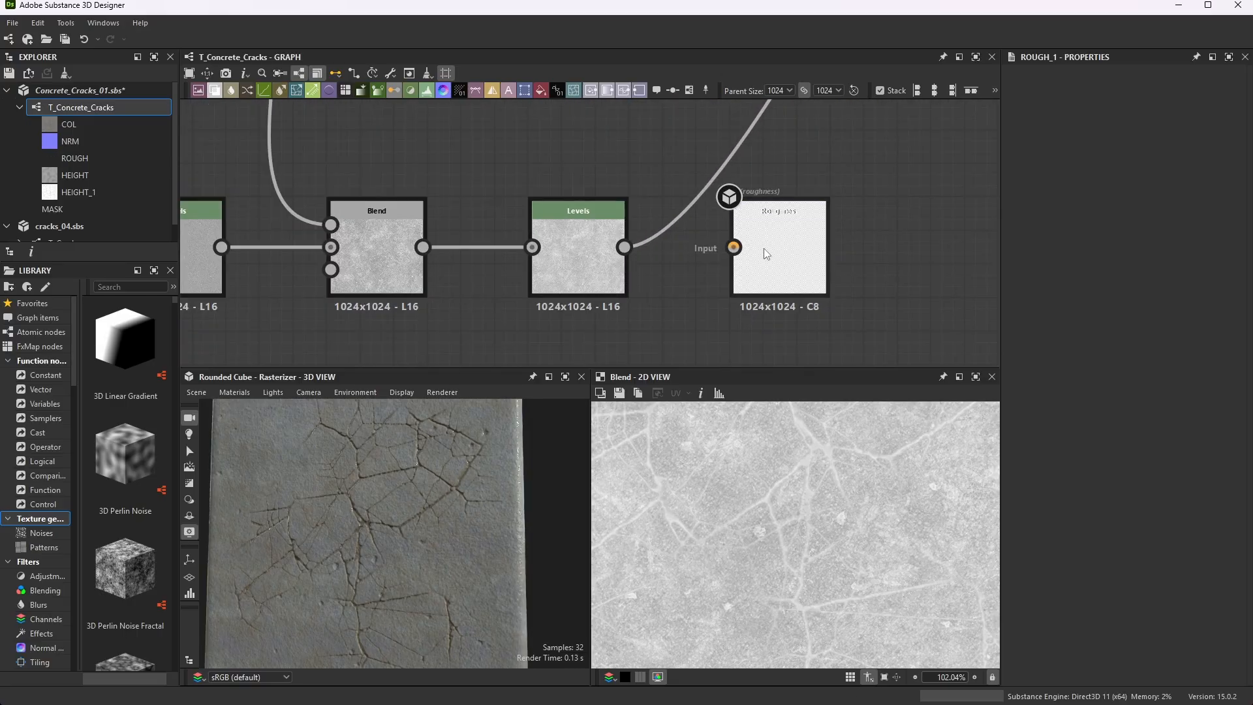
# - Move the disconnected Roughness output node beside the roughness Blend, beneath the Normal output
pyautogui.moveTo(775, 240); pyautogui.dragTo(839, 201)
pyautogui.scroll(-12, 658, 222)
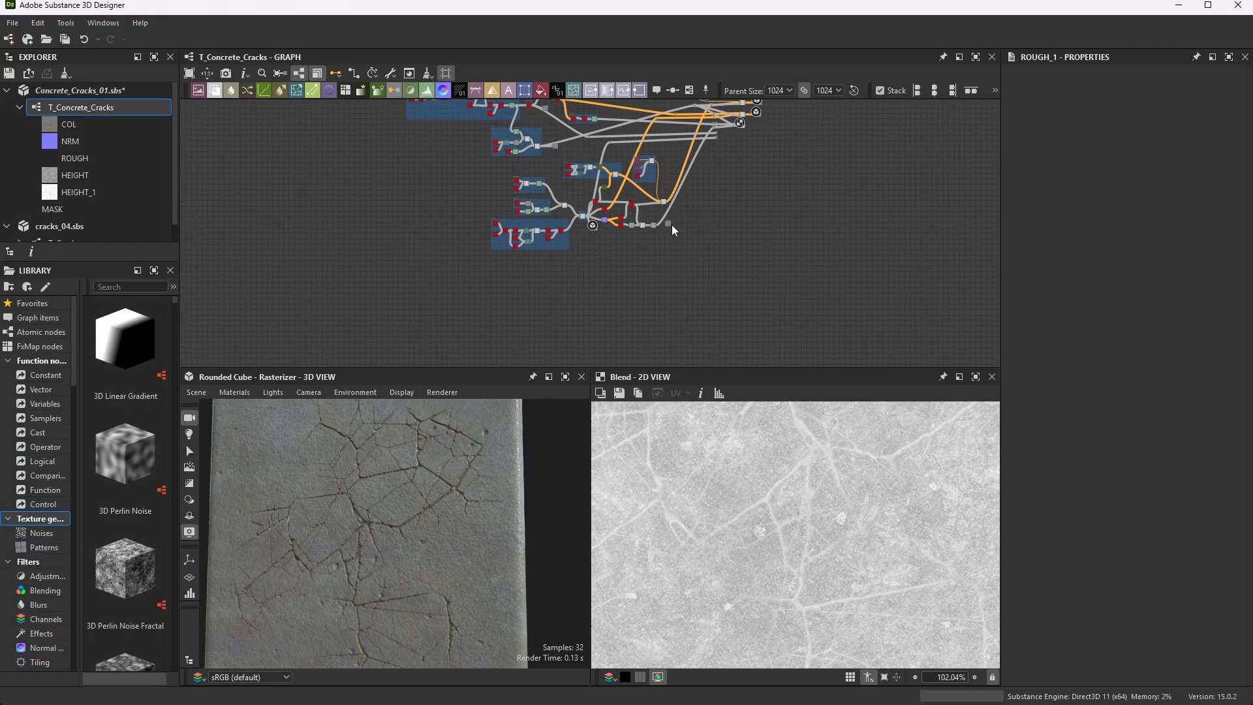
pyautogui.scroll(10, 762, 108)
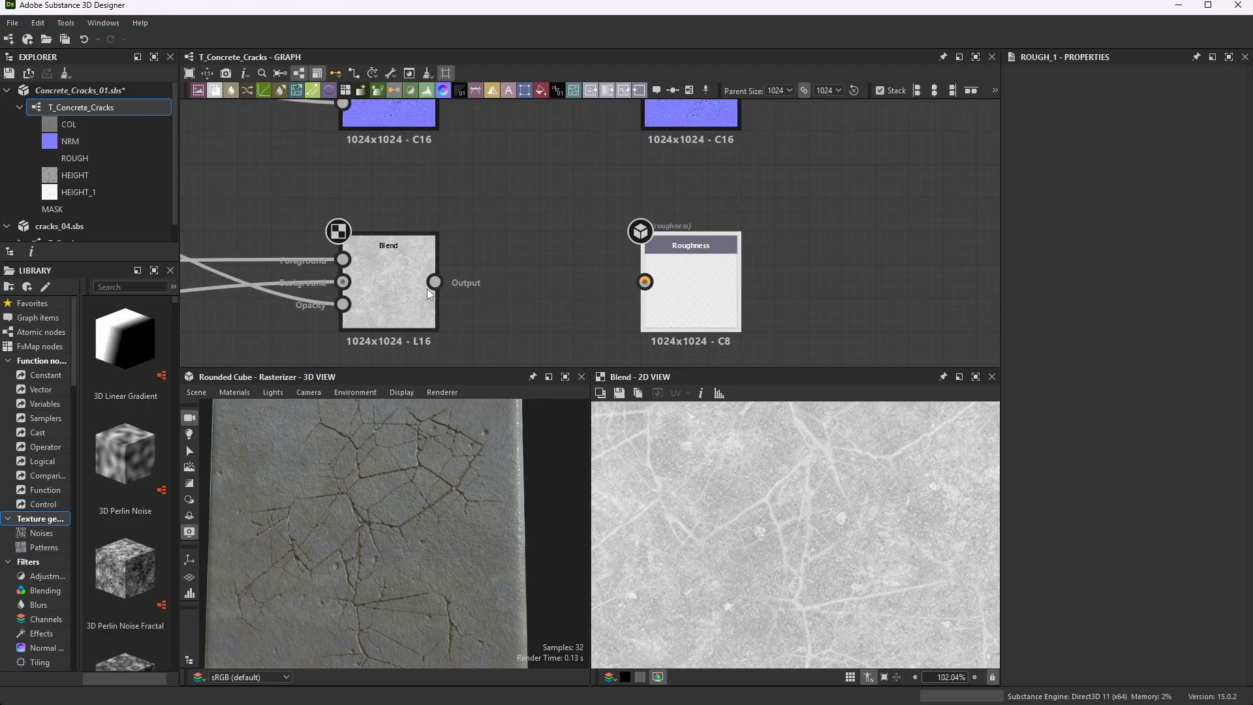
# - Connect the roughness Blend to the Roughness output node, show that output in the 2D view and save the package
pyautogui.moveTo(435, 282); pyautogui.dragTo(644, 282)
pyautogui.doubleClick(711, 276)
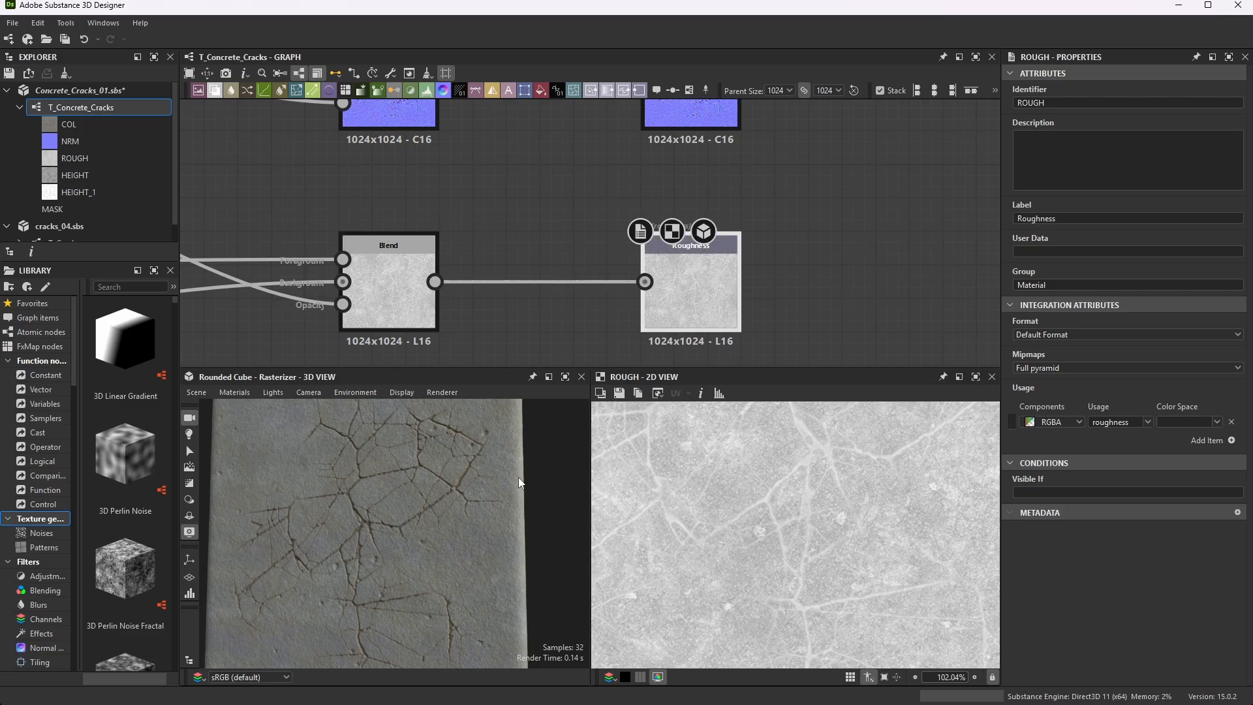
pyautogui.scroll(-8, 623, 210)
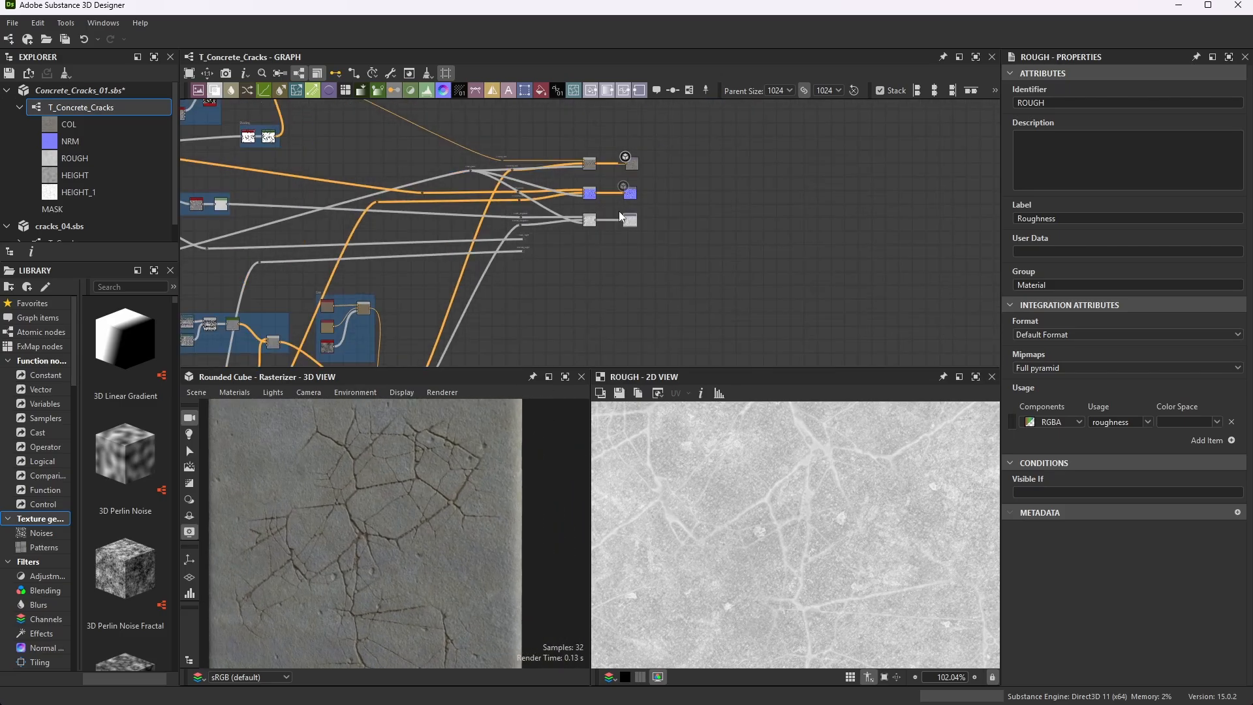
pyautogui.hotkey('ctrl', 's')
# - Add a Blend node beneath the roughness Blend, beside the Cracks_Height and Concrete_Height Dots
pyautogui.scroll(6, 548, 254)
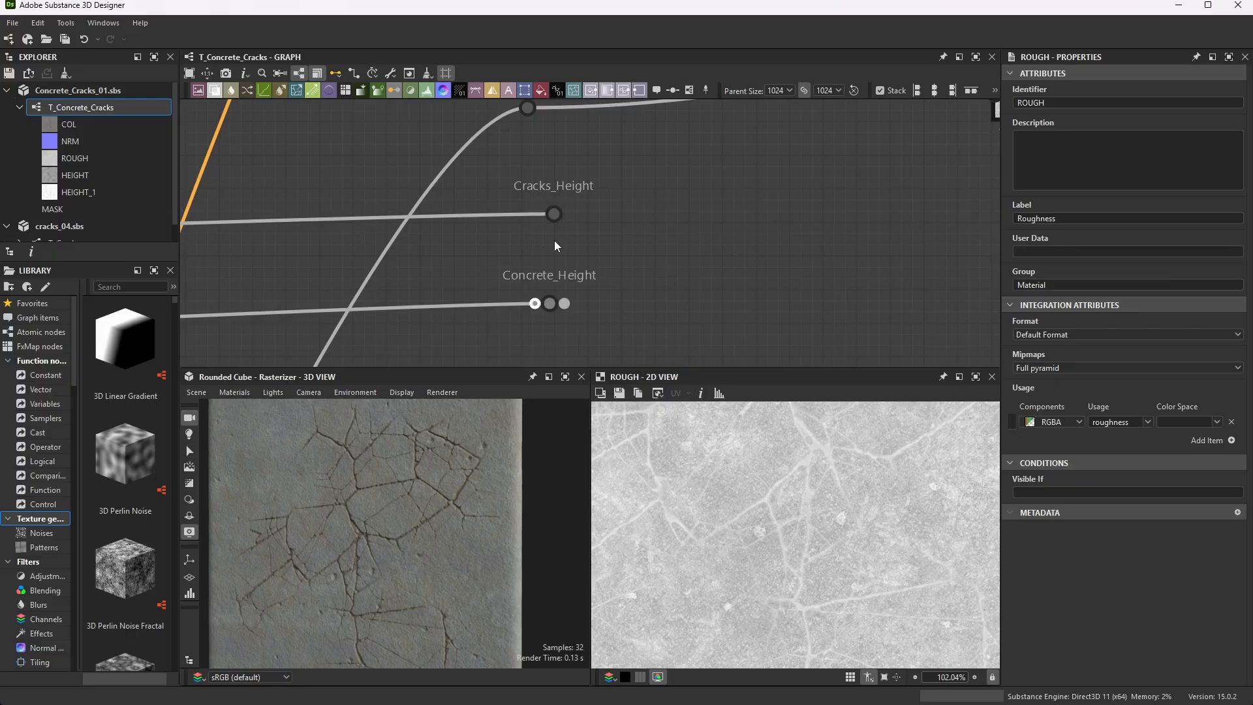
pyautogui.scroll(-6, 536, 226)
pyautogui.scroll(3, 659, 214)
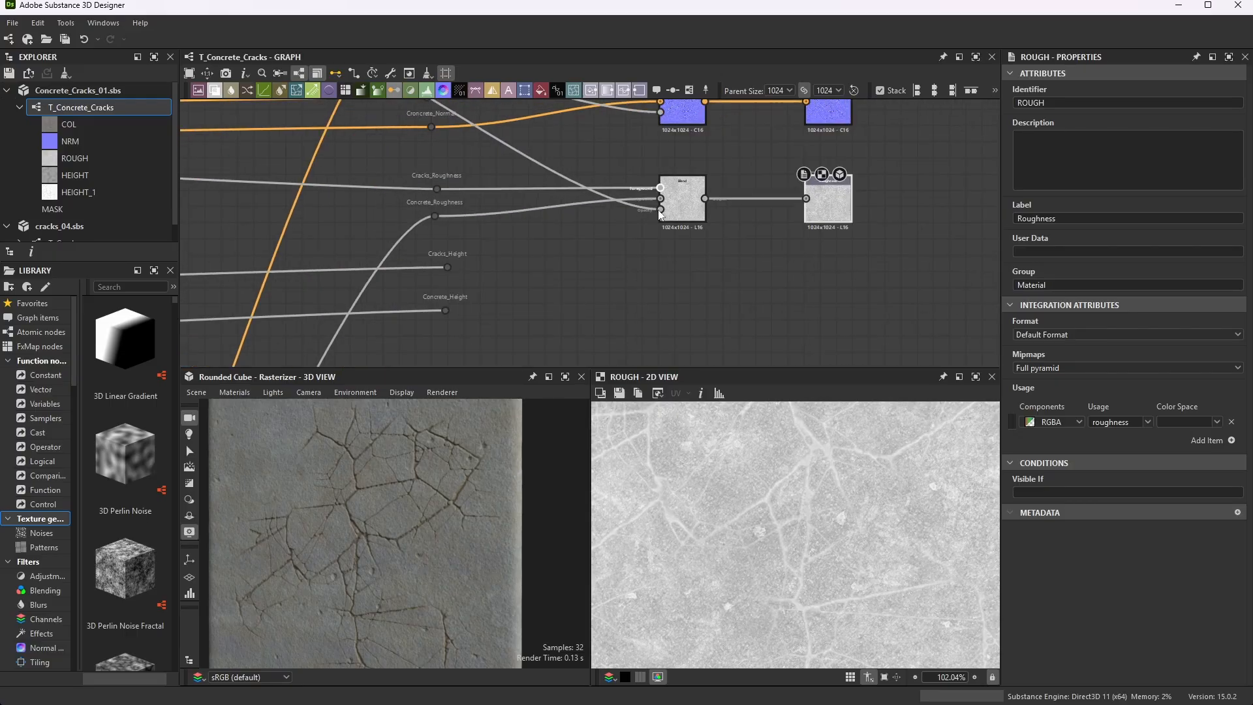
pyautogui.rightClick(681, 250)
pyautogui.click(718, 297)
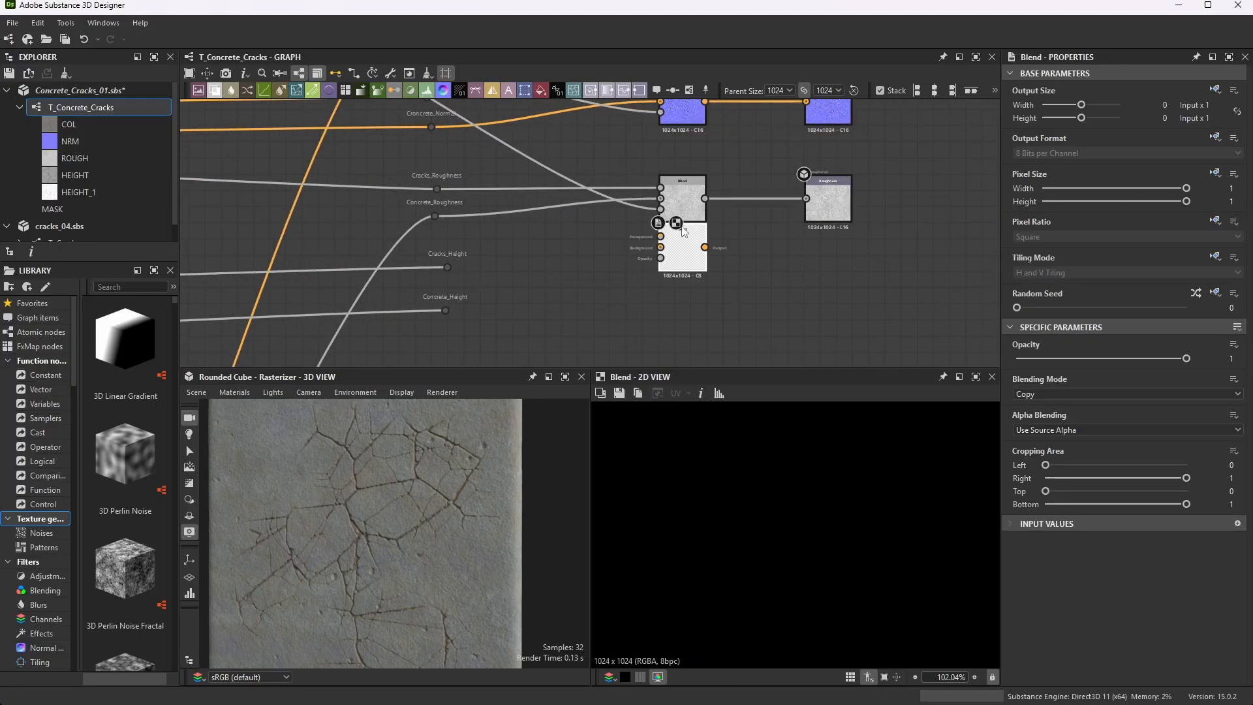
pyautogui.moveTo(683, 231); pyautogui.dragTo(683, 273)
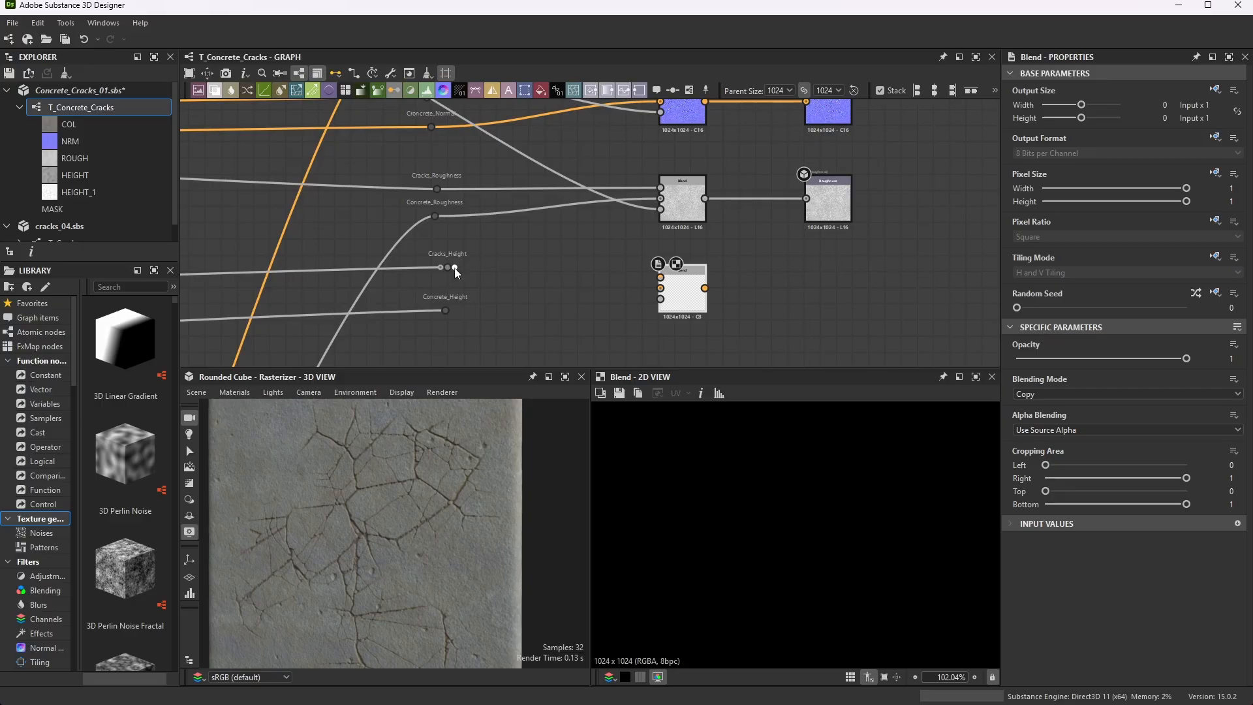
# - Feed Cracks_Height, Concrete_Height and Cracks_Mask into the new height Blend as foreground, background and opacity respectively
pyautogui.moveTo(455, 268); pyautogui.dragTo(661, 276)
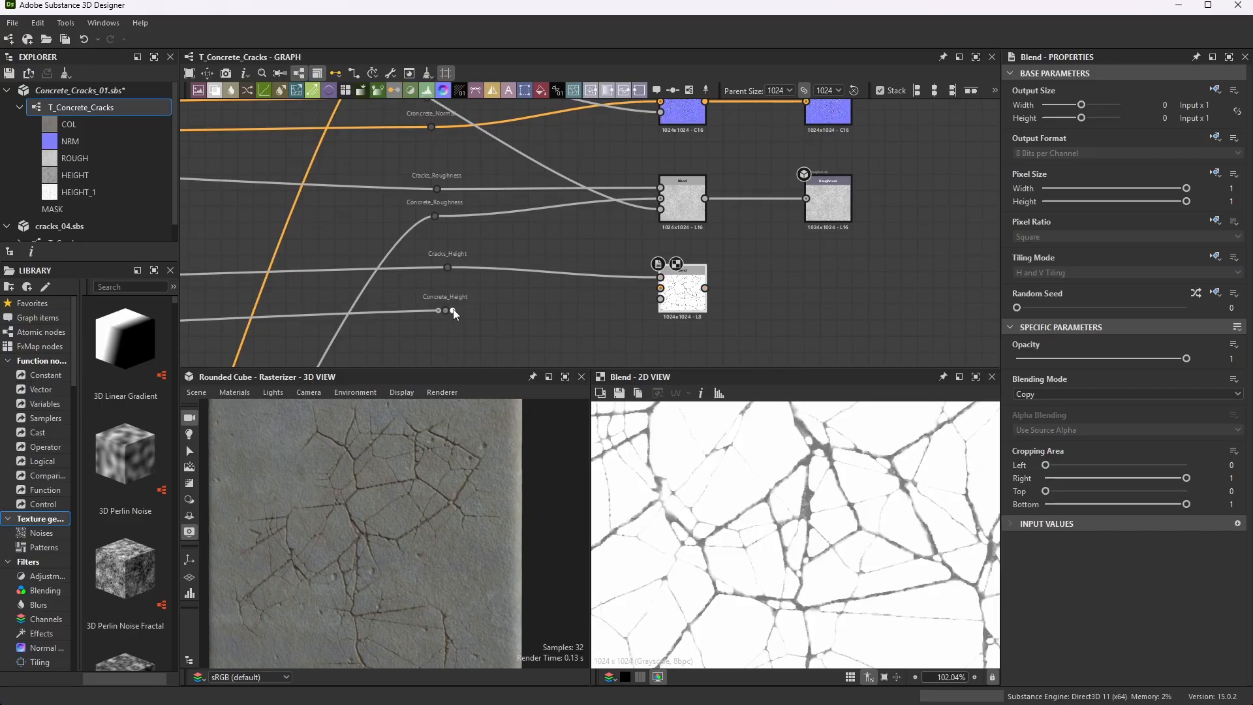
pyautogui.moveTo(484, 318); pyautogui.dragTo(660, 288)
pyautogui.scroll(-3, 637, 212)
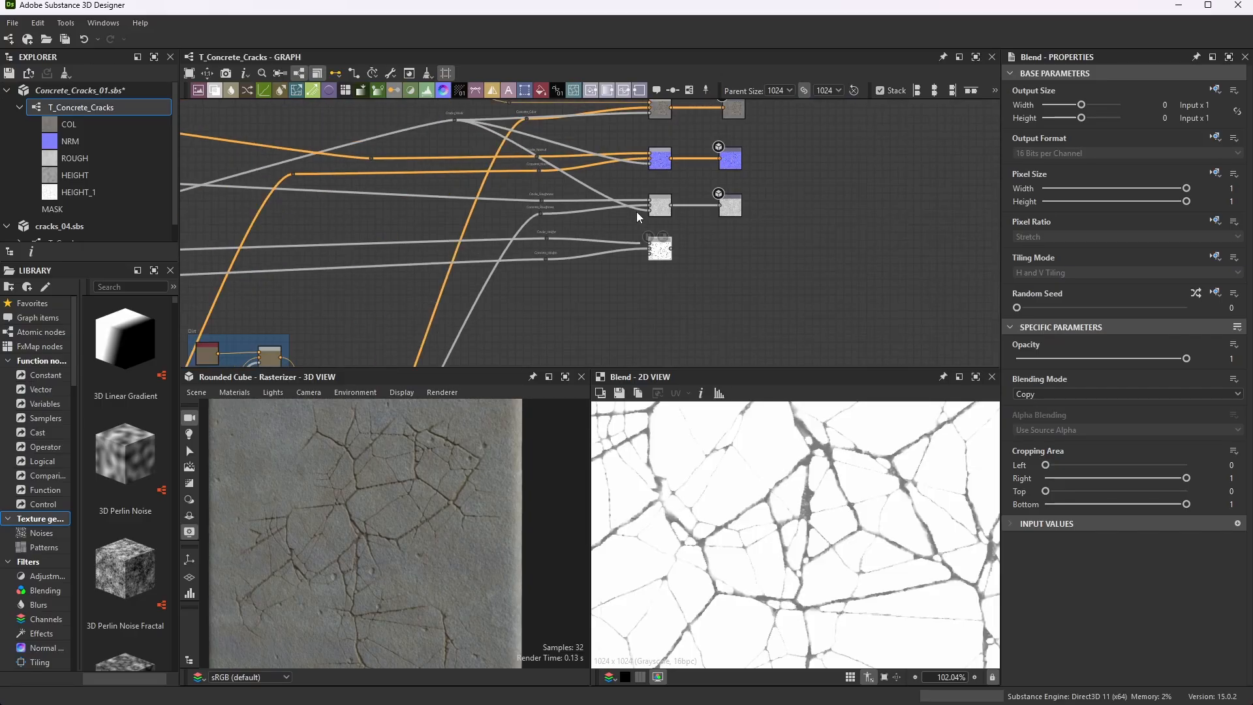
pyautogui.scroll(5, 459, 123)
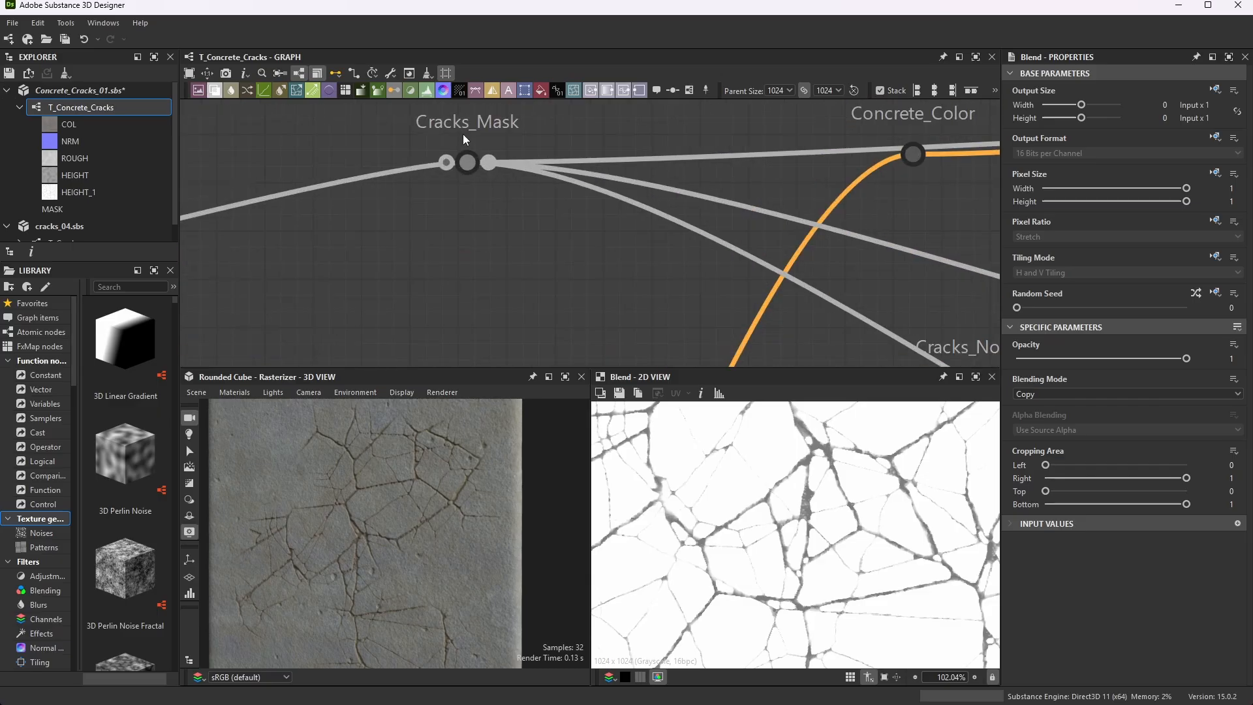
pyautogui.scroll(-3, 479, 139)
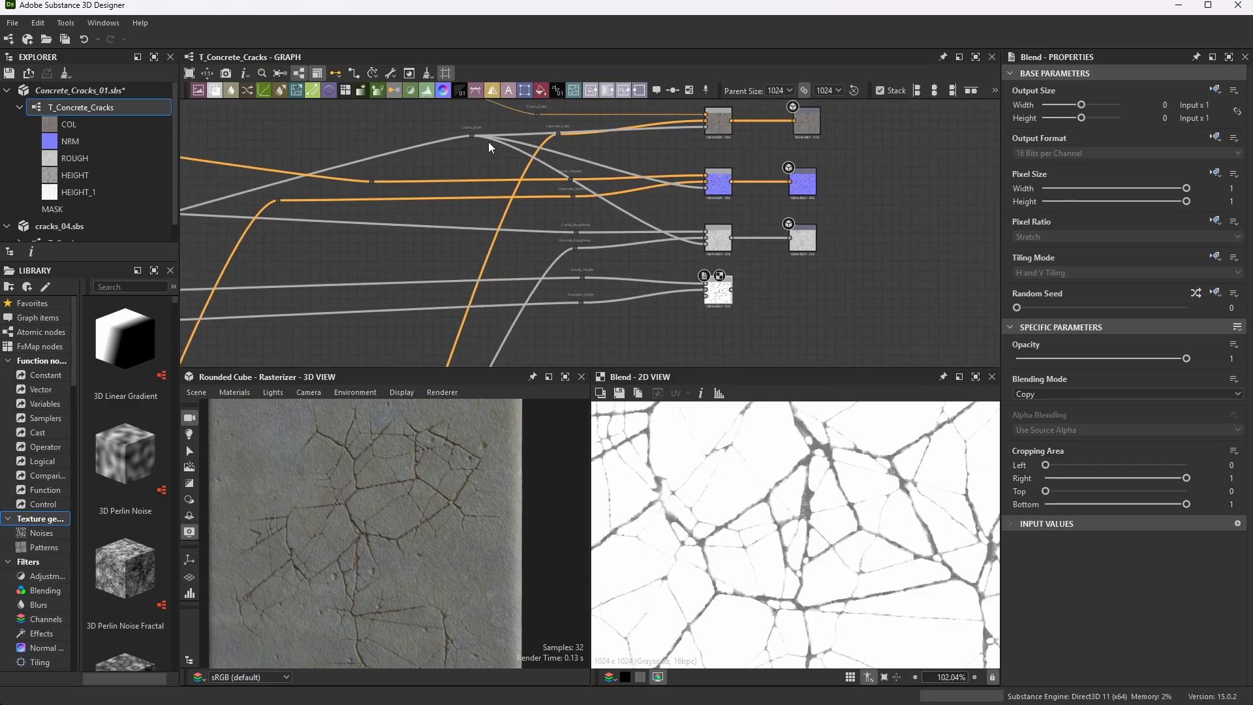
pyautogui.moveTo(478, 144); pyautogui.dragTo(841, 267)
pyautogui.scroll(4, 841, 268)
pyautogui.scroll(-2, 774, 486)
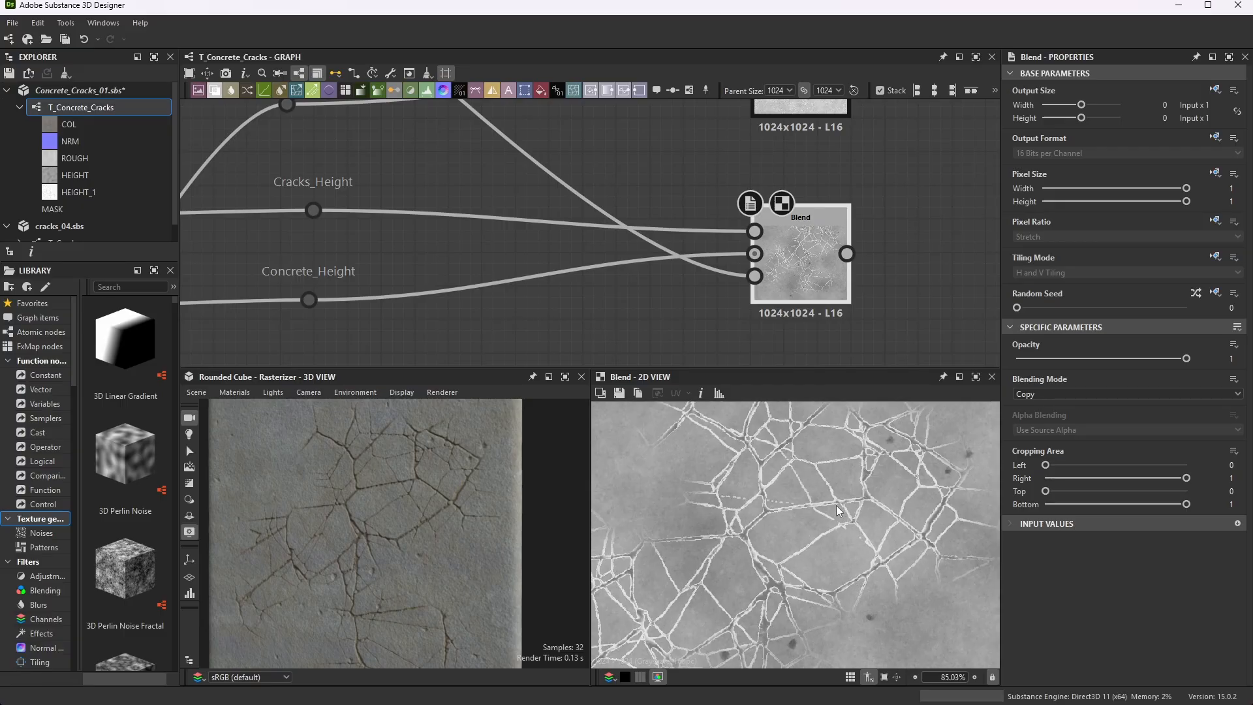
pyautogui.scroll(-3, 686, 258)
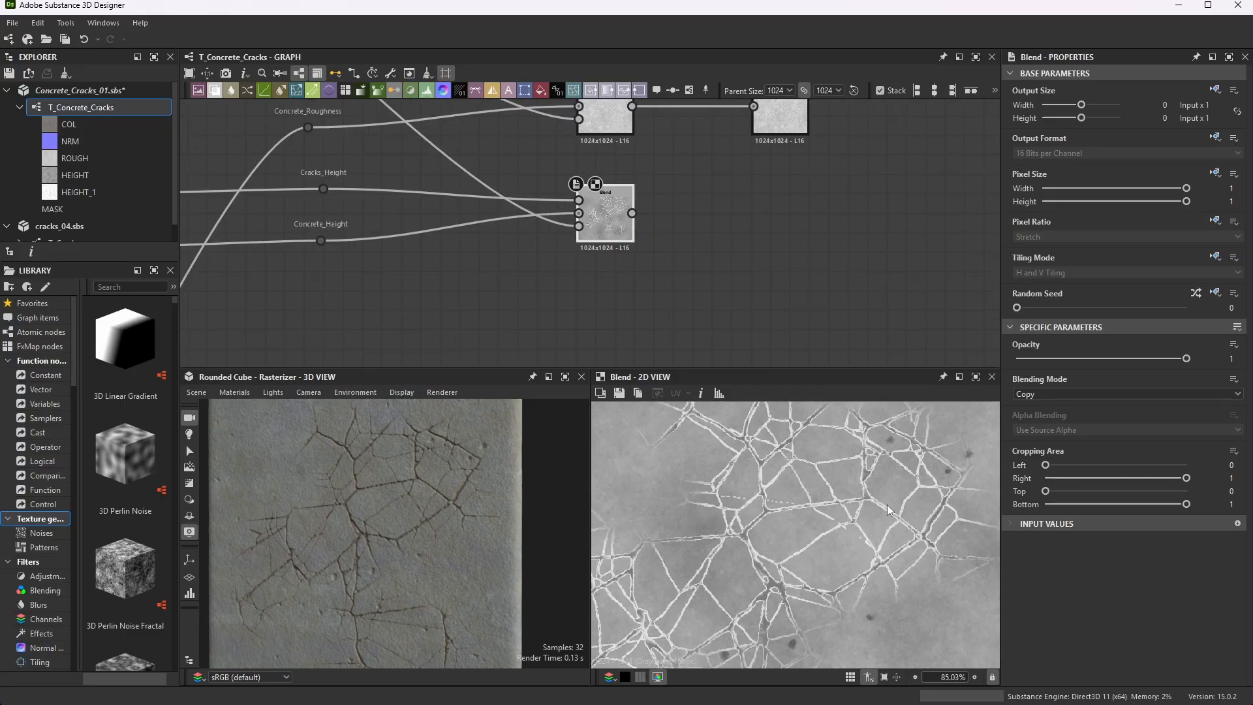
pyautogui.scroll(8, 849, 492)
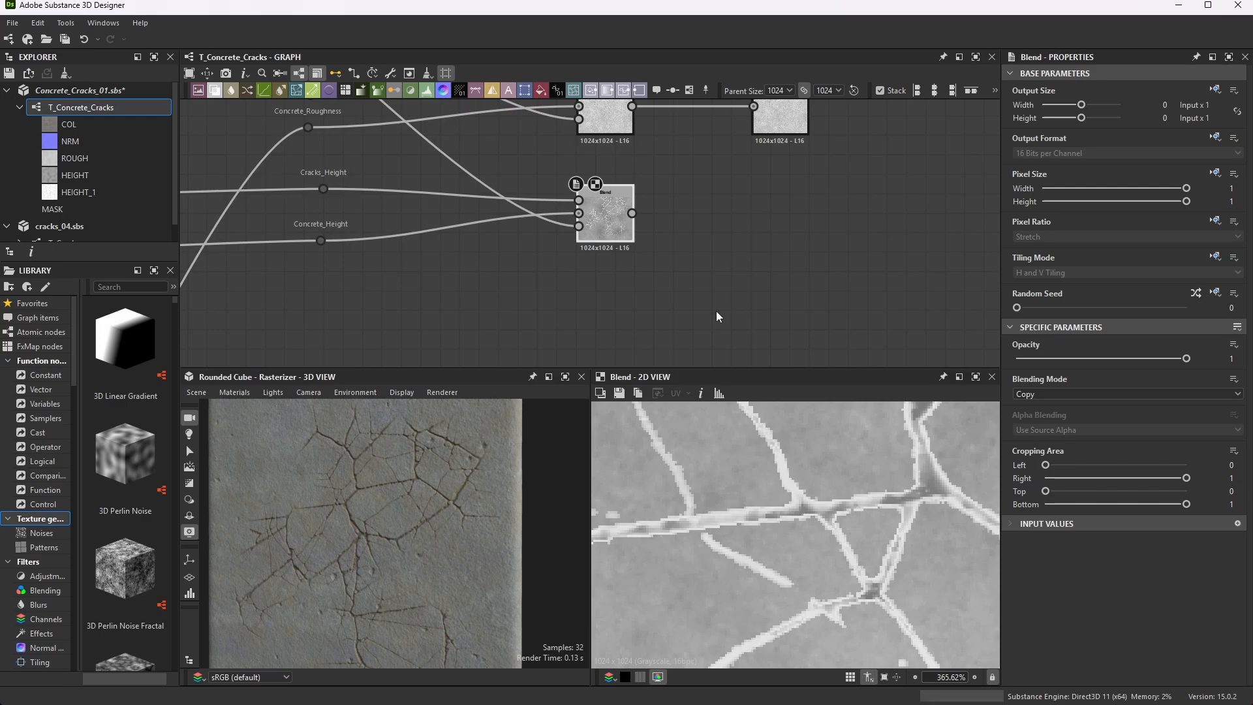
# - Delete the cracks graph's HEIGHT_1 output node beside the Height Done frame
pyautogui.scroll(-3, 745, 213)
pyautogui.scroll(2, 684, 198)
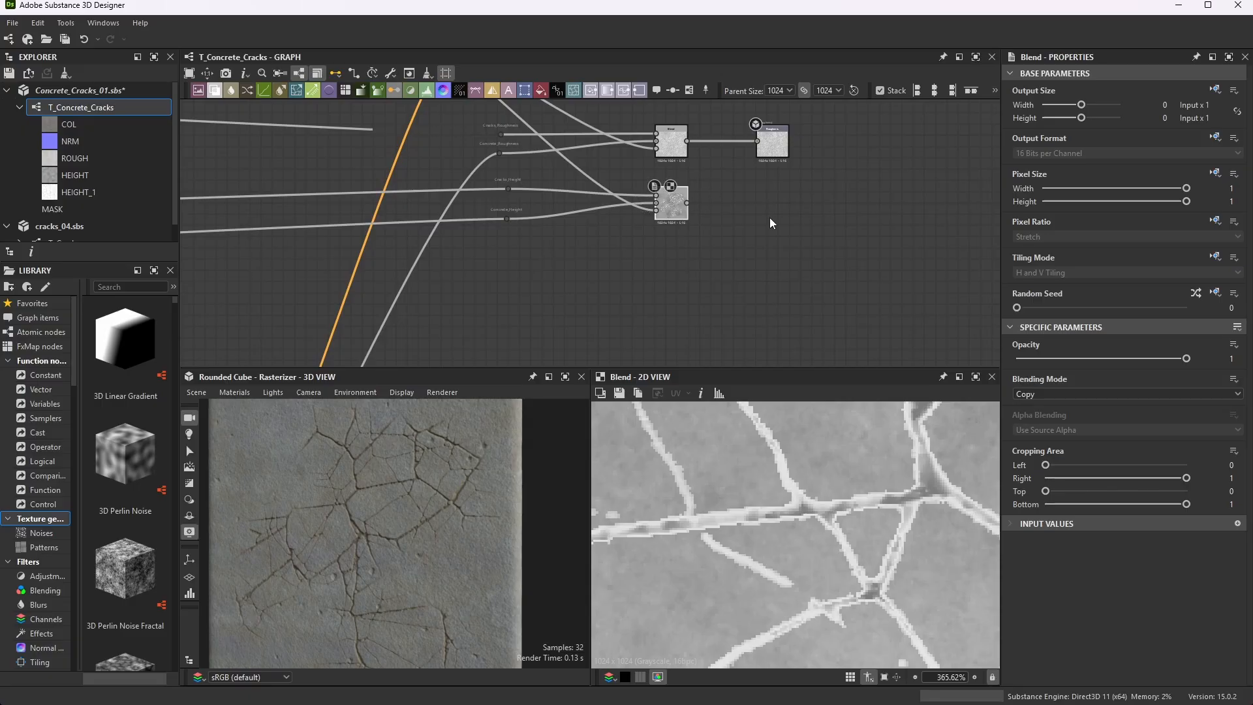
pyautogui.scroll(-5, 766, 235)
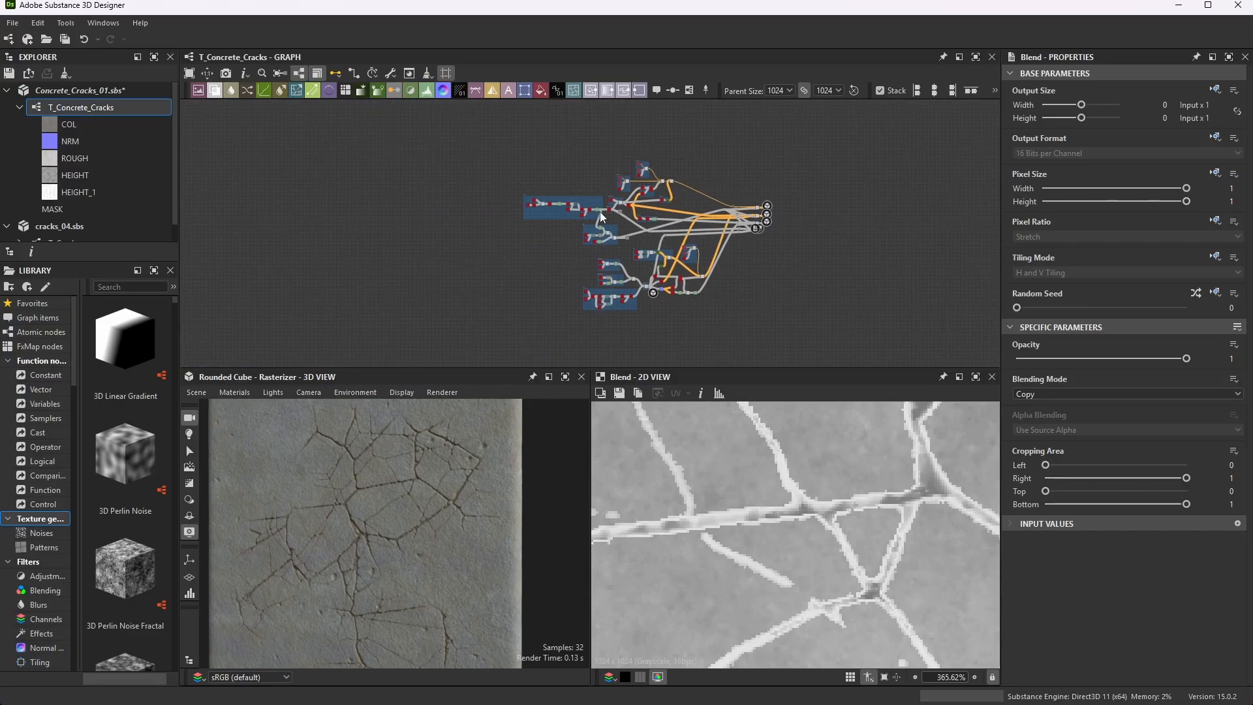
pyautogui.scroll(4, 613, 215)
pyautogui.scroll(8, 638, 225)
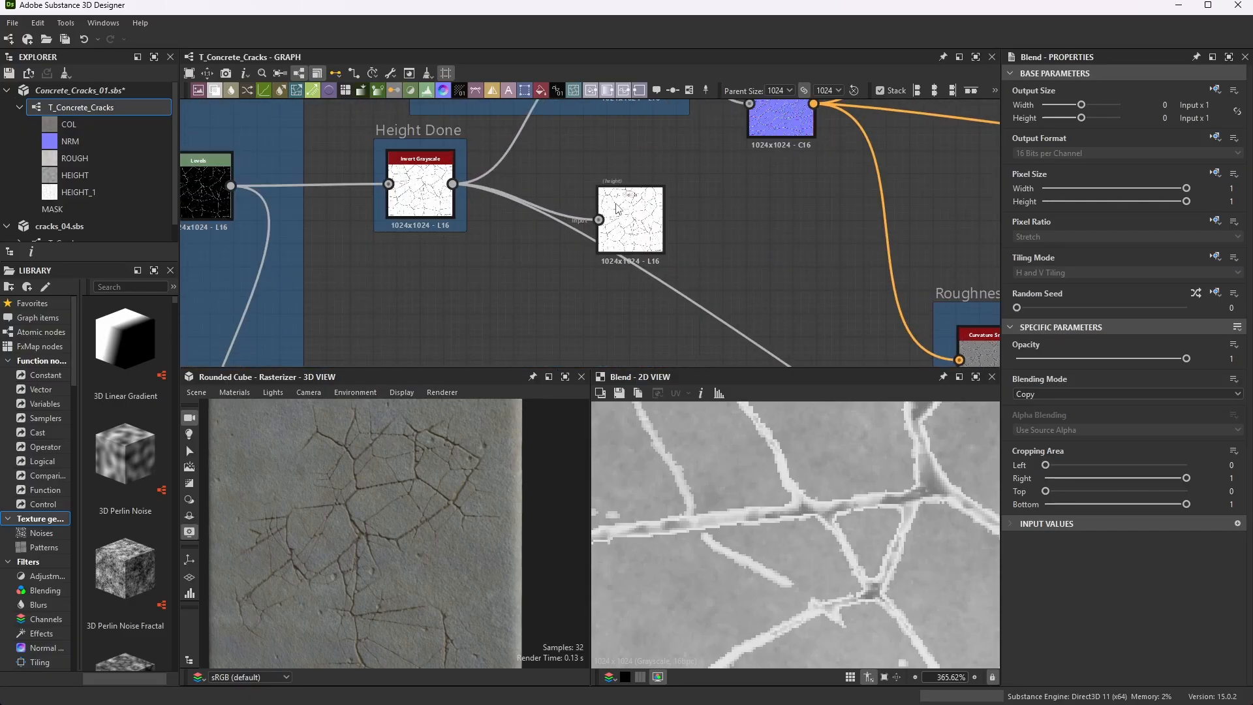
pyautogui.scroll(-1, 645, 224)
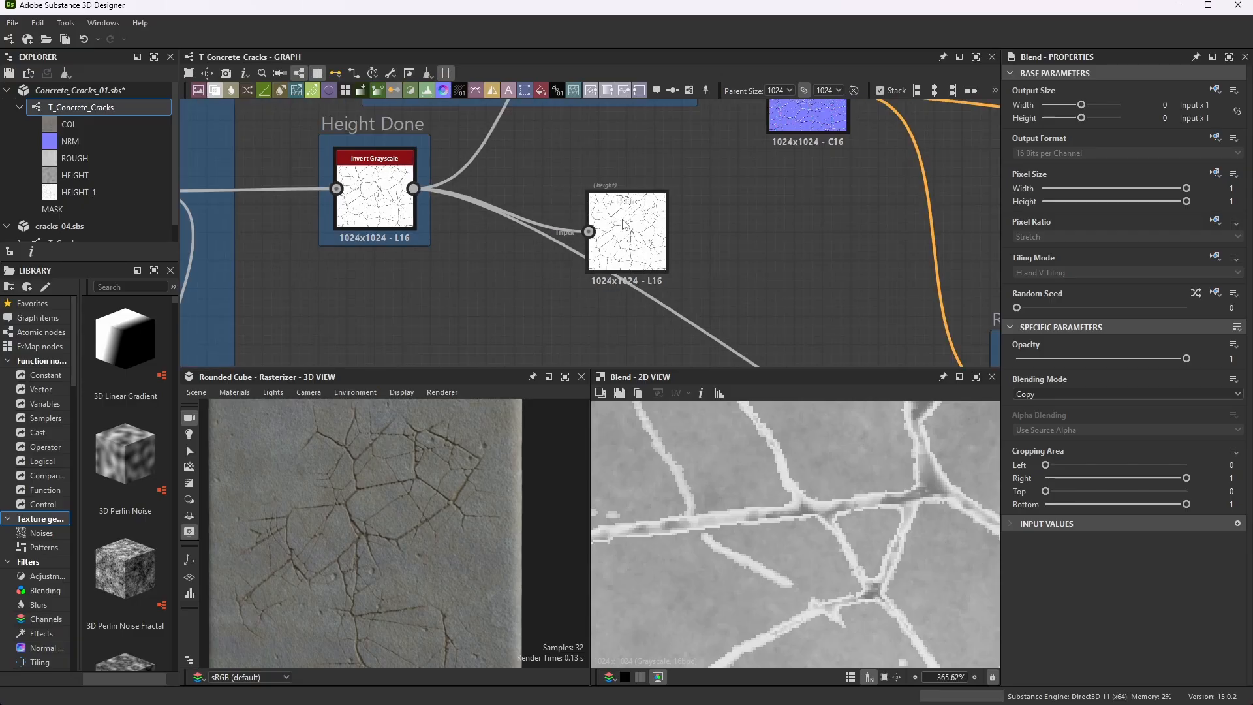
pyautogui.click(639, 226)
pyautogui.scroll(2, 639, 225)
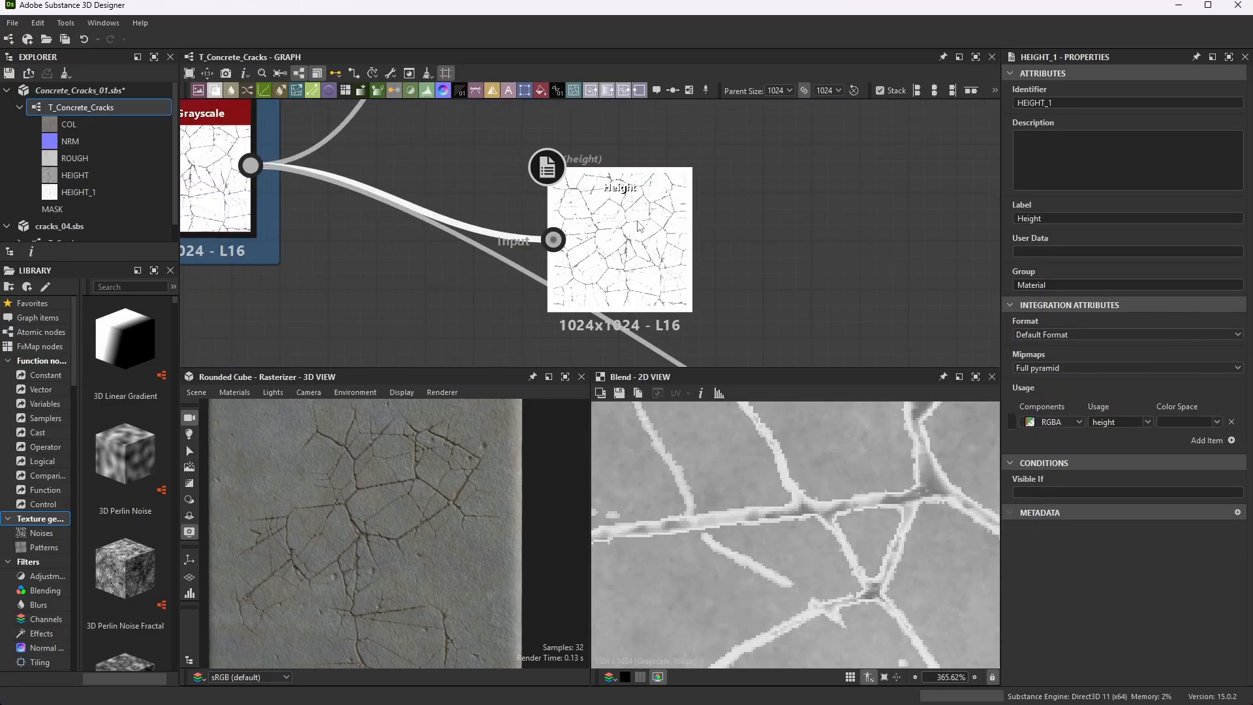
pyautogui.press('Delete')
# - Disconnect the concrete graph's Height output node from its source, keeping the output node
pyautogui.scroll(-8, 612, 189)
pyautogui.scroll(-6, 612, 189)
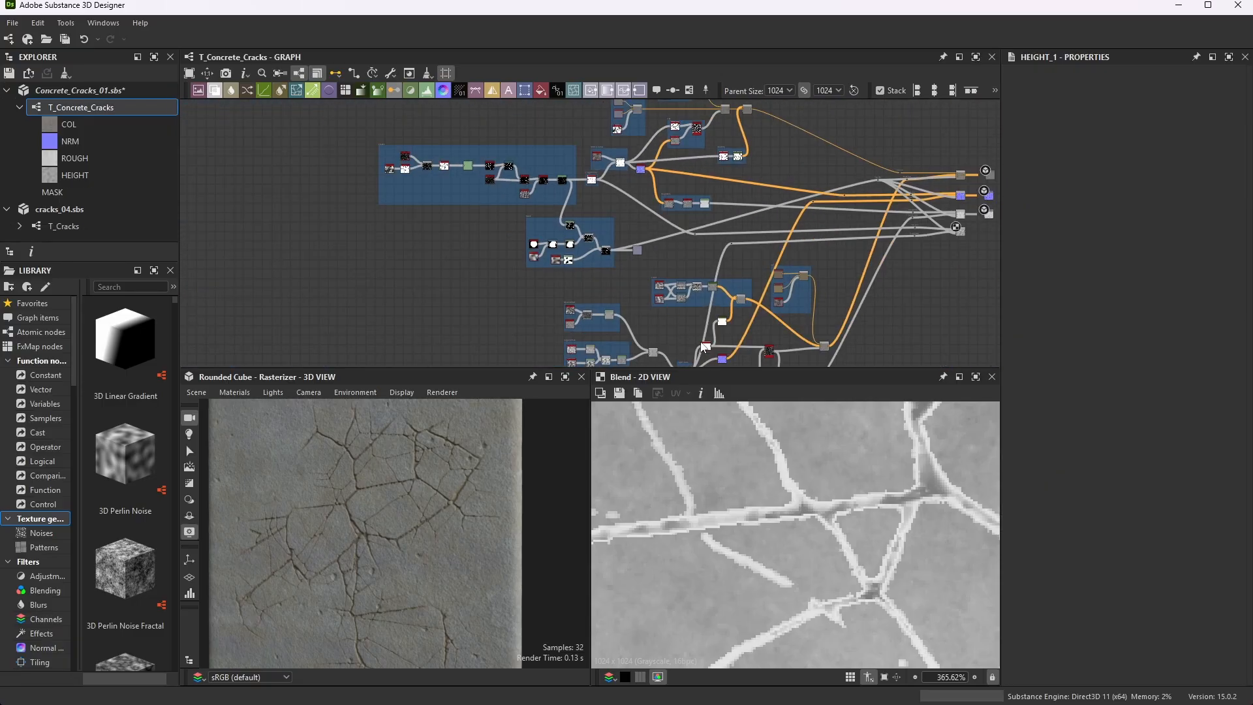
pyautogui.scroll(3, 685, 233)
pyautogui.scroll(-2, 690, 265)
pyautogui.scroll(2, 691, 265)
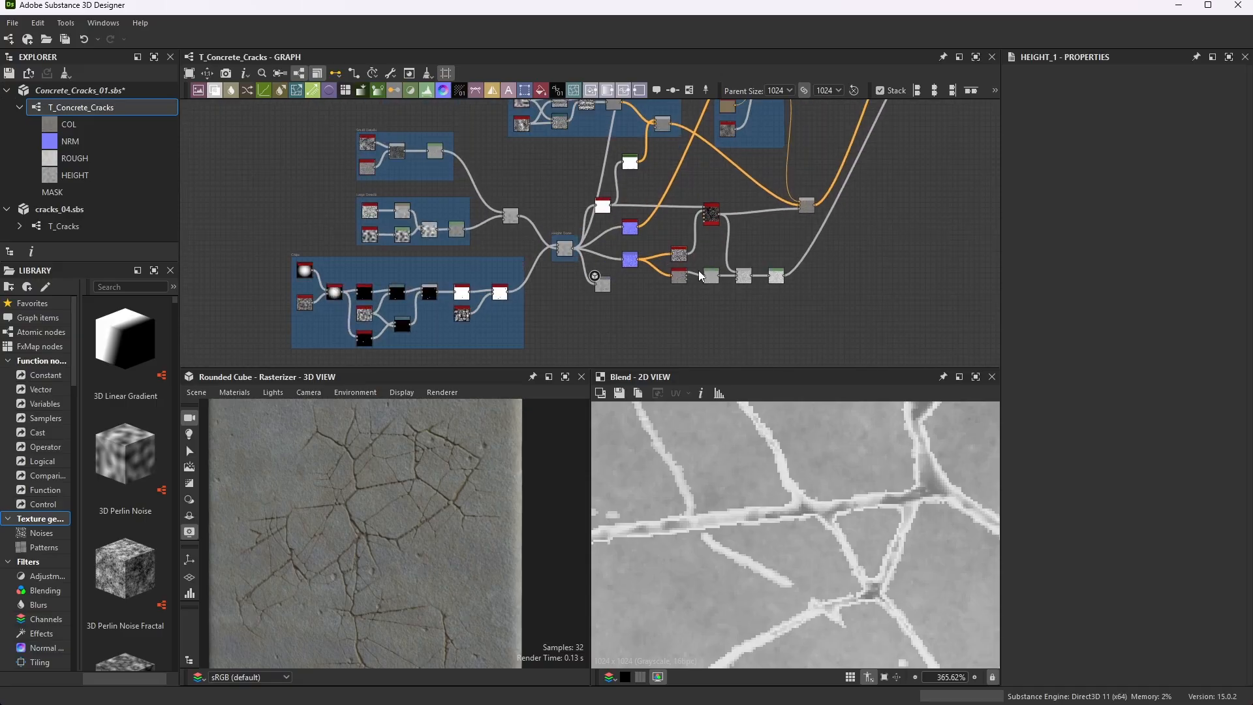
pyautogui.scroll(6, 592, 286)
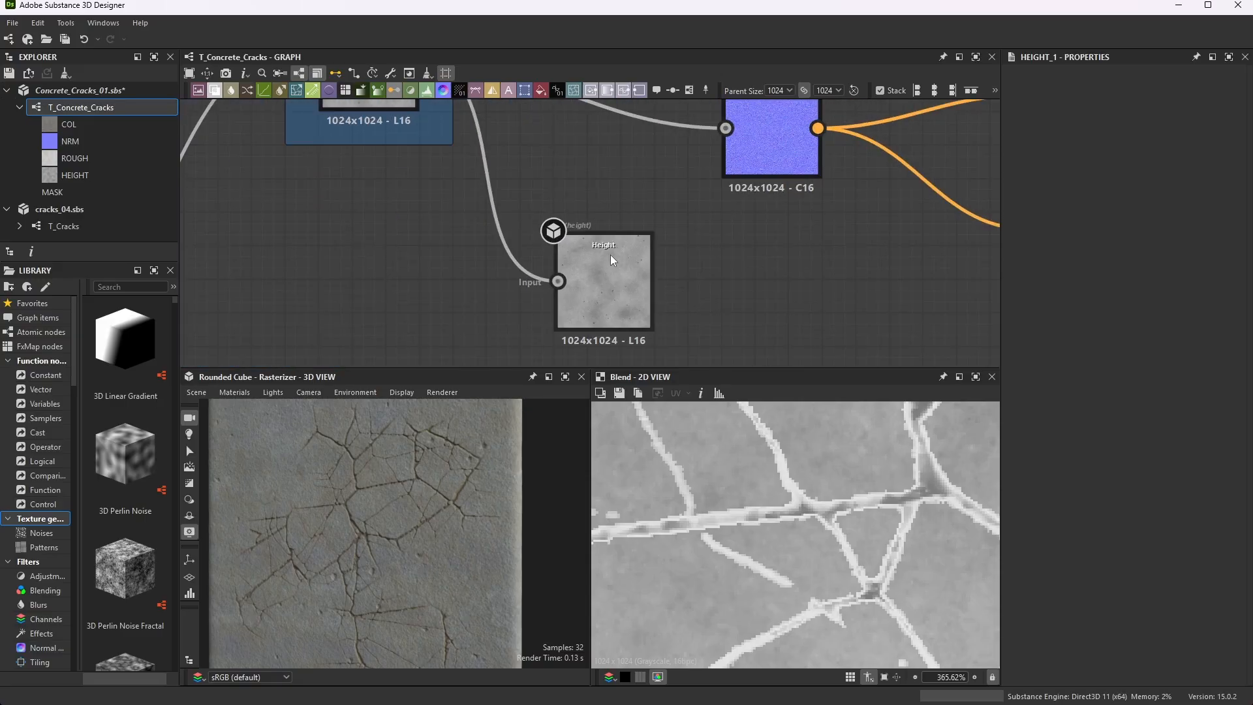
pyautogui.click(491, 189)
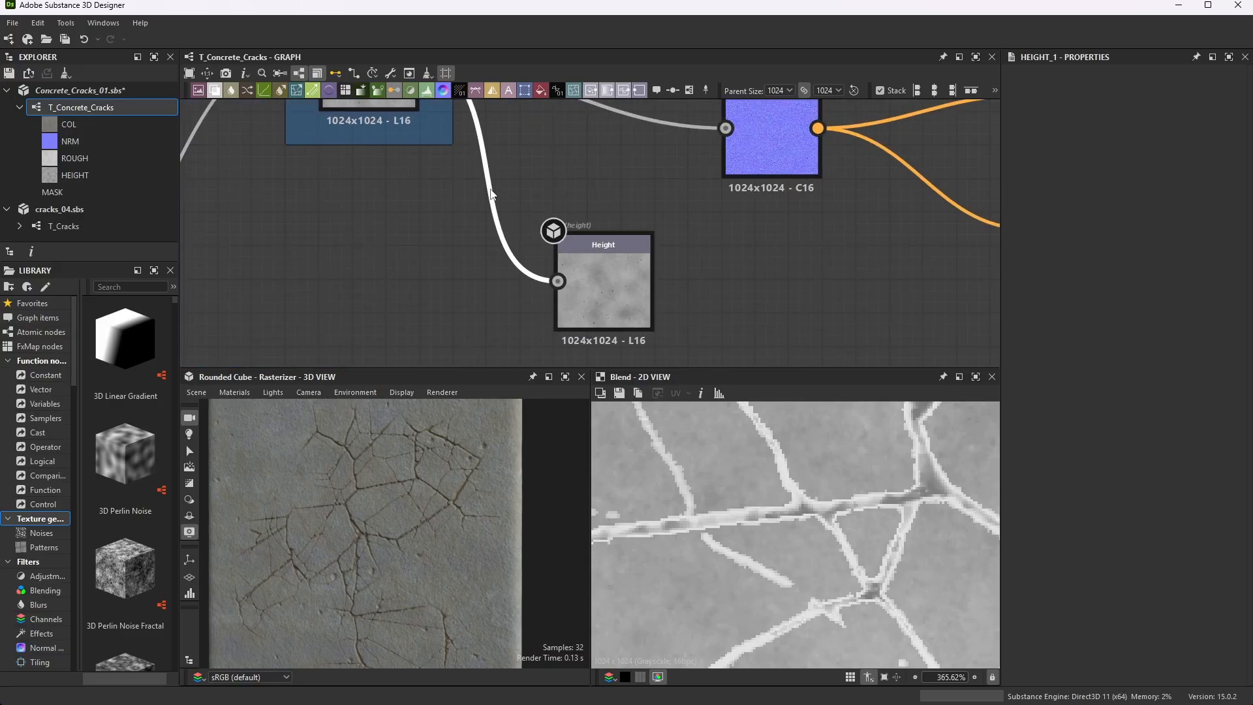
# - Move the disconnected Height output node beside the height Blend, beneath the Roughness output
pyautogui.scroll(-6, 539, 203)
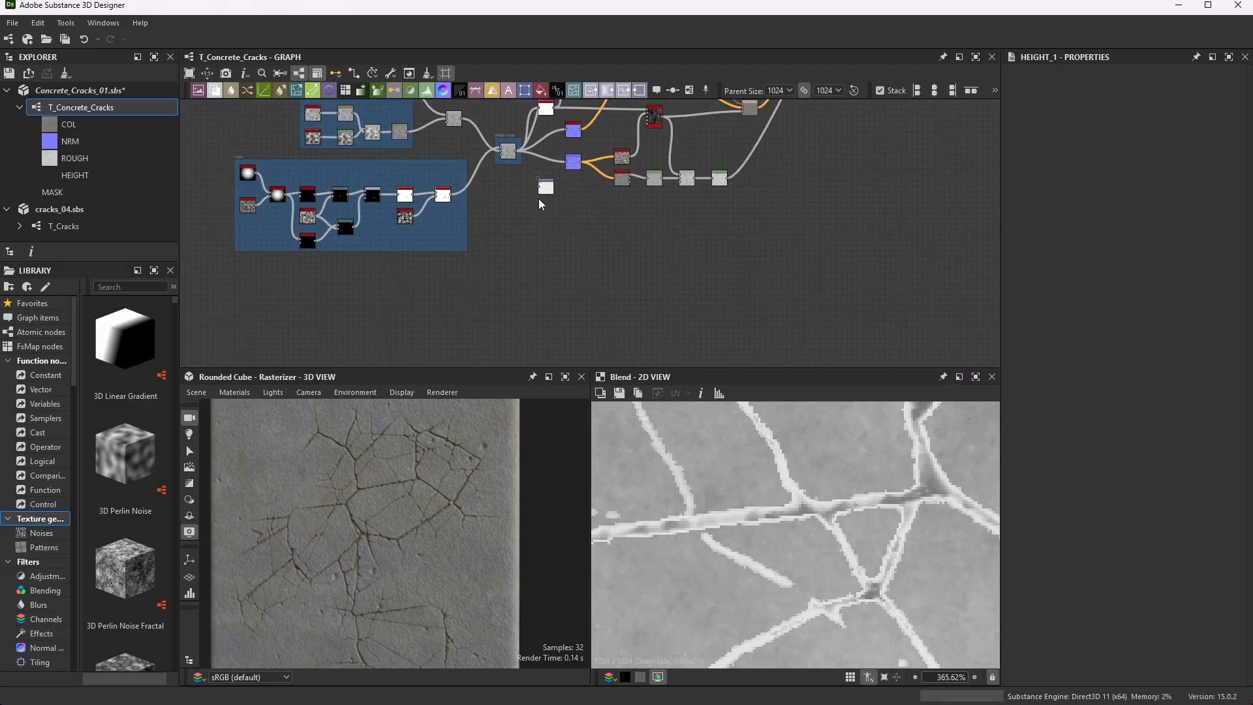
pyautogui.moveTo(542, 192); pyautogui.dragTo(284, 241)
pyautogui.scroll(3, 229, 215)
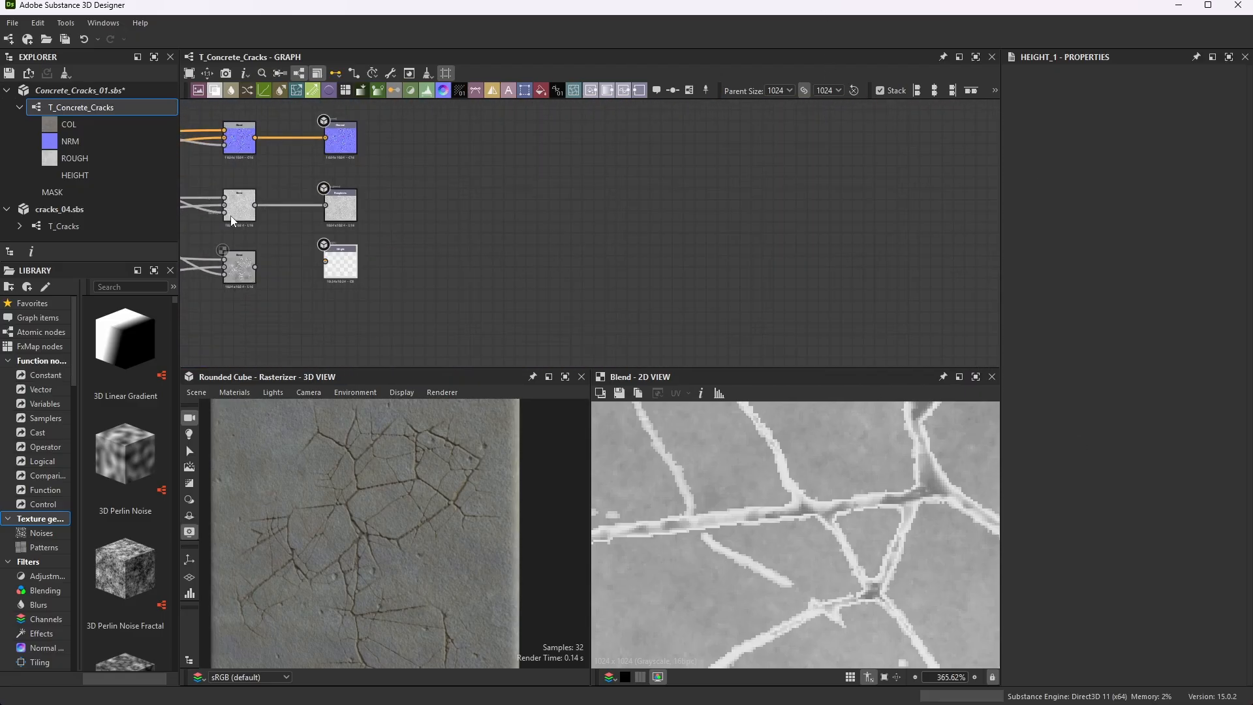
pyautogui.scroll(-2, 356, 256)
pyautogui.scroll(4, 327, 264)
# - Connect the height Blend to the Height output node and show that output in the 2D view
pyautogui.moveTo(238, 261); pyautogui.dragTo(451, 244)
pyautogui.click(531, 233)
pyautogui.doubleClick(530, 236)
pyautogui.scroll(-3, 762, 231)
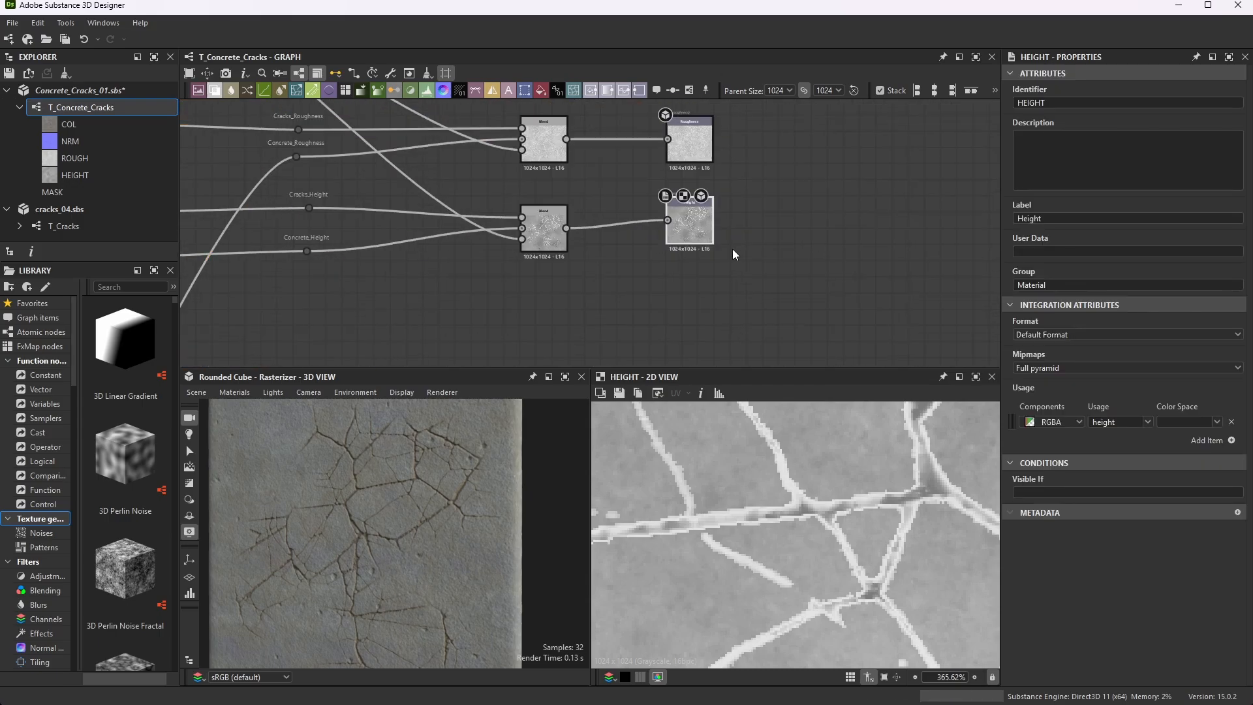
# - Align the Height output node with the height Blend and save the package
pyautogui.moveTo(693, 221); pyautogui.dragTo(693, 229)
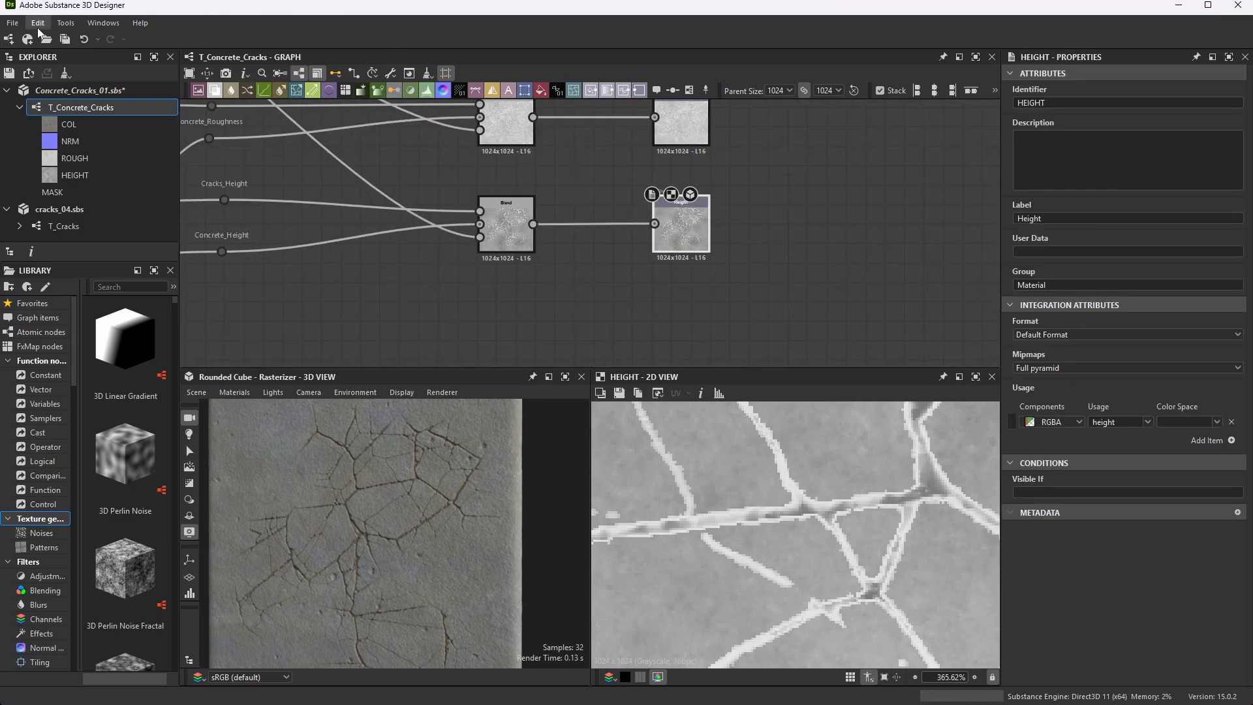
pyautogui.click(14, 24)
pyautogui.click(37, 104)
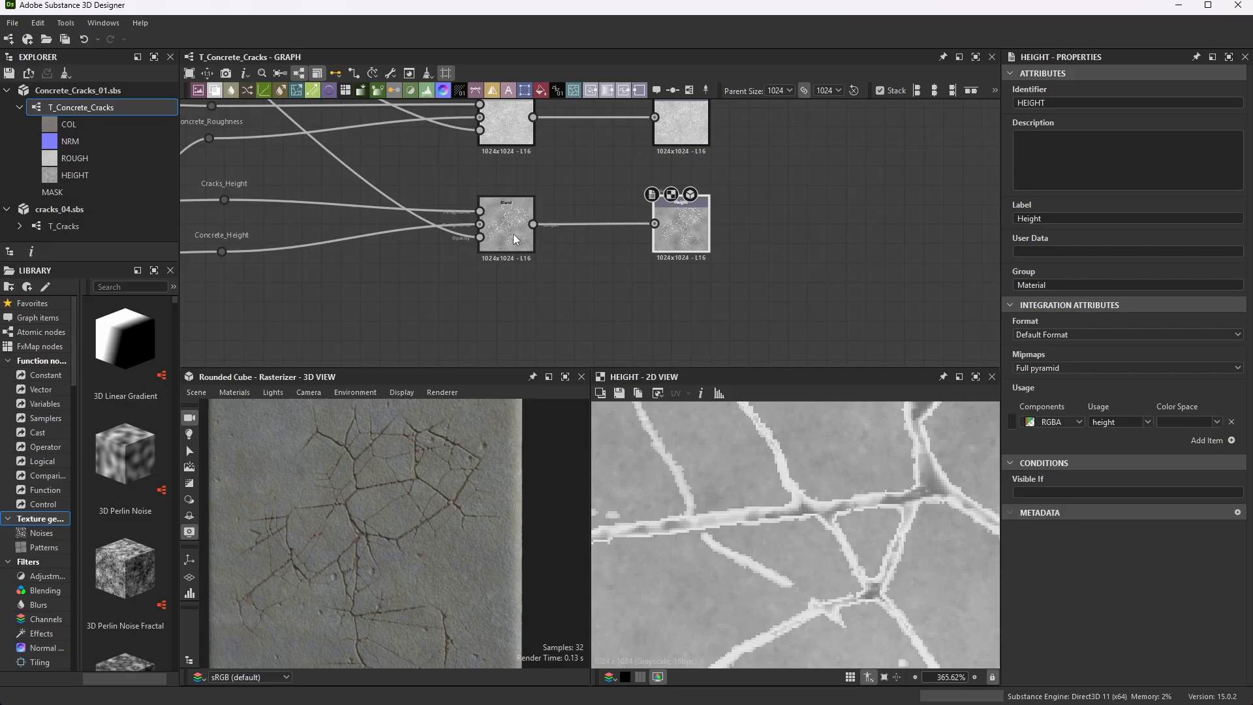
# - Insert a Levels node between the Cracks_Height Dot and the height Blend's foreground input
pyautogui.scroll(2, 346, 212)
pyautogui.moveTo(320, 220); pyautogui.dragTo(420, 214, button='middle')
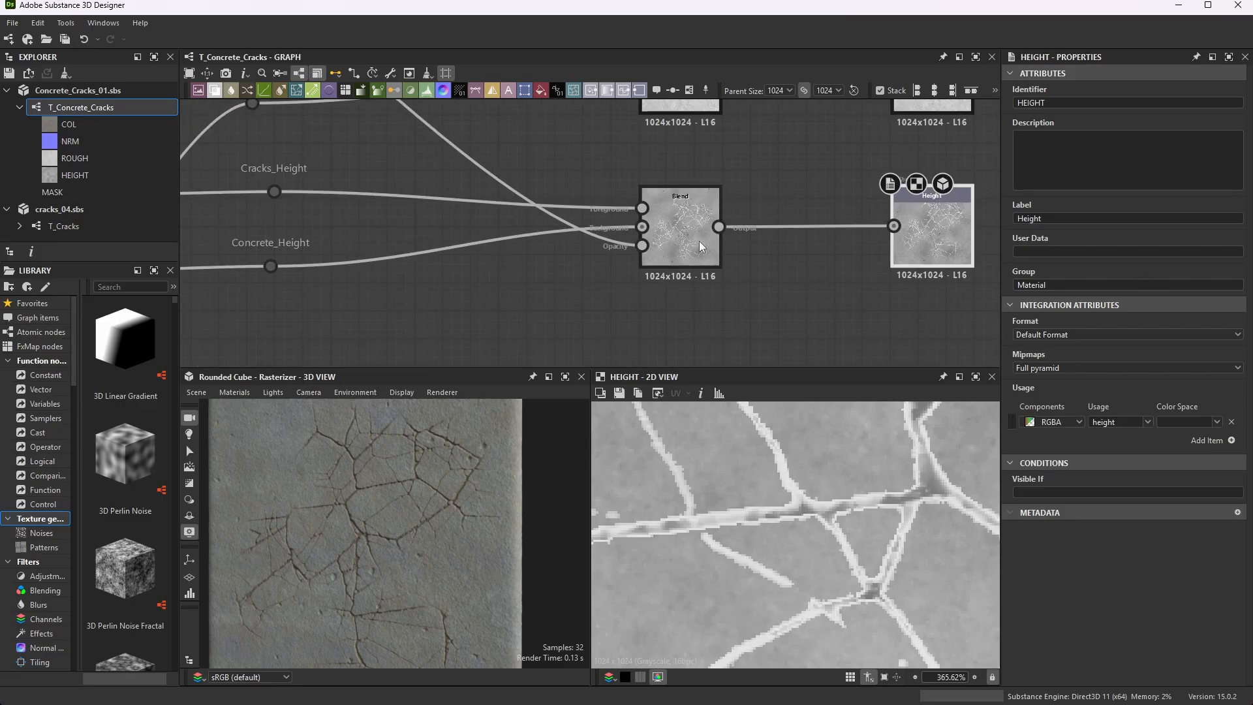
pyautogui.press('space')
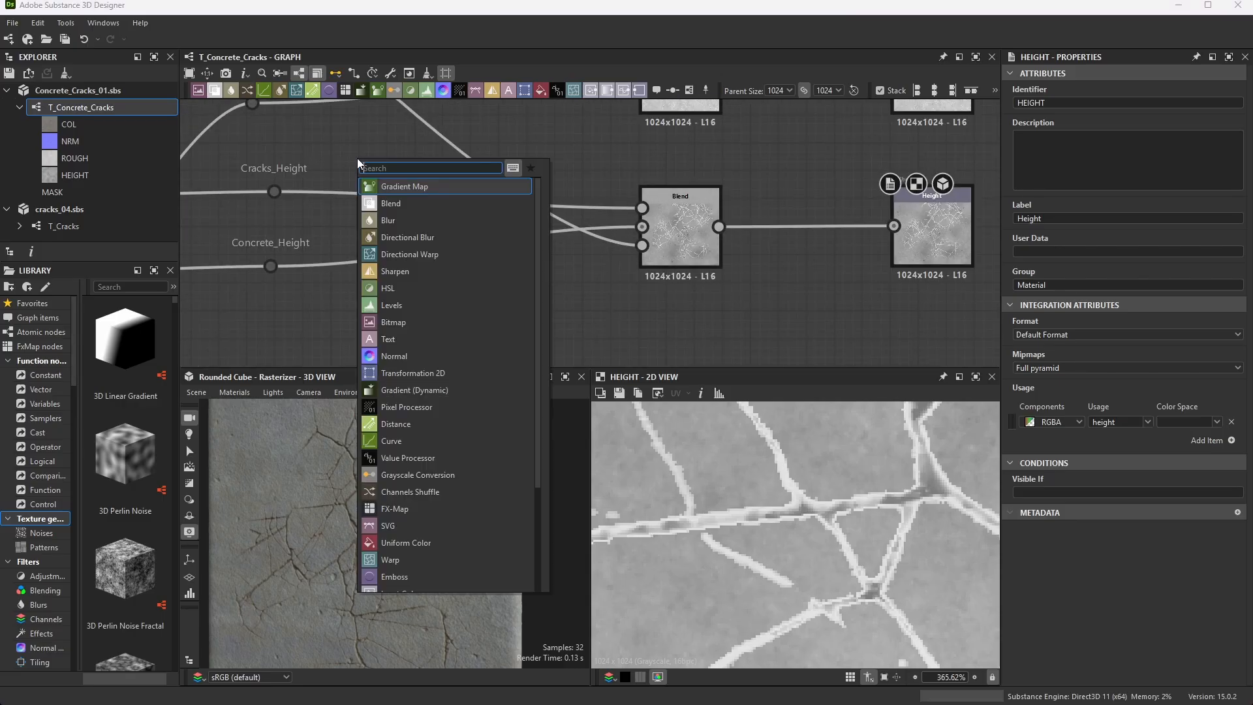
pyautogui.write('levels')
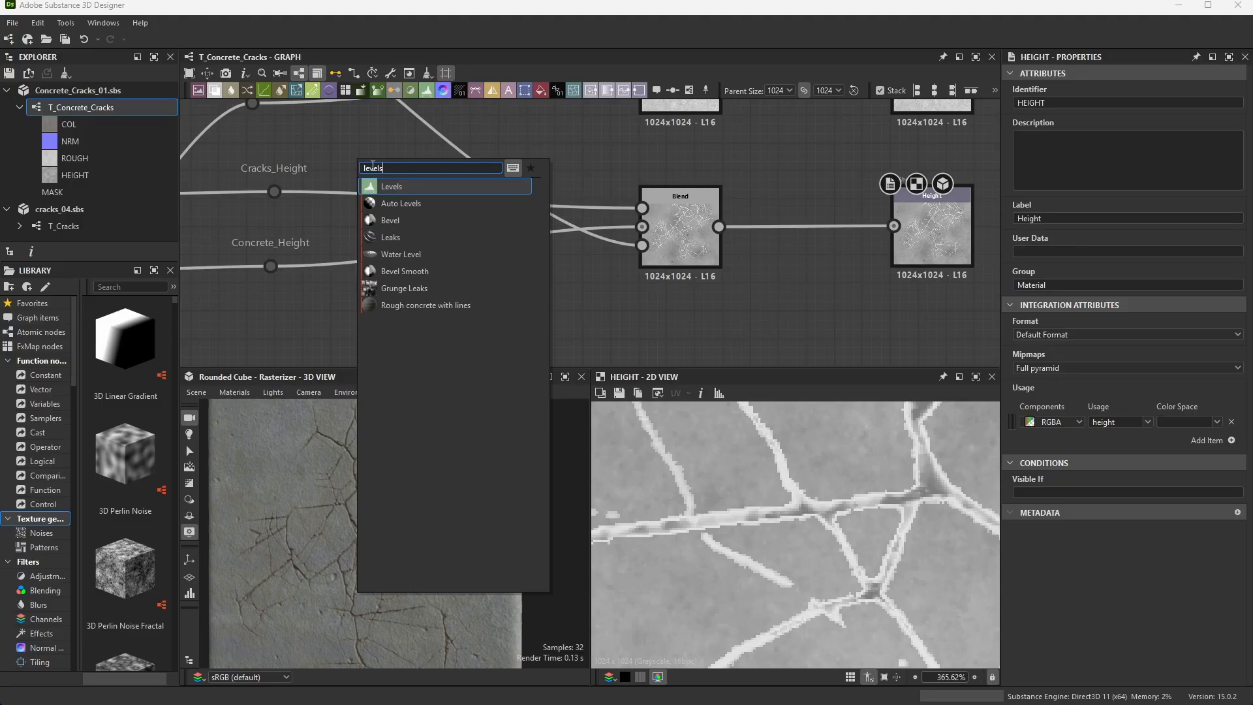
pyautogui.press('Return')
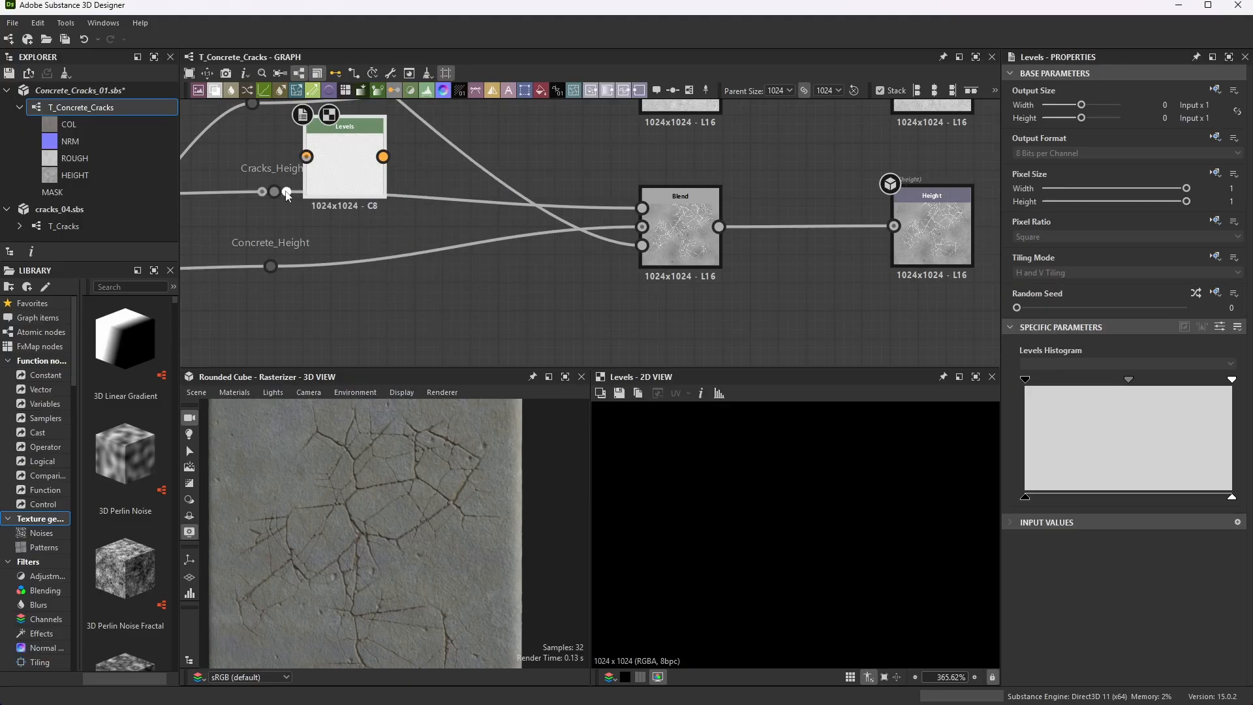
pyautogui.moveTo(285, 192); pyautogui.dragTo(643, 209)
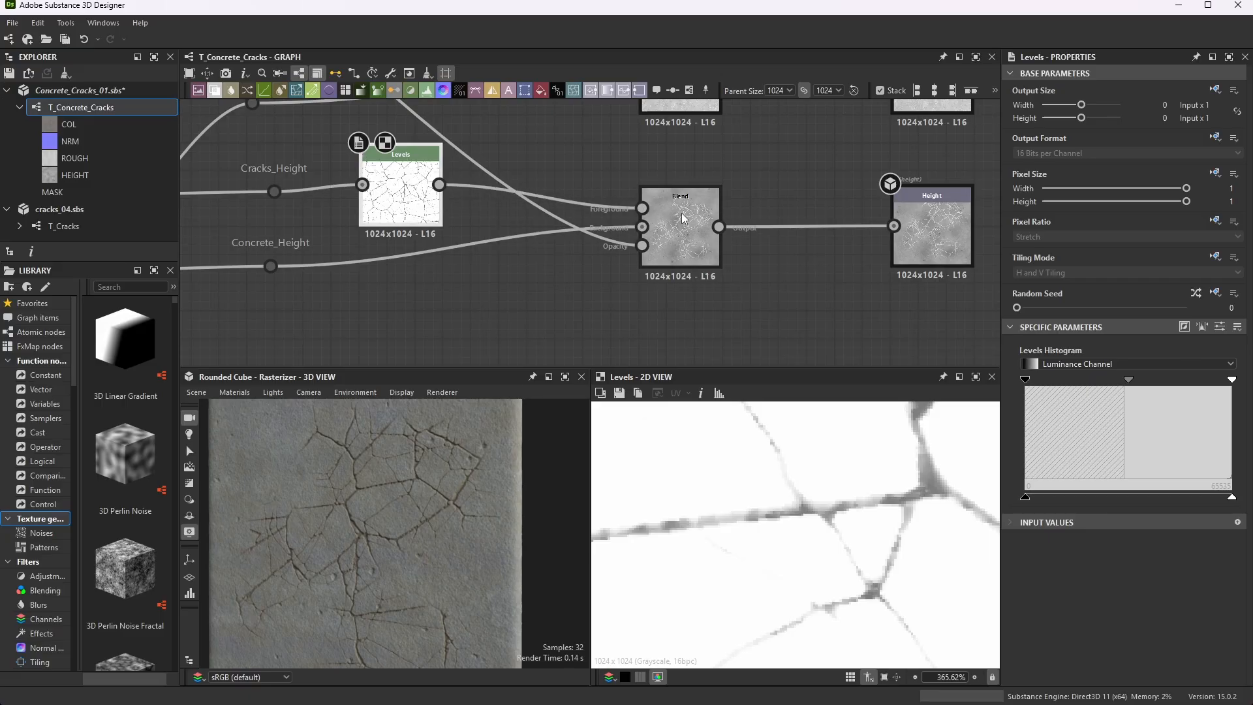
# - Show the height Blend in the 2D view while opening the Cracks_Height Levels node's parameters
pyautogui.scroll(5, 681, 213)
pyautogui.click(662, 246)
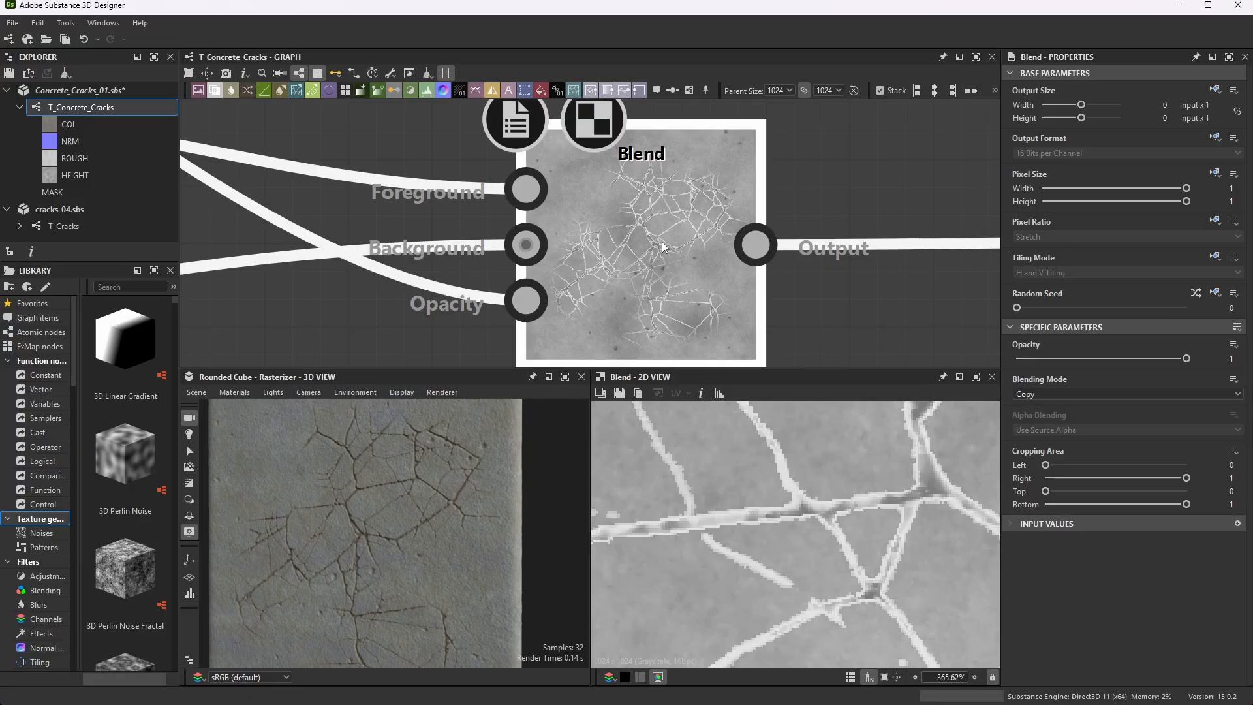
pyautogui.scroll(-8, 409, 188)
pyautogui.scroll(3, 297, 175)
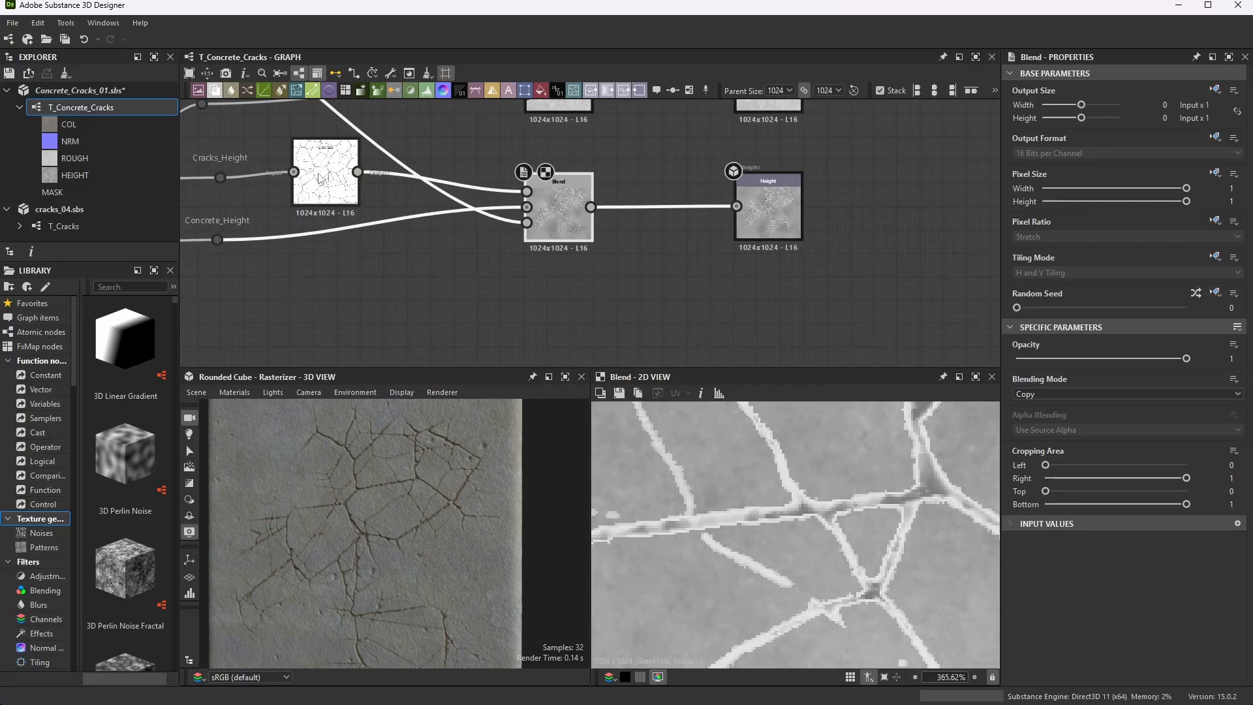
pyautogui.click(319, 178)
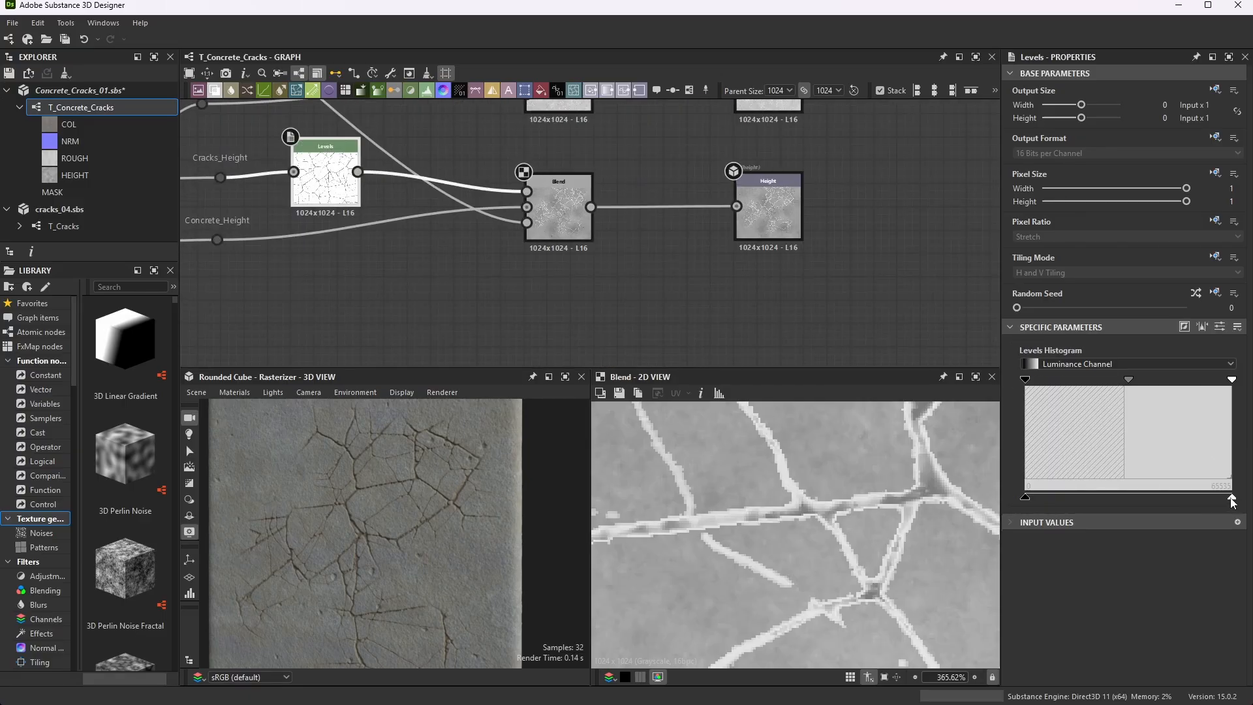
# - Try a lower output white level on the Cracks_Height Levels node and return it to full white
pyautogui.moveTo(1232, 497); pyautogui.dragTo(1139, 506)
pyautogui.scroll(-3, 829, 477)
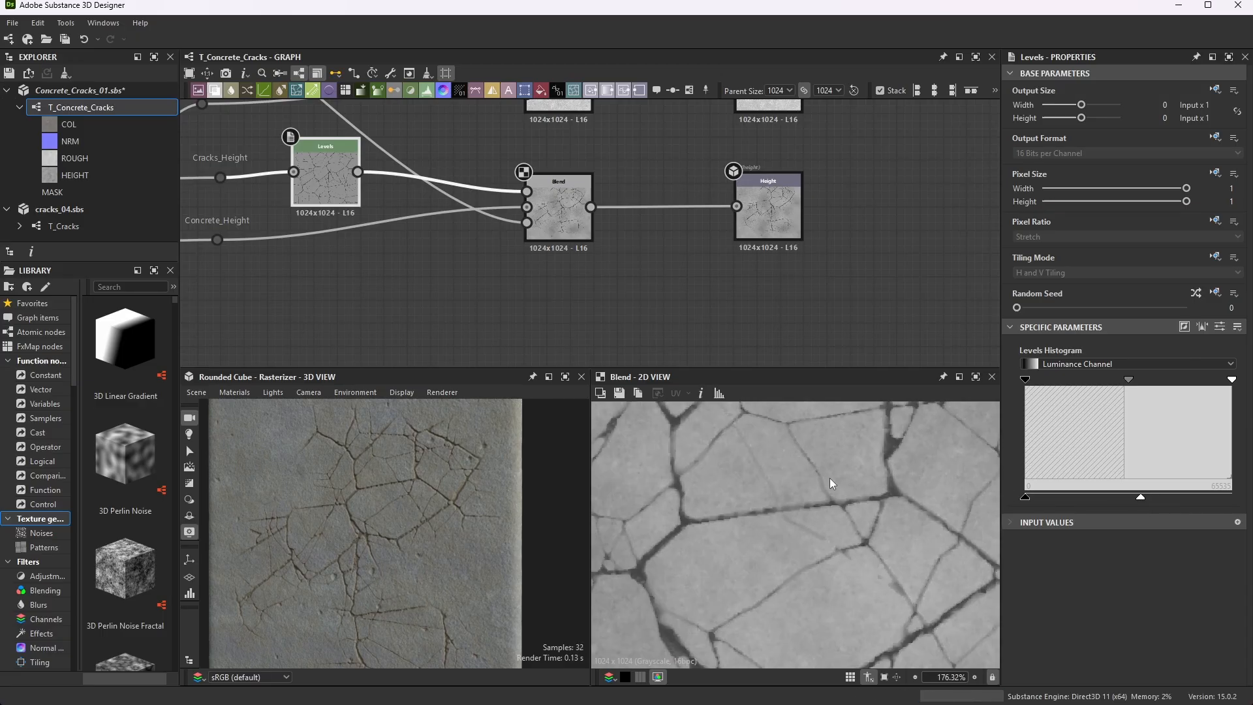
pyautogui.scroll(1, 903, 488)
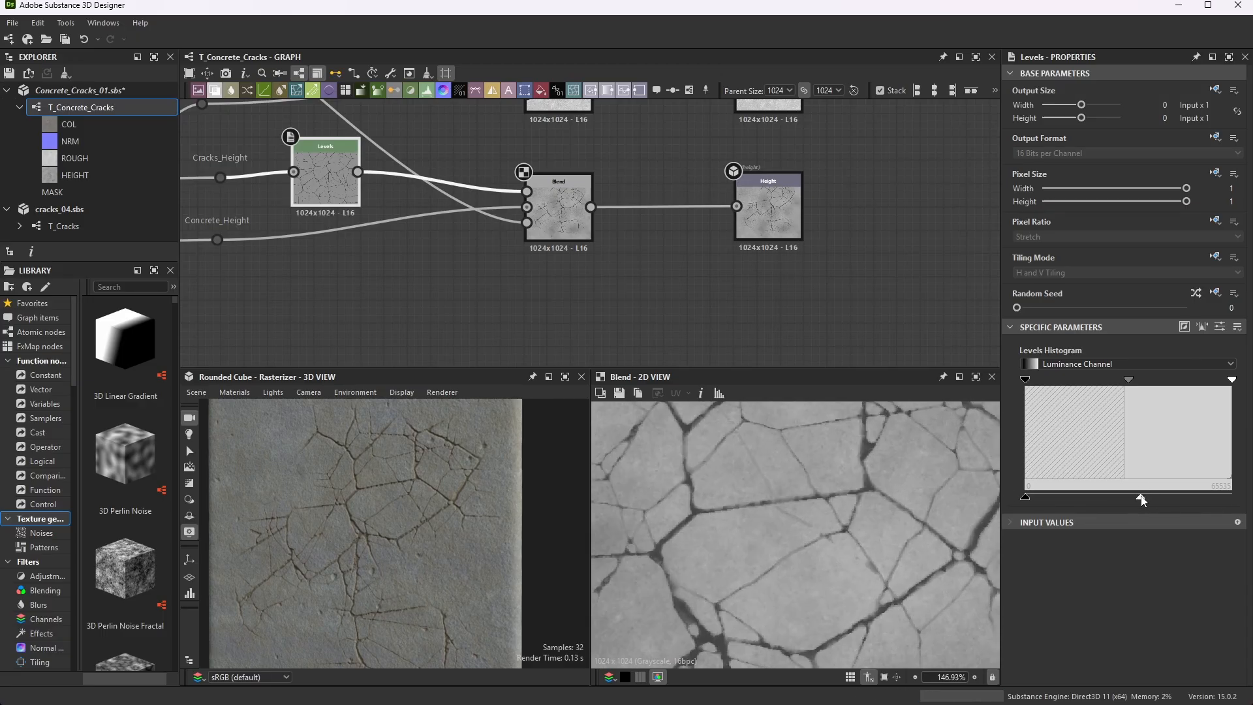
pyautogui.moveTo(1142, 501); pyautogui.dragTo(1232, 499)
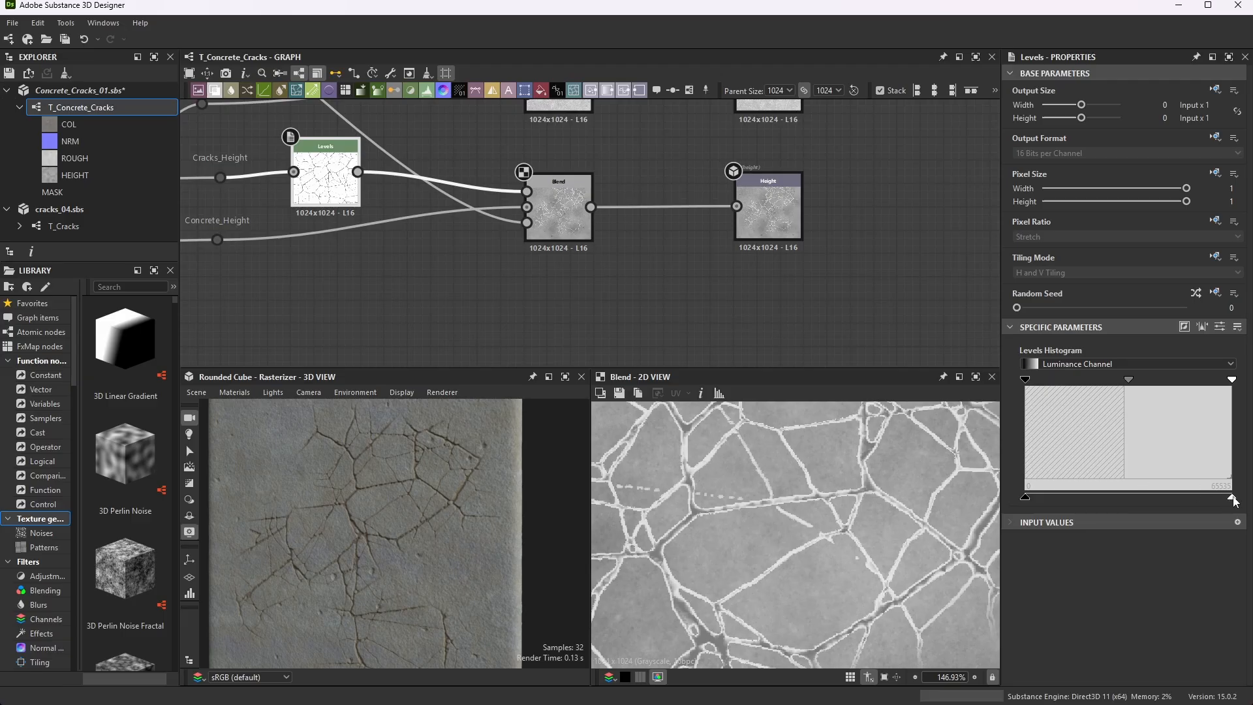
# - Lower the Cracks_Height Levels node's output white level to slightly under two thirds, checking the crack edges in the height blend
pyautogui.moveTo(1232, 500); pyautogui.dragTo(1147, 502)
pyautogui.scroll(-5, 750, 467)
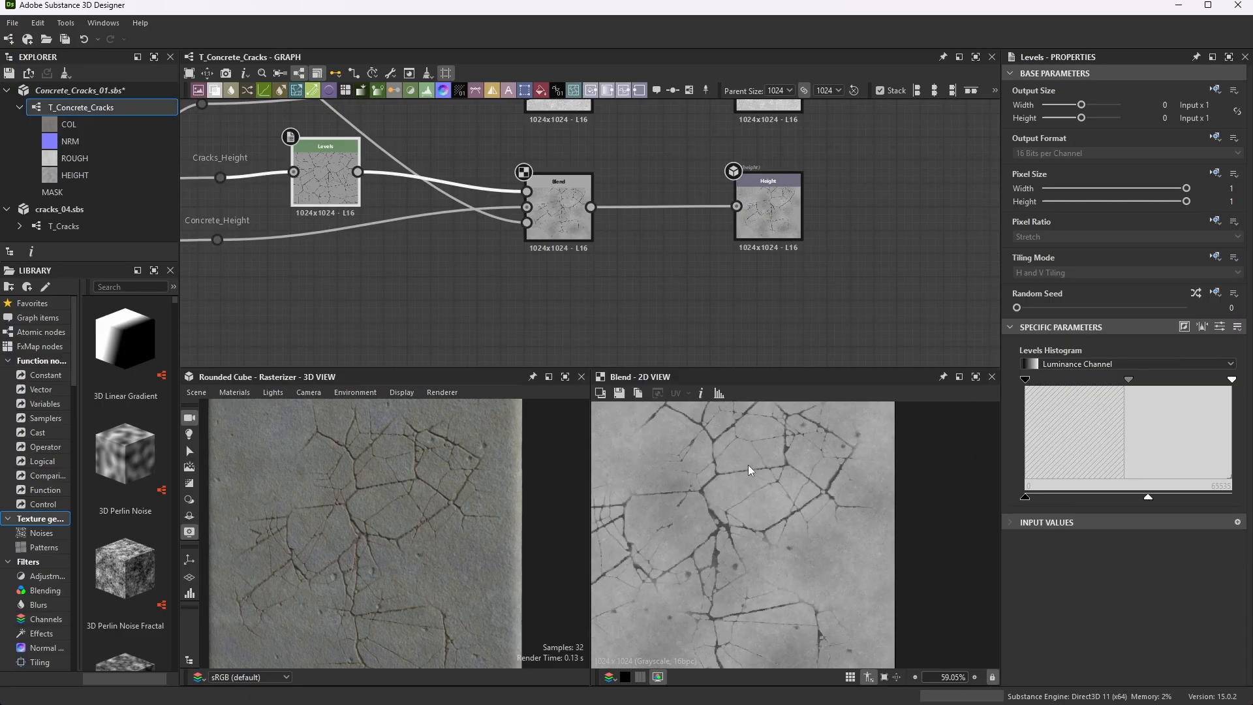
pyautogui.scroll(-2, 703, 505)
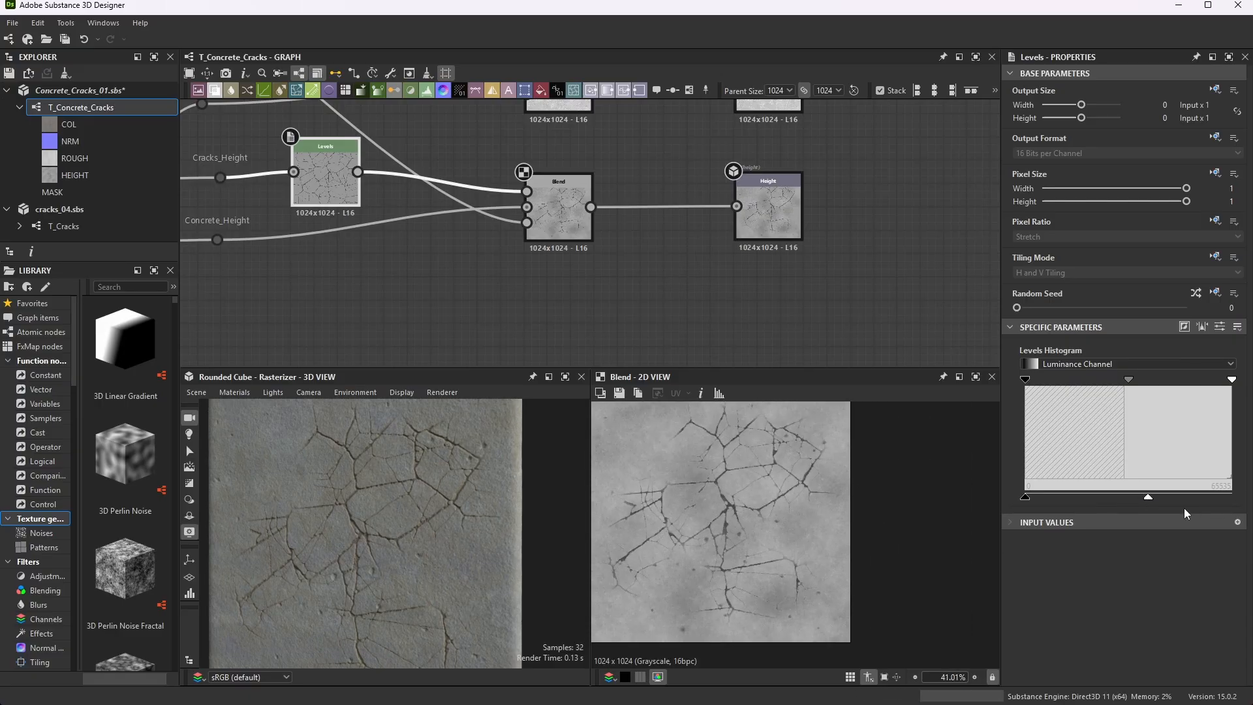
pyautogui.moveTo(1148, 501)
pyautogui.mouseDown()
pyautogui.moveTo(1129, 502)
pyautogui.moveTo(1183, 500)
pyautogui.moveTo(1156, 499)
pyautogui.mouseUp()
pyautogui.scroll(5, 713, 495)
pyautogui.scroll(5, 711, 492)
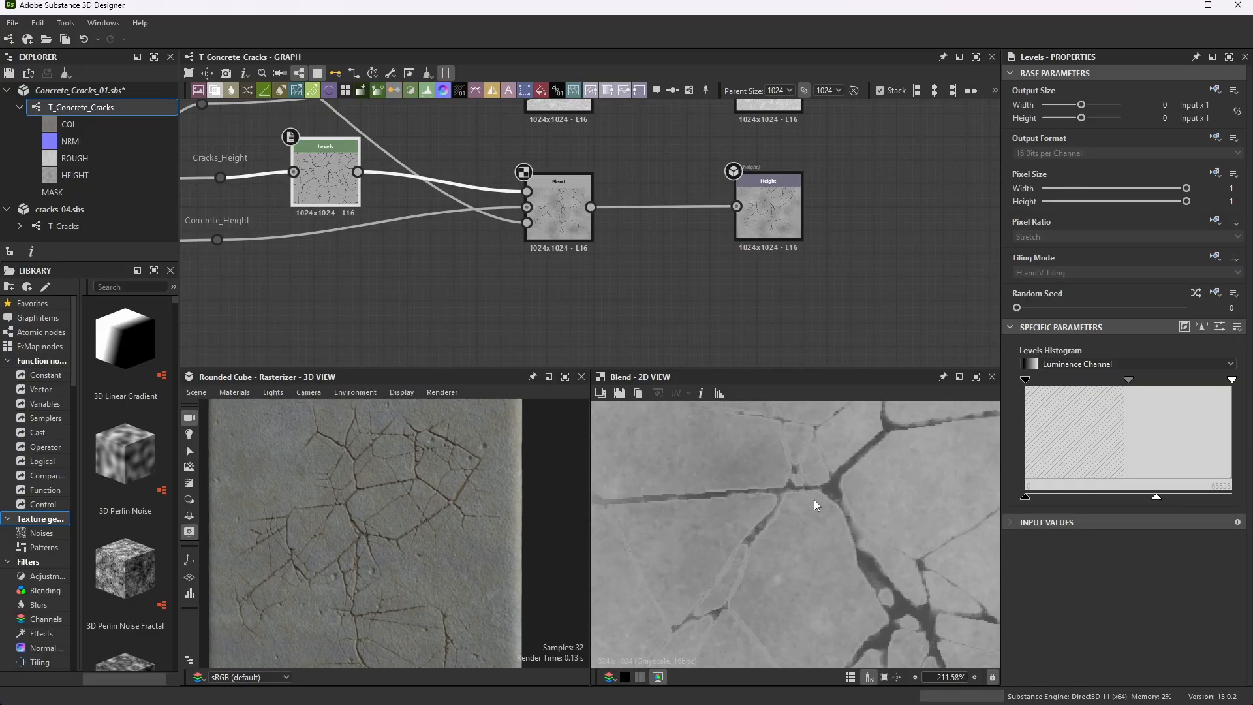
# - Lower the Cracks_Height Levels node's output high level to about 0.557, checking crack edges, and switch its histogram to numeric parameters
pyautogui.scroll(5, 720, 535)
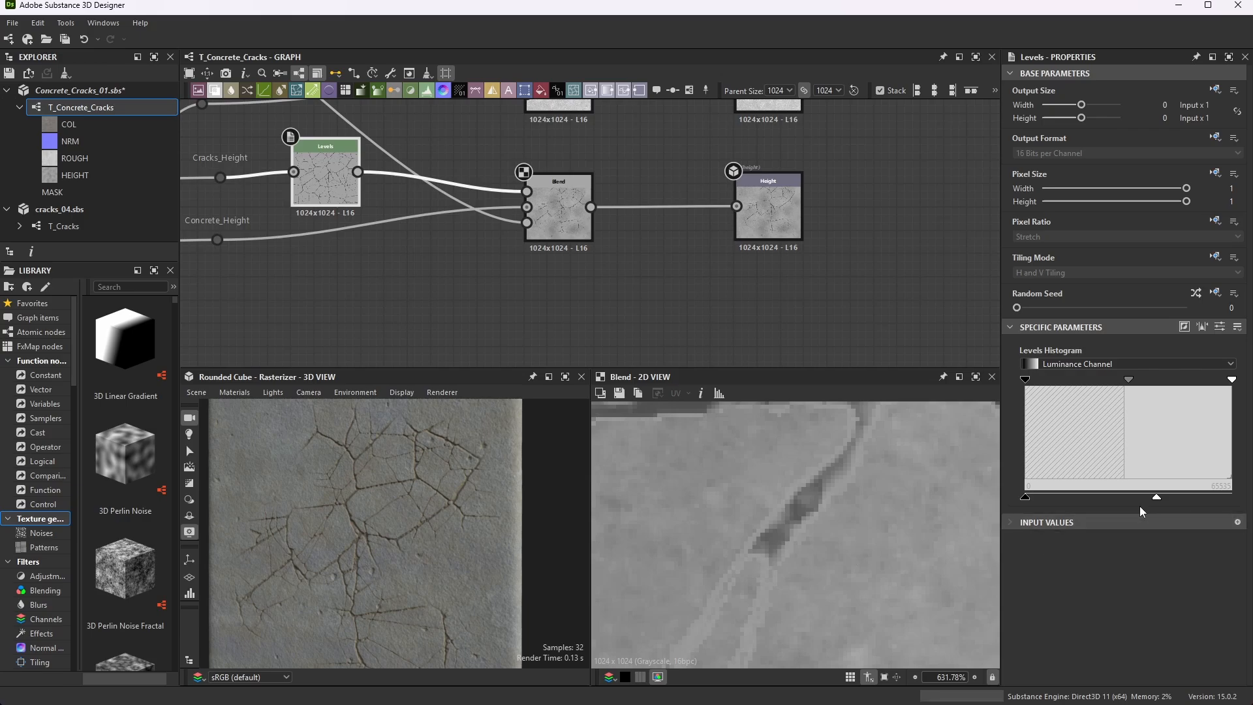
pyautogui.moveTo(1155, 499); pyautogui.dragTo(1145, 500)
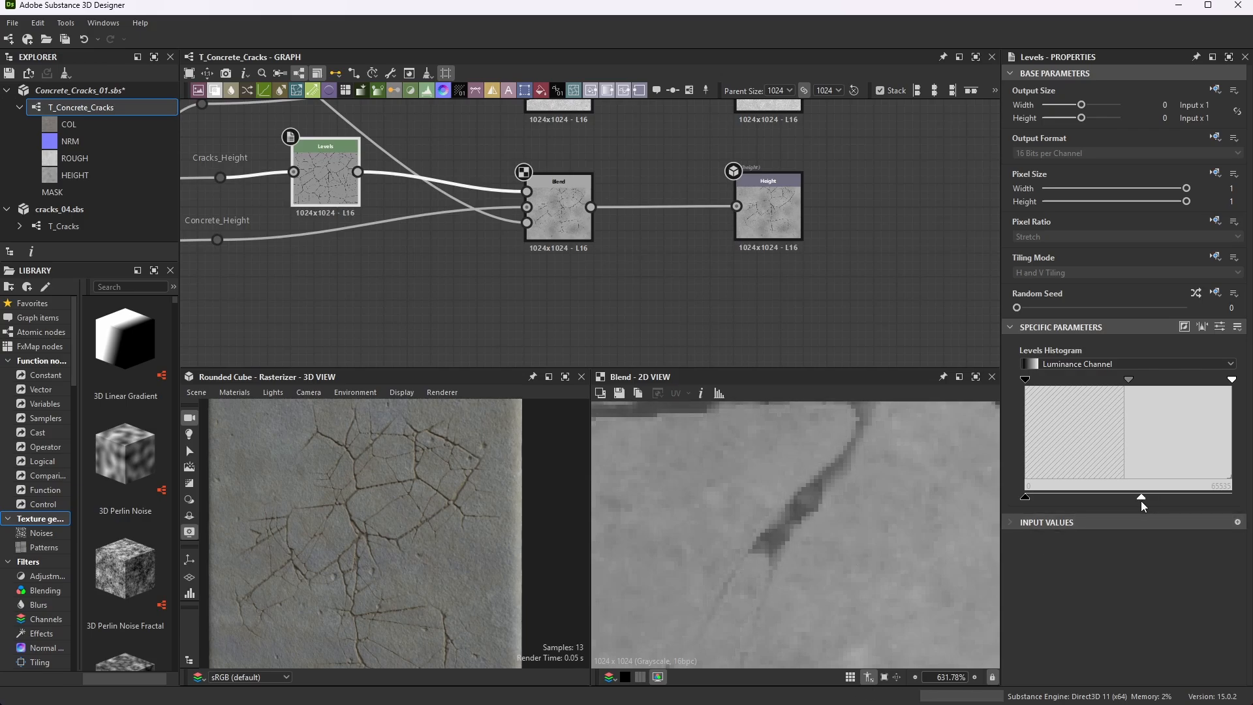
pyautogui.scroll(-10, 753, 470)
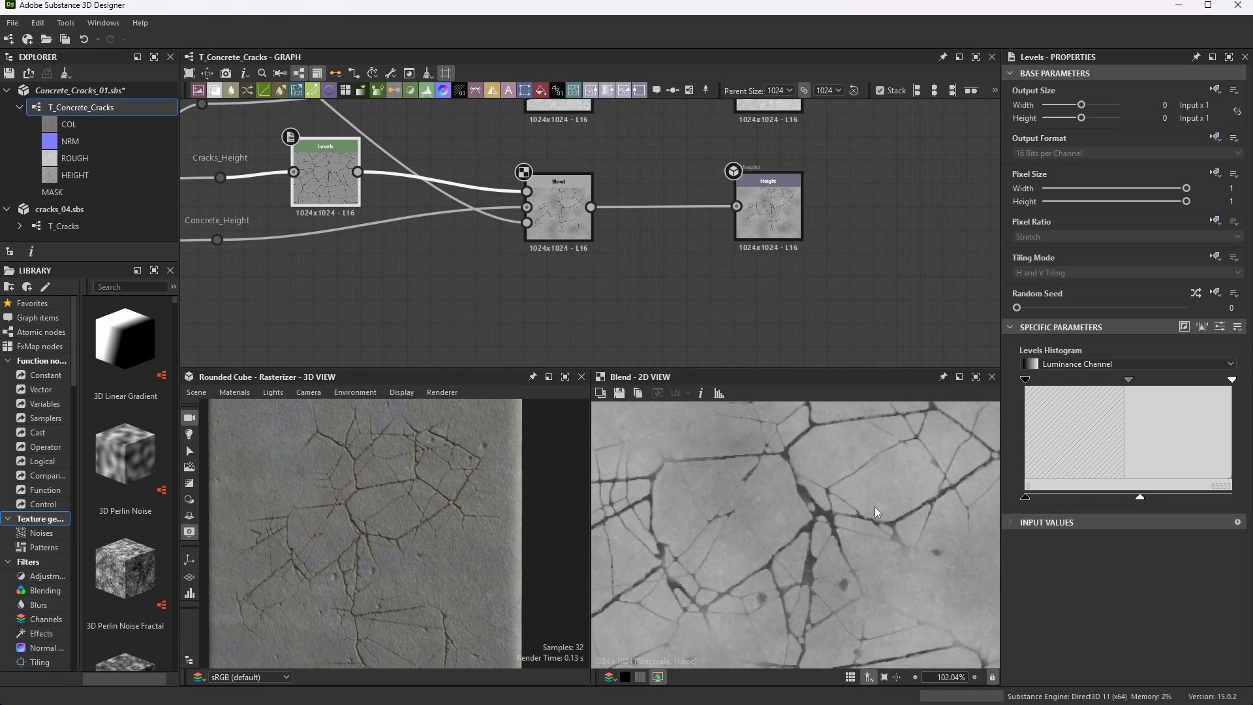
pyautogui.click(1219, 326)
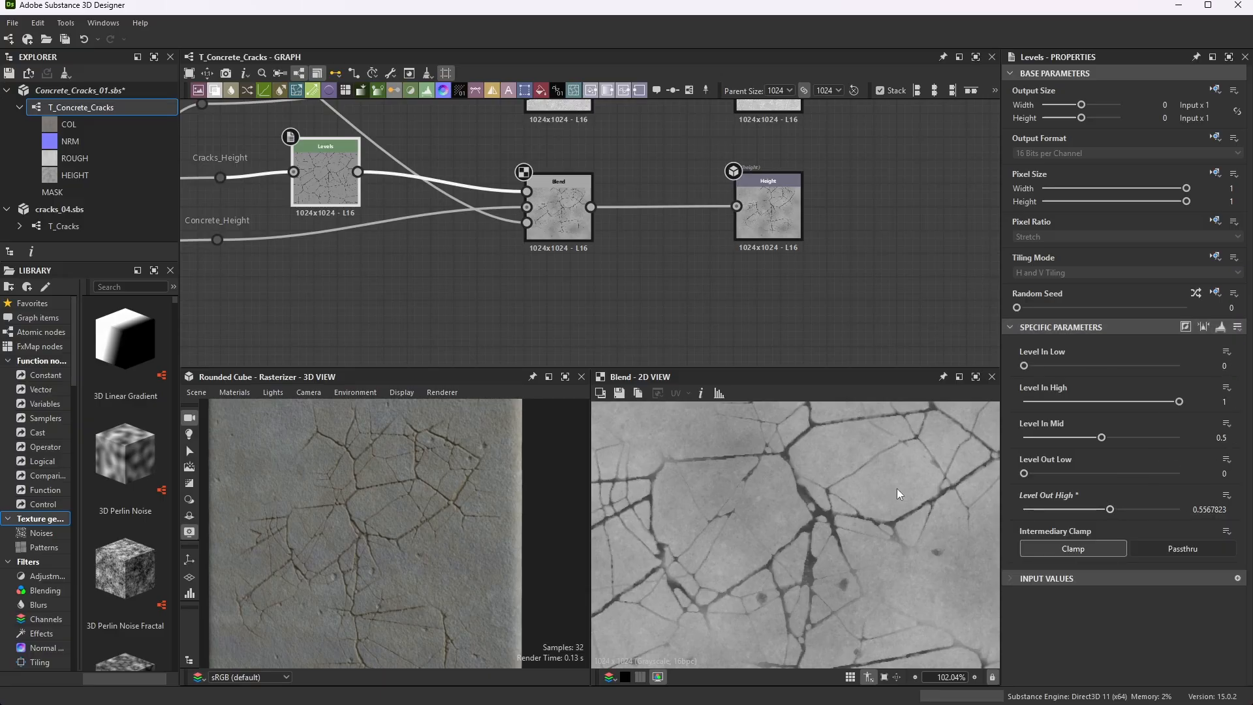
pyautogui.moveTo(313, 421); pyautogui.dragTo(338, 462)
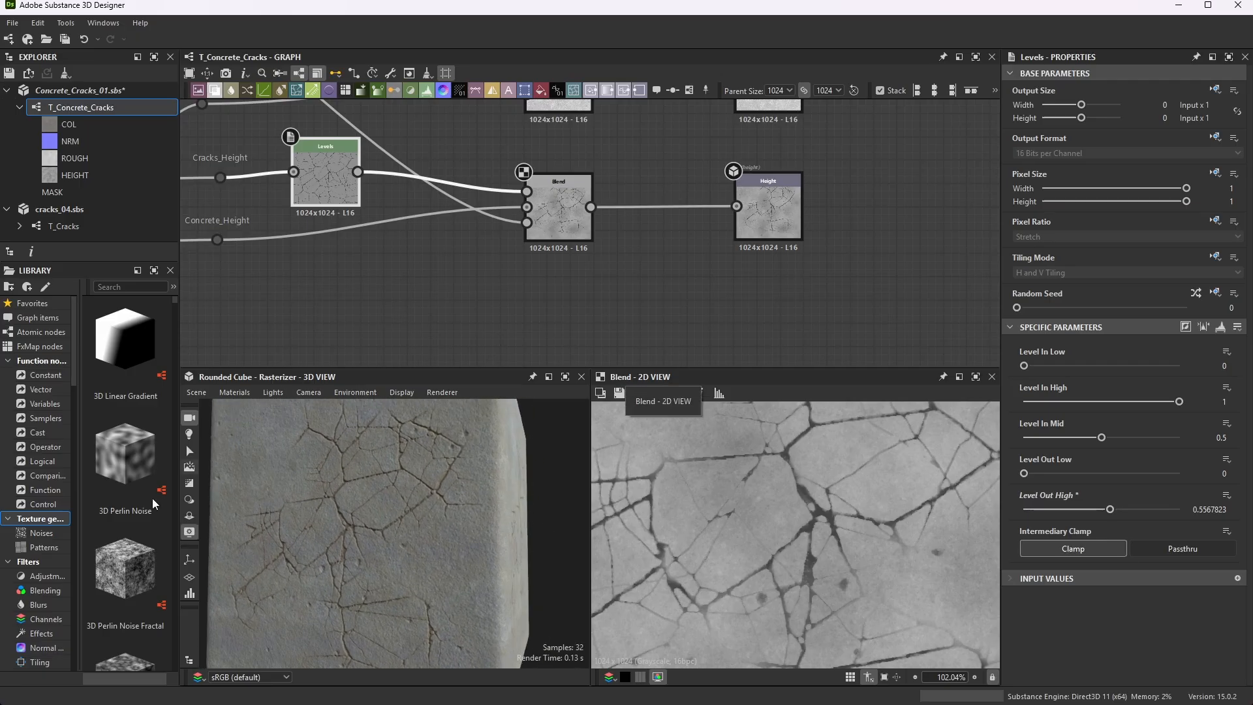
# - Save the Concrete_Cracks_01.sbs package
pyautogui.scroll(-9, 734, 234)
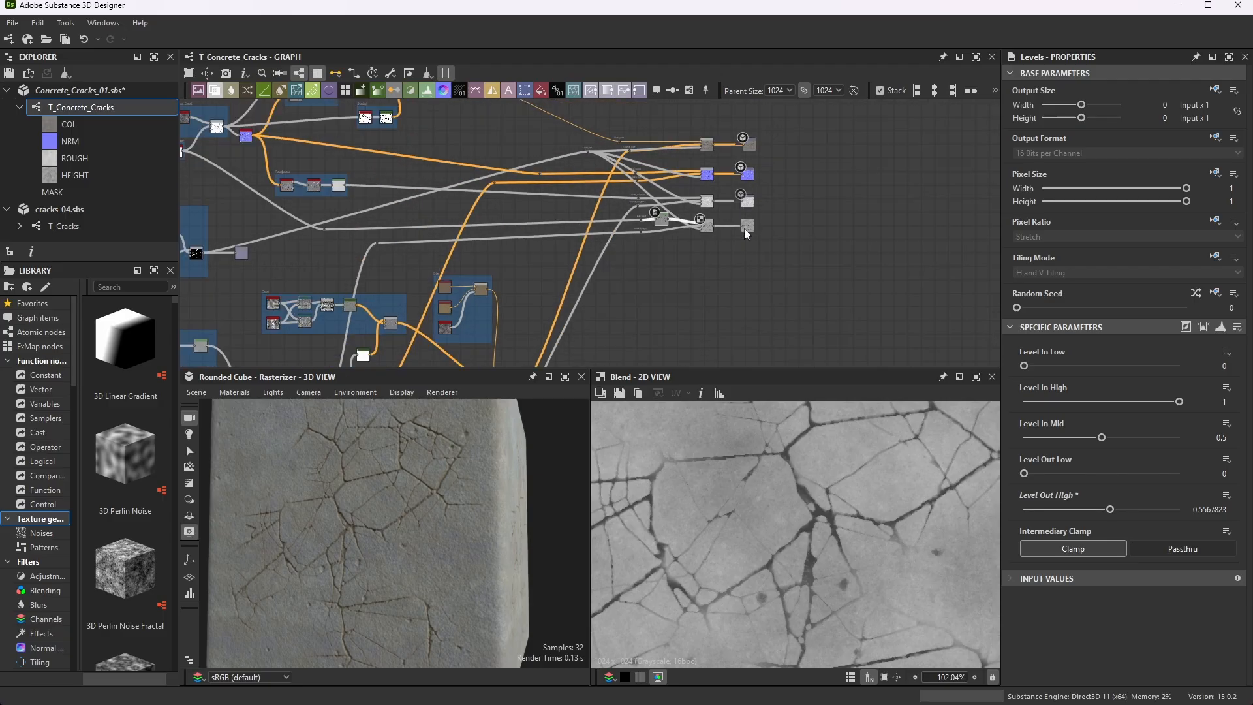
pyautogui.scroll(3, 743, 164)
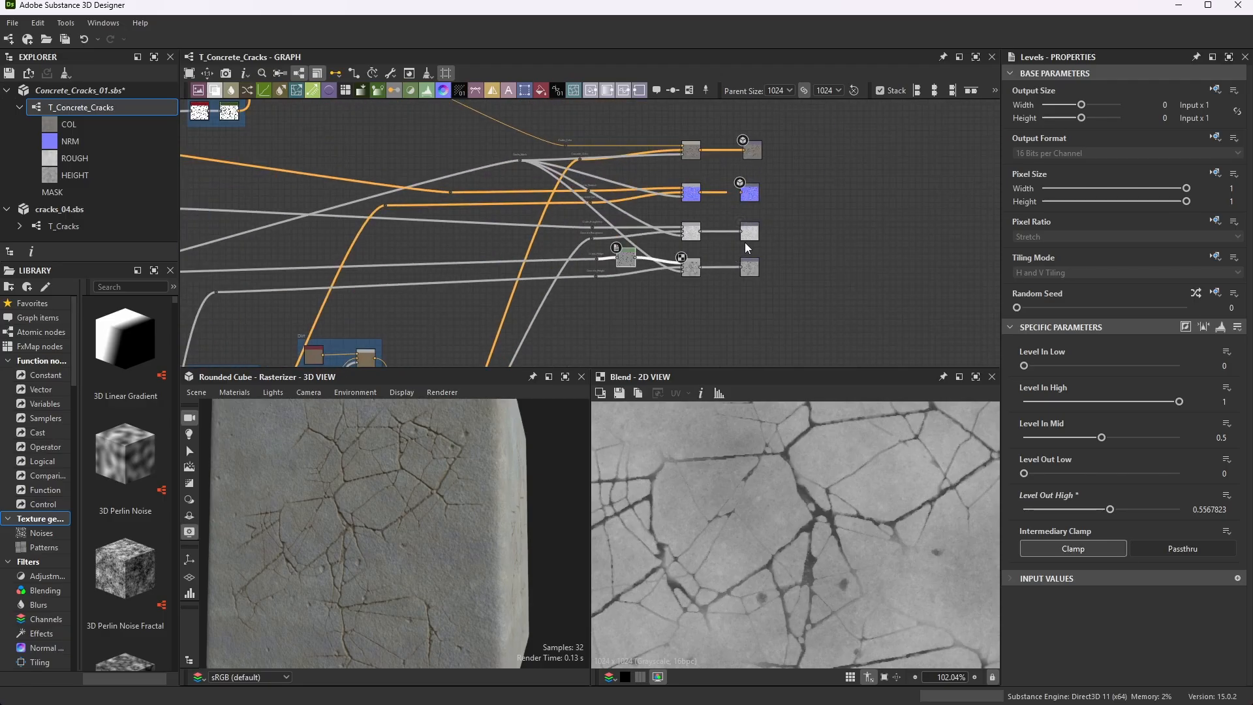
pyautogui.click(11, 23)
pyautogui.click(52, 135)
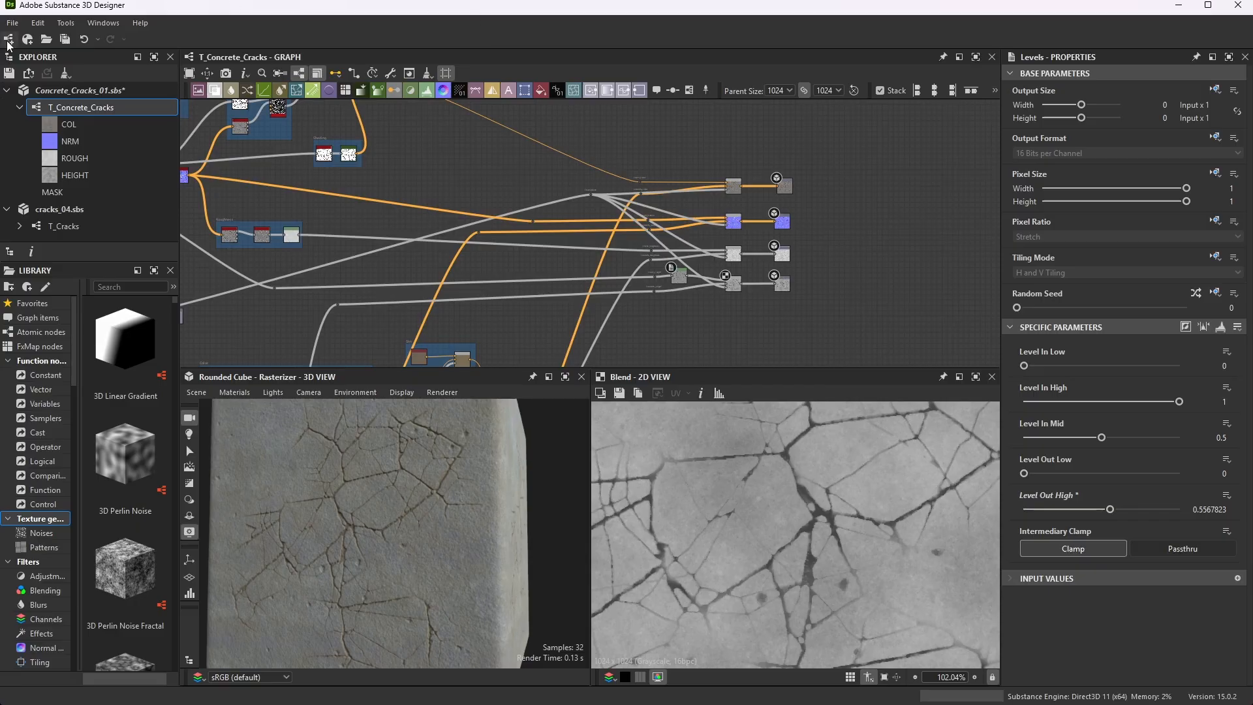
pyautogui.click(11, 23)
pyautogui.click(51, 100)
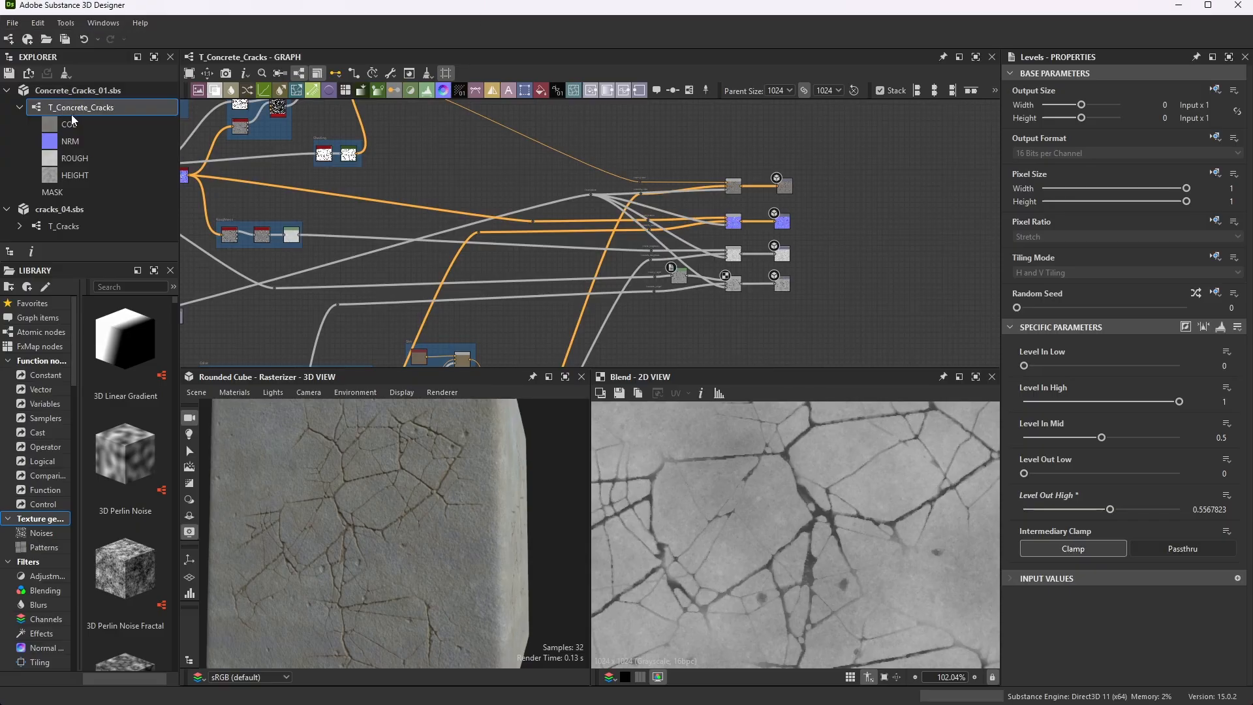
pyautogui.rightClick(72, 110)
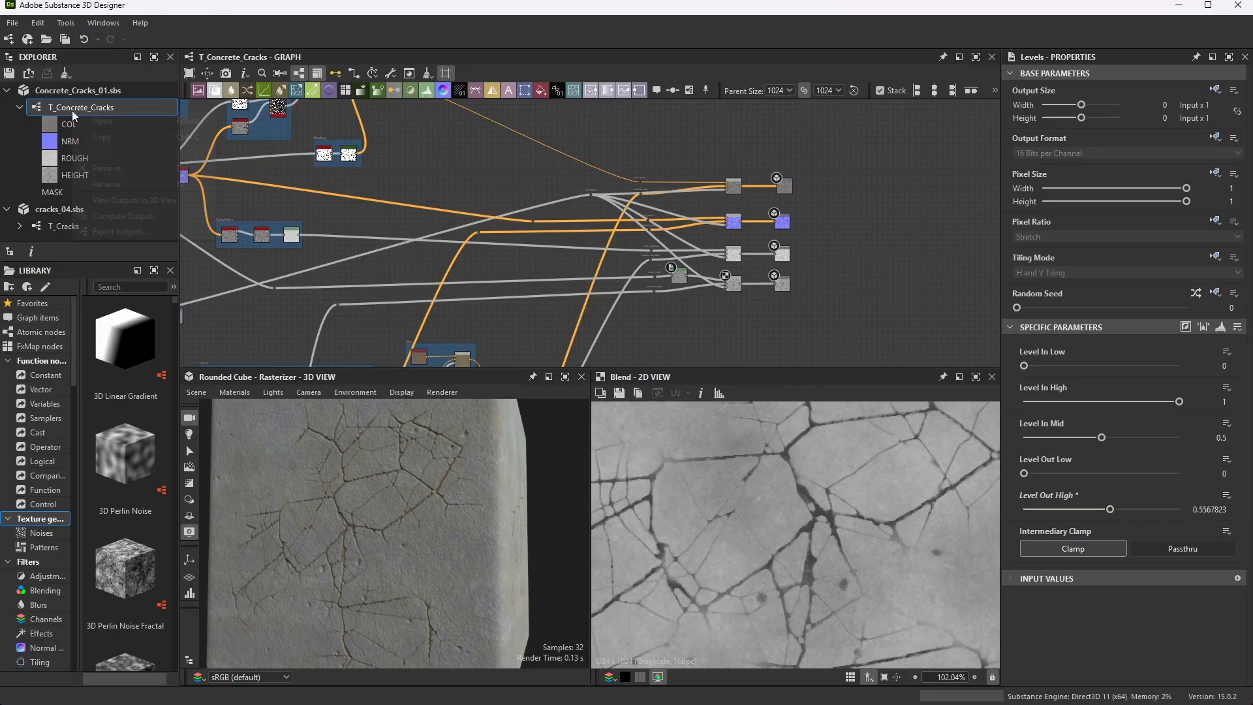
pyautogui.click(113, 231)
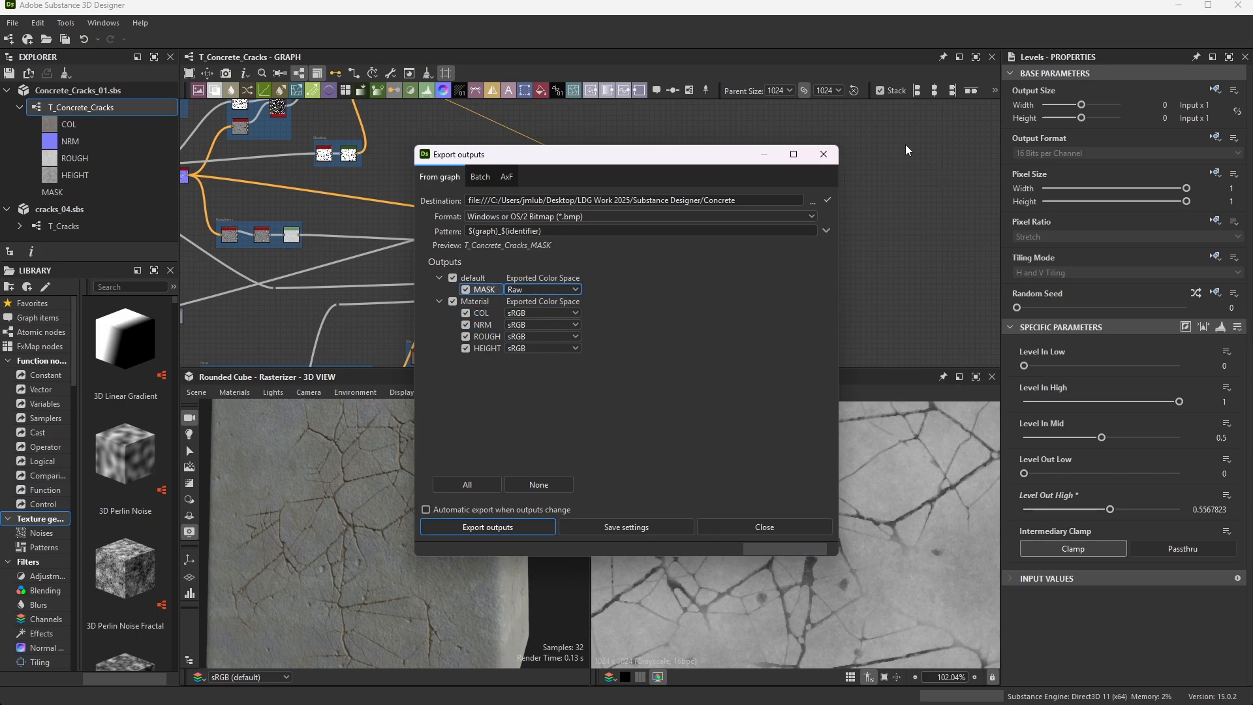
pyautogui.click(824, 154)
# - Delete the MASK output node connected to the final Blend of the cracks mask frame
pyautogui.scroll(-3, 638, 222)
pyautogui.scroll(16, 636, 218)
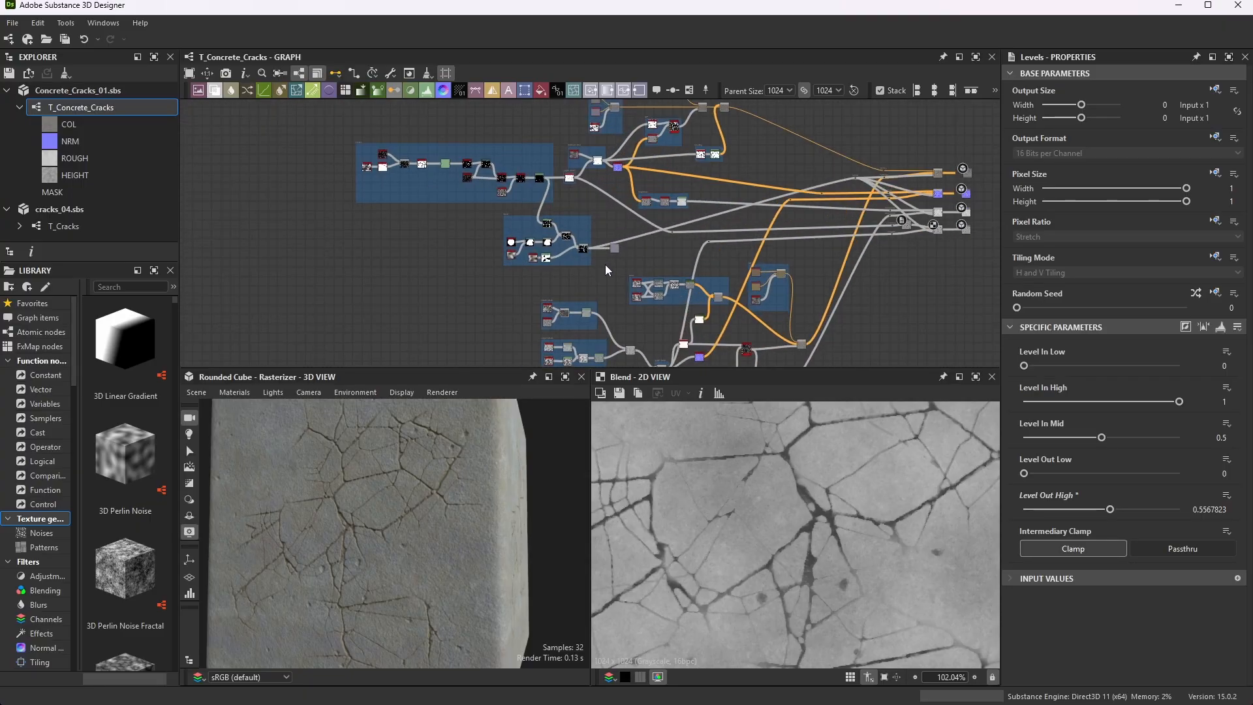
pyautogui.scroll(-12, 656, 222)
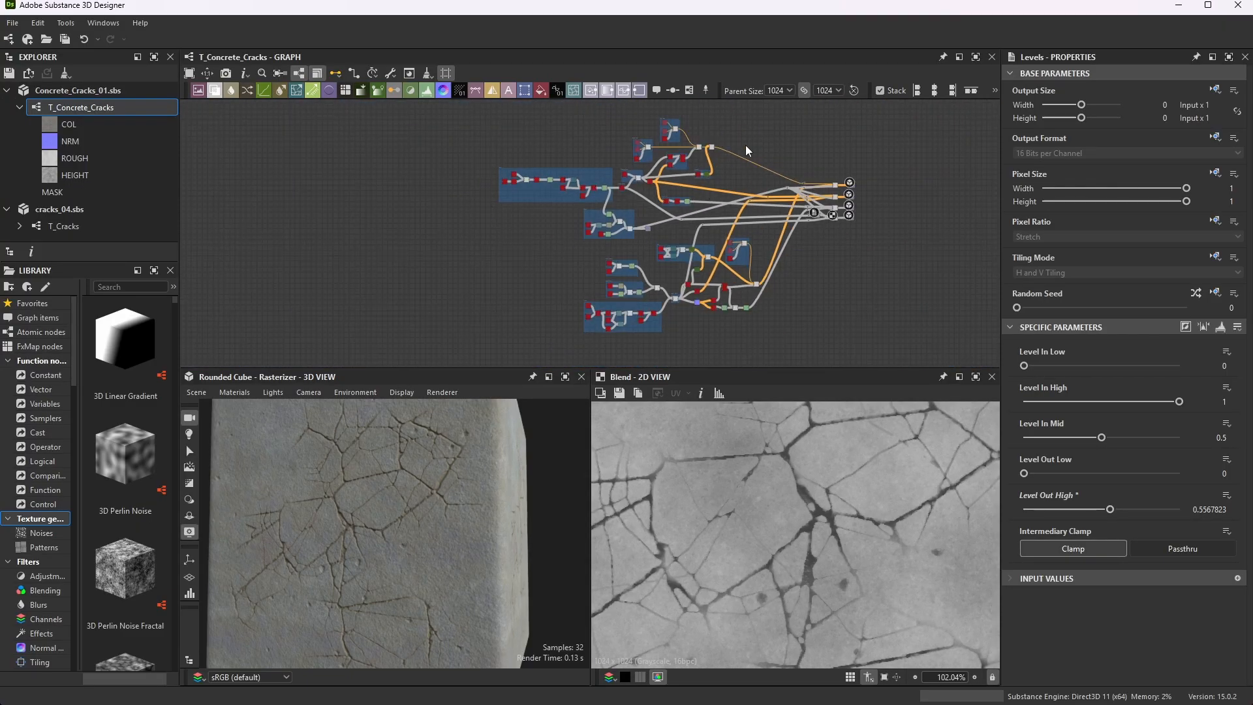
pyautogui.scroll(9, 663, 226)
pyautogui.scroll(6, 672, 229)
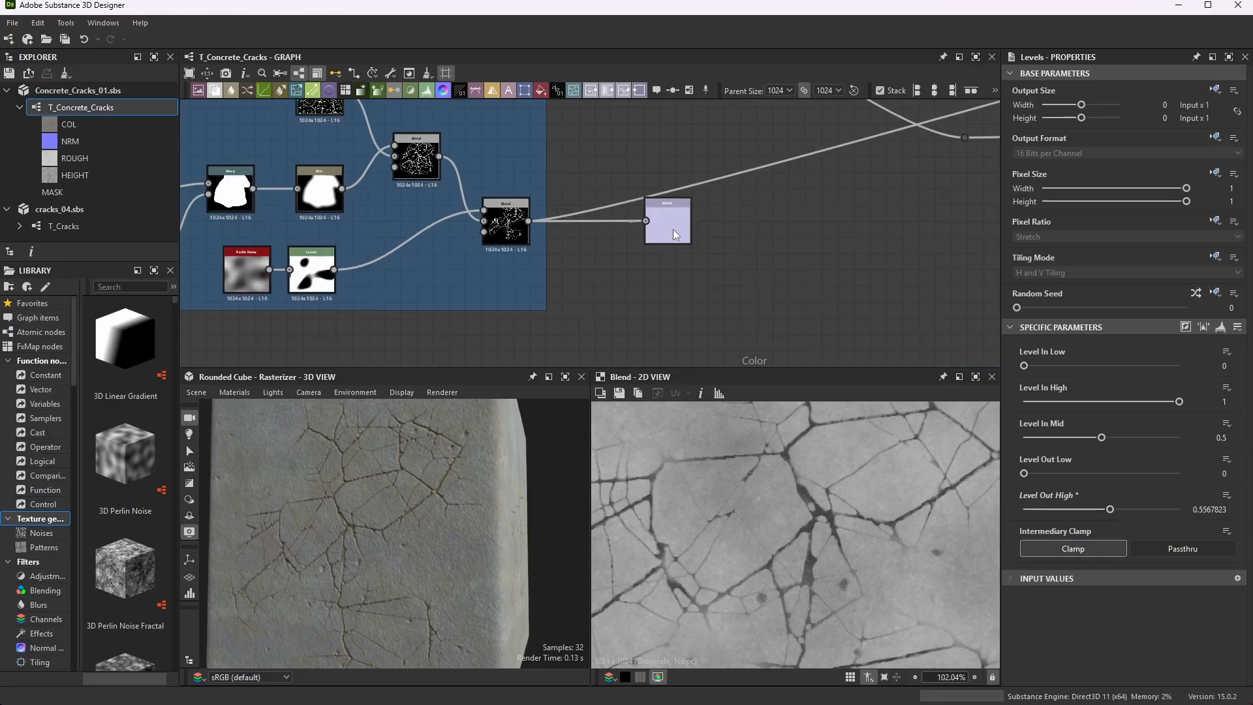
pyautogui.click(702, 195)
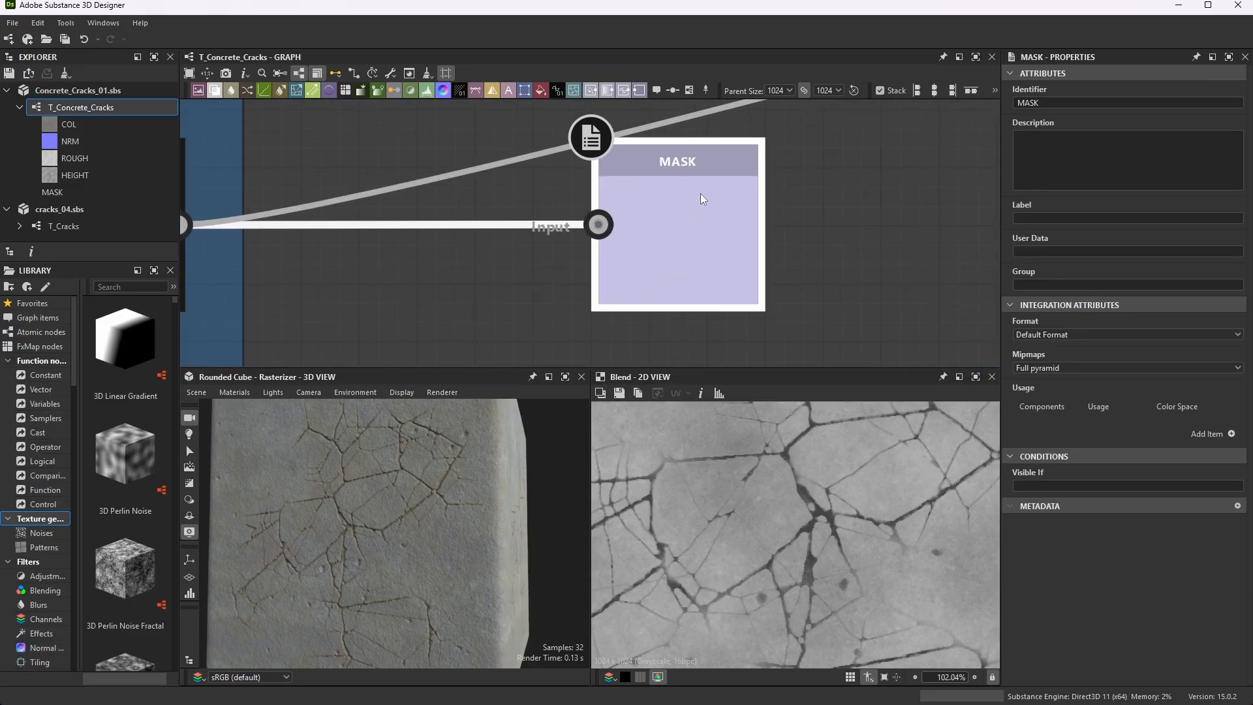
pyautogui.press('Delete')
pyautogui.scroll(-10, 555, 205)
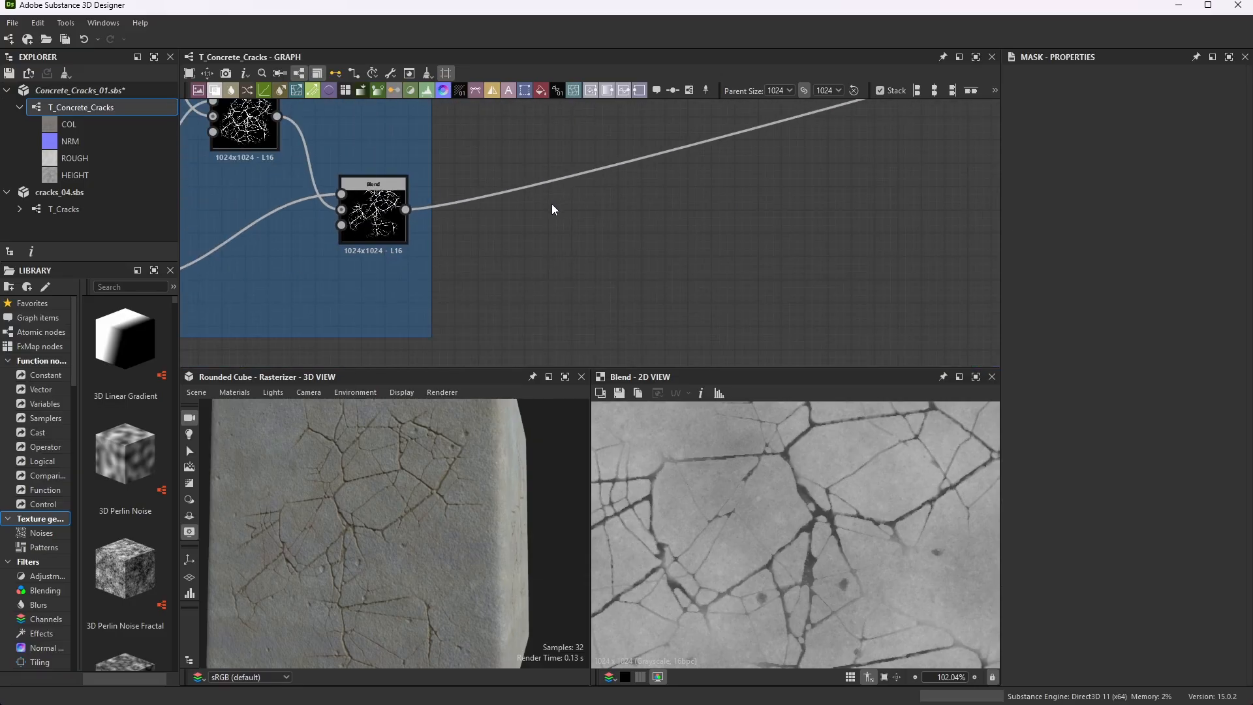
# - Examine the combined graph, from the concrete and cracks branches through the labelled Dot nodes to the four output Blends
pyautogui.scroll(-2, 561, 214)
pyautogui.scroll(-3, 608, 225)
pyautogui.scroll(2, 667, 175)
pyautogui.scroll(1, 643, 260)
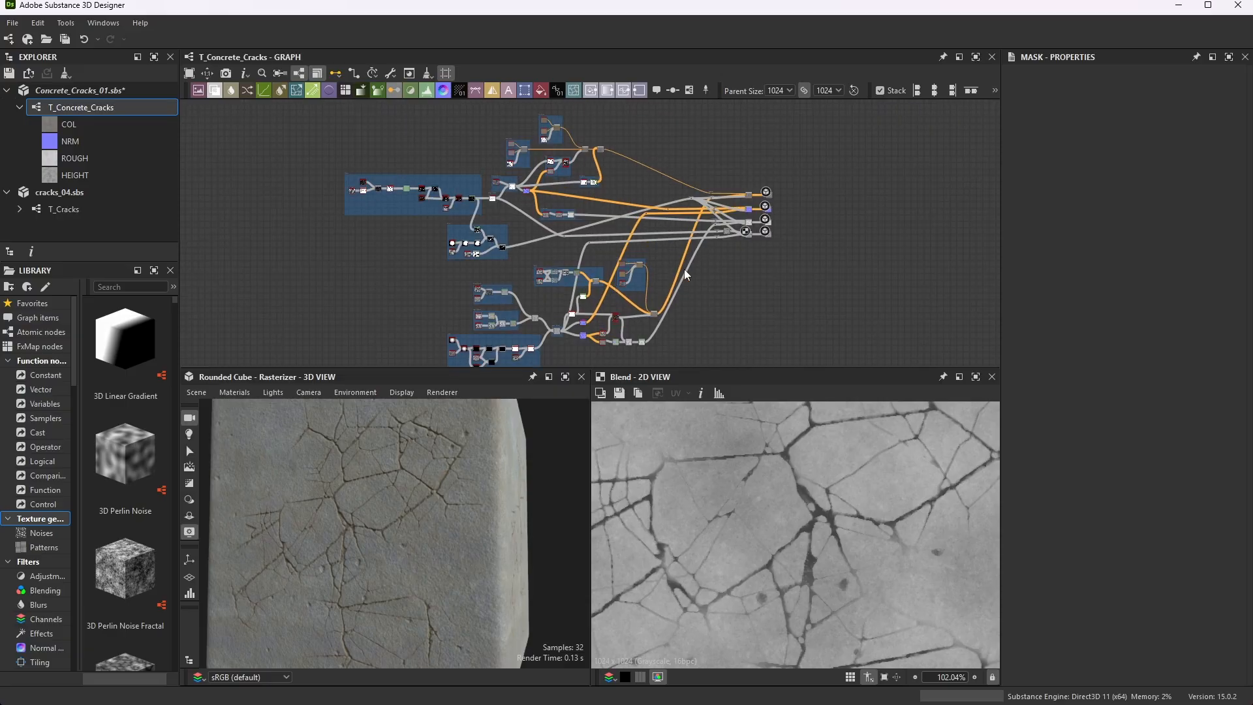
pyautogui.scroll(3, 758, 216)
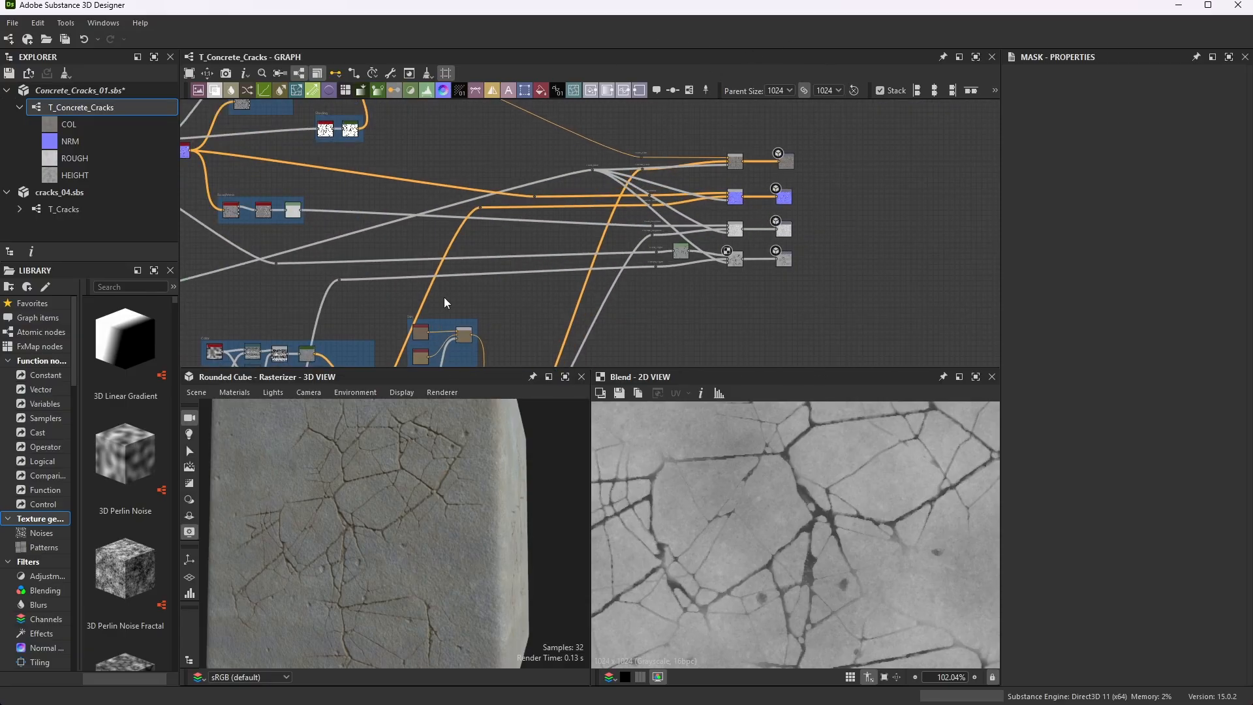
pyautogui.scroll(3, 777, 196)
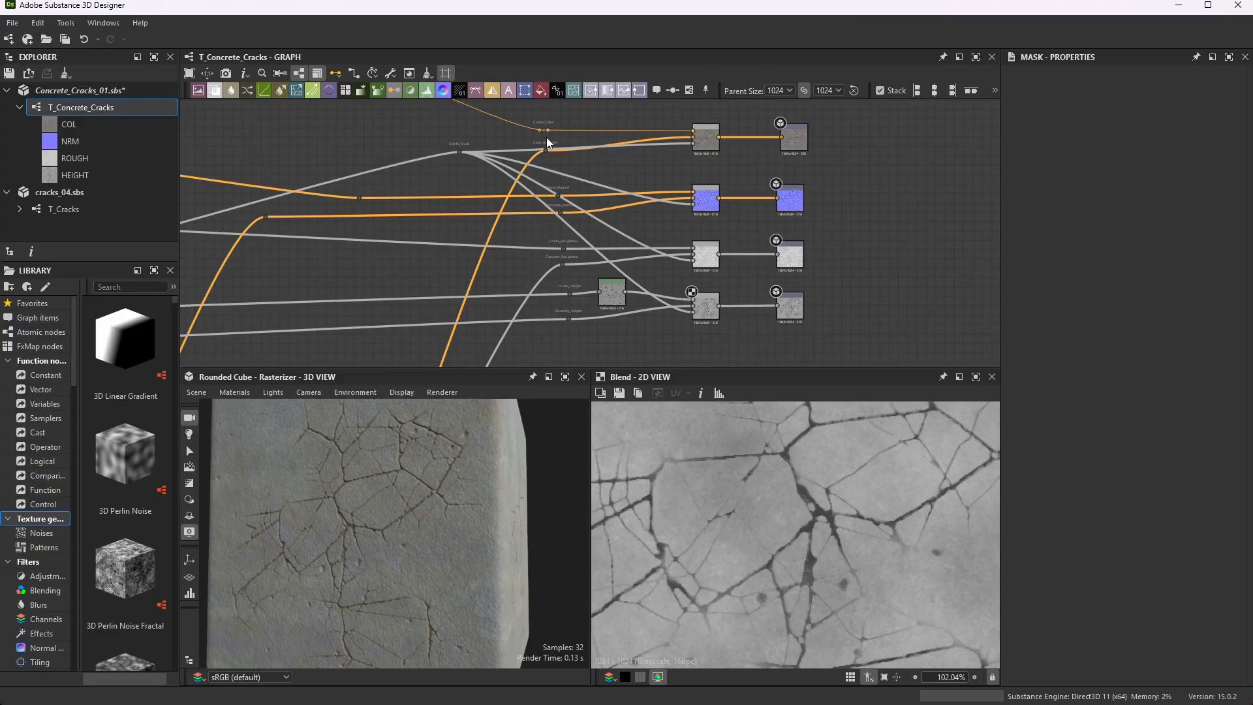
pyautogui.scroll(-3, 715, 151)
pyautogui.scroll(-4, 606, 217)
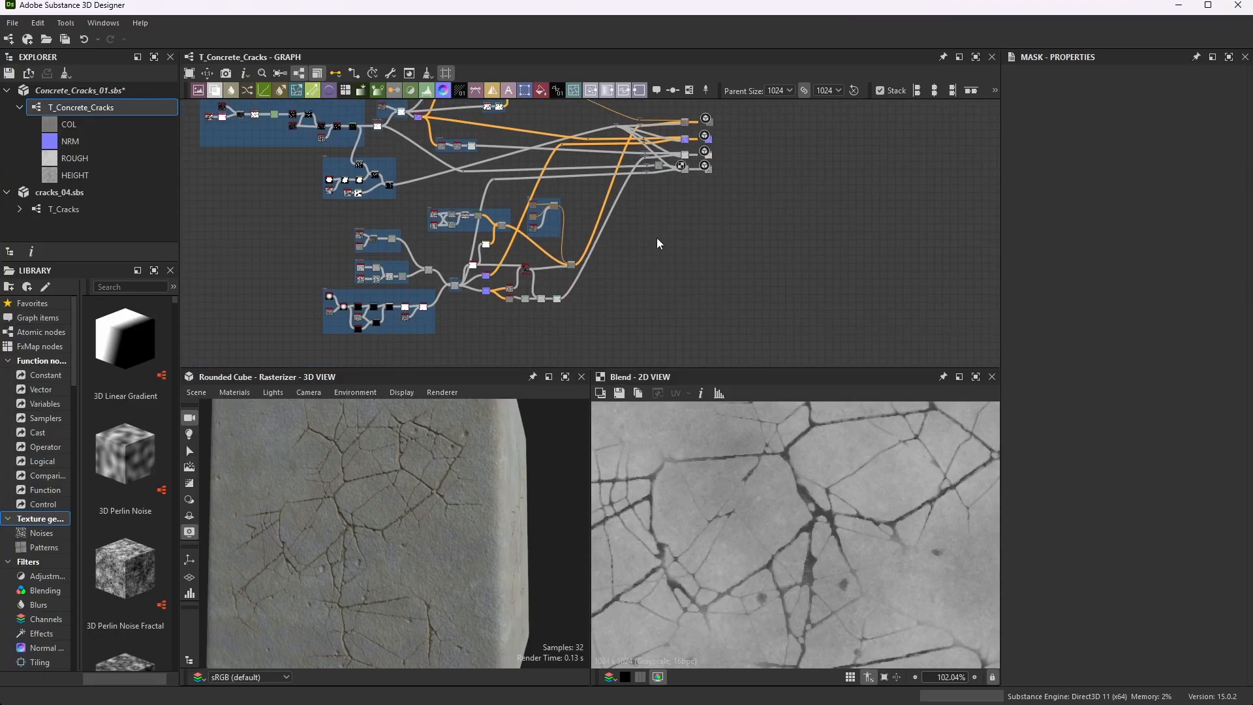
pyautogui.scroll(4, 656, 235)
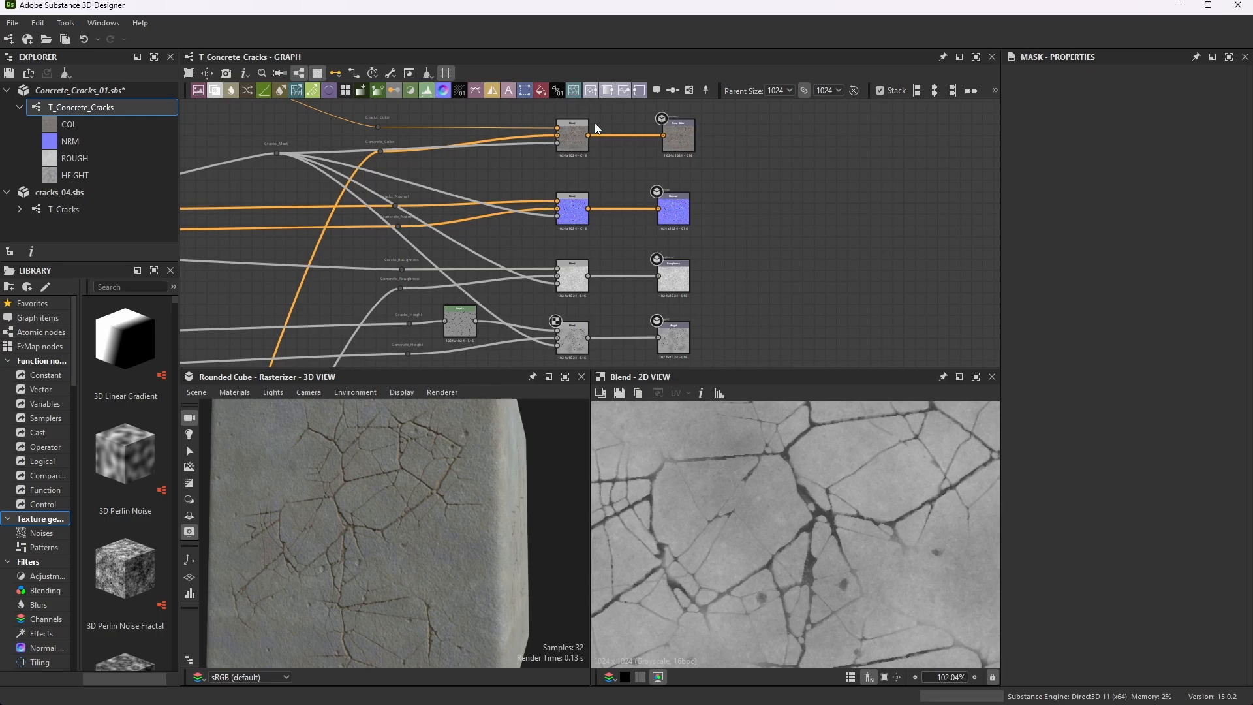
pyautogui.scroll(-7, 704, 165)
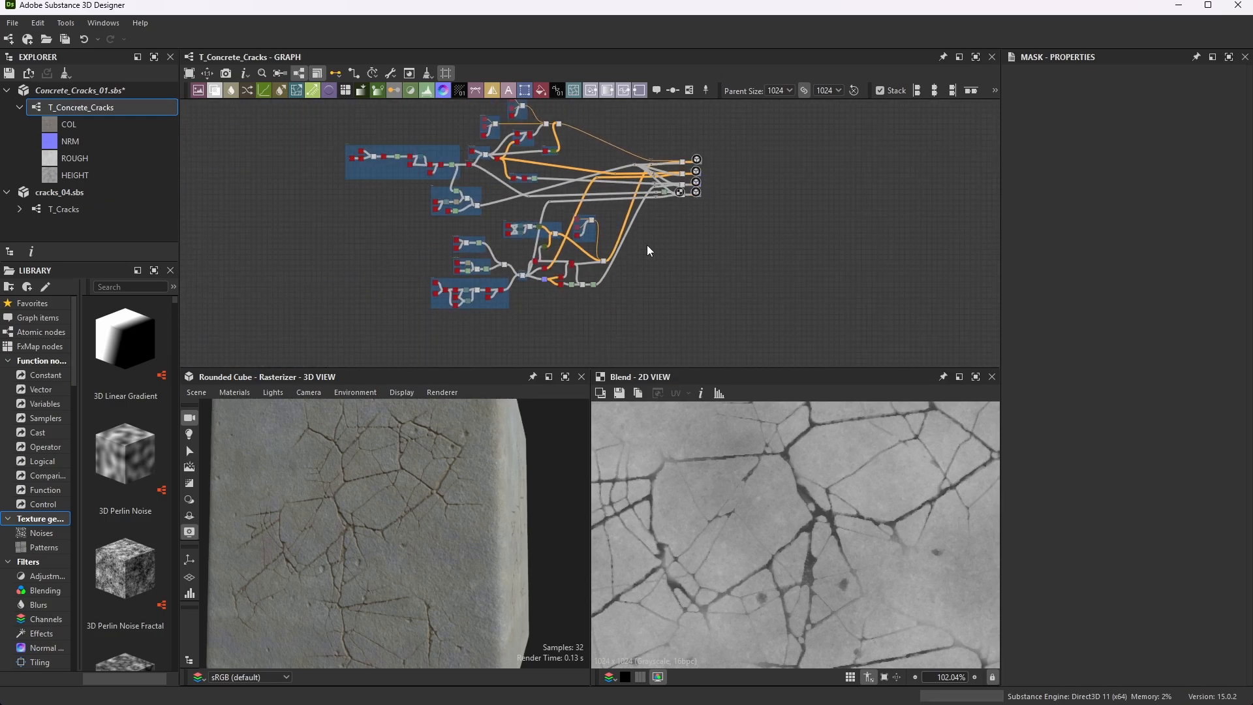
pyautogui.scroll(1, 618, 148)
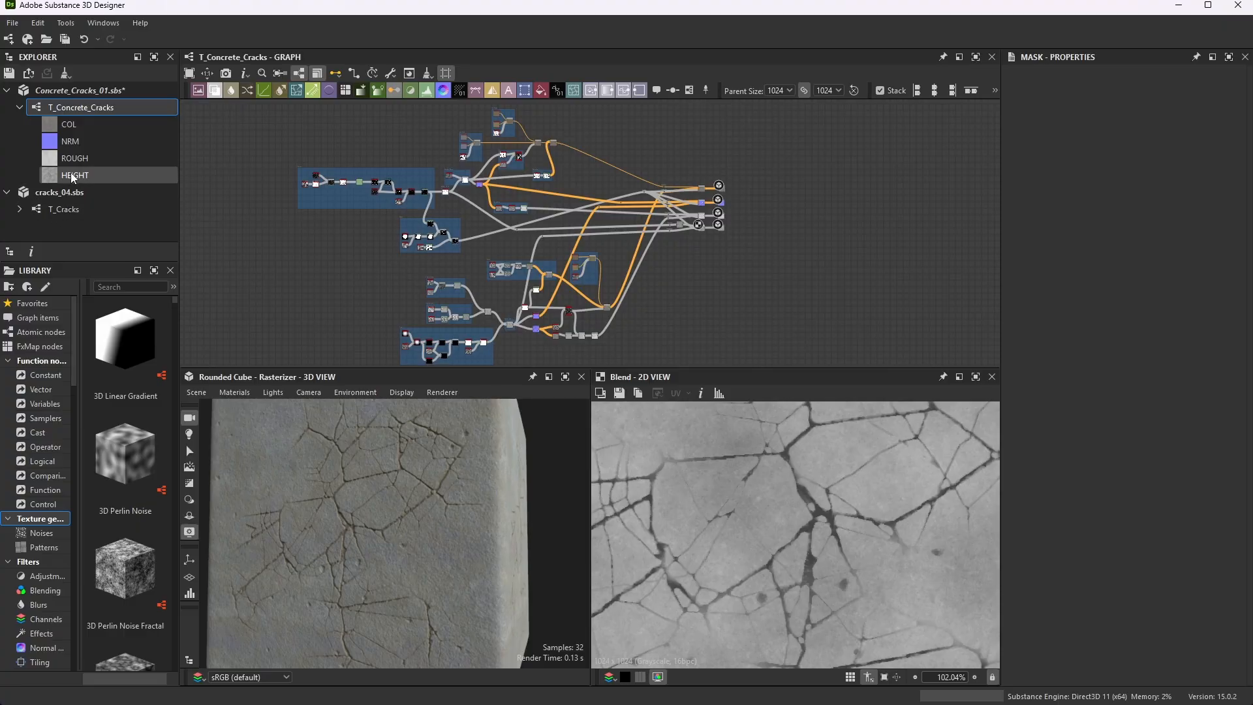
# - Export the T_Concrete_Cracks COL, NRM, ROUGH and HEIGHT outputs as BMP files into the Concrete Cracks folder
pyautogui.rightClick(89, 110)
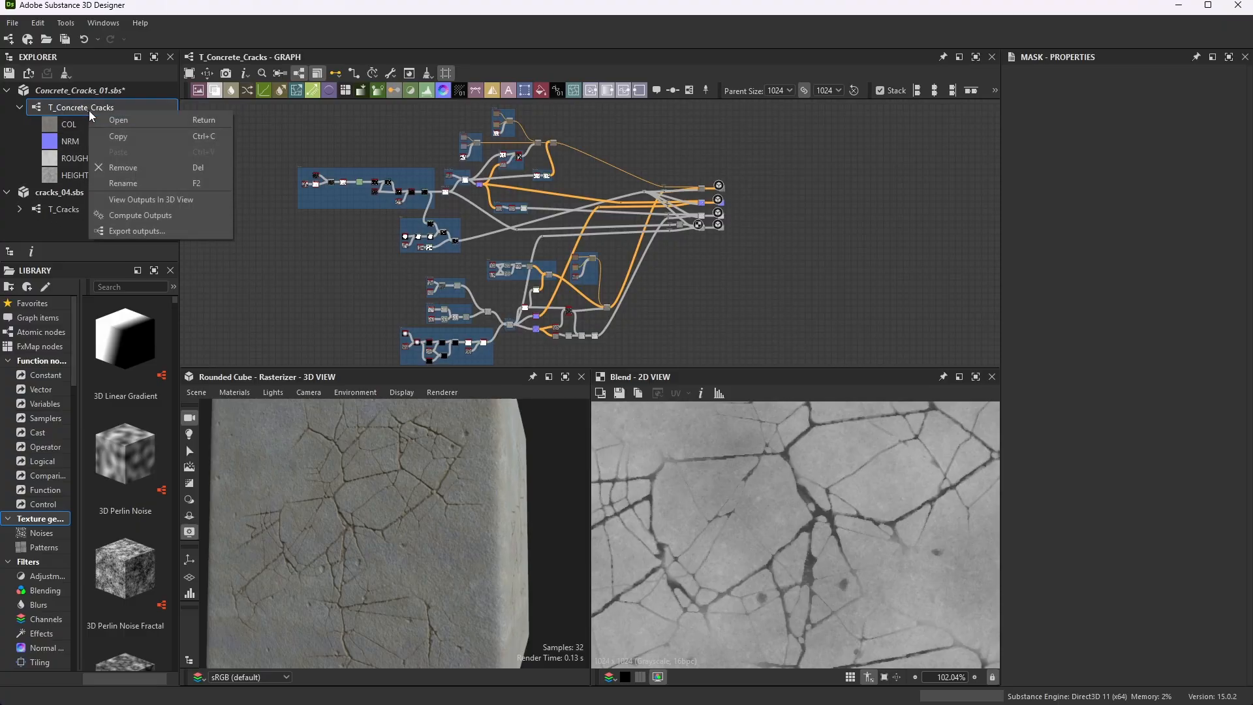
pyautogui.click(141, 226)
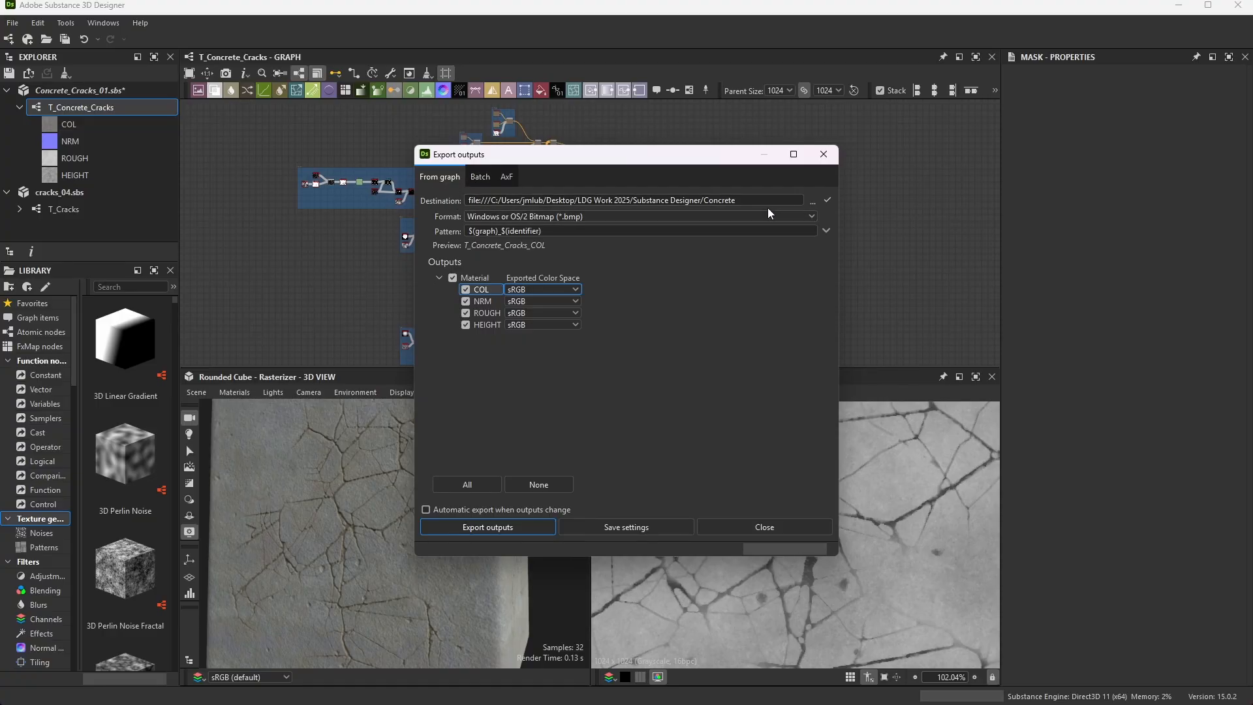
pyautogui.click(812, 202)
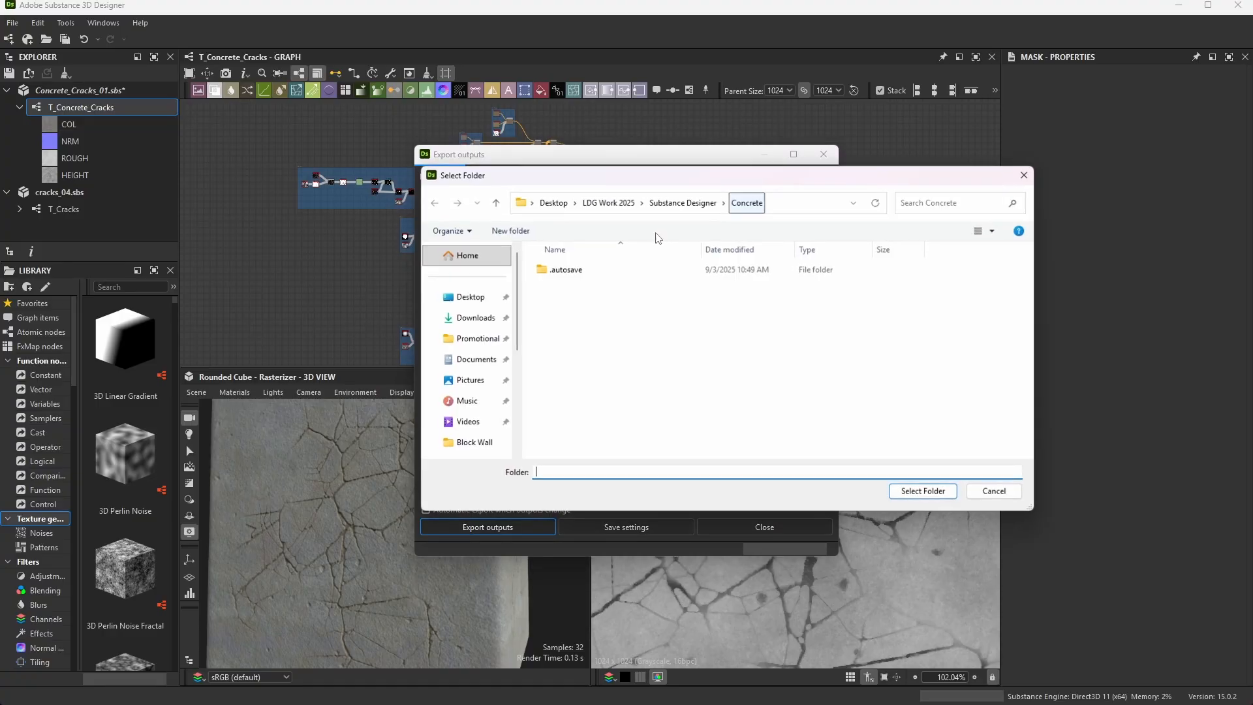
pyautogui.click(494, 202)
pyautogui.doubleClick(576, 379)
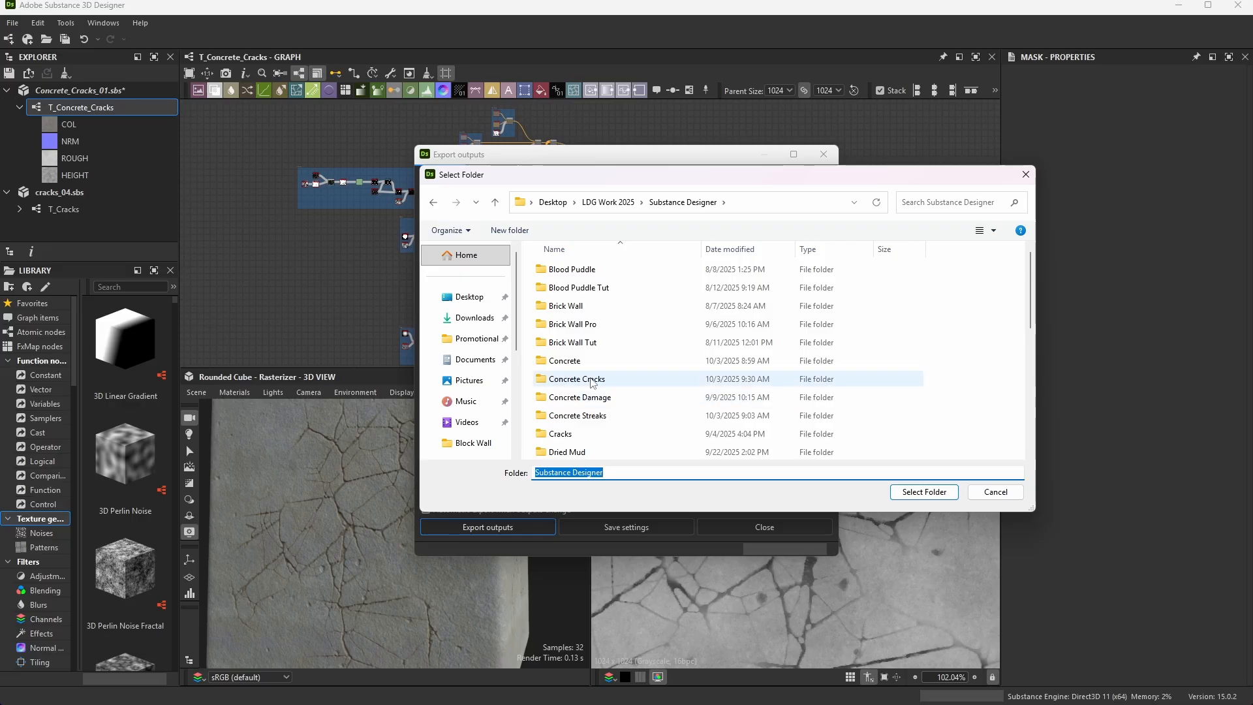
pyautogui.click(924, 492)
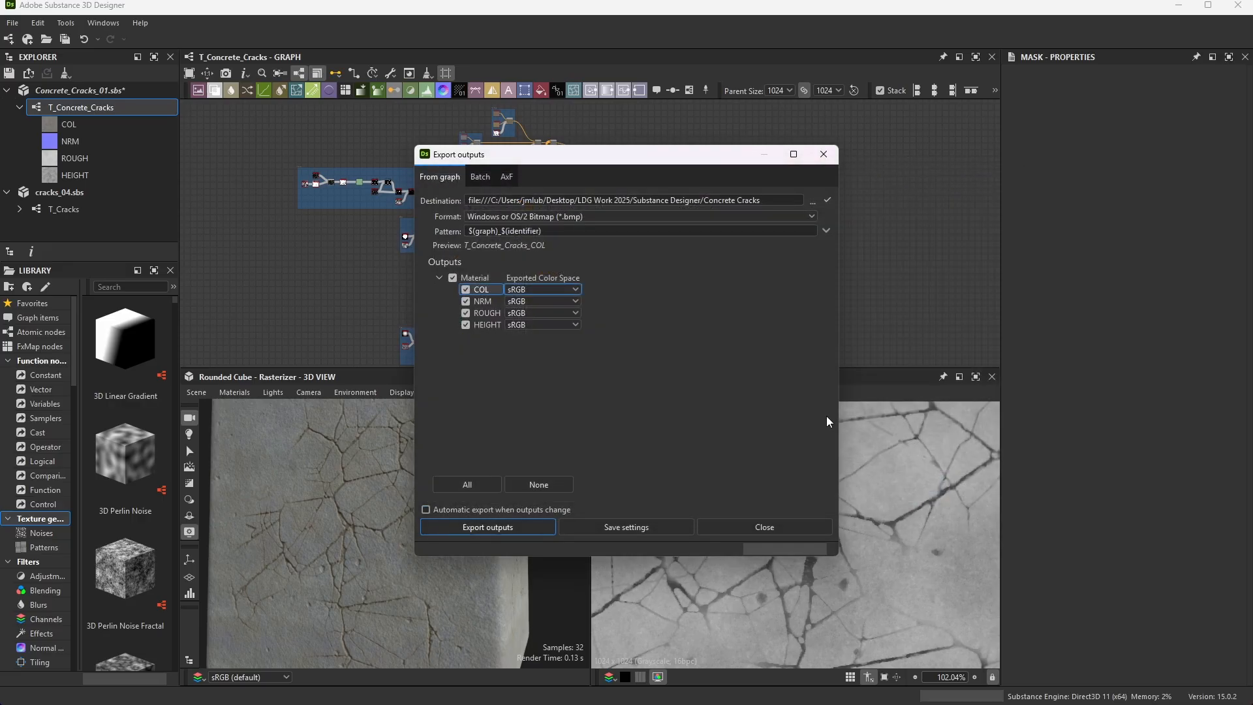
pyautogui.click(513, 525)
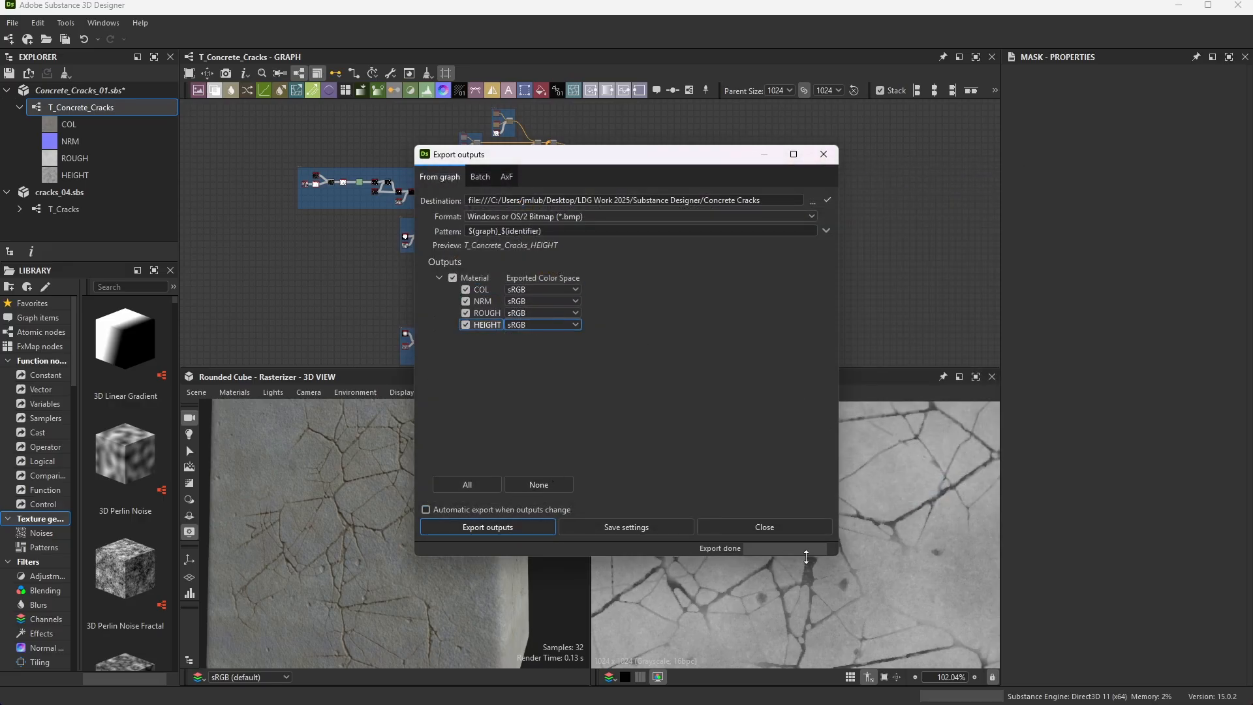
pyautogui.click(779, 525)
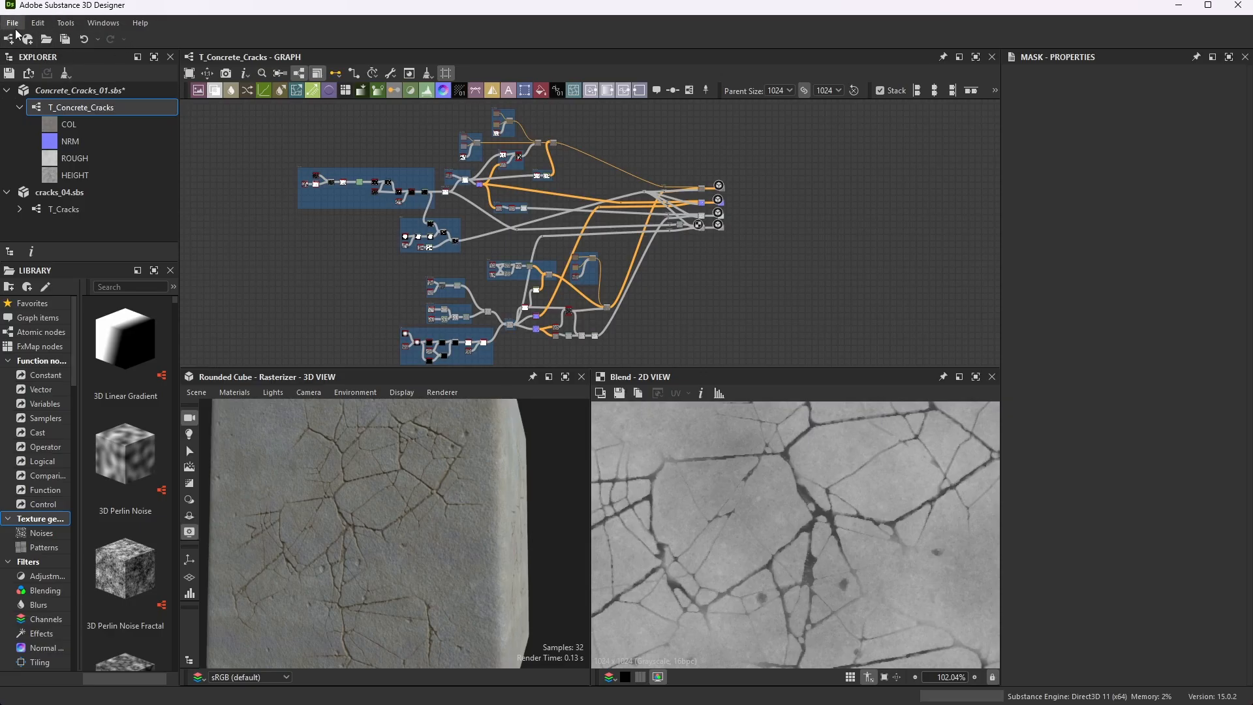
# - Close Substance 3D Designer and open Concrete_03.sbs from the Concrete folder in File Explorer
pyautogui.click(1227, 6)
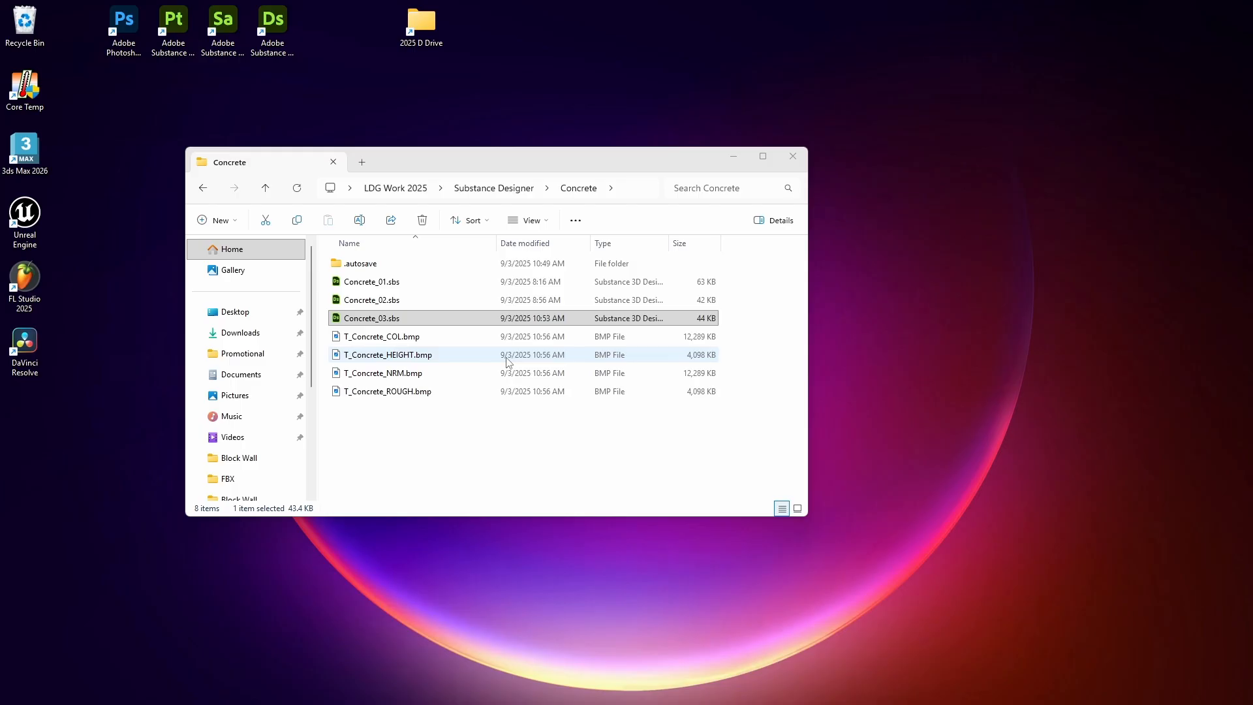
pyautogui.click(376, 321)
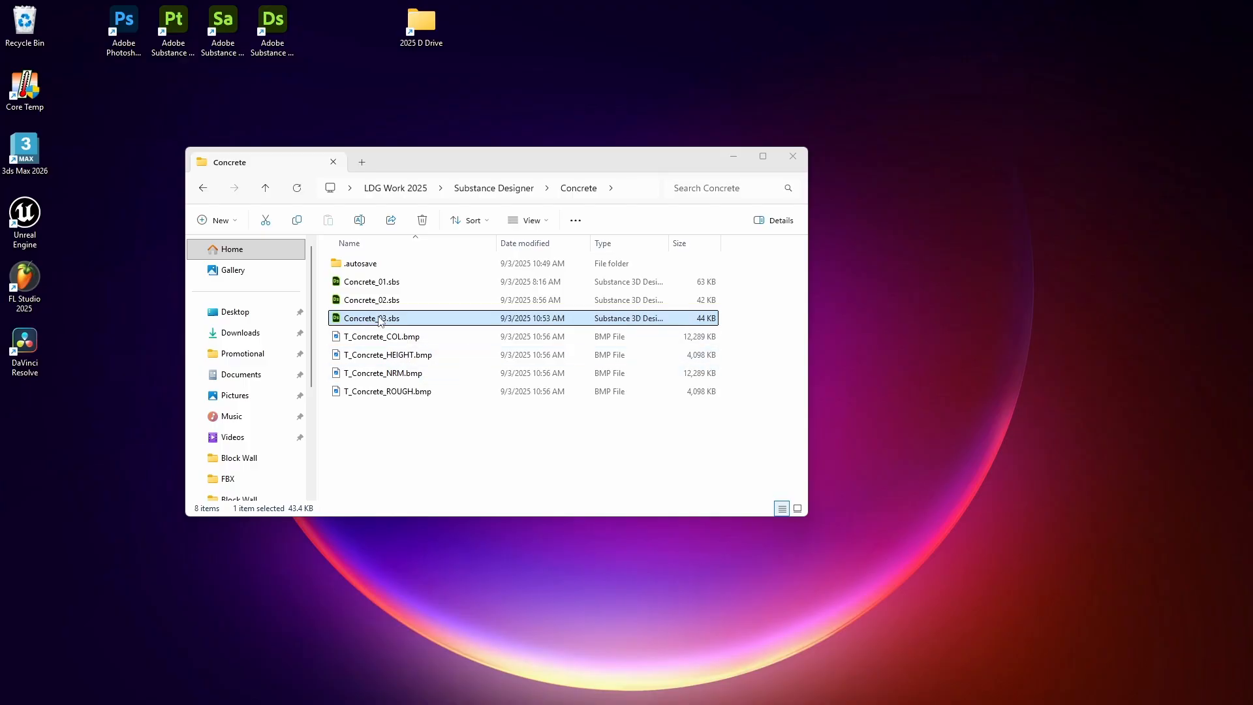
pyautogui.doubleClick(380, 319)
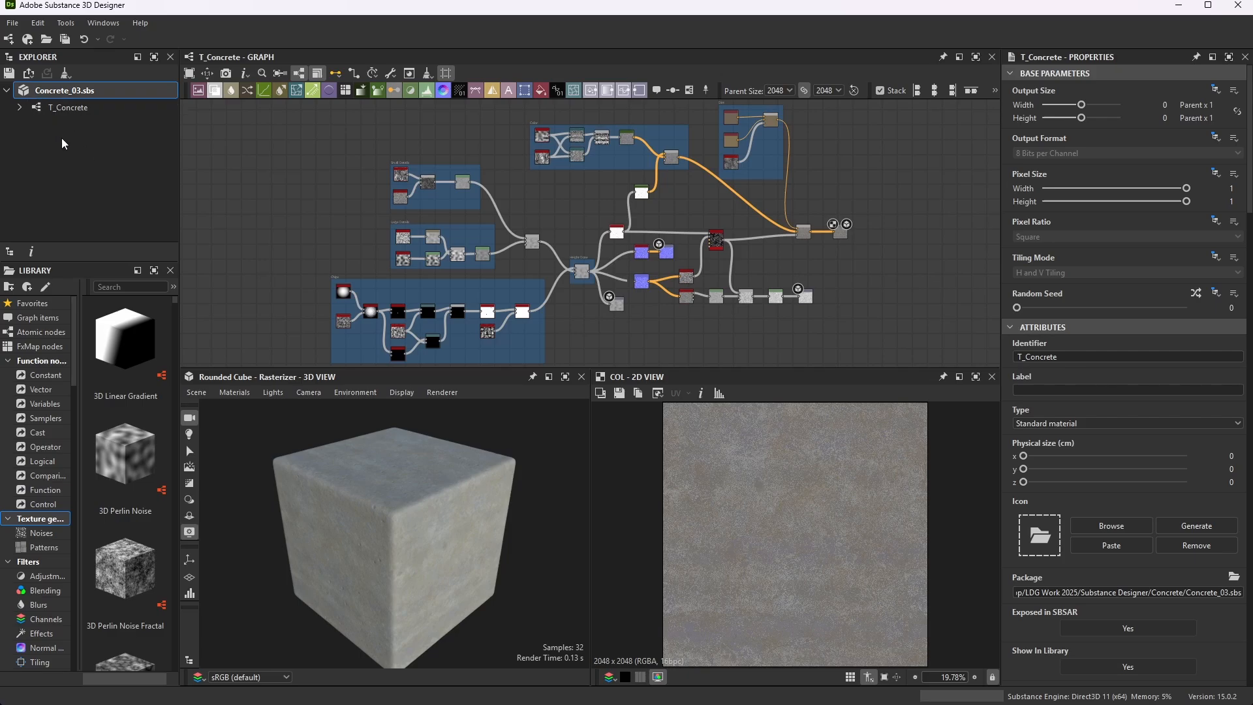
# - Save the Concrete_03.sbs package as Concrete_Streaks_01 in the Concrete Streaks folder
pyautogui.rightClick(81, 91)
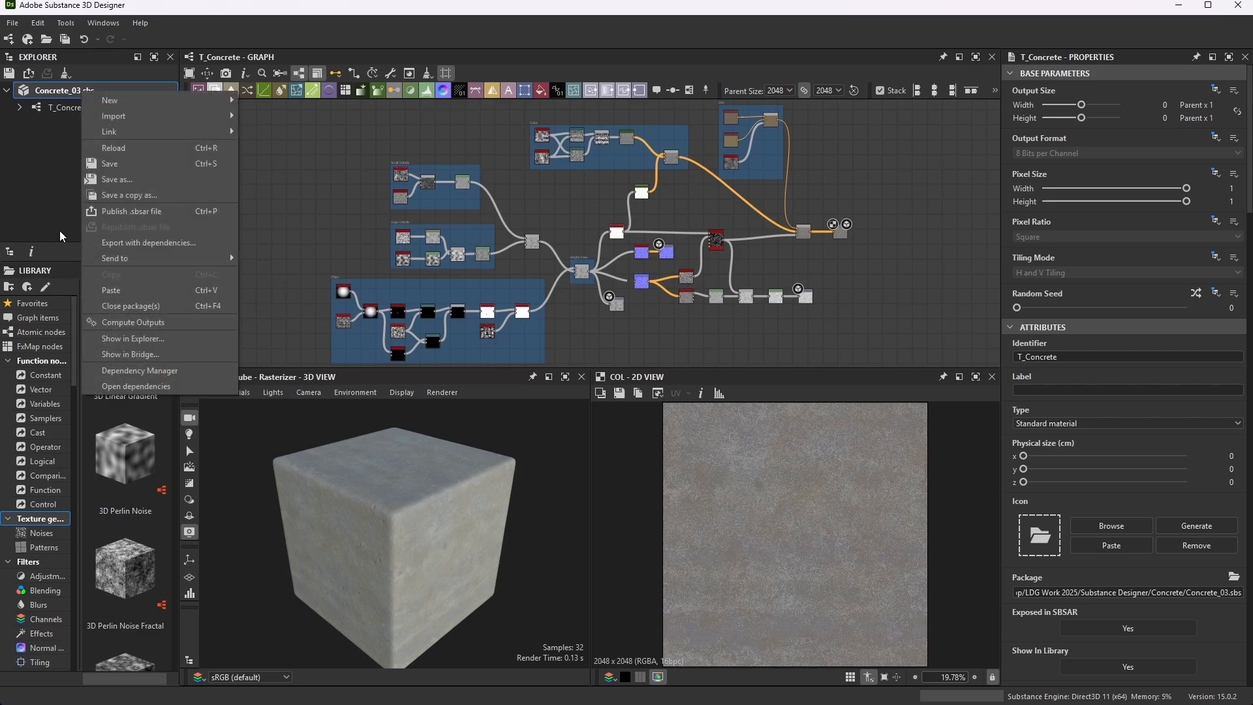
pyautogui.click(118, 180)
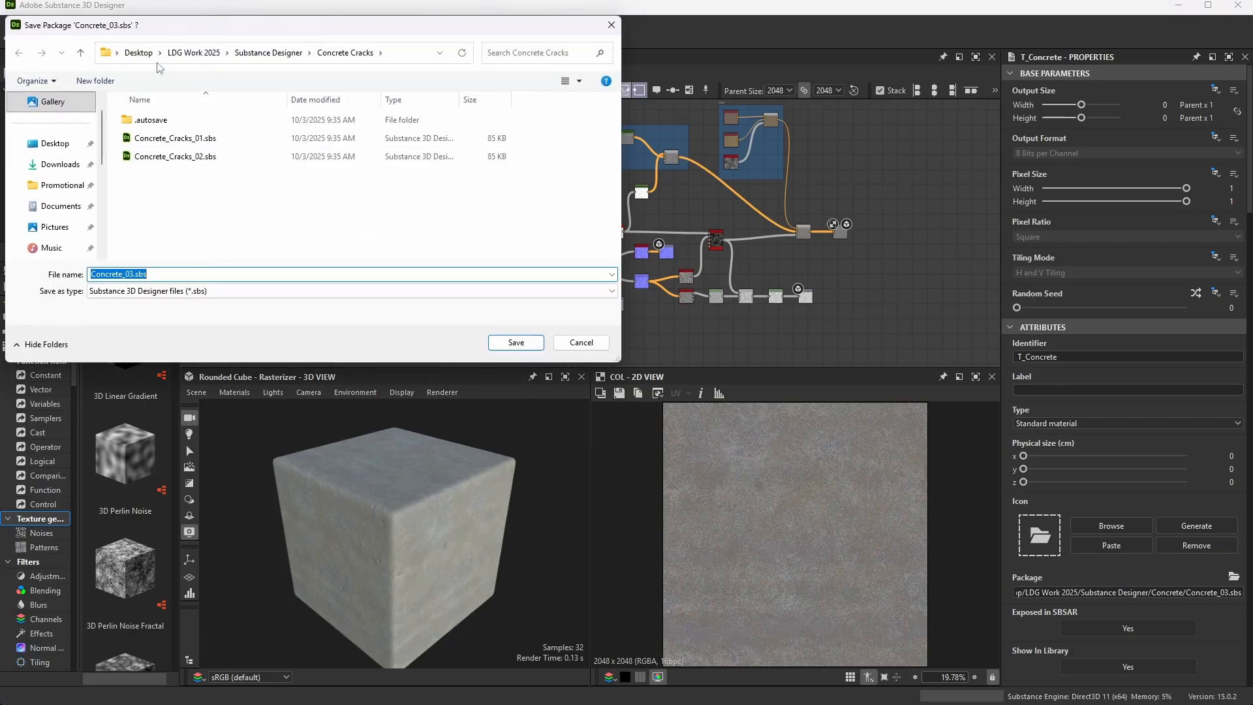
pyautogui.click(80, 52)
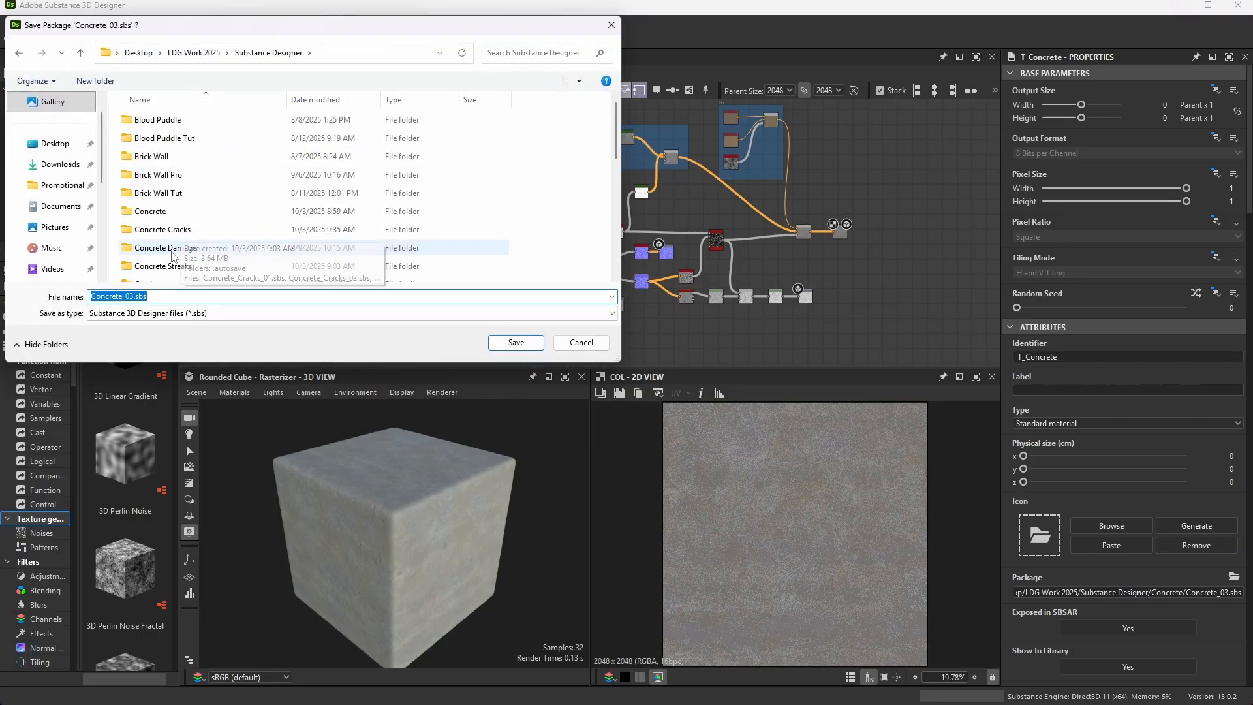
pyautogui.doubleClick(163, 229)
pyautogui.click(81, 52)
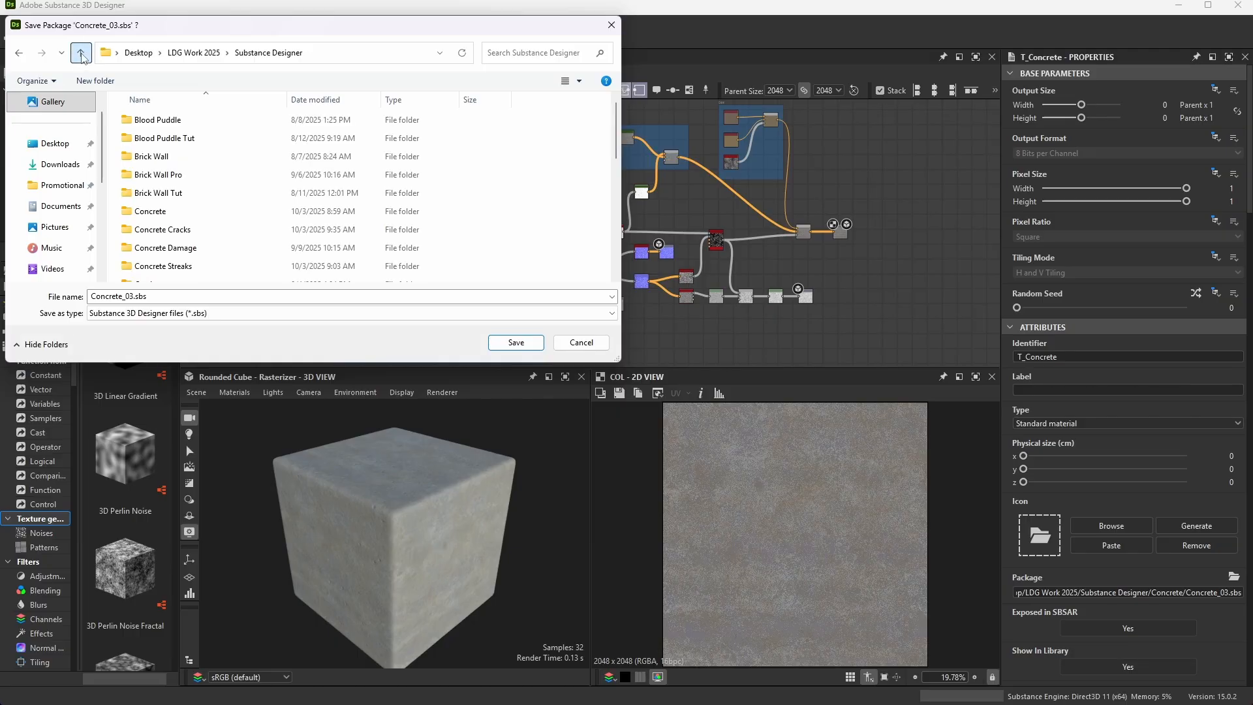
pyautogui.doubleClick(175, 267)
pyautogui.click(159, 297)
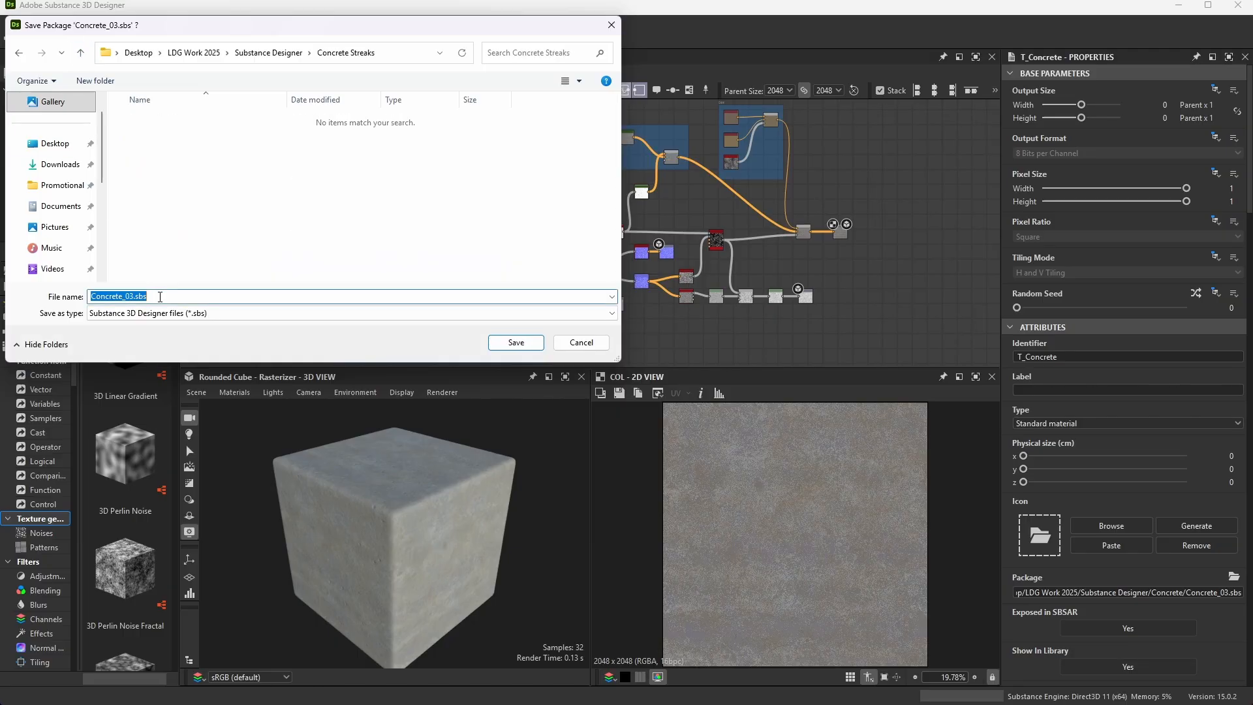
pyautogui.write('Concrete_Streaks_01')
pyautogui.press('Return')
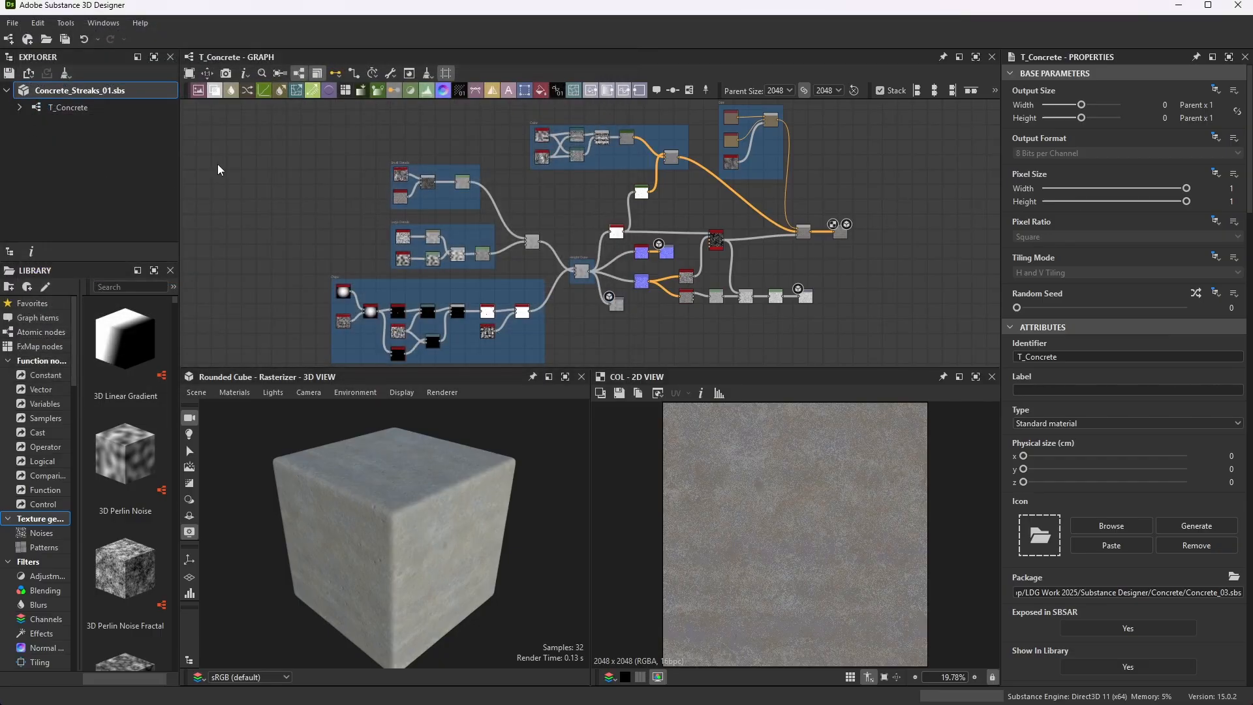
# - Rename the T_Concrete graph as T_Concrete_Streaks
pyautogui.rightClick(71, 109)
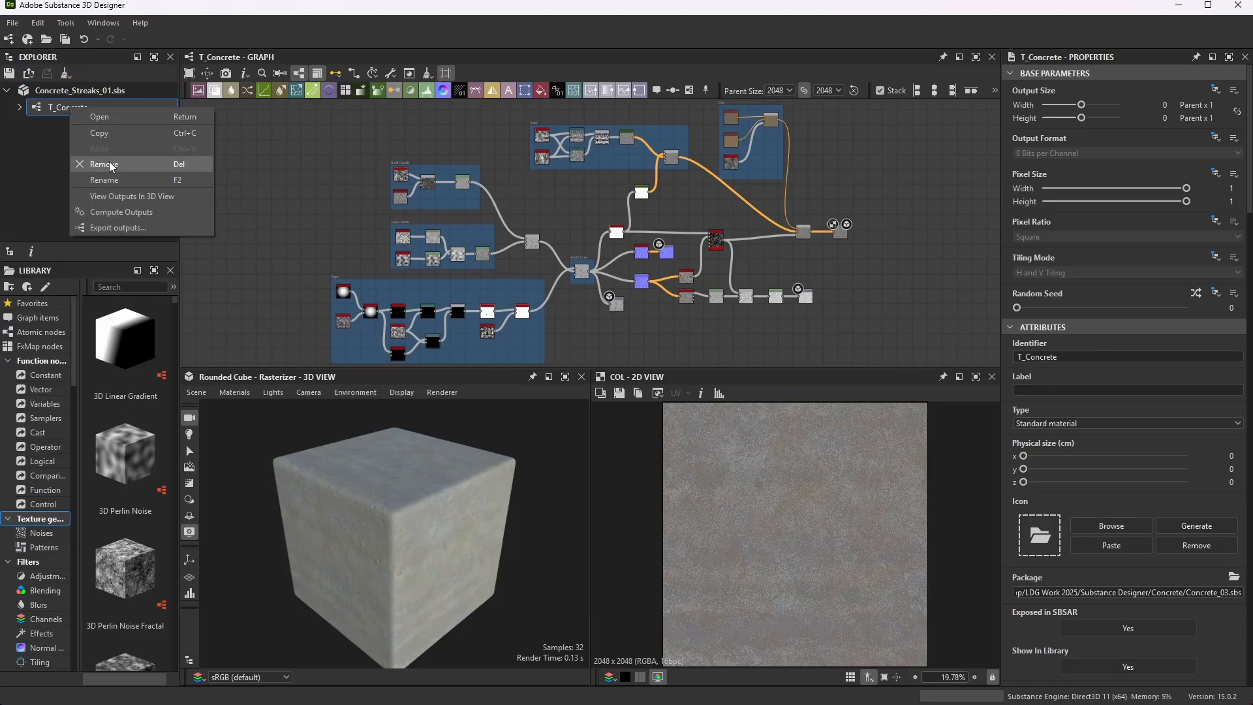
pyautogui.click(111, 180)
pyautogui.write('T')
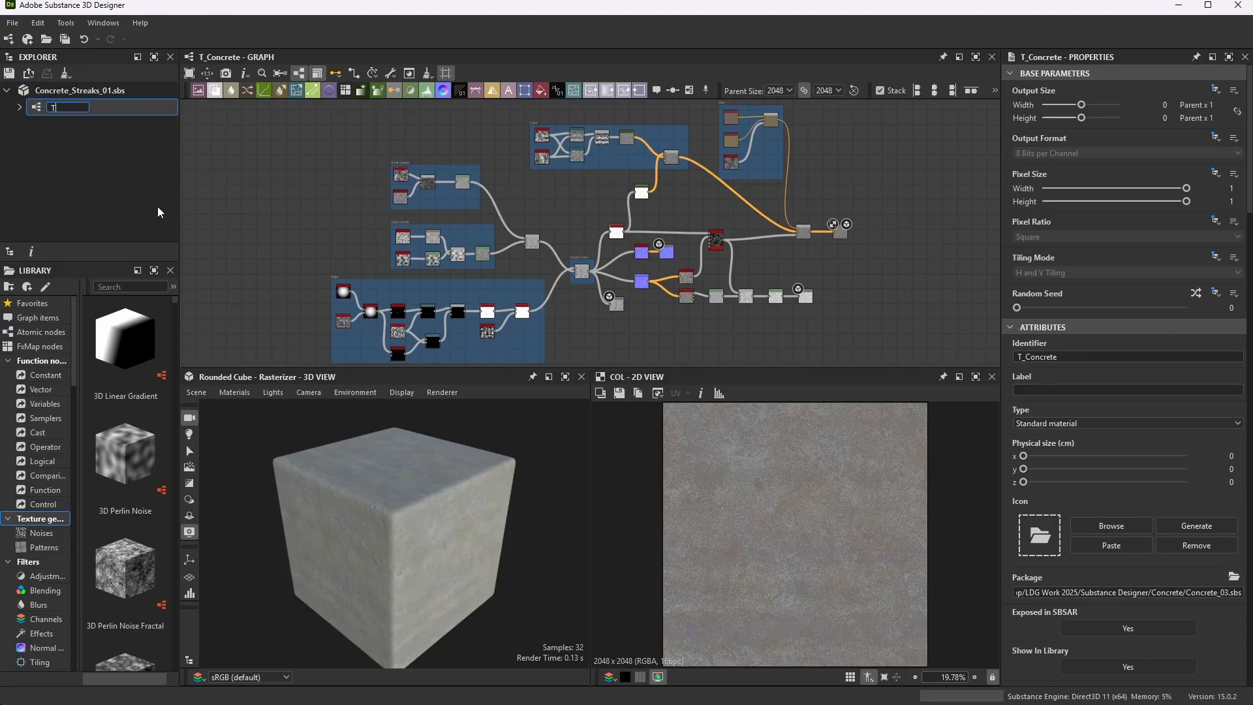
pyautogui.write('_Concret_Streaks')
pyautogui.press('Return')
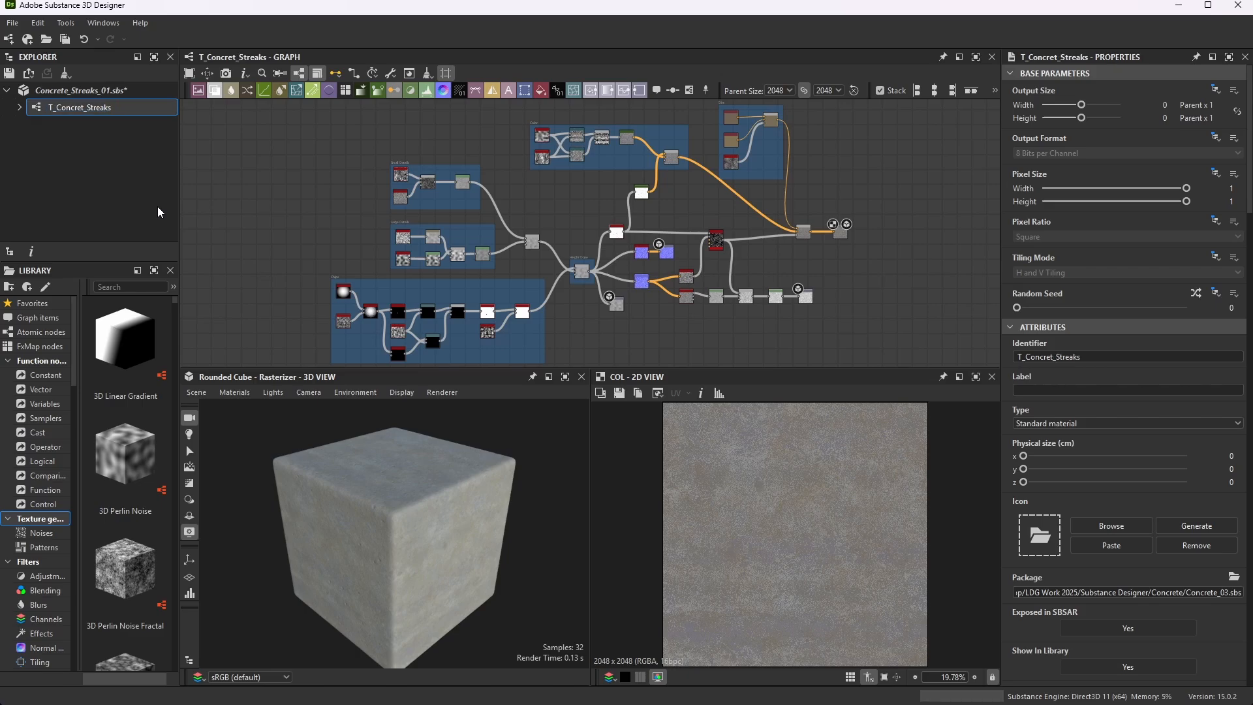
pyautogui.rightClick(96, 110)
pyautogui.click(134, 181)
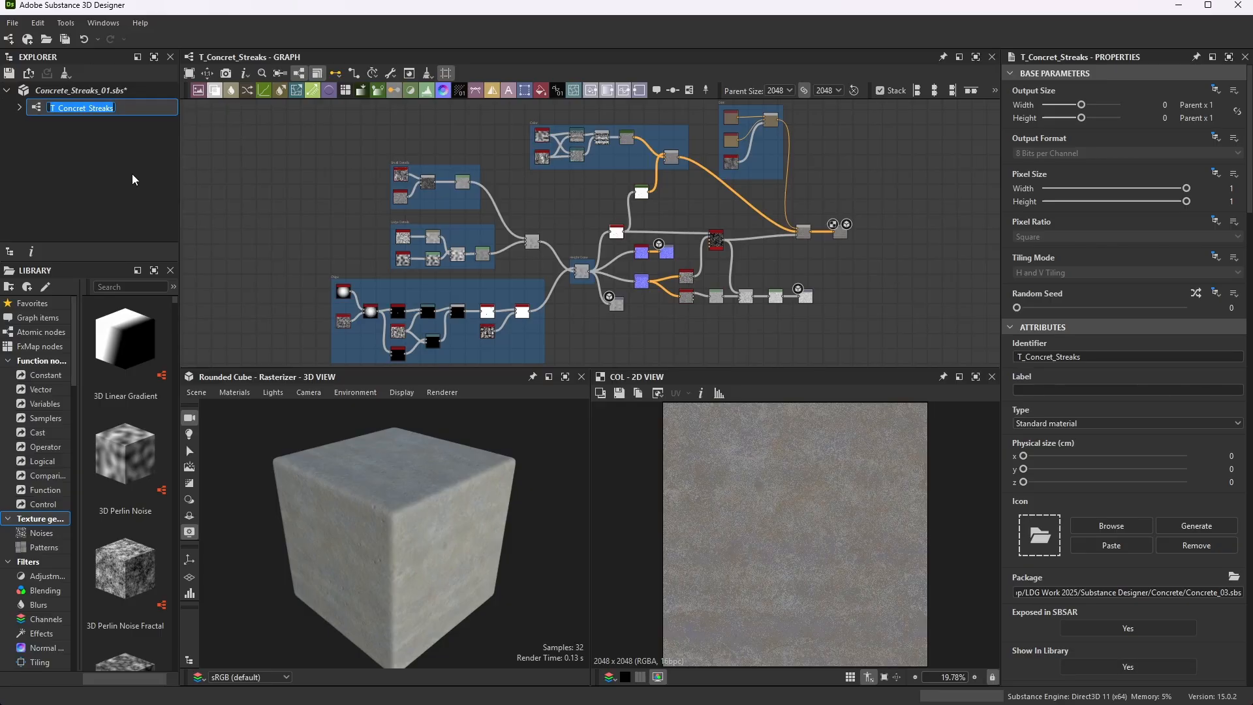
pyautogui.press('End')
pyautogui.write('e')
pyautogui.press('Return')
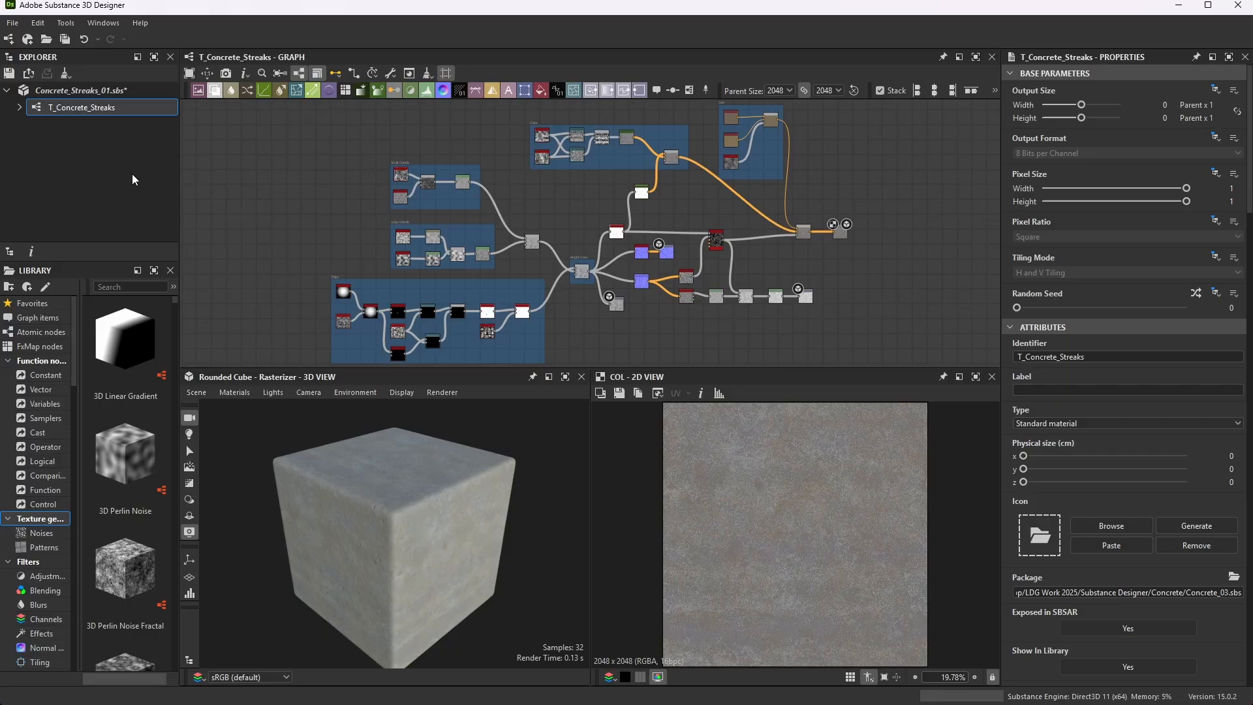
# - Save the renamed graph's package, overwriting the existing Concrete_Streaks_01.sbs in the Concrete Streaks folder
pyautogui.click(13, 25)
pyautogui.click(48, 104)
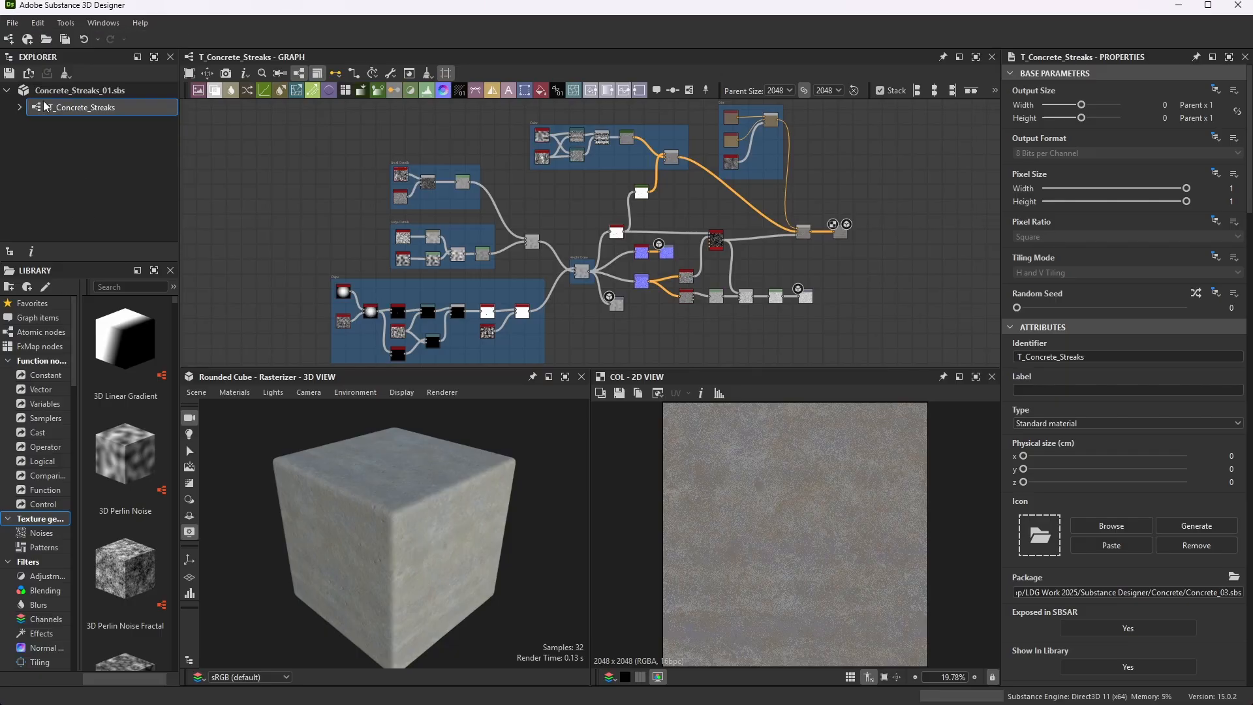
pyautogui.rightClick(81, 92)
pyautogui.click(114, 194)
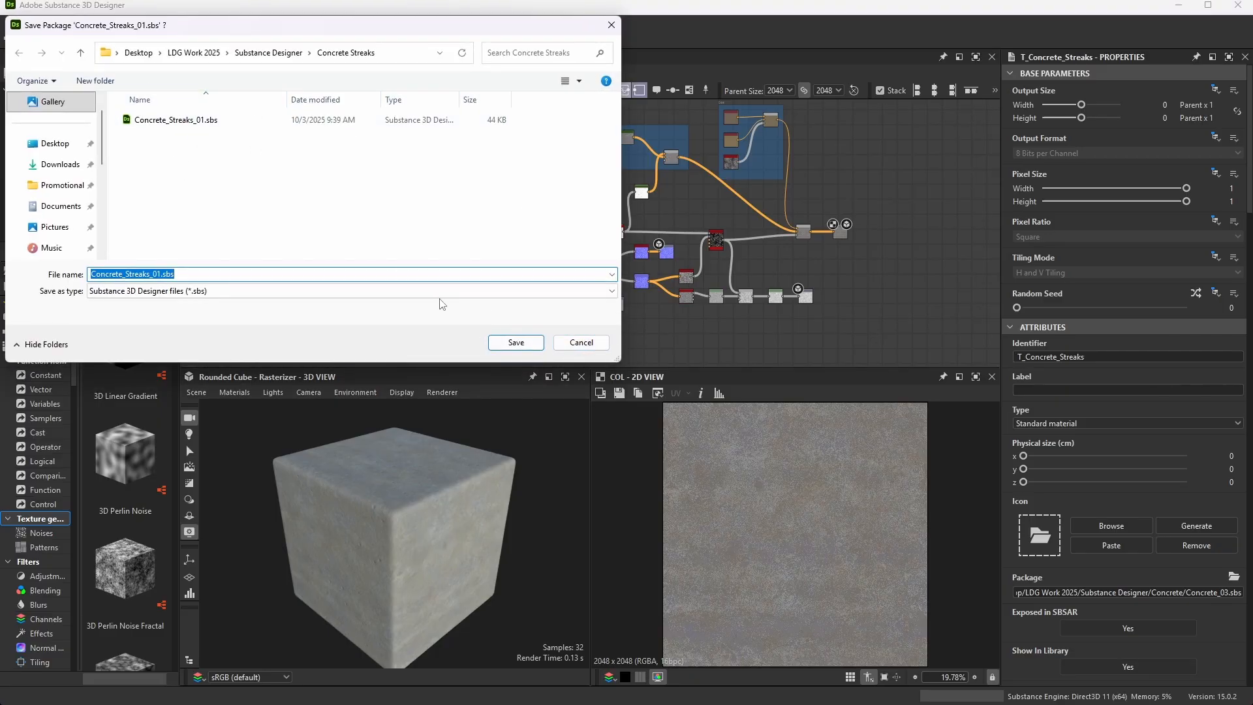
pyautogui.click(513, 348)
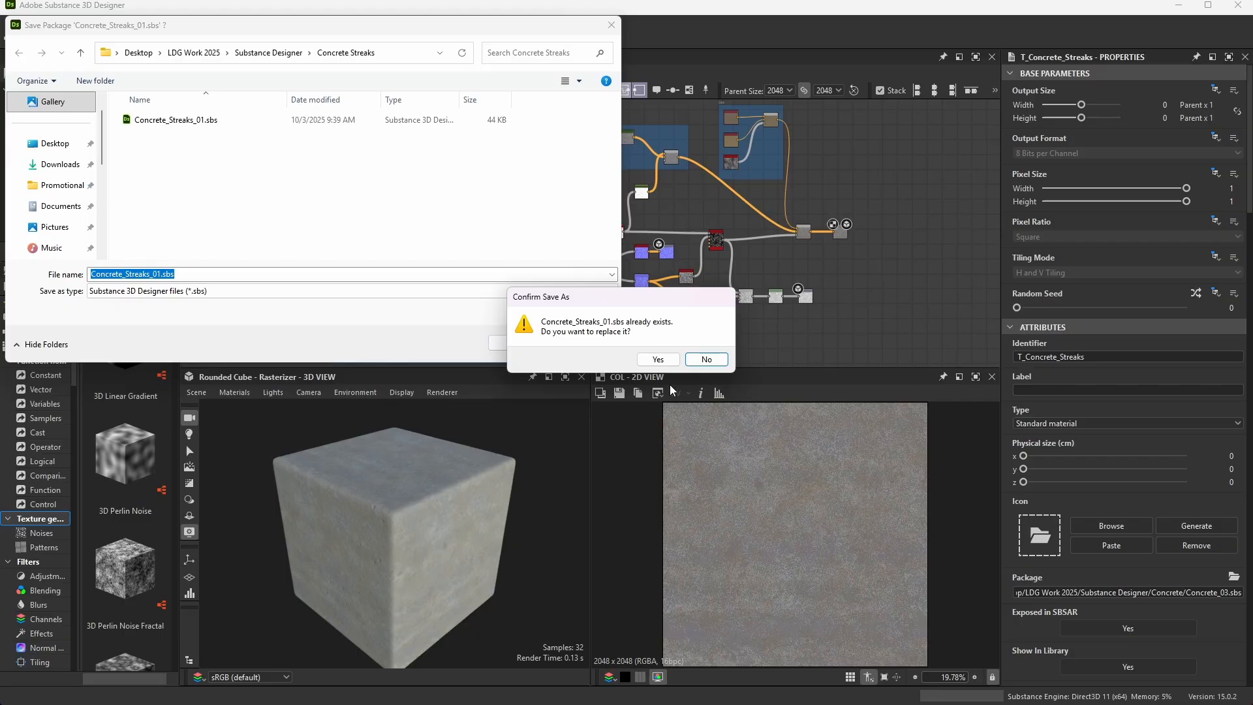
pyautogui.click(665, 366)
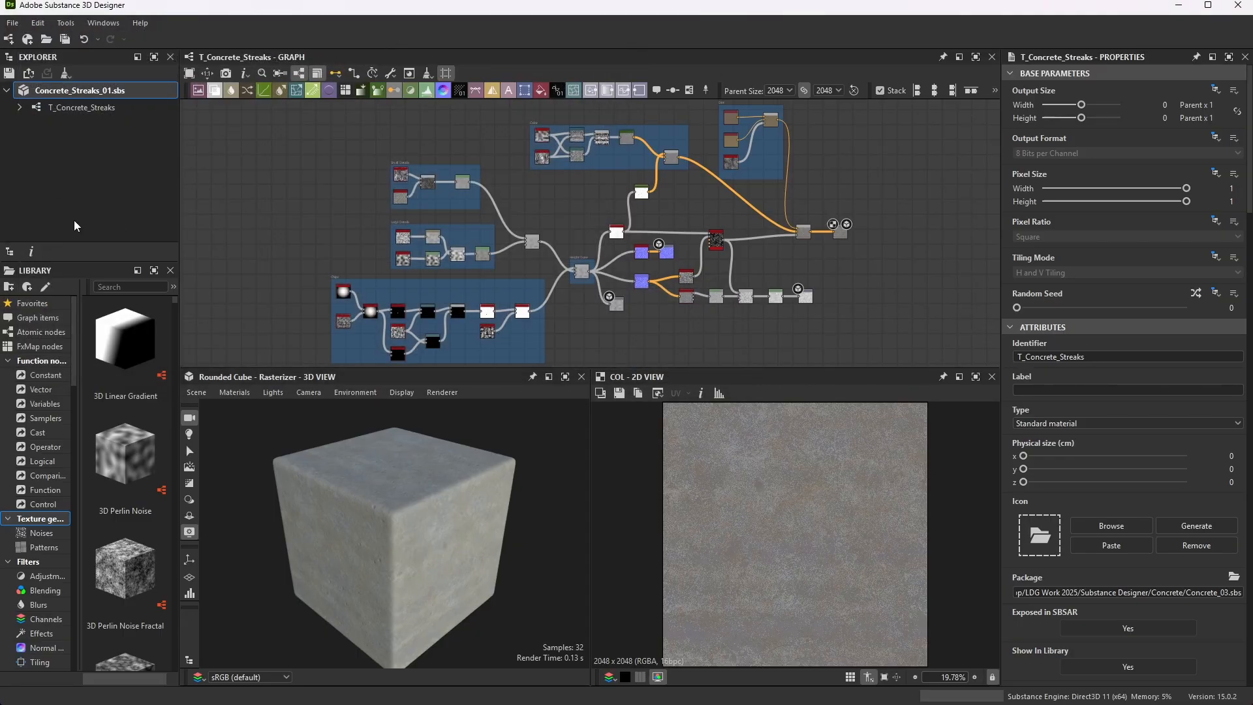
# - Load T_Grunge_Streaks_07.sbs from the Grunge Streaks folder and open its T_Grunge_Streaks graph
pyautogui.rightClick(77, 156)
pyautogui.click(111, 185)
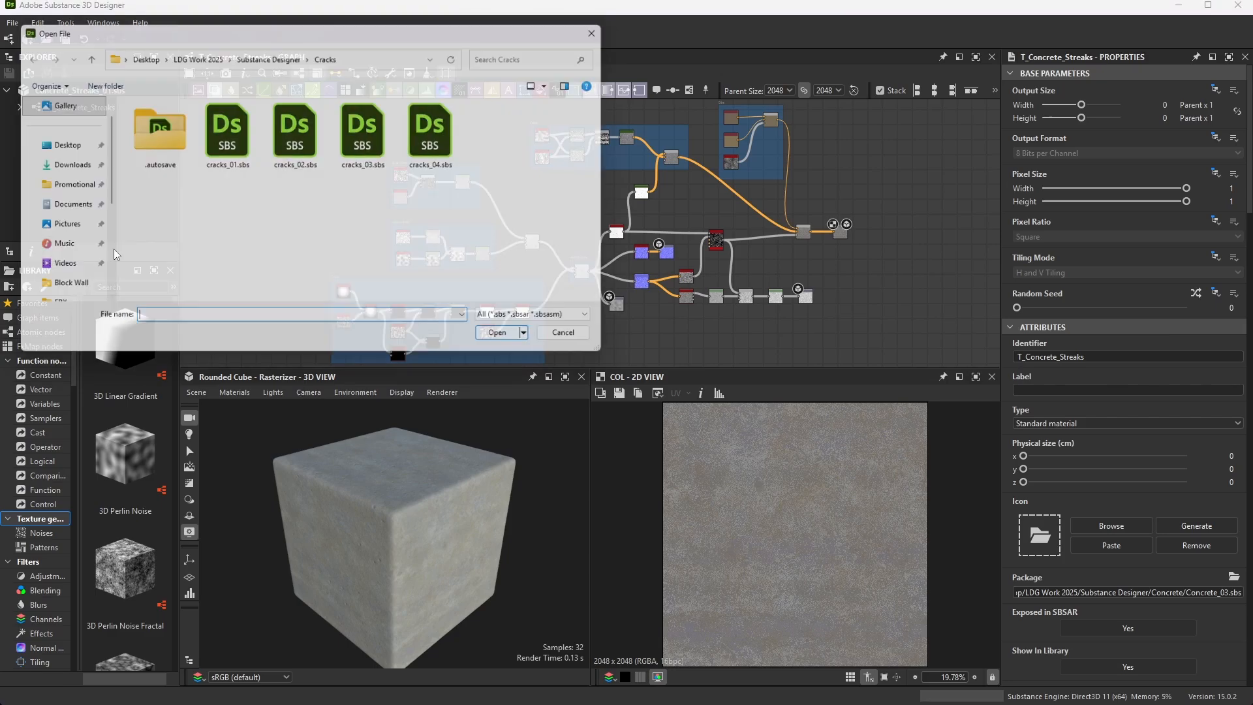
pyautogui.click(80, 52)
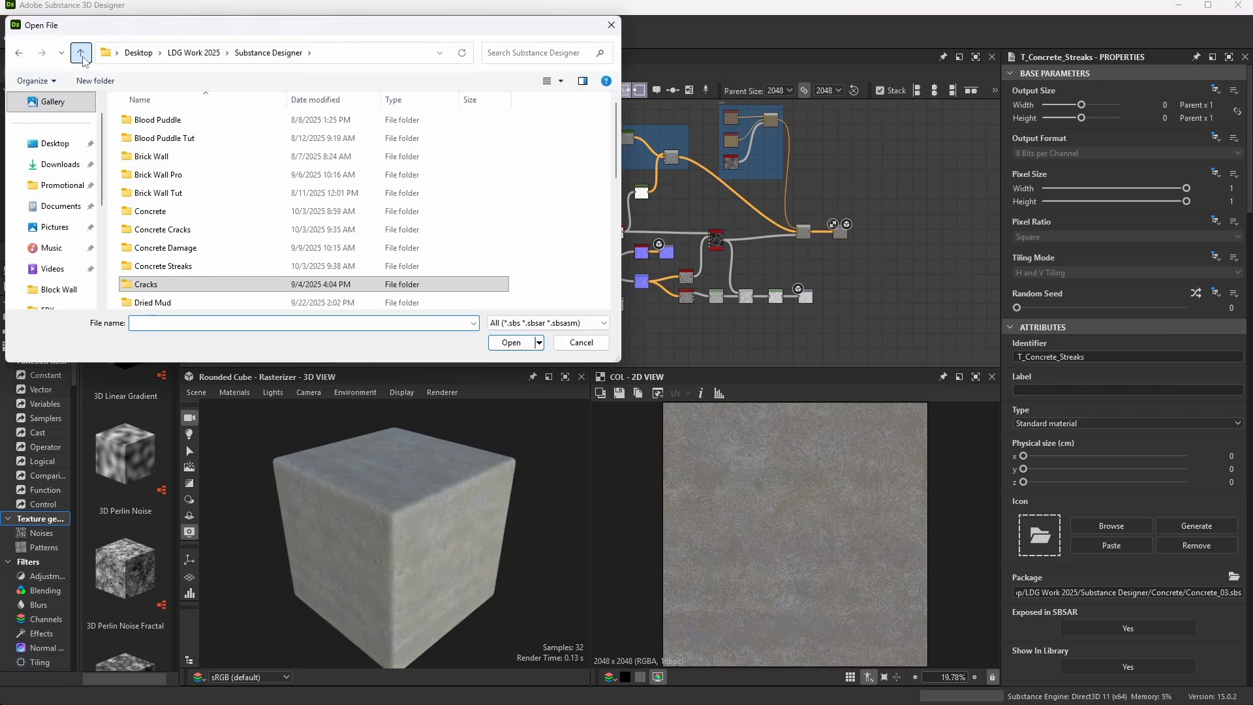
pyautogui.scroll(-6, 254, 230)
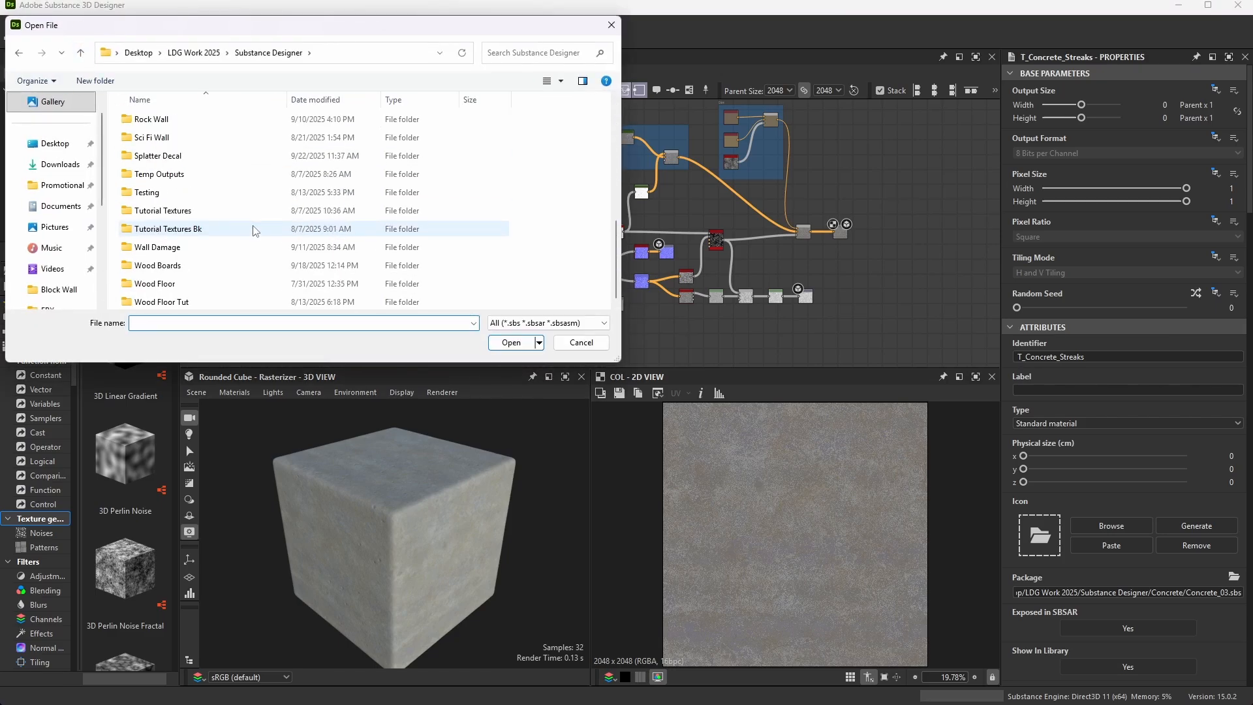
pyautogui.scroll(4, 254, 230)
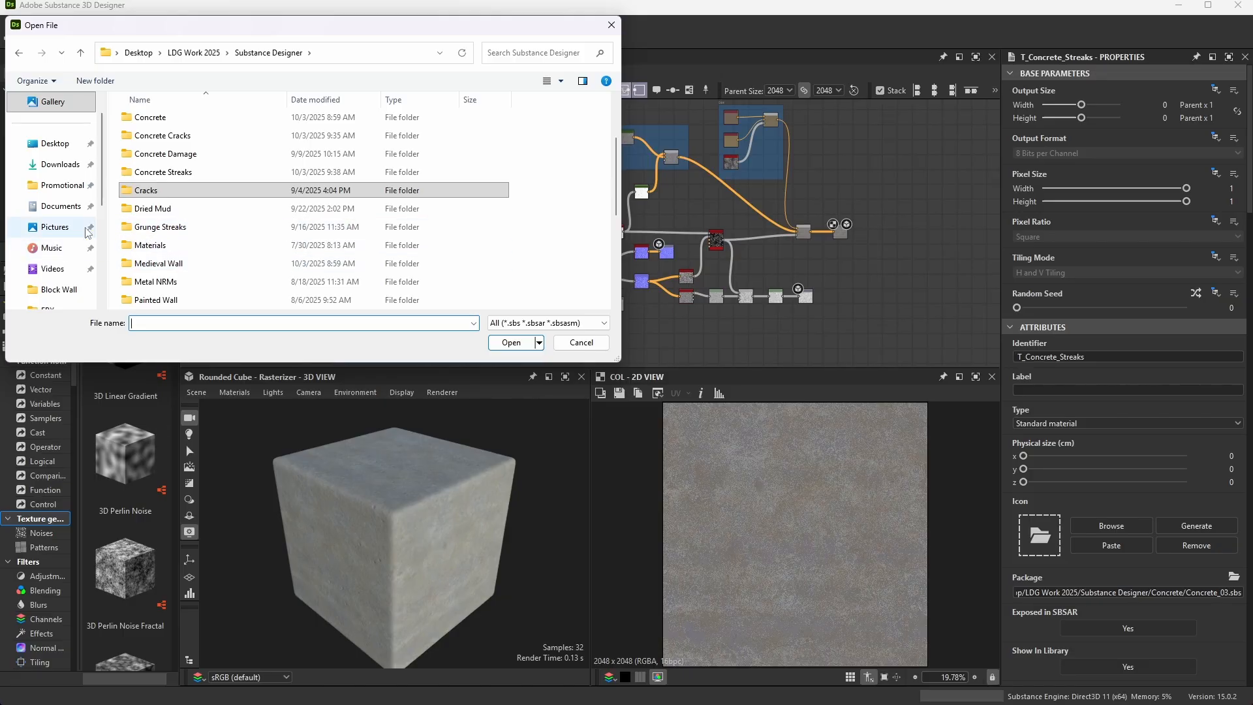
pyautogui.doubleClick(157, 229)
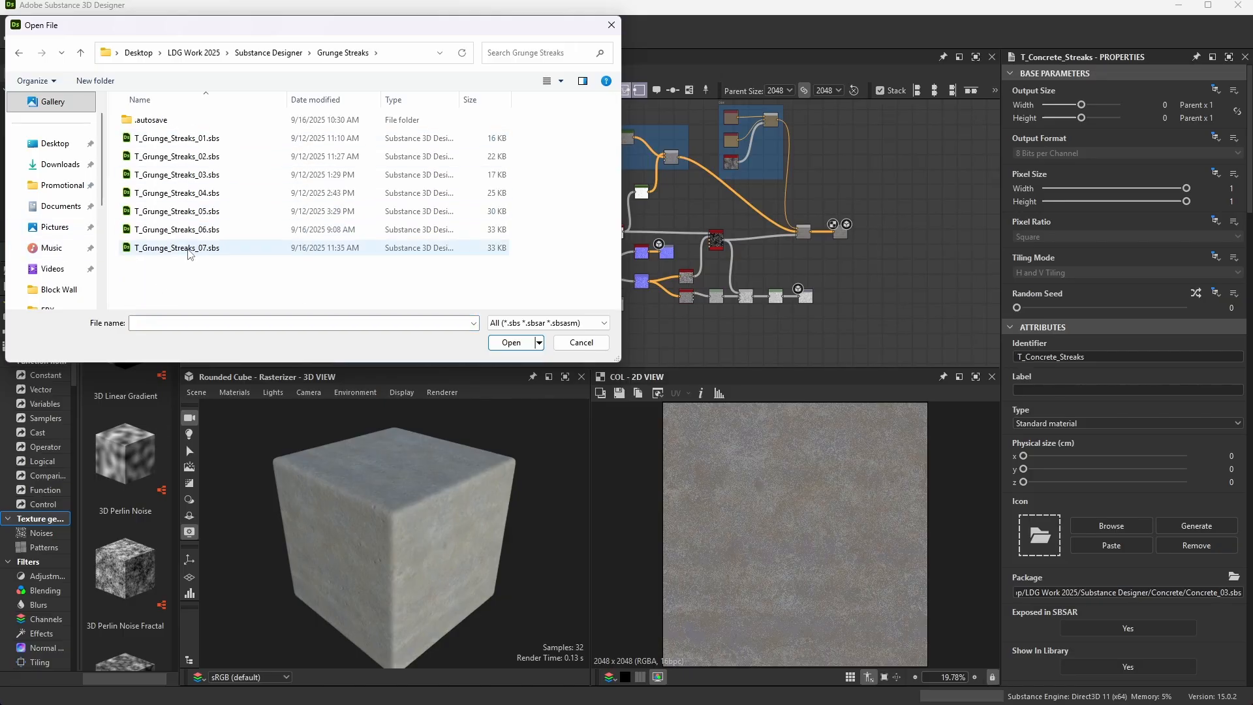
pyautogui.doubleClick(189, 246)
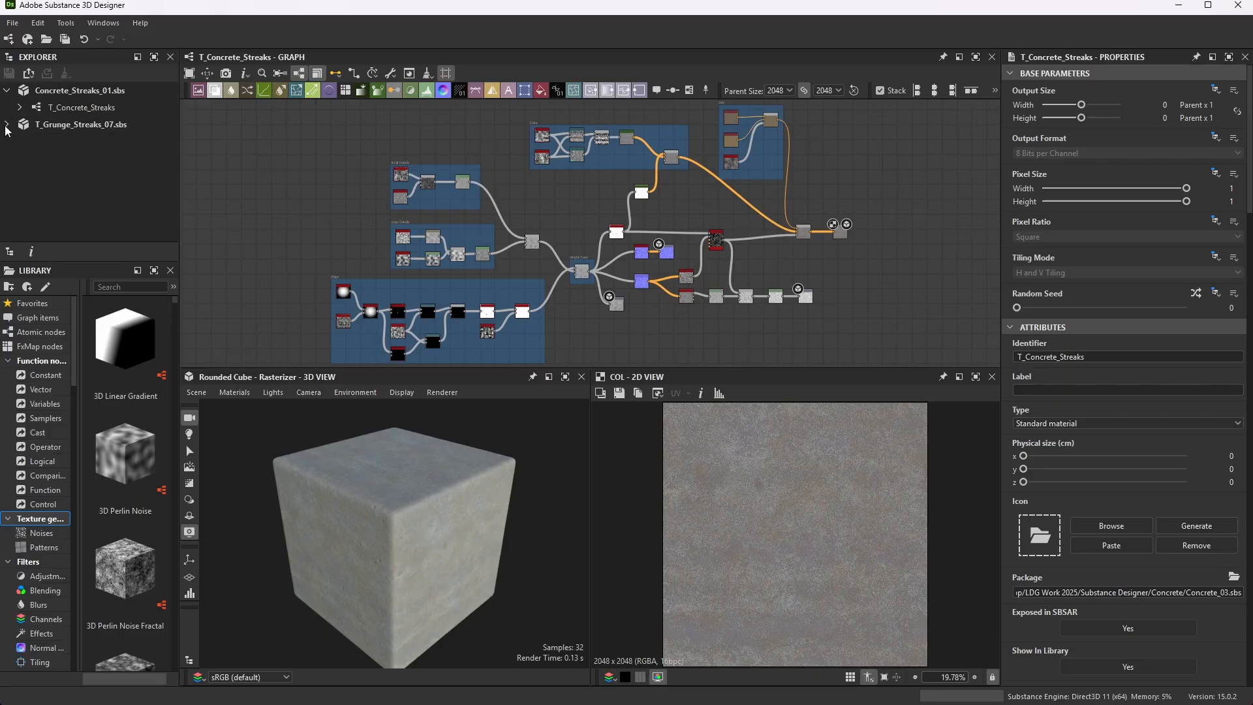
pyautogui.doubleClick(67, 142)
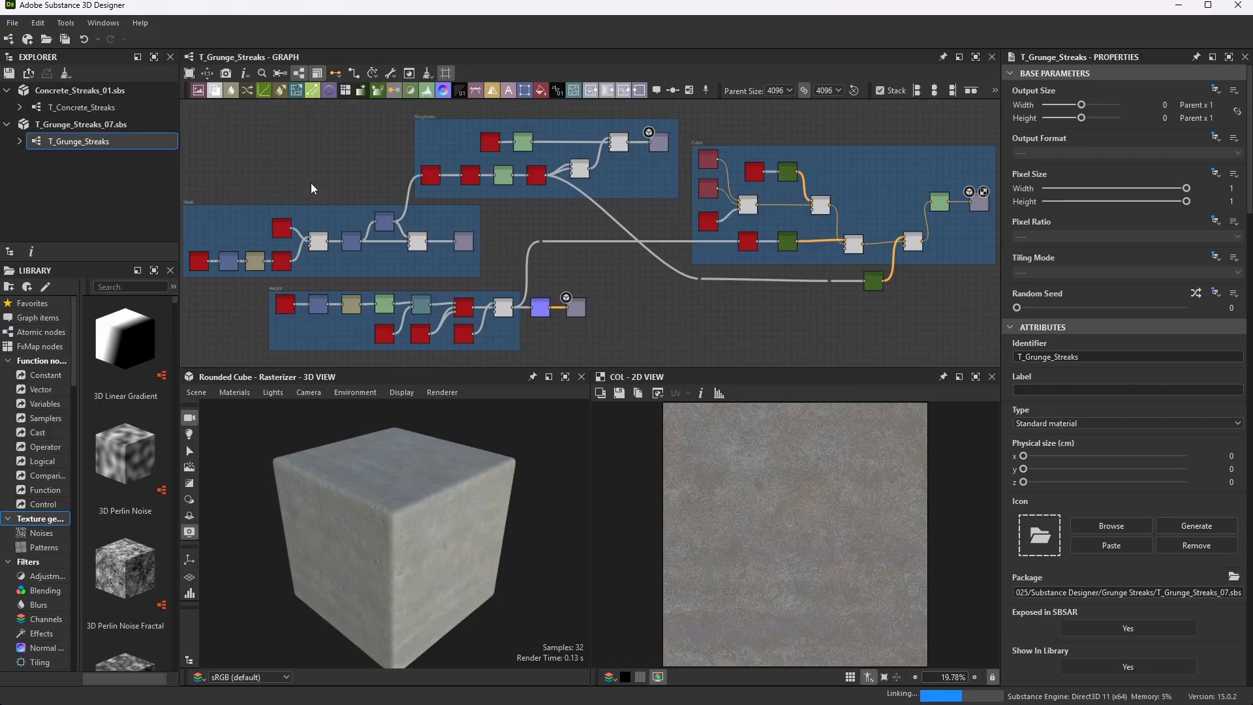
# - Copy all framed node groups of the T_Grunge_Streaks graph and paste them into T_Concrete_Streaks above the concrete network
pyautogui.scroll(-3, 365, 206)
pyautogui.moveTo(806, 132); pyautogui.dragTo(449, 323)
pyautogui.scroll(-3, 449, 323)
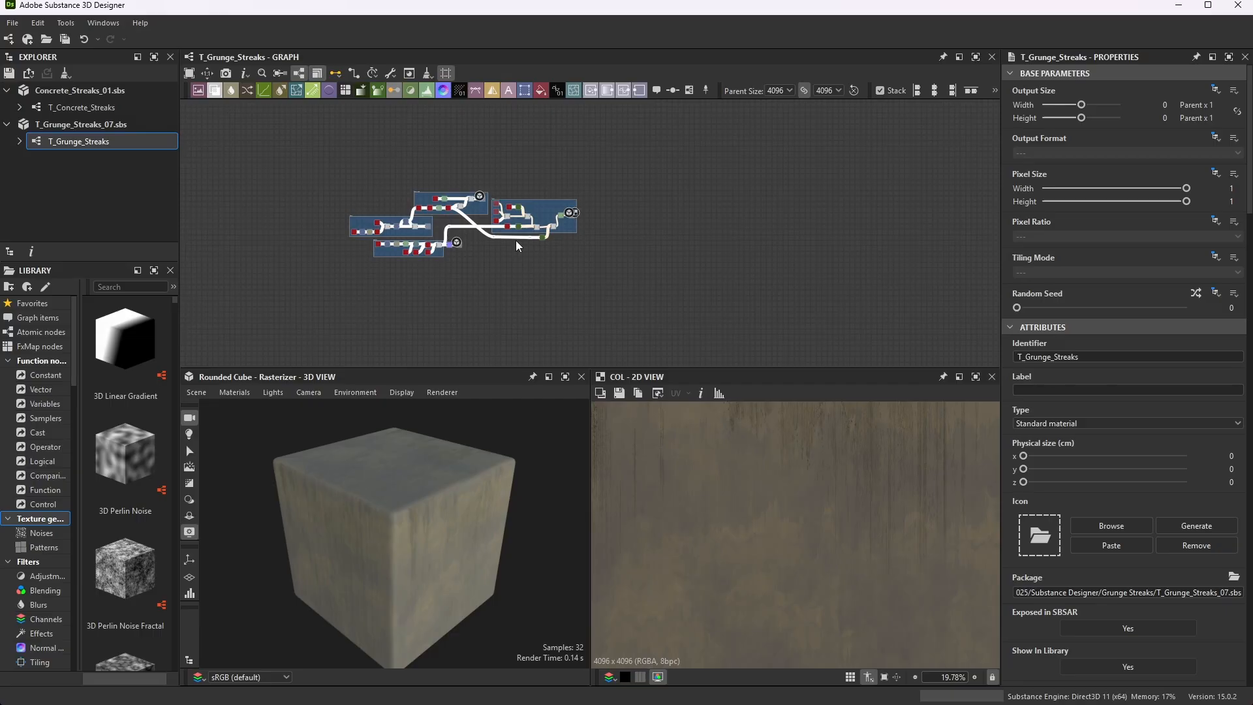
pyautogui.click(84, 107)
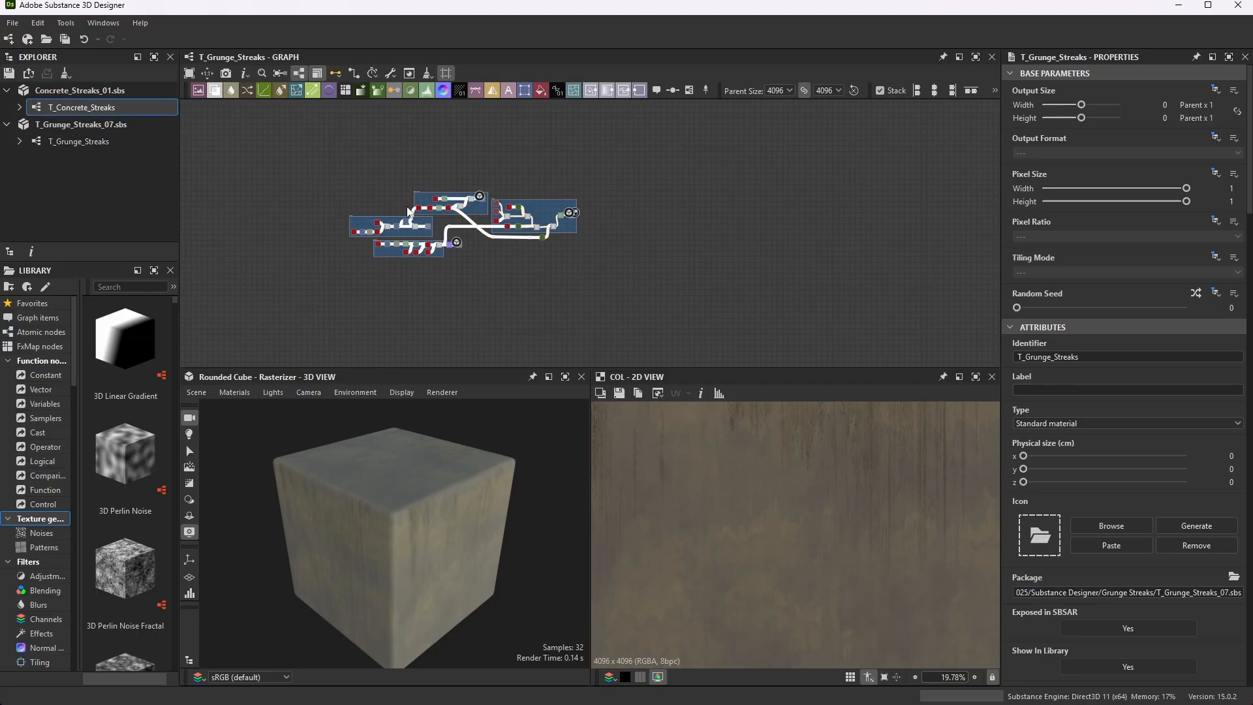
pyautogui.doubleClick(98, 110)
pyautogui.scroll(-5, 582, 236)
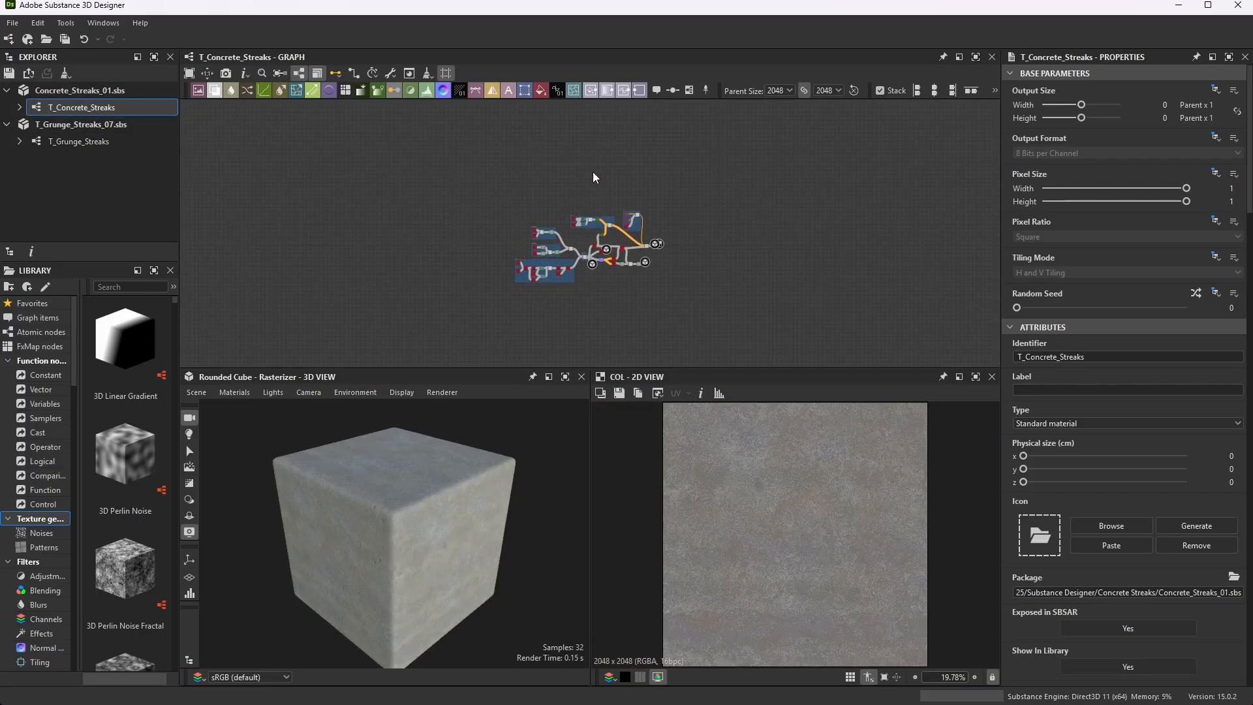
pyautogui.scroll(3, 592, 172)
pyautogui.hotkey('ctrl', 'v')
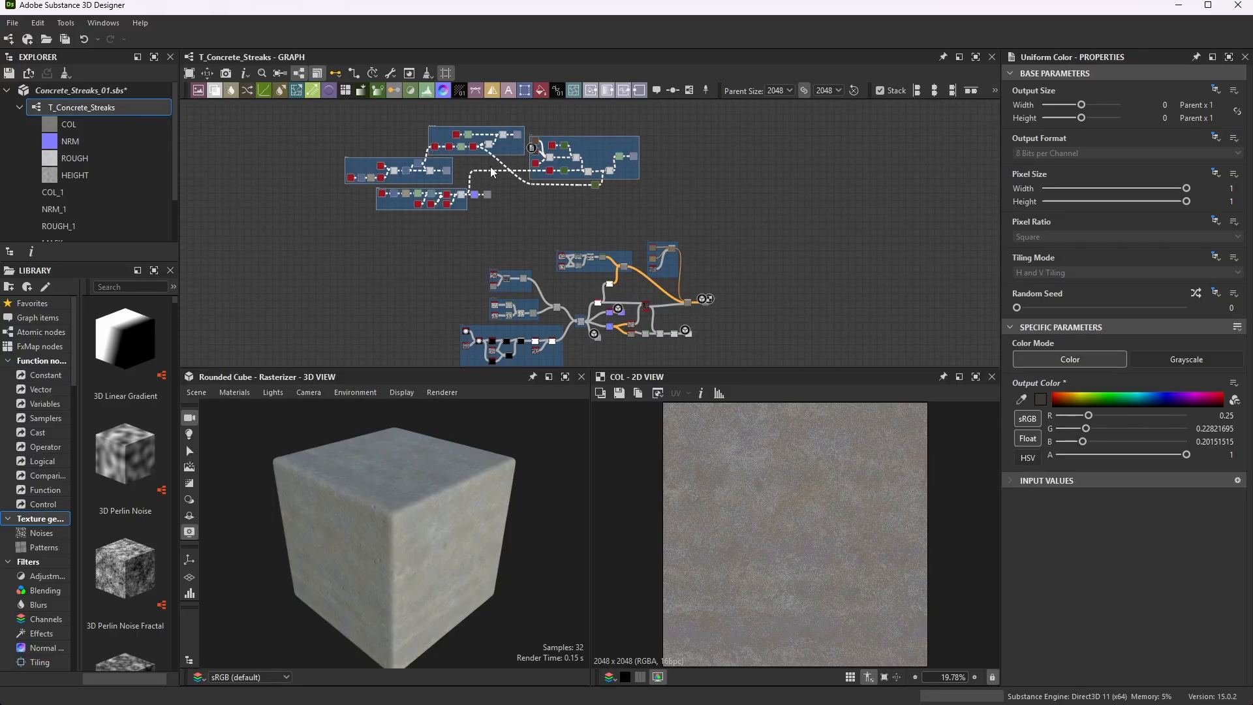
# - Compare the original T_Grunge_Streaks graph with its pasted copy and review the output list of T_Concrete_Streaks
pyautogui.scroll(-1, 52, 115)
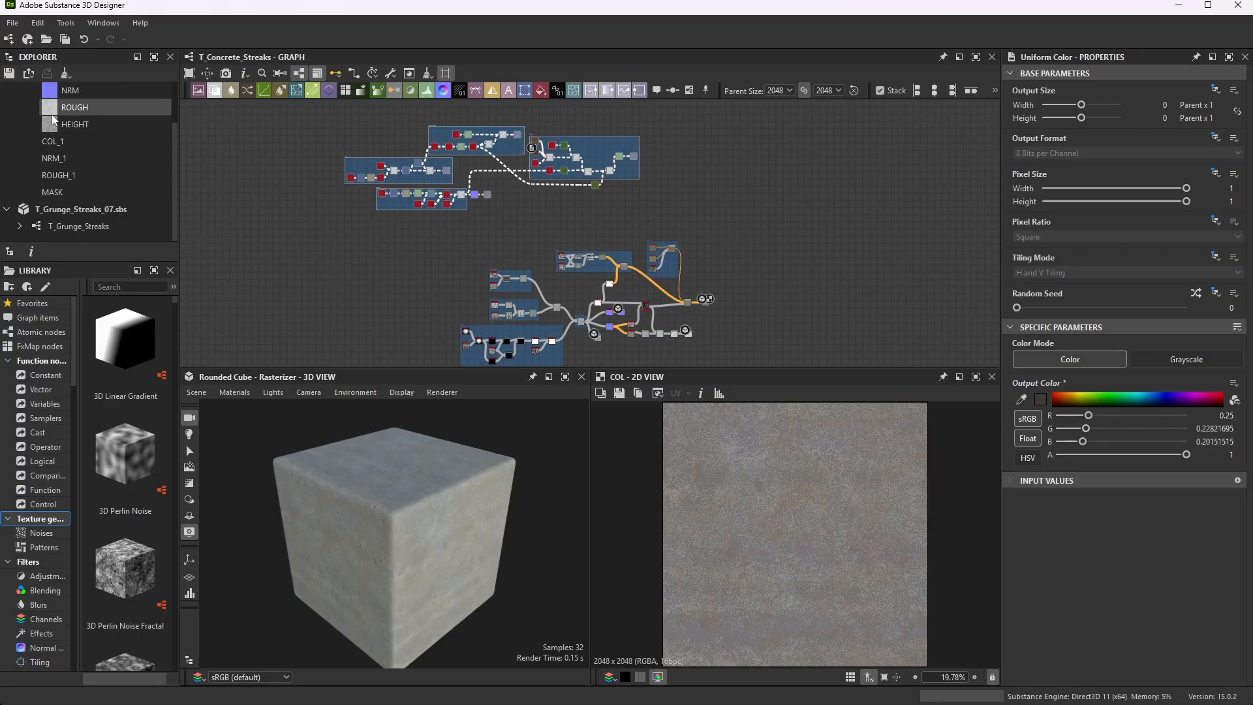
pyautogui.doubleClick(92, 227)
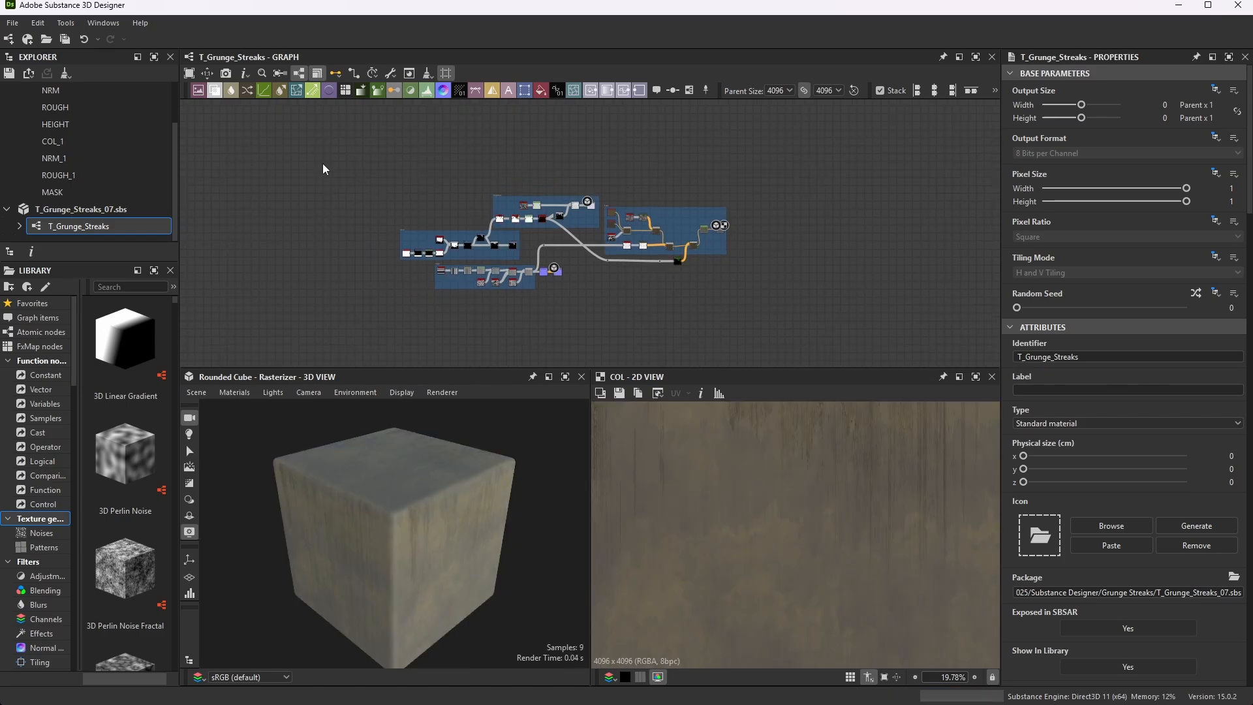
pyautogui.scroll(1, 679, 255)
pyautogui.scroll(1, 421, 215)
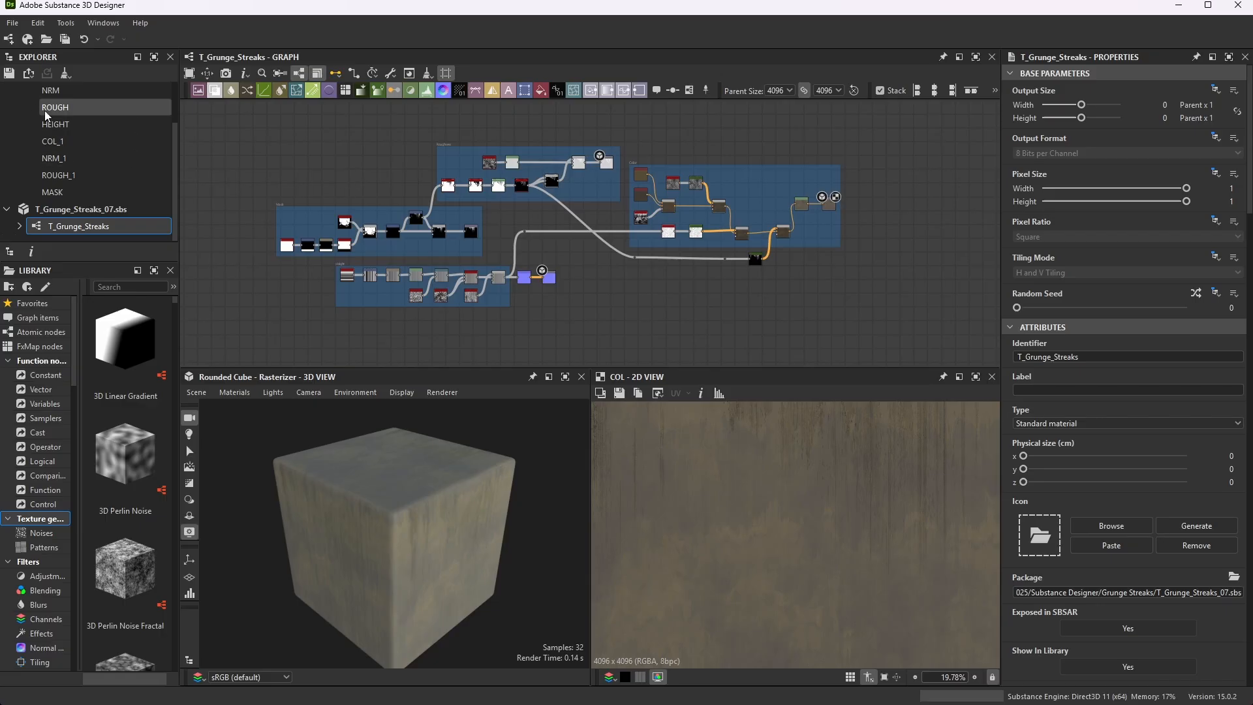
pyautogui.scroll(3, 45, 110)
pyautogui.click(83, 107)
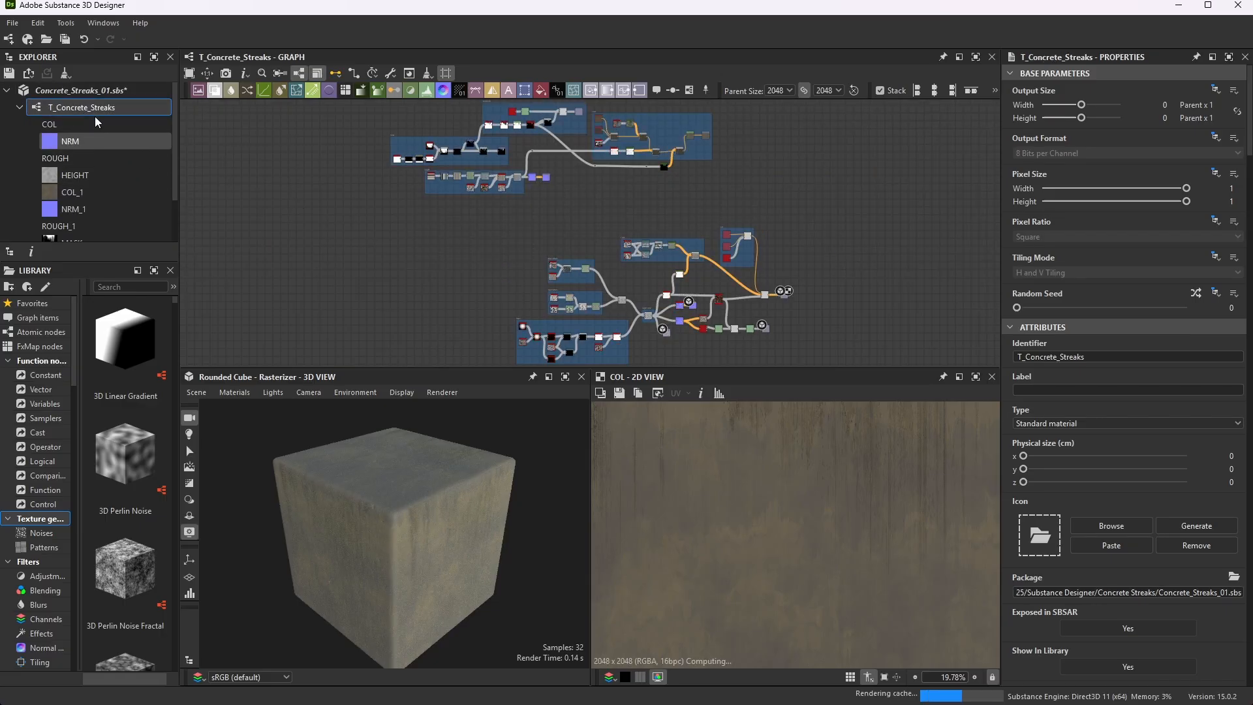
pyautogui.scroll(-3, 98, 131)
pyautogui.scroll(3, 97, 193)
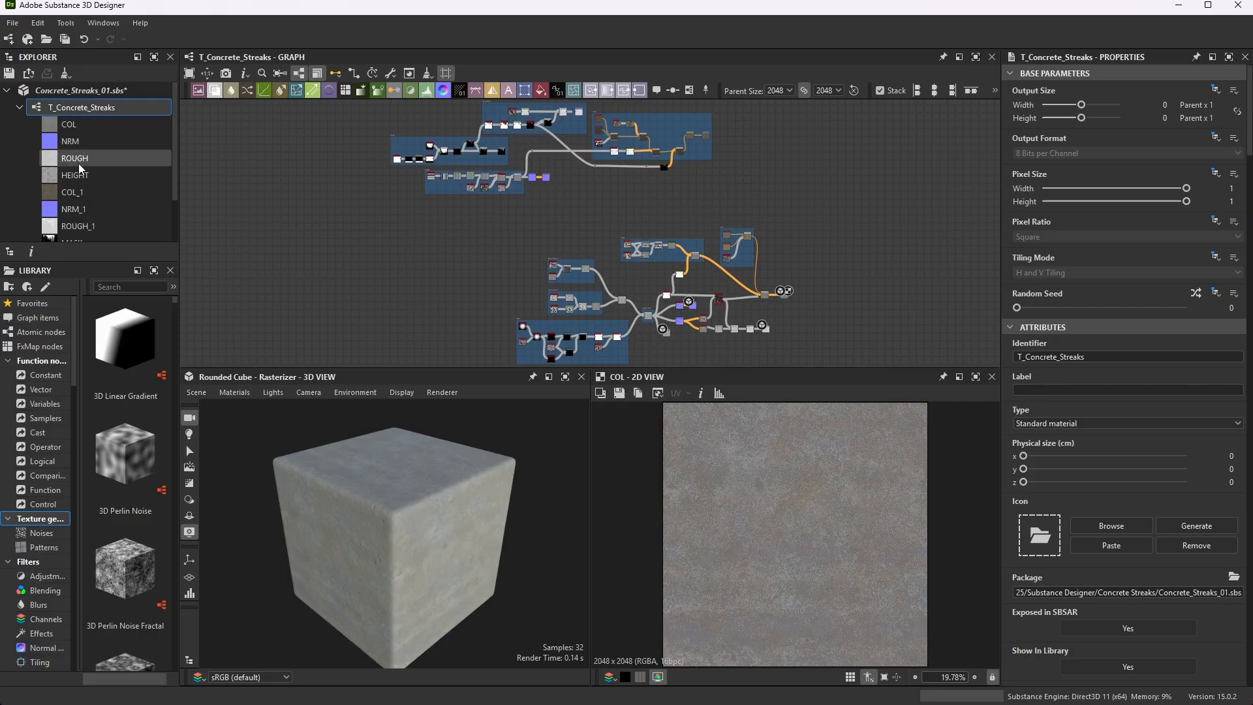
pyautogui.scroll(-1, 91, 172)
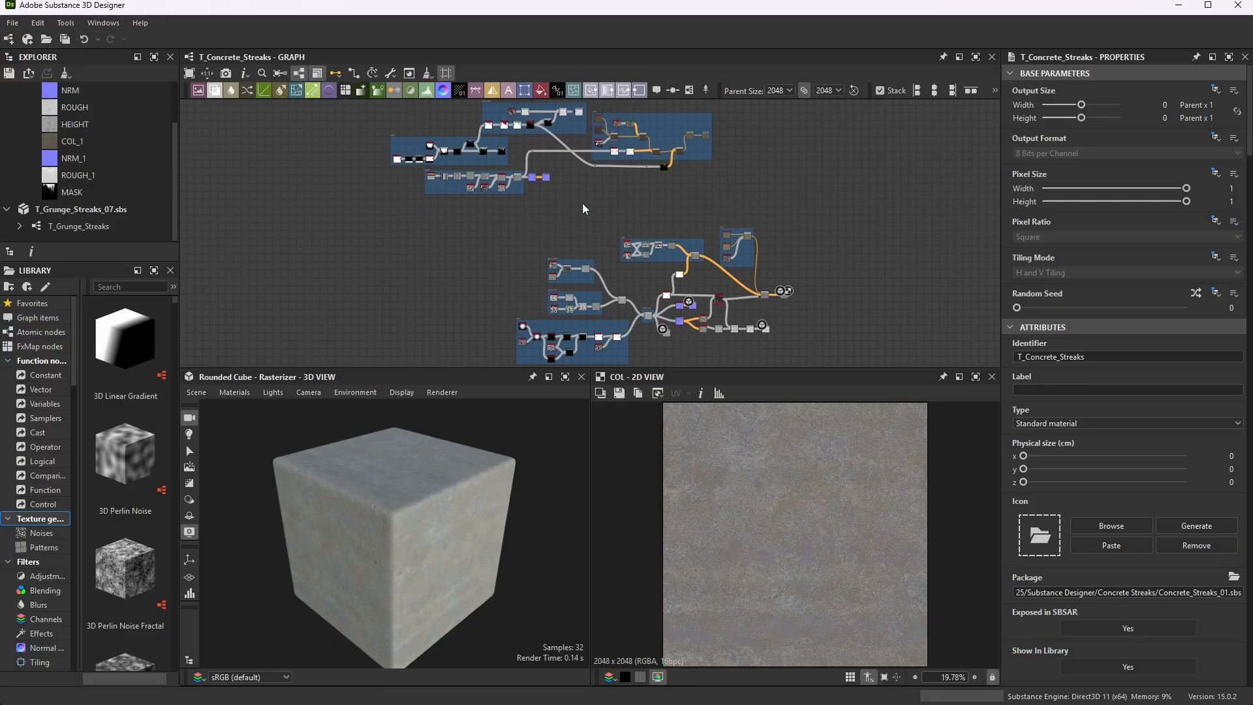
# - Select the pasted grunge streaks node groups and reposition them together so they sit more directly above the concrete network
pyautogui.scroll(-4, 629, 249)
pyautogui.scroll(8, 646, 253)
pyautogui.scroll(-3, 648, 254)
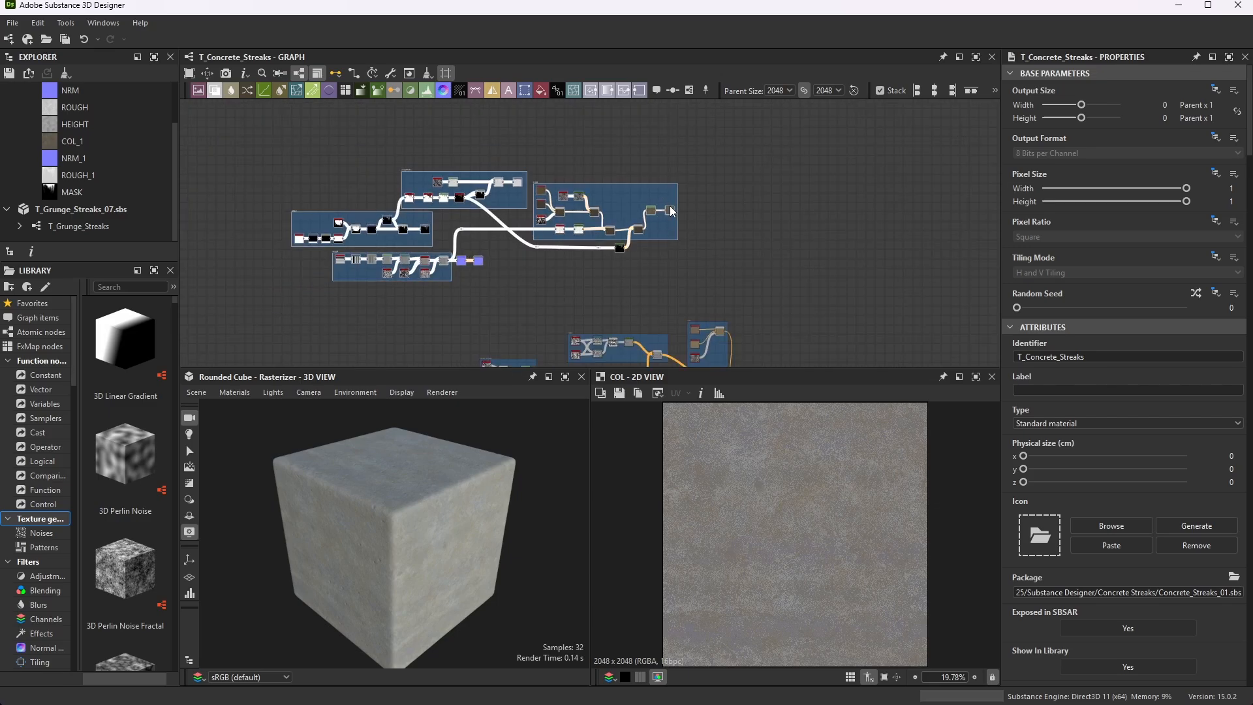
pyautogui.moveTo(661, 185); pyautogui.dragTo(721, 198)
pyautogui.scroll(2, 508, 261)
pyautogui.moveTo(508, 261); pyautogui.dragTo(585, 259, button='middle')
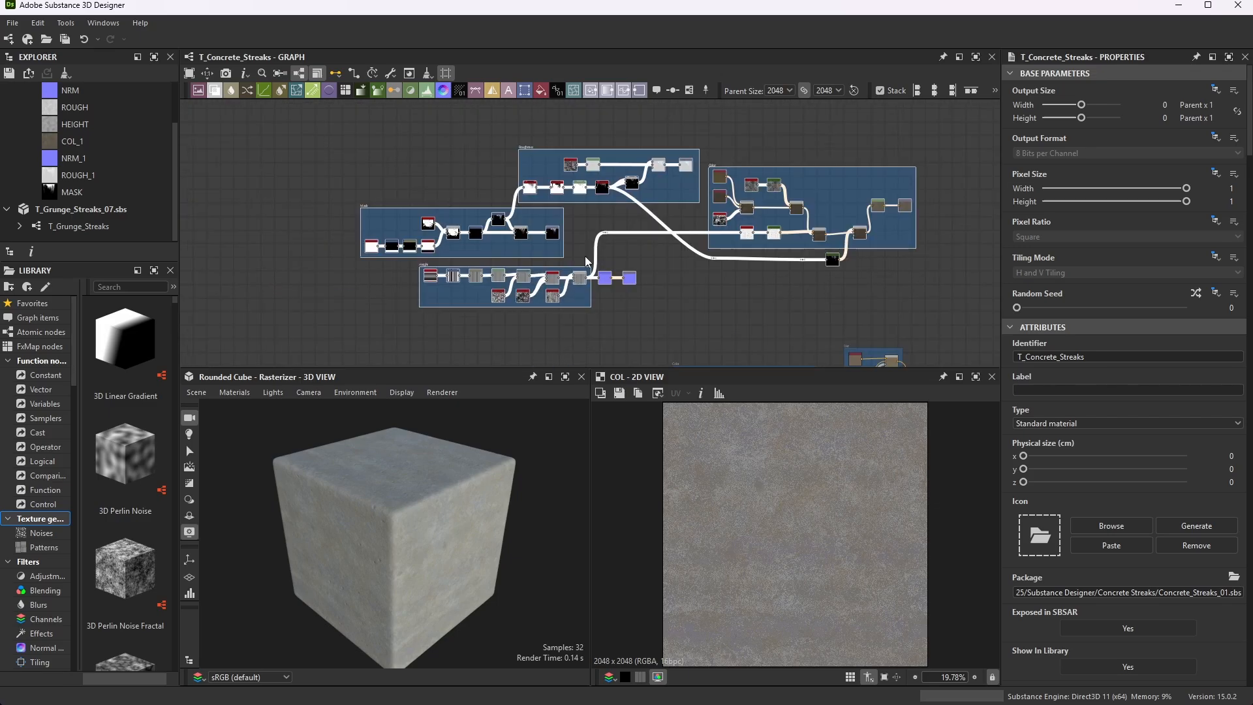
pyautogui.scroll(2, 473, 251)
pyautogui.scroll(-4, 522, 184)
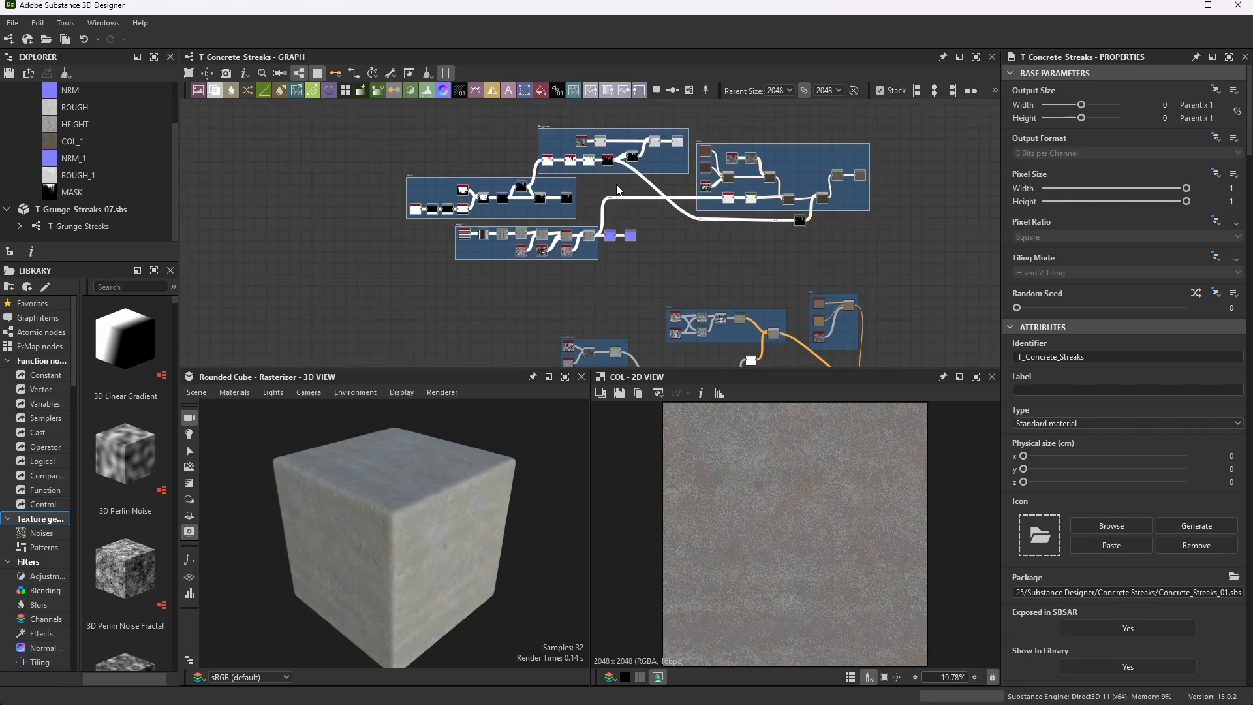
# - Delete the existing Mask dot node and add a new Dot node named Mask in its place
pyautogui.scroll(3, 965, 254)
pyautogui.scroll(-5, 746, 137)
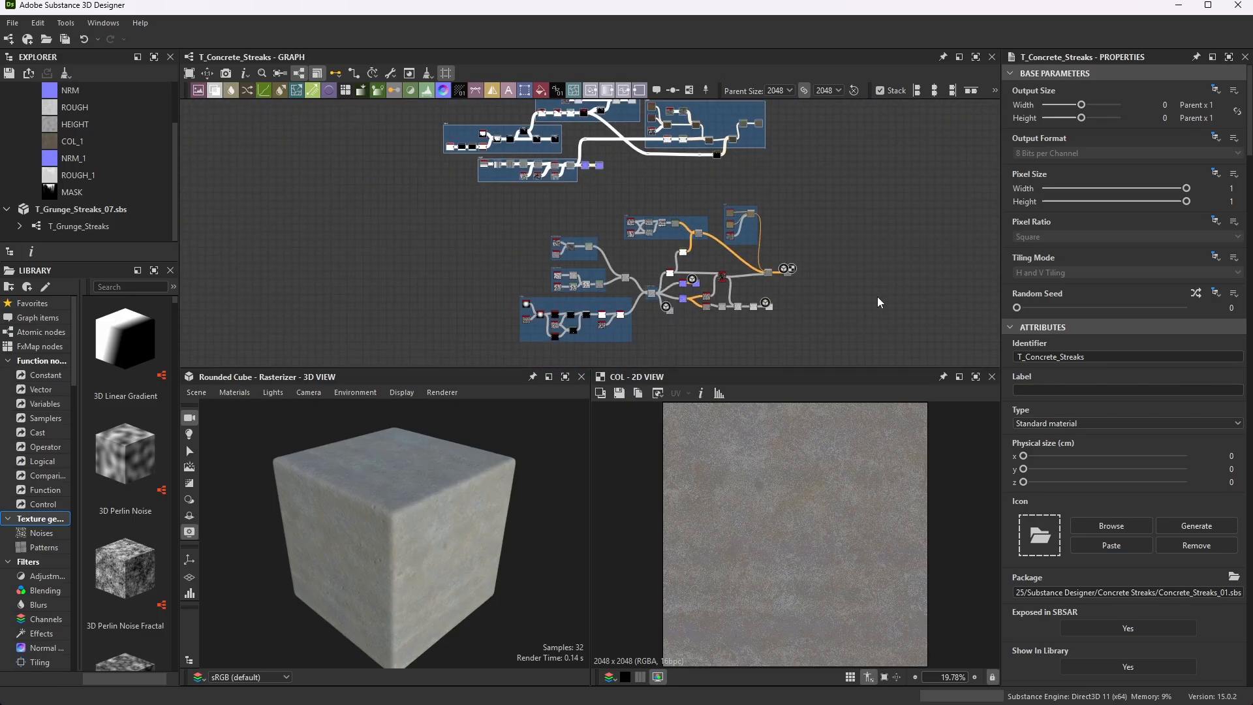
pyautogui.scroll(-4, 752, 260)
pyautogui.scroll(4, 847, 206)
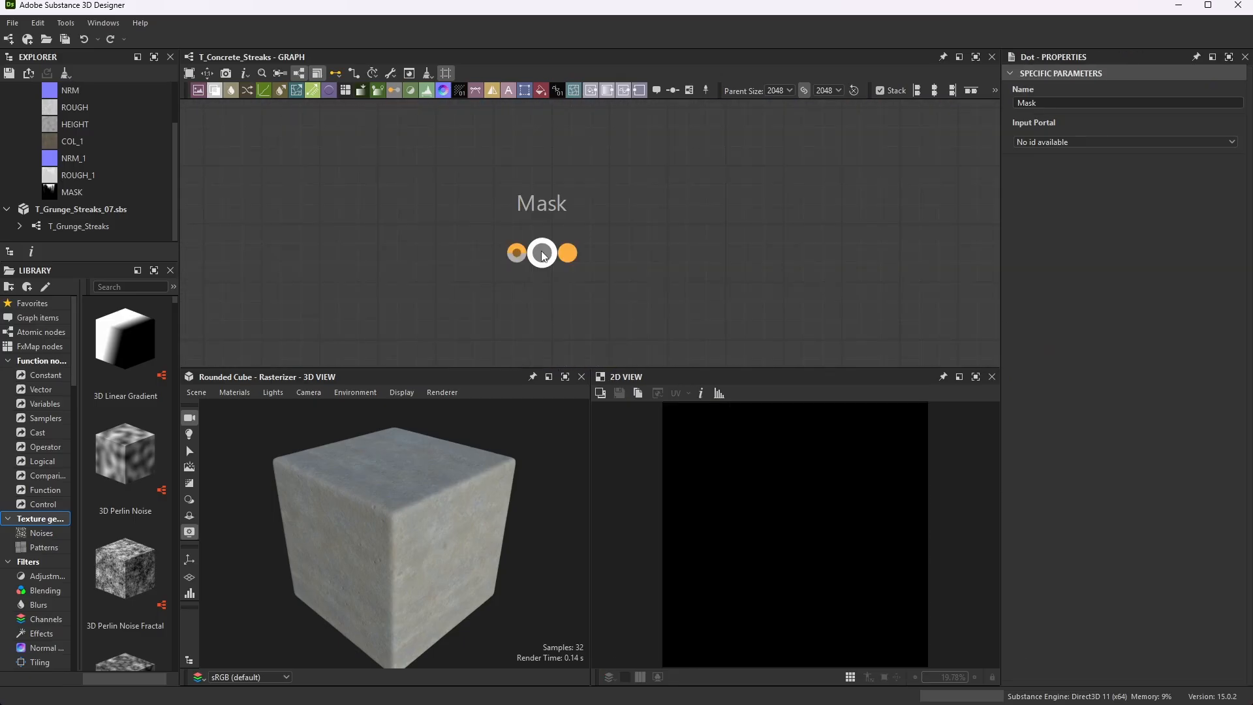
pyautogui.press('Delete')
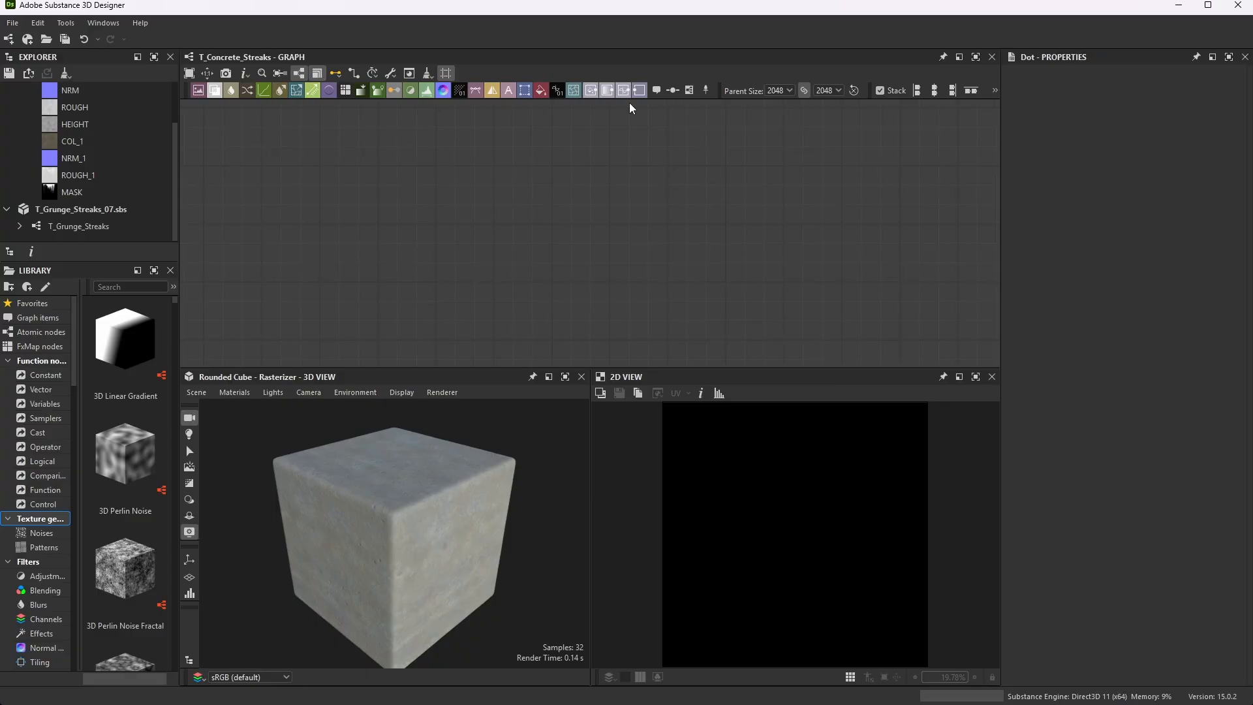
pyautogui.click(666, 91)
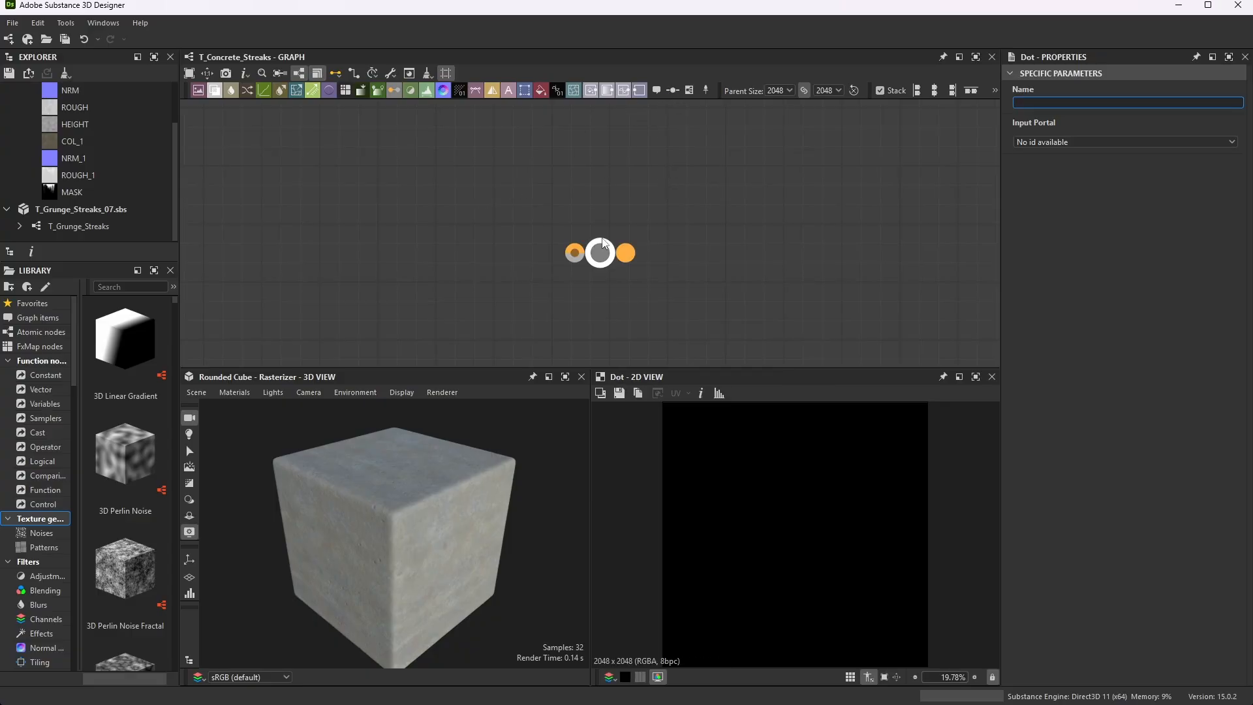
pyautogui.click(1026, 103)
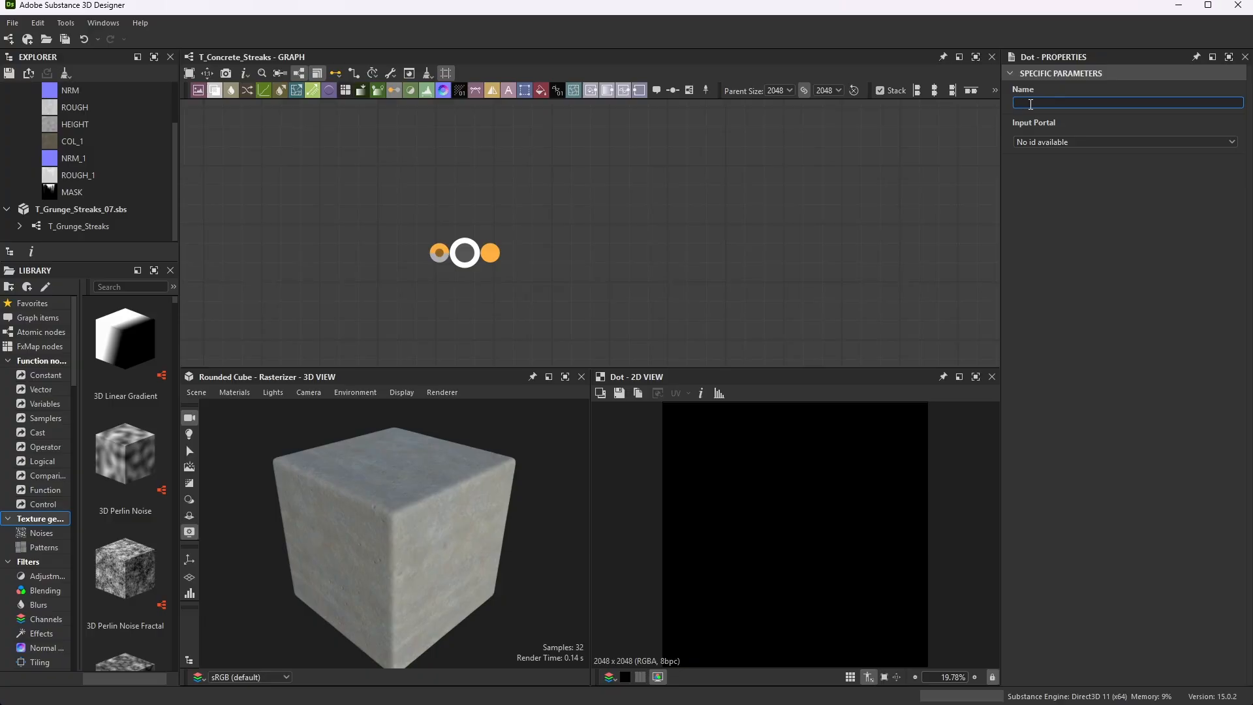
pyautogui.write('Mask')
pyautogui.press('Return')
pyautogui.click(679, 134)
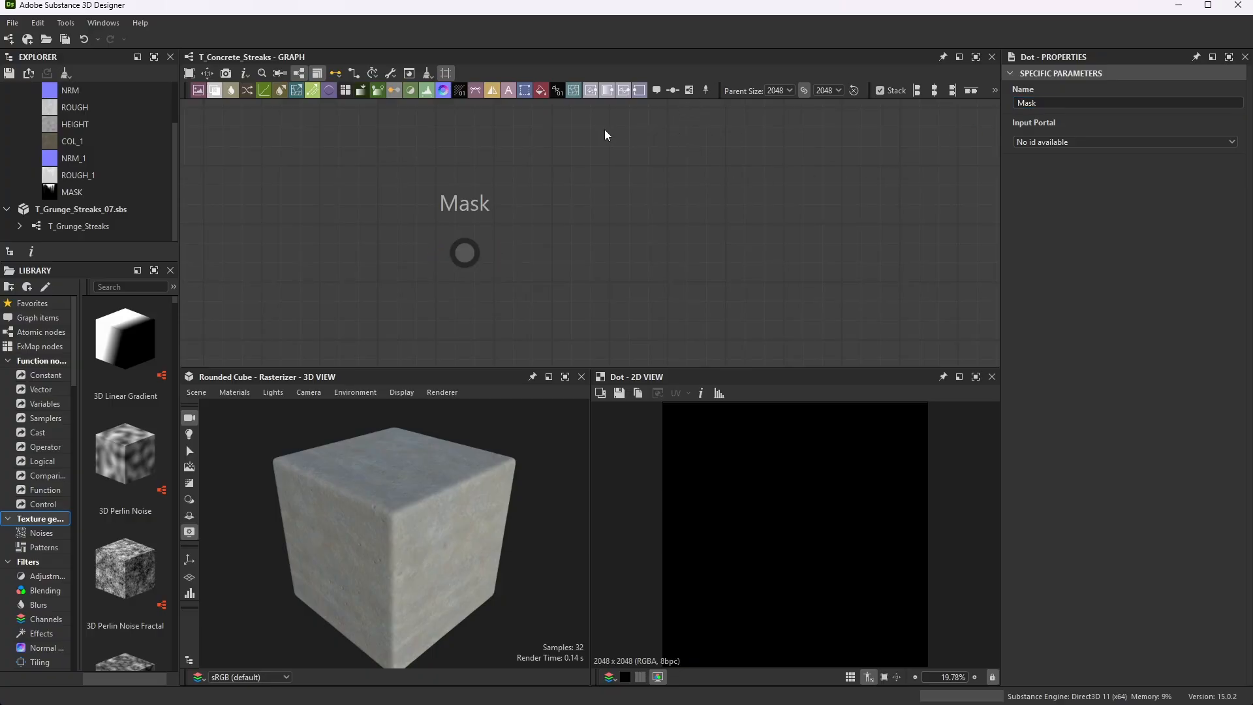
# - Paste eight copies of the Mask dot in a loose column beside the original
pyautogui.scroll(-3, 466, 253)
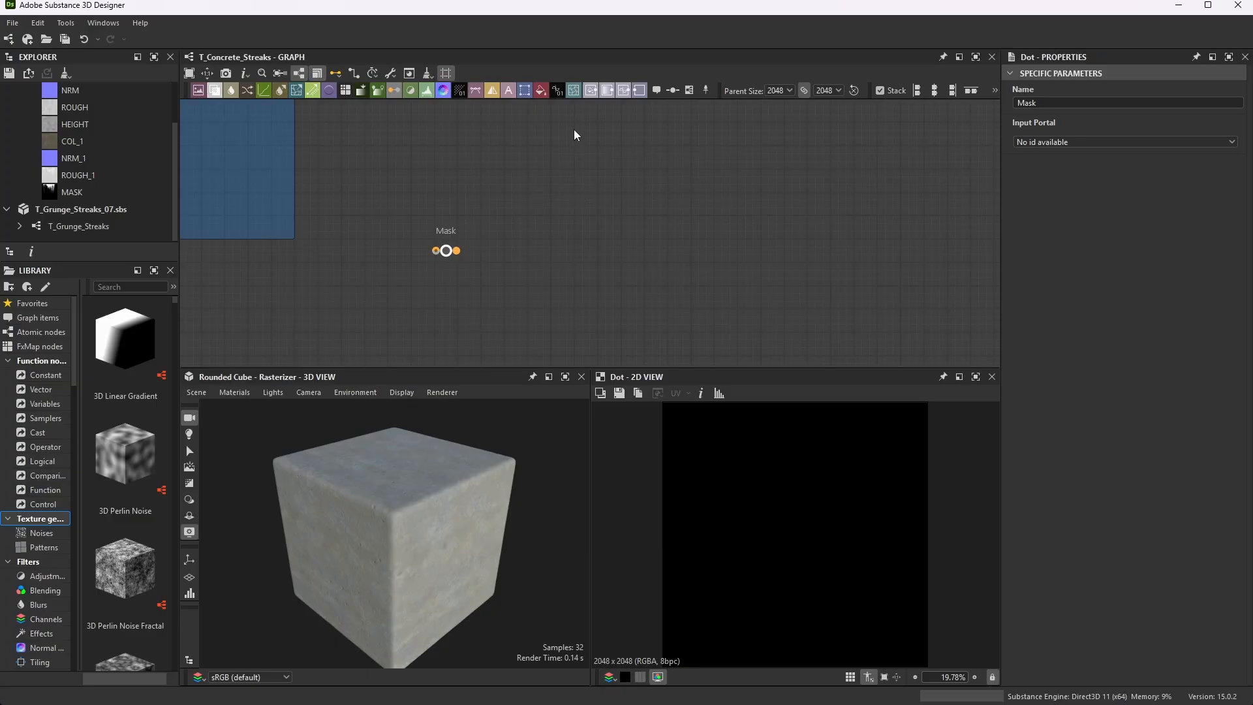
pyautogui.hotkey('ctrl', 'v')
pyautogui.hotkey('ctrl', 'v')
pyautogui.moveTo(619, 210); pyautogui.dragTo(577, 171)
pyautogui.hotkey('ctrl', 'v')
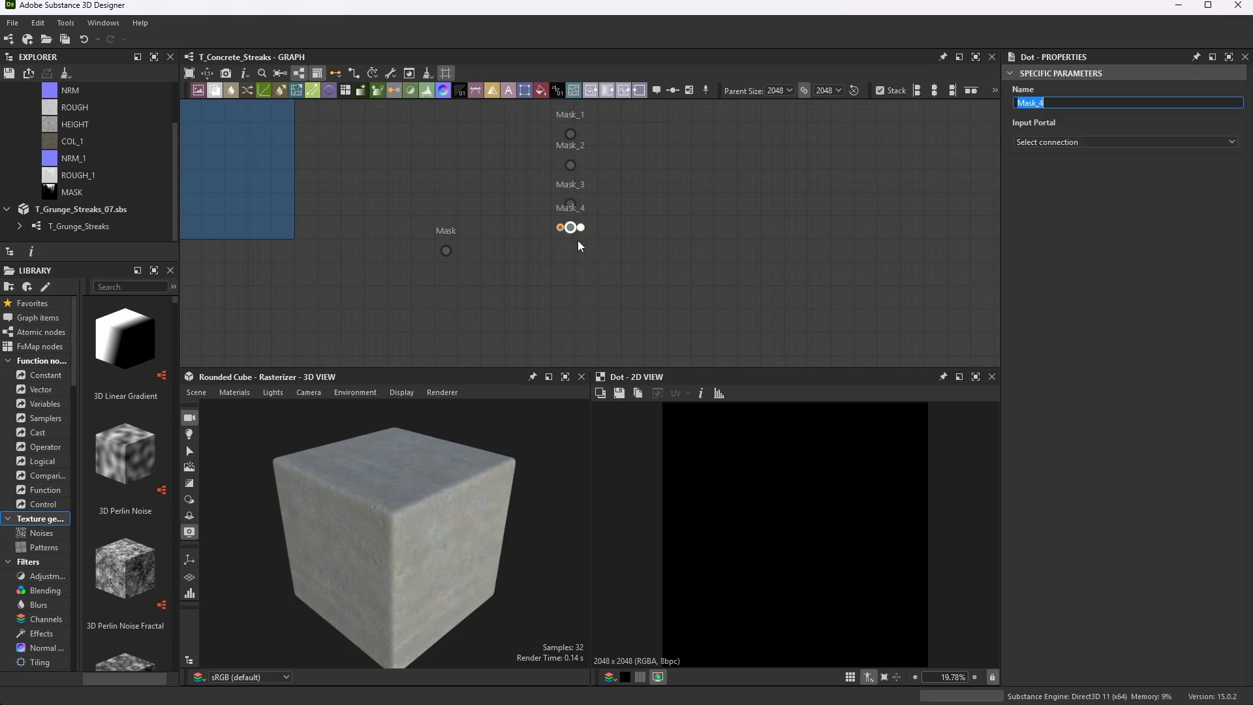
pyautogui.moveTo(563, 257); pyautogui.dragTo(570, 213, button='middle')
pyautogui.click(583, 218)
pyautogui.hotkey('ctrl', 'v')
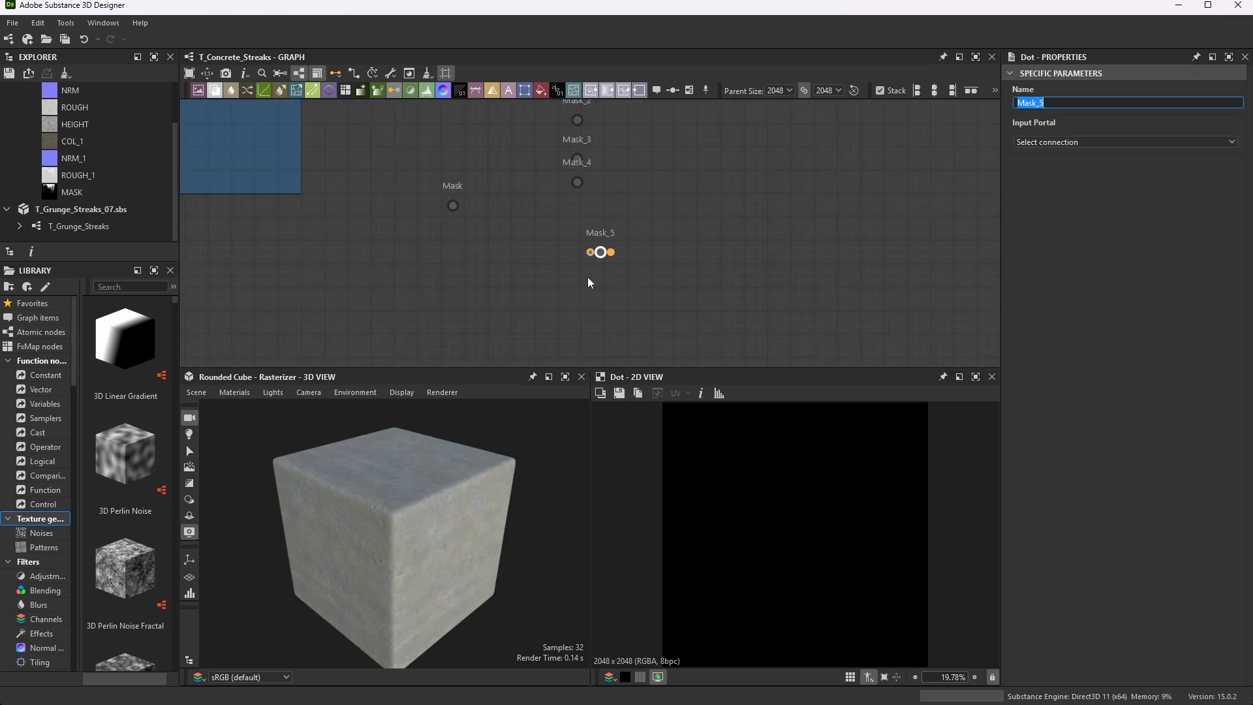
pyautogui.click(589, 278)
pyautogui.hotkey('ctrl', 'v')
pyautogui.scroll(-3, 620, 293)
pyautogui.moveTo(610, 302); pyautogui.dragTo(610, 273, button='middle')
pyautogui.scroll(4, 610, 272)
pyautogui.click(615, 284)
pyautogui.hotkey('ctrl', 'v')
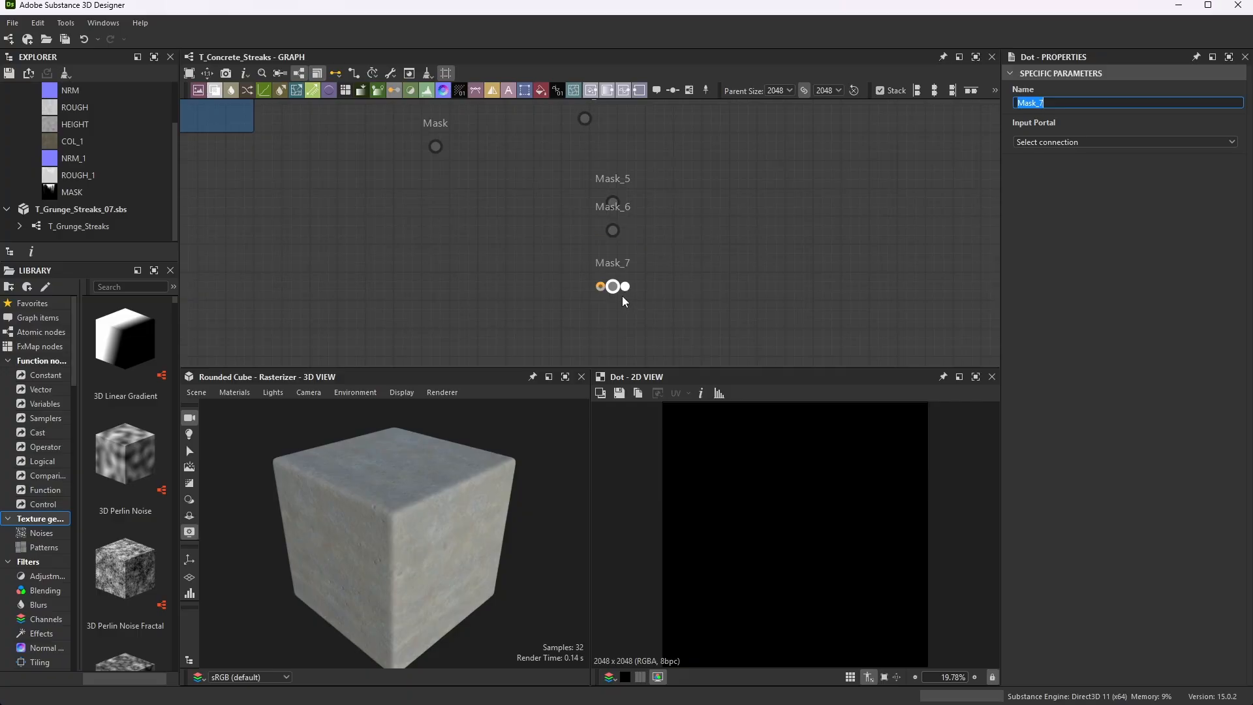
pyautogui.scroll(-5, 626, 221)
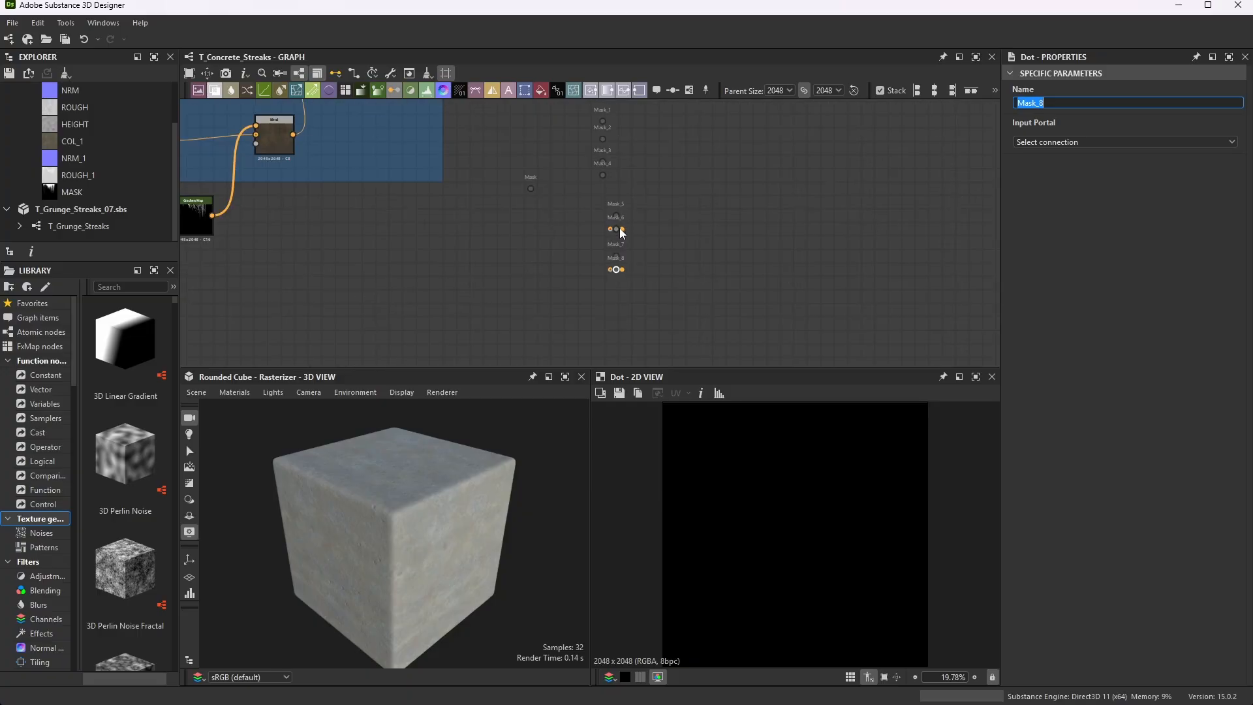
# - Rename the Mask_1 dot as Streaks_Color
pyautogui.scroll(8, 587, 134)
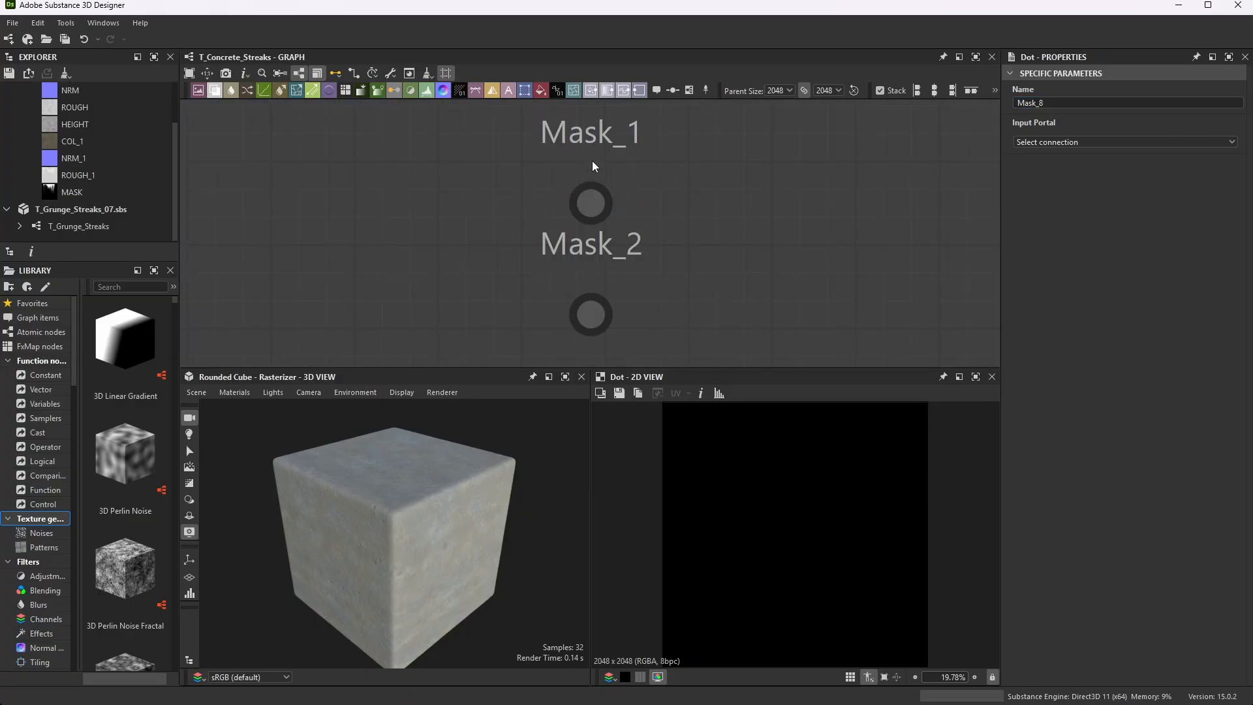
pyautogui.click(589, 194)
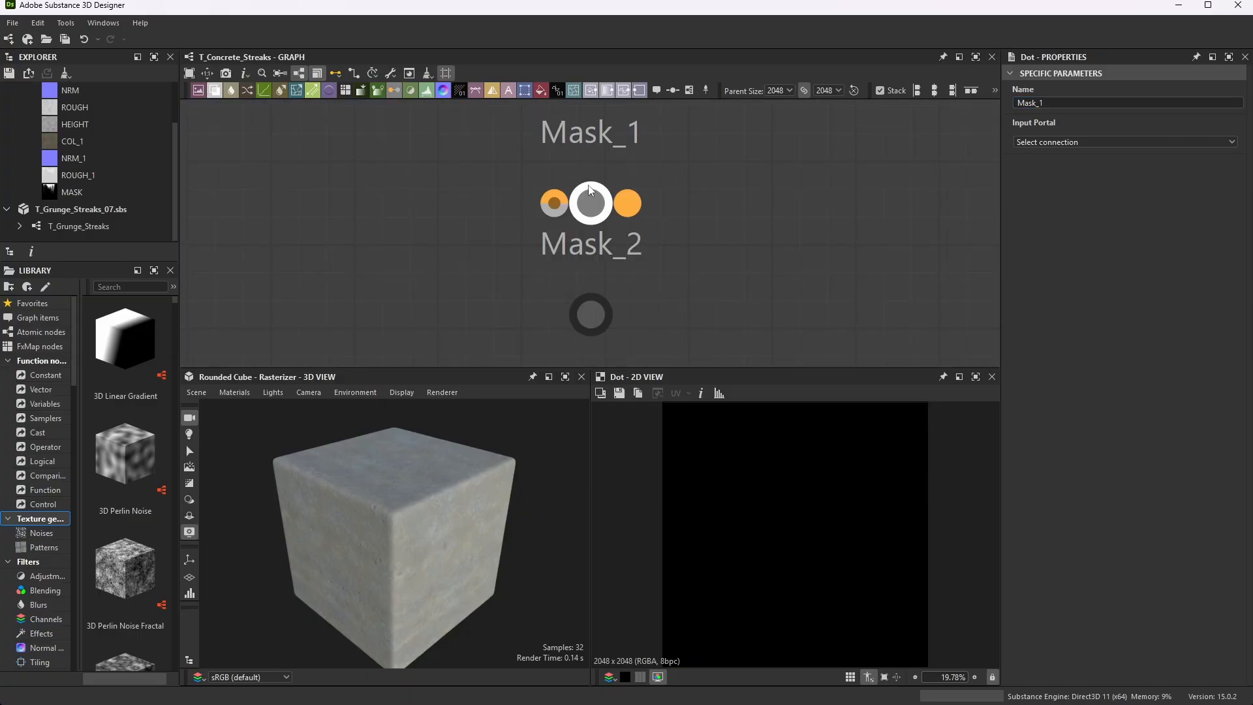
pyautogui.doubleClick(1053, 103)
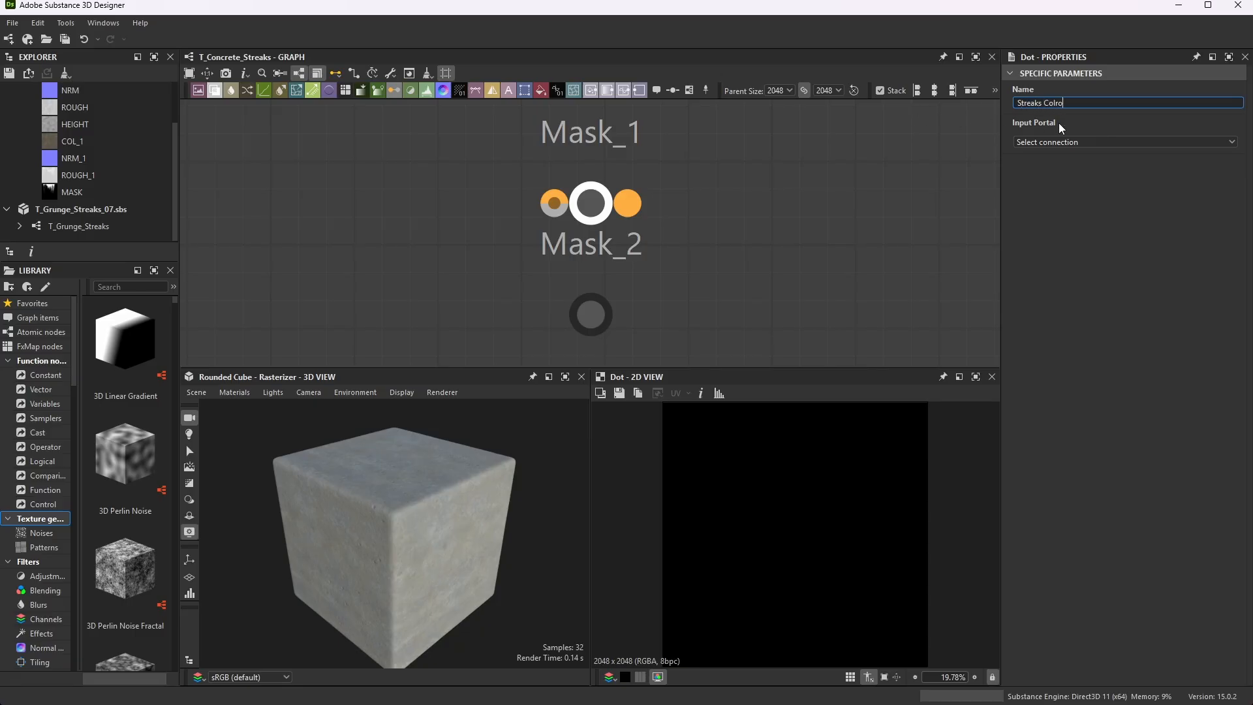
pyautogui.write('Streaks Color')
pyautogui.press('Return')
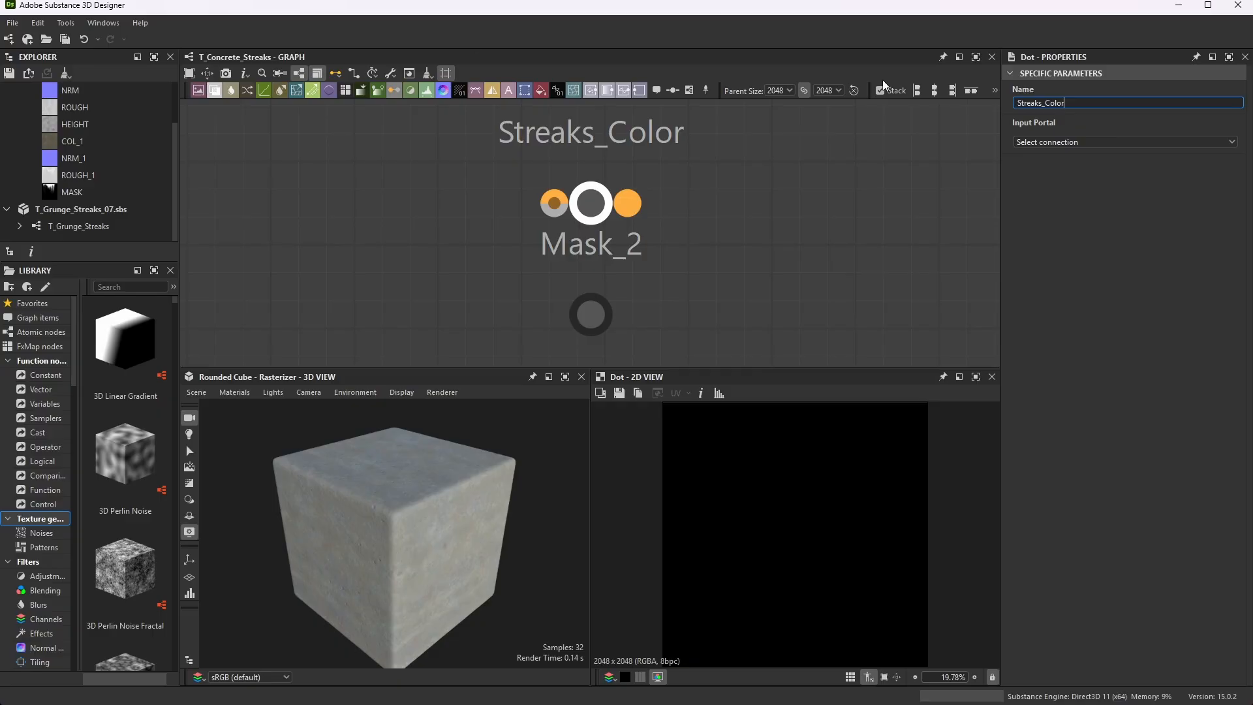
# - Correct the Concrete_Colot dot's name to Concrete_Color and realign it with the Streaks_Color dot above it
pyautogui.scroll(-4, 590, 228)
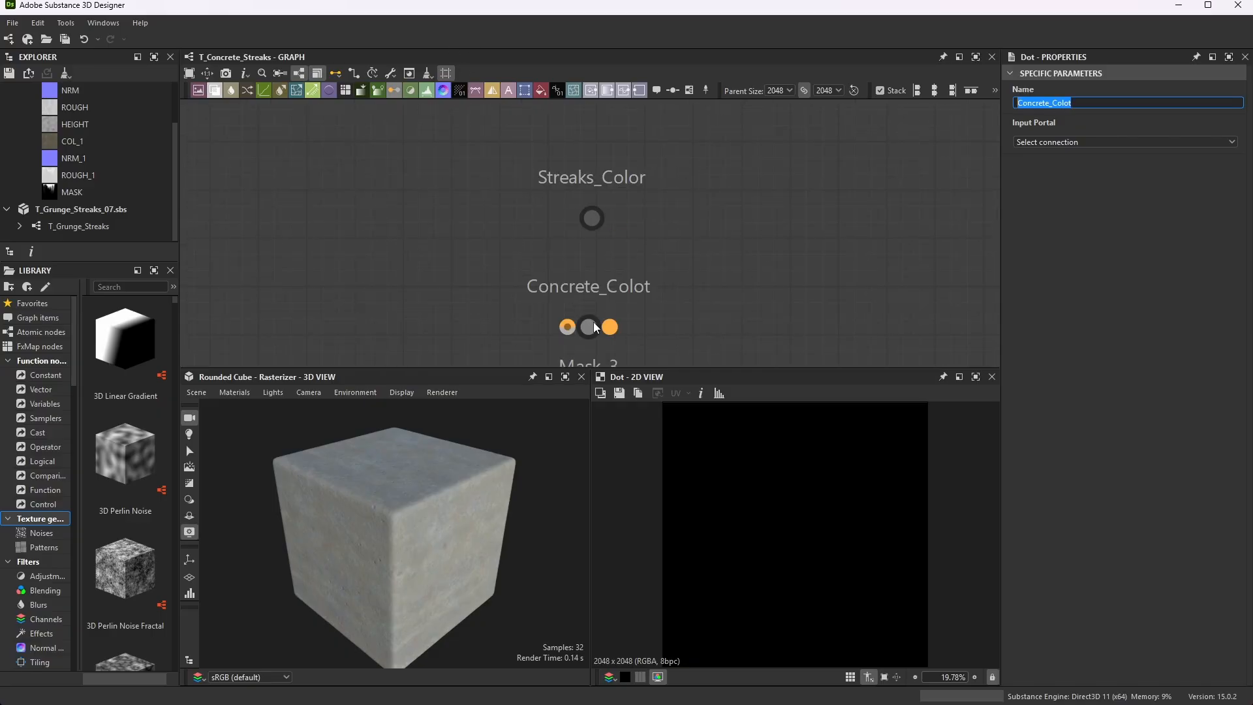
pyautogui.click(593, 322)
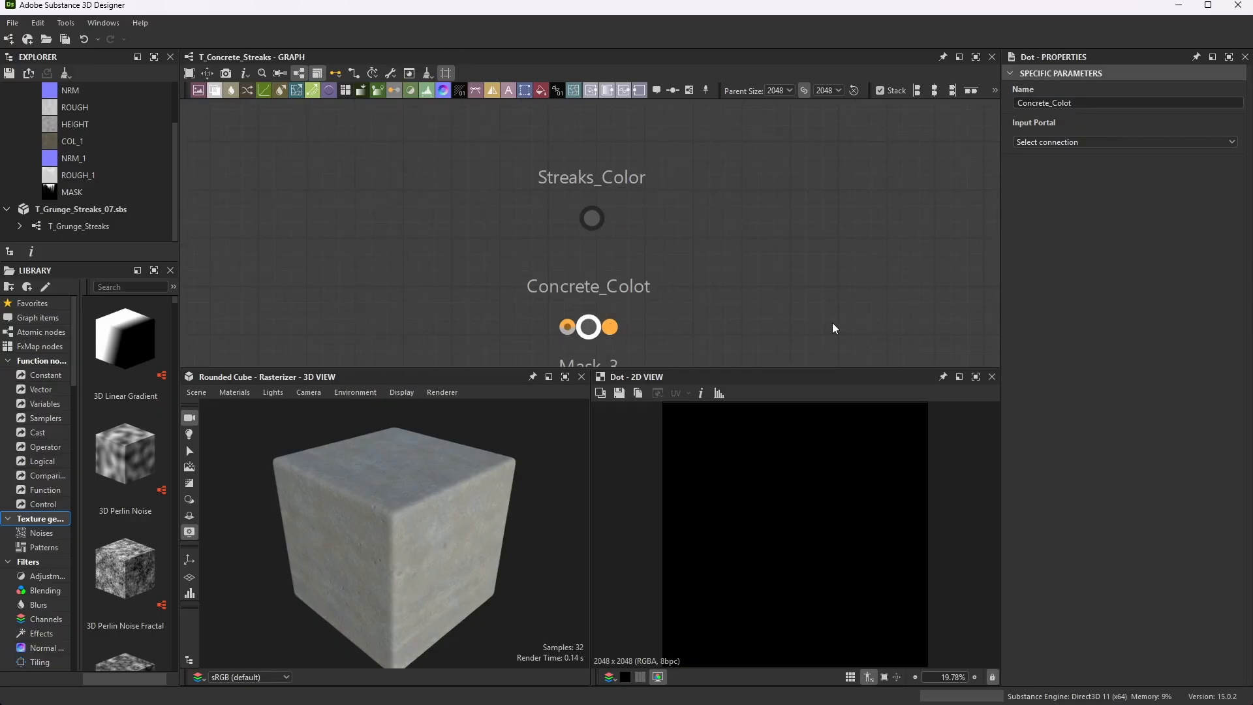
pyautogui.moveTo(1075, 103); pyautogui.dragTo(907, 103)
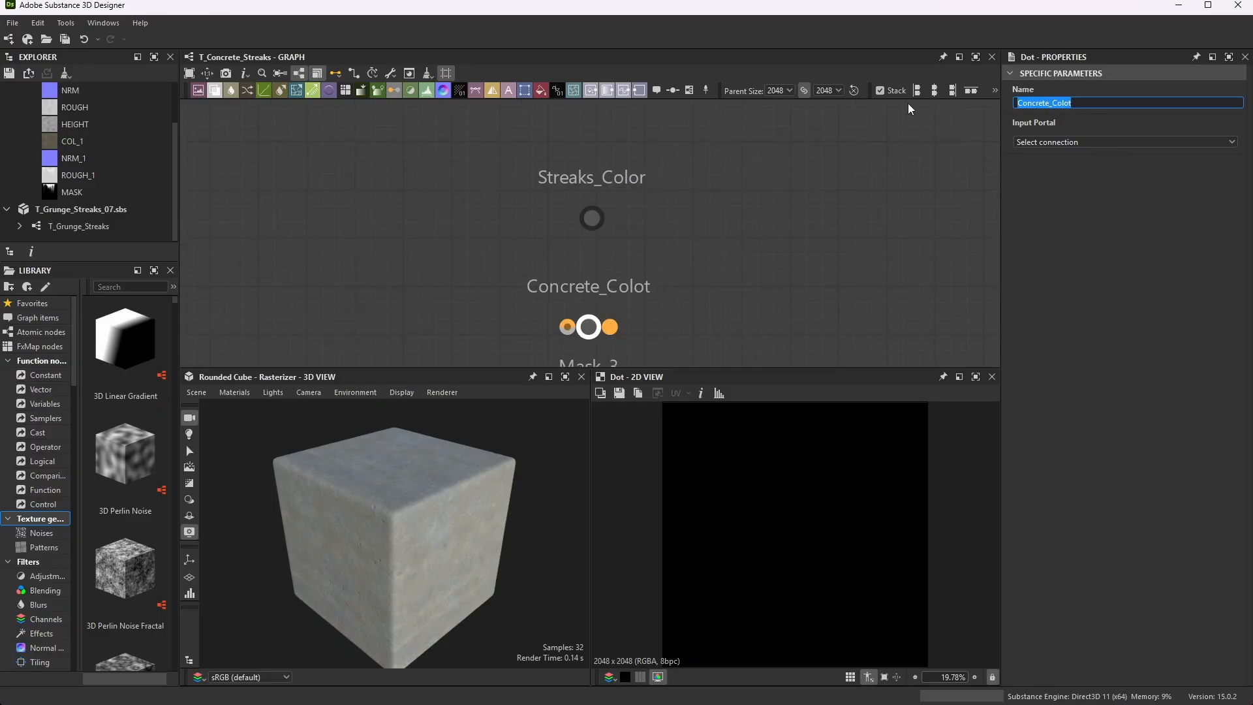
pyautogui.write('Concrete_Color')
pyautogui.moveTo(588, 326)
pyautogui.mouseDown()
pyautogui.moveTo(613, 268)
pyautogui.moveTo(584, 298)
pyautogui.mouseUp()
pyautogui.moveTo(601, 225); pyautogui.dragTo(570, 178)
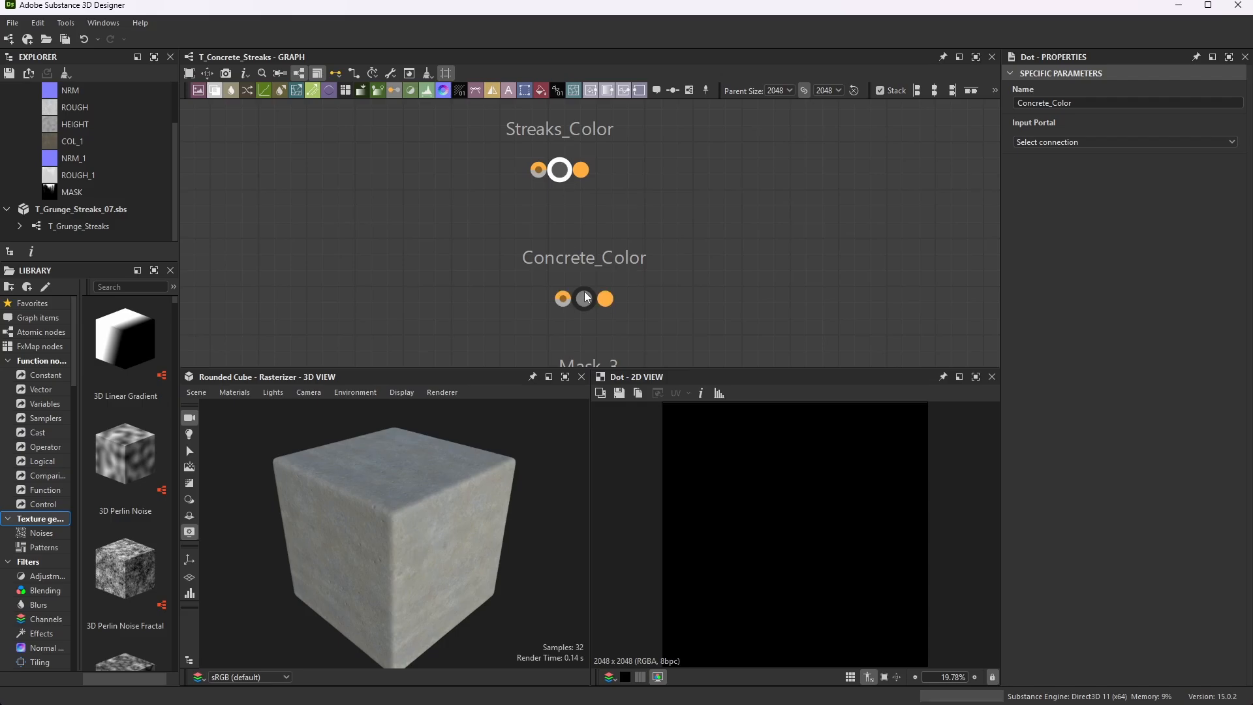
pyautogui.moveTo(584, 299); pyautogui.dragTo(552, 267)
# - Rename the Mask_3 dot as Steaks_Normal
pyautogui.scroll(-4, 644, 229)
pyautogui.scroll(4, 660, 296)
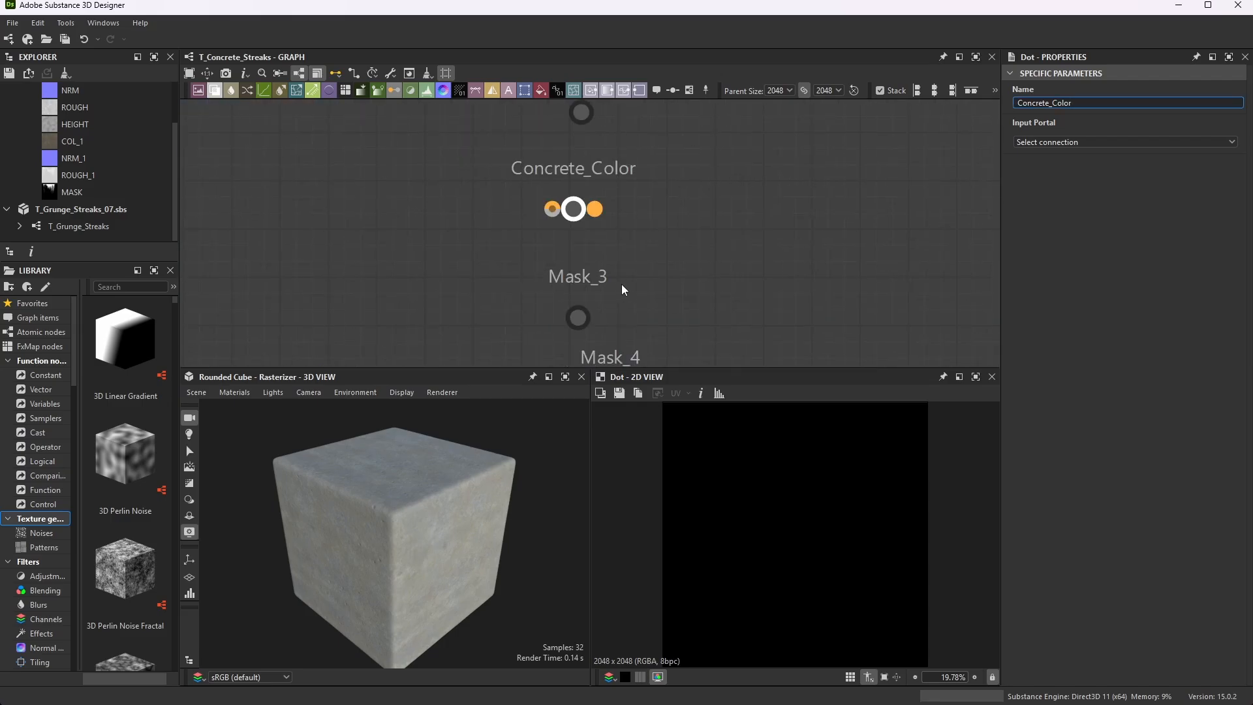
pyautogui.click(585, 322)
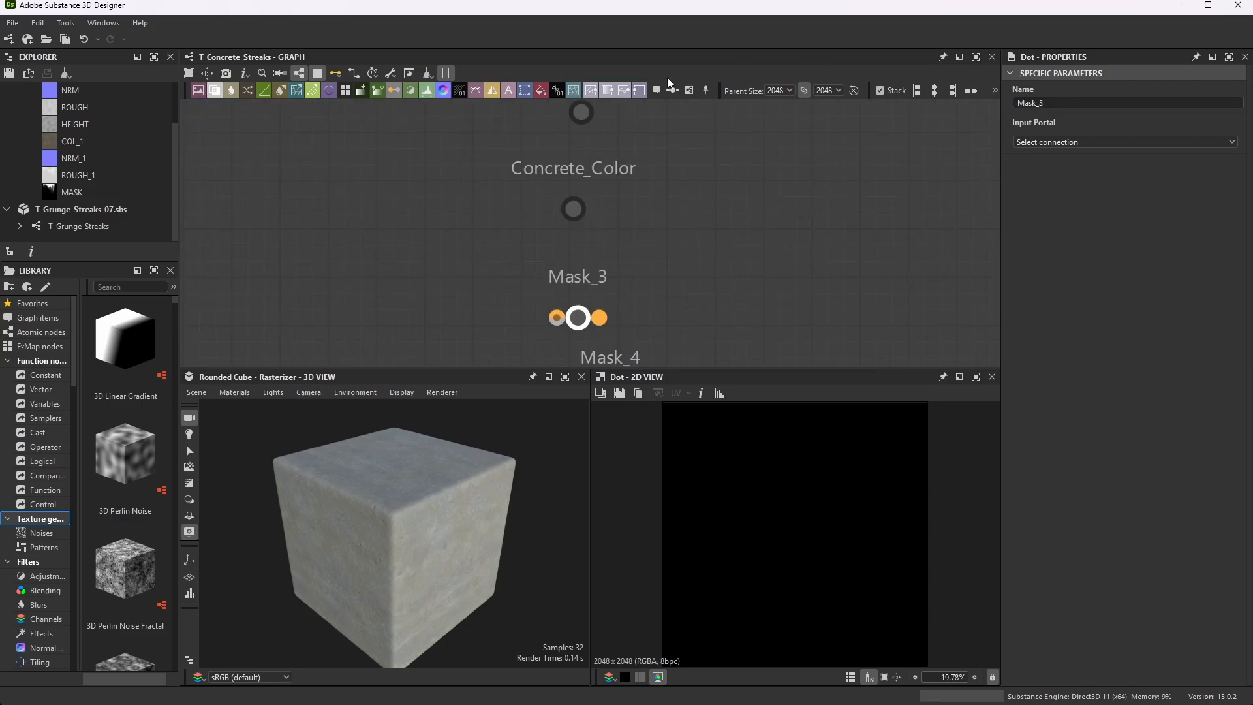
pyautogui.doubleClick(1057, 102)
pyautogui.write('S')
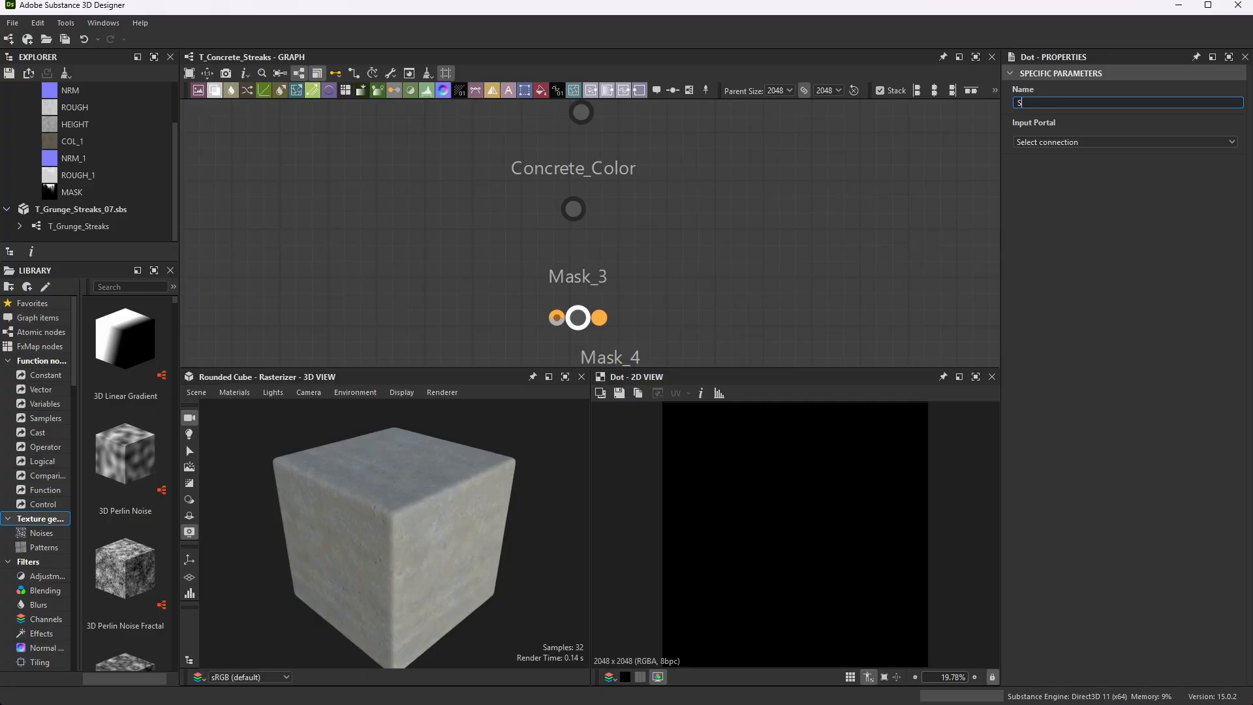
pyautogui.write('teaks Nro')
pyautogui.write('or')
pyautogui.write('mal')
pyautogui.press('Return')
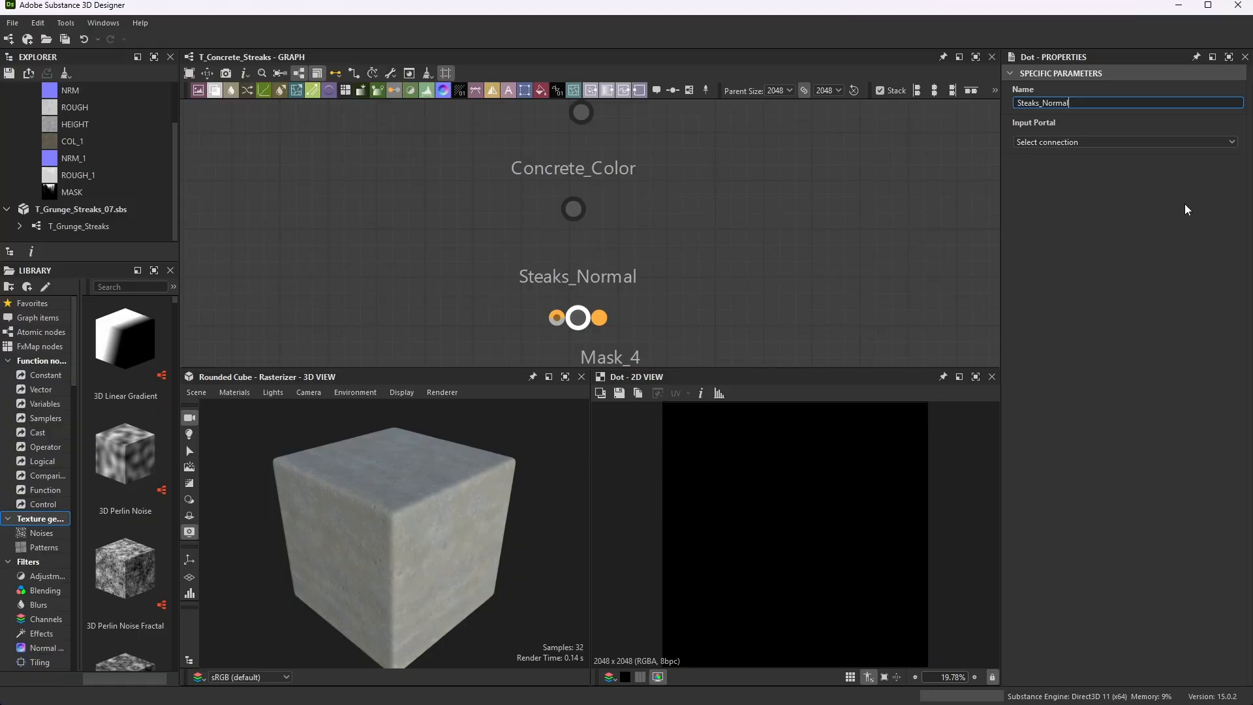
# - Move the Mask_4 dot directly beneath Steaks_Normal and rename it as Concrete_Normal
pyautogui.scroll(-4, 583, 204)
pyautogui.scroll(3, 633, 271)
pyautogui.moveTo(567, 327); pyautogui.dragTo(540, 339)
pyautogui.doubleClick(1060, 103)
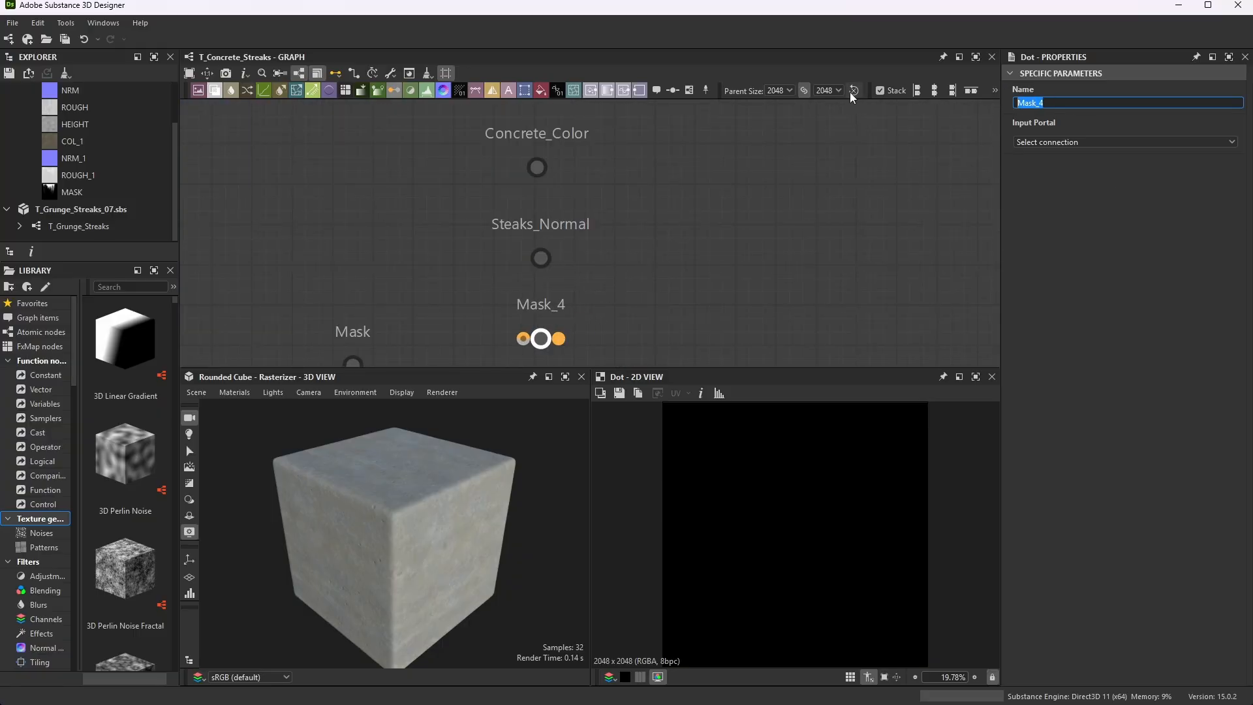
pyautogui.write('Concrete_Normal')
pyautogui.press('Return')
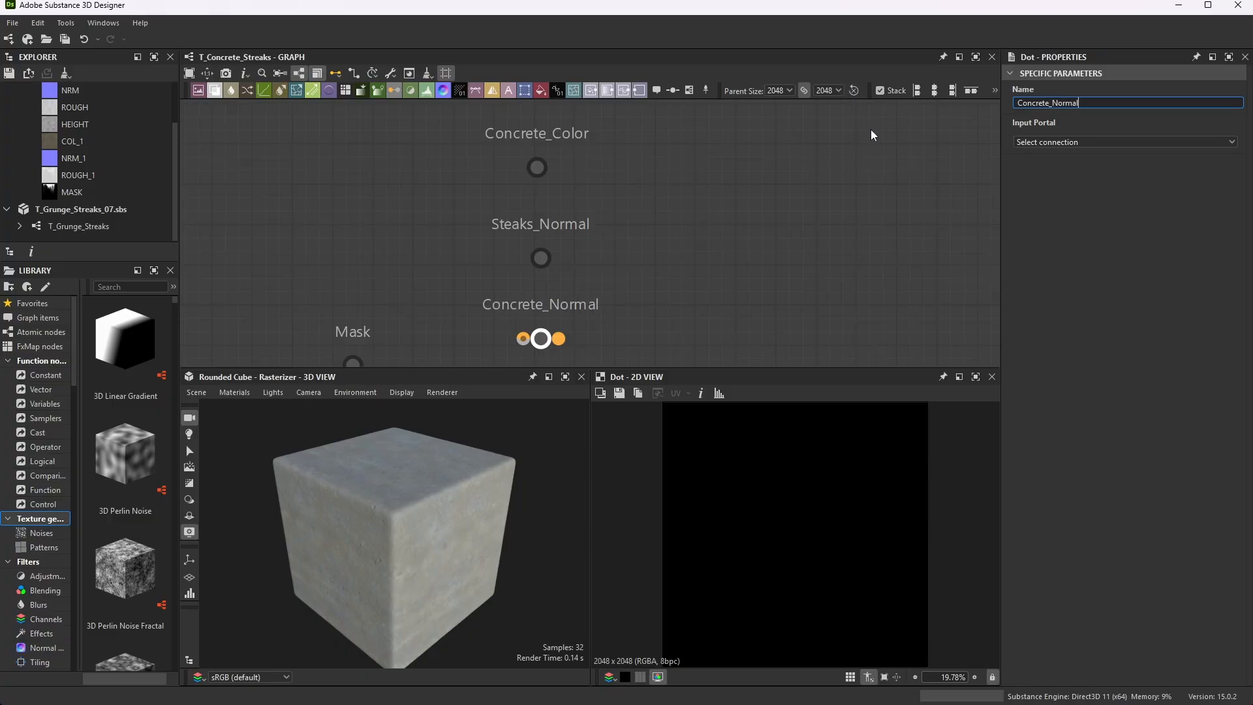
# - Move the Mask_5 dot beneath Concrete_Normal and rename it as Streaks_Height
pyautogui.scroll(-7, 656, 277)
pyautogui.moveTo(619, 318); pyautogui.dragTo(611, 276, button='middle')
pyautogui.scroll(6, 623, 286)
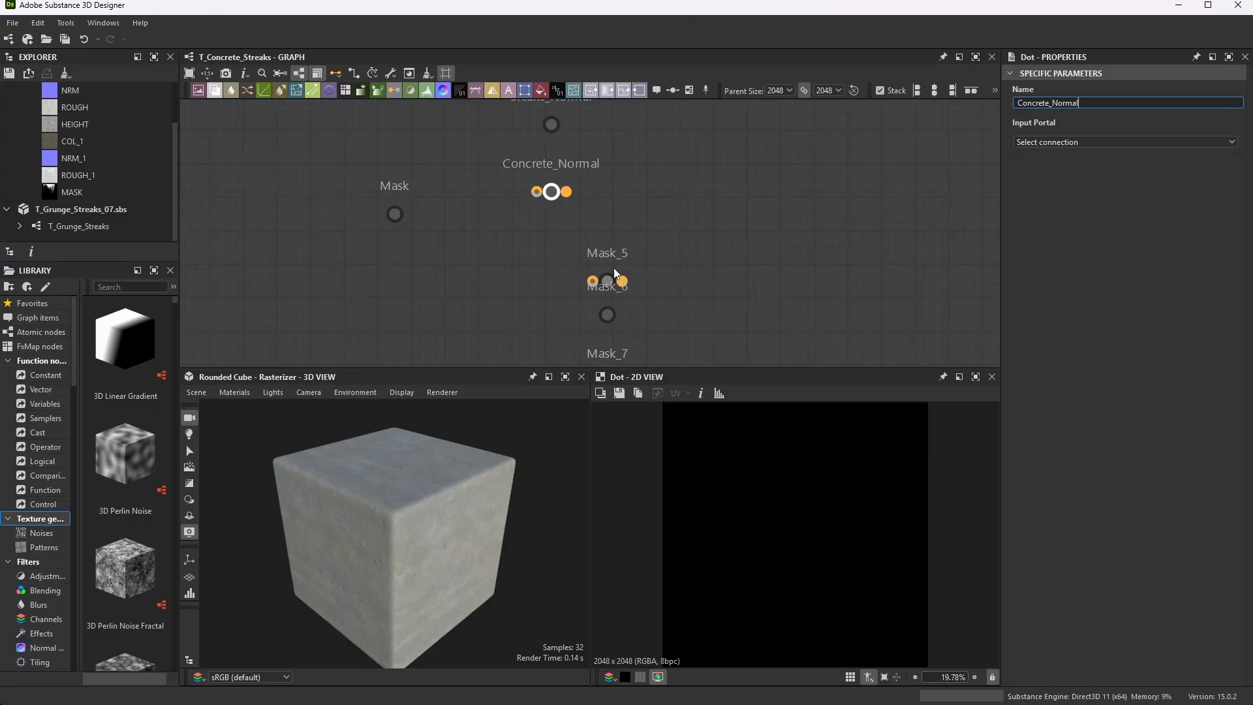
pyautogui.moveTo(610, 284); pyautogui.dragTo(565, 274)
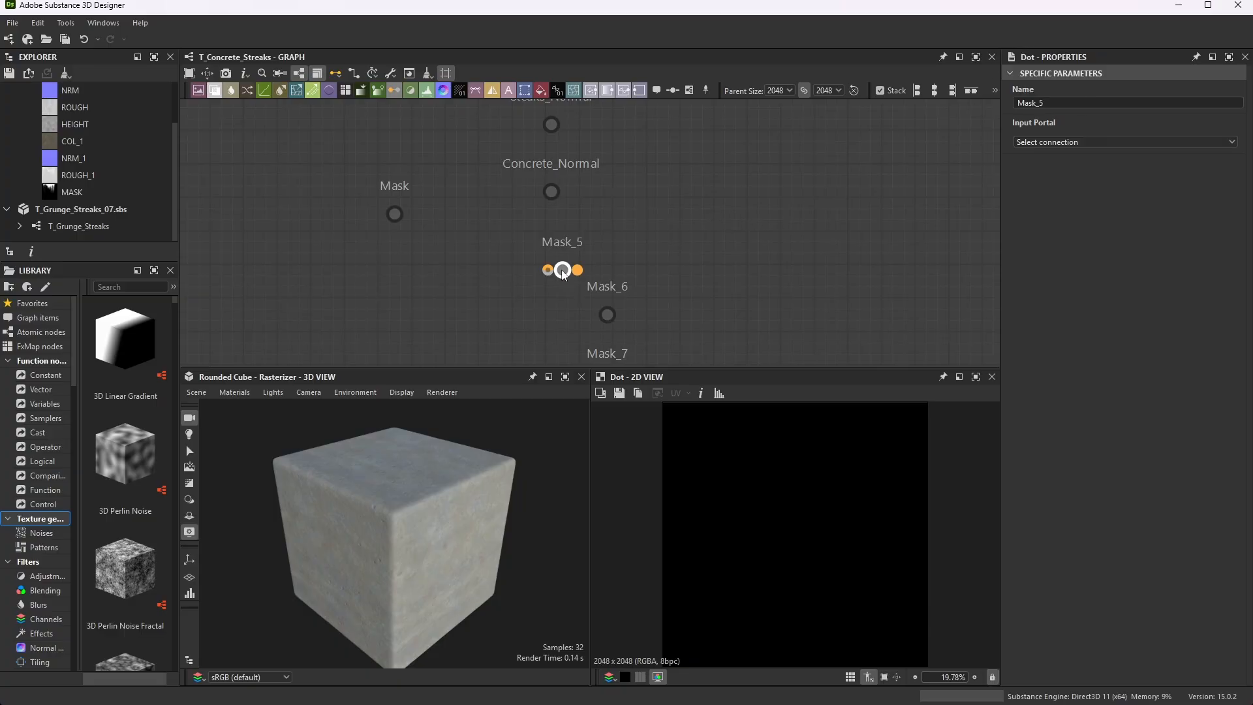
pyautogui.click(1046, 103)
pyautogui.doubleClick(1046, 103)
pyautogui.write('S')
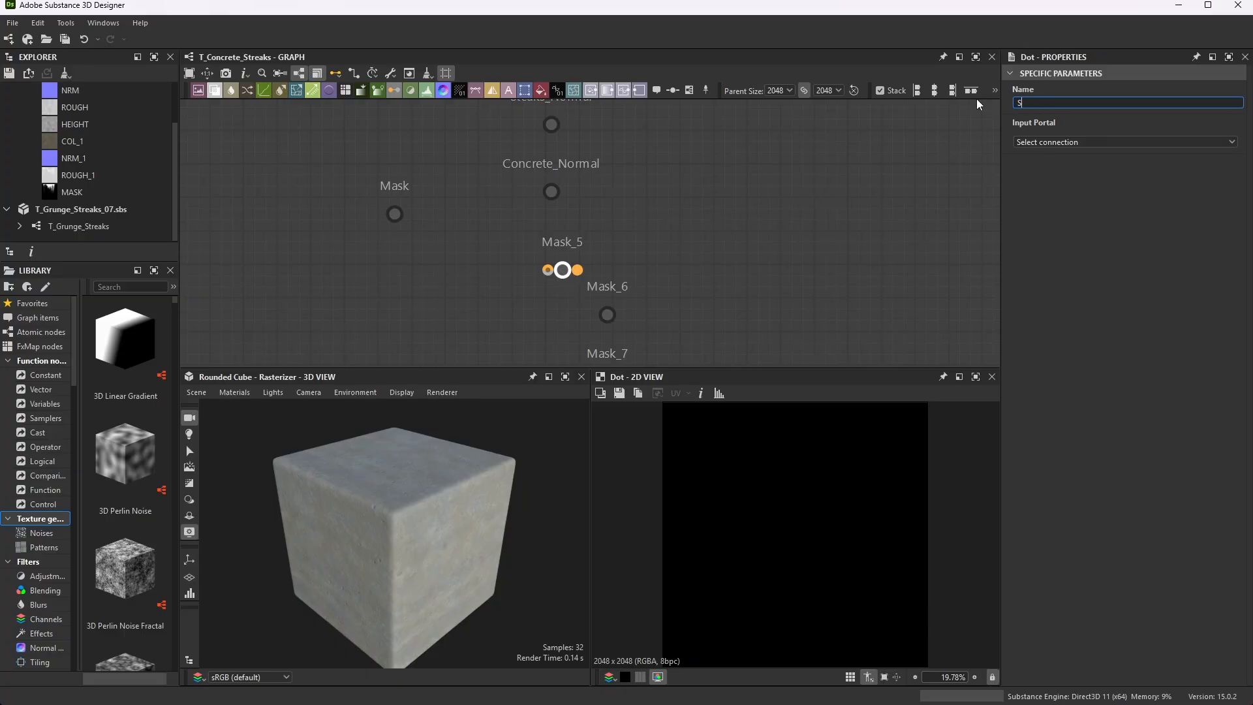
pyautogui.write('treaks_Height')
pyautogui.press('Return')
# - Rename the Mask_6 dot as Concrete_Height
pyautogui.scroll(-4, 698, 201)
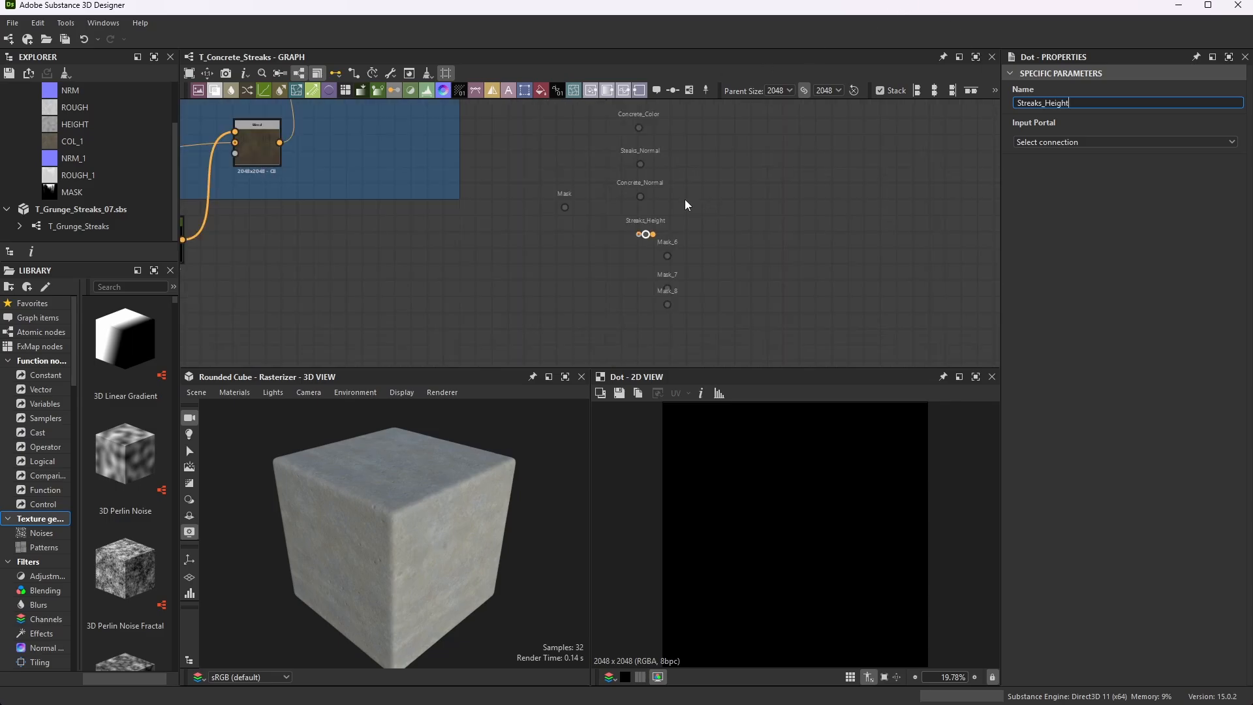
pyautogui.scroll(7, 690, 277)
pyautogui.click(638, 215)
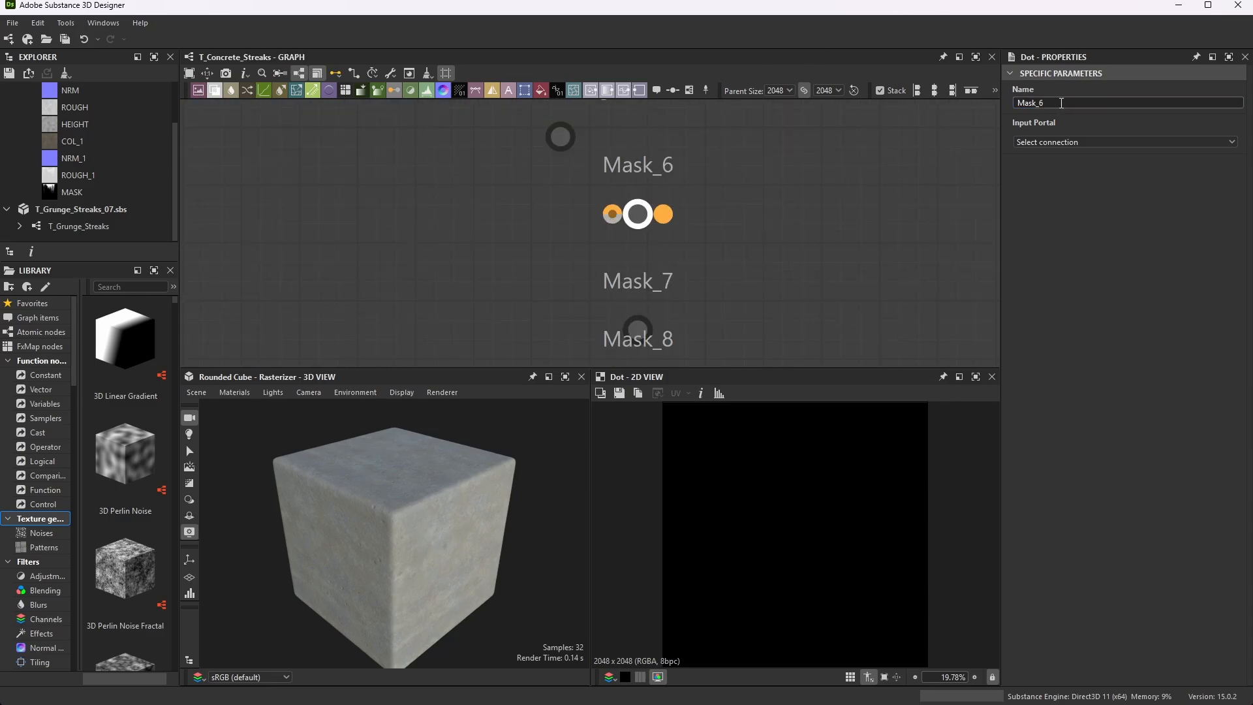
pyautogui.doubleClick(1038, 103)
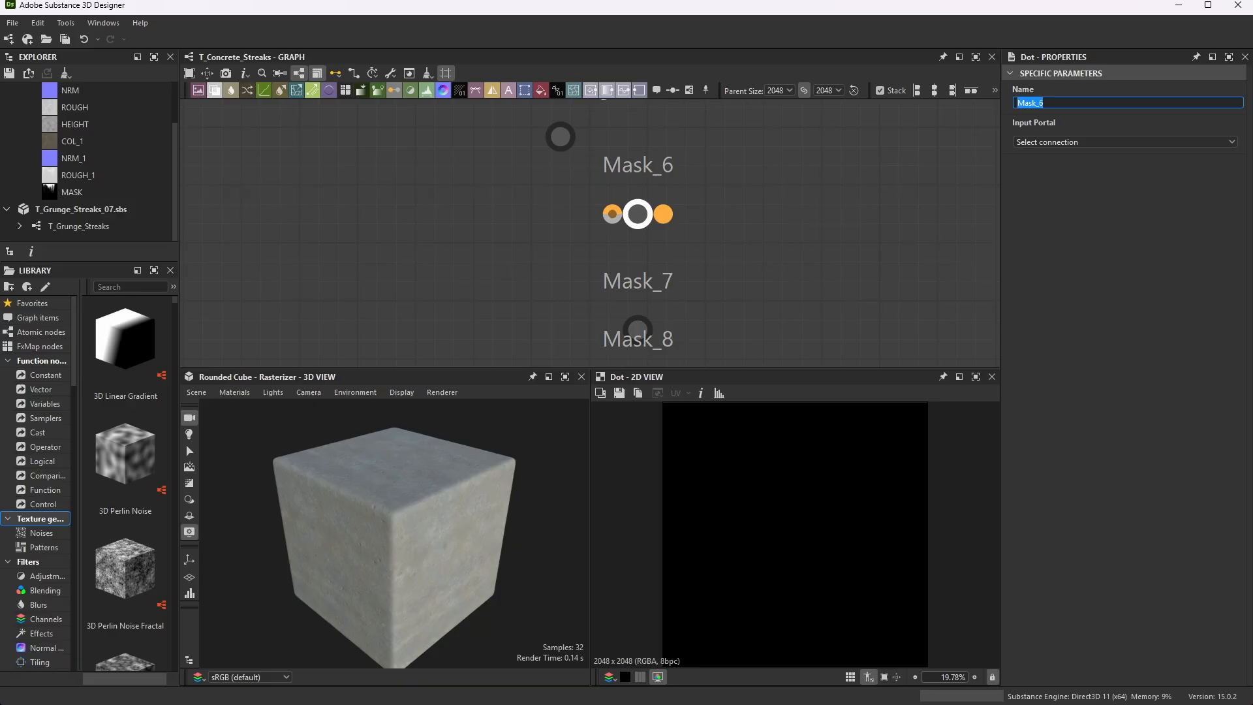
pyautogui.write('/Concret')
pyautogui.press('BackSpace')
pyautogui.press('BackSpace')
pyautogui.press('BackSpace')
pyautogui.press('BackSpace')
pyautogui.press('BackSpace')
pyautogui.press('BackSpace')
pyautogui.press('BackSpace')
pyautogui.press('BackSpace')
pyautogui.write('Concrete_Height')
pyautogui.press('Return')
# - Line up the Concrete_Height, Mask_7 and Mask_8 dots beneath Streaks_Height with wider spacing, and select the Mask_7 dot
pyautogui.scroll(-3, 914, 228)
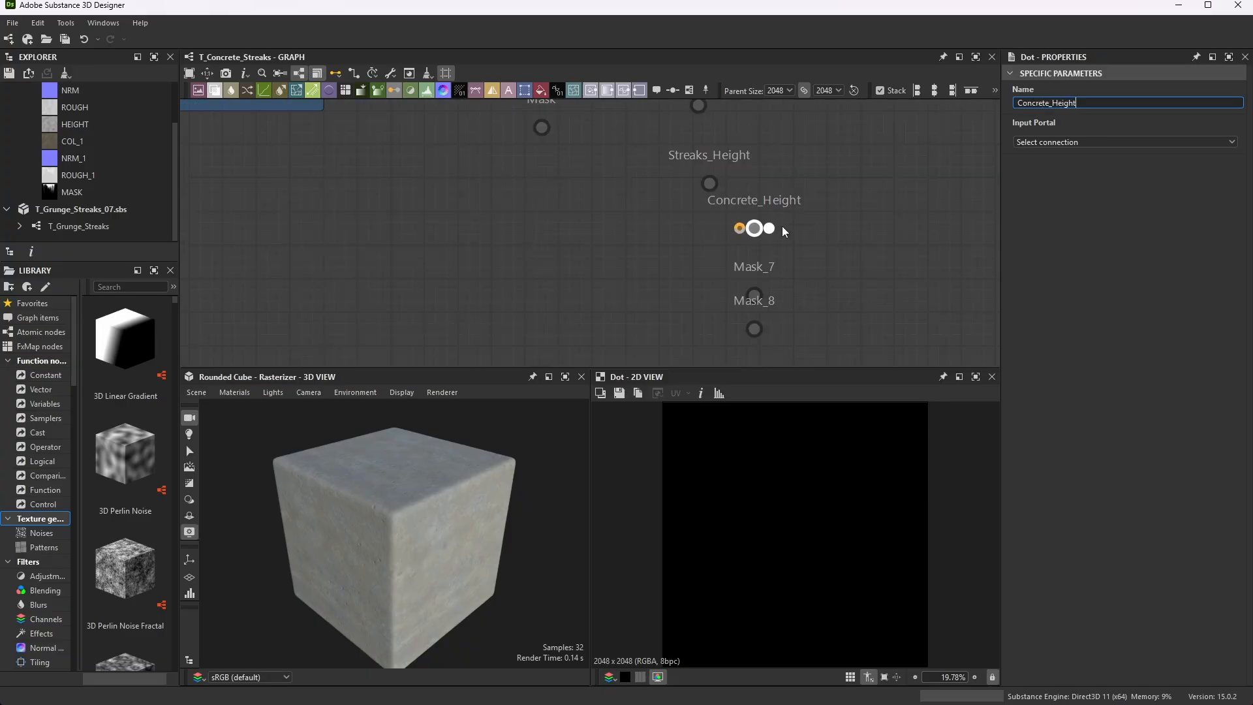
pyautogui.scroll(1, 782, 226)
pyautogui.moveTo(747, 229); pyautogui.dragTo(697, 233)
pyautogui.scroll(-2, 724, 242)
pyautogui.scroll(1, 745, 279)
pyautogui.scroll(1, 745, 283)
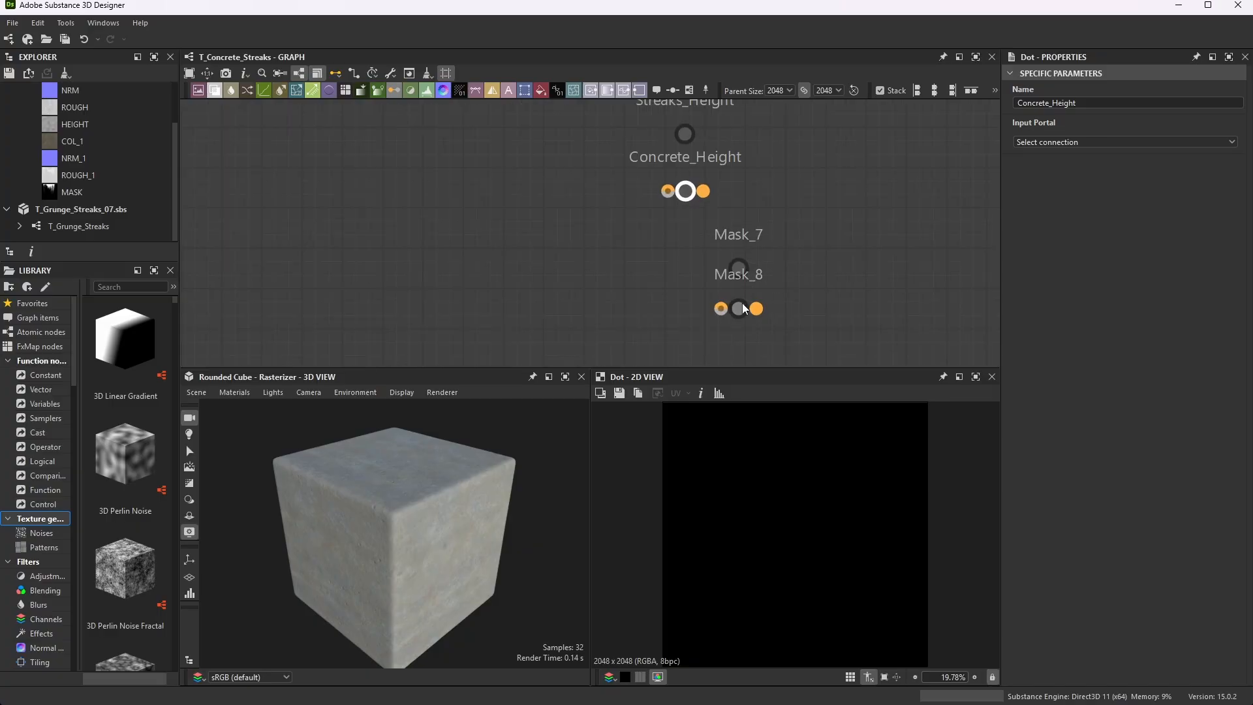
pyautogui.moveTo(742, 304); pyautogui.dragTo(715, 349)
pyautogui.moveTo(741, 268); pyautogui.dragTo(701, 268)
pyautogui.scroll(-2, 720, 225)
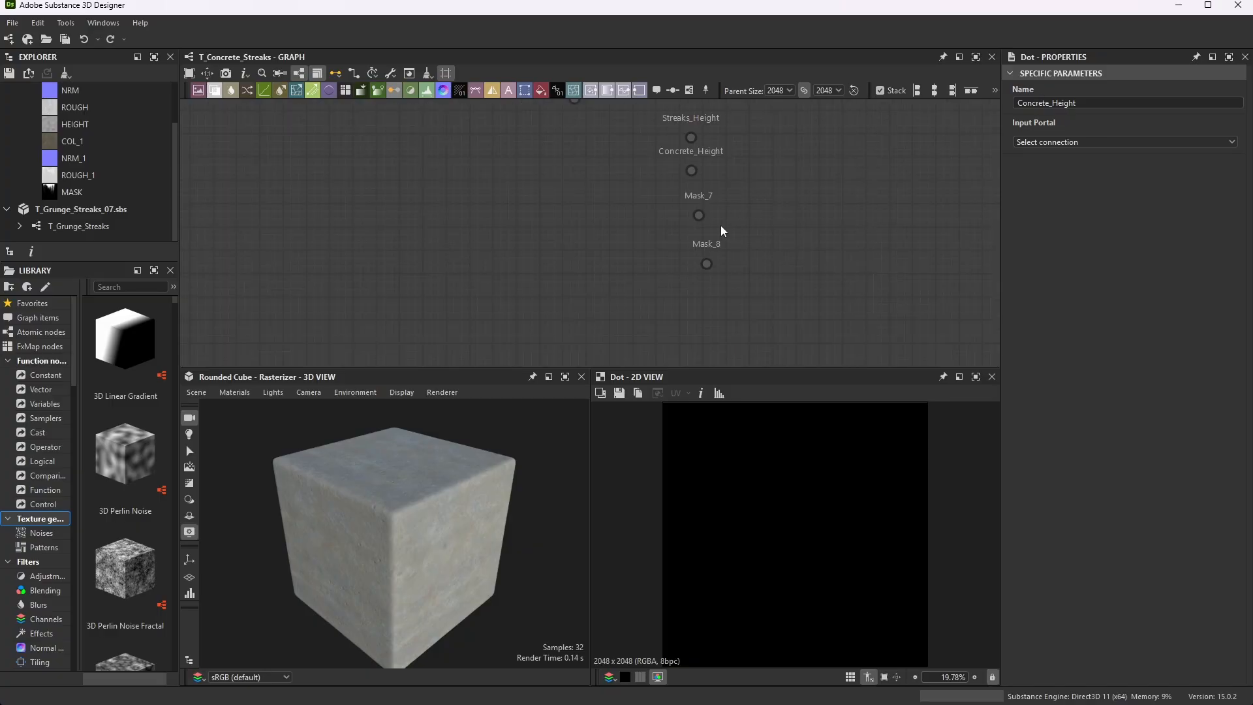
pyautogui.click(695, 214)
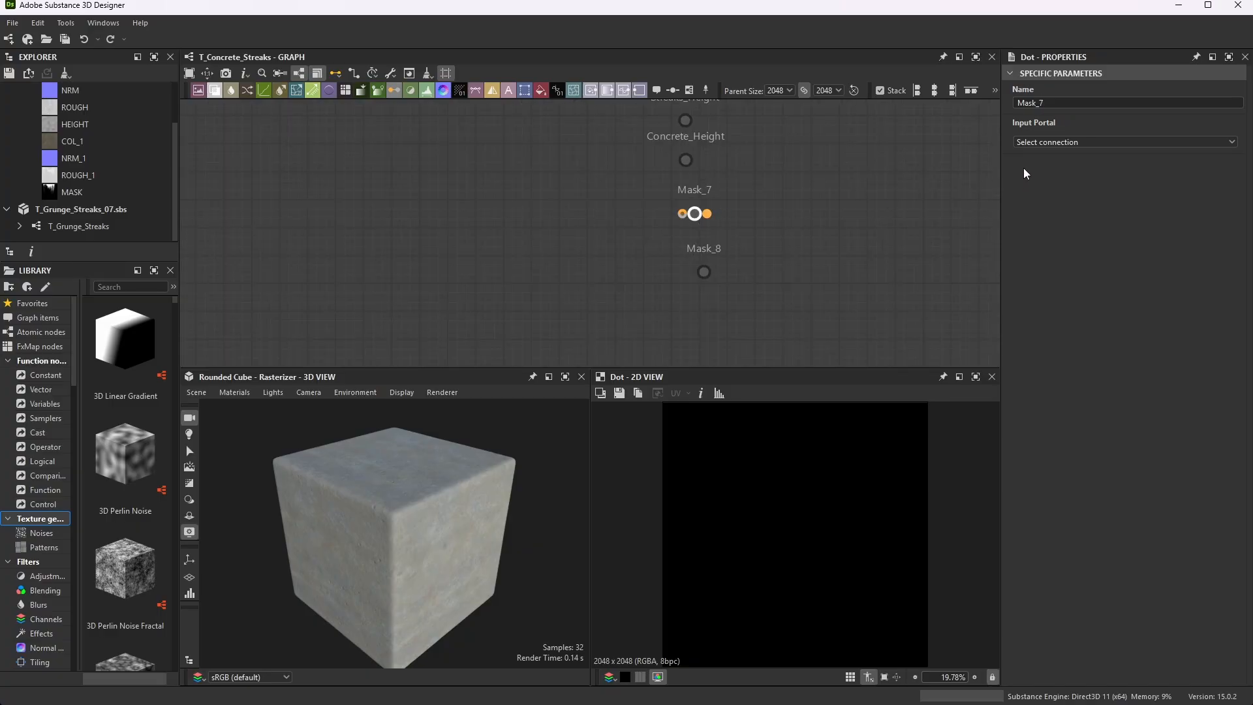
# - Rename the Mask_7 dot as Streaks_Roughness
pyautogui.doubleClick(1049, 103)
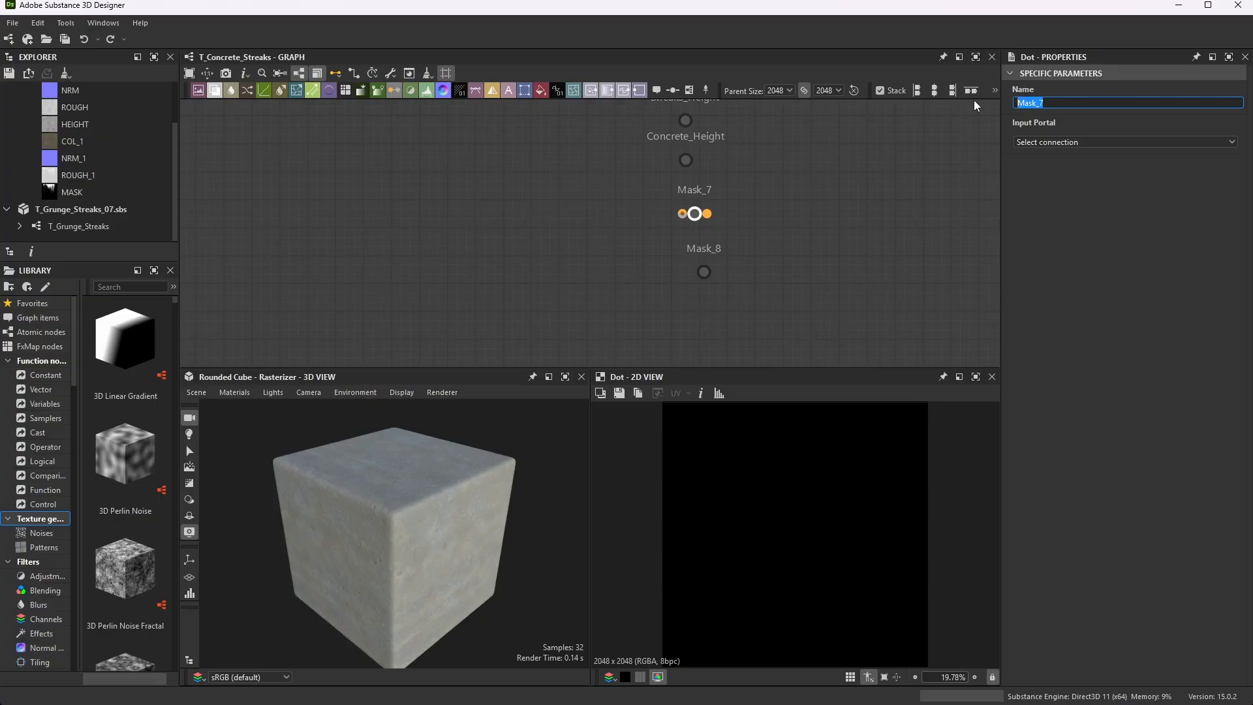
pyautogui.write('Streaks Roughness')
pyautogui.press('Return')
# - Rename the Mask_8 dot as Concrete_Roughness
pyautogui.click(704, 271)
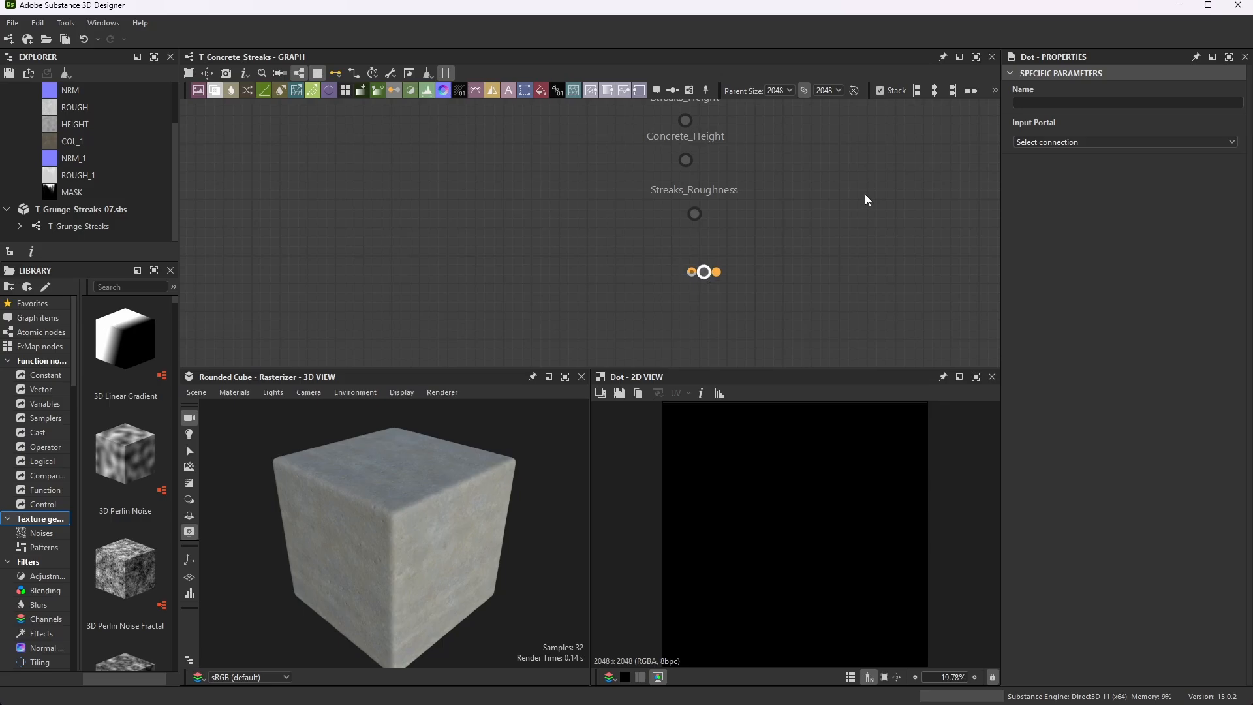
pyautogui.click(1036, 104)
pyautogui.write('C')
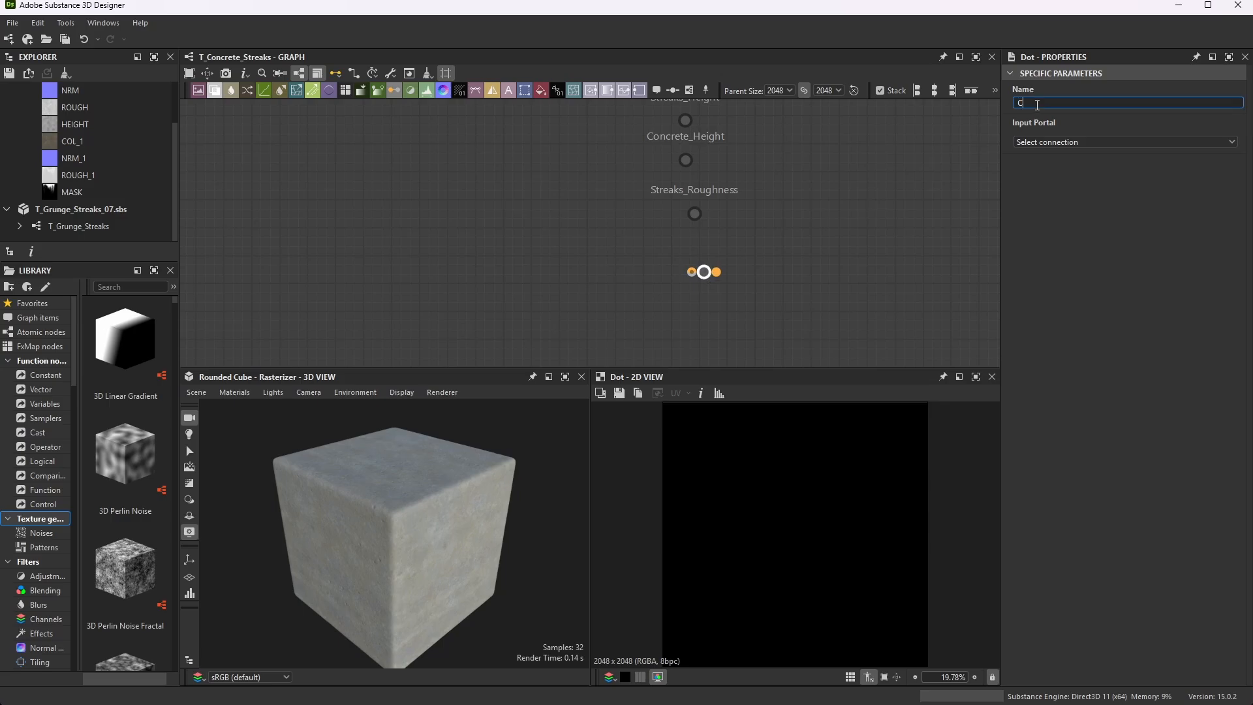
pyautogui.write('oncrete_Roughness')
pyautogui.press('Return')
# - Raise the streaks Base Color output node above its Levels node and connect the Levels output to the Streaks_Color dot
pyautogui.scroll(-5, 698, 209)
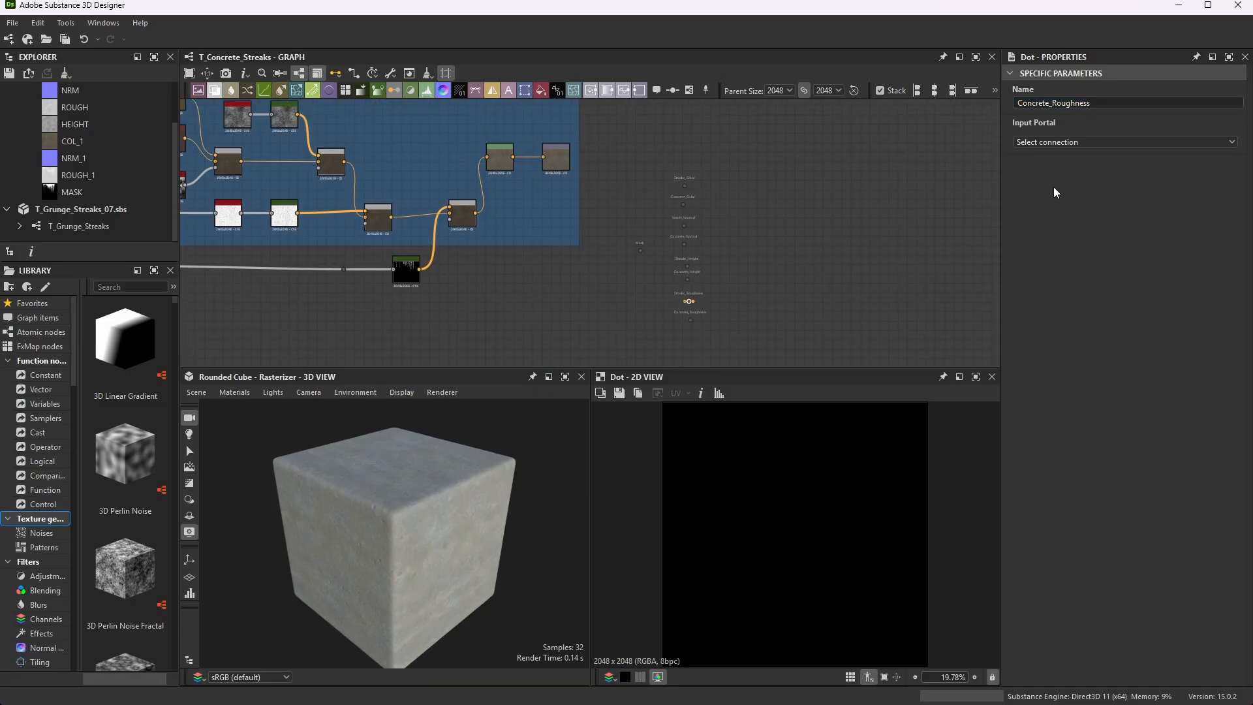
pyautogui.scroll(-2, 731, 157)
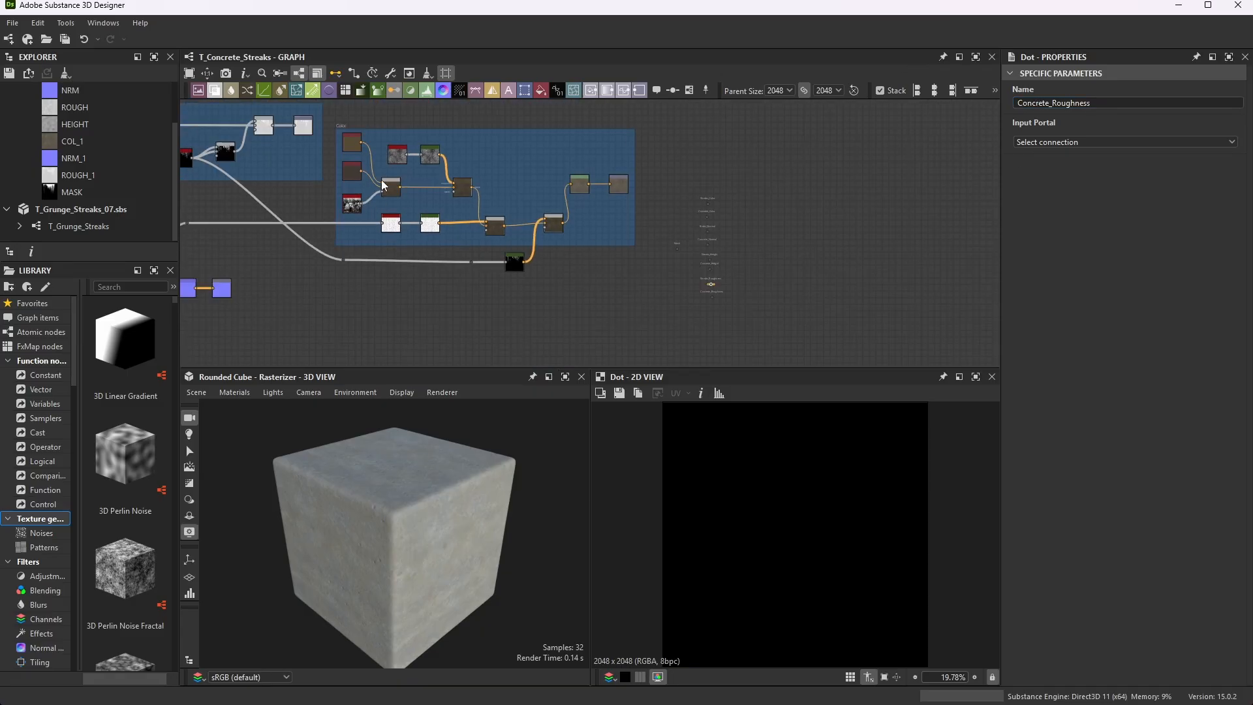
pyautogui.scroll(4, 683, 191)
pyautogui.scroll(2, 673, 201)
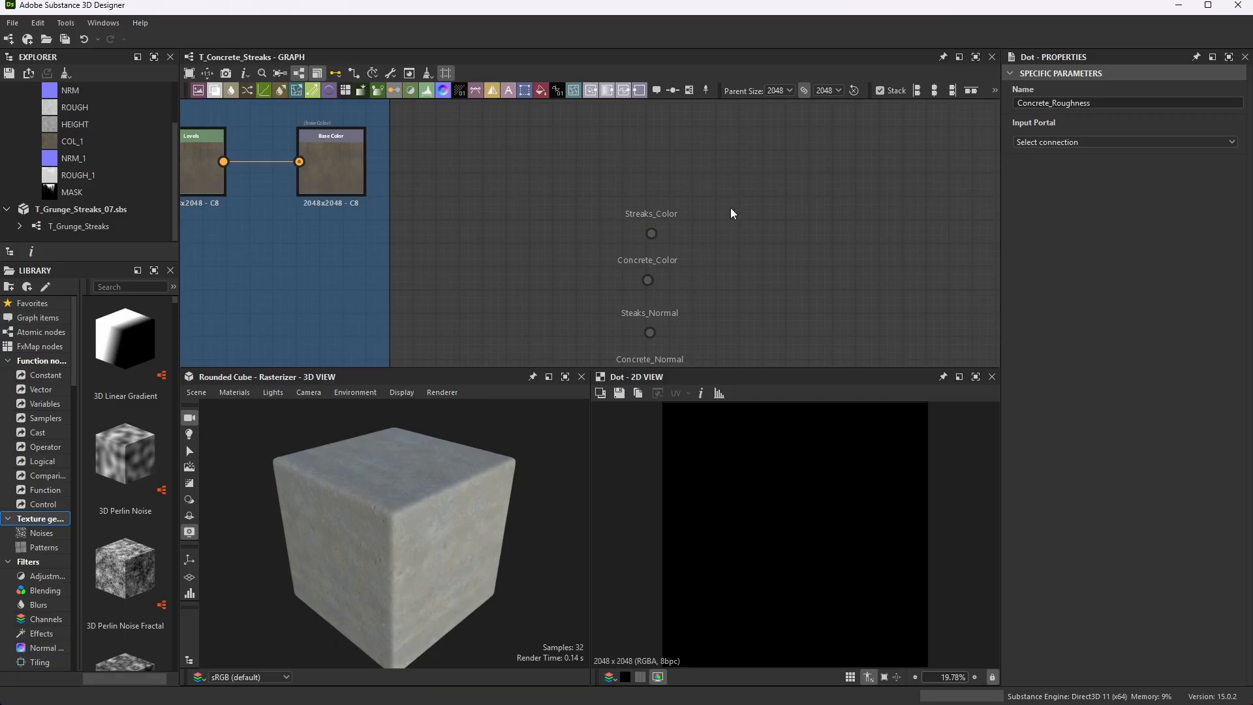
pyautogui.scroll(-2, 724, 216)
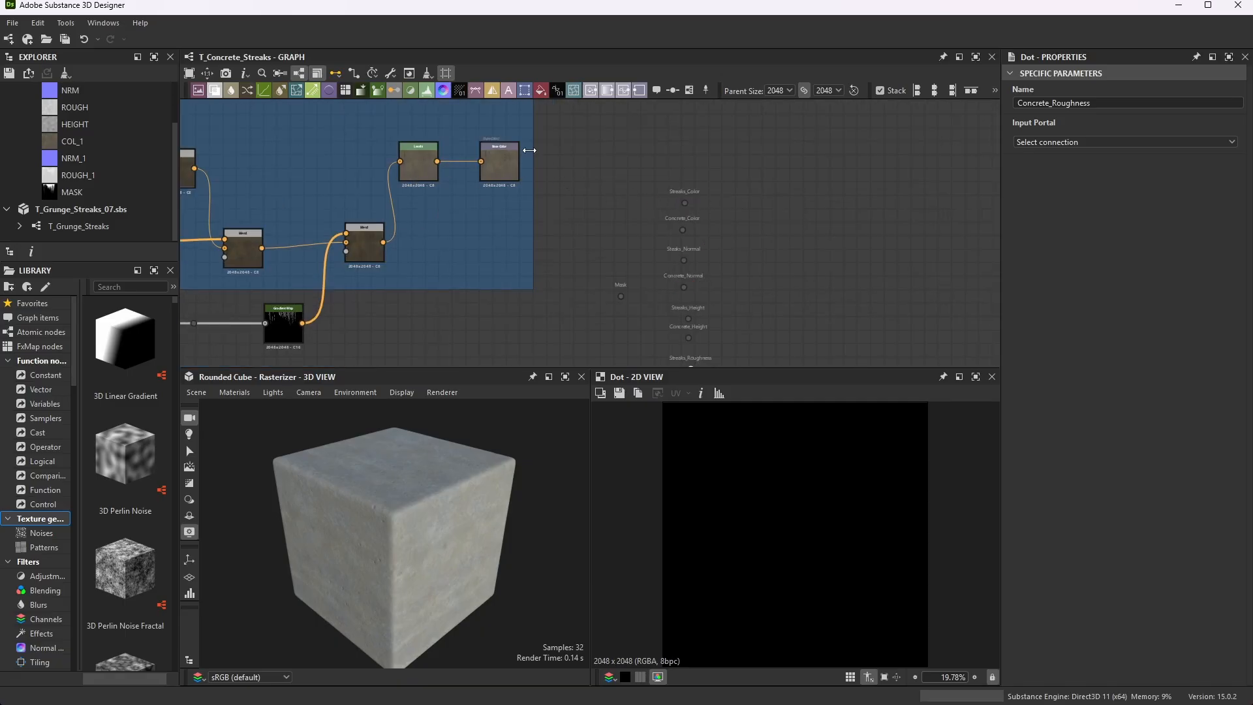
pyautogui.scroll(4, 529, 150)
pyautogui.scroll(-1, 361, 119)
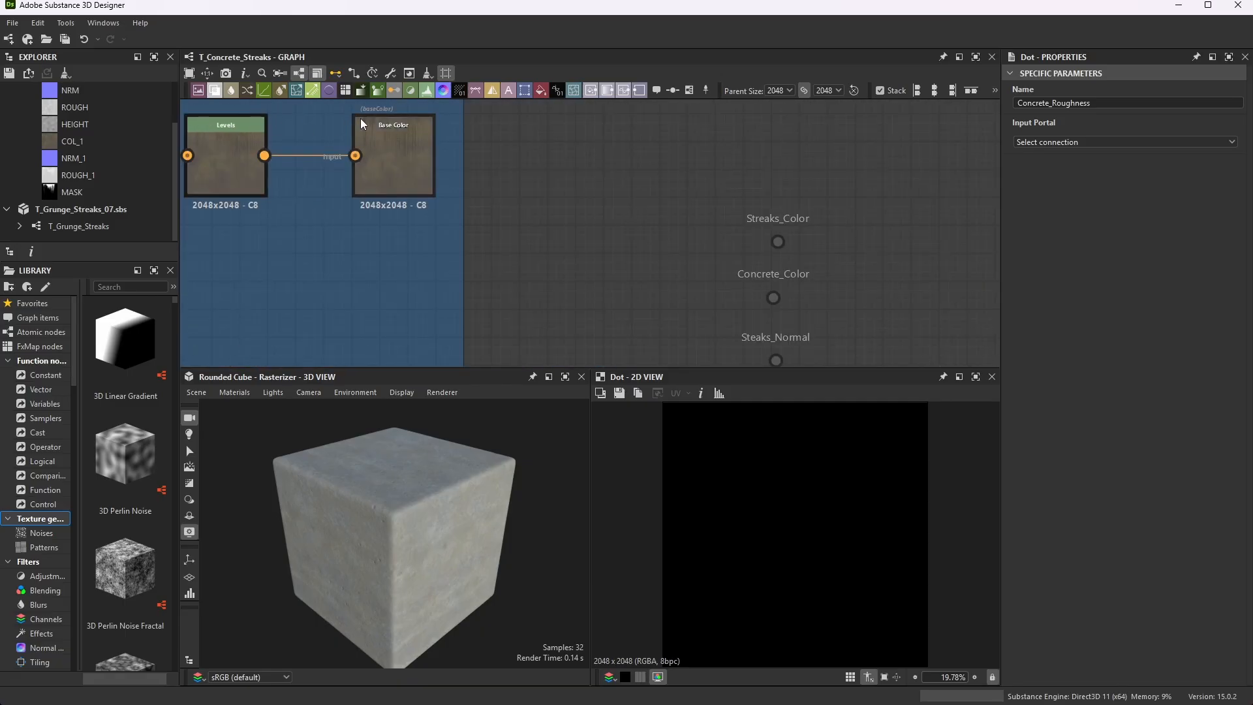
pyautogui.scroll(-2, 415, 169)
pyautogui.scroll(1, 412, 175)
pyautogui.moveTo(412, 175); pyautogui.dragTo(412, 124)
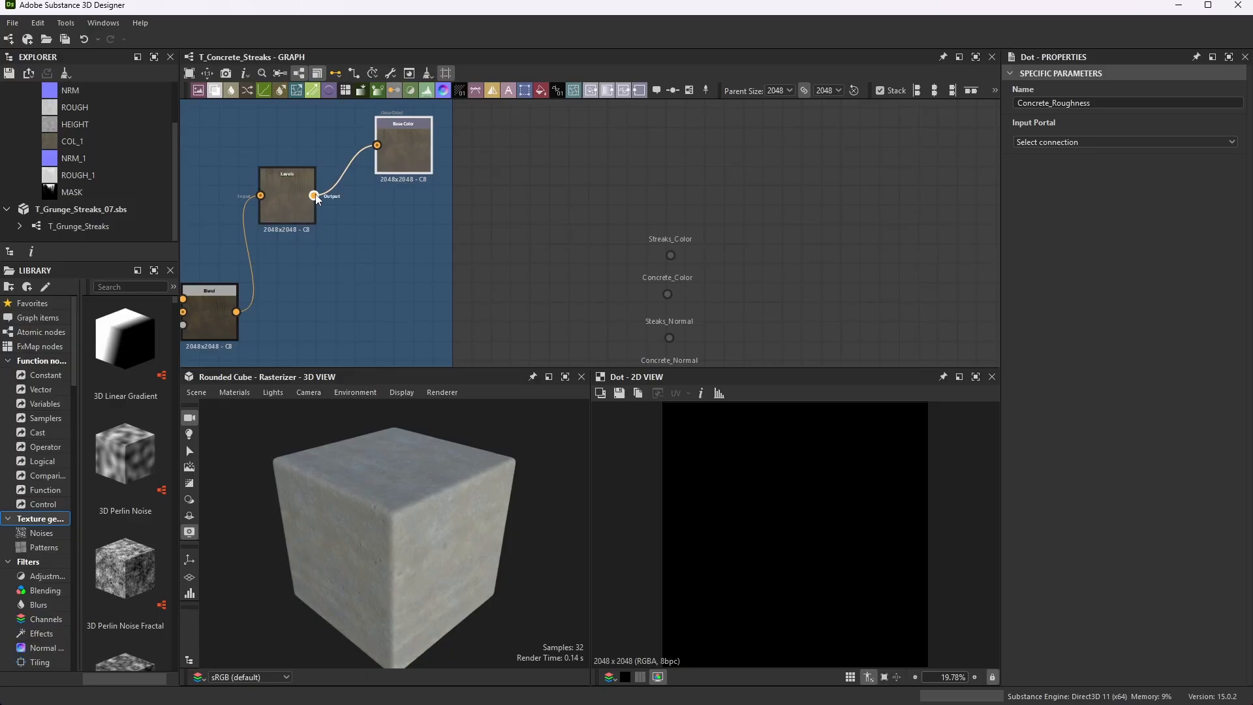
pyautogui.moveTo(316, 199); pyautogui.dragTo(670, 256)
# - Connect the output of the Blend node feeding the MASK output to the Mask dot
pyautogui.scroll(-4, 659, 221)
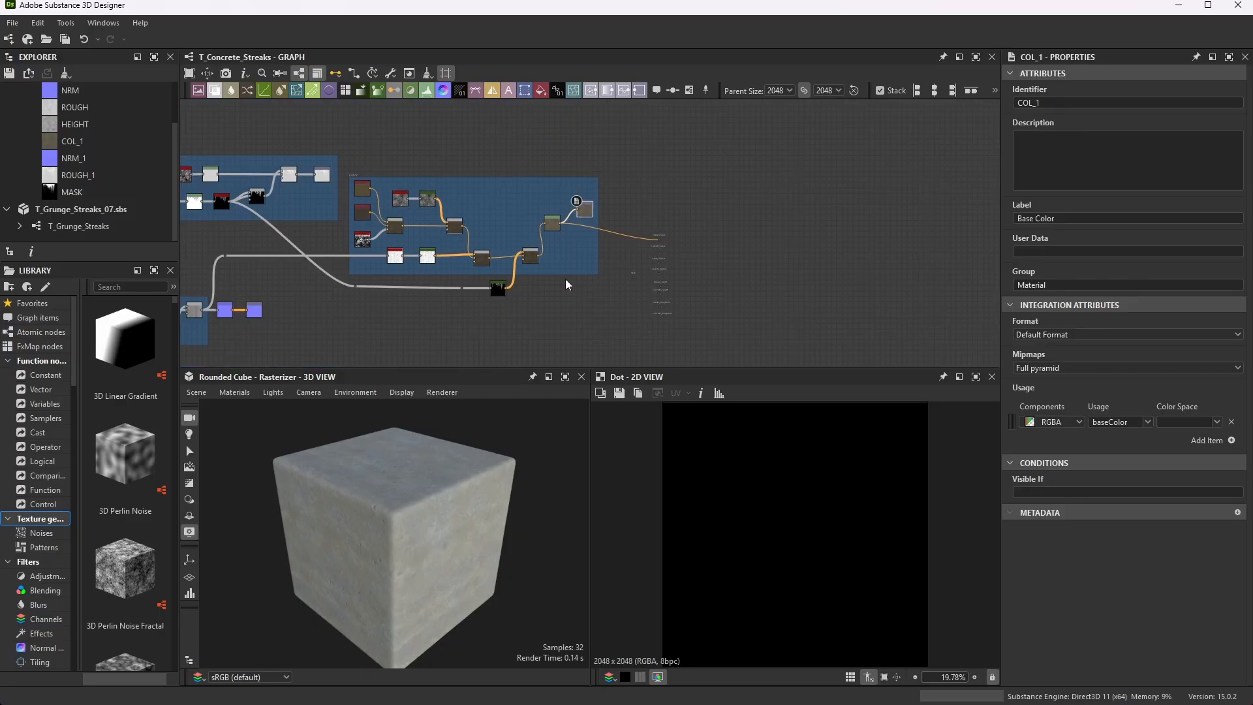
pyautogui.scroll(7, 519, 283)
pyautogui.scroll(-4, 622, 221)
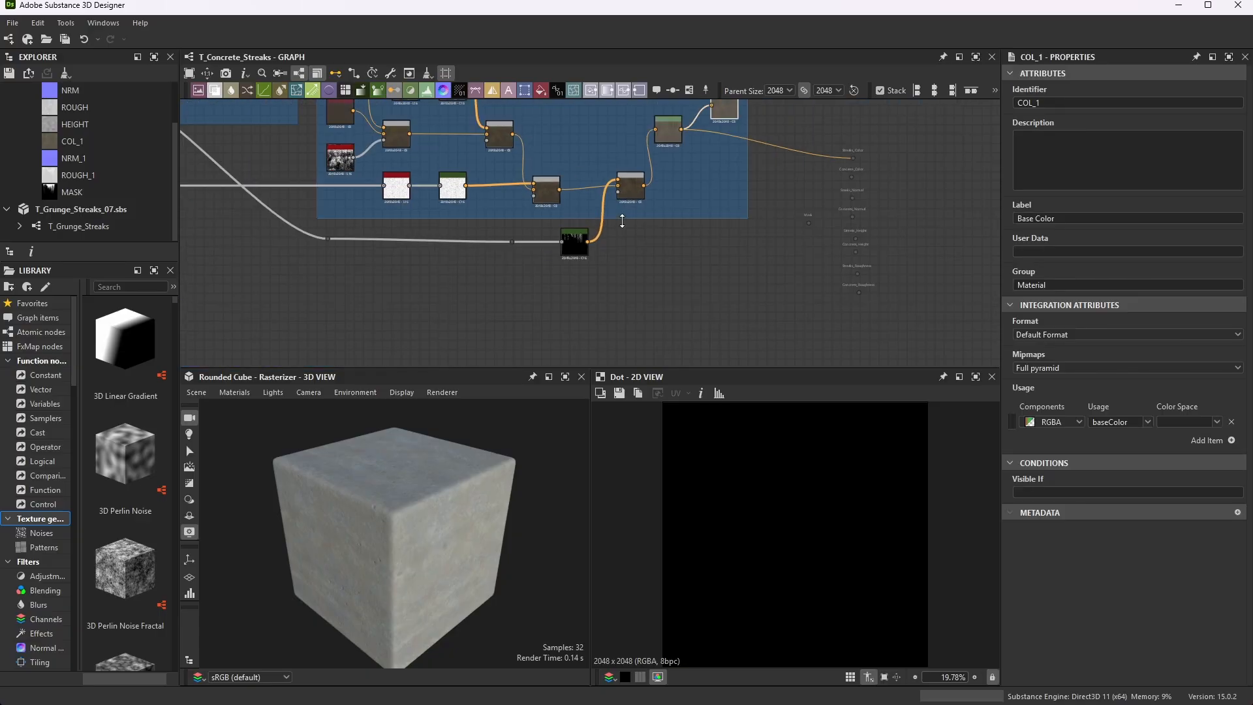
pyautogui.scroll(-4, 593, 227)
pyautogui.scroll(6, 441, 223)
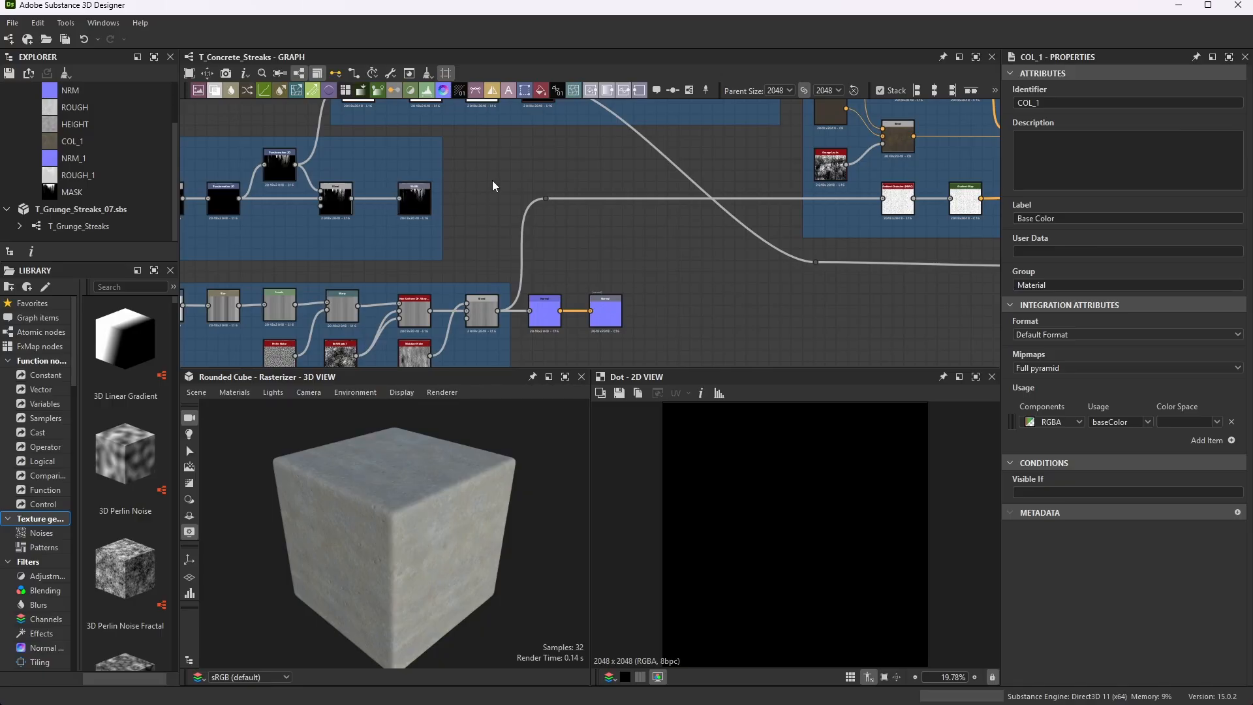
pyautogui.scroll(5, 378, 197)
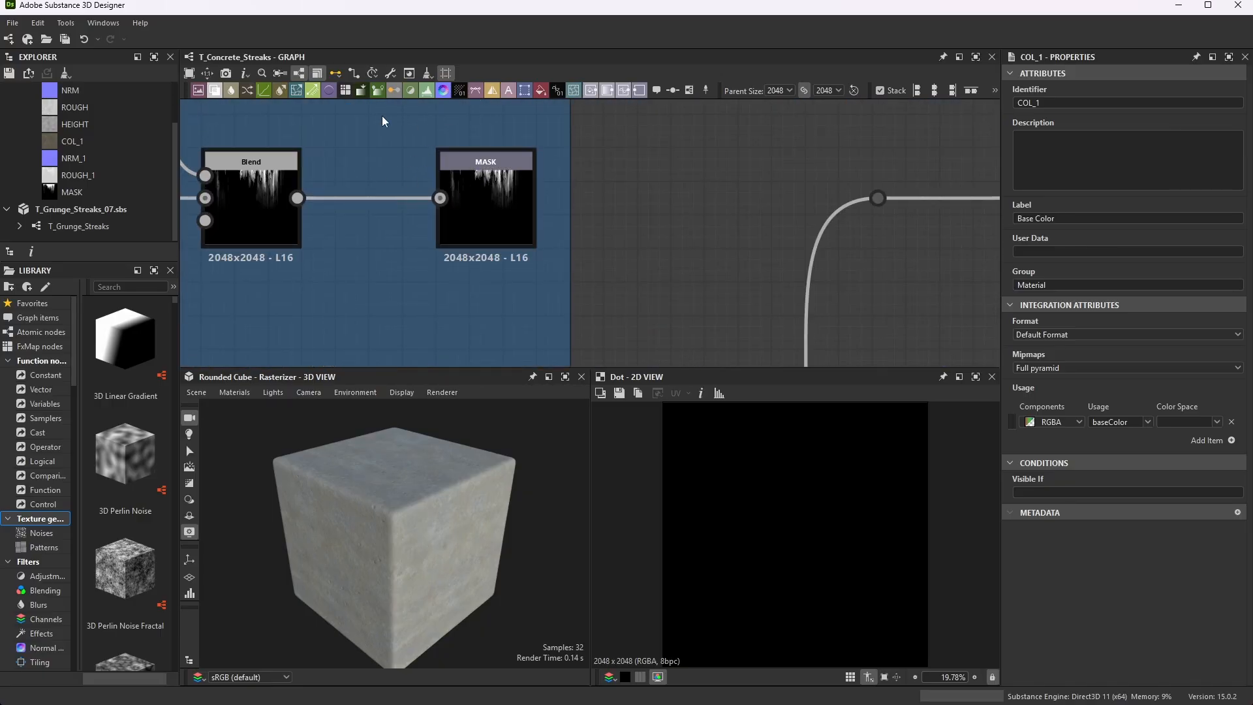
pyautogui.scroll(-5, 287, 195)
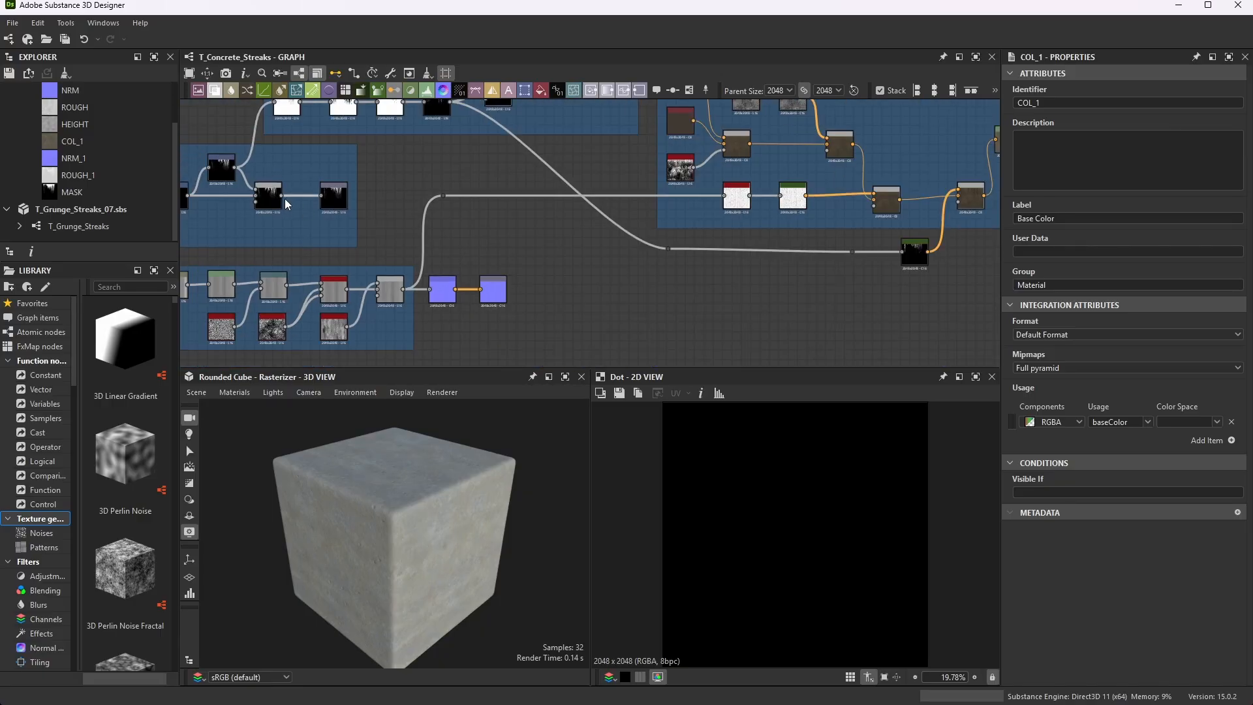
pyautogui.moveTo(282, 195); pyautogui.dragTo(725, 232)
# - Connect the output of the streaks network's Normal node to the Steaks_Normal dot
pyautogui.scroll(-4, 614, 233)
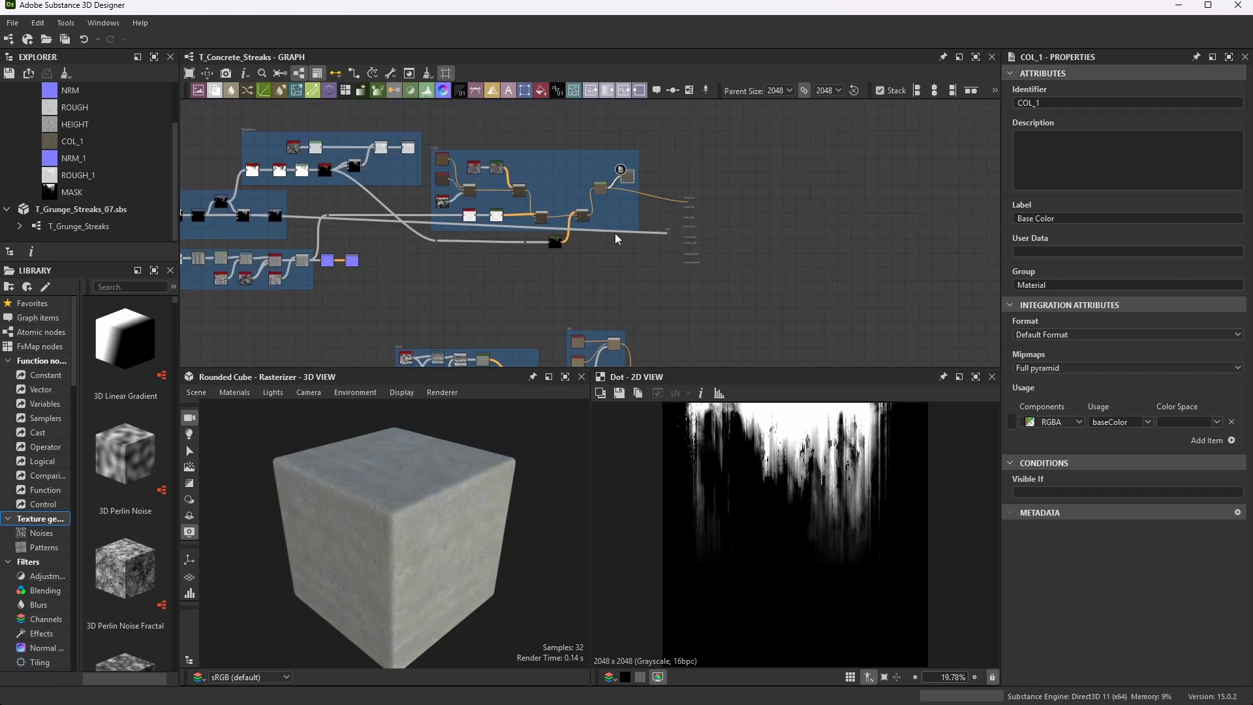
pyautogui.scroll(9, 365, 281)
pyautogui.scroll(4, 298, 194)
pyautogui.scroll(3, 299, 195)
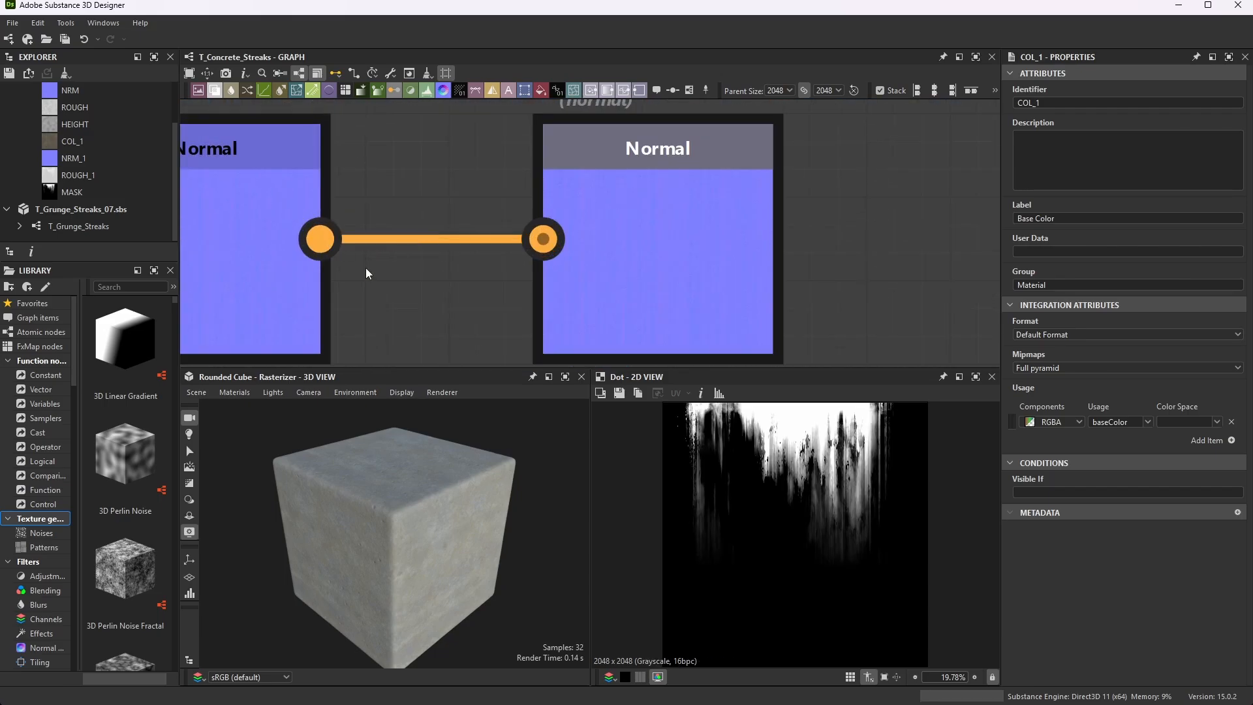
pyautogui.scroll(-4, 365, 267)
pyautogui.scroll(3, 389, 253)
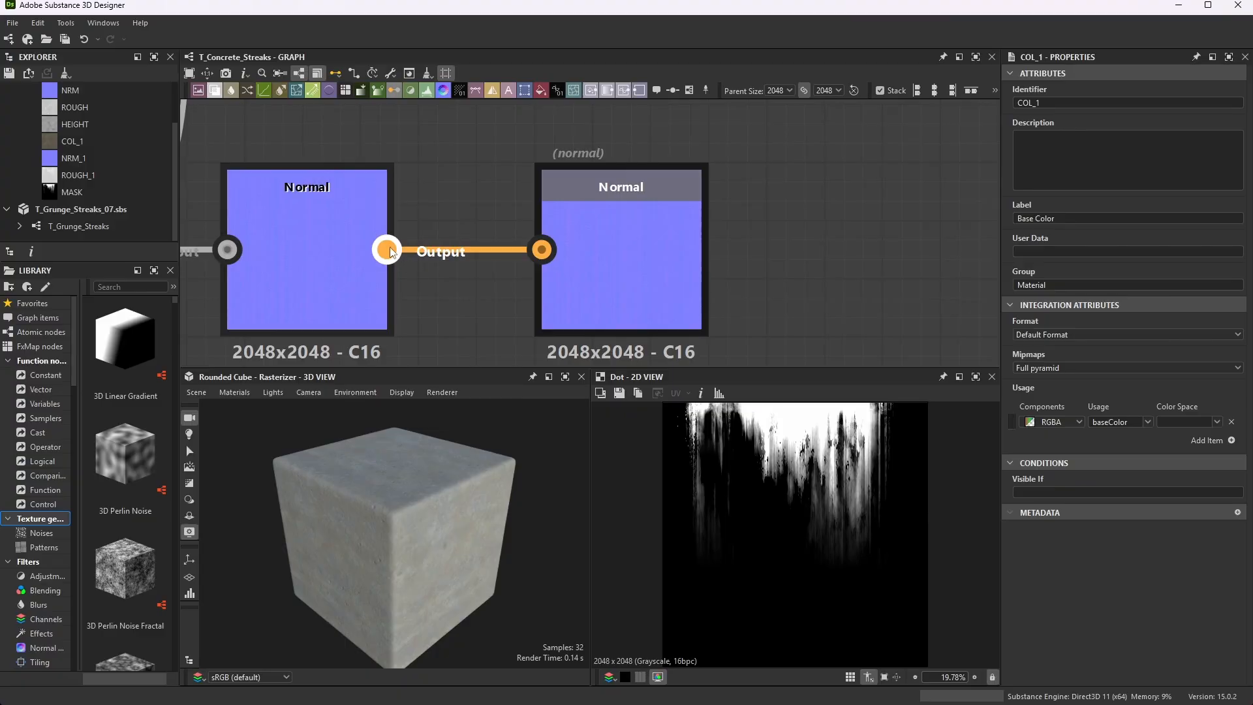
pyautogui.scroll(-3, 393, 253)
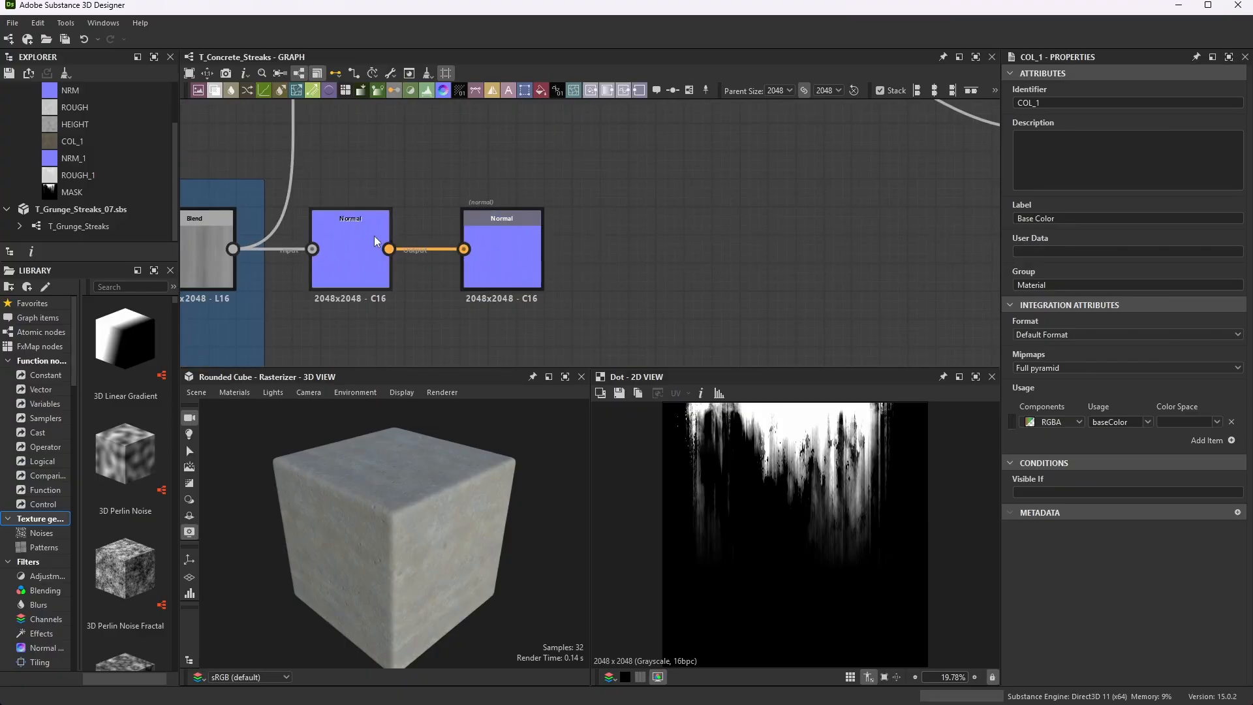
pyautogui.moveTo(388, 249); pyautogui.dragTo(915, 253)
pyautogui.scroll(-6, 747, 237)
pyautogui.scroll(-4, 705, 249)
pyautogui.scroll(4, 843, 243)
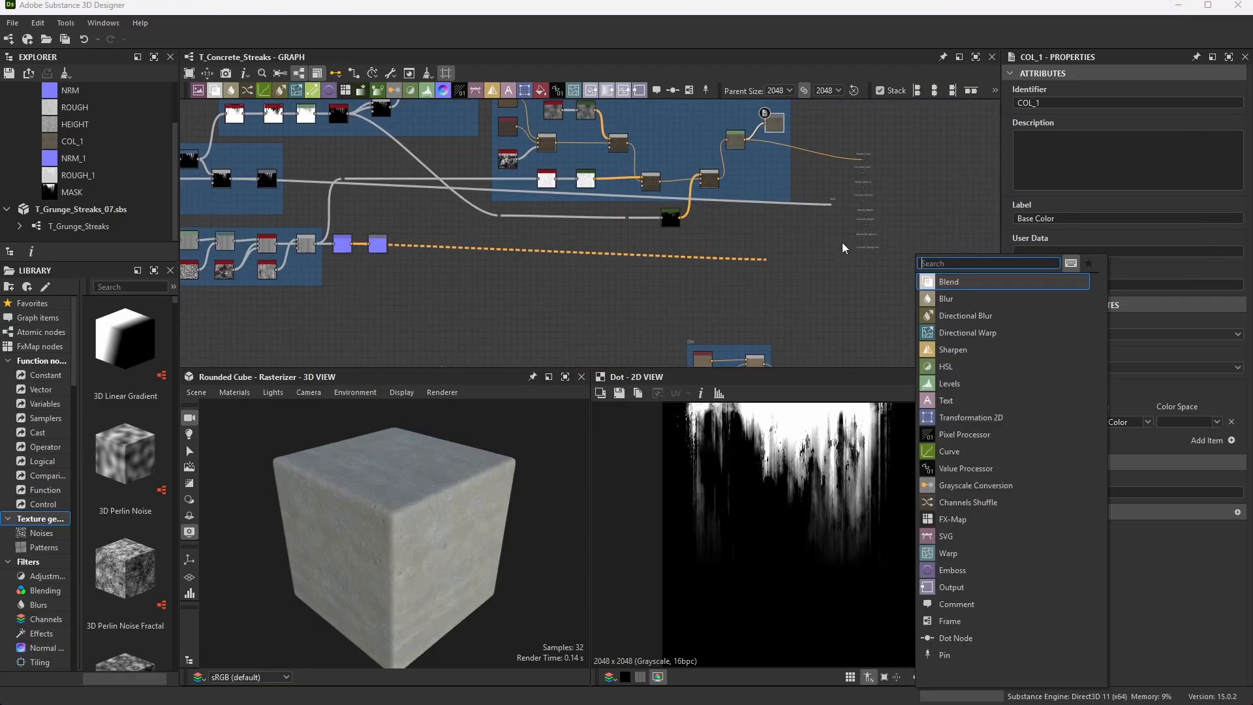
# - Connect the streaks' Normal node output to the Steaks_Normal dot node
pyautogui.click(811, 250)
pyautogui.moveTo(351, 245); pyautogui.dragTo(568, 187)
pyautogui.scroll(3, 393, 191)
pyautogui.scroll(2, 393, 189)
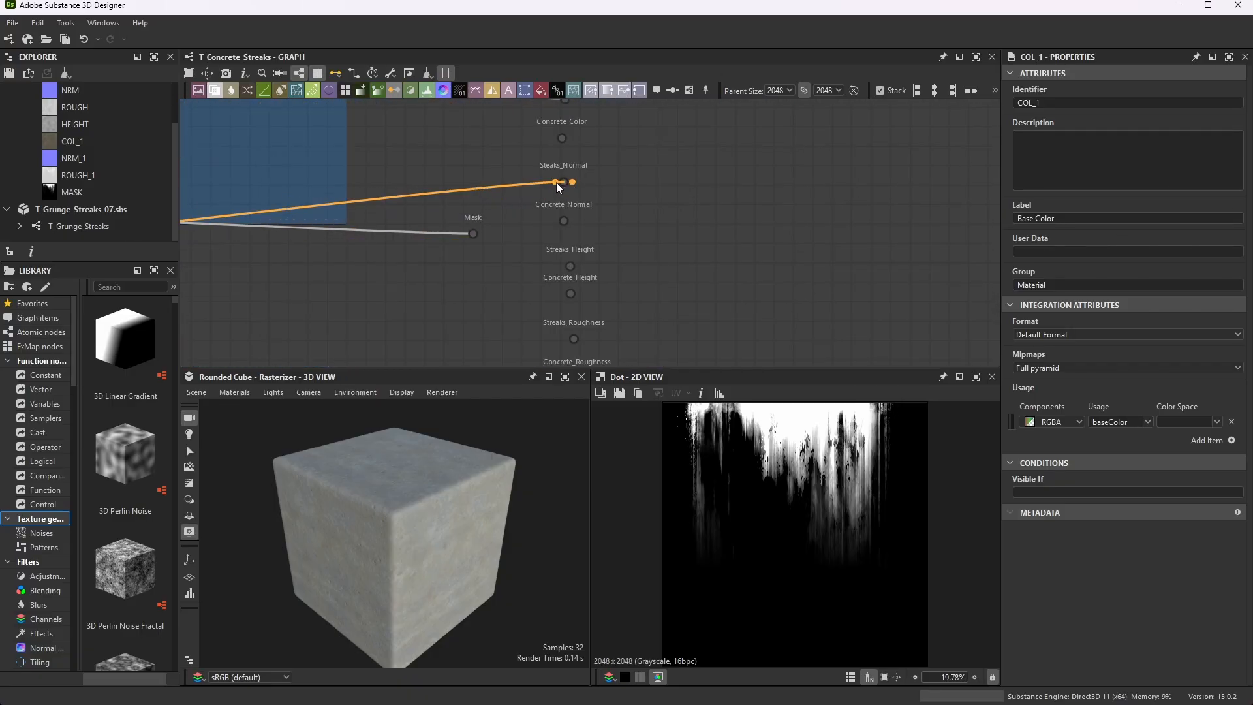
pyautogui.scroll(-5, 704, 274)
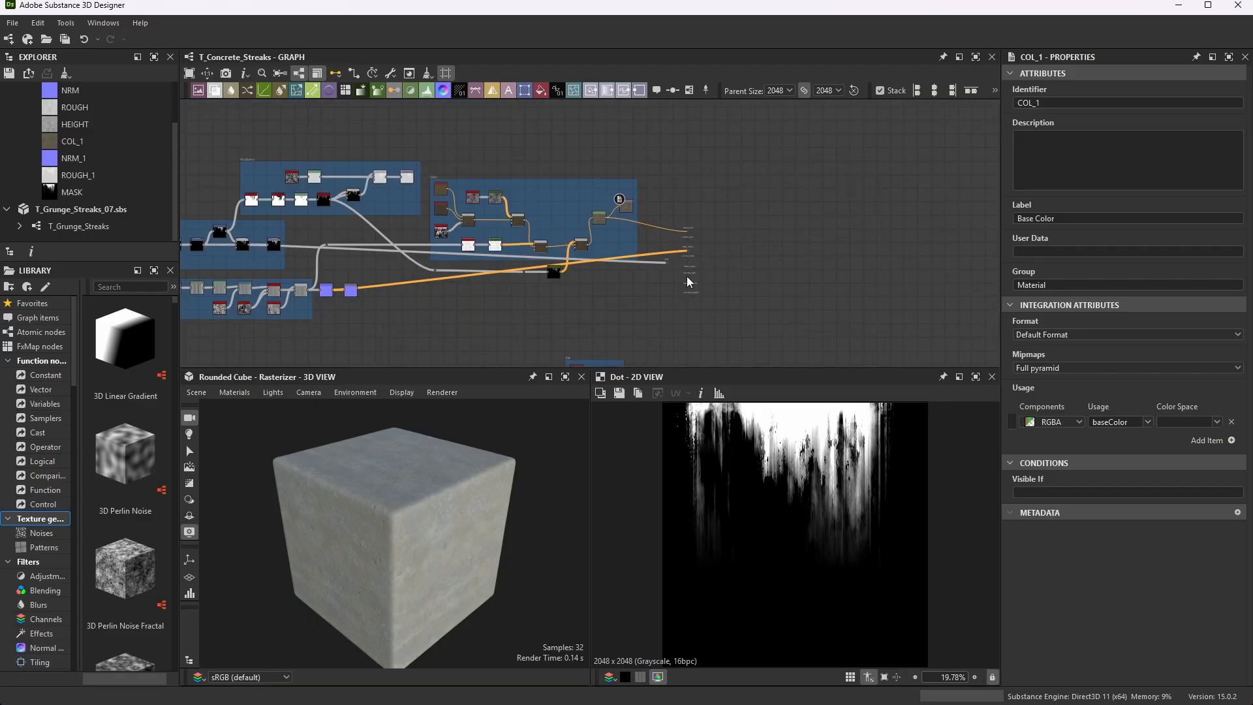
# - Delete the Normal output node that branches off the streaks' Normal node
pyautogui.scroll(4, 339, 294)
pyautogui.moveTo(363, 286); pyautogui.dragTo(359, 314)
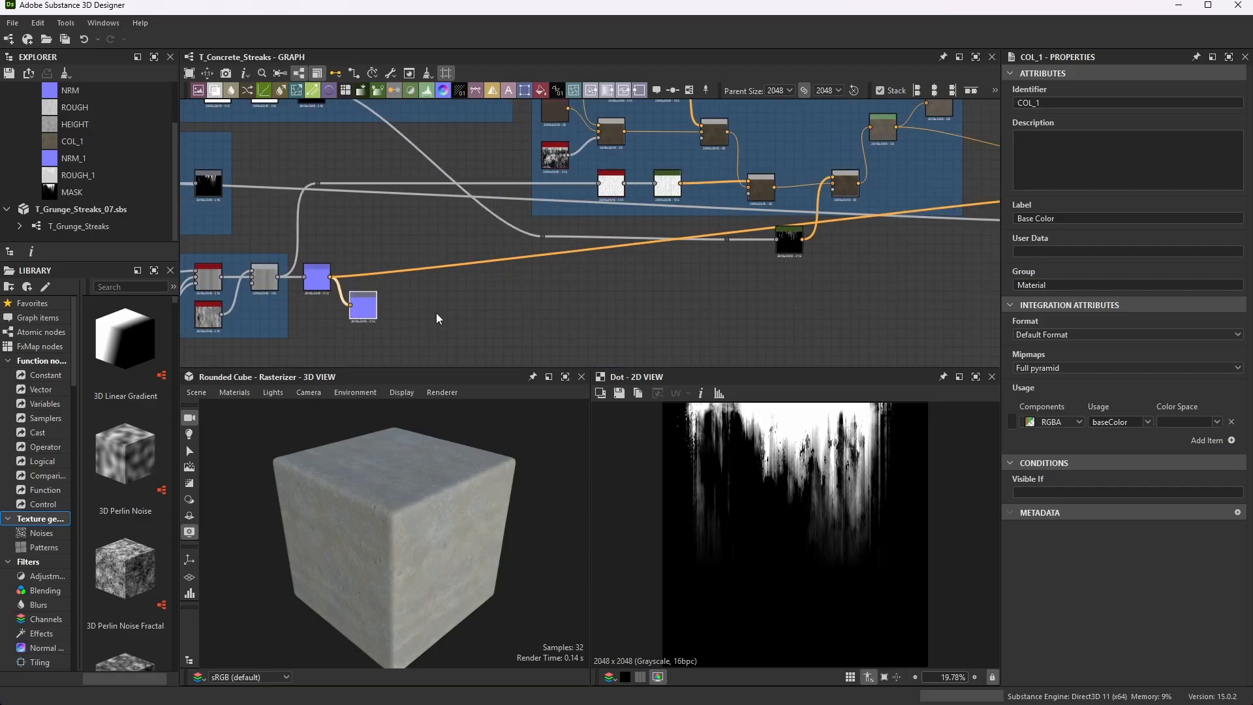
pyautogui.scroll(-3, 433, 314)
pyautogui.scroll(4, 333, 300)
pyautogui.click(467, 305)
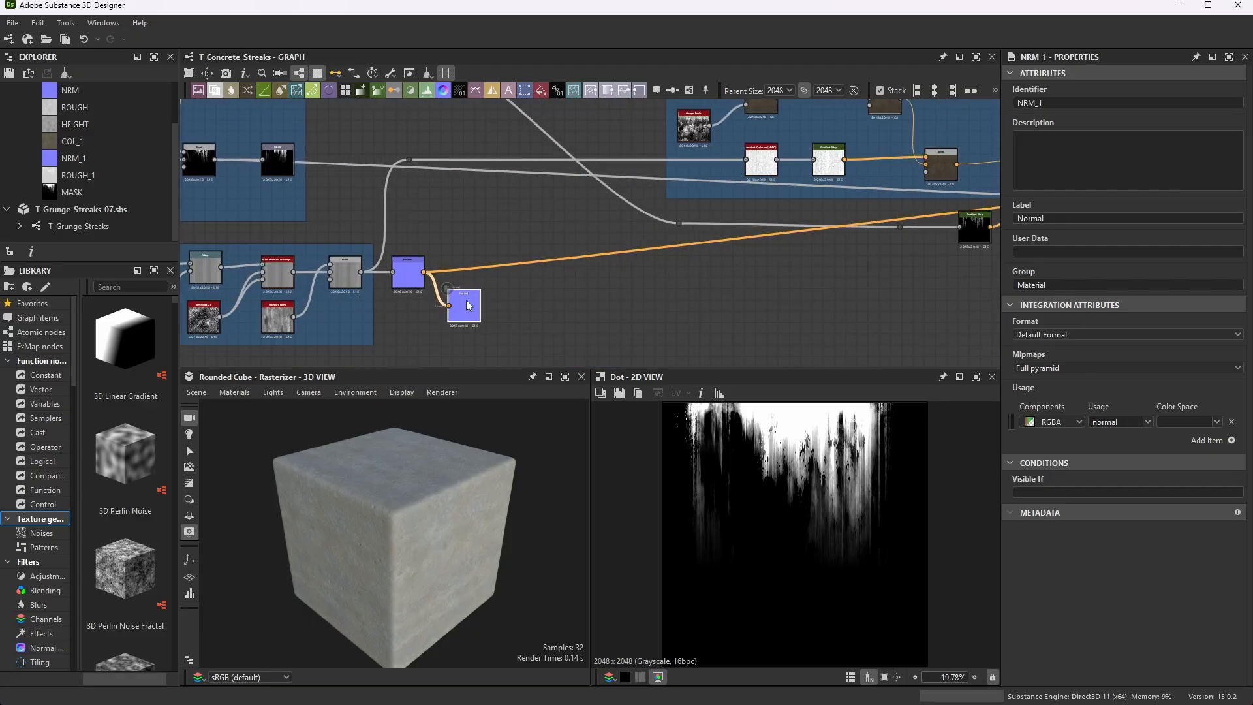
pyautogui.press('Delete')
# - Delete the Base Color output node at the end of the streaks' Color frame
pyautogui.scroll(-3, 572, 233)
pyautogui.scroll(7, 731, 194)
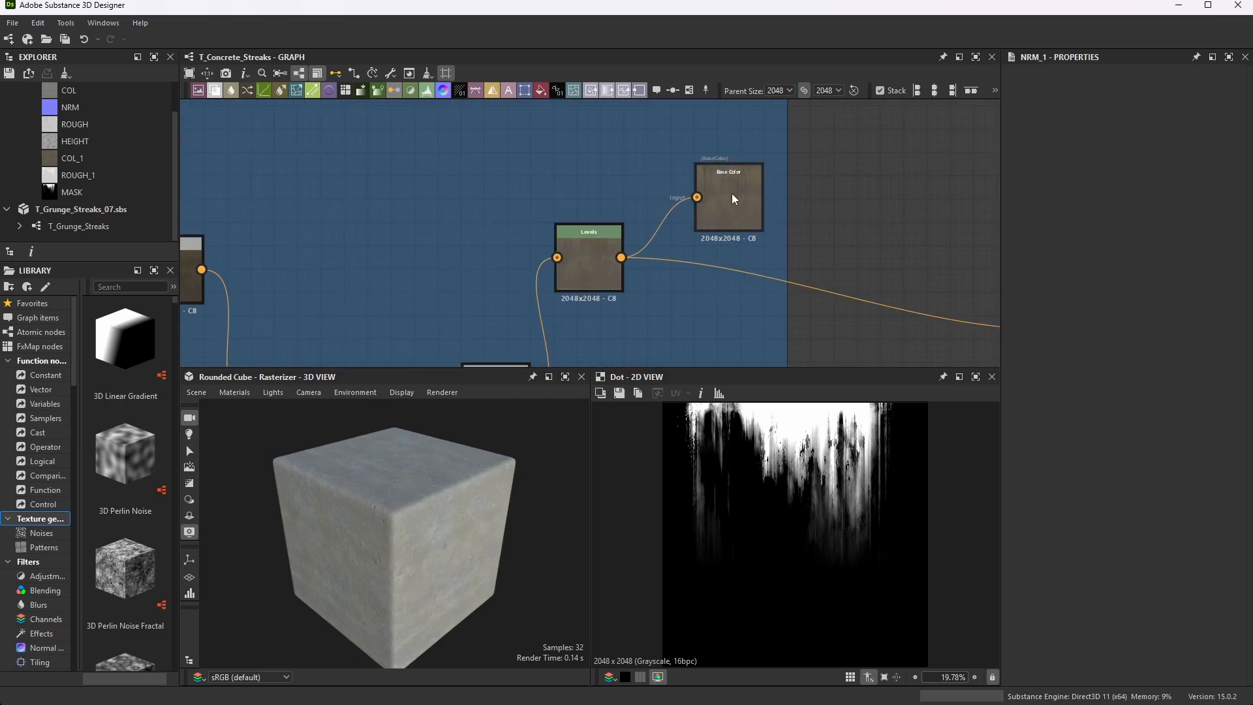
pyautogui.click(730, 194)
pyautogui.press('Delete')
pyautogui.scroll(-4, 724, 169)
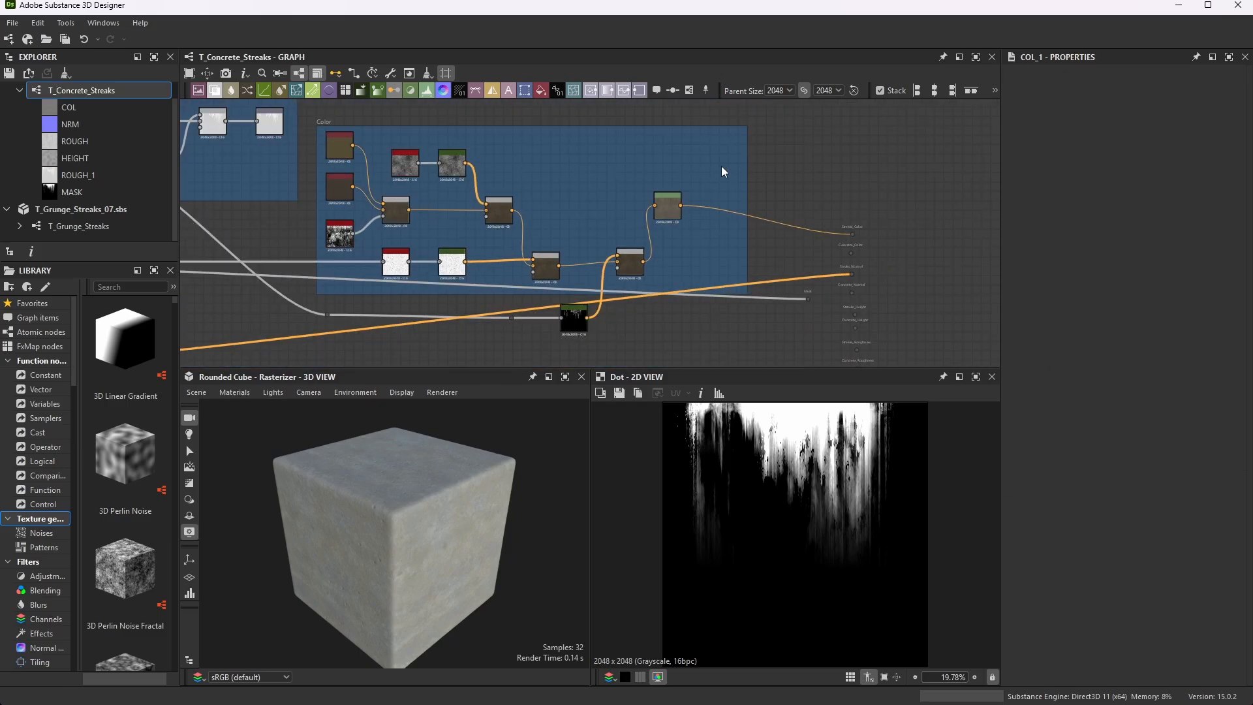
# - Delete the streaks' MASK output node, keeping the connection to the Mask dot node
pyautogui.scroll(-3, 721, 171)
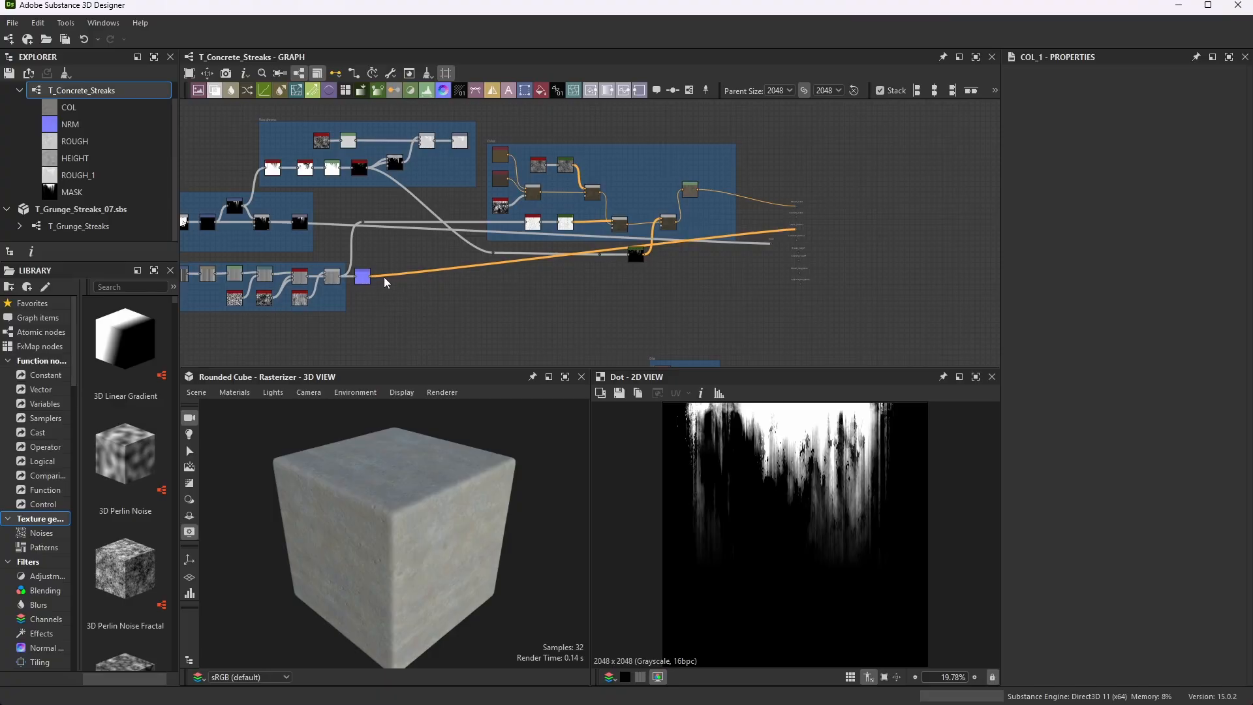
pyautogui.scroll(6, 300, 237)
pyautogui.moveTo(308, 197); pyautogui.dragTo(475, 139)
pyautogui.press('Delete')
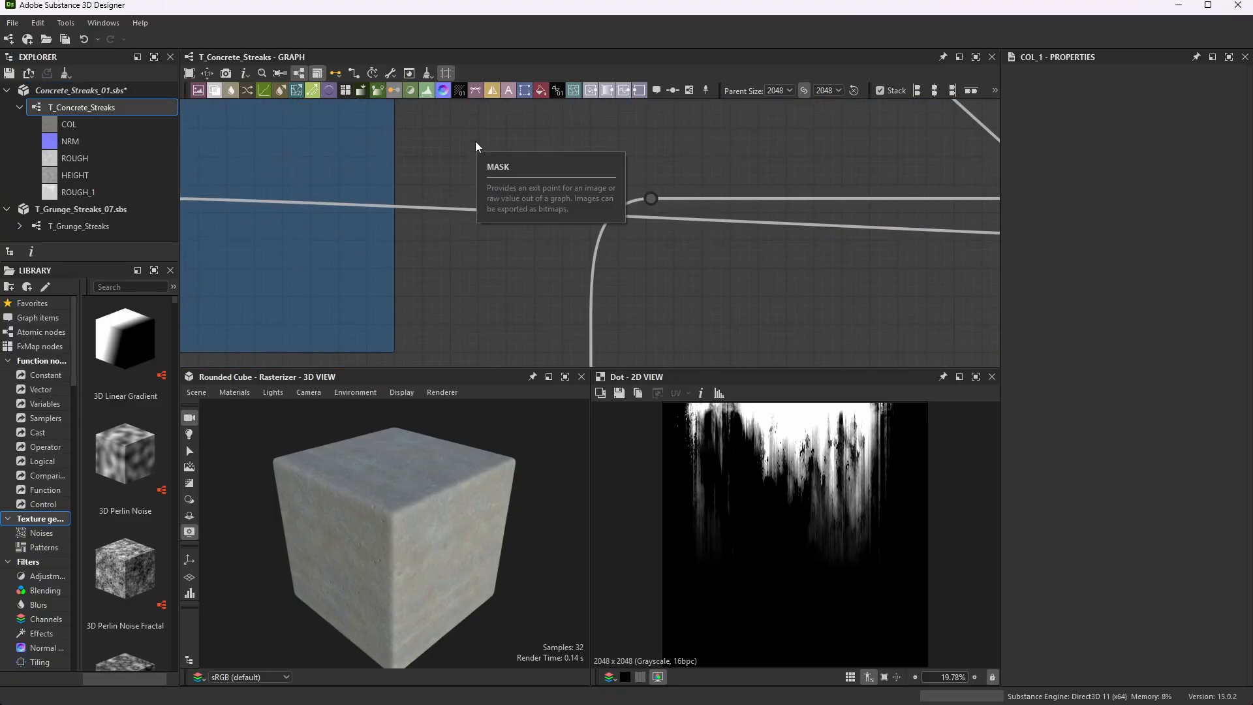
# - Examine the streaks' Height frame and the final Blend node feeding the Normal node
pyautogui.scroll(-4, 528, 196)
pyautogui.scroll(-5, 512, 248)
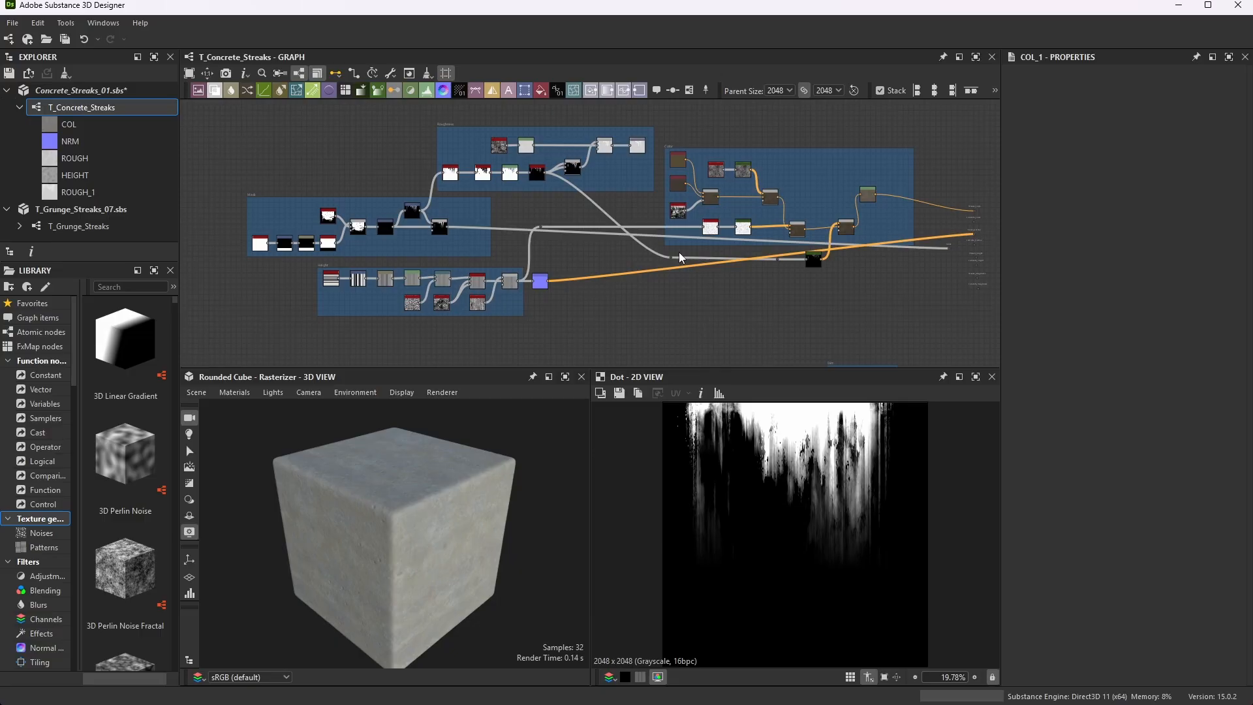
pyautogui.scroll(-3, 591, 189)
pyautogui.scroll(8, 560, 258)
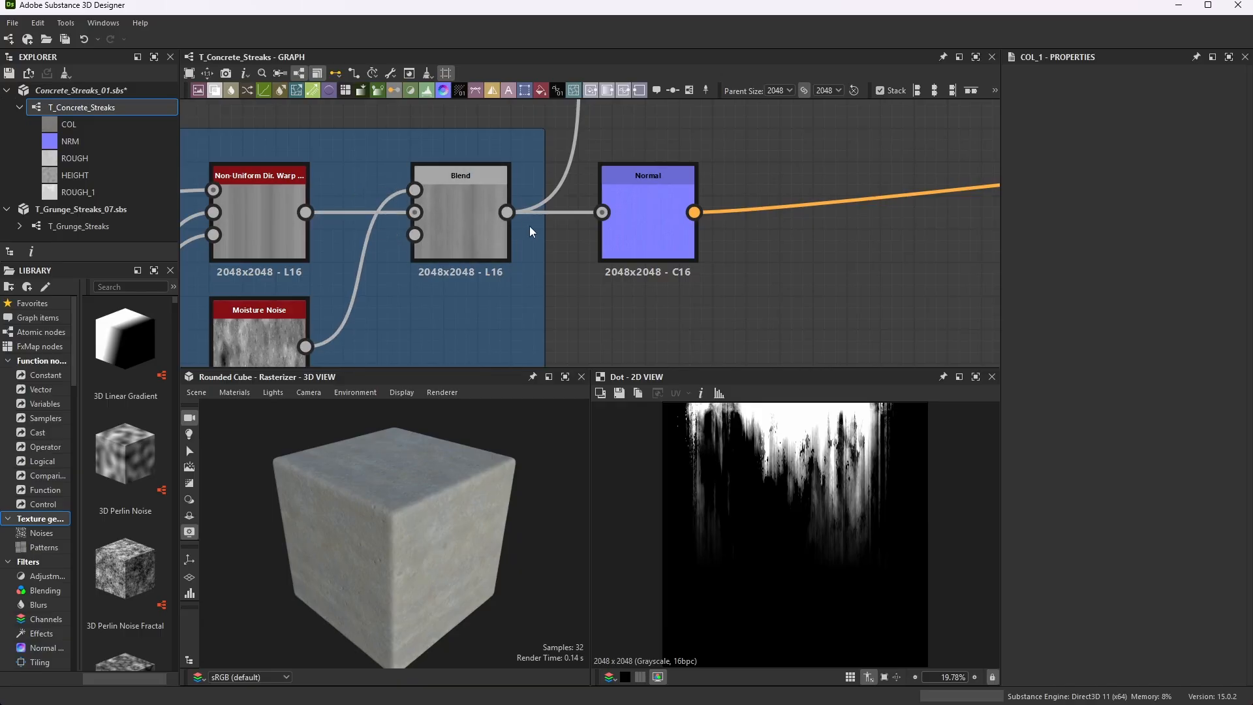
pyautogui.scroll(-5, 449, 229)
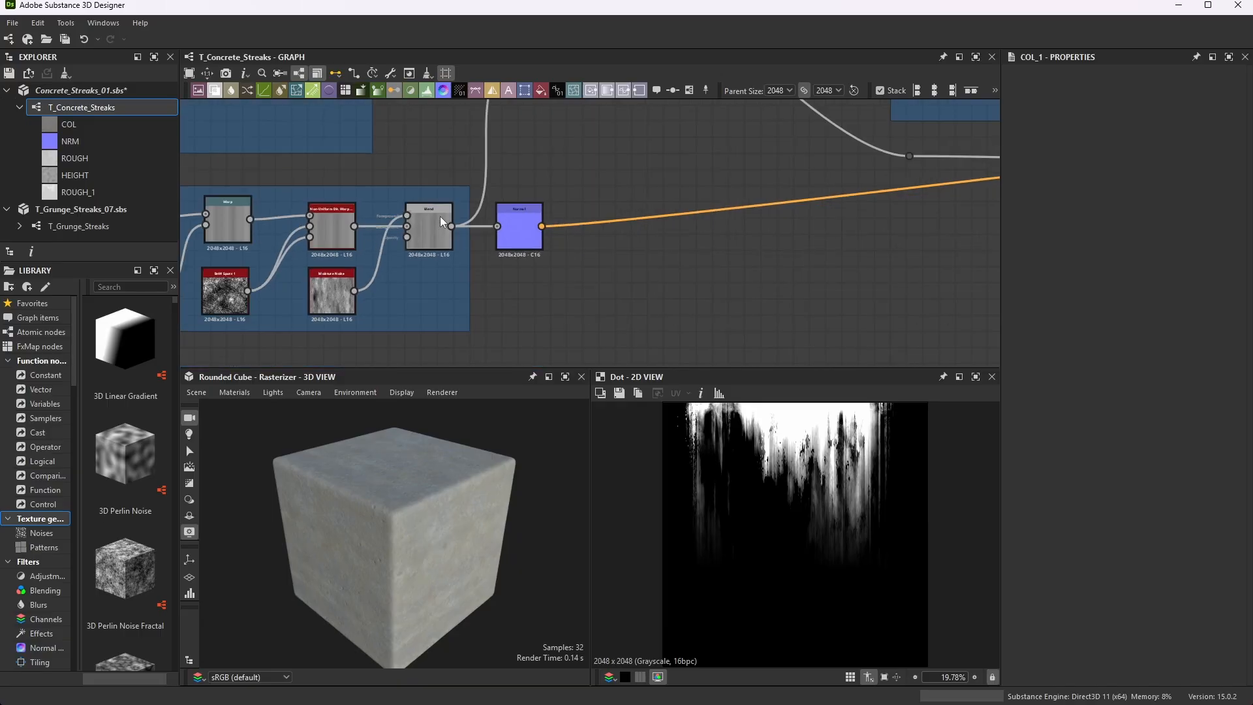
pyautogui.scroll(4, 575, 240)
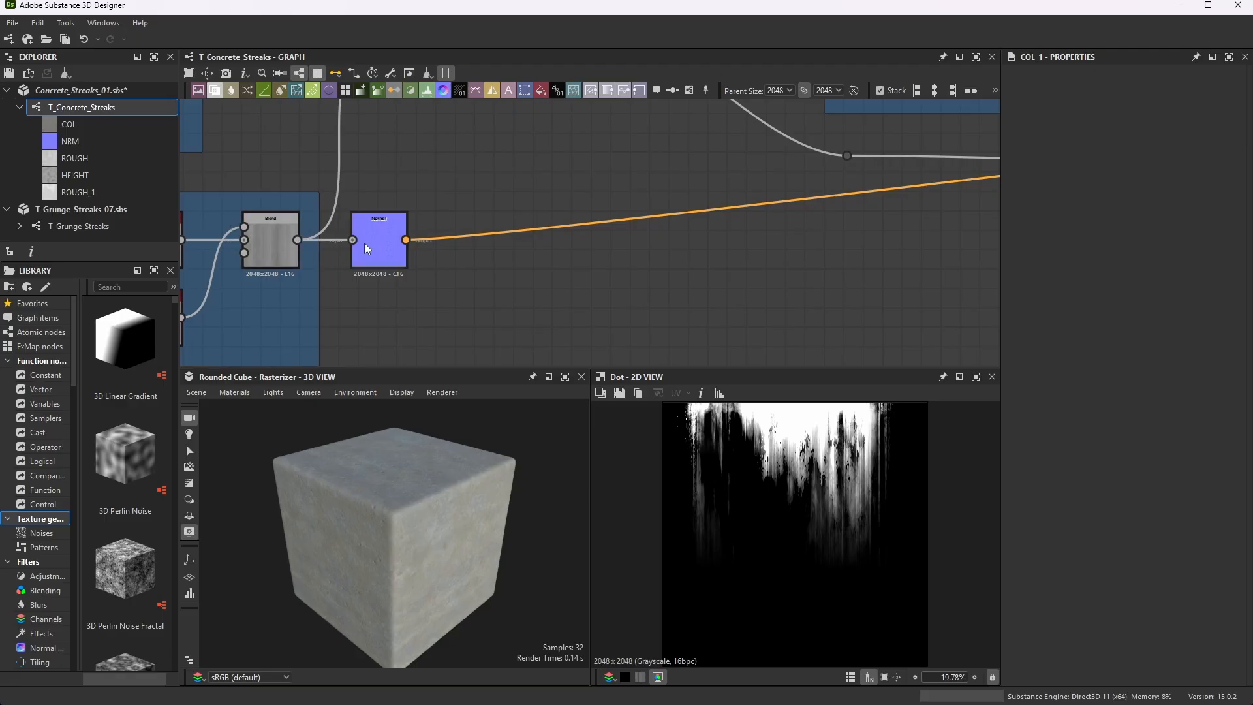
pyautogui.scroll(-5, 542, 235)
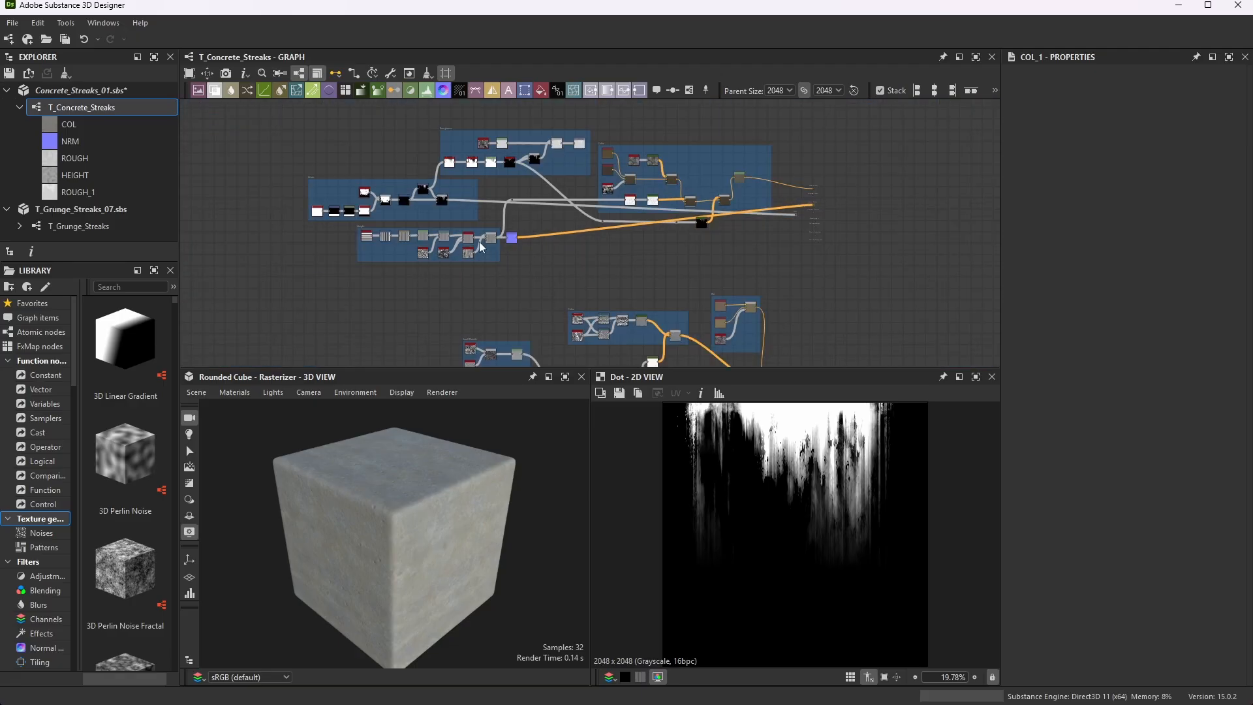
pyautogui.scroll(5, 375, 234)
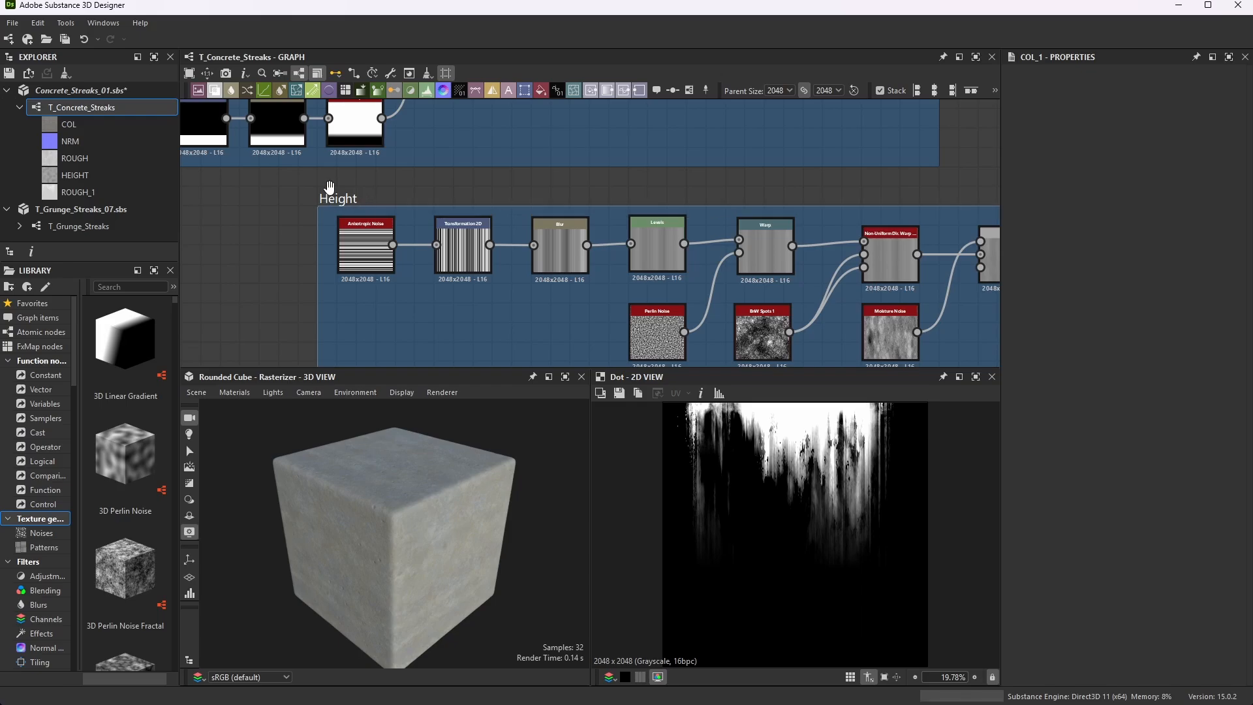
pyautogui.scroll(6, 591, 207)
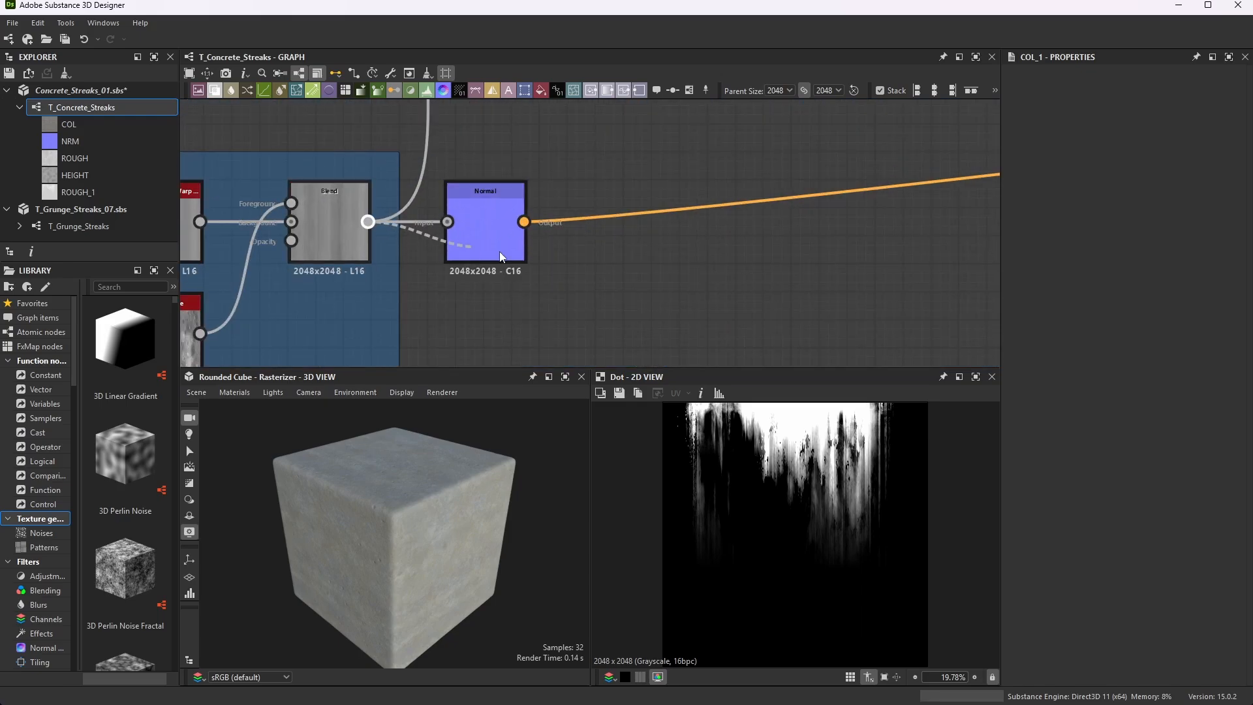
pyautogui.moveTo(499, 252); pyautogui.dragTo(560, 267)
pyautogui.click(664, 294)
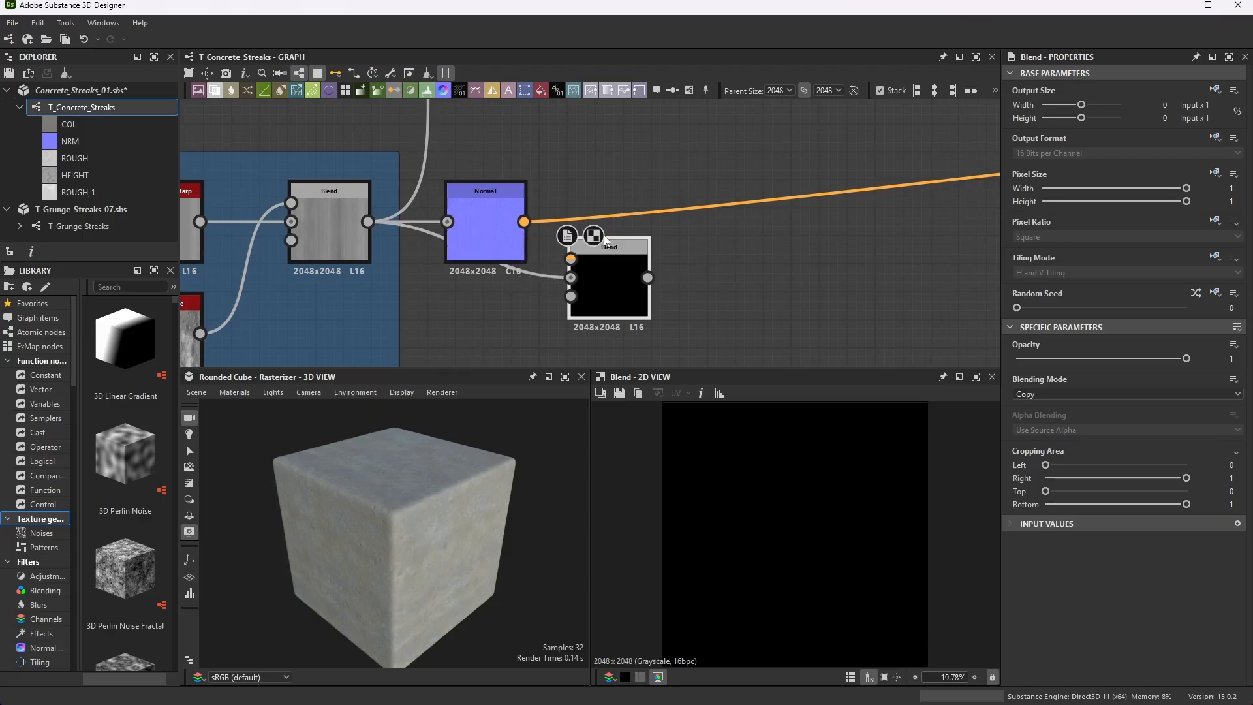
pyautogui.press('Delete')
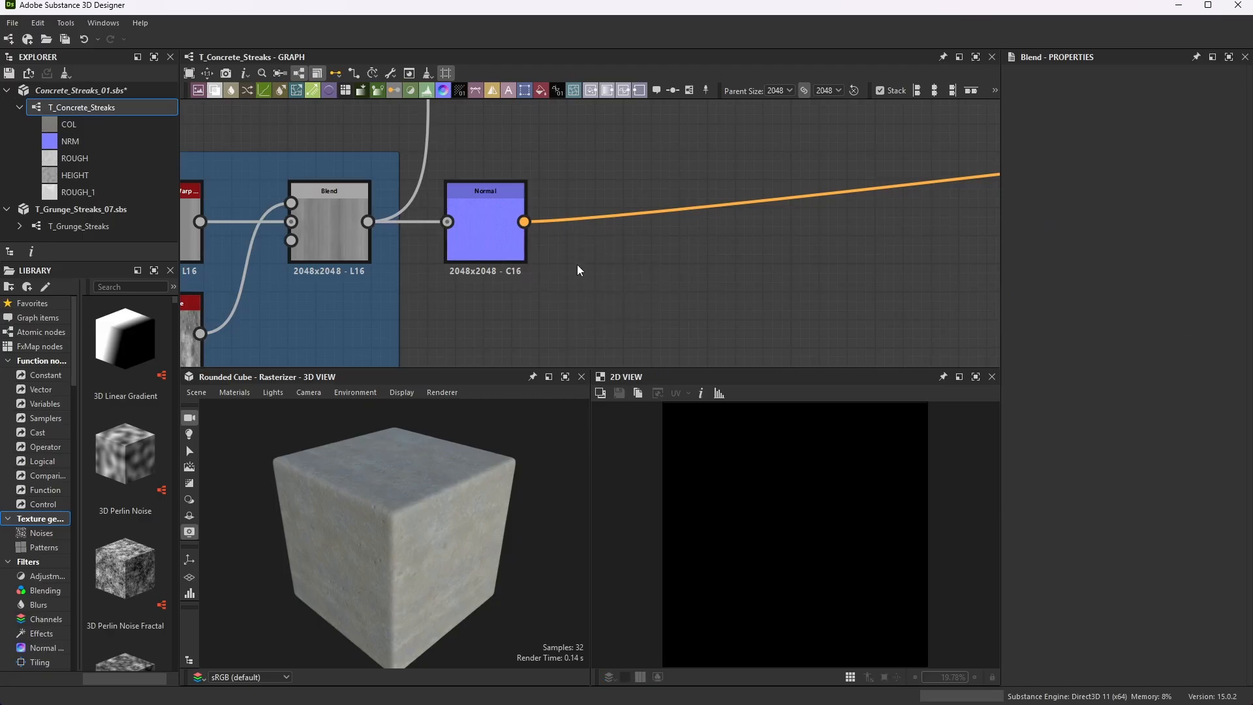
# - Connect the final Blend node of the streaks' Height frame to the Streaks_Height dot node
pyautogui.scroll(-6, 512, 272)
pyautogui.scroll(2, 535, 190)
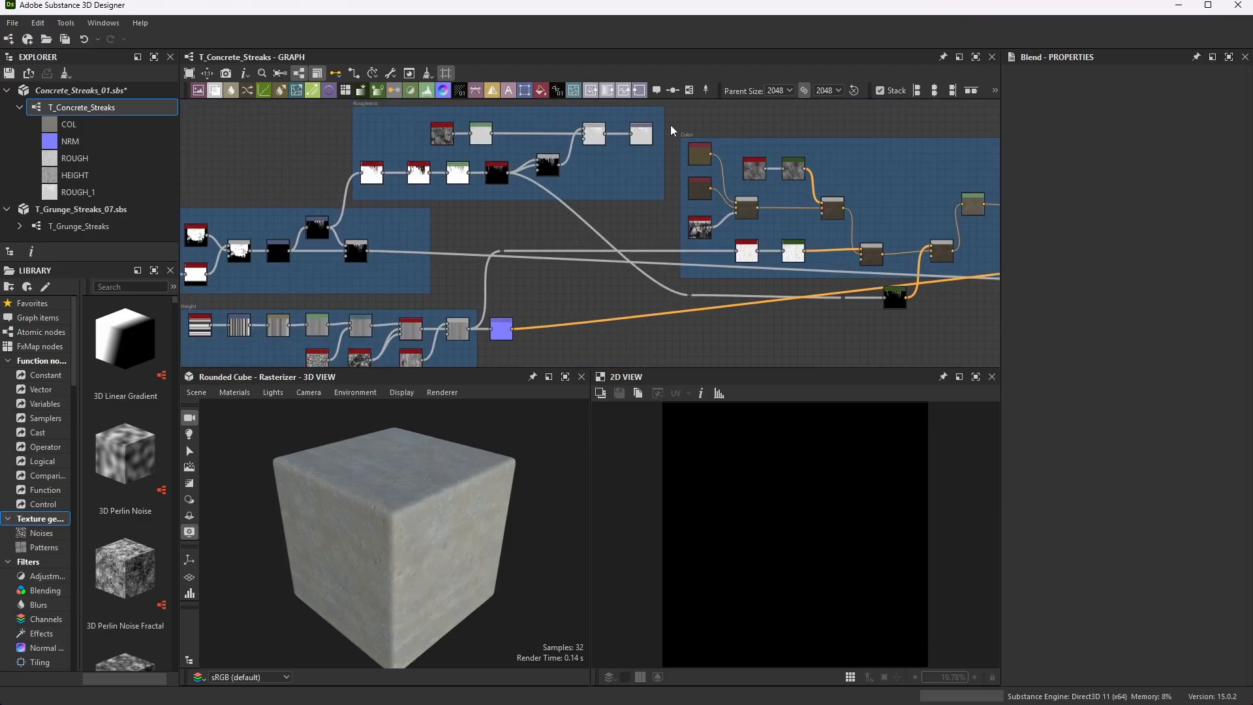
pyautogui.scroll(-2, 550, 223)
pyautogui.scroll(3, 551, 284)
pyautogui.scroll(-2, 505, 229)
pyautogui.scroll(1, 369, 188)
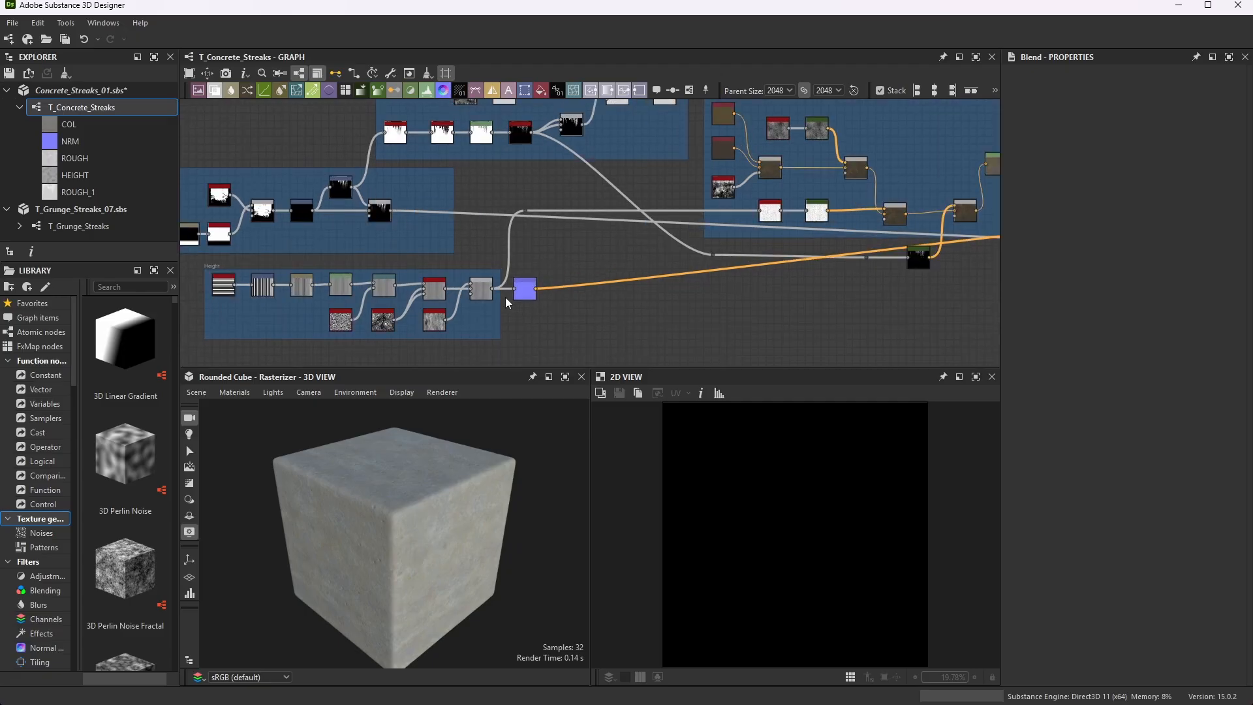
pyautogui.moveTo(531, 295)
pyautogui.mouseDown()
pyautogui.moveTo(916, 222)
pyautogui.moveTo(726, 250)
pyautogui.moveTo(776, 230)
pyautogui.mouseUp()
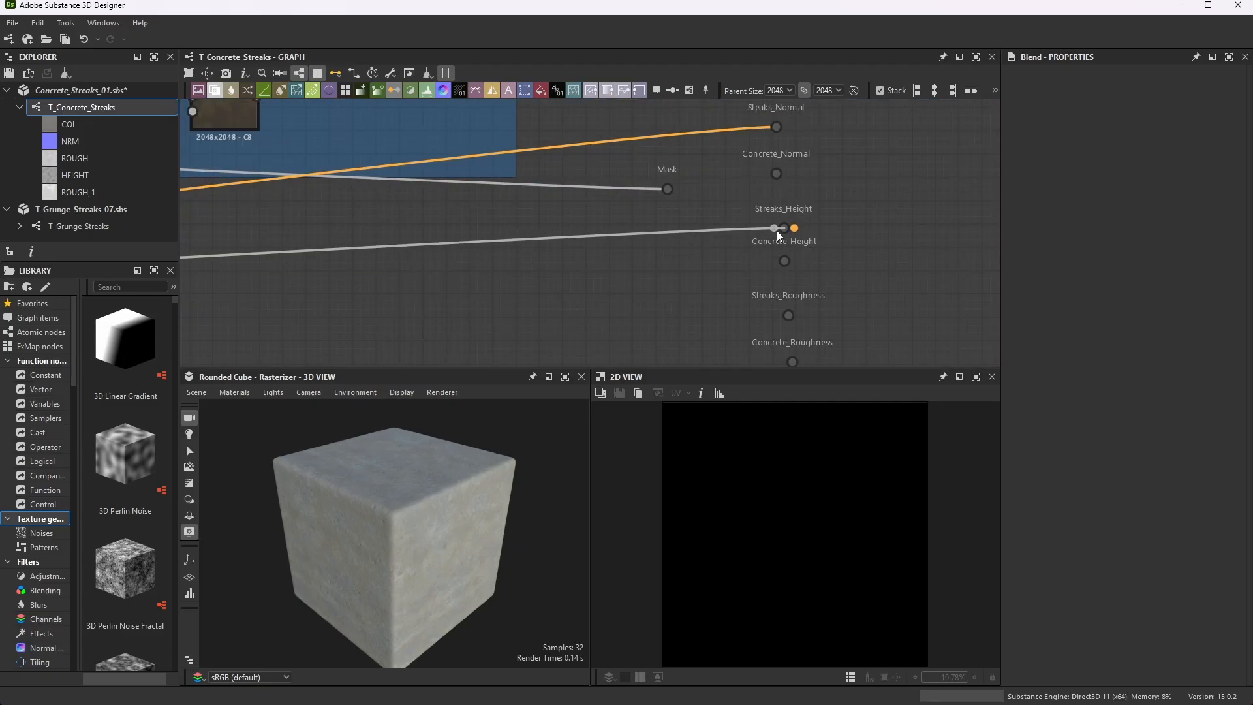
# - Delete the Roughness output node at the end of the streaks' Roughness frame
pyautogui.scroll(-5, 815, 236)
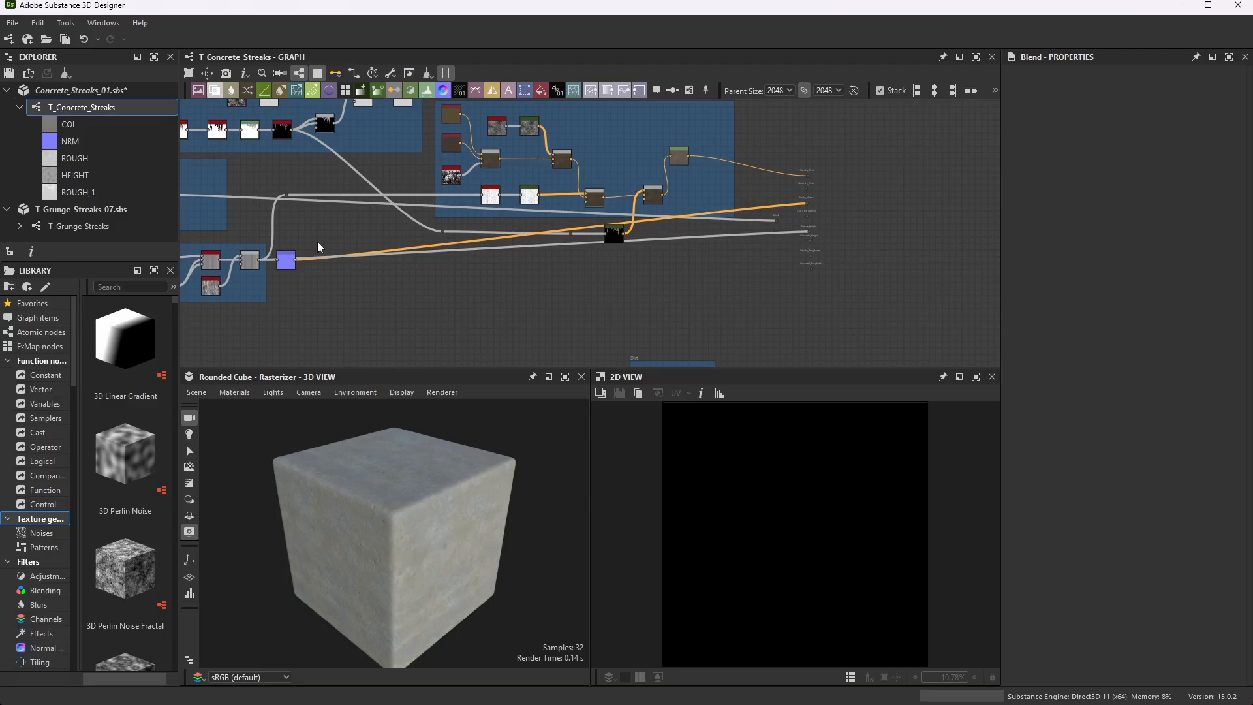
pyautogui.scroll(4, 483, 221)
pyautogui.scroll(-2, 424, 163)
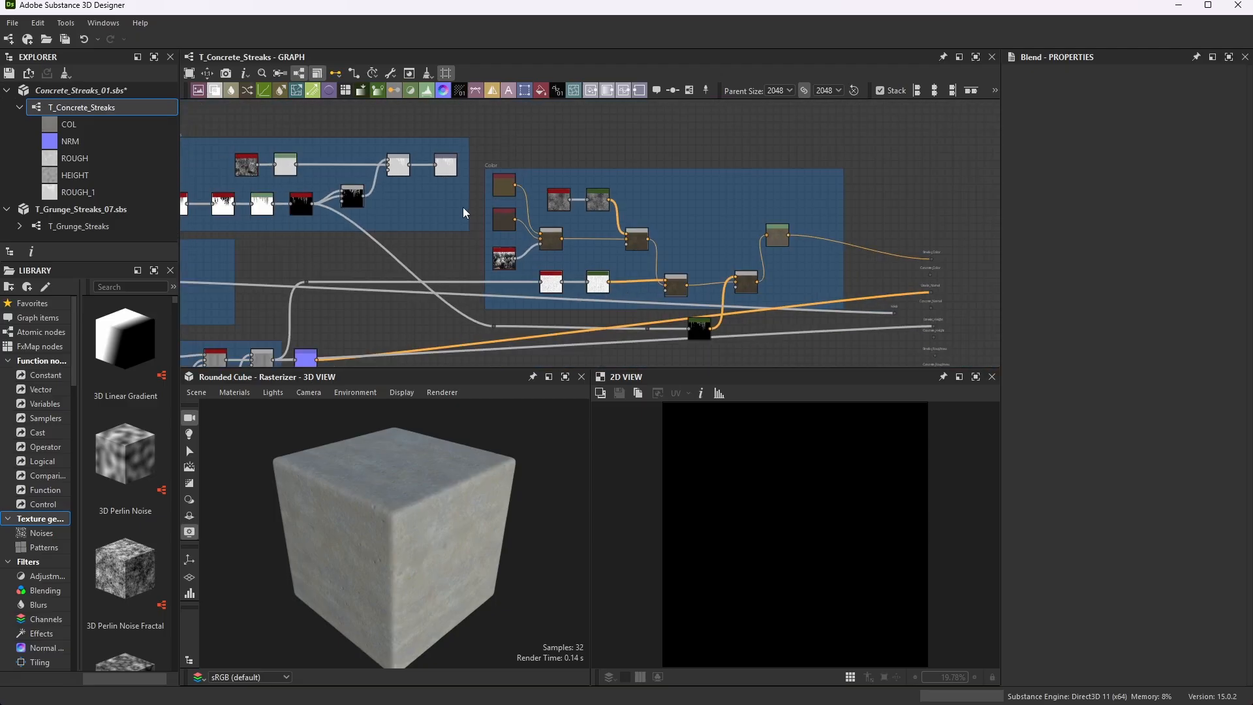
pyautogui.scroll(6, 409, 186)
pyautogui.scroll(-4, 596, 225)
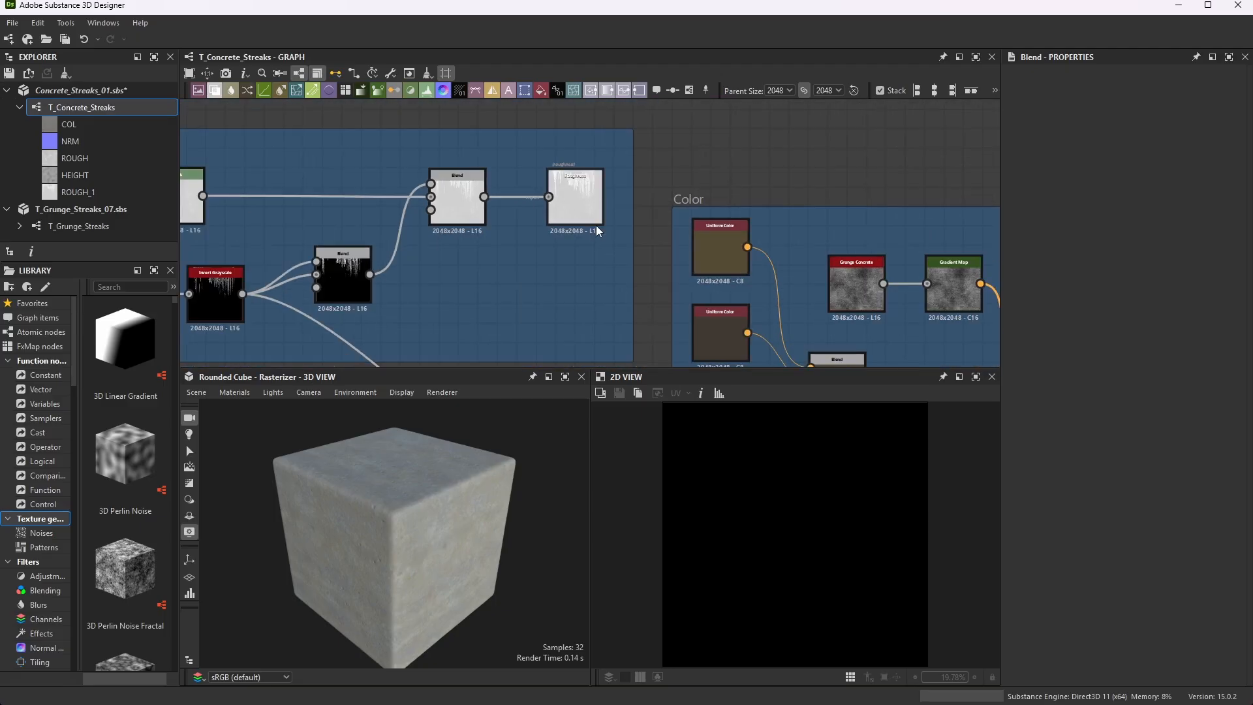
pyautogui.scroll(3, 237, 171)
pyautogui.scroll(1, 254, 168)
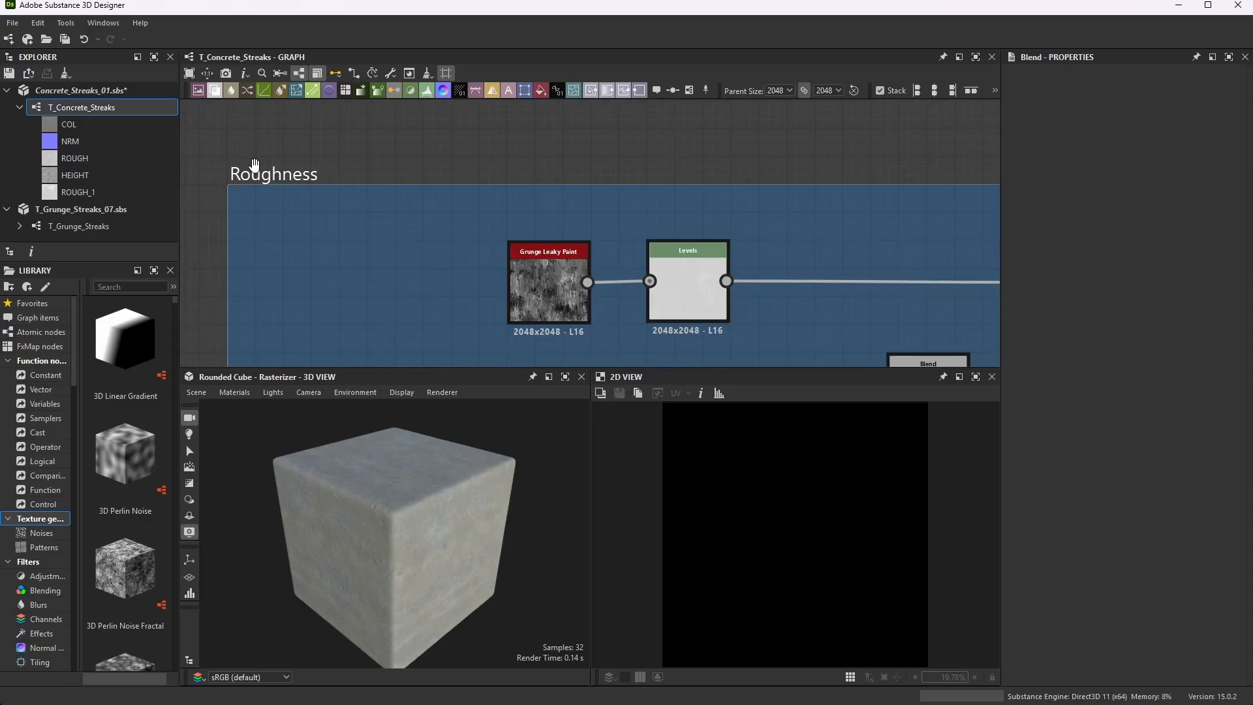
pyautogui.scroll(-4, 266, 161)
pyautogui.scroll(-4, 527, 197)
pyautogui.scroll(4, 622, 201)
pyautogui.scroll(5, 623, 201)
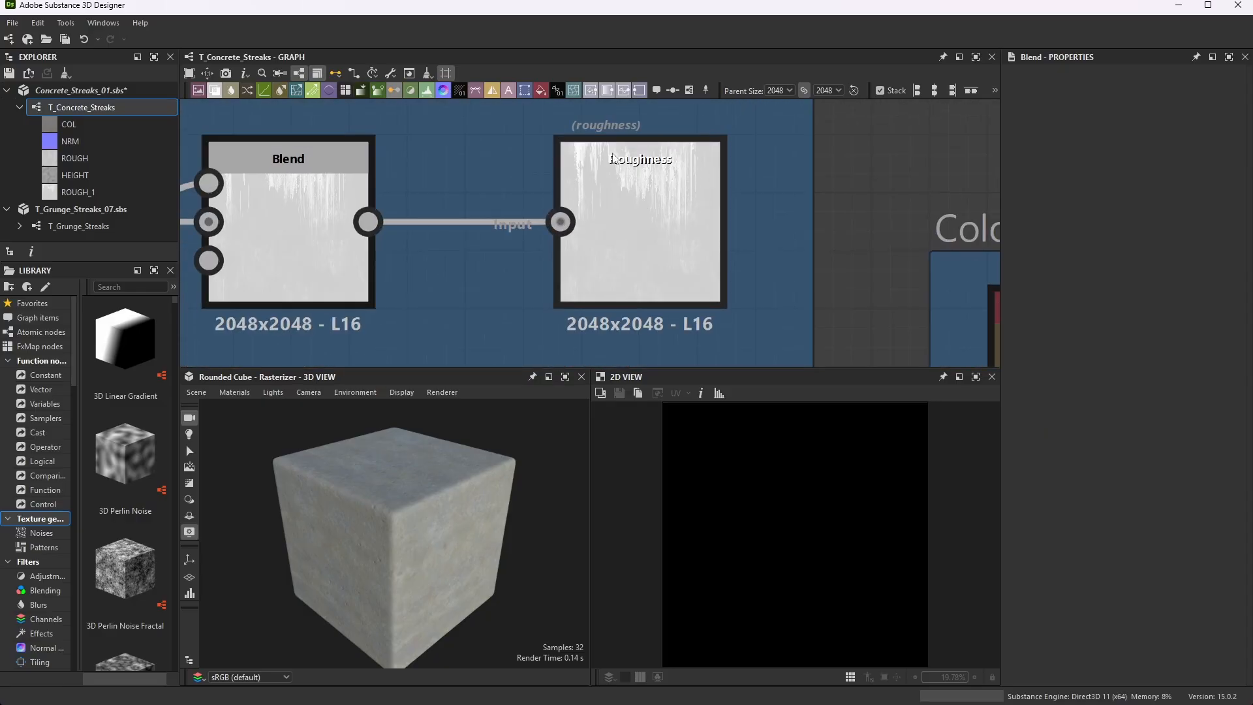
pyautogui.click(672, 175)
pyautogui.press('Delete')
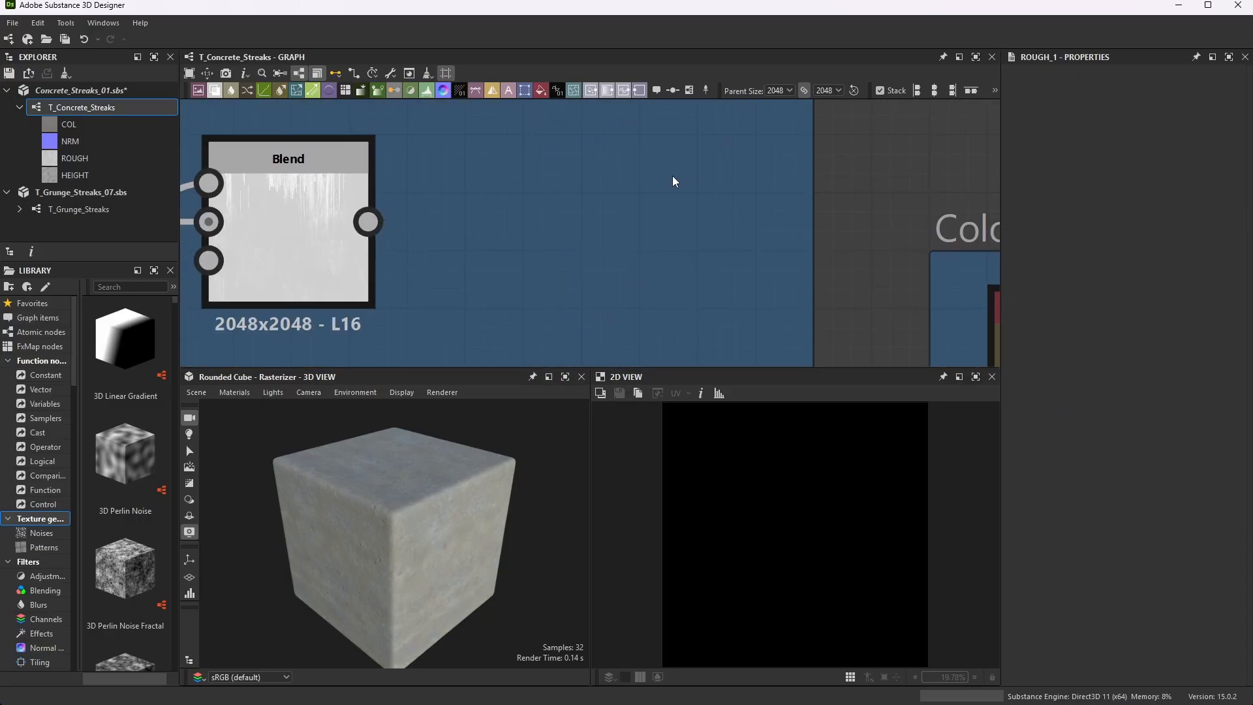
# - Connect the final Blend node of the streaks' Roughness frame to the Streaks_Roughness dot node
pyautogui.moveTo(368, 222)
pyautogui.mouseDown()
pyautogui.moveTo(1107, 393)
pyautogui.moveTo(534, 205)
pyautogui.moveTo(743, 297)
pyautogui.moveTo(755, 329)
pyautogui.moveTo(793, 351)
pyautogui.mouseUp()
pyautogui.scroll(-5, 535, 205)
pyautogui.scroll(5, 733, 299)
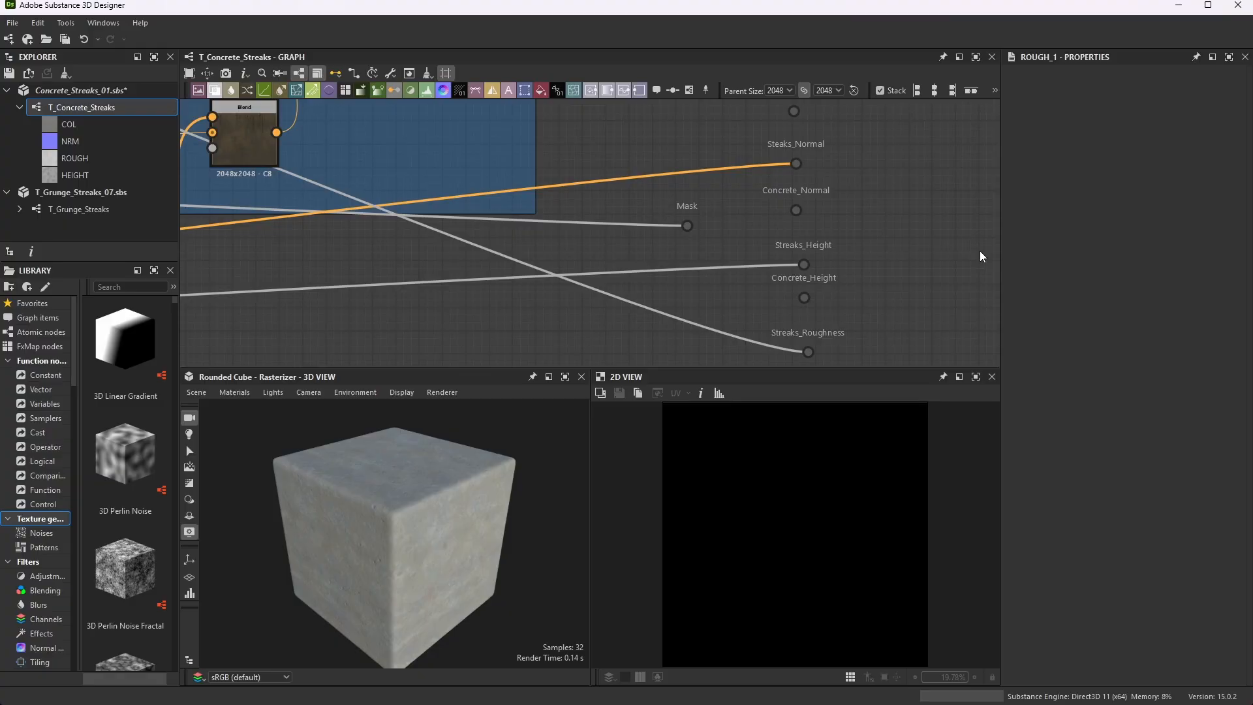
# - Move all the streaks, concrete and Mask dot nodes together to a spot lower down, between the streaks and concrete networks
pyautogui.scroll(-6, 765, 136)
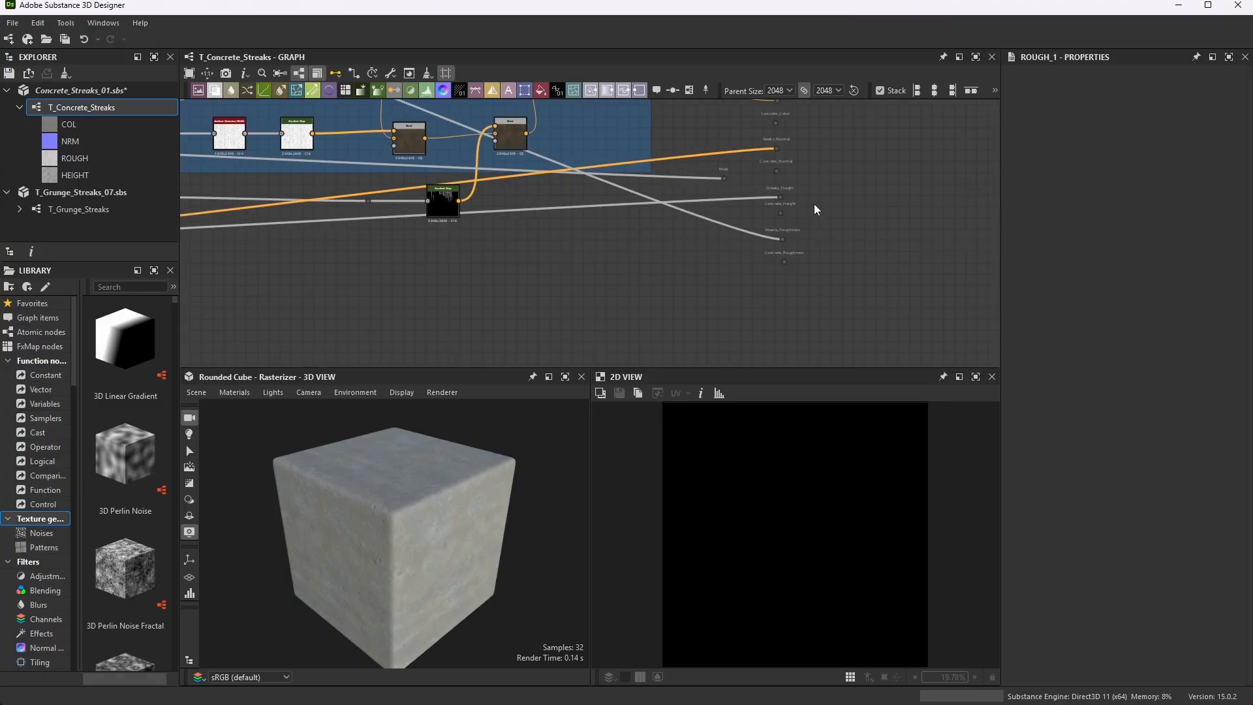
pyautogui.scroll(-2, 844, 215)
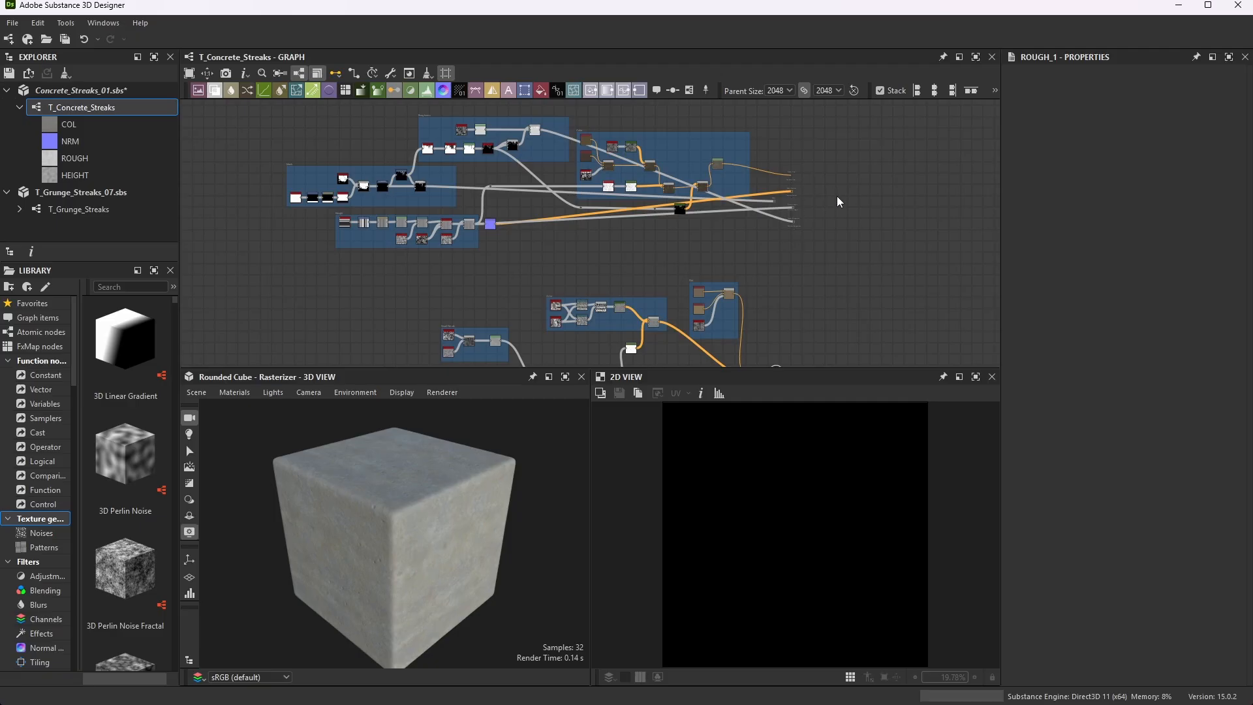
pyautogui.scroll(3, 816, 199)
pyautogui.moveTo(844, 120); pyautogui.dragTo(717, 299)
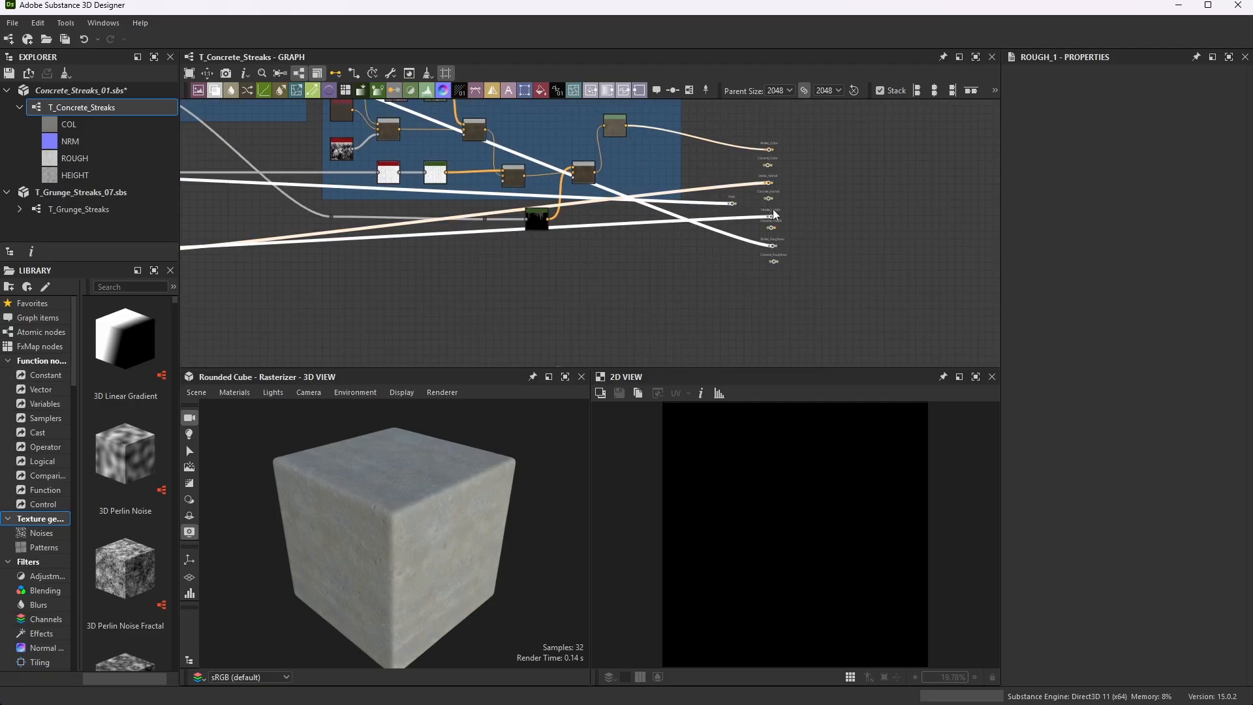
pyautogui.moveTo(774, 214); pyautogui.dragTo(822, 305)
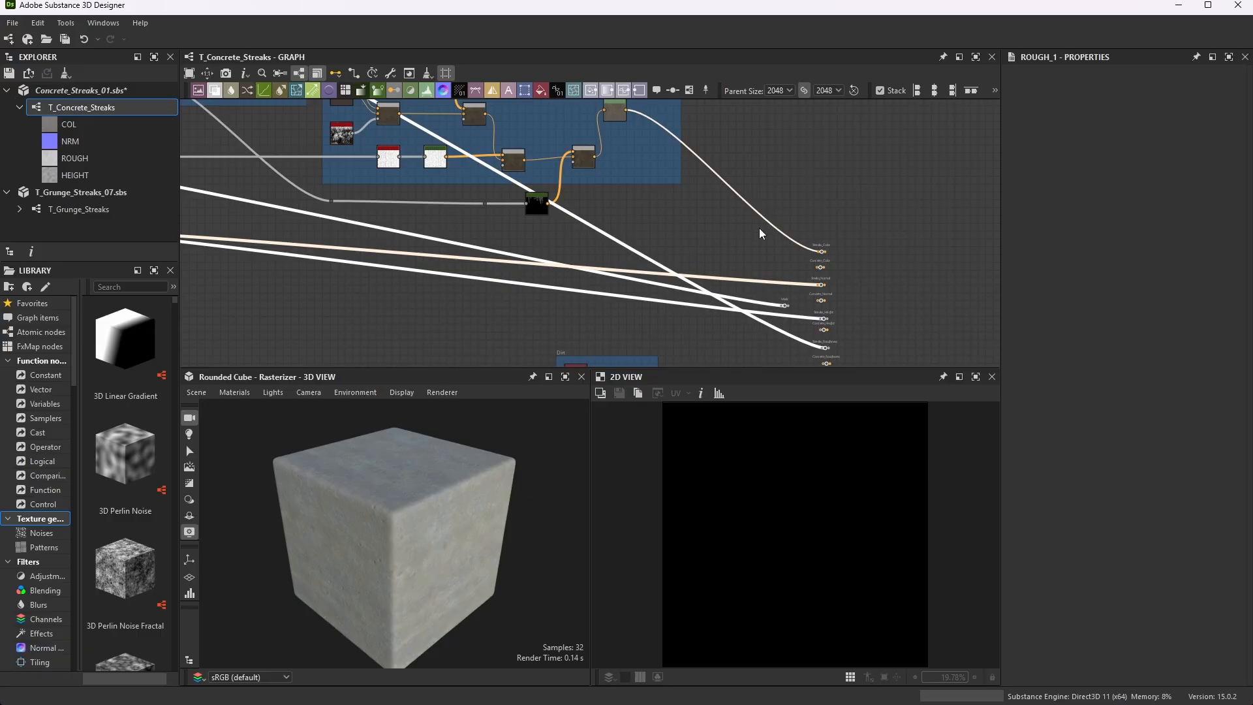
pyautogui.scroll(-2, 760, 233)
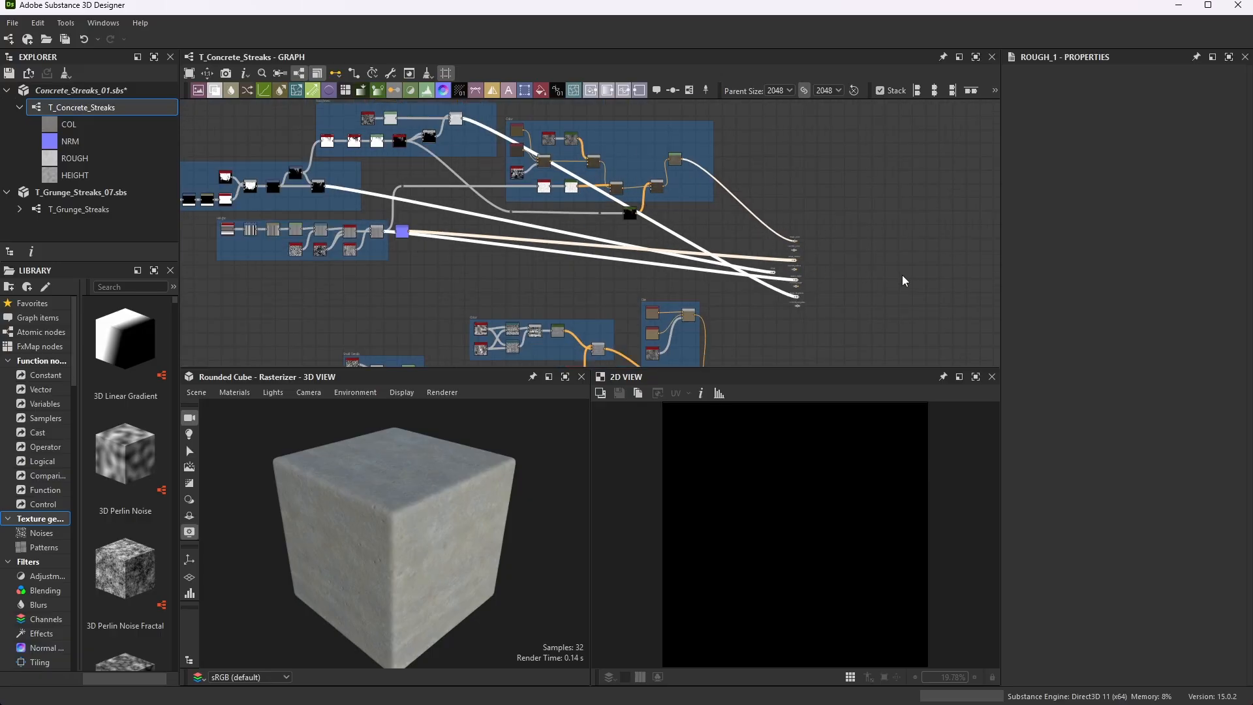
# - Save the Concrete_Streaks_01.sbs package
pyautogui.click(12, 23)
pyautogui.click(46, 101)
pyautogui.press('f')
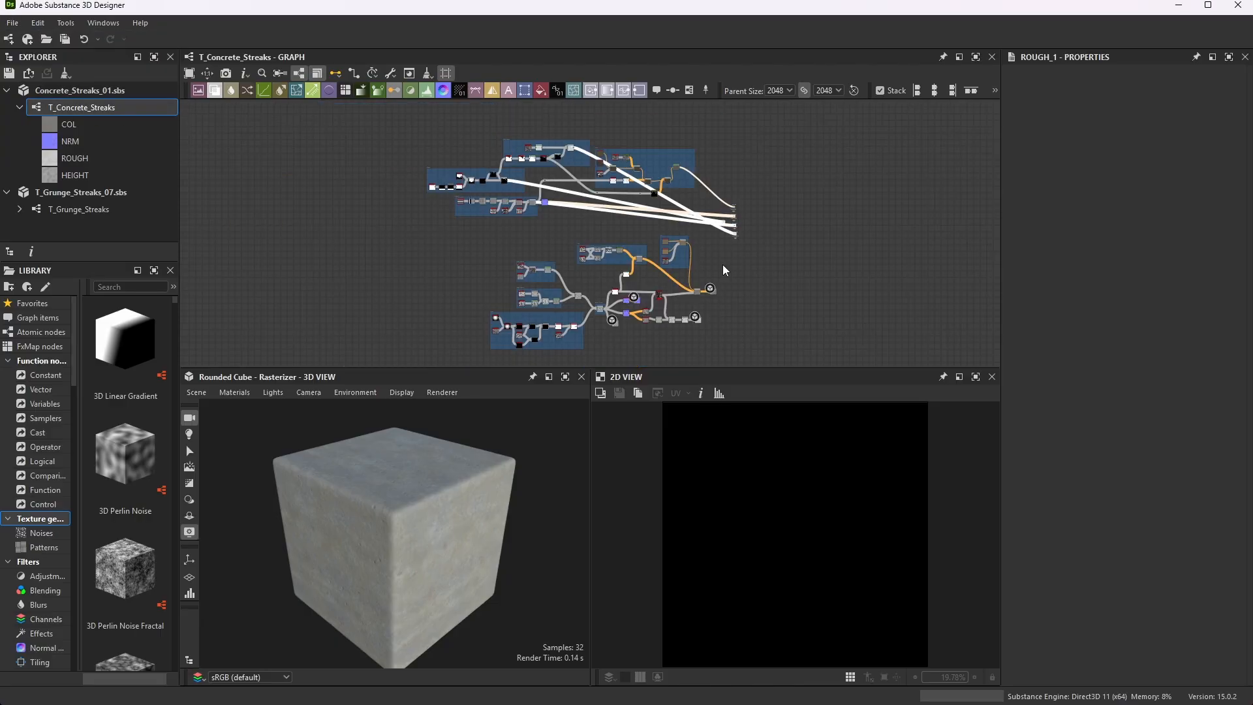
# - Connect the final Blend node of the concrete's colour network to the Concrete_Color dot node
pyautogui.scroll(4, 694, 238)
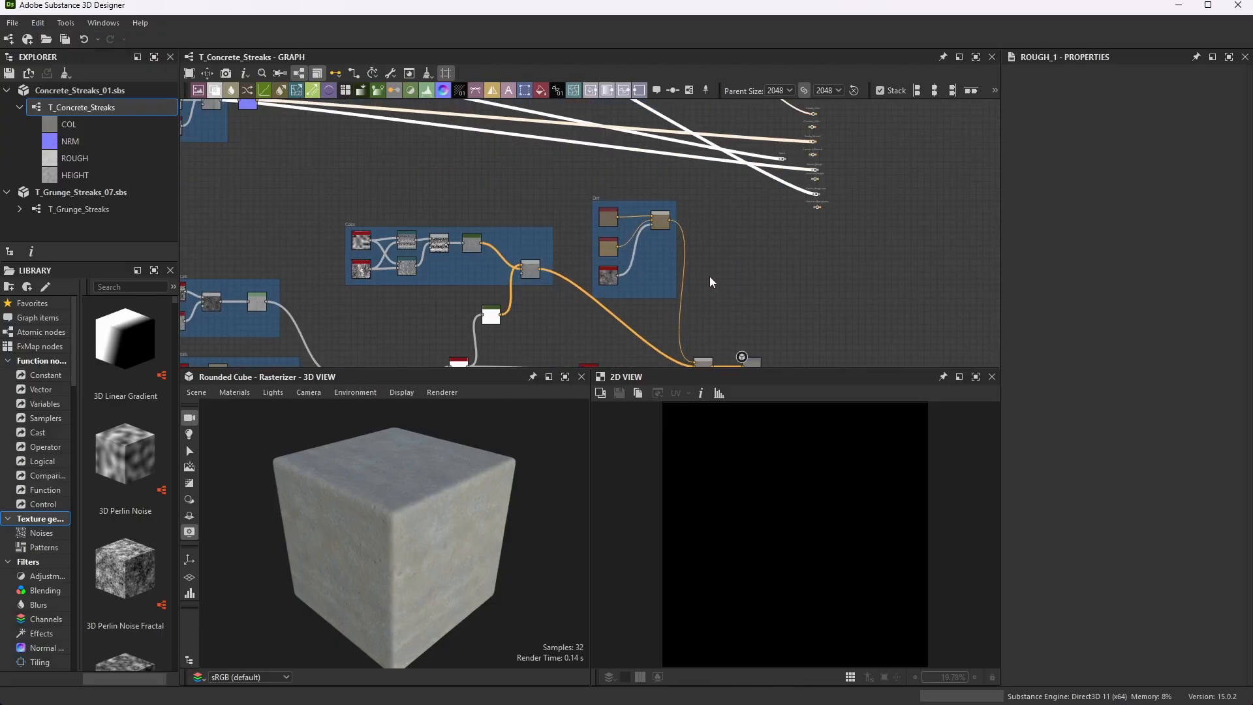
pyautogui.scroll(-3, 745, 310)
pyautogui.scroll(6, 633, 162)
pyautogui.scroll(-2, 600, 228)
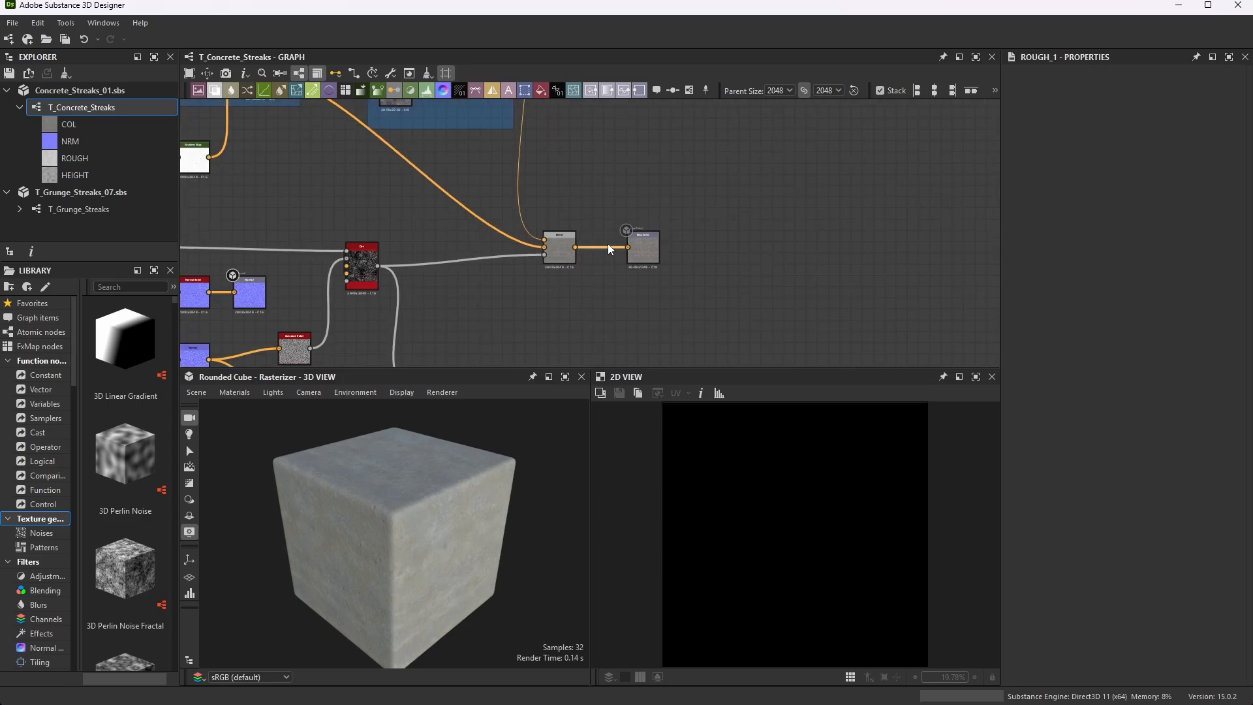
pyautogui.scroll(2, 608, 234)
pyautogui.scroll(2, 550, 253)
pyautogui.scroll(-4, 516, 285)
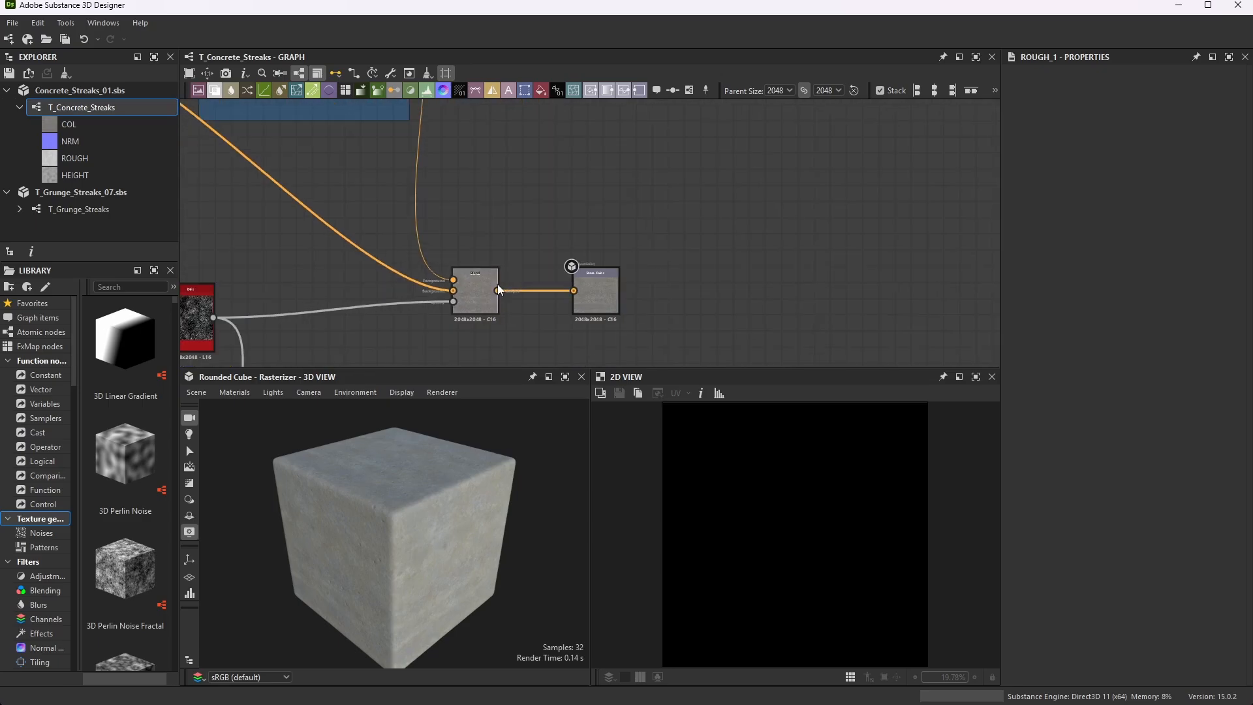
pyautogui.scroll(-5, 561, 249)
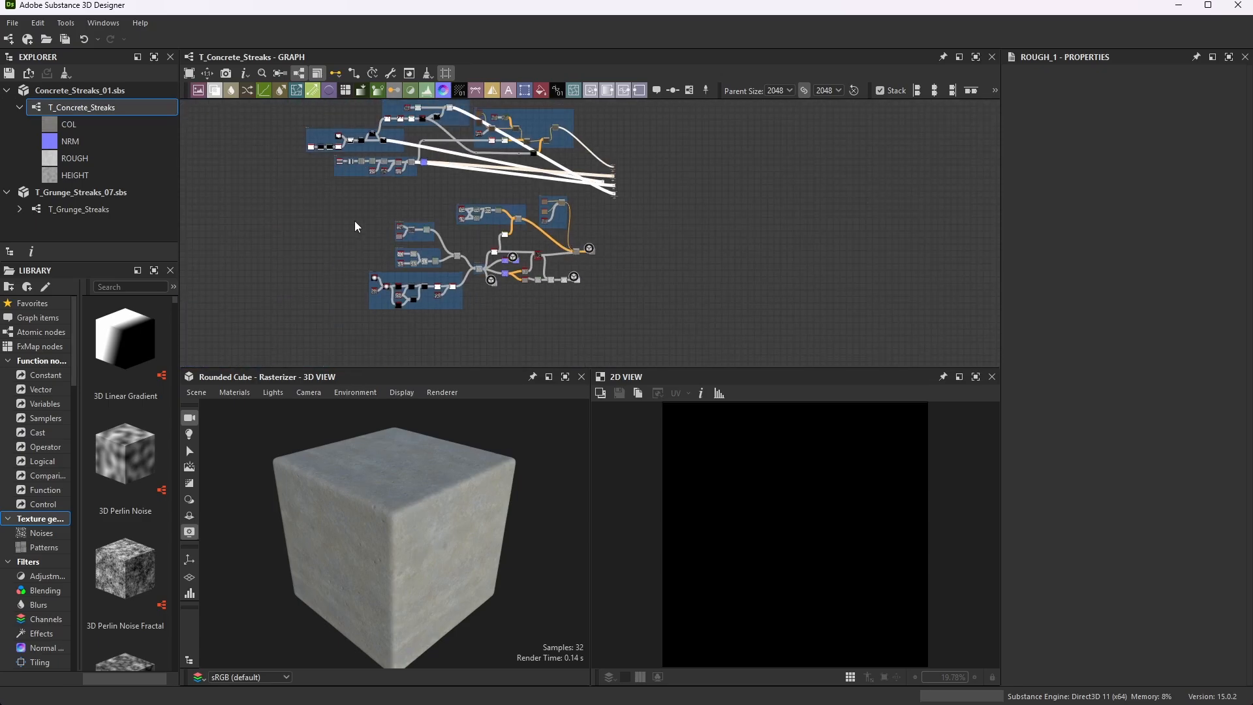
pyautogui.scroll(5, 499, 256)
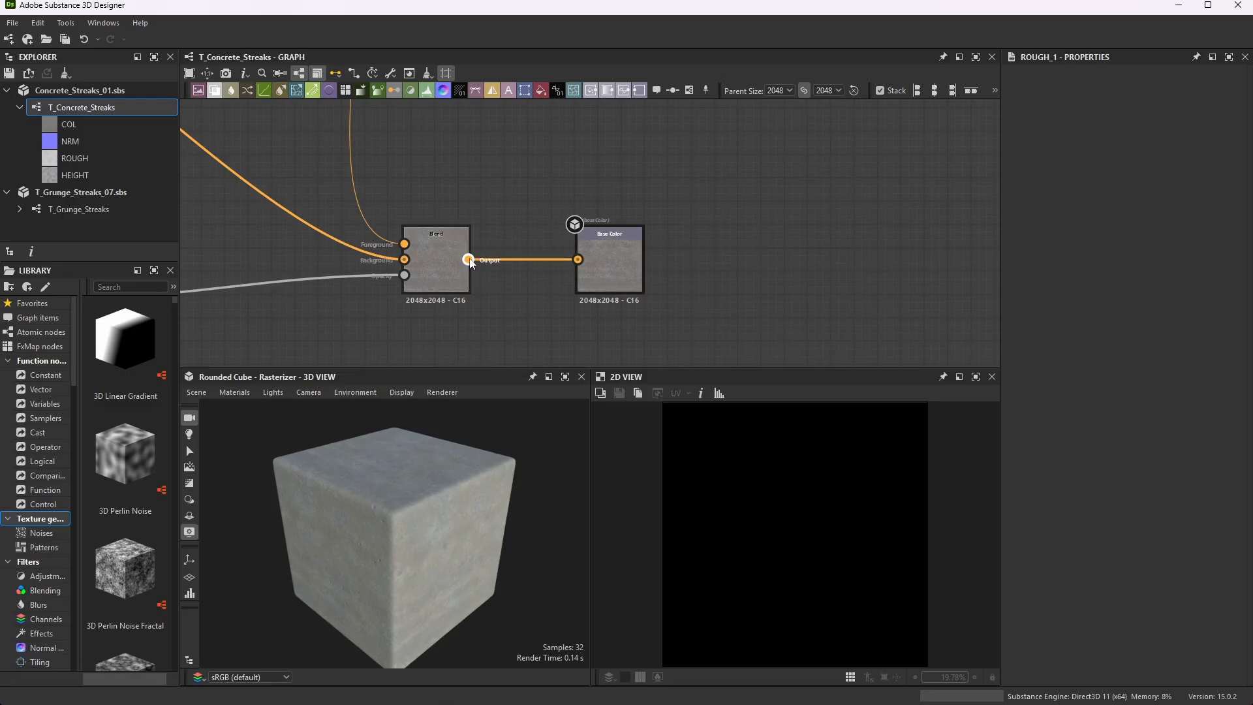
pyautogui.moveTo(468, 259); pyautogui.dragTo(811, 256)
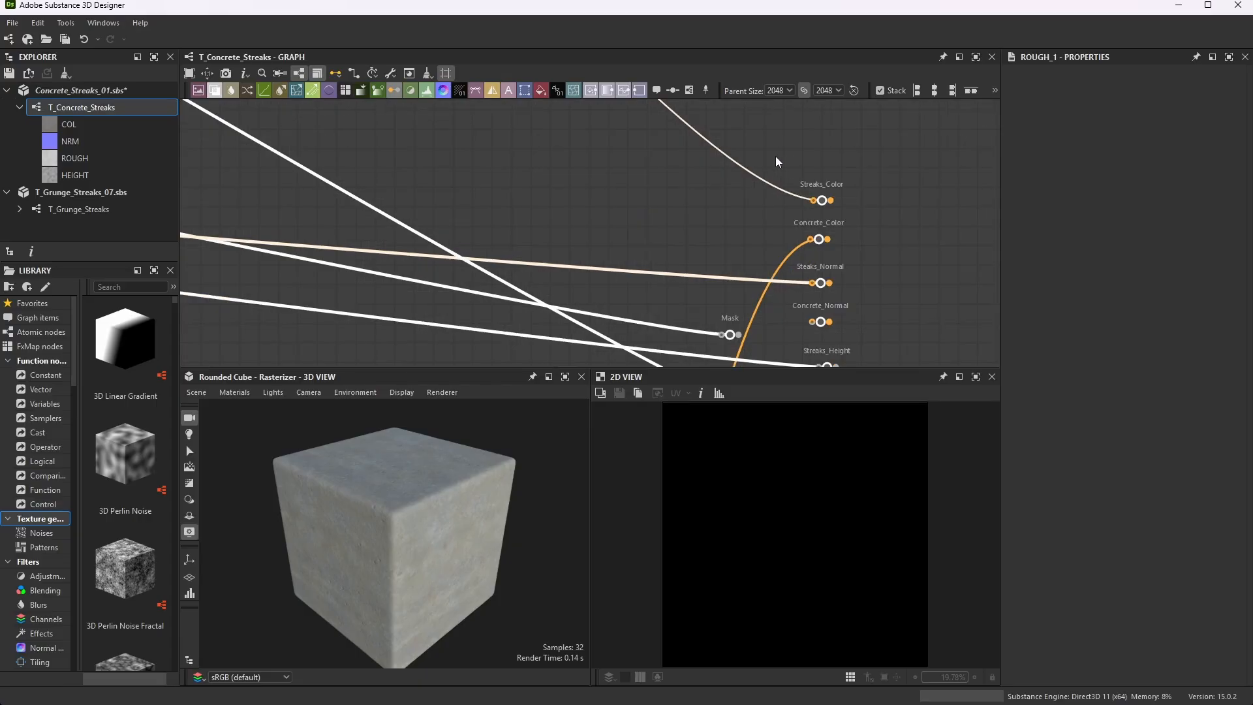
# - Disconnect the Base Color output from the concrete's Blend node and move it beside the column of dot nodes
pyautogui.scroll(-6, 733, 252)
pyautogui.click(734, 241)
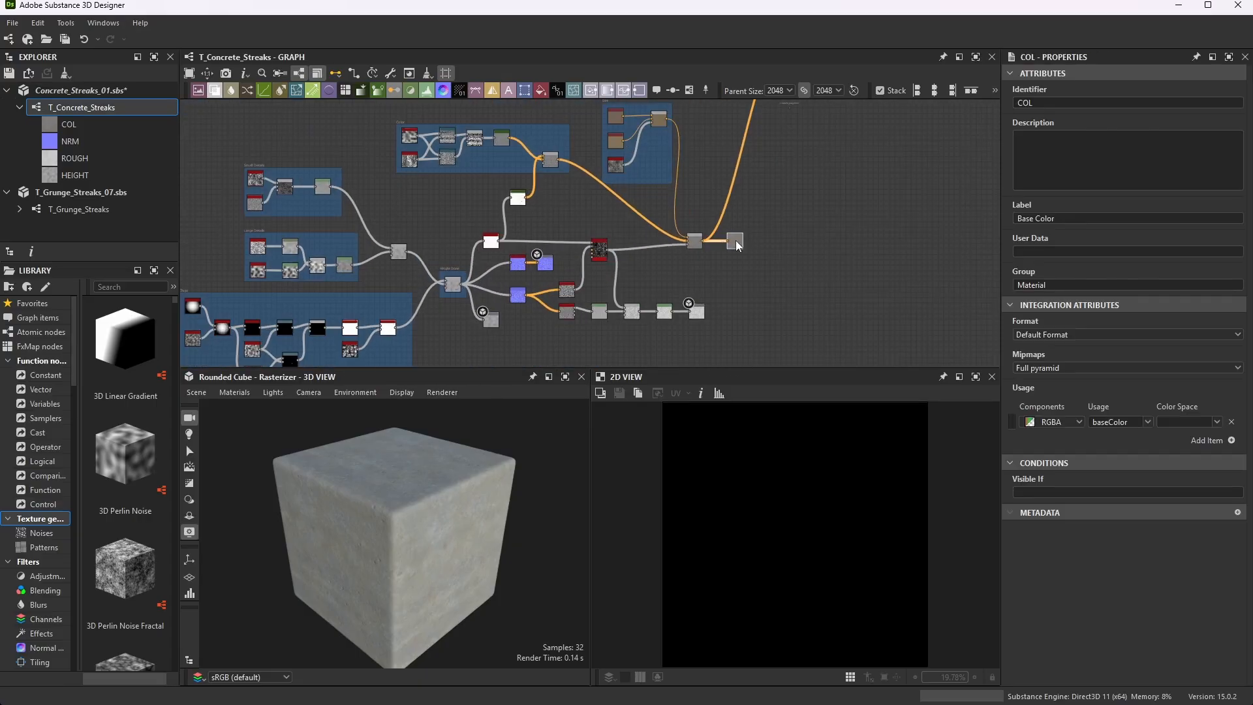
pyautogui.scroll(5, 718, 241)
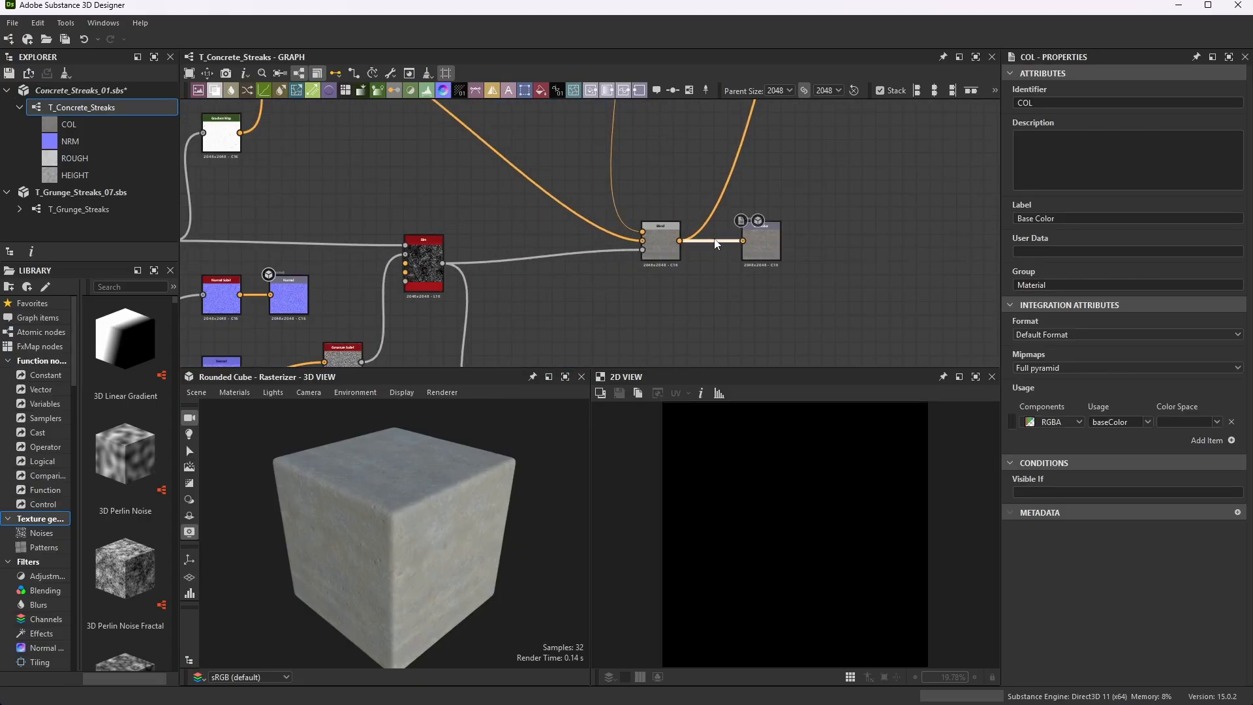
pyautogui.press('Delete')
pyautogui.moveTo(769, 240); pyautogui.dragTo(860, 214)
pyautogui.scroll(-8, 609, 256)
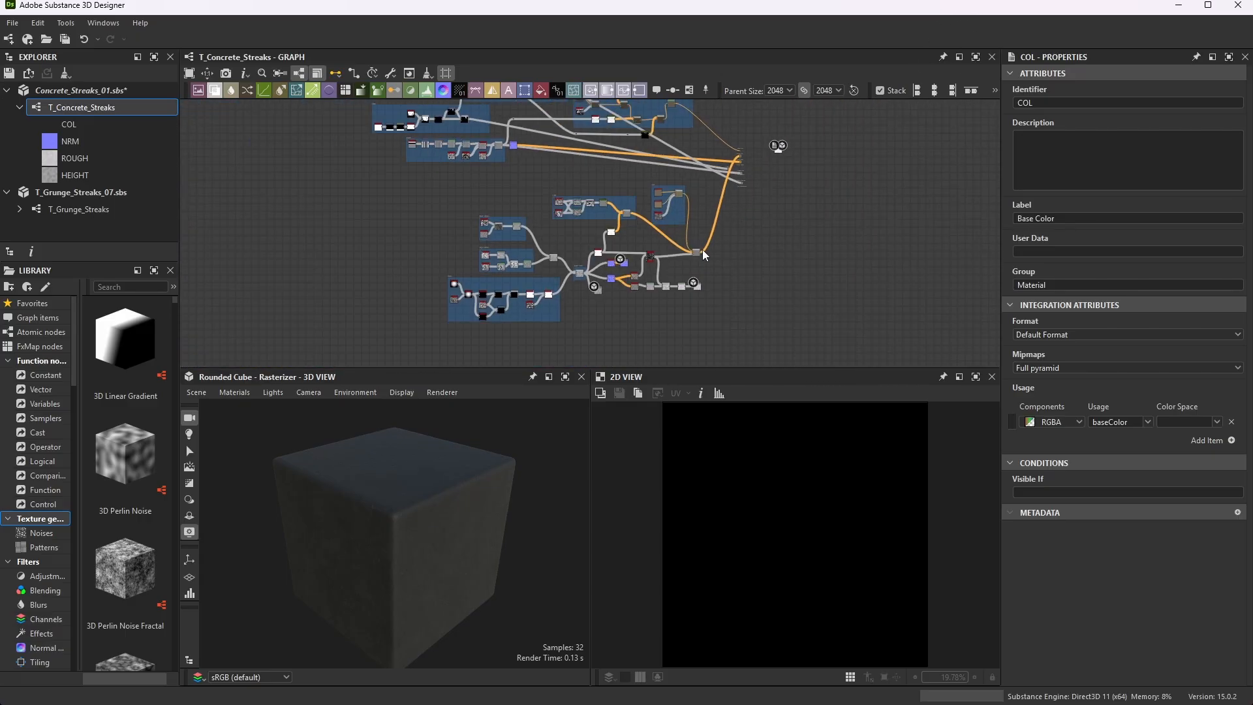
# - Connect the concrete's Normal Sobel node to the Concrete_Normal dot node
pyautogui.scroll(6, 747, 171)
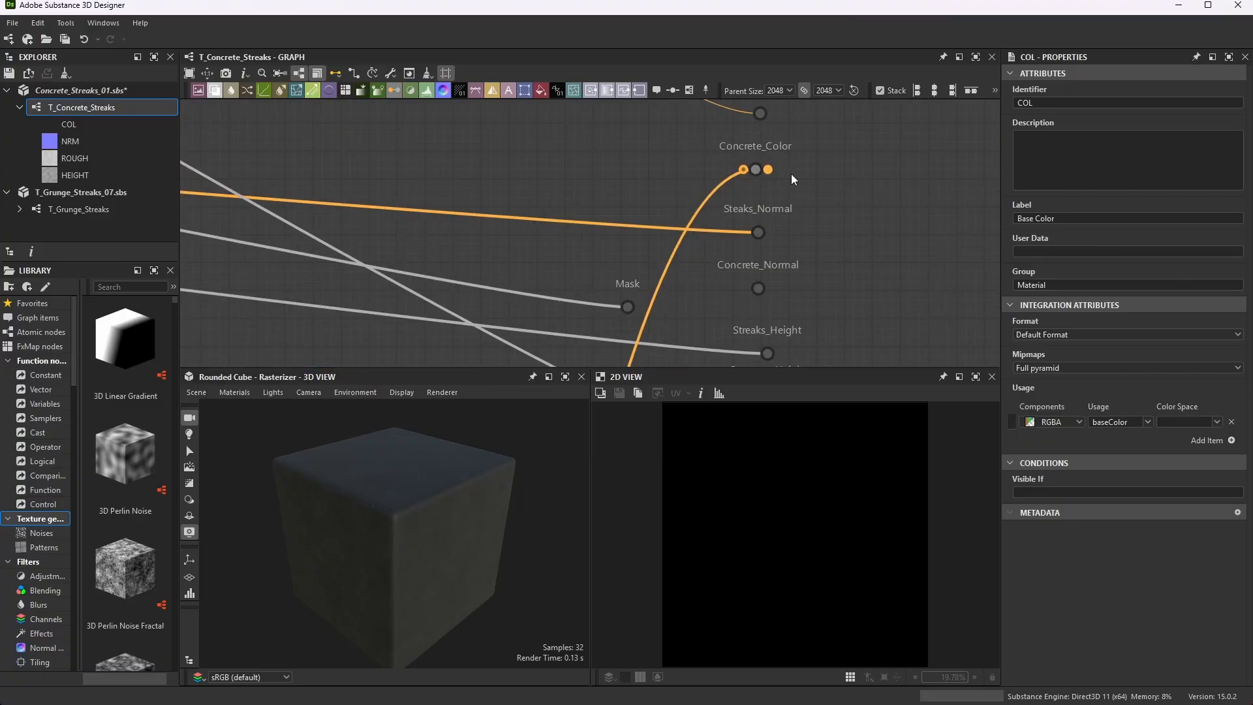
pyautogui.scroll(-8, 760, 197)
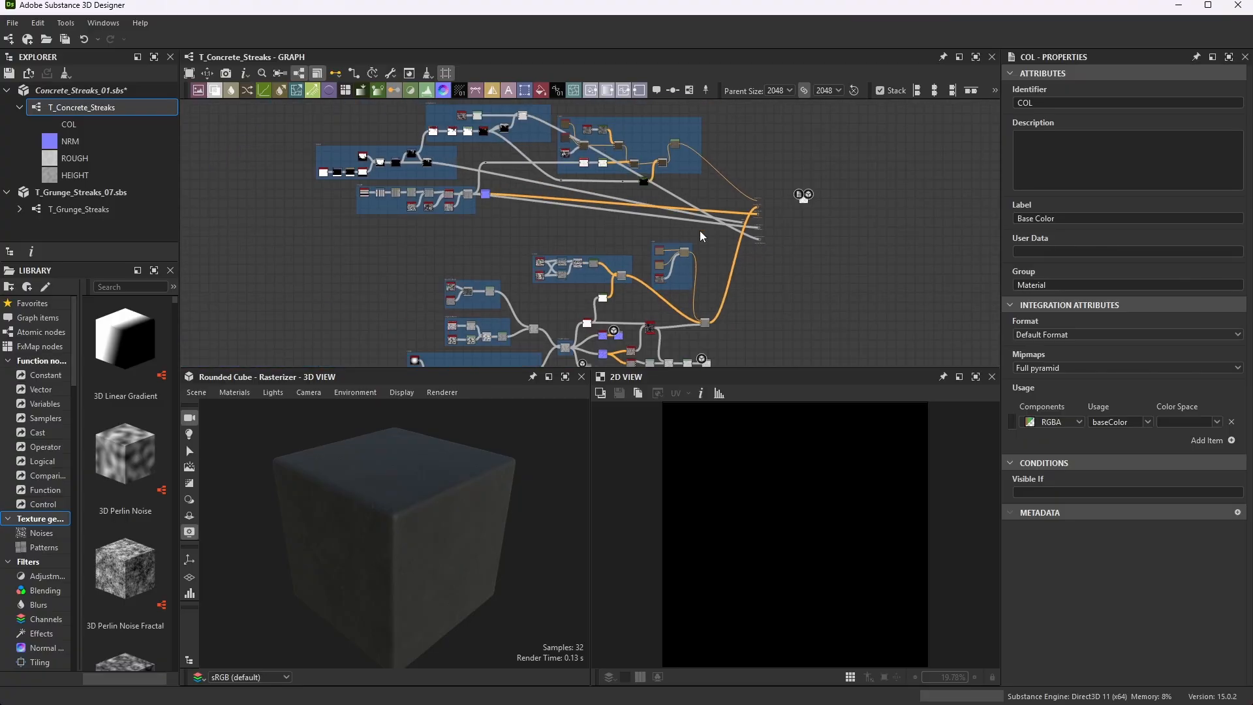
pyautogui.scroll(8, 620, 335)
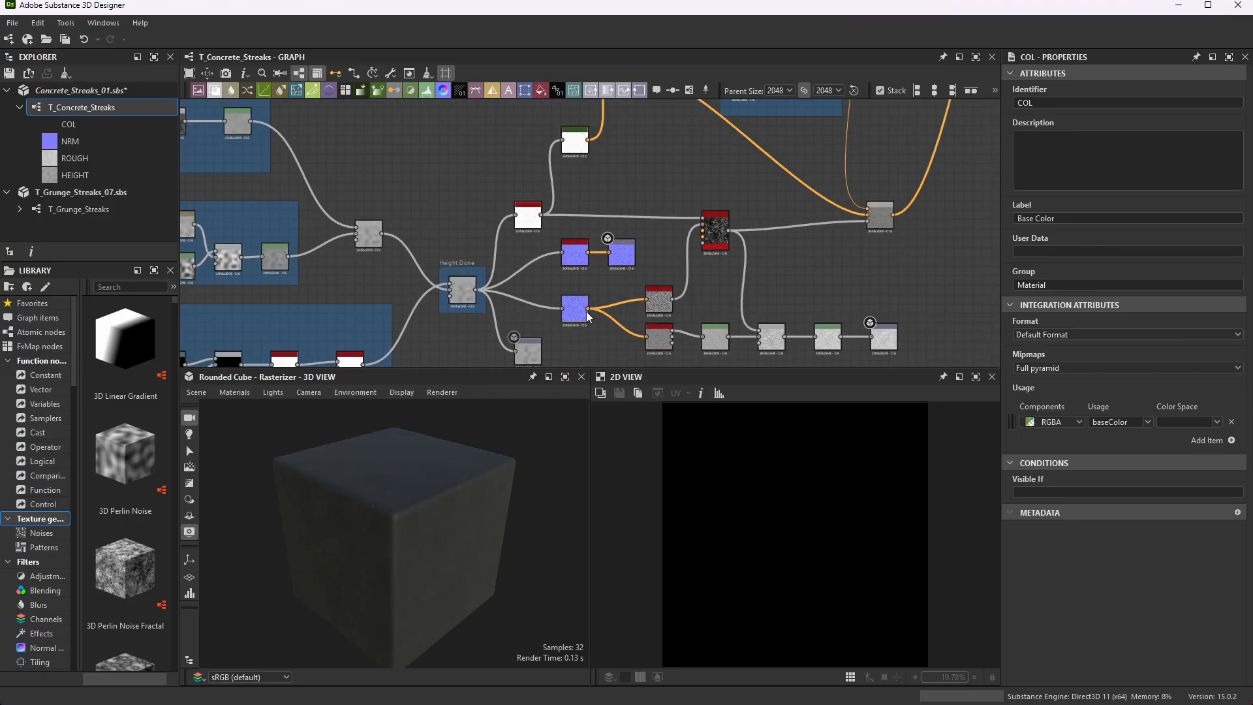
pyautogui.scroll(2, 606, 298)
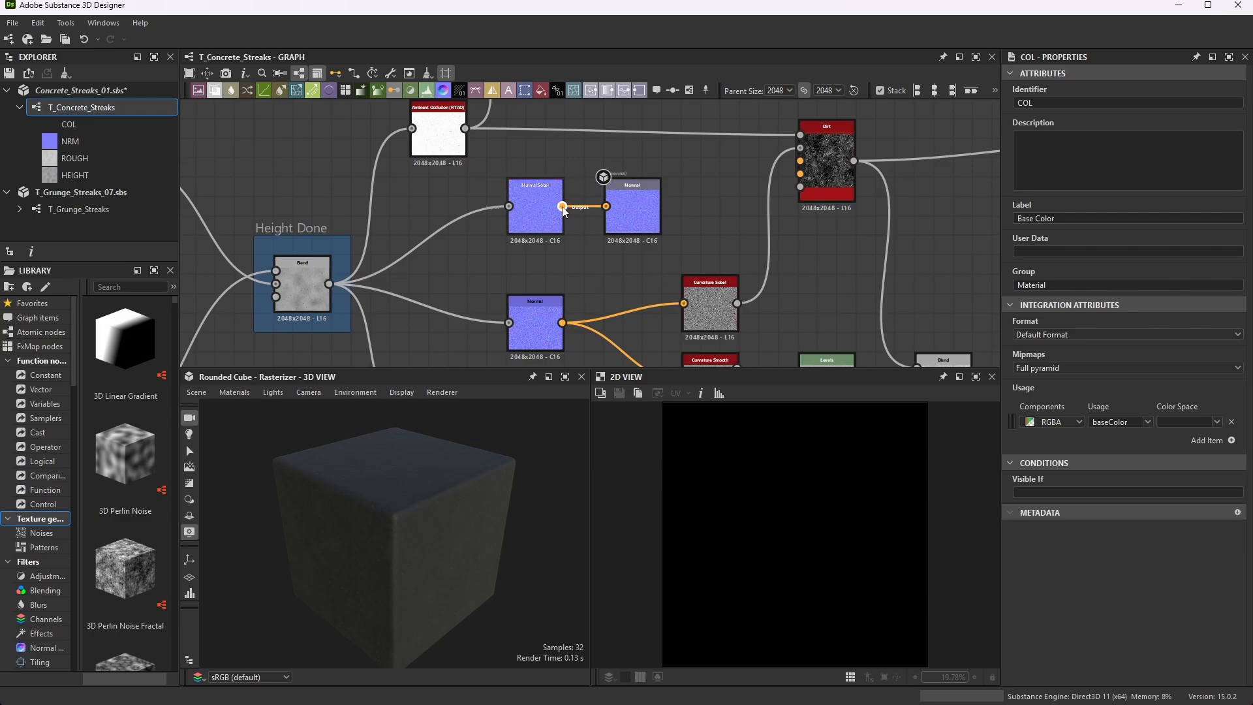
pyautogui.moveTo(562, 207); pyautogui.dragTo(747, 220)
pyautogui.scroll(-7, 750, 255)
pyautogui.scroll(5, 790, 188)
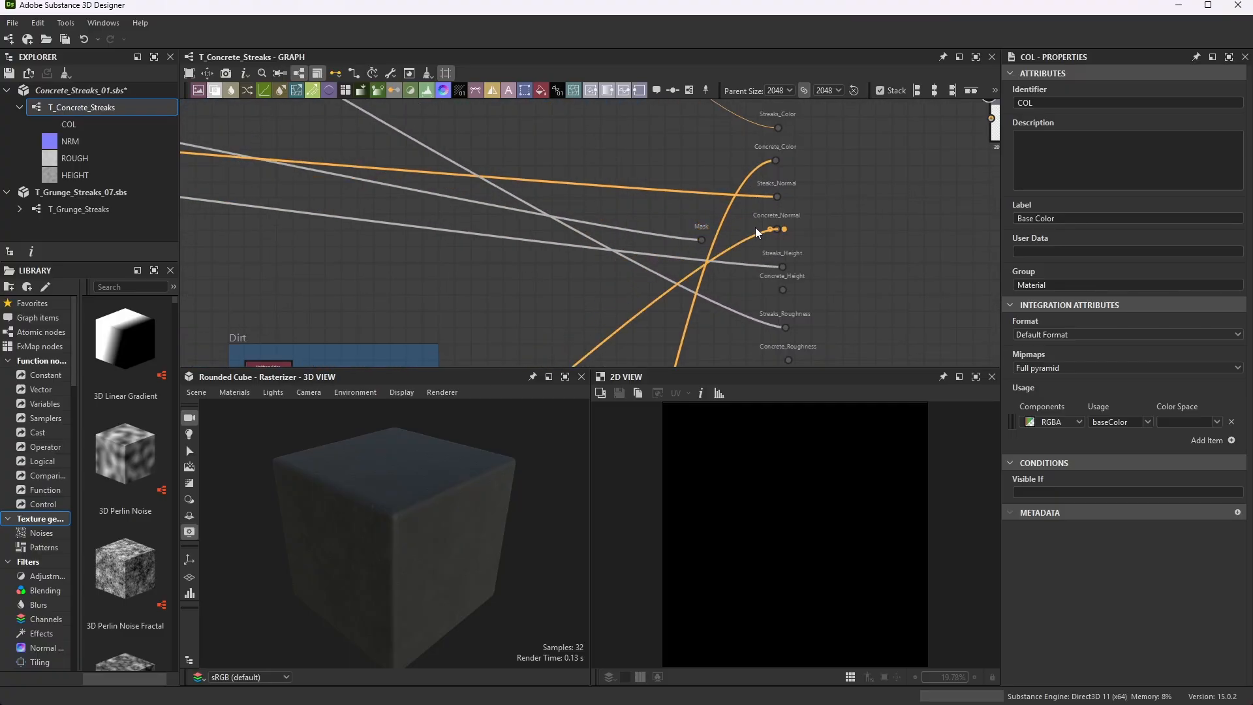
# - Disconnect the Normal output from the concrete's Normal Sobel node and place it below the Base Color output
pyautogui.scroll(-4, 777, 213)
pyautogui.scroll(-2, 777, 213)
pyautogui.moveTo(678, 324); pyautogui.dragTo(654, 216, button='middle')
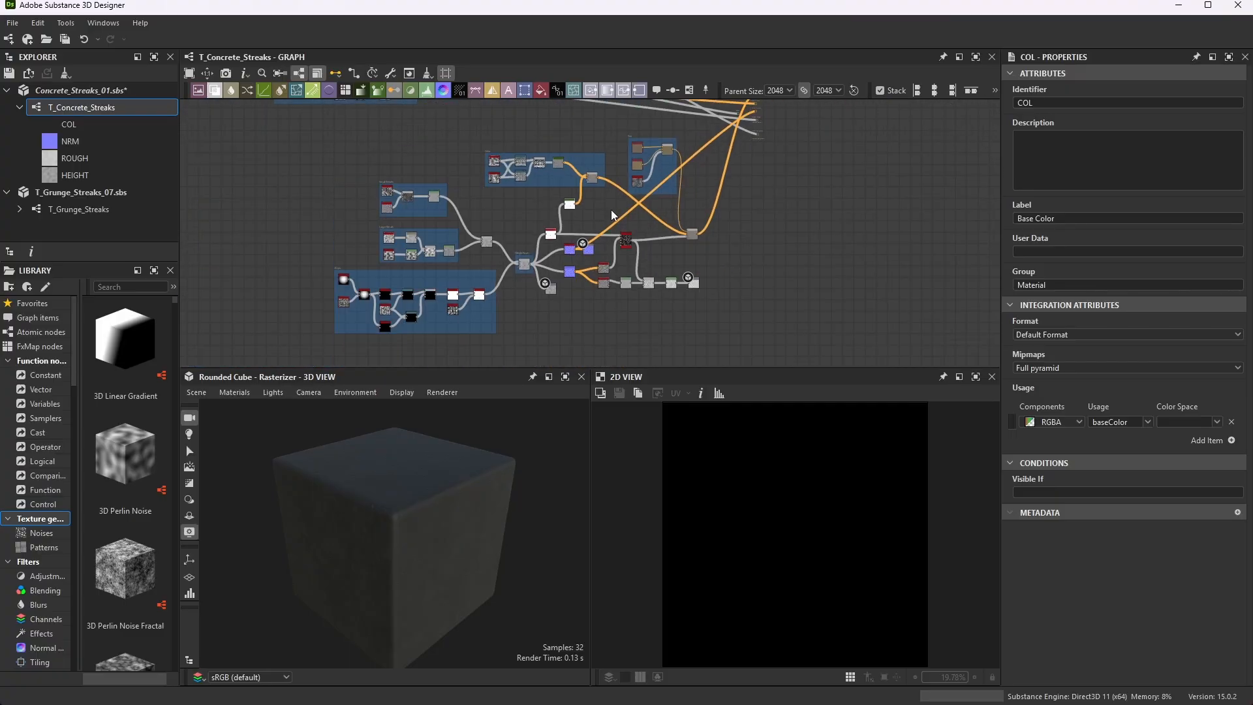
pyautogui.scroll(7, 596, 260)
pyautogui.click(550, 219)
pyautogui.click(554, 227)
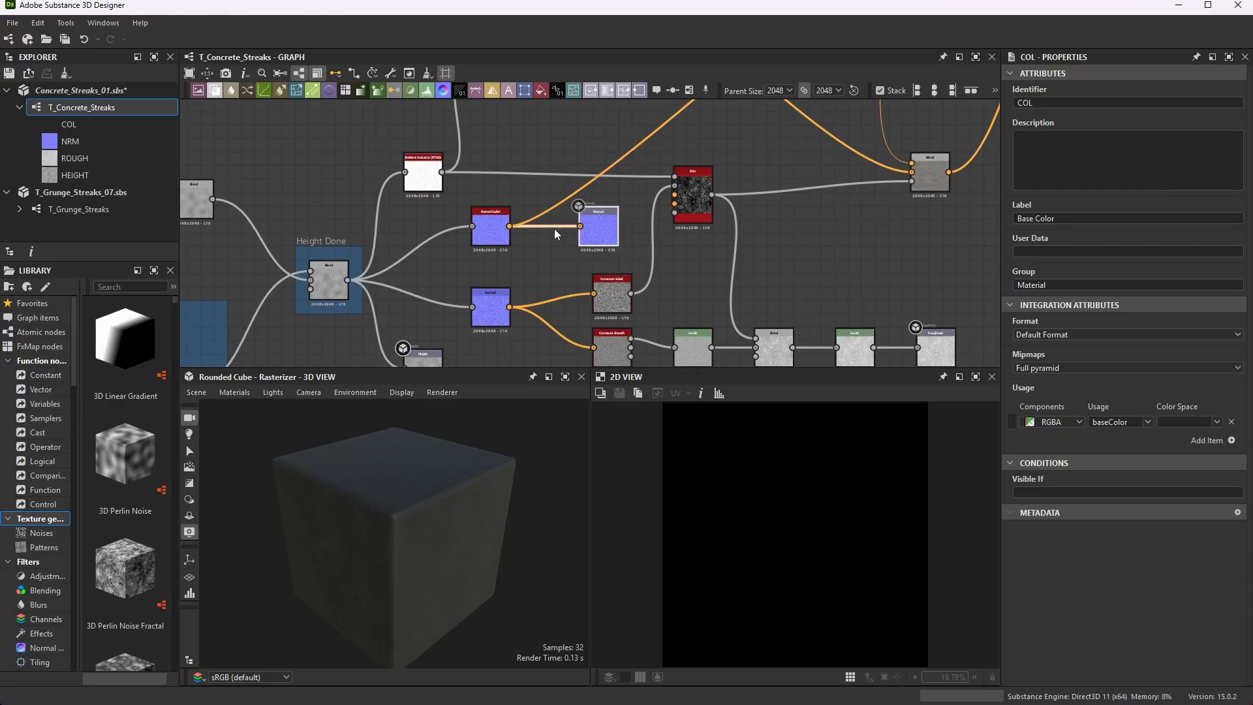
pyautogui.press('Delete')
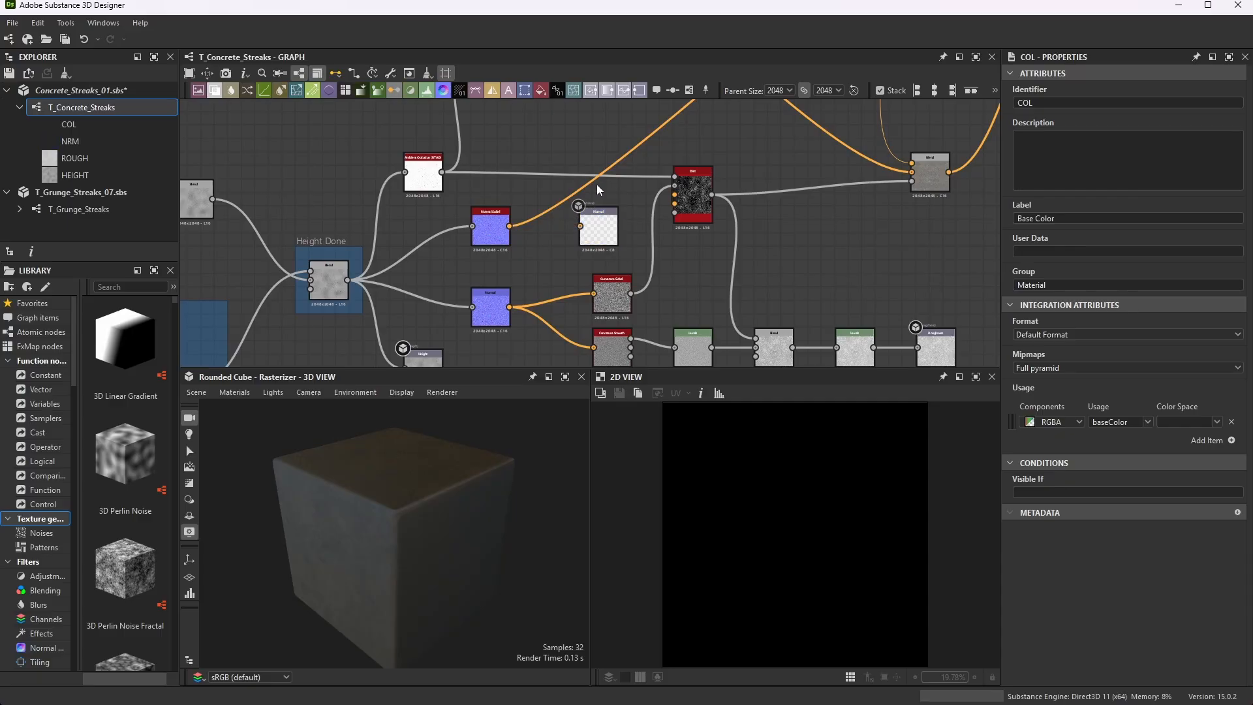
pyautogui.moveTo(1217, 164); pyautogui.dragTo(654, 232)
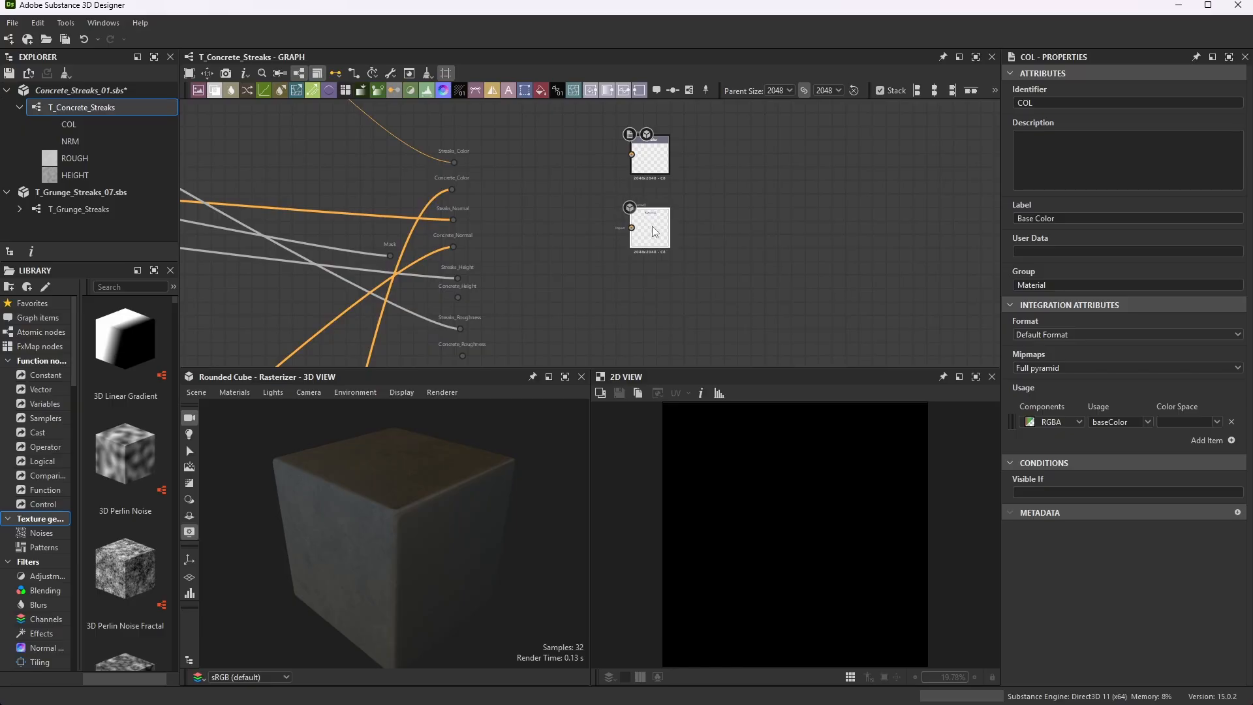
# - Connect the Blend node in the Height Done frame to the Concrete_Height dot node
pyautogui.scroll(-8, 631, 156)
pyautogui.scroll(4, 512, 264)
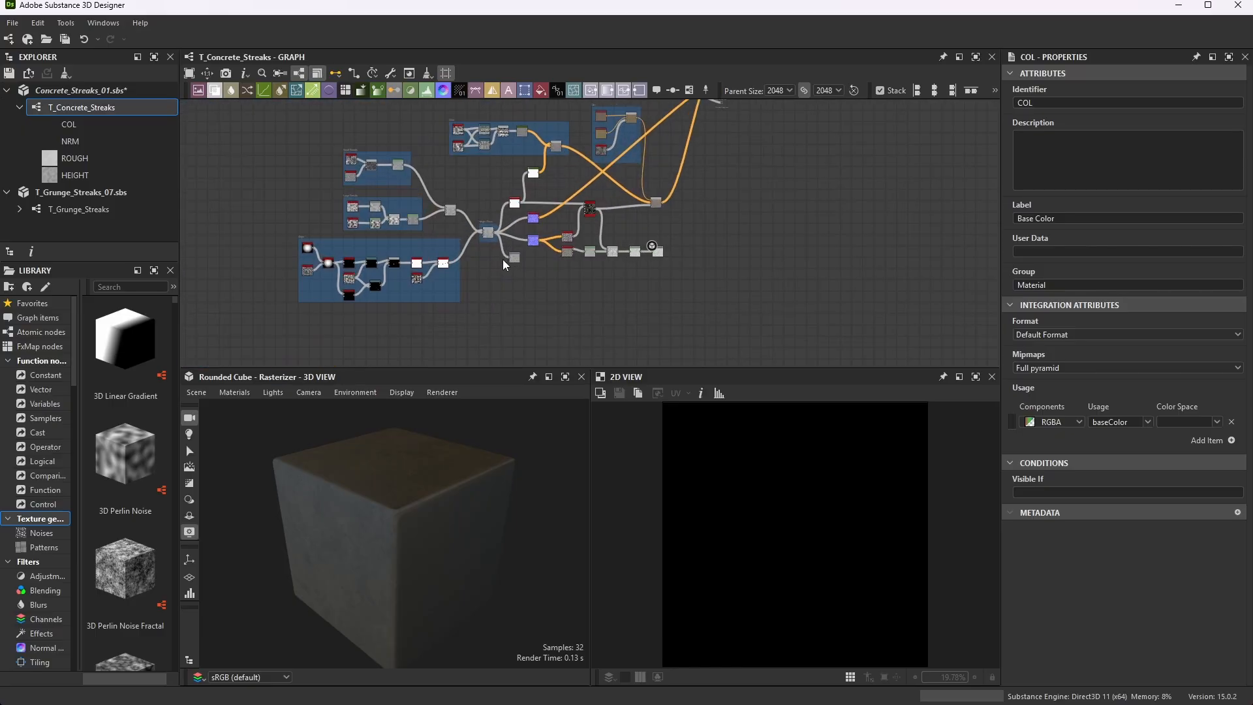
pyautogui.scroll(3, 538, 259)
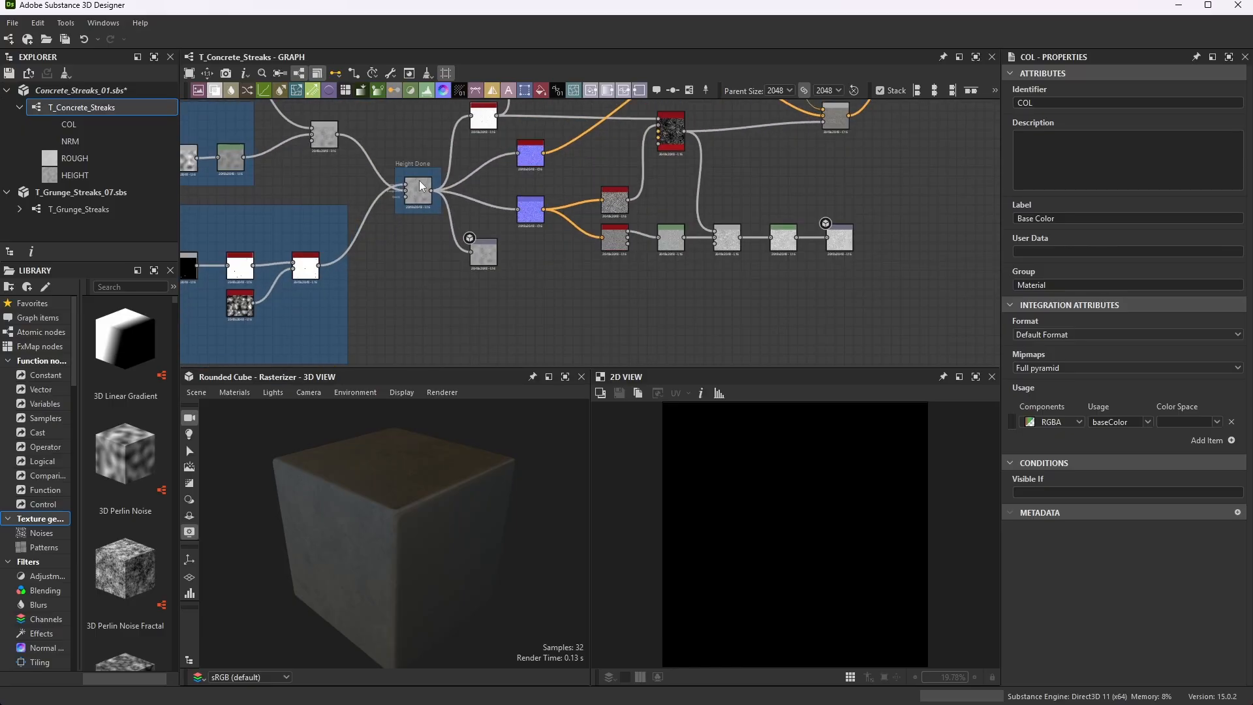
pyautogui.scroll(2, 419, 180)
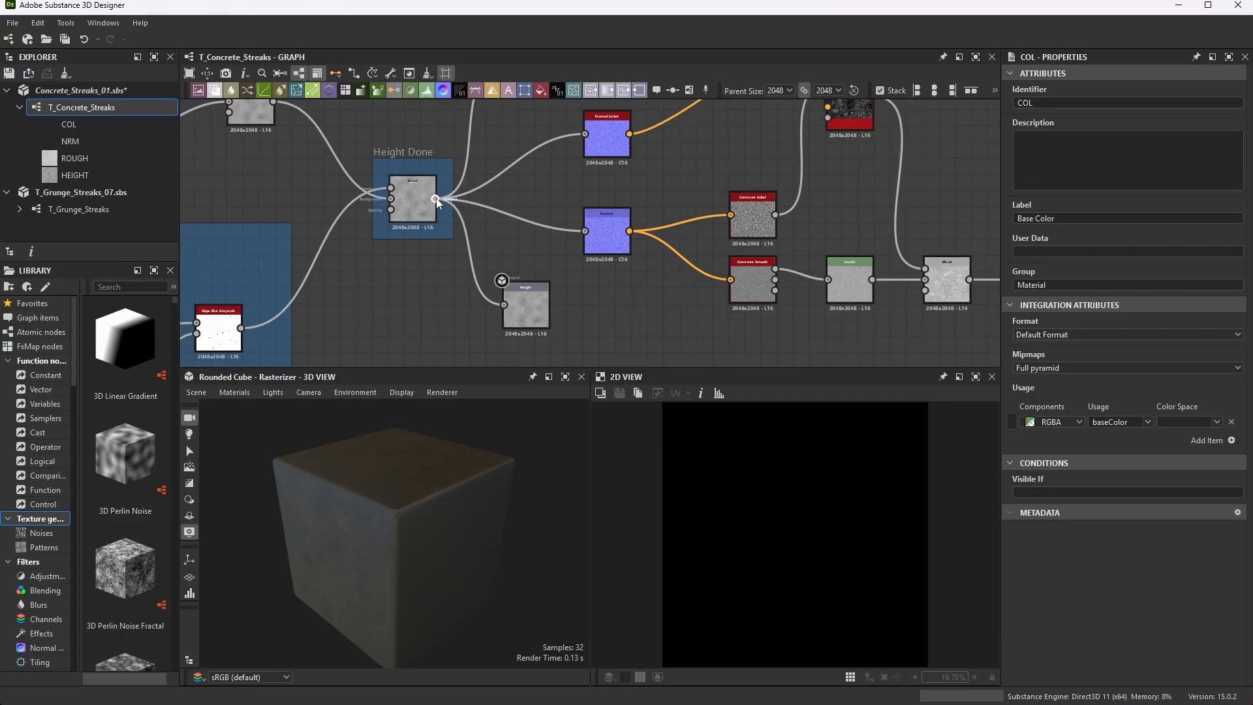
pyautogui.moveTo(436, 197); pyautogui.dragTo(798, 213)
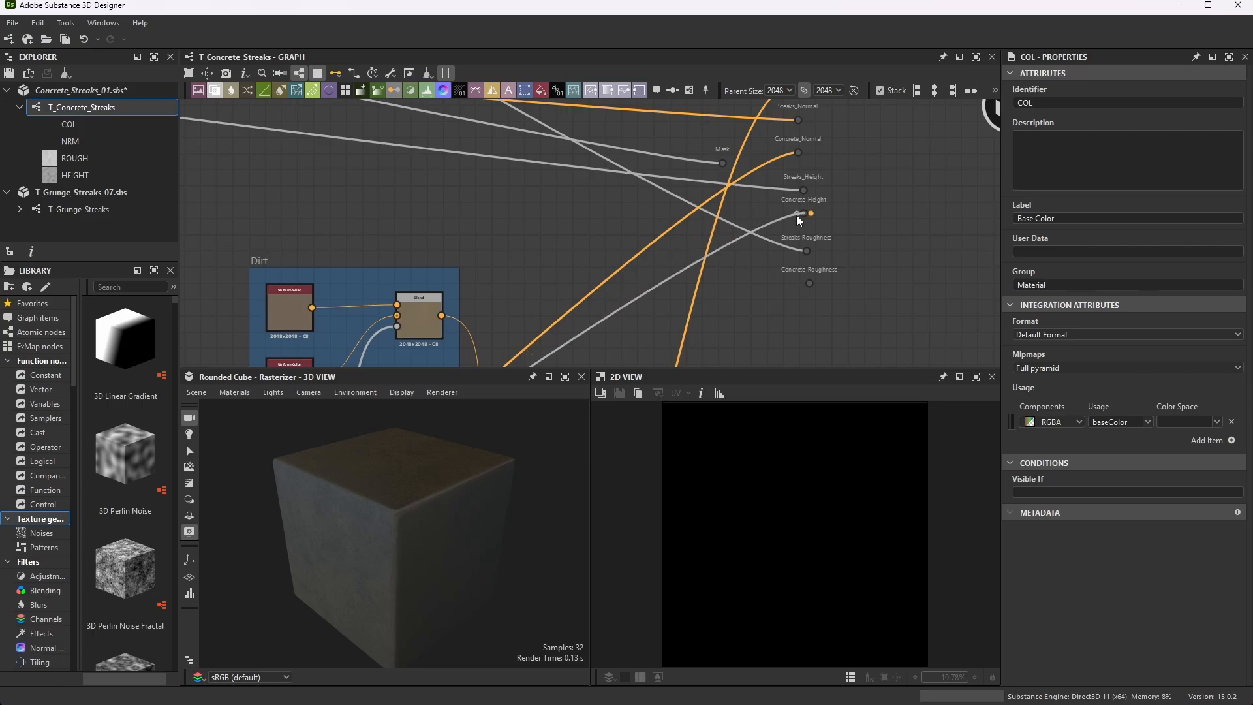
# - Disconnect the Height output from the Height Done Blend node and place it below the Normal output
pyautogui.scroll(-4, 797, 203)
pyautogui.scroll(-2, 799, 206)
pyautogui.scroll(7, 644, 314)
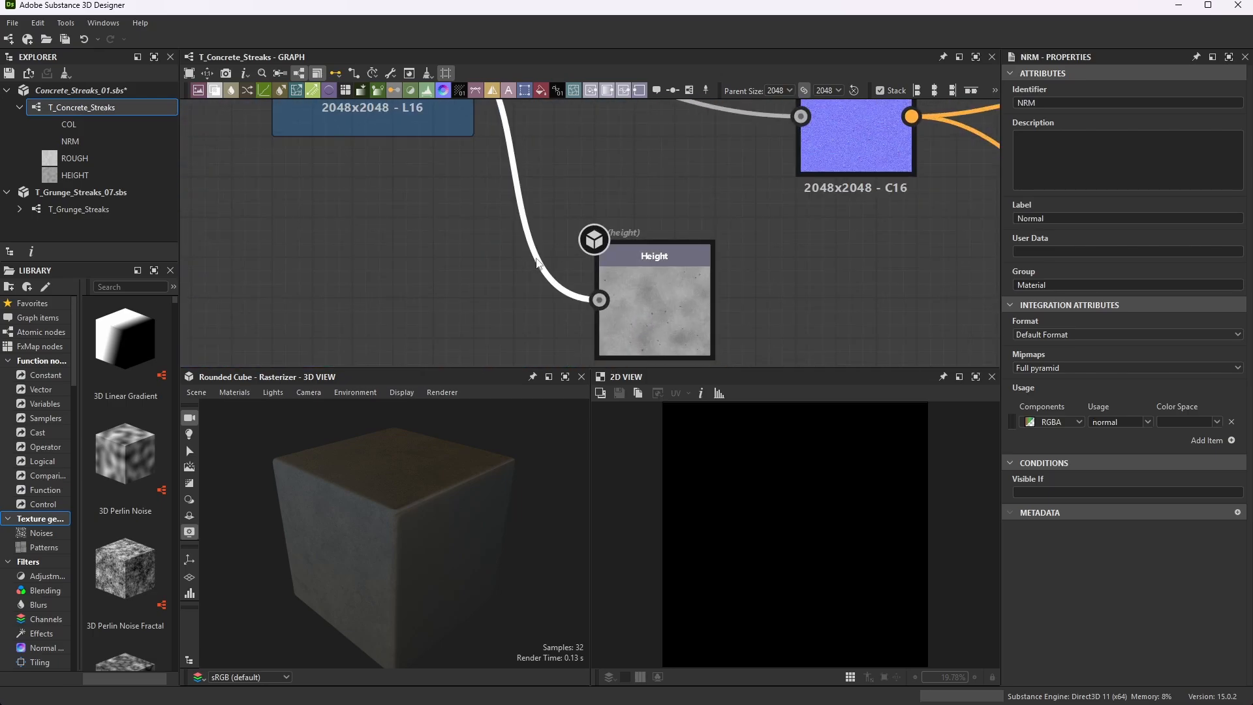
pyautogui.press('Delete')
pyautogui.moveTo(617, 268); pyautogui.dragTo(759, 167)
pyautogui.scroll(-8, 710, 185)
pyautogui.scroll(-3, 750, 170)
pyautogui.scroll(3, 754, 137)
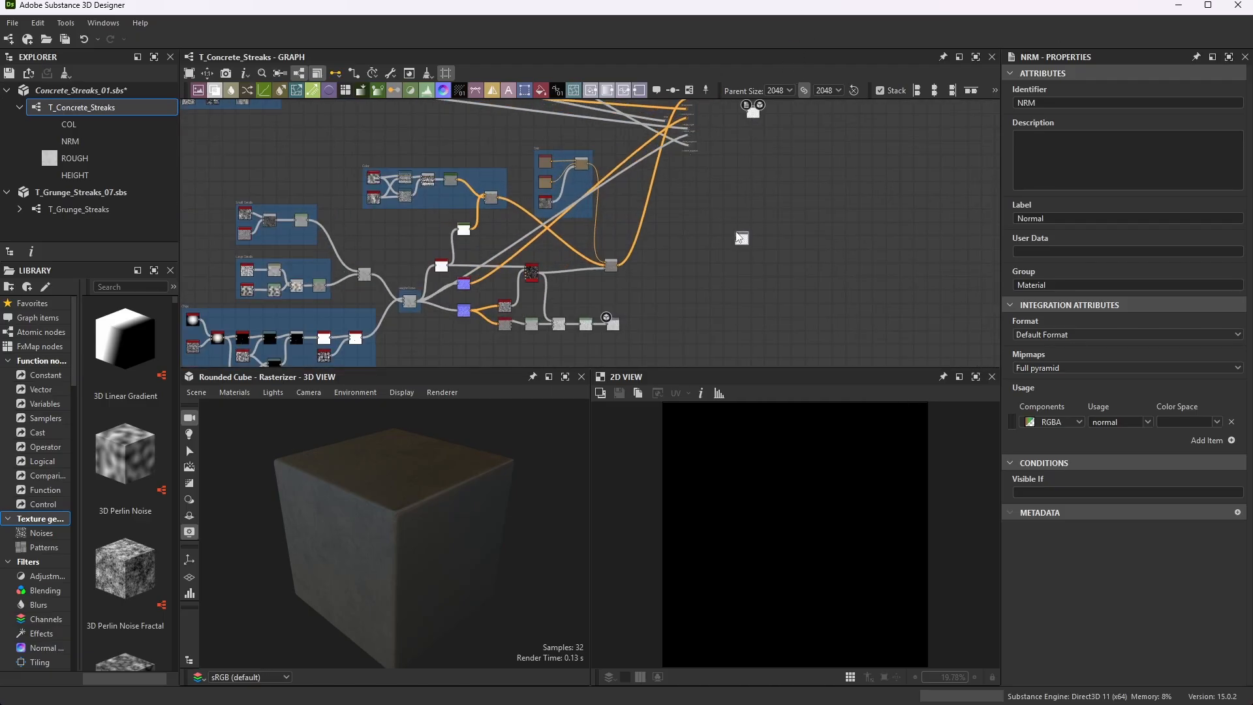
pyautogui.moveTo(737, 235); pyautogui.dragTo(750, 133)
pyautogui.scroll(4, 753, 109)
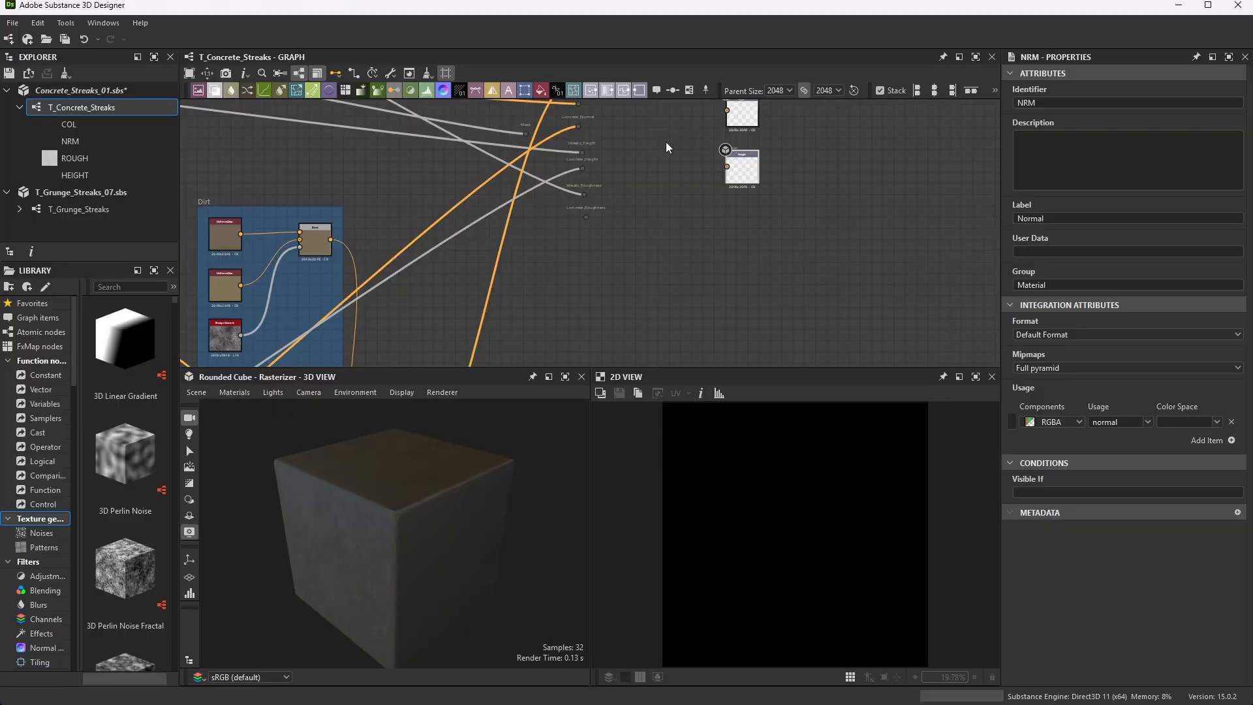
pyautogui.click(747, 174)
# - Connect the last Levels node of the concrete's roughness chain to the Concrete_Roughness dot node
pyautogui.scroll(-5, 744, 170)
pyautogui.scroll(4, 485, 285)
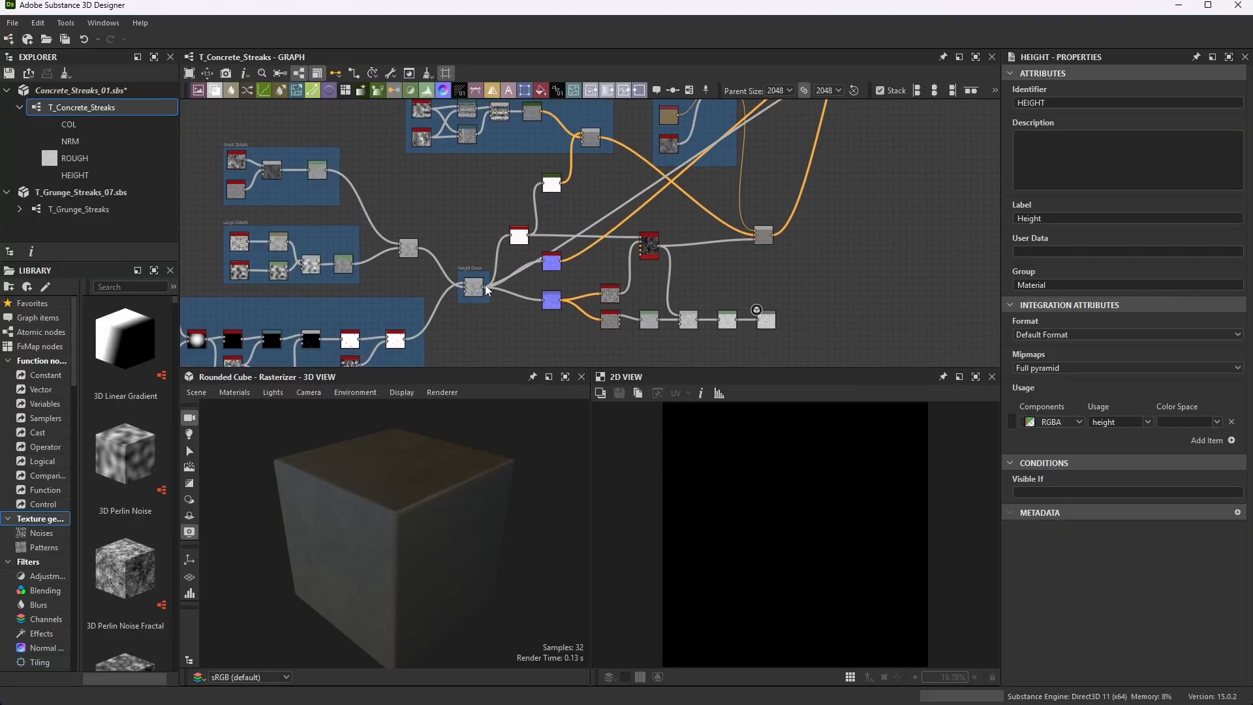
pyautogui.scroll(-3, 501, 277)
pyautogui.scroll(-1, 473, 257)
pyautogui.scroll(2, 401, 332)
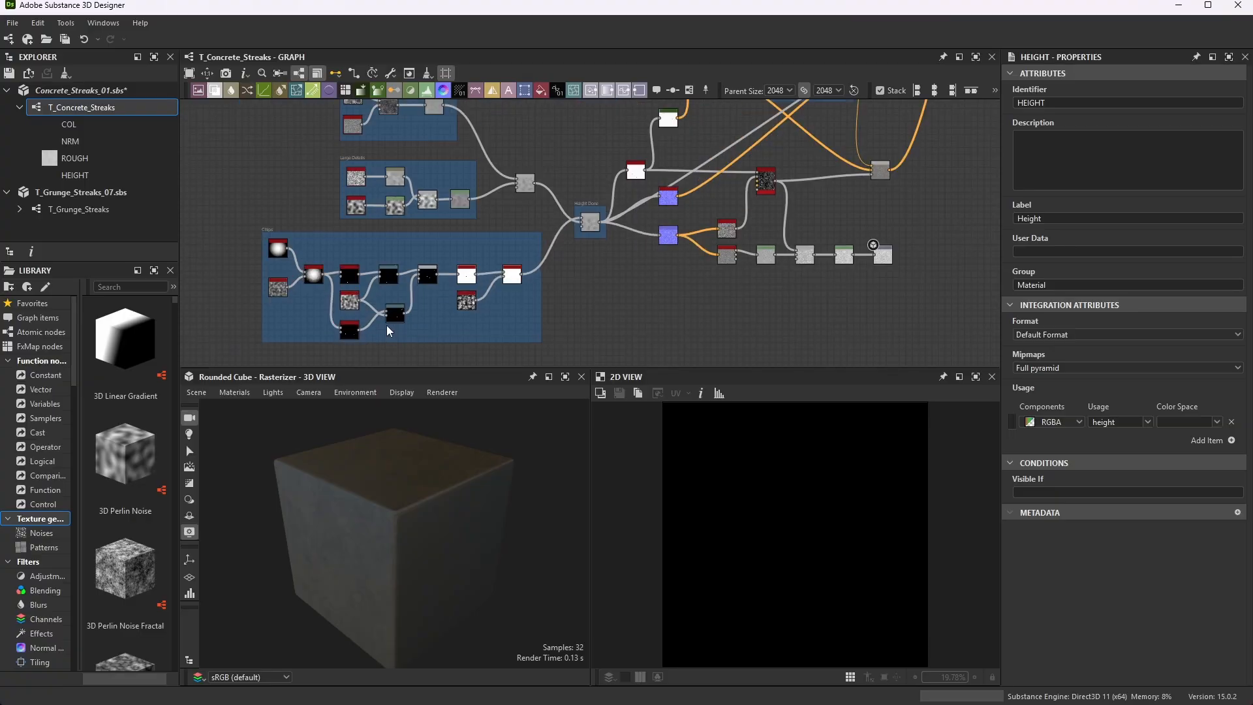
pyautogui.scroll(6, 747, 273)
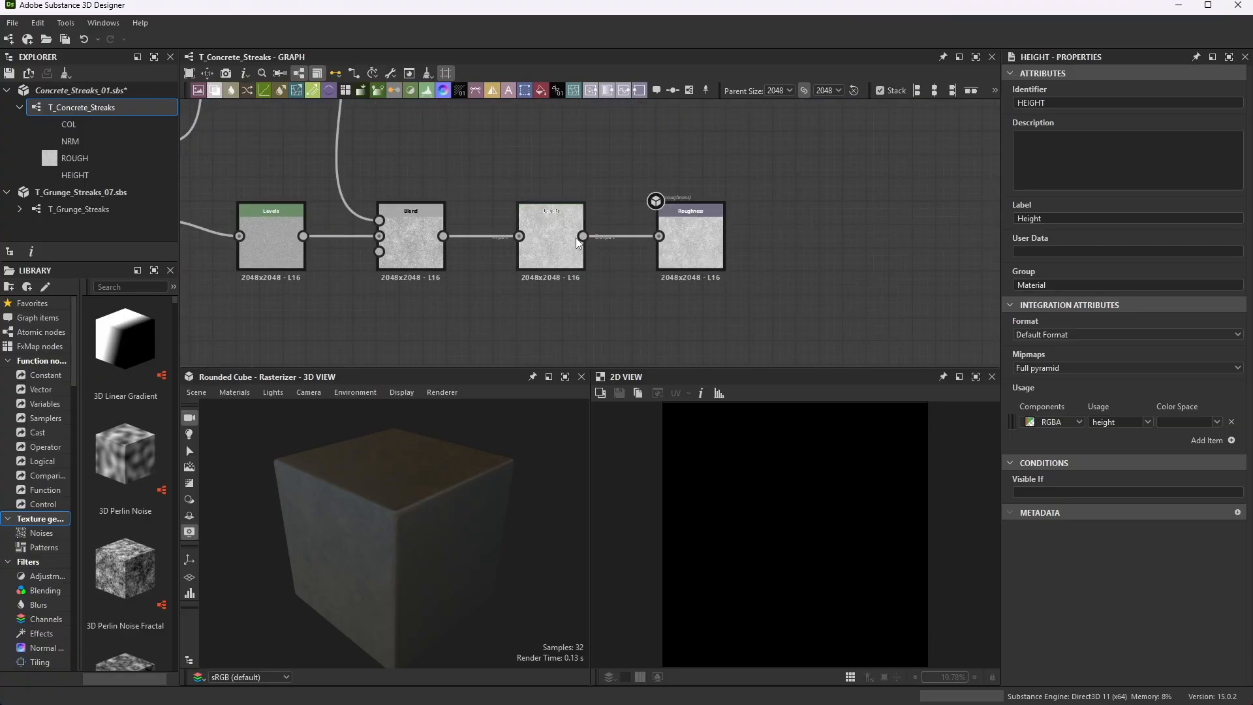
pyautogui.scroll(-3, 575, 237)
pyautogui.scroll(3, 444, 264)
pyautogui.scroll(-5, 503, 239)
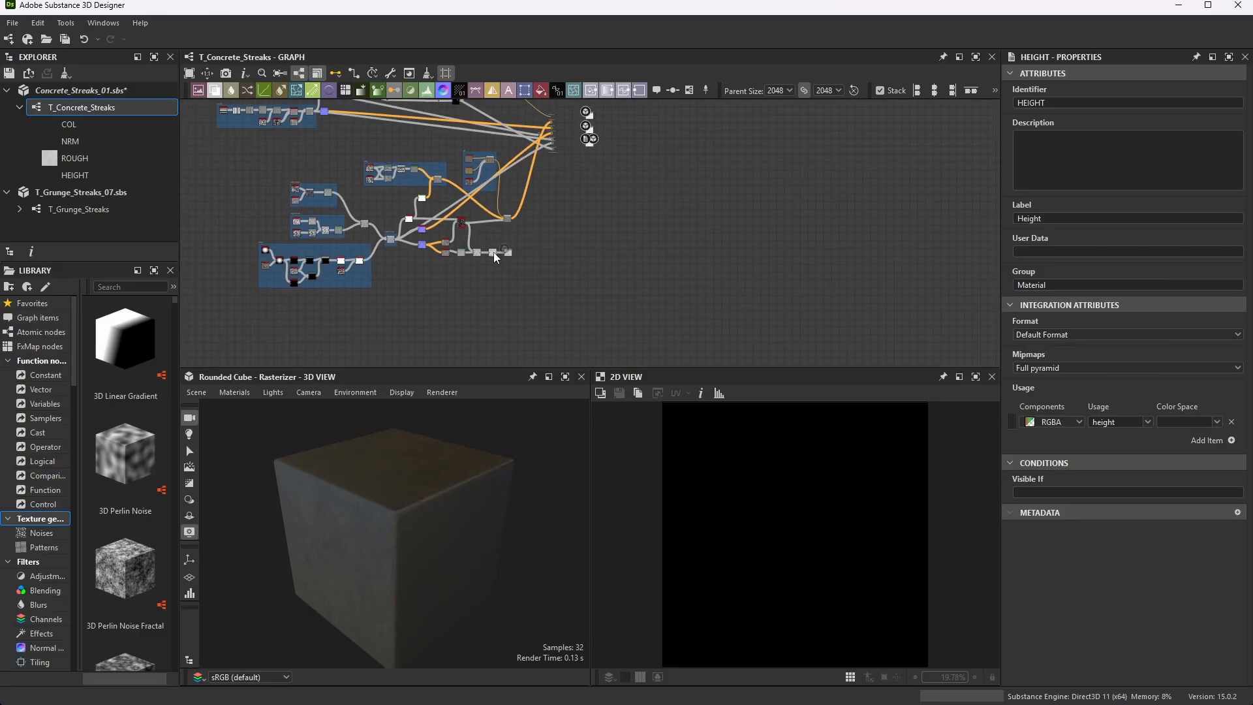
pyautogui.moveTo(496, 253); pyautogui.dragTo(536, 211)
pyautogui.scroll(5, 557, 282)
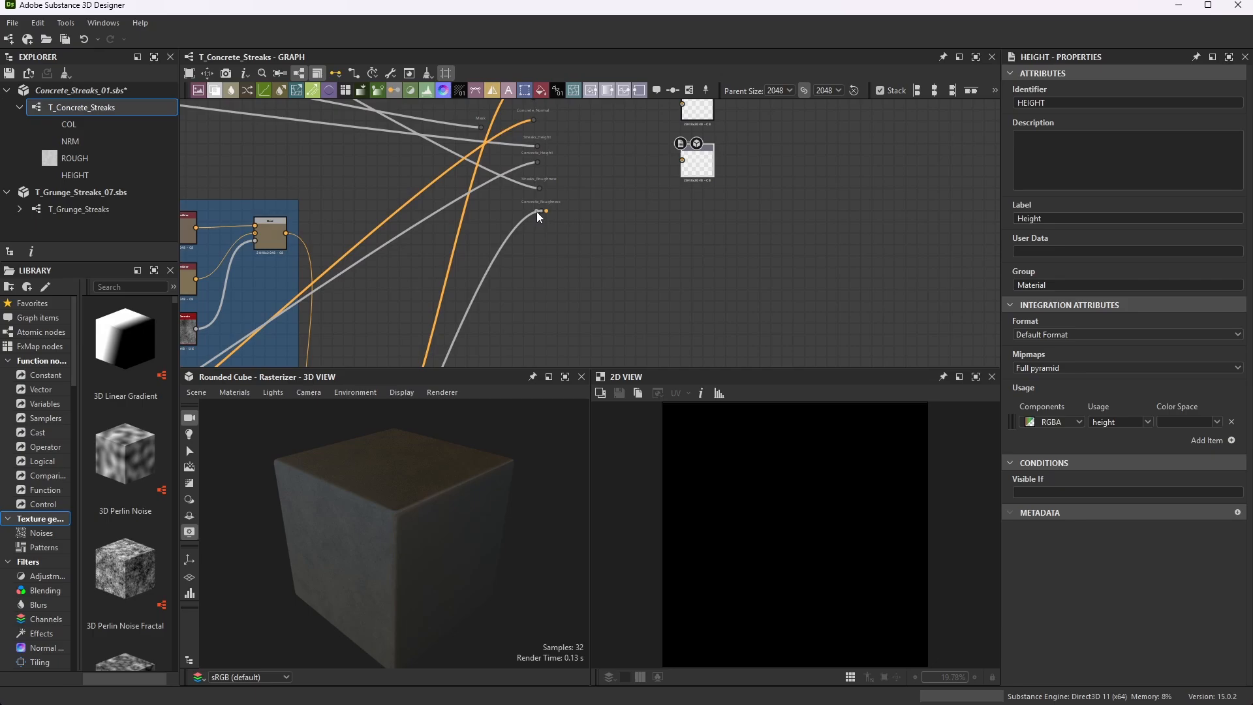
# - Disconnect the Roughness output from the concrete's last Levels node and place it below the Height output
pyautogui.scroll(-5, 601, 204)
pyautogui.scroll(5, 585, 186)
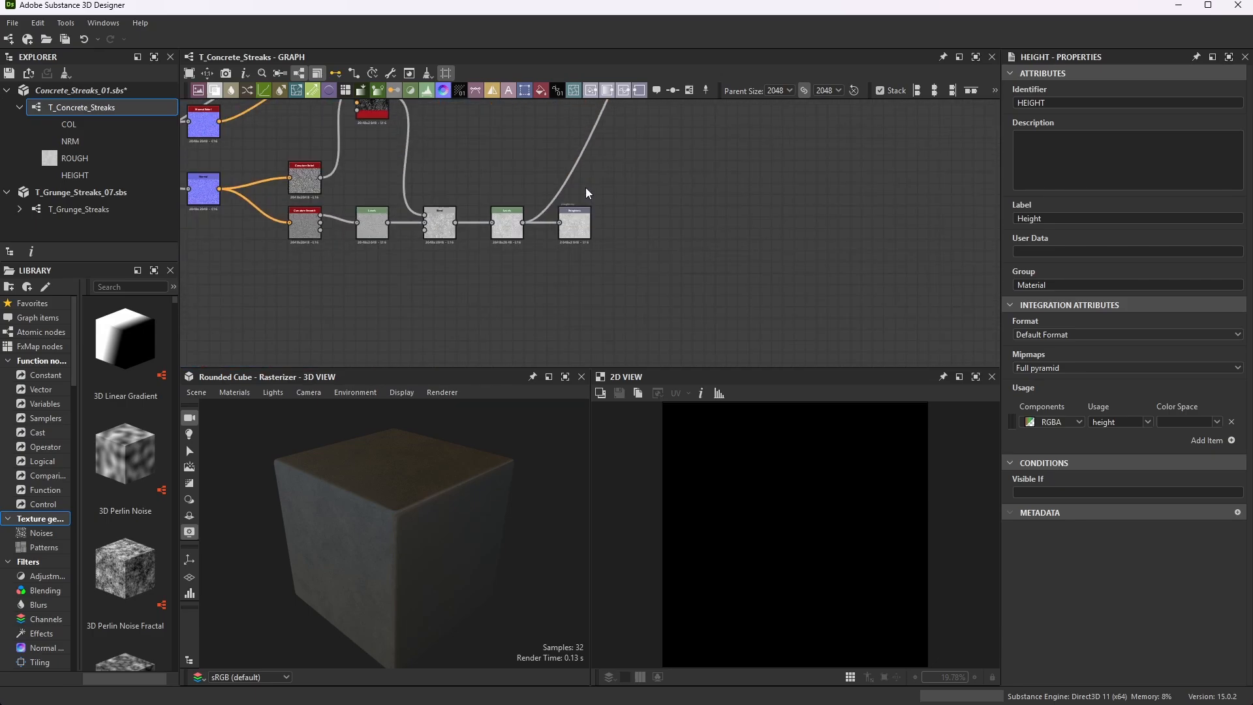
pyautogui.click(584, 228)
pyautogui.moveTo(581, 229); pyautogui.dragTo(658, 229)
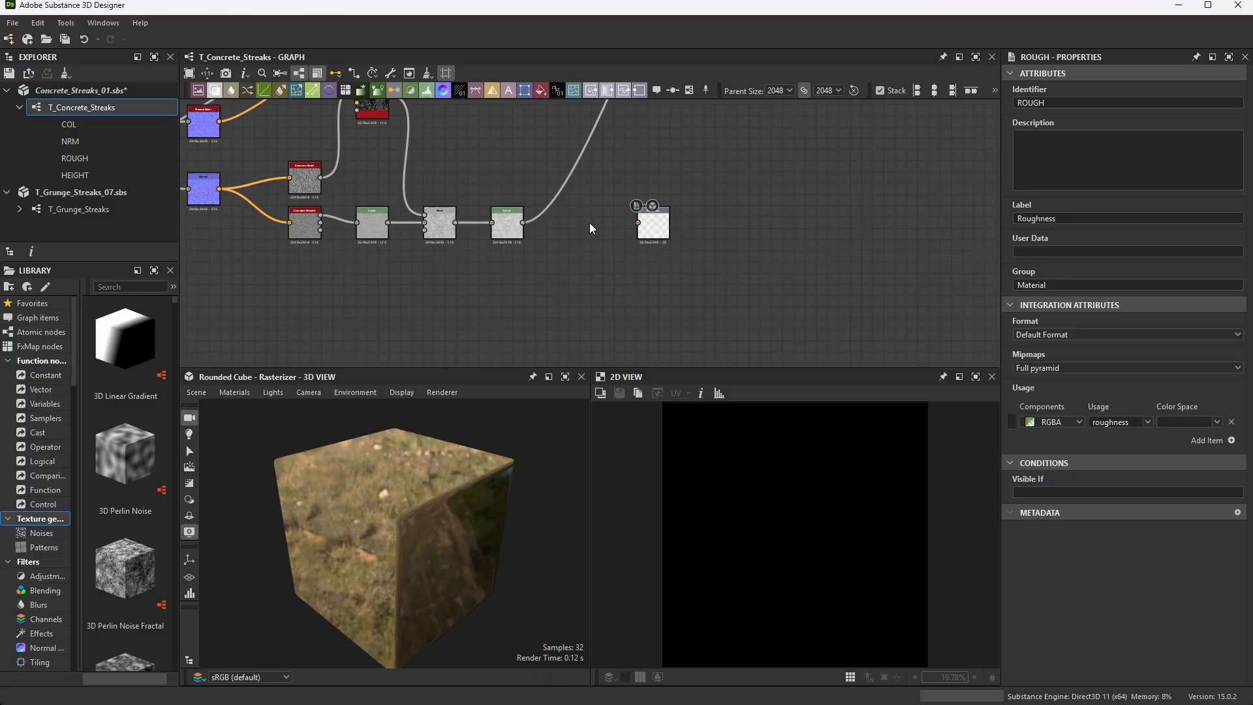
pyautogui.scroll(5, 632, 218)
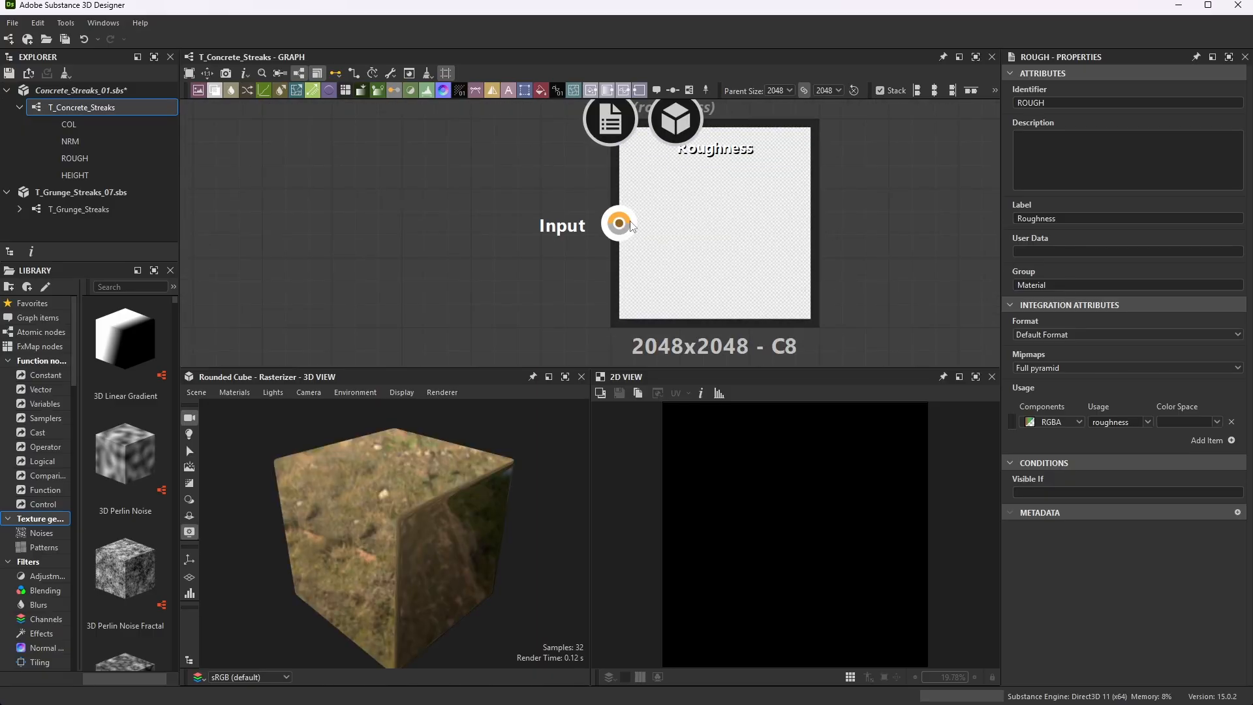
pyautogui.scroll(-5, 655, 242)
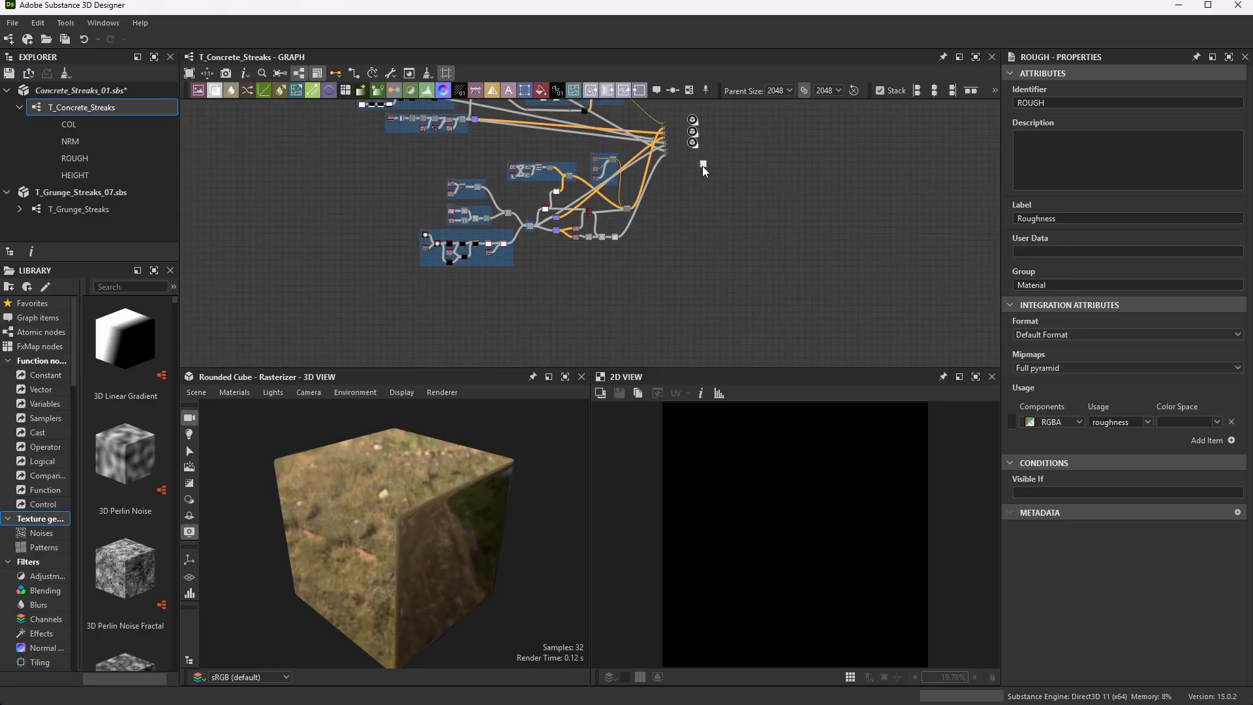
pyautogui.scroll(-2, 694, 160)
pyautogui.scroll(6, 694, 192)
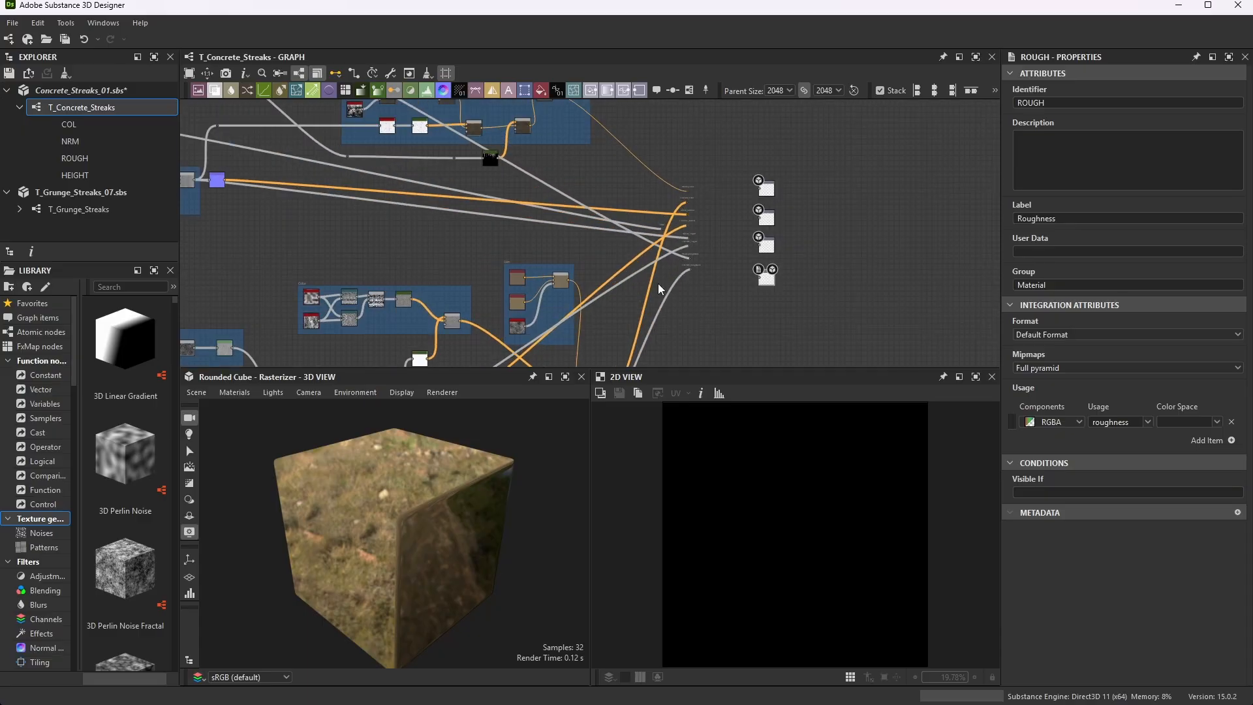
# - Examine how the streak and concrete chains run into the named dot nodes beside the four detached outputs
pyautogui.scroll(-3, 674, 254)
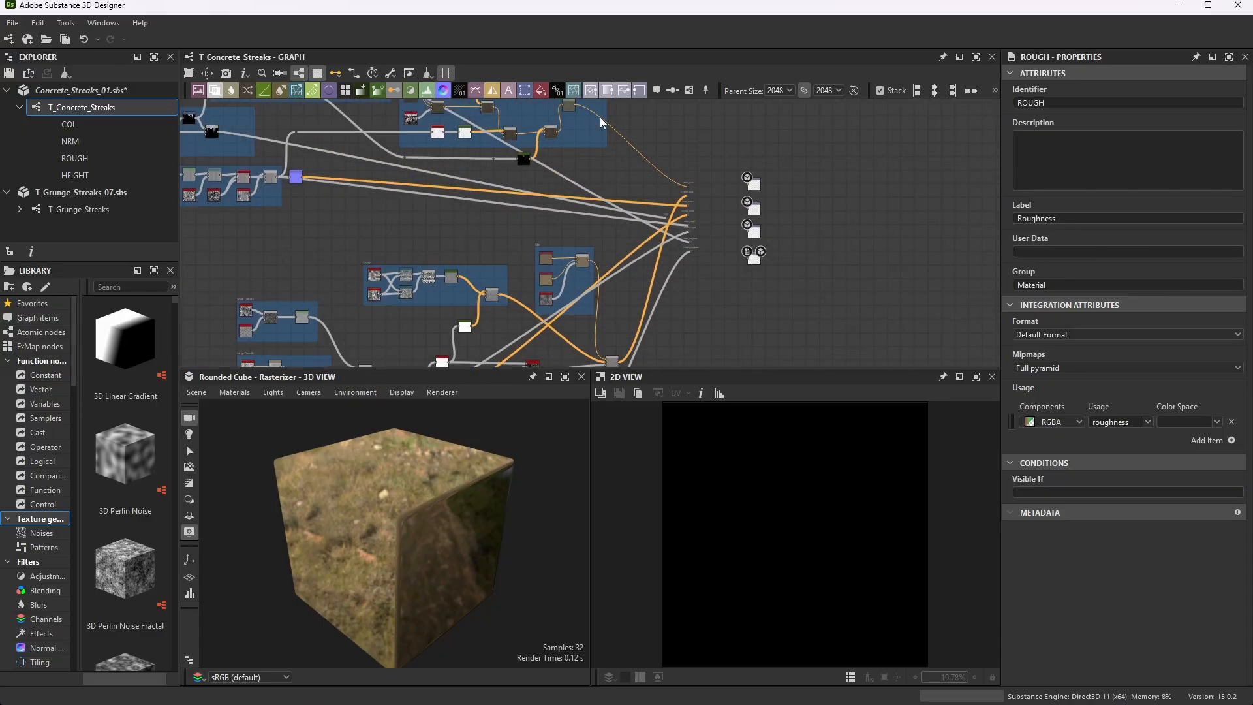
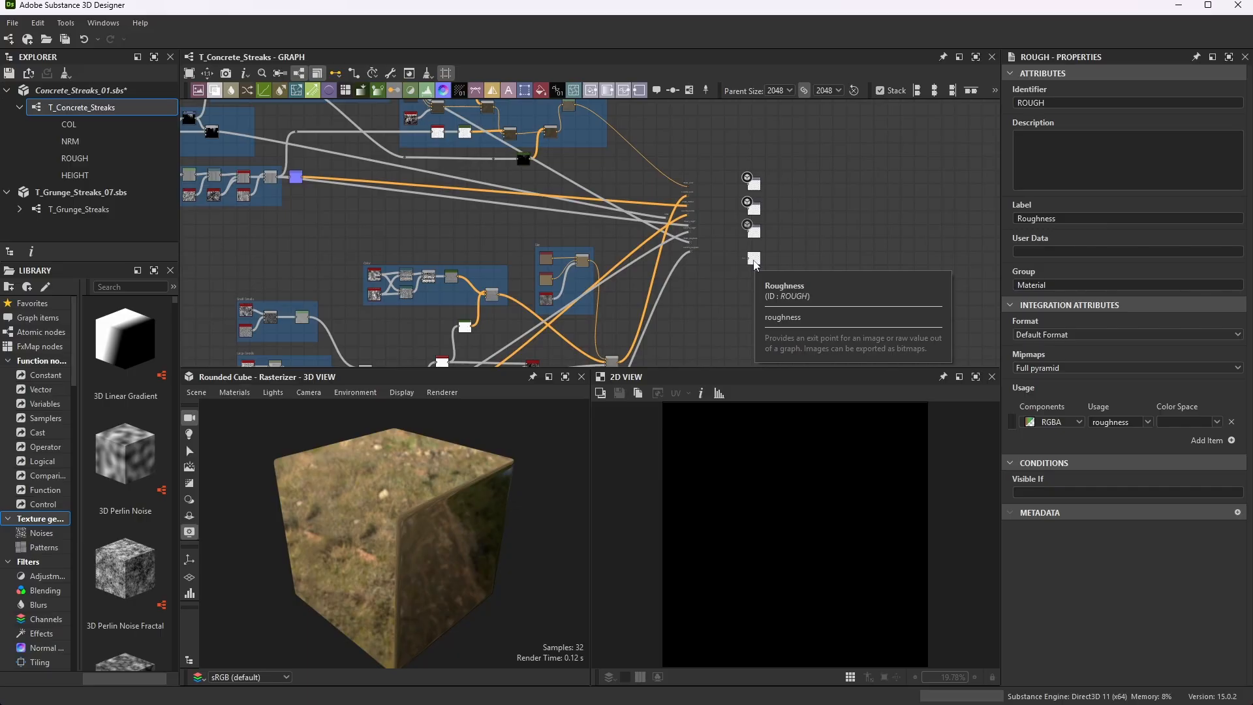
pyautogui.scroll(-4, 642, 208)
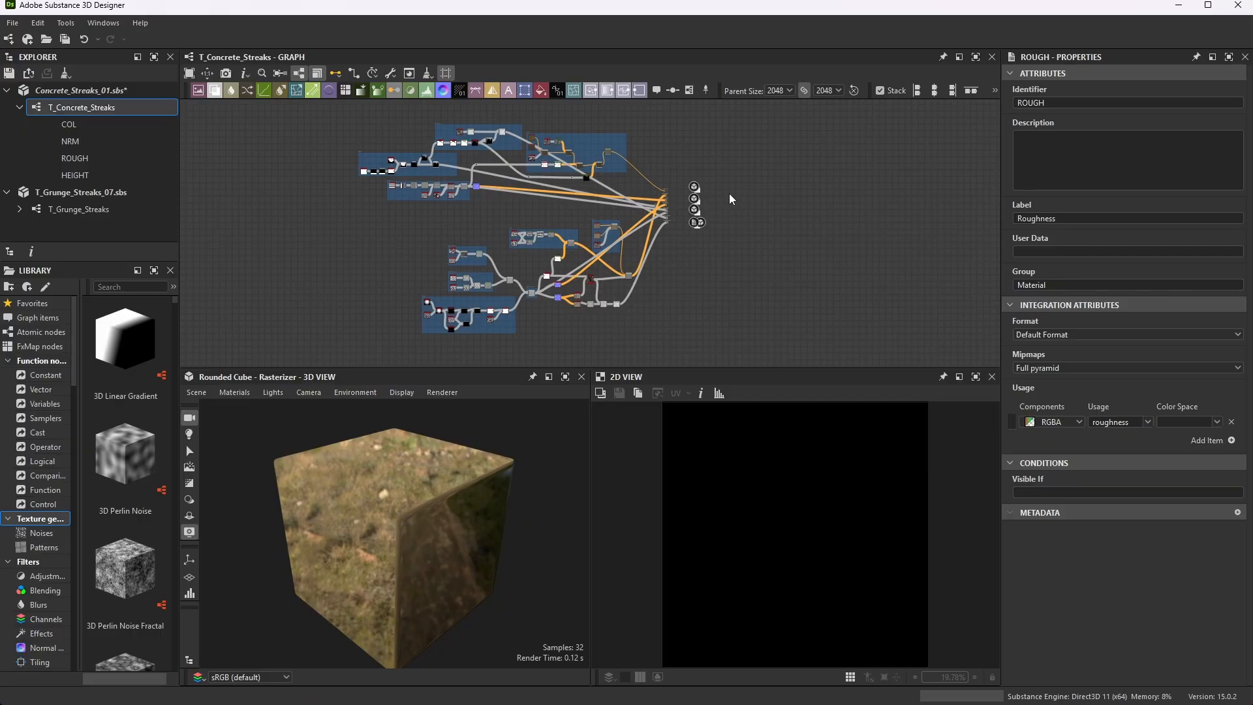
pyautogui.scroll(1, 731, 201)
pyautogui.scroll(2, 703, 183)
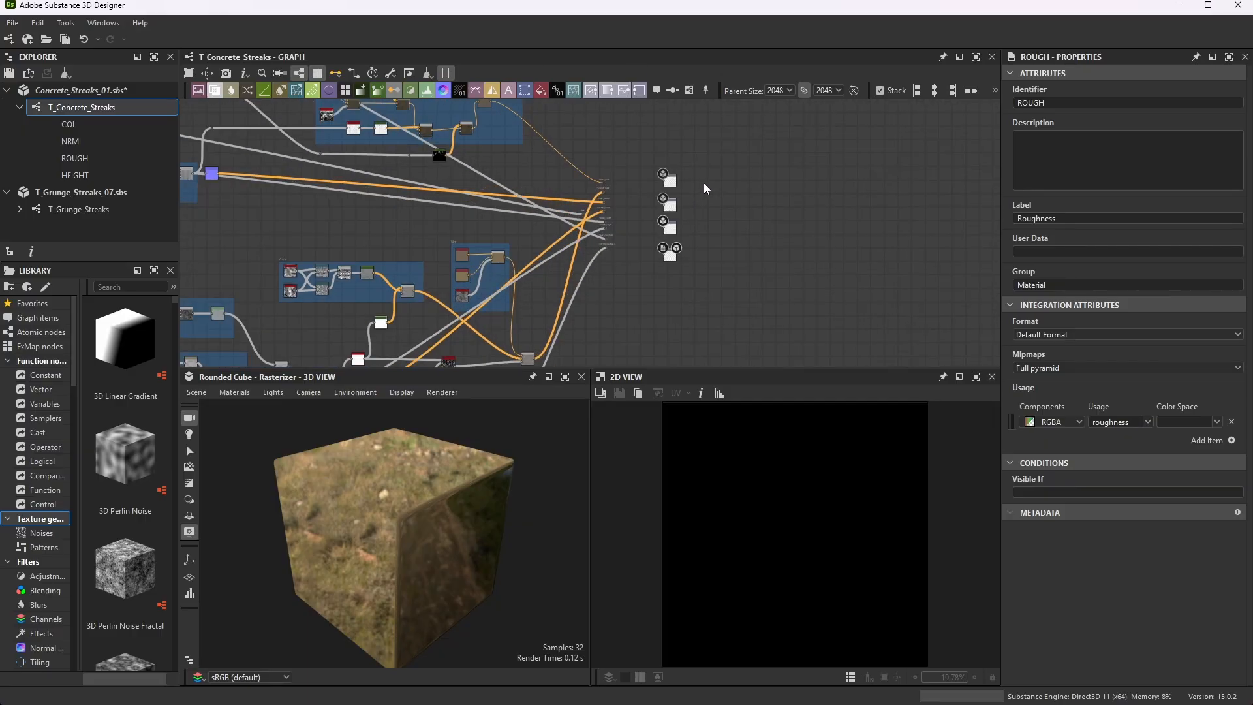
pyautogui.scroll(-1, 824, 235)
pyautogui.scroll(-1, 789, 230)
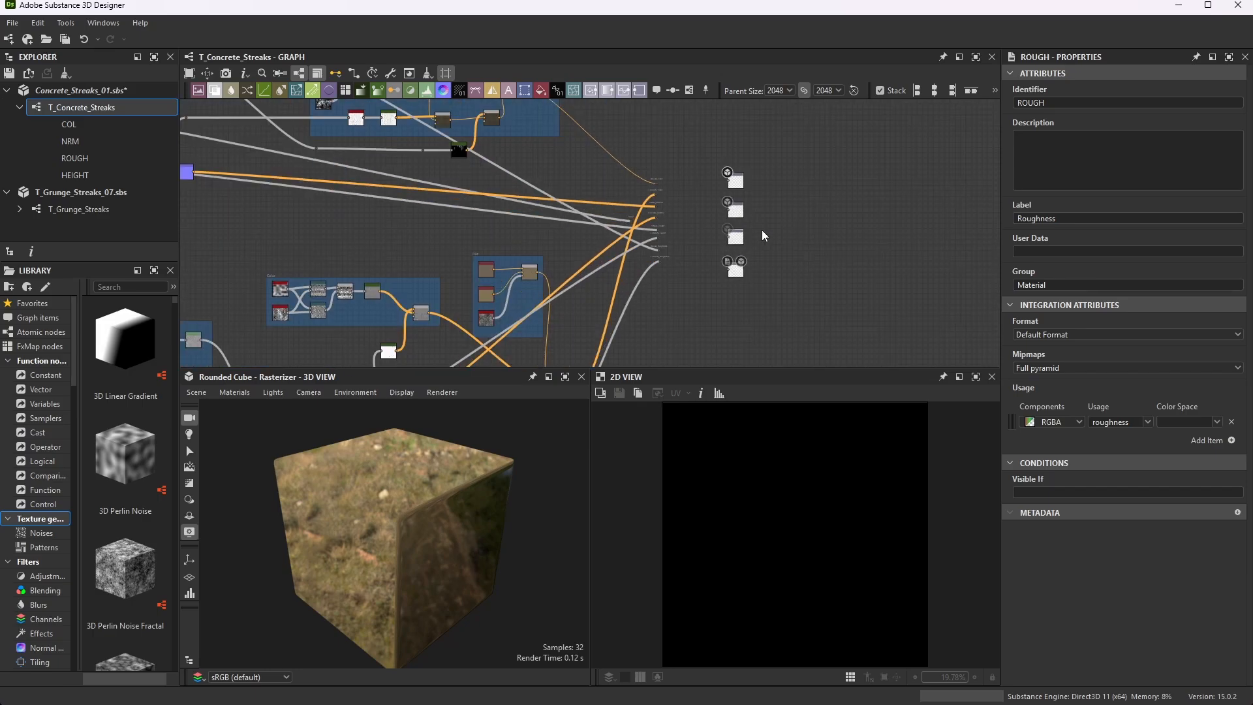
pyautogui.scroll(-1, 698, 179)
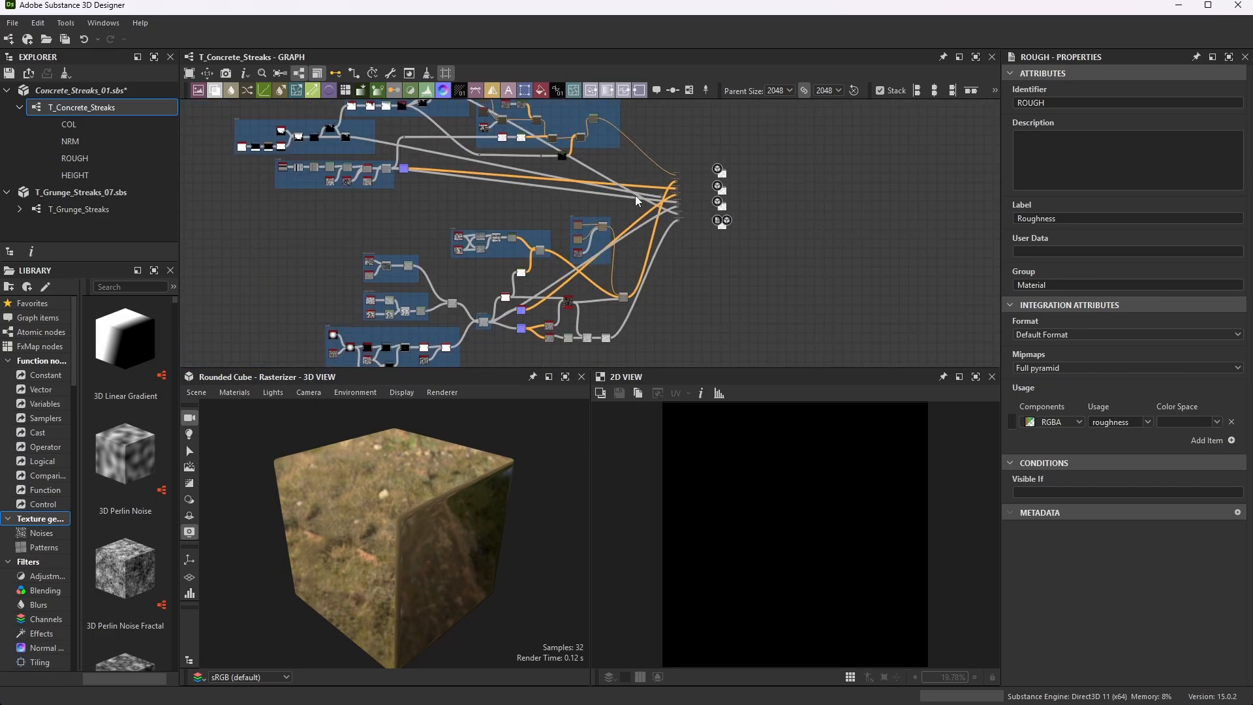
pyautogui.scroll(3, 533, 298)
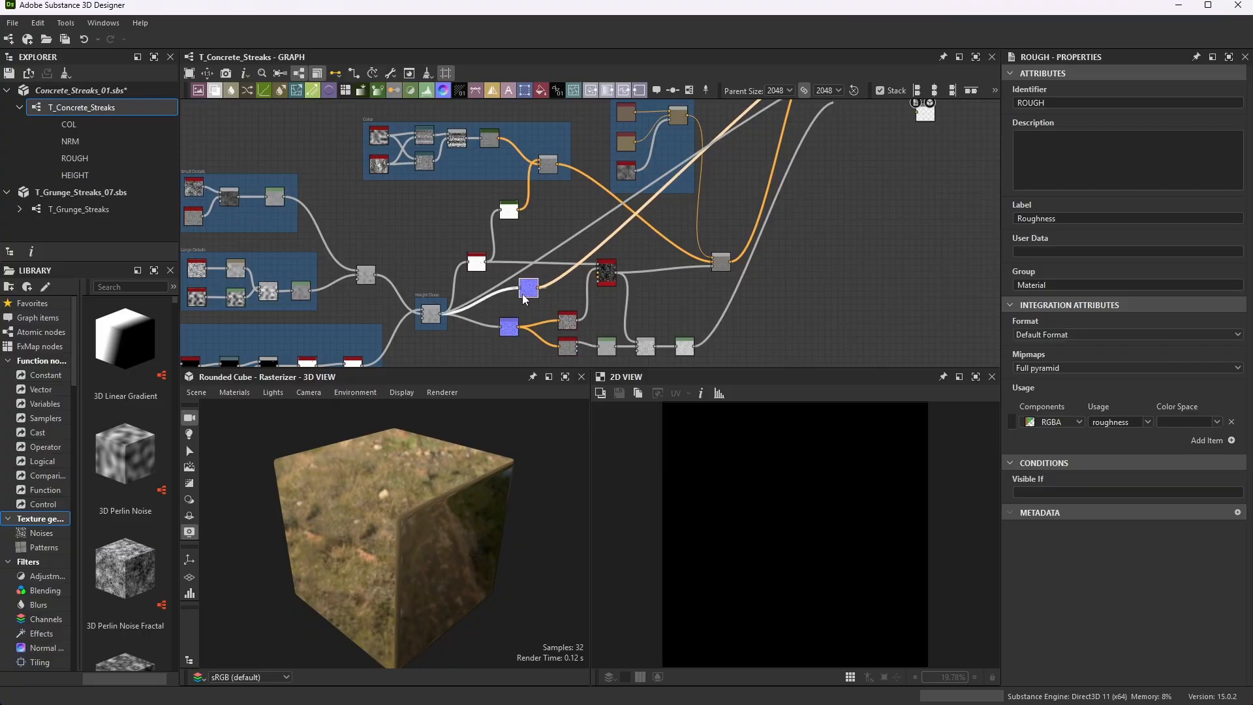
pyautogui.scroll(-3, 515, 290)
pyautogui.scroll(3, 668, 179)
pyautogui.scroll(-3, 652, 170)
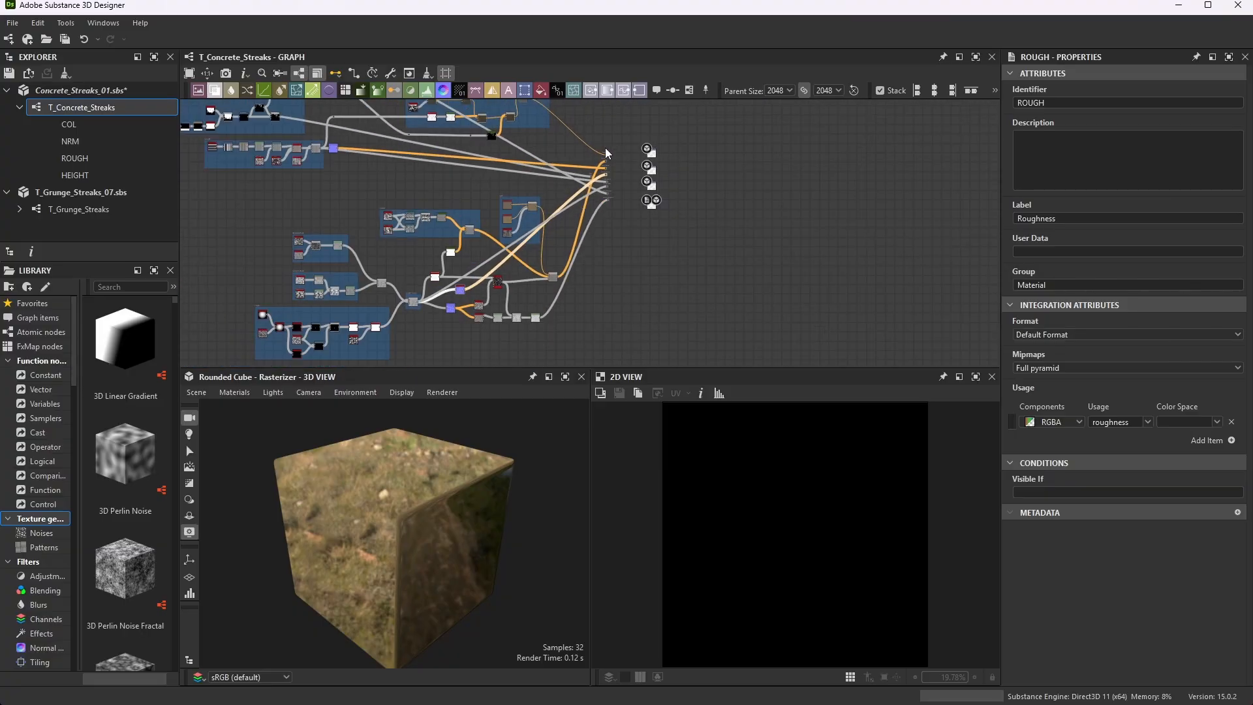
pyautogui.scroll(5, 675, 135)
pyautogui.scroll(-3, 514, 151)
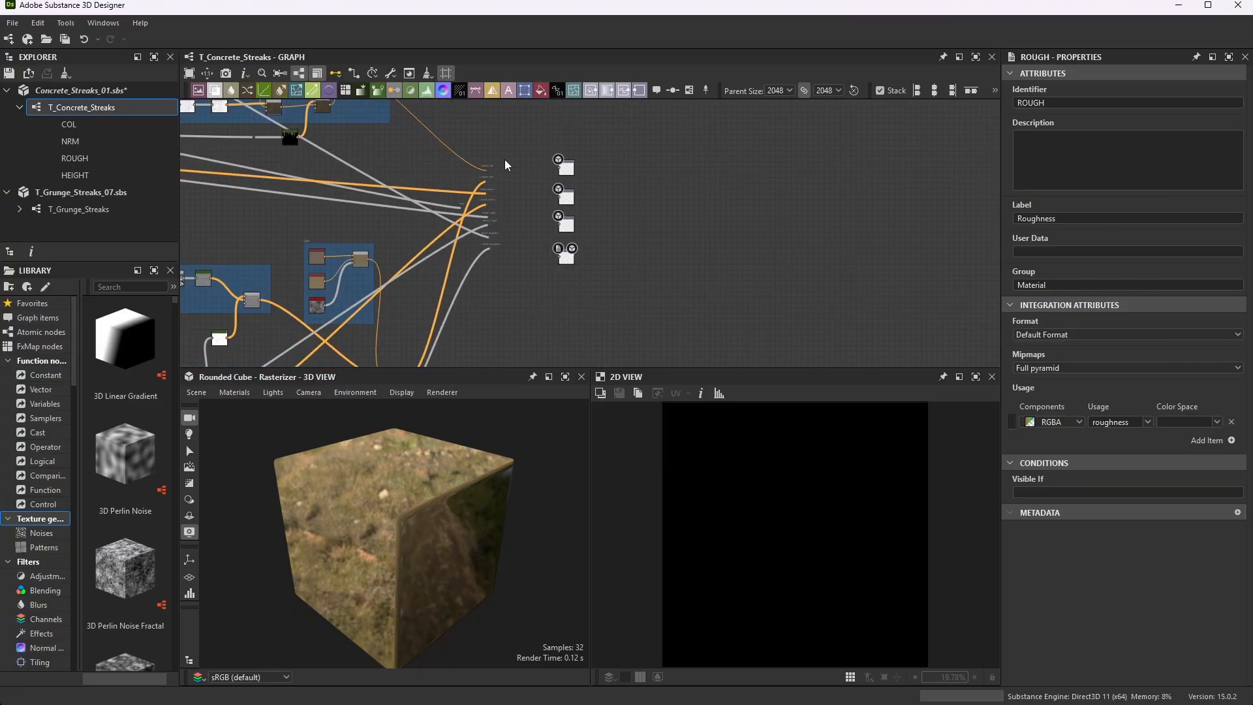
# - Add a Blend node with Streaks_Color as foreground, Concrete_Color as background and Mask as opacity
pyautogui.scroll(4, 504, 162)
pyautogui.press('space')
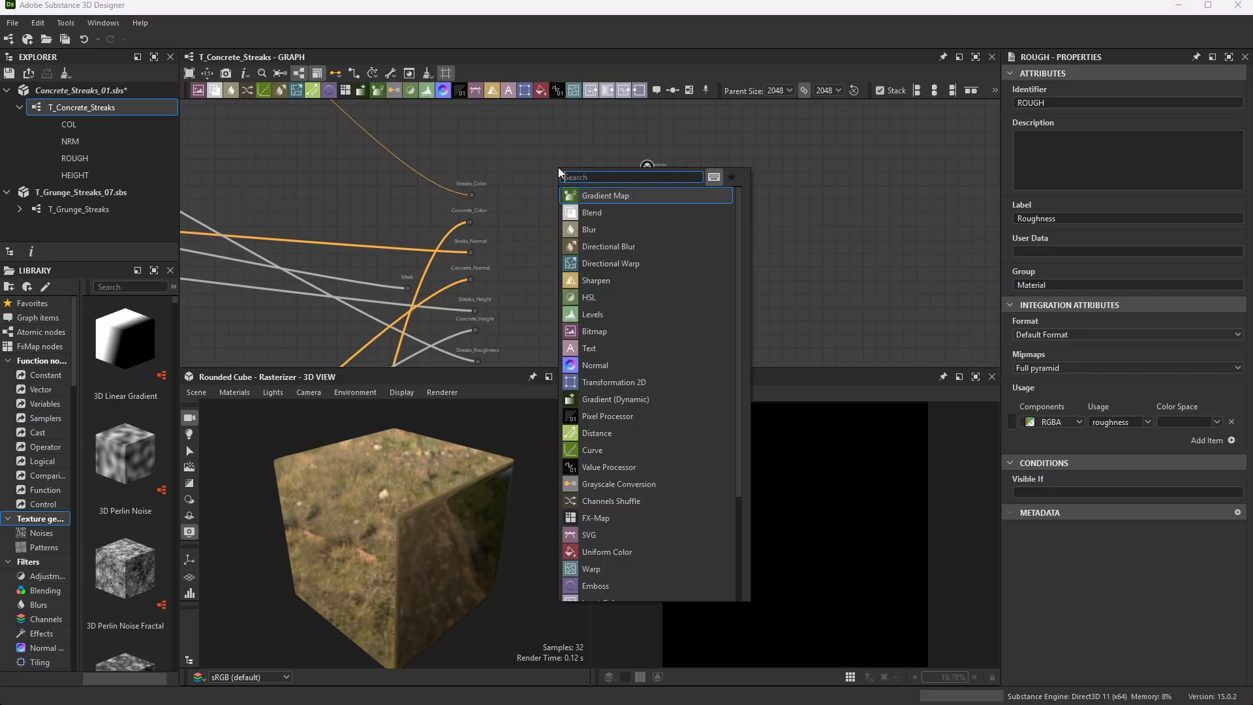
pyautogui.click(582, 209)
pyautogui.moveTo(558, 165); pyautogui.dragTo(559, 205)
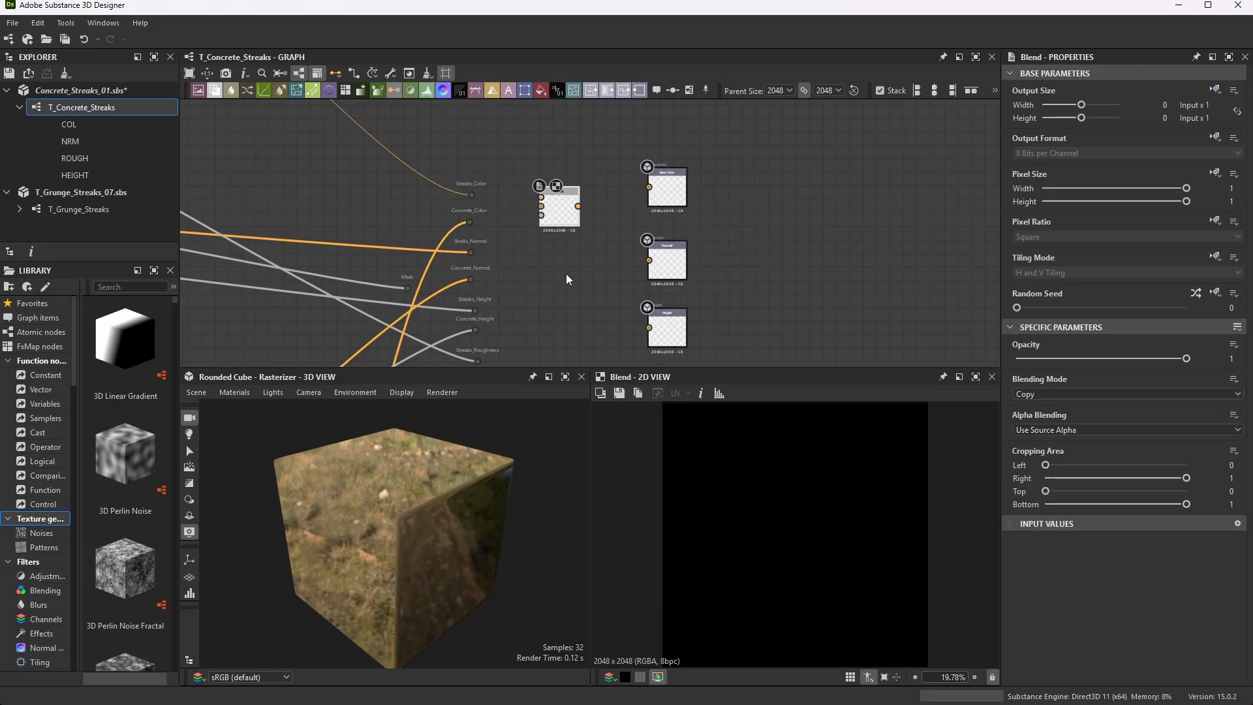
pyautogui.scroll(4, 482, 202)
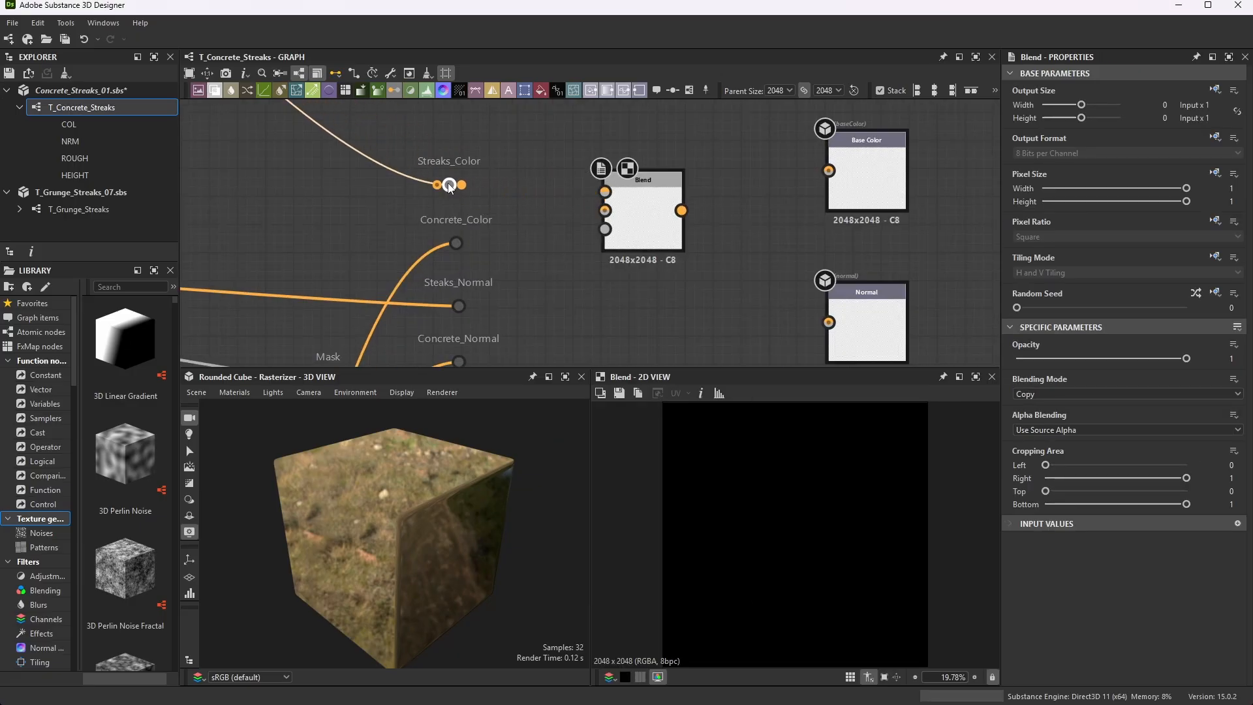
pyautogui.moveTo(455, 185); pyautogui.dragTo(604, 192)
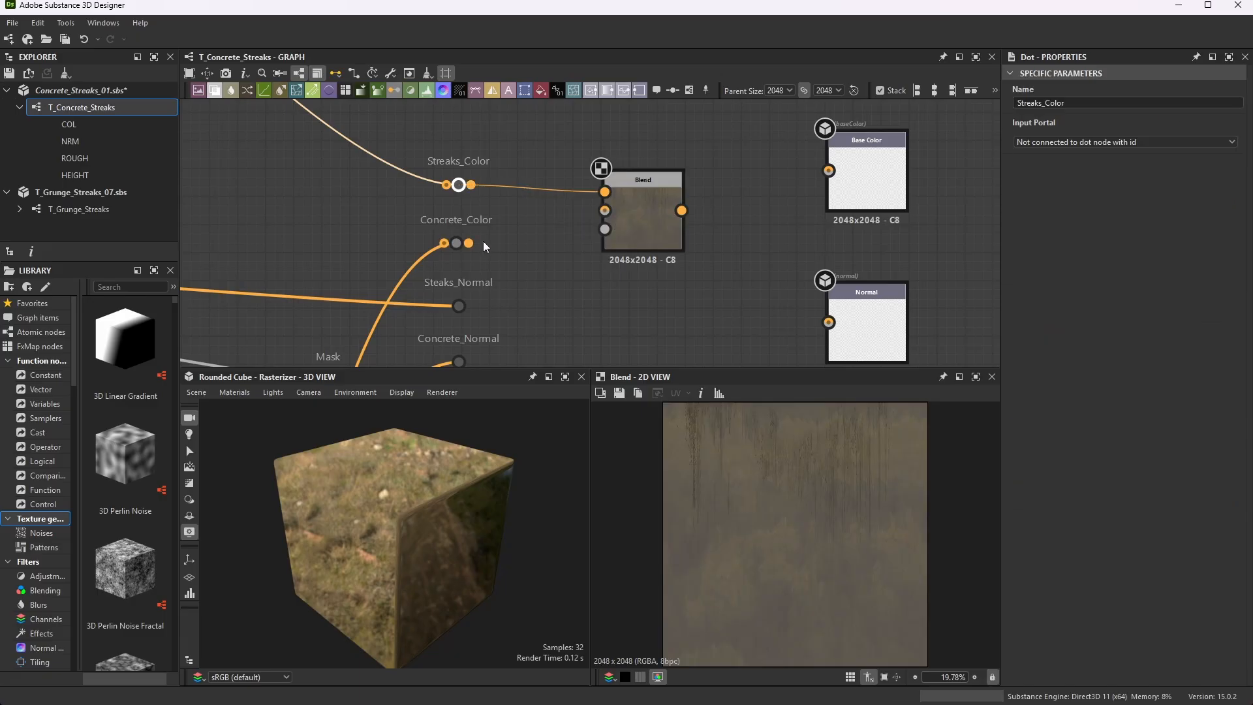
pyautogui.moveTo(469, 244); pyautogui.dragTo(610, 214)
pyautogui.scroll(-4, 610, 214)
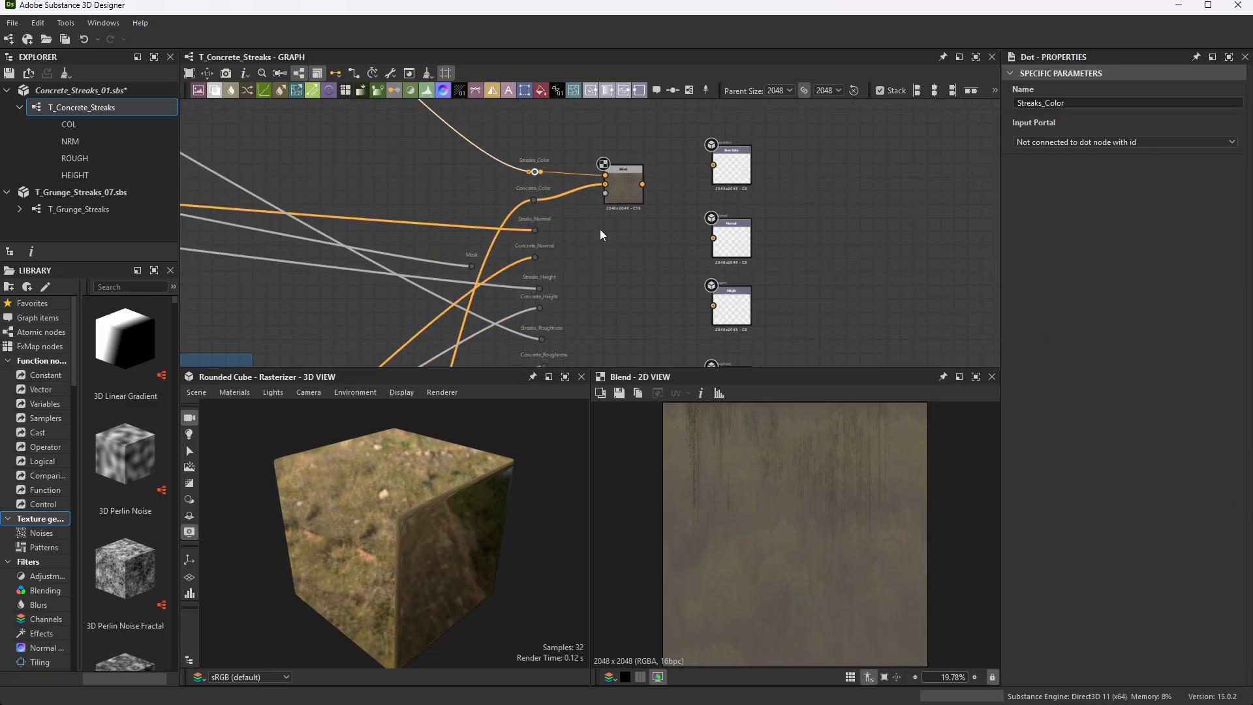
pyautogui.moveTo(617, 189); pyautogui.dragTo(619, 194)
pyautogui.click(646, 232)
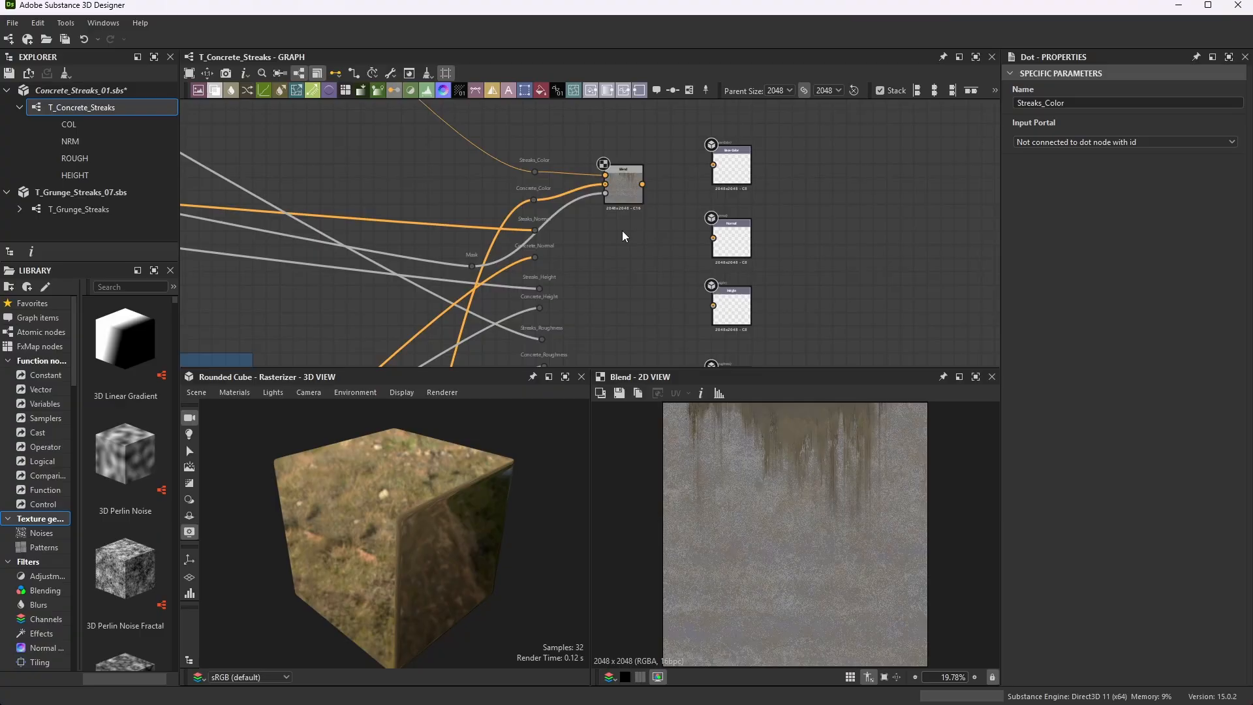
# - Add a Blend node below the color Blend, with Steaks_Normal as foreground, Concrete_Normal as background and Mask as opacity
pyautogui.rightClick(587, 233)
pyautogui.click(616, 279)
pyautogui.scroll(3, 593, 224)
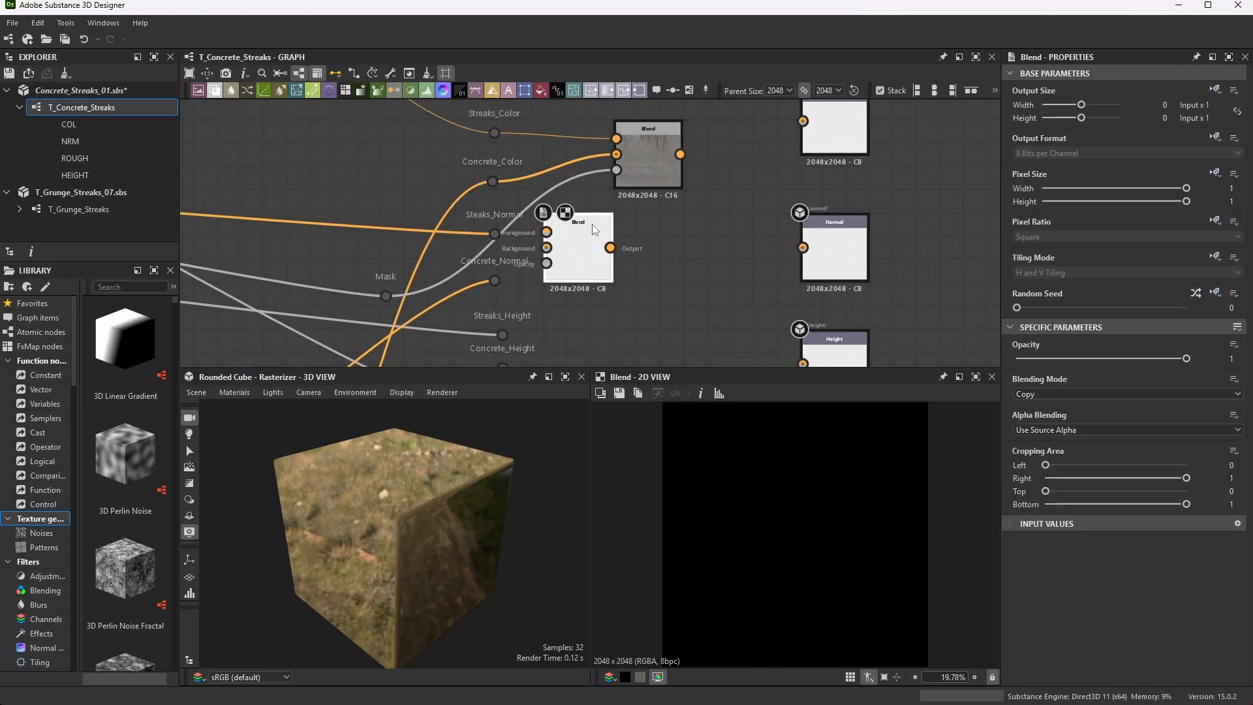
pyautogui.moveTo(592, 224); pyautogui.dragTo(659, 237)
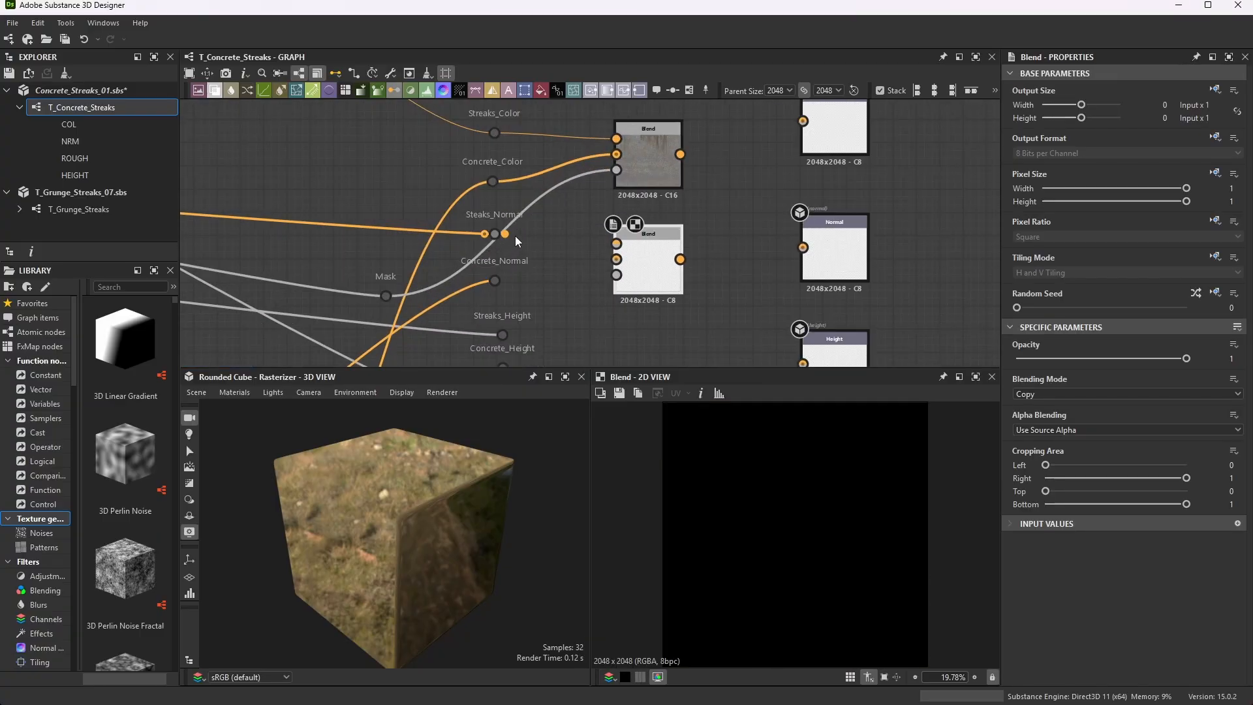
pyautogui.moveTo(505, 233); pyautogui.dragTo(616, 244)
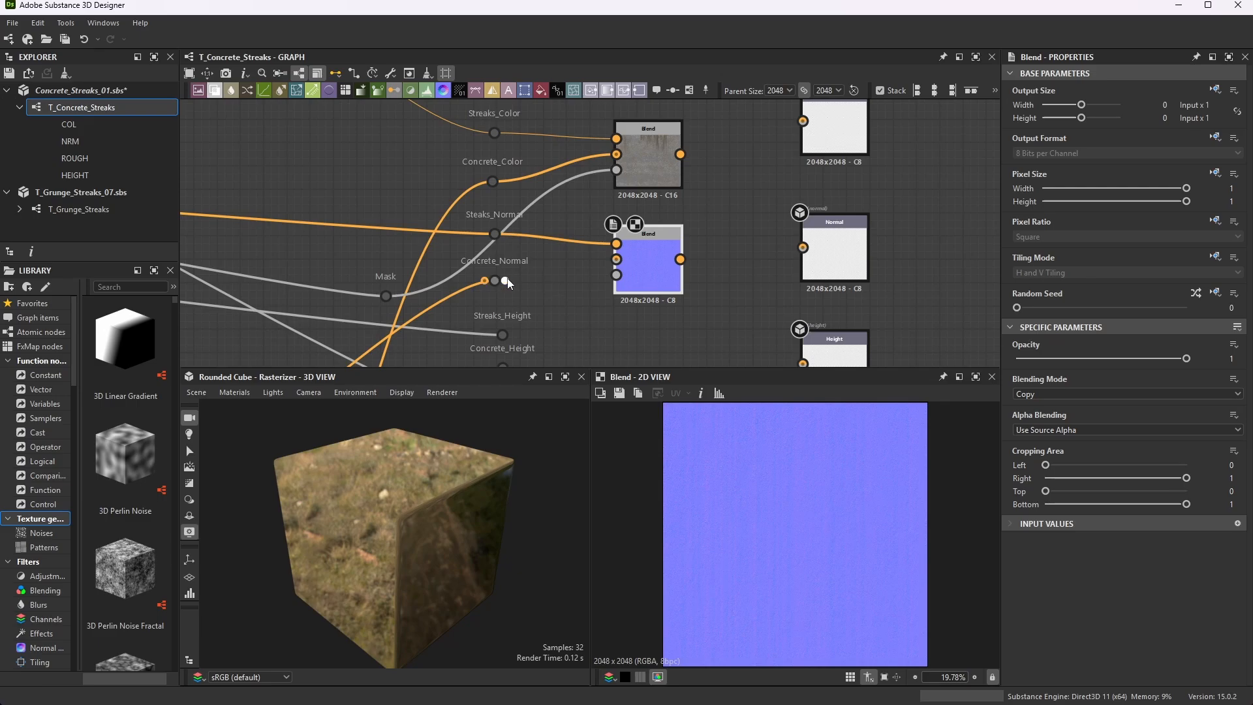
pyautogui.moveTo(506, 282); pyautogui.dragTo(616, 259)
pyautogui.moveTo(395, 304); pyautogui.dragTo(618, 275)
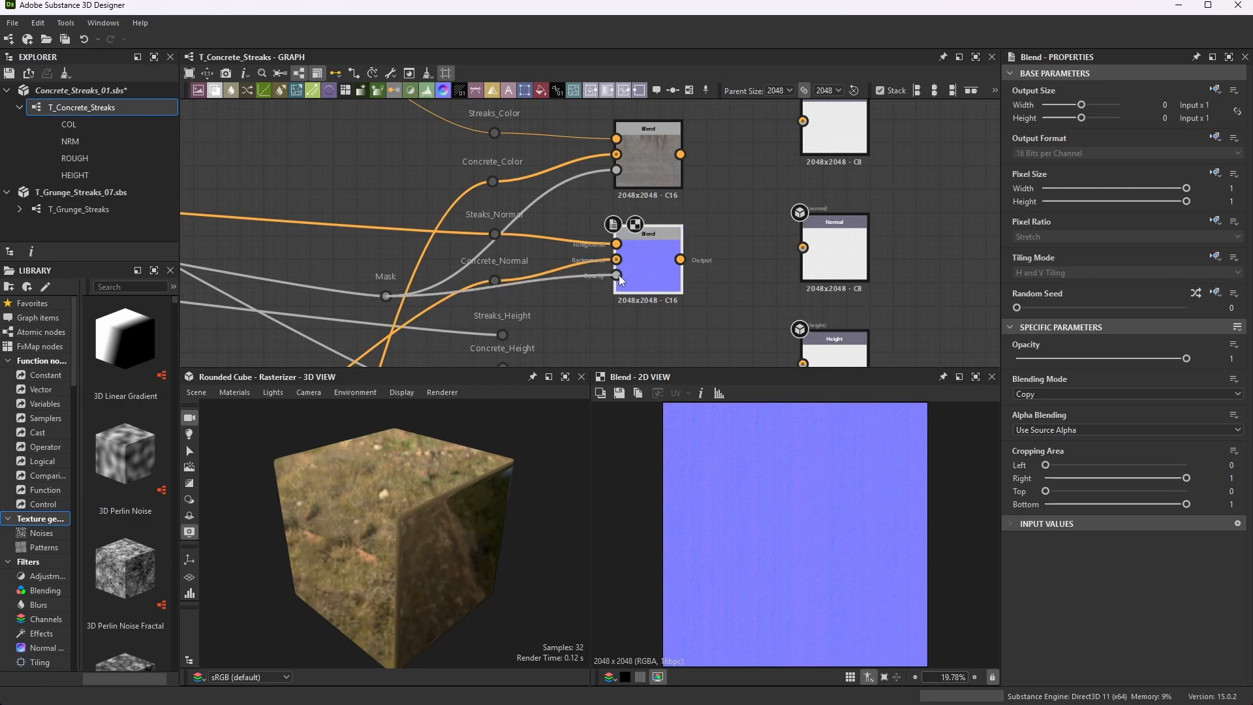
# - Inspect the blended normal map up close and as a whole in the 2D view
pyautogui.scroll(6, 826, 409)
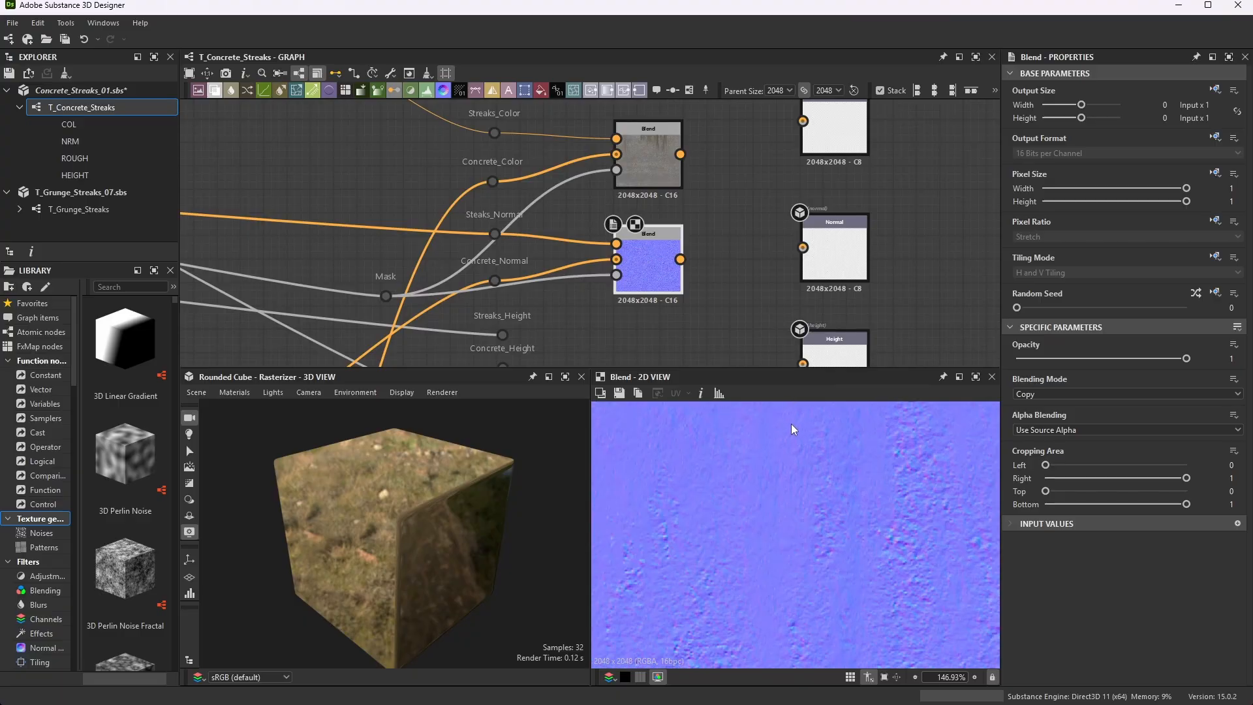
pyautogui.scroll(-2, 842, 479)
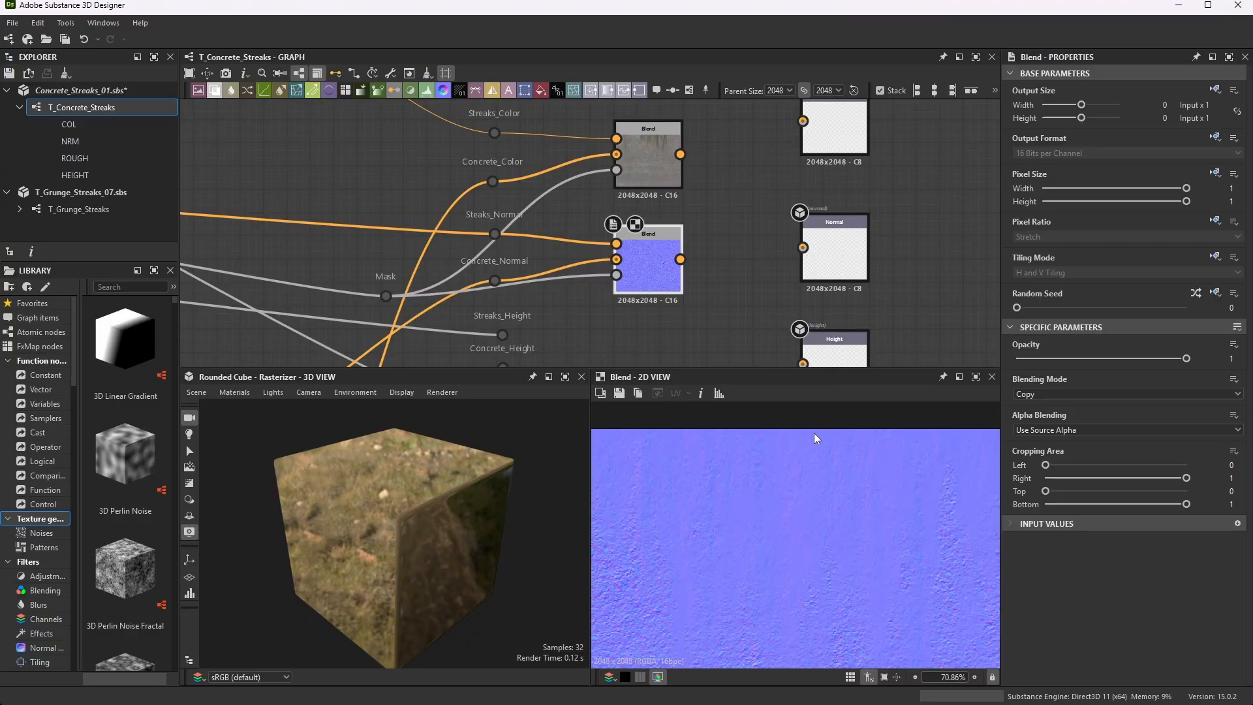
pyautogui.scroll(-3, 768, 462)
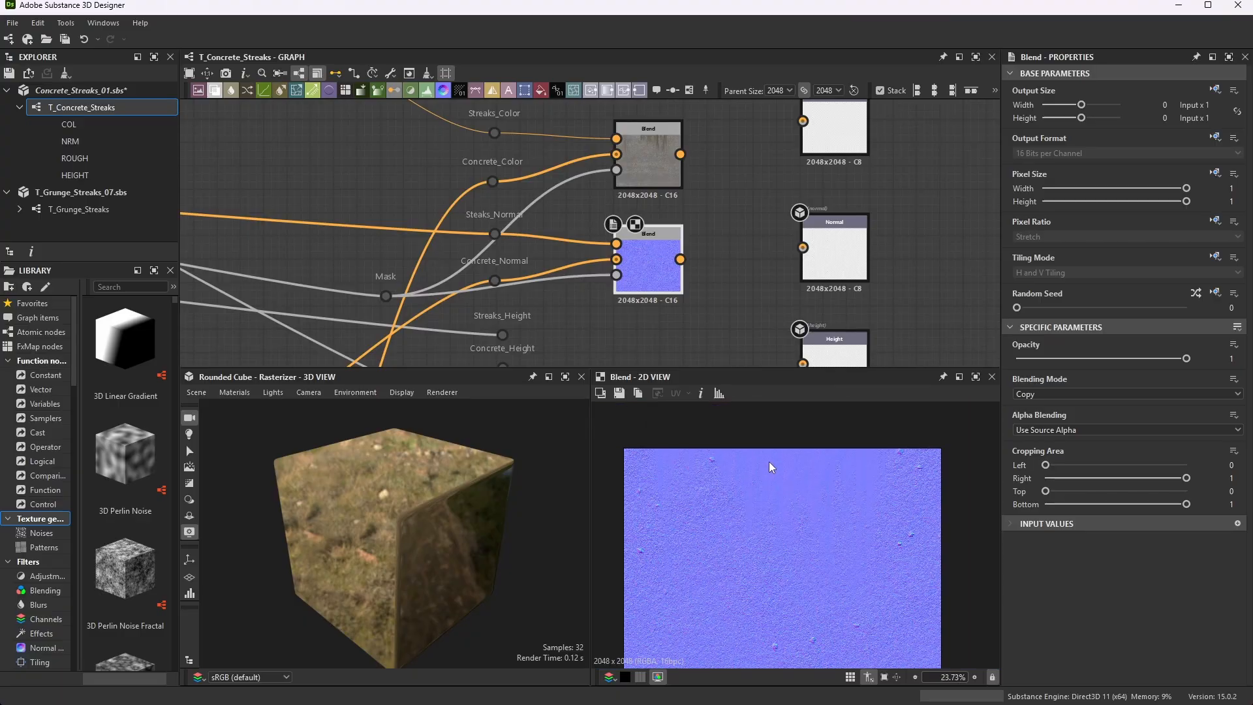
pyautogui.scroll(3, 806, 475)
# - Add a Blend node below the normal Blend, with Streaks_Height as foreground, Concrete_Height as background and Mask as opacity, and align it with its dots
pyautogui.scroll(-4, 617, 216)
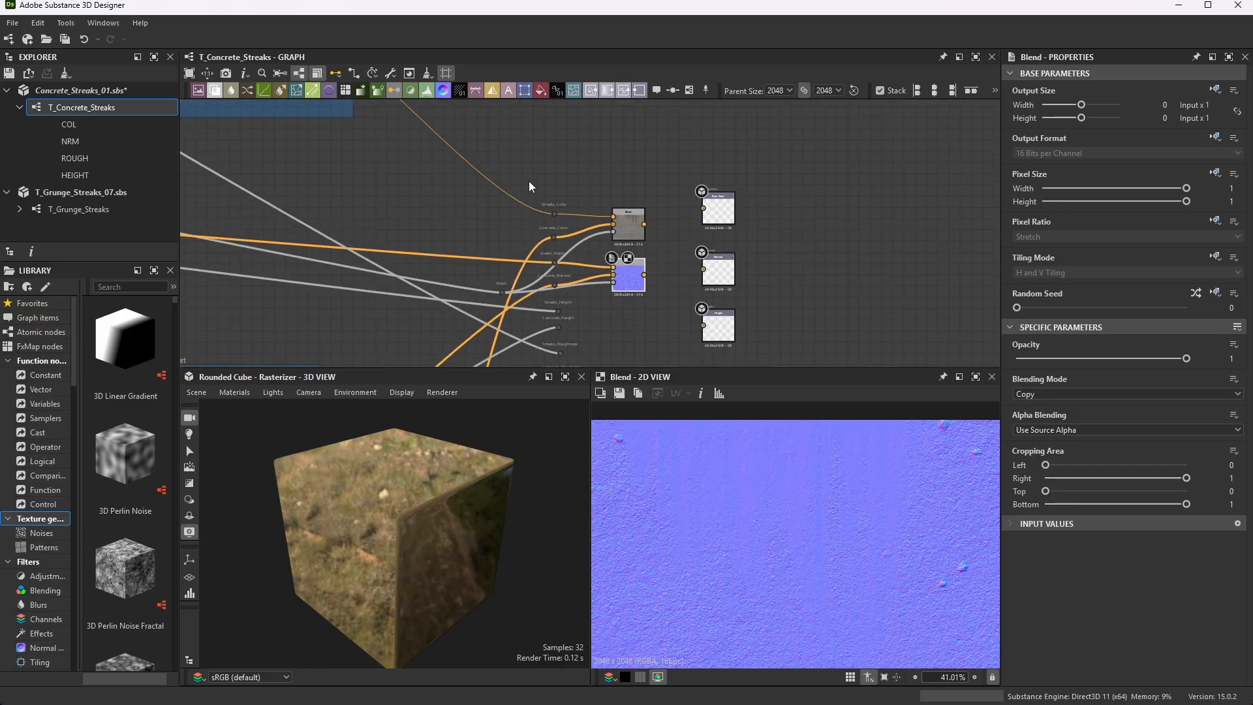
pyautogui.scroll(2, 617, 214)
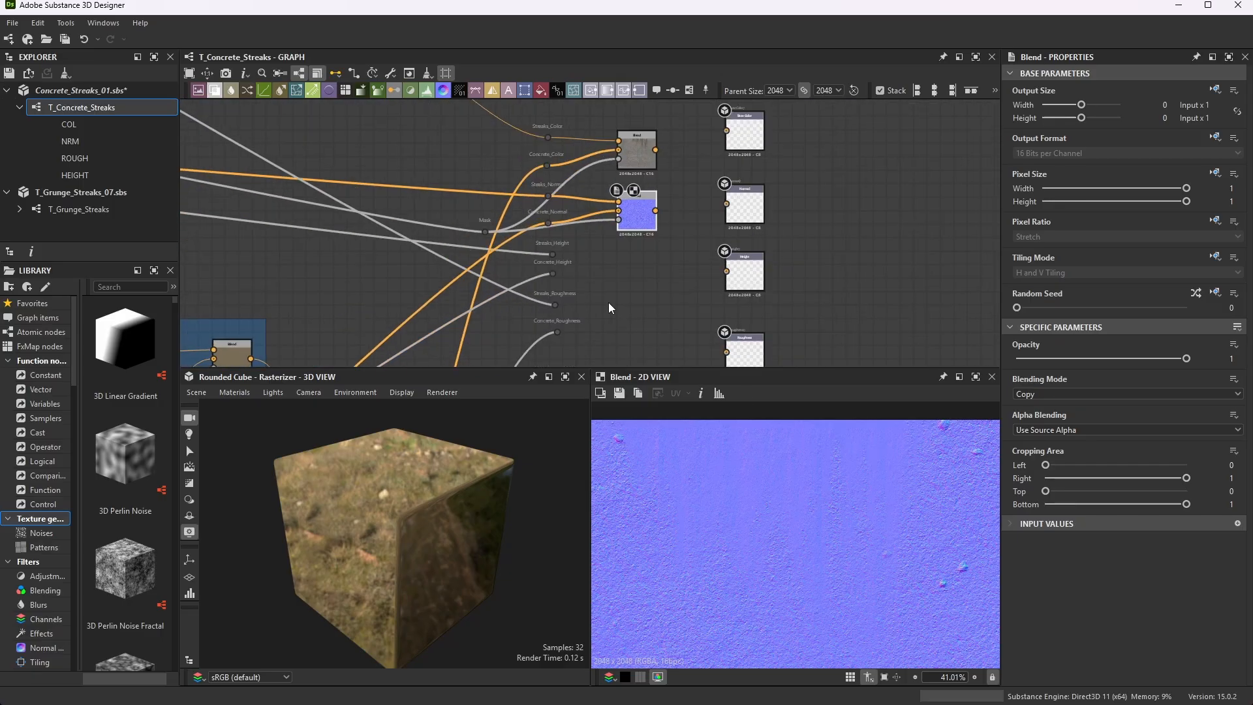
pyautogui.rightClick(633, 276)
pyautogui.click(678, 313)
pyautogui.scroll(2, 619, 288)
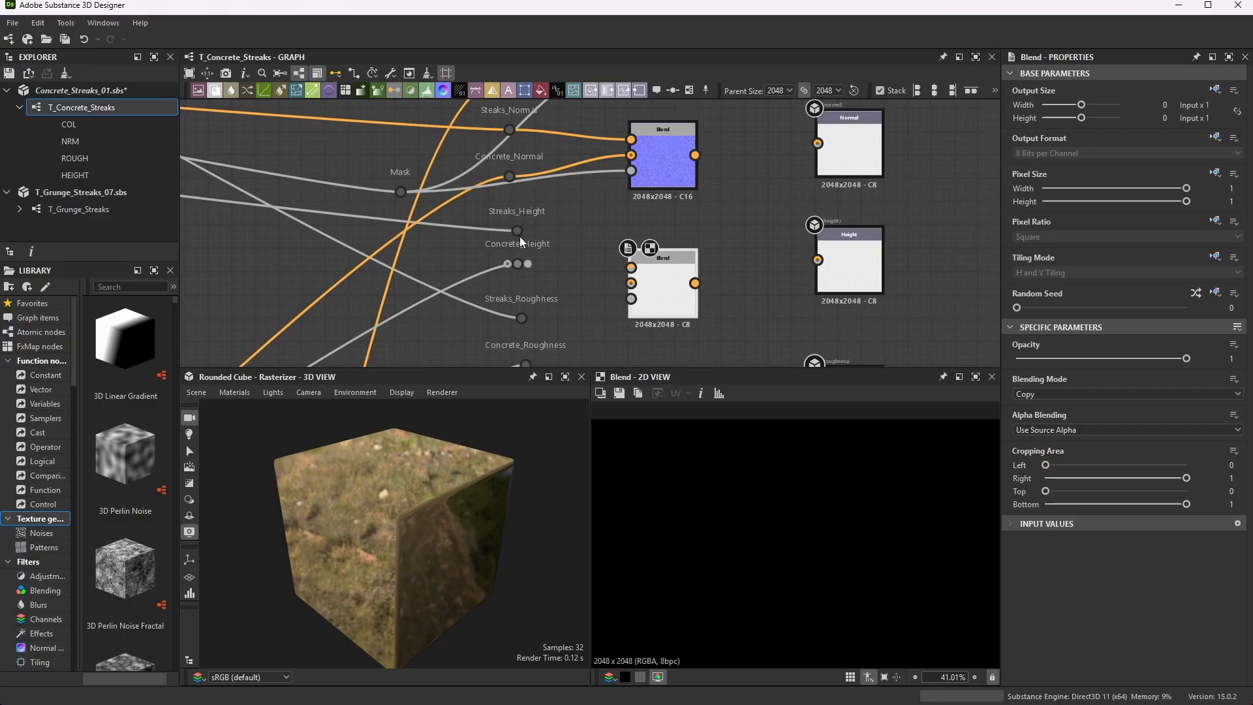
pyautogui.moveTo(517, 231); pyautogui.dragTo(630, 267)
pyautogui.moveTo(517, 266)
pyautogui.mouseDown()
pyautogui.moveTo(632, 283)
pyautogui.moveTo(523, 269)
pyautogui.mouseUp()
pyautogui.moveTo(649, 261); pyautogui.dragTo(652, 236)
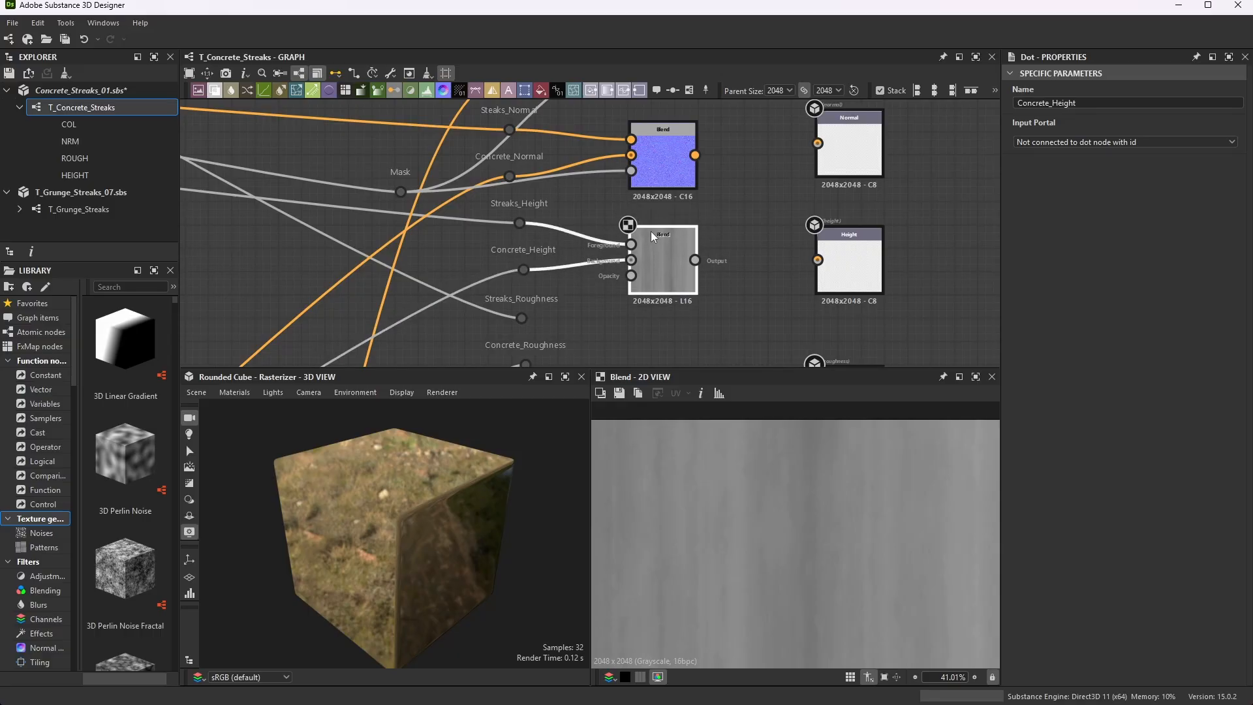
pyautogui.click(644, 283)
pyautogui.scroll(-1, 675, 258)
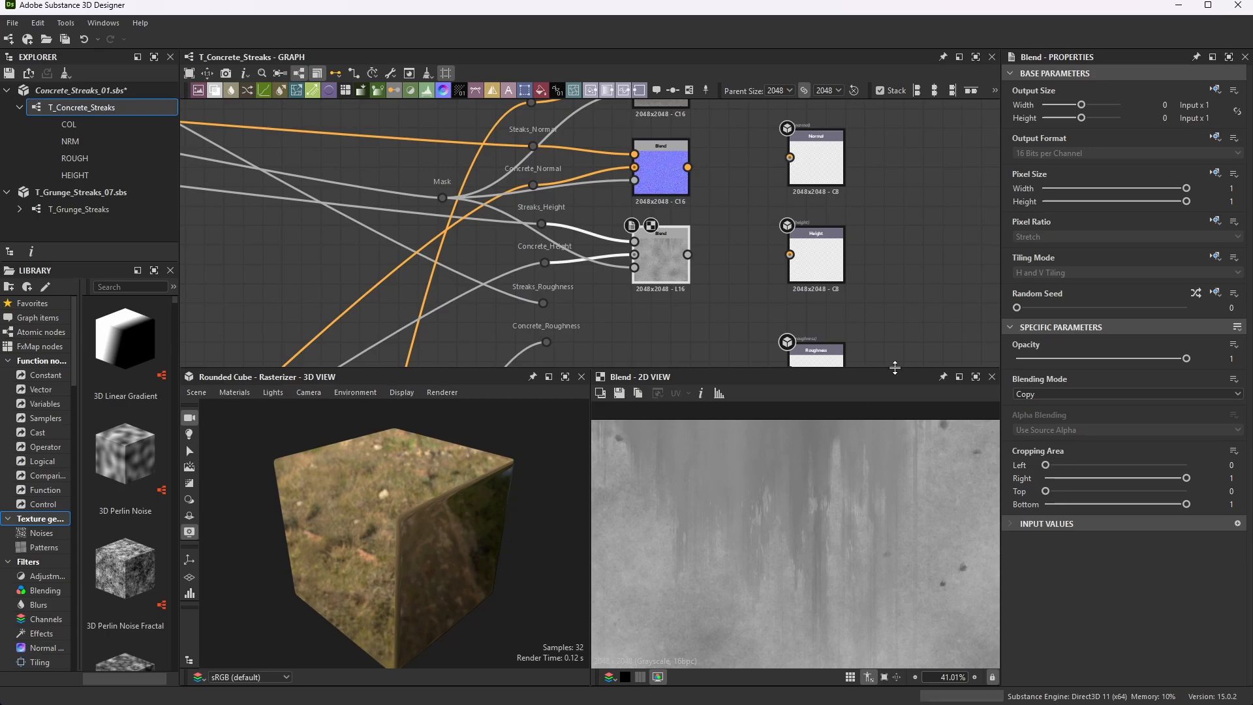
# - Add a Blend node below the height Blend, with Streaks_Roughness as foreground, Concrete_Roughness as background and Mask as opacity
pyautogui.scroll(-1, 704, 178)
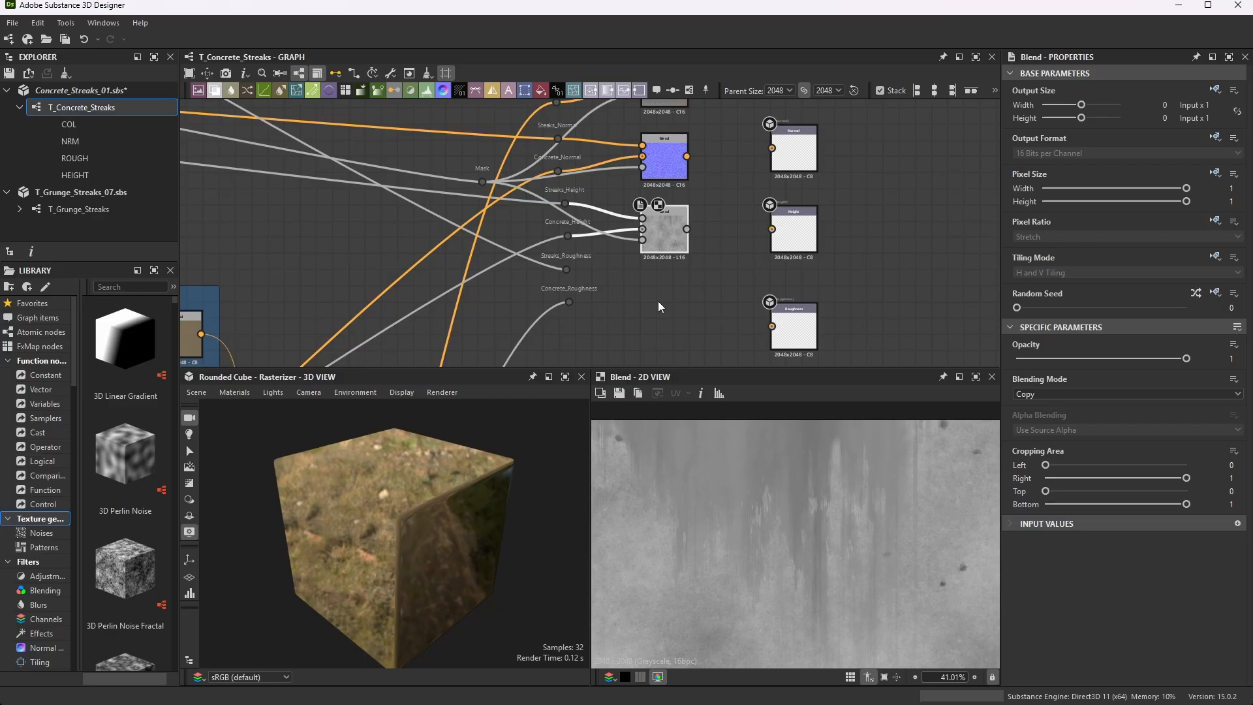
pyautogui.press('space')
pyautogui.click(692, 312)
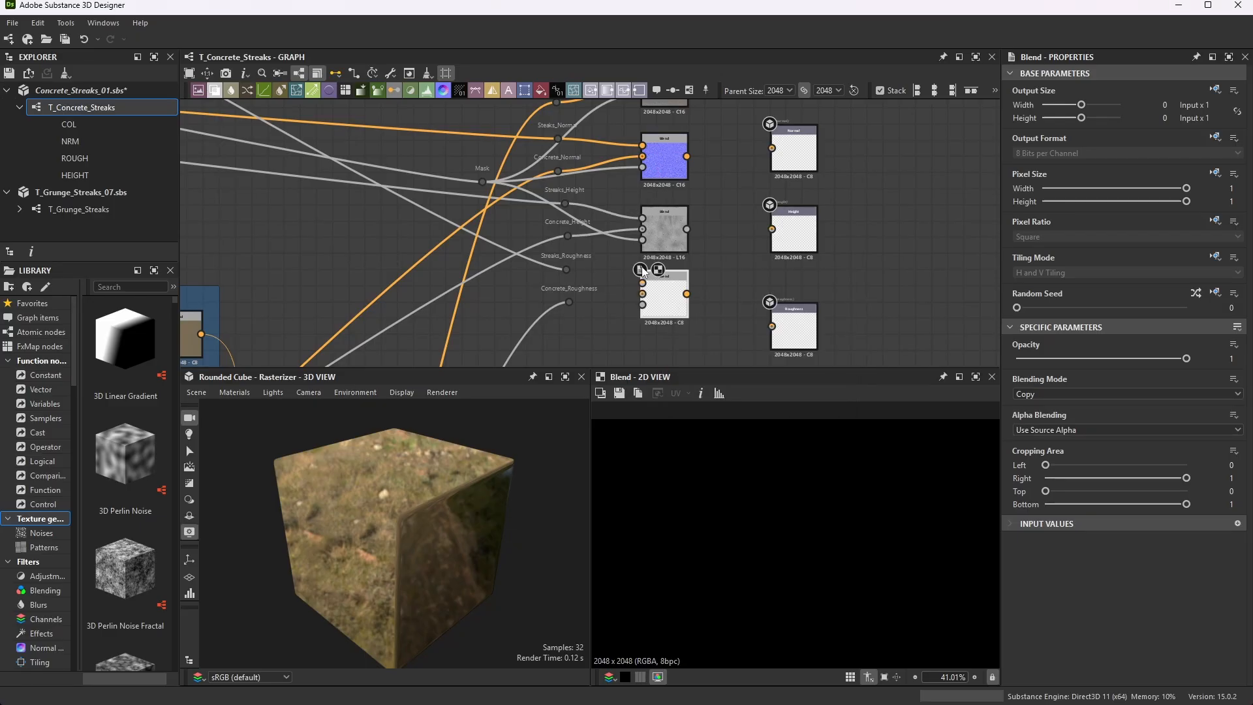
pyautogui.scroll(2, 653, 300)
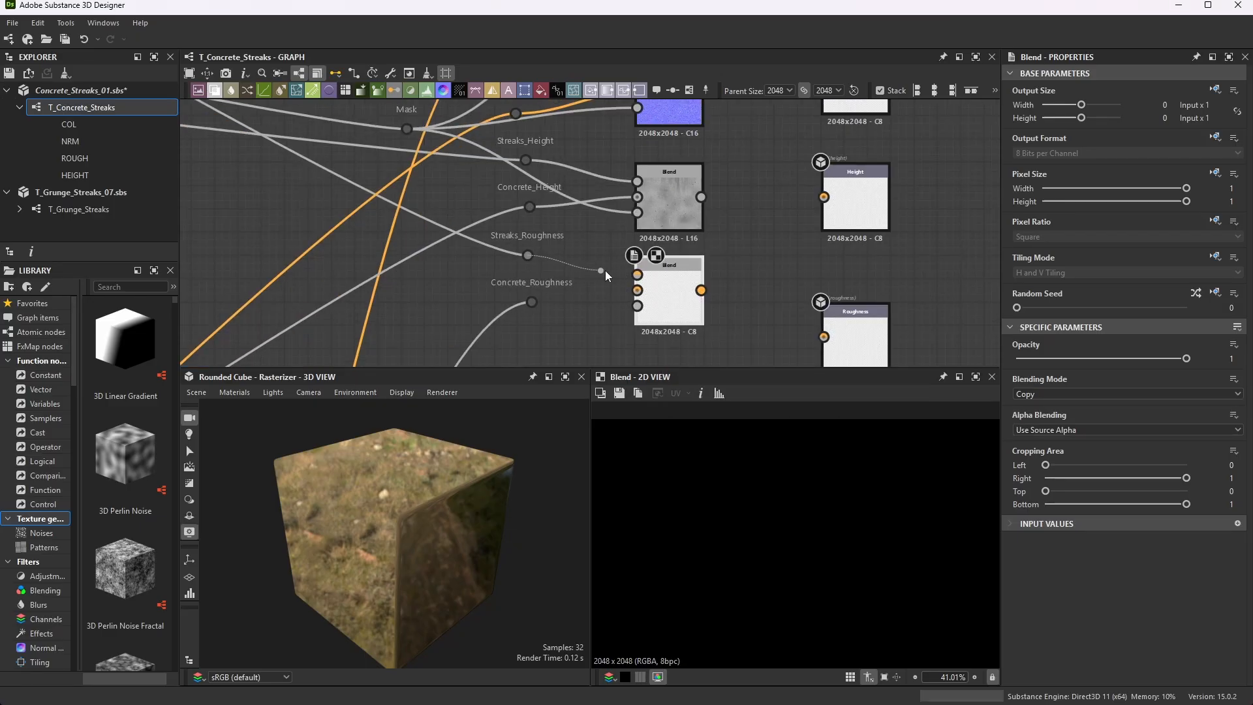
pyautogui.moveTo(605, 271); pyautogui.dragTo(637, 275)
pyautogui.moveTo(543, 301); pyautogui.dragTo(652, 292)
pyautogui.moveTo(424, 132); pyautogui.dragTo(638, 306)
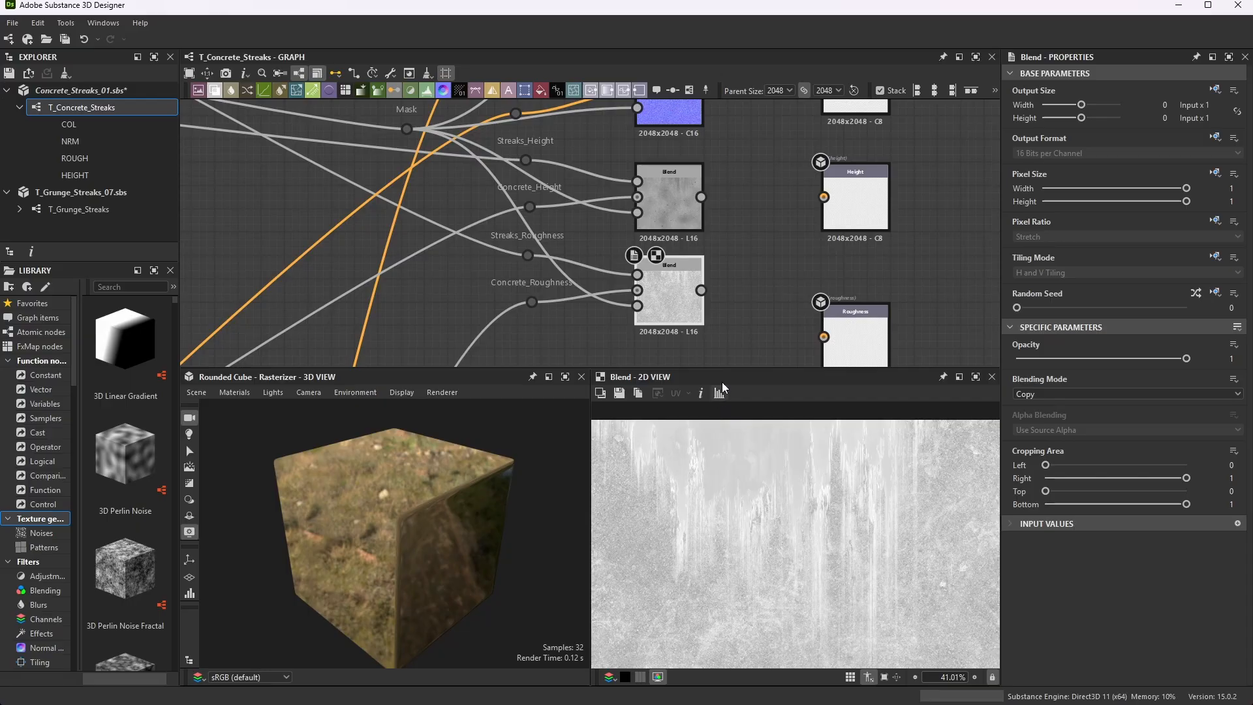
# - Show the height Blend's result in the 2D view and save the Concrete_Streaks_01.sbs package
pyautogui.moveTo(668, 187); pyautogui.dragTo(655, 226, button='middle')
pyautogui.scroll(3, 655, 225)
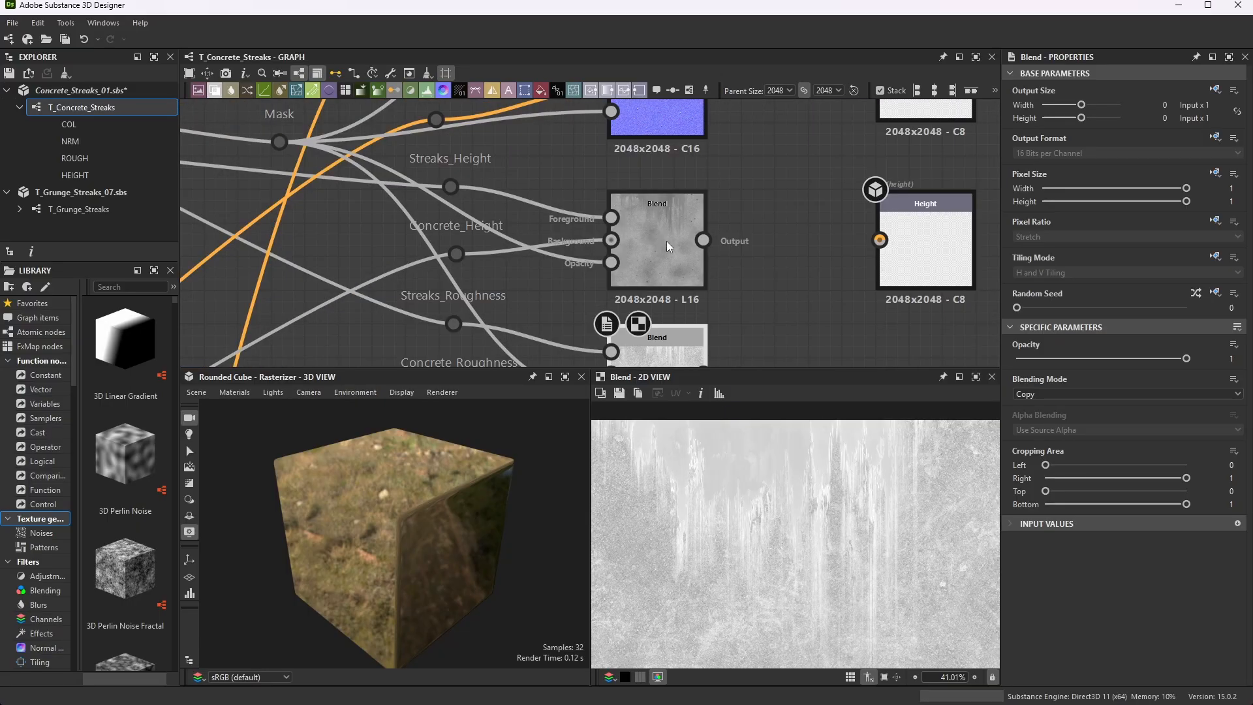
pyautogui.click(668, 224)
pyautogui.hotkey('ctrl', 's')
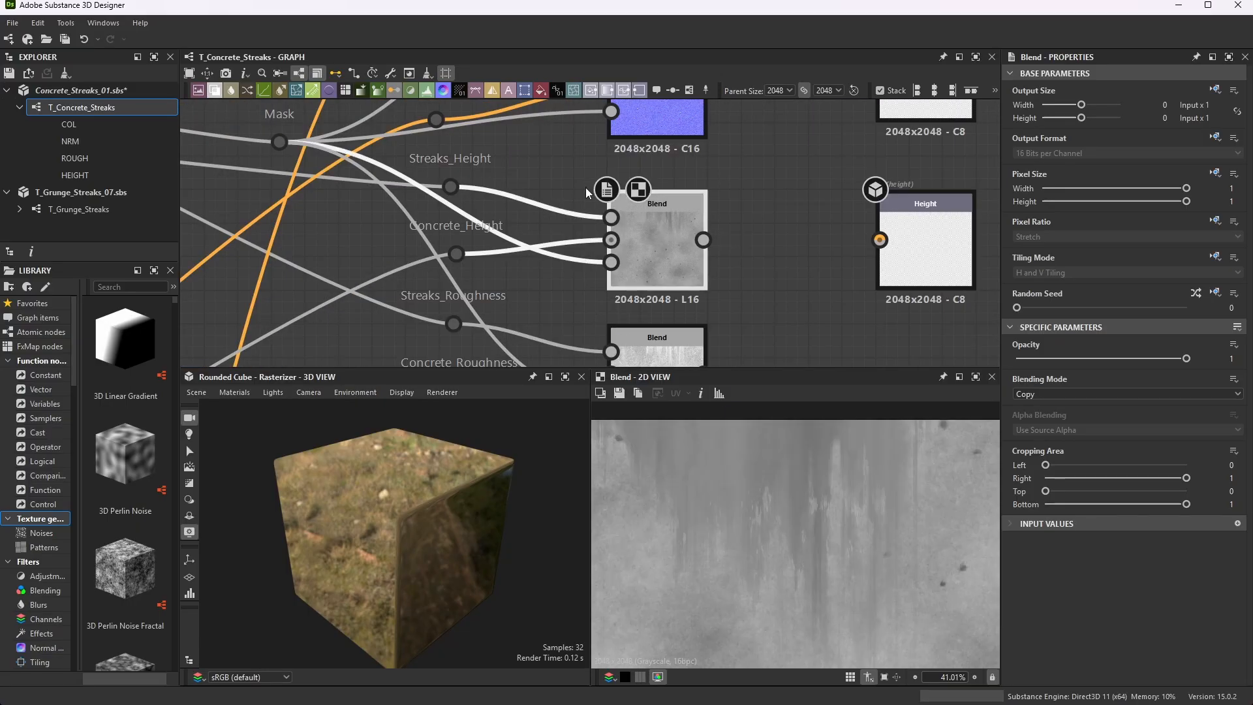
pyautogui.scroll(-6, 651, 219)
pyautogui.scroll(-2, 759, 486)
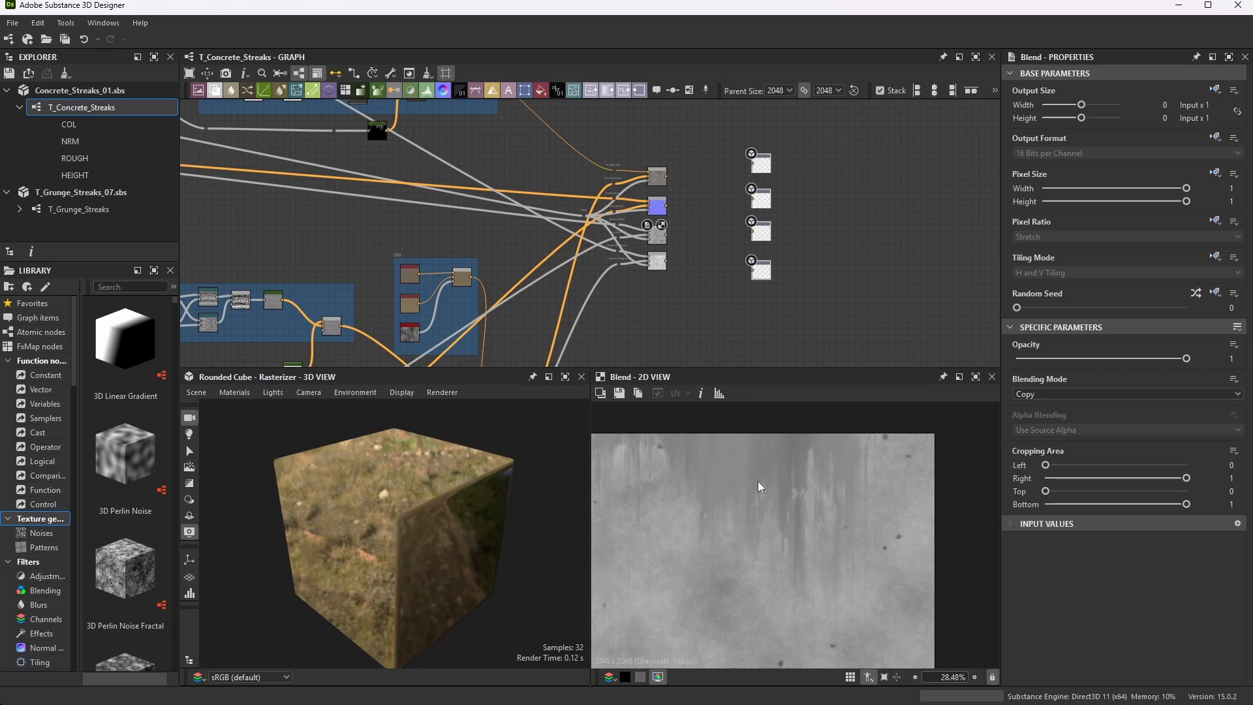
pyautogui.scroll(3, 776, 210)
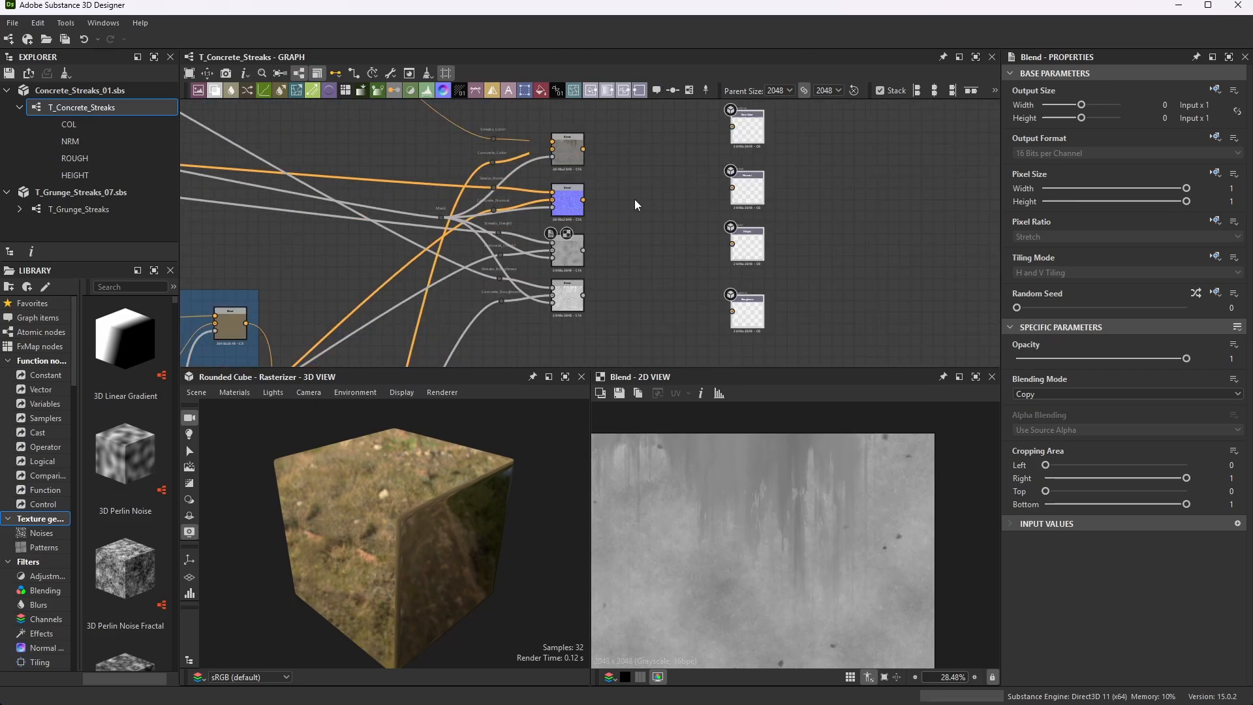
# - Connect the color, normal, height and roughness Blend nodes to their matching Base Color, Normal, Height and Roughness output nodes
pyautogui.moveTo(582, 149); pyautogui.dragTo(731, 126)
pyautogui.moveTo(583, 200); pyautogui.dragTo(729, 191)
pyautogui.moveTo(583, 251); pyautogui.dragTo(731, 244)
pyautogui.moveTo(582, 295); pyautogui.dragTo(731, 311)
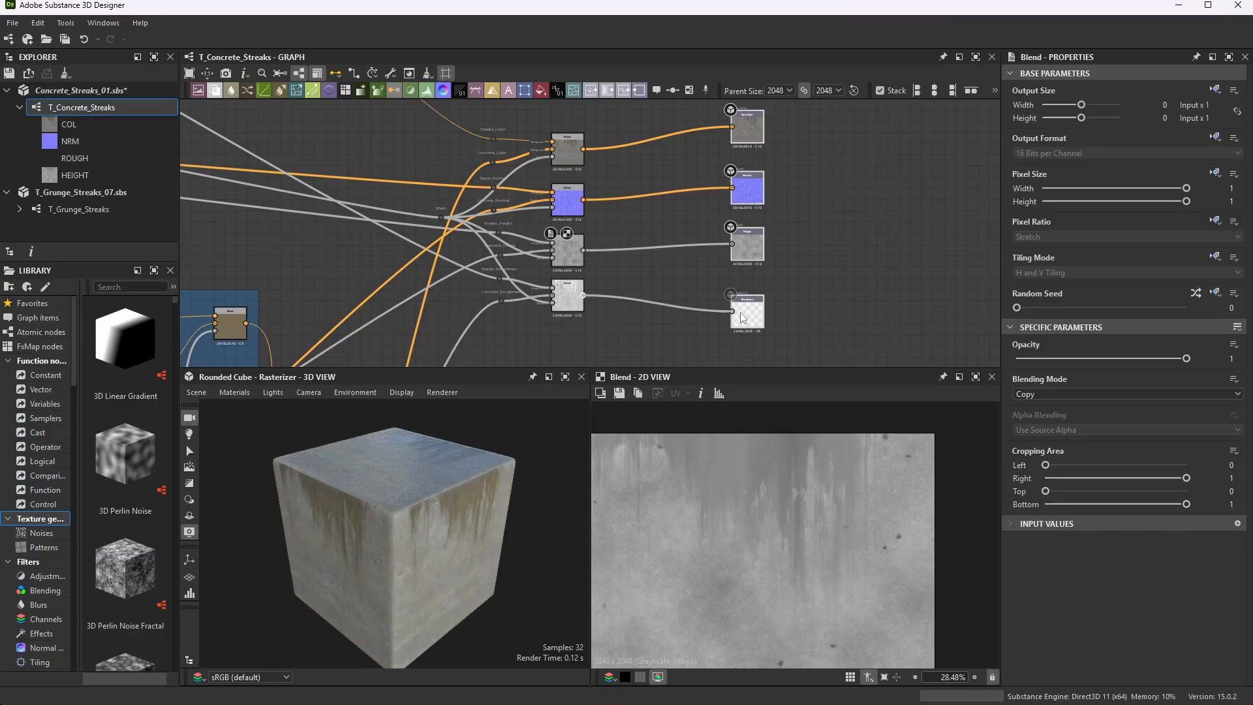
# - Inspect the streaked concrete on the rounded cube from several angles and close up in the 3D view
pyautogui.moveTo(322, 535); pyautogui.dragTo(293, 487)
pyautogui.moveTo(294, 487); pyautogui.dragTo(405, 443, button='right')
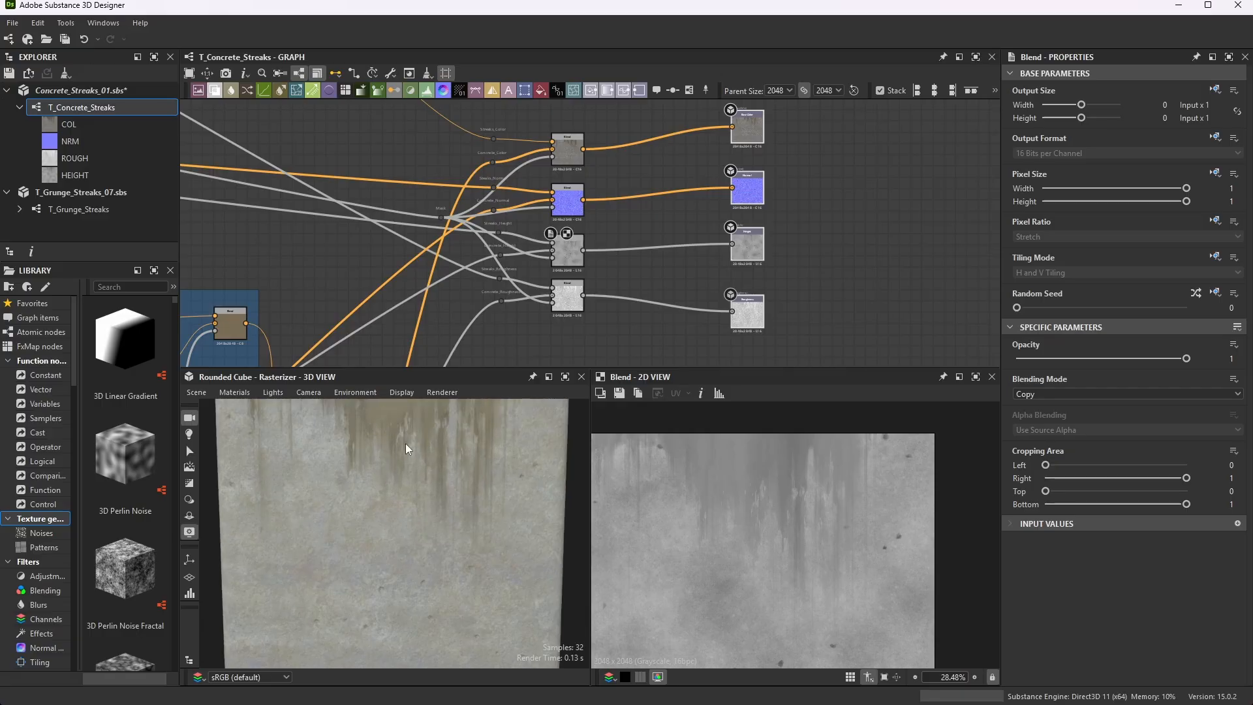
pyautogui.moveTo(405, 443); pyautogui.dragTo(374, 486)
pyautogui.moveTo(373, 486); pyautogui.dragTo(328, 404, button='right')
pyautogui.moveTo(327, 403); pyautogui.dragTo(421, 510)
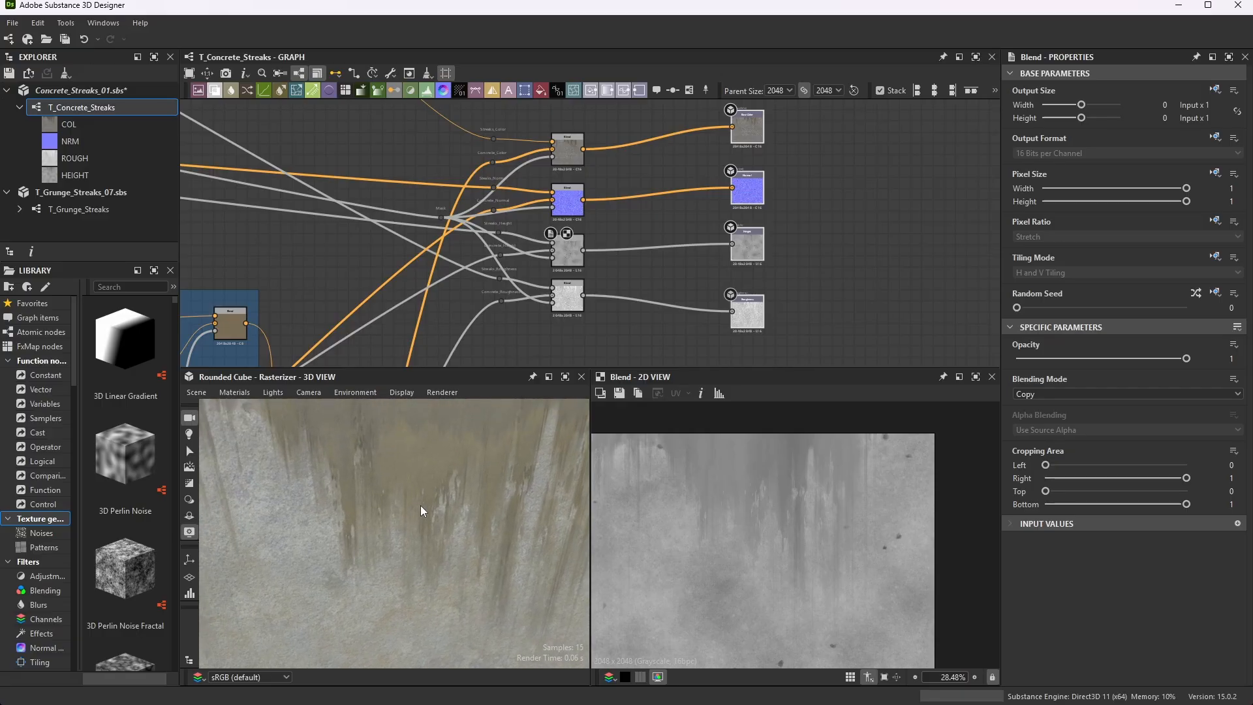
pyautogui.moveTo(495, 471)
pyautogui.mouseDown(button='right')
pyautogui.moveTo(433, 456)
pyautogui.moveTo(384, 402)
pyautogui.mouseUp(button='right')
pyautogui.moveTo(384, 402); pyautogui.dragTo(456, 511)
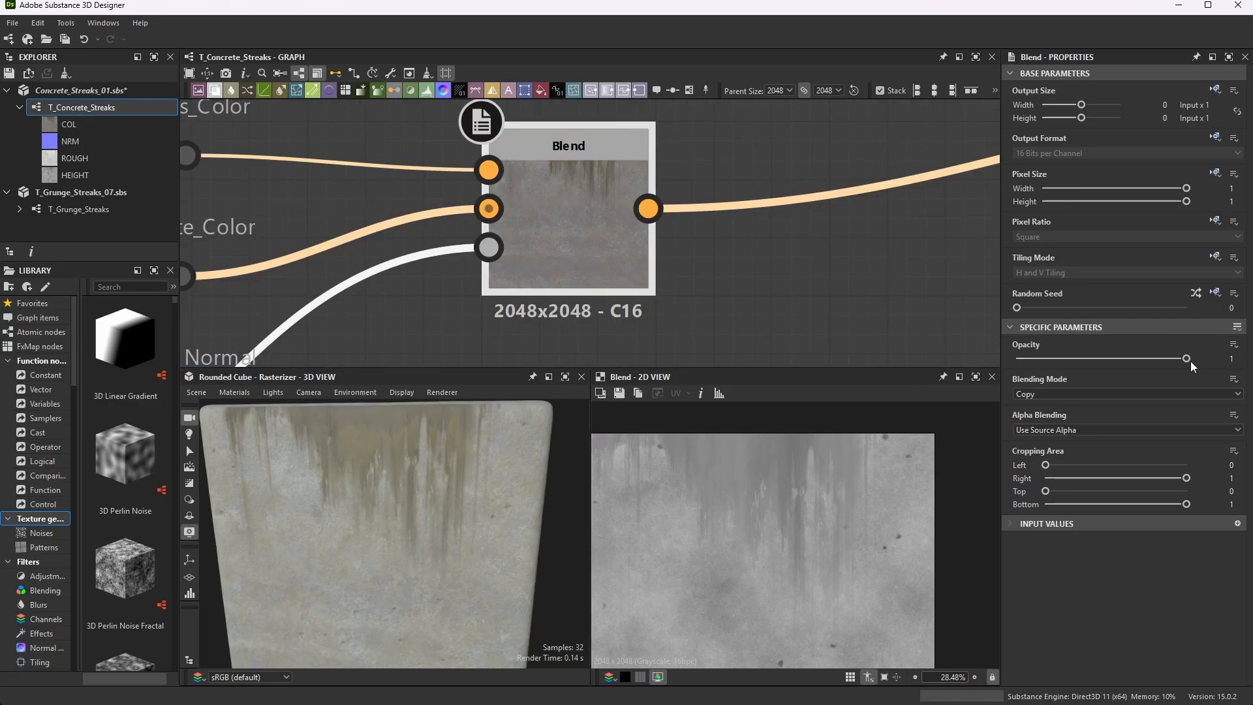
# - Set the opacity of the color Blend node to 0.75
pyautogui.click(1230, 359)
pyautogui.write('0.75')
pyautogui.press('Return')
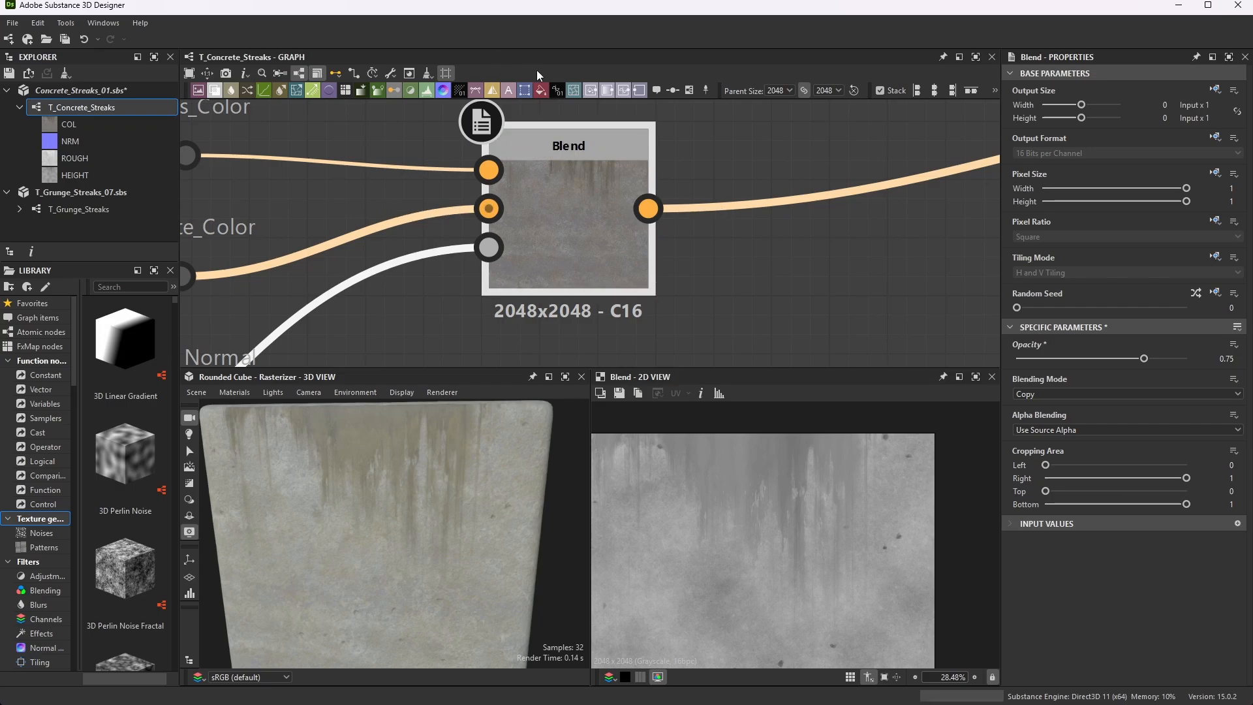
# - Lower the opacity of the Blend node that mixes the two normal maps to 0.86
pyautogui.scroll(-5, 668, 215)
pyautogui.scroll(5, 667, 305)
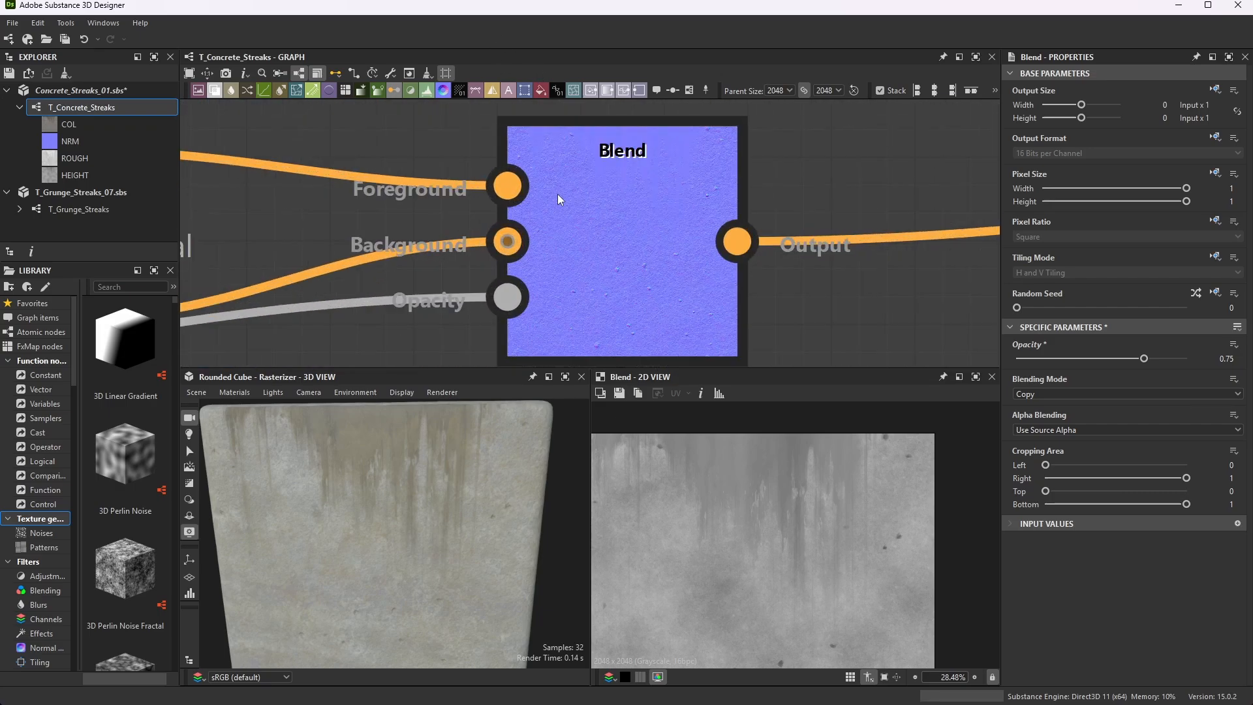
pyautogui.scroll(-5, 559, 195)
pyautogui.scroll(5, 840, 162)
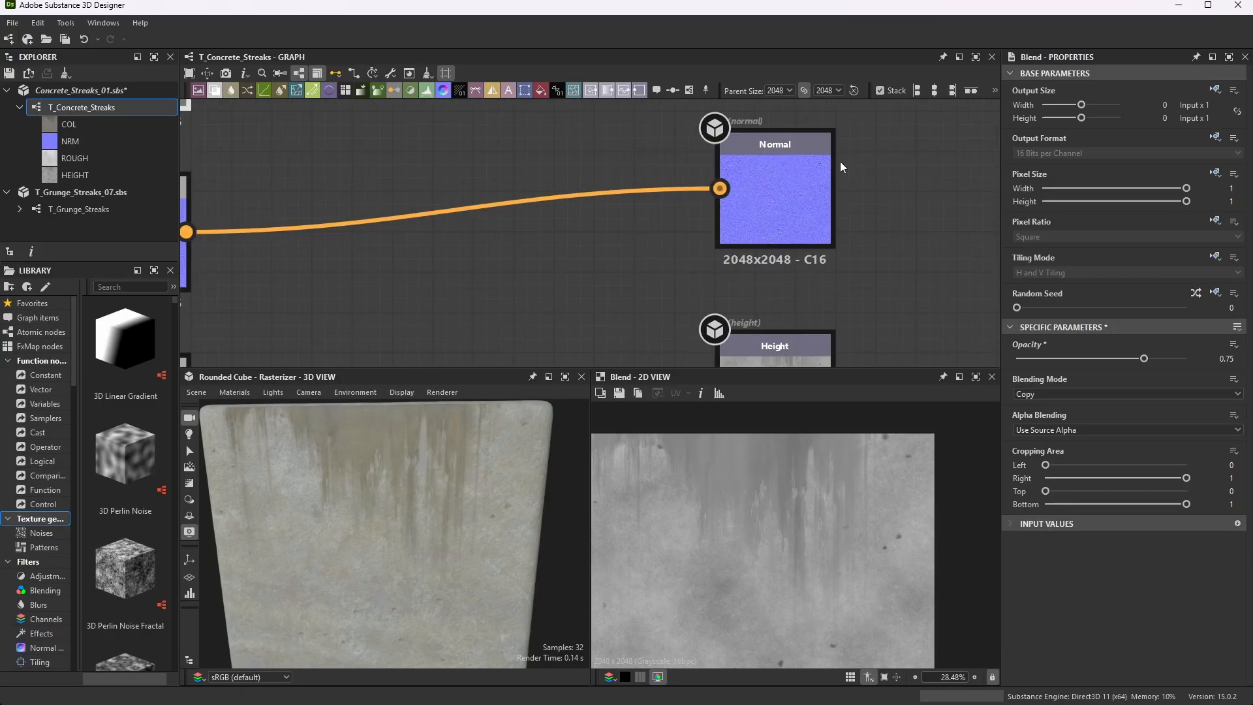
pyautogui.scroll(-4, 445, 234)
pyautogui.scroll(4, 538, 151)
pyautogui.click(539, 151)
pyautogui.scroll(-4, 570, 154)
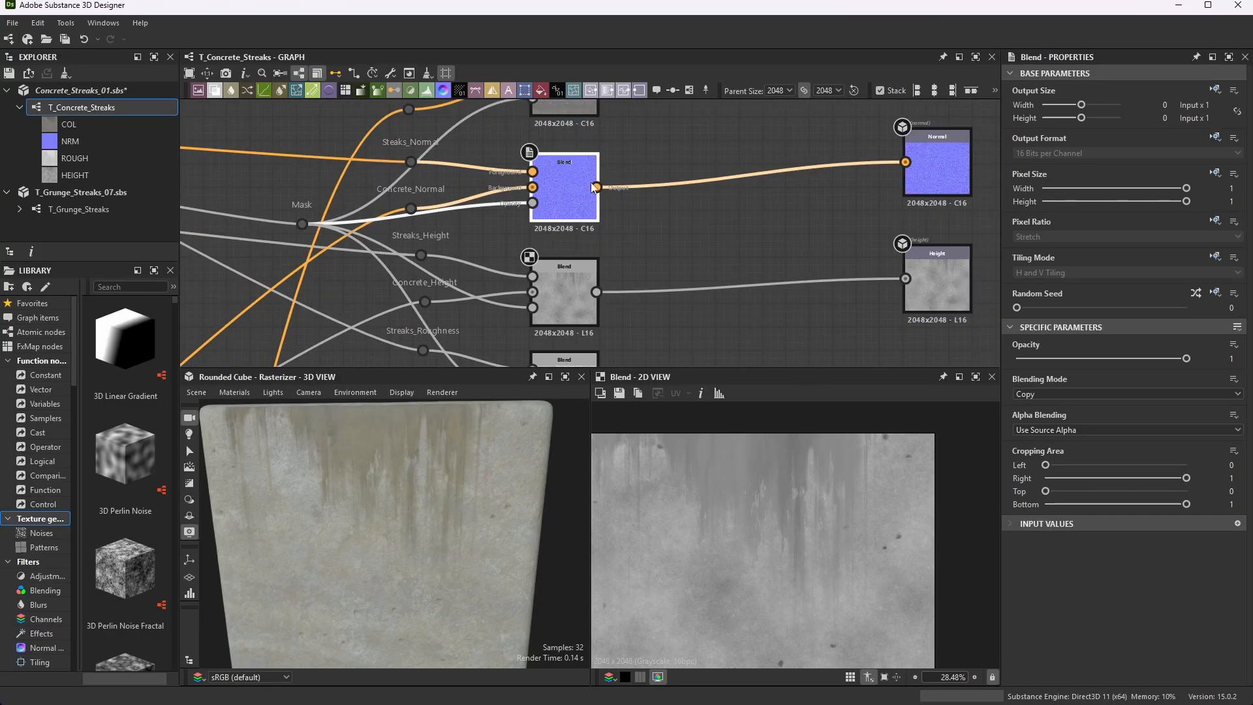
pyautogui.scroll(3, 570, 154)
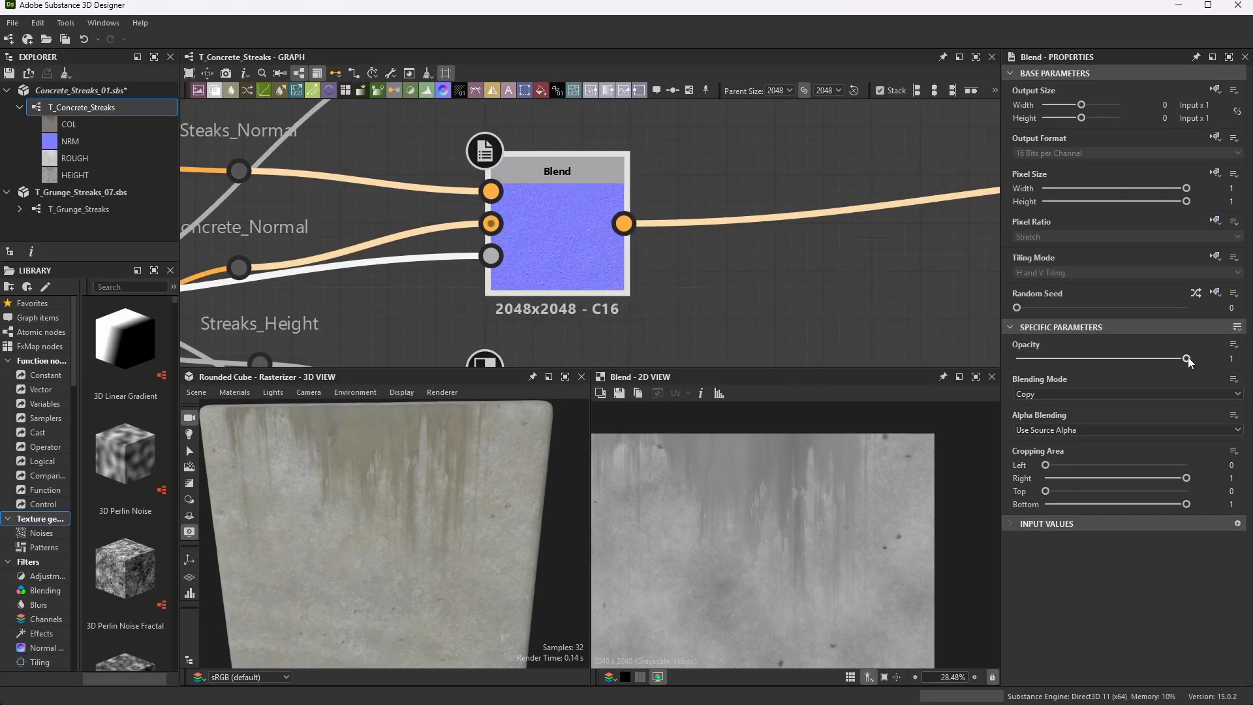
pyautogui.moveTo(1187, 358); pyautogui.dragTo(1163, 370)
pyautogui.scroll(-1, 630, 172)
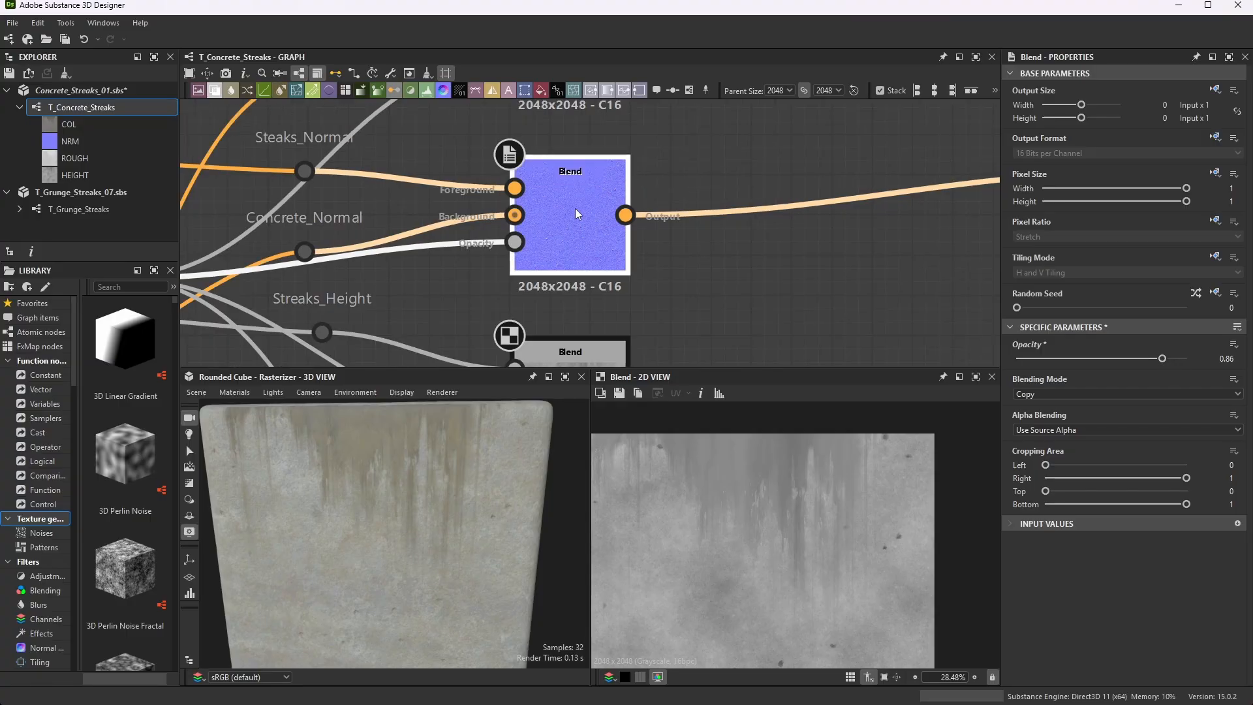
# - Show the normal Blend's result close up in the 2D view and reduce the node's opacity slightly further
pyautogui.doubleClick(576, 205)
pyautogui.scroll(6, 777, 492)
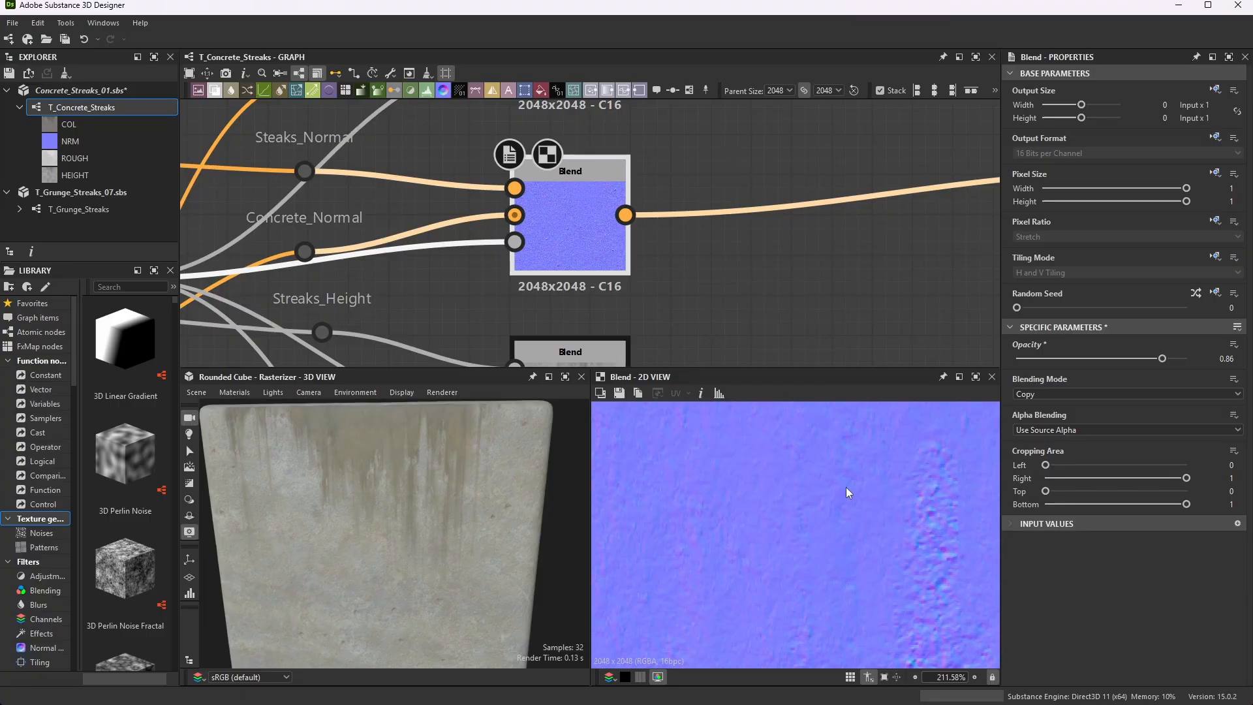
pyautogui.moveTo(1161, 358); pyautogui.dragTo(1151, 365)
pyautogui.doubleClick(1229, 356)
pyautogui.press('Return')
# - Show the height Blend's result in the 2D view and check its opacity setting
pyautogui.scroll(-4, 746, 115)
pyautogui.scroll(4, 683, 260)
pyautogui.doubleClick(655, 197)
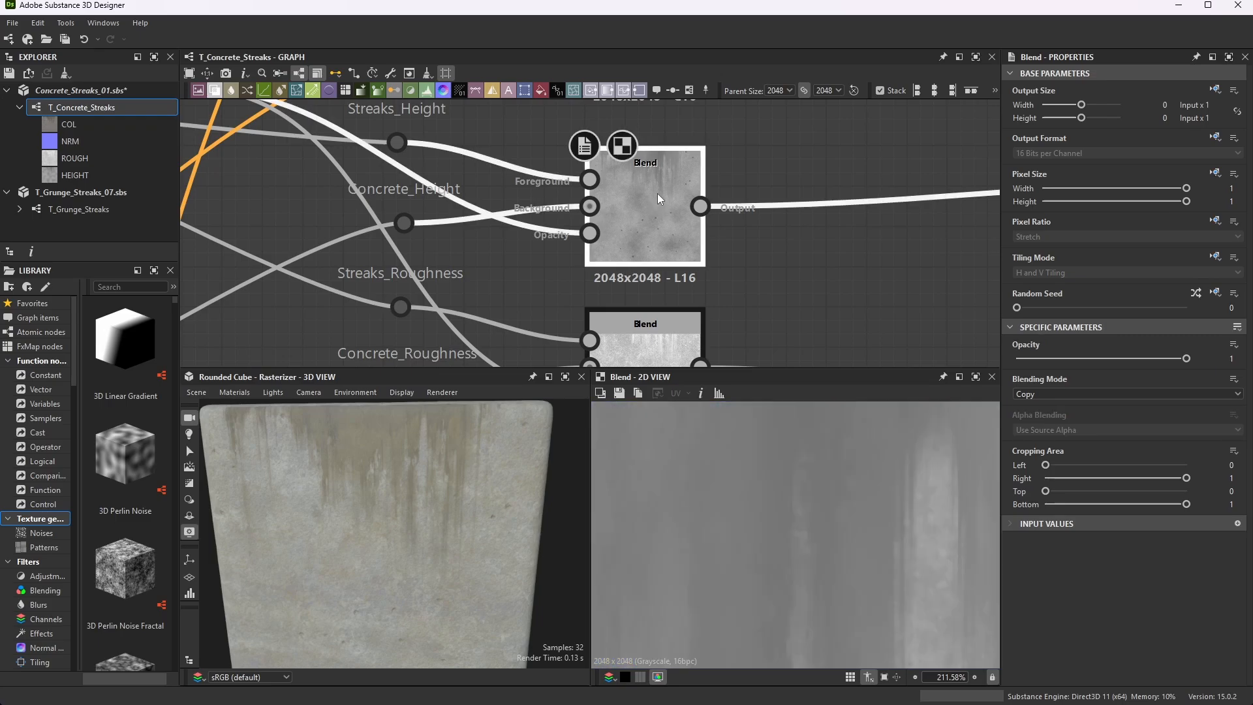
pyautogui.scroll(-4, 656, 193)
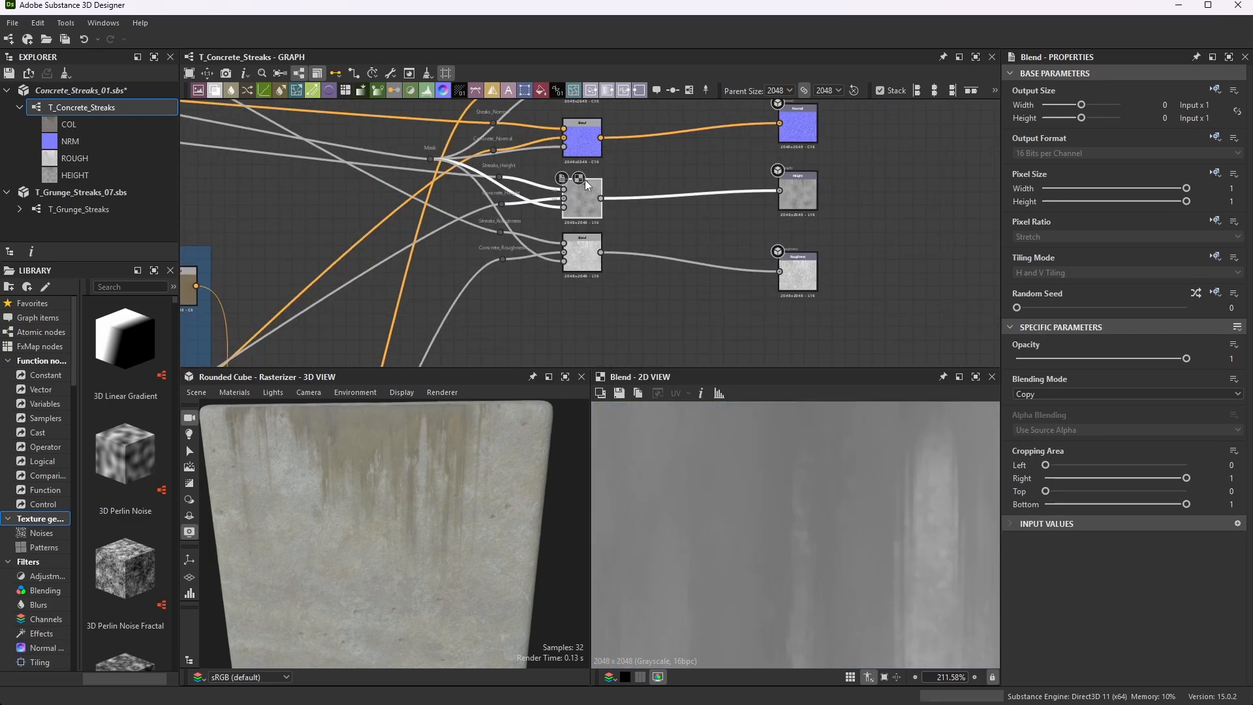
# - Show the roughness Blend's result in the 2D view and set its opacity to 0.75
pyautogui.scroll(5, 585, 256)
pyautogui.doubleClick(597, 213)
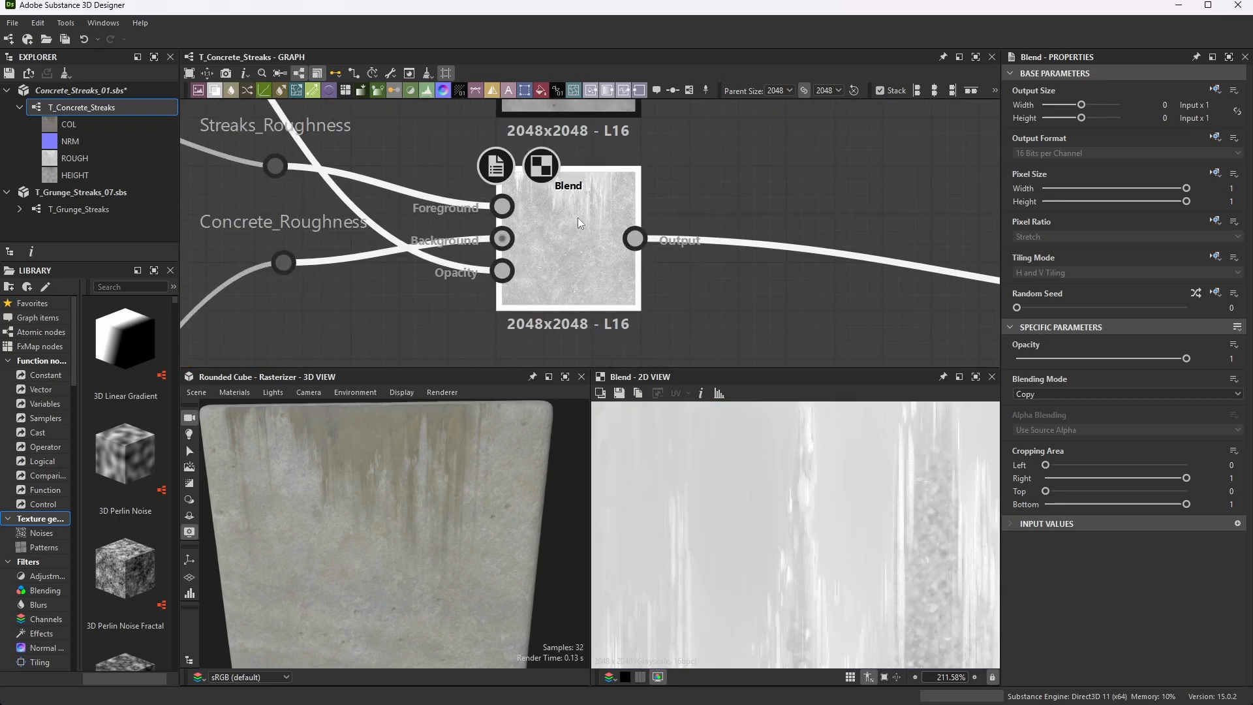
pyautogui.click(1232, 359)
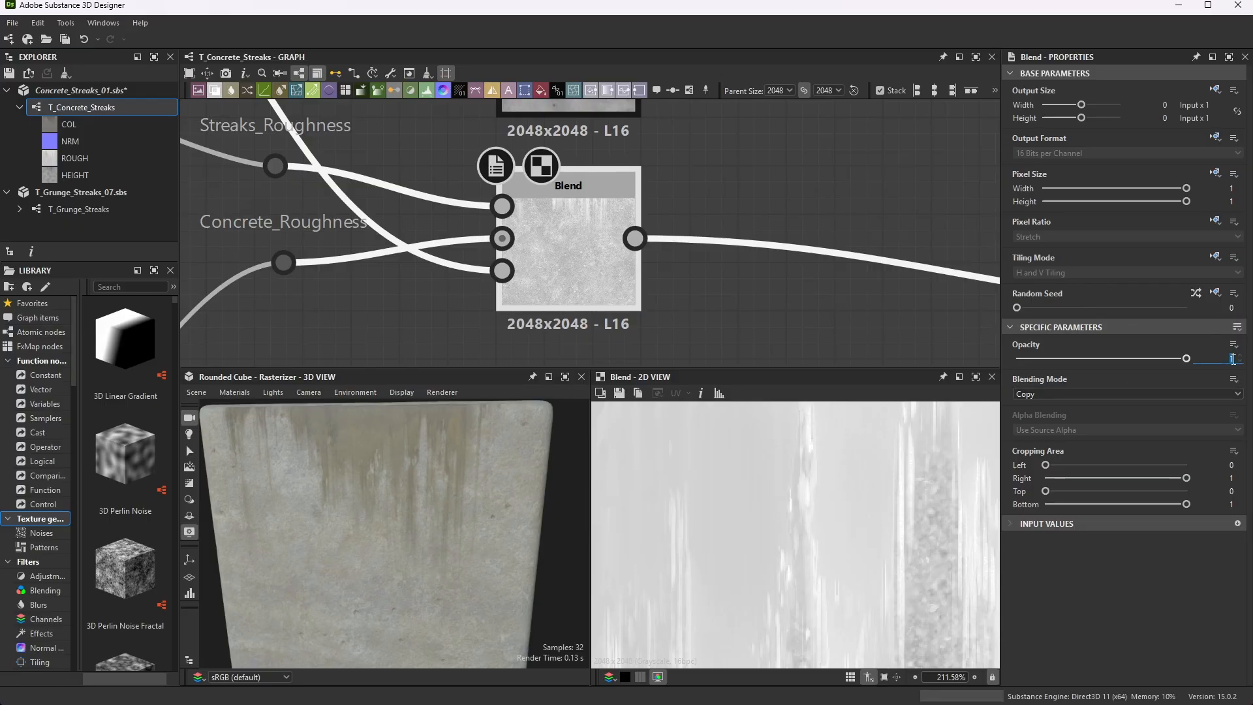
pyautogui.write('0.75')
pyautogui.press('Return')
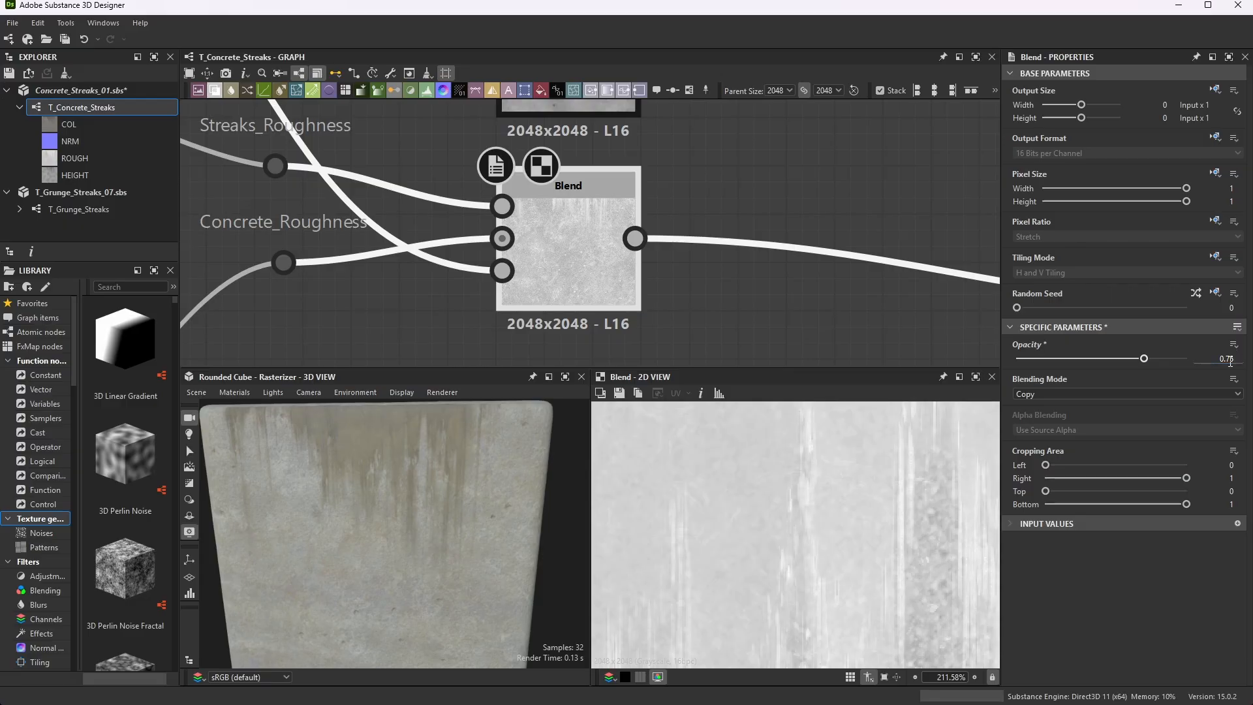
# - Save all open packages
pyautogui.scroll(-10, 643, 180)
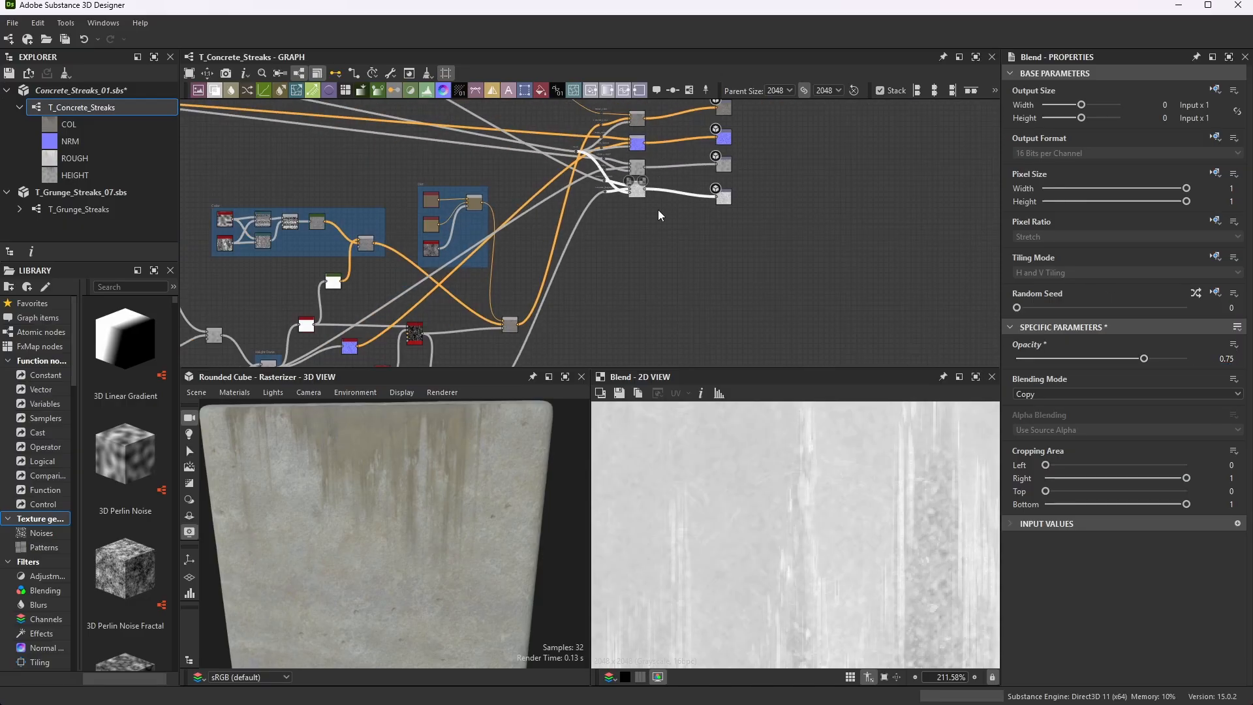
pyautogui.click(11, 22)
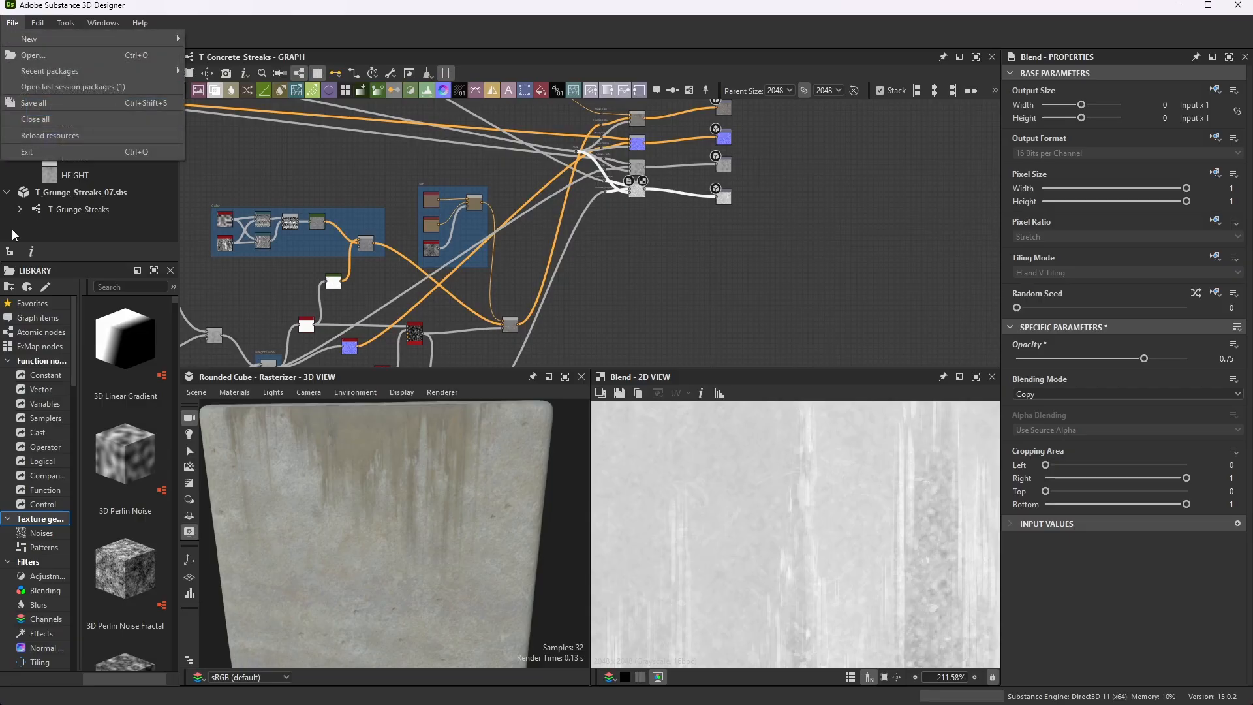
pyautogui.click(33, 102)
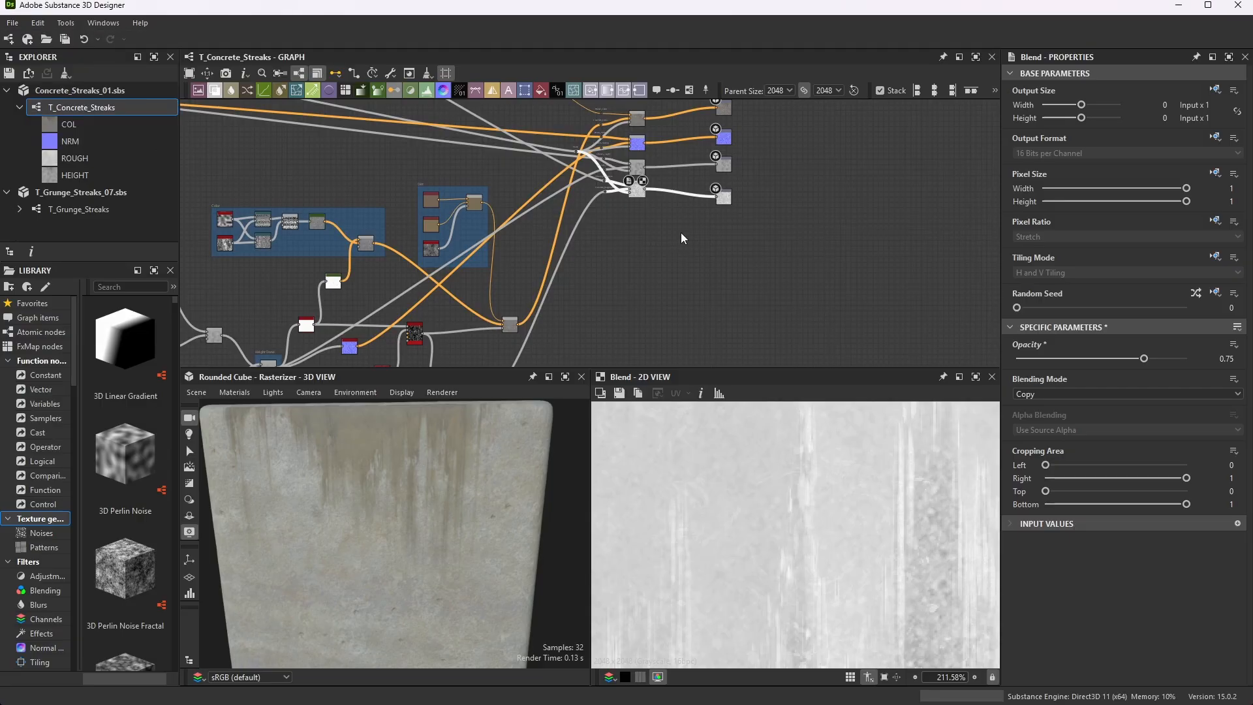
# - Widen the Mask frame by extending its left edge outward past the Shape node
pyautogui.scroll(-5, 714, 241)
pyautogui.scroll(5, 561, 204)
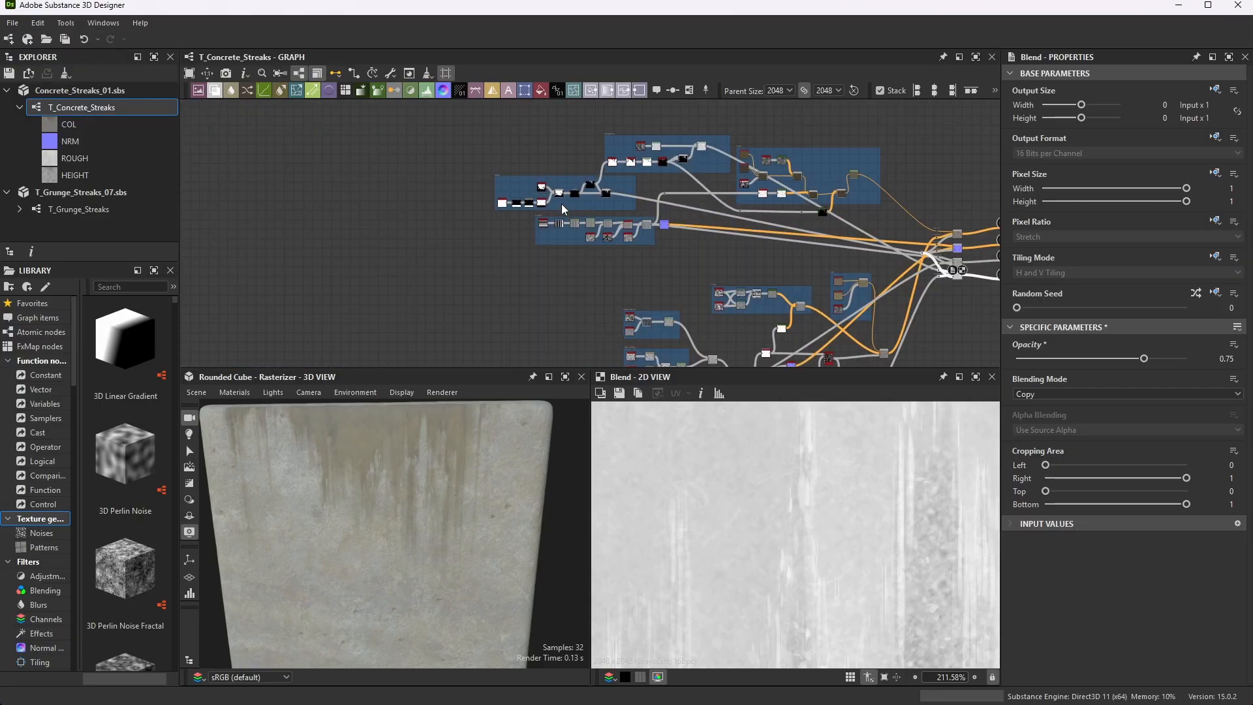
pyautogui.scroll(4, 522, 150)
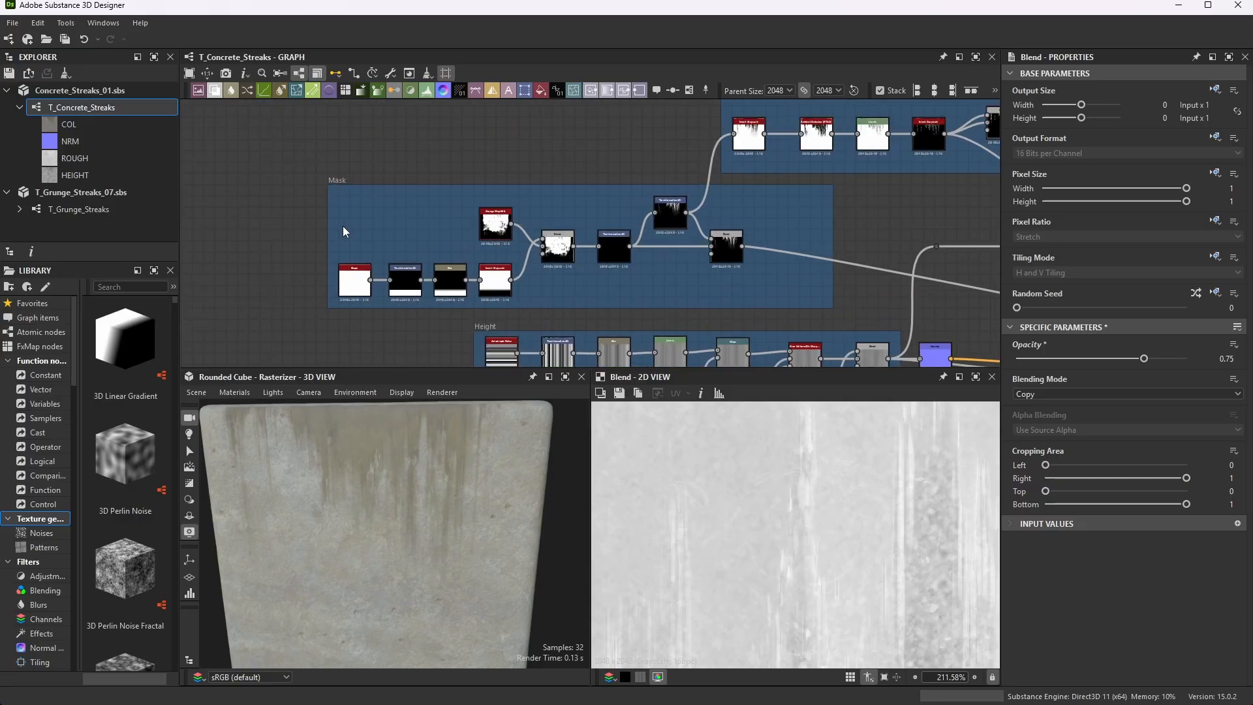
pyautogui.moveTo(329, 227); pyautogui.dragTo(229, 229)
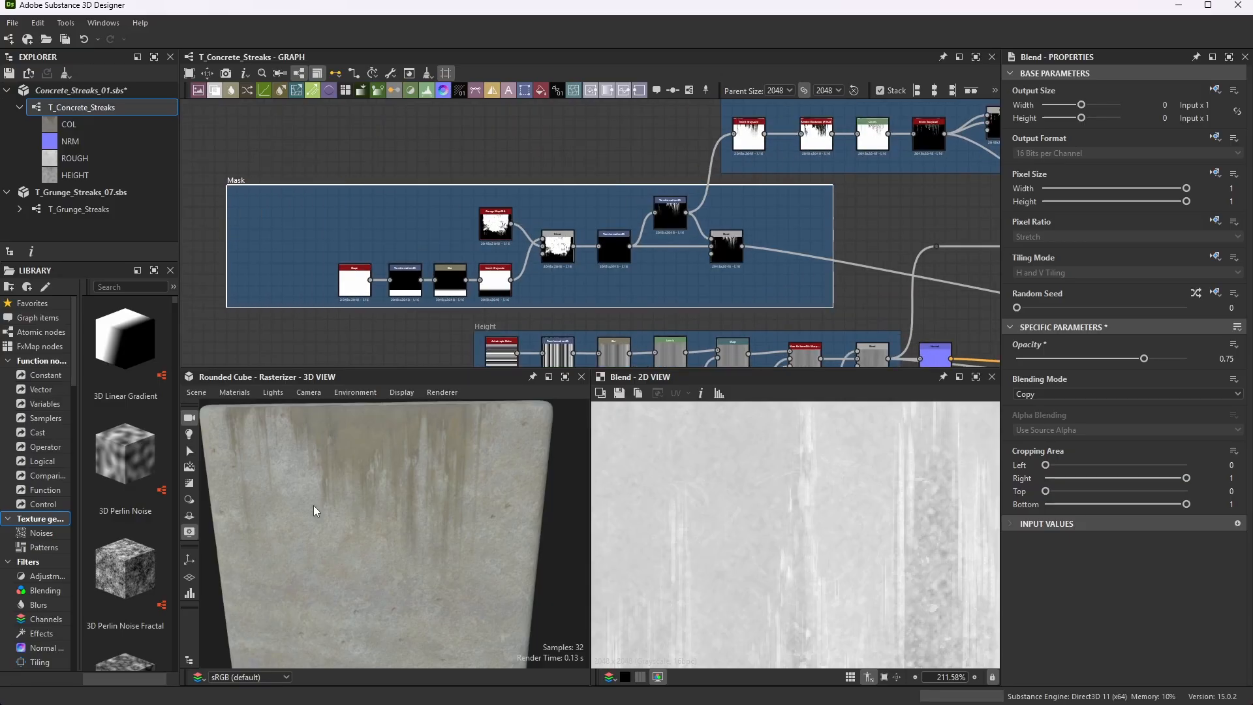
# - Show the Transformation 2D node that stretches the streaks in the Mask frame in the 2D view, with its properties open
pyautogui.scroll(-3, 339, 491)
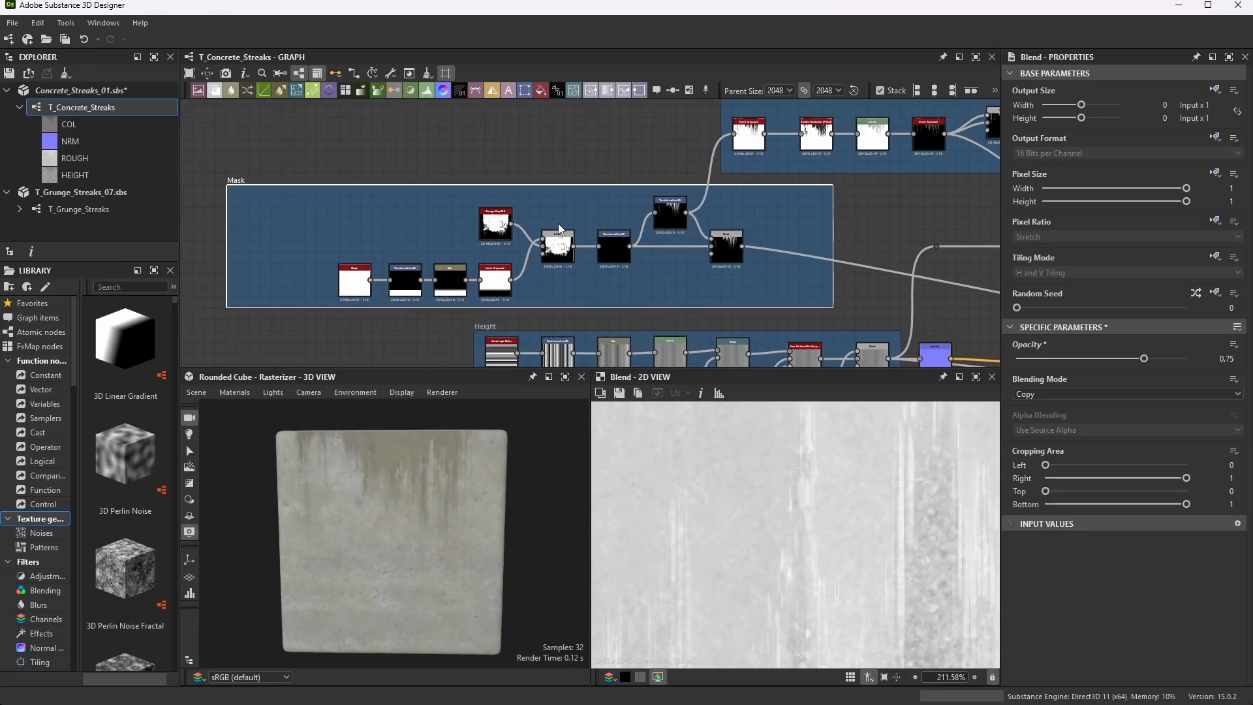
pyautogui.scroll(3, 639, 219)
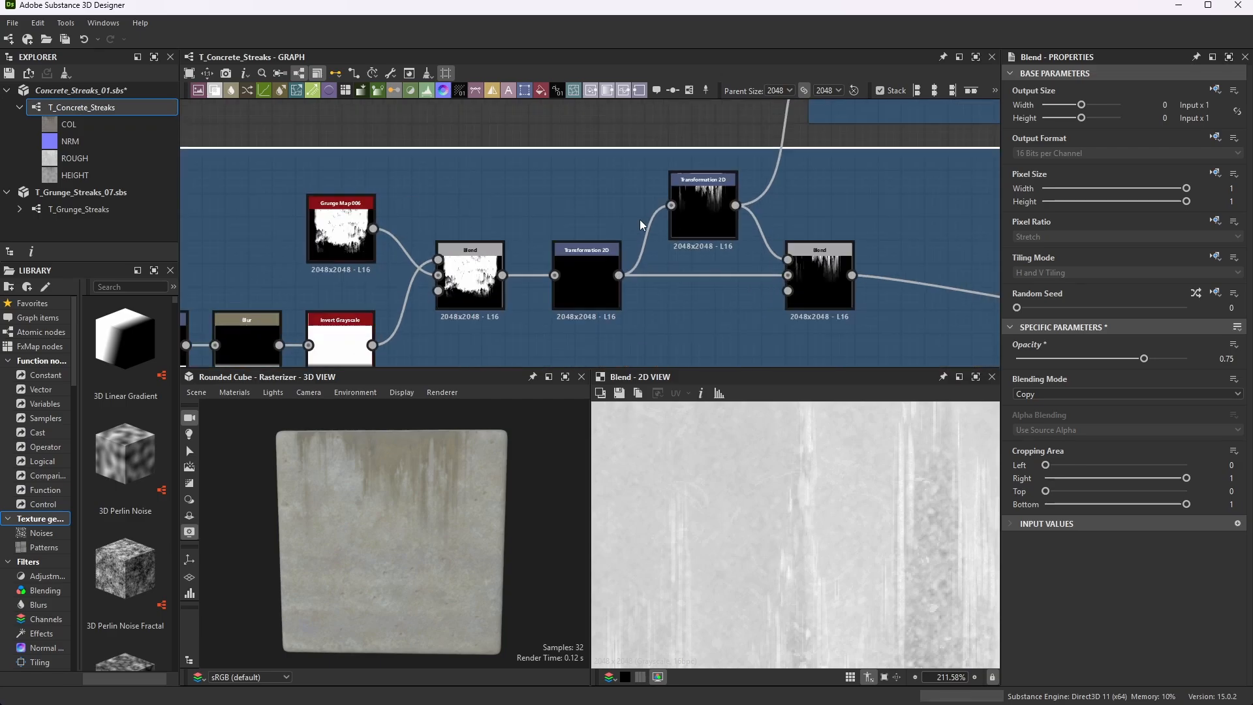
pyautogui.scroll(1, 708, 233)
pyautogui.click(707, 192)
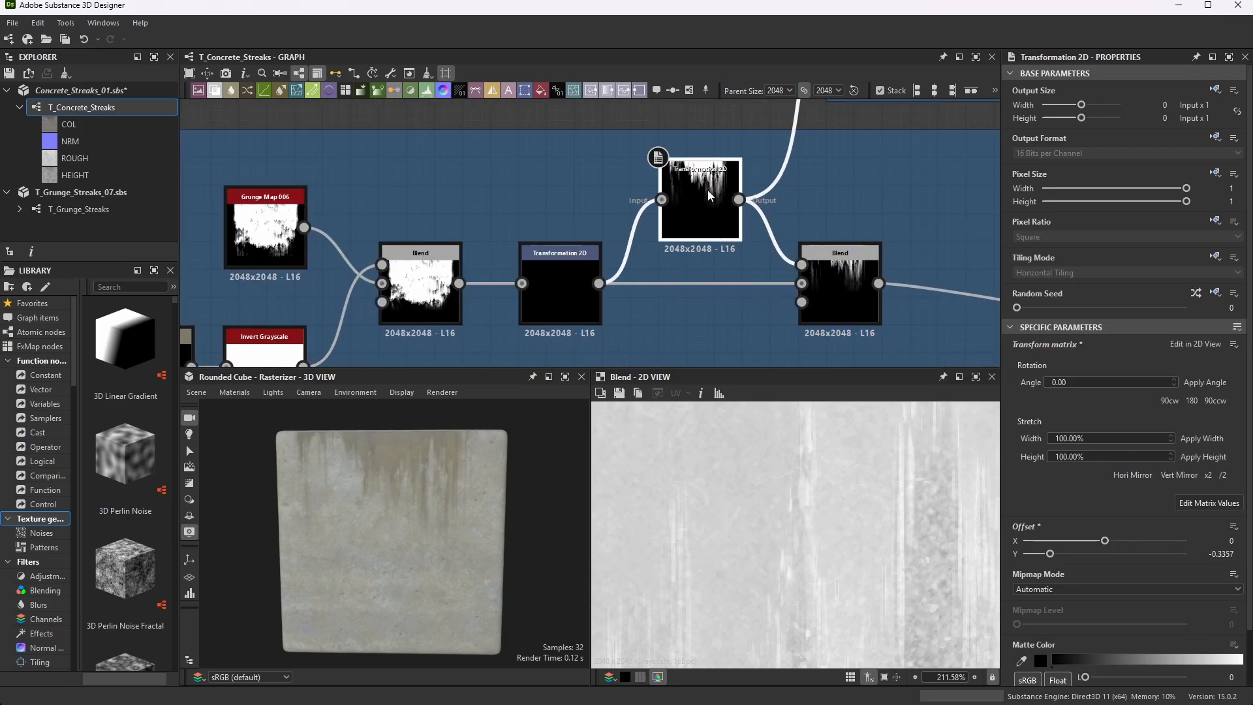
pyautogui.scroll(-3, 574, 215)
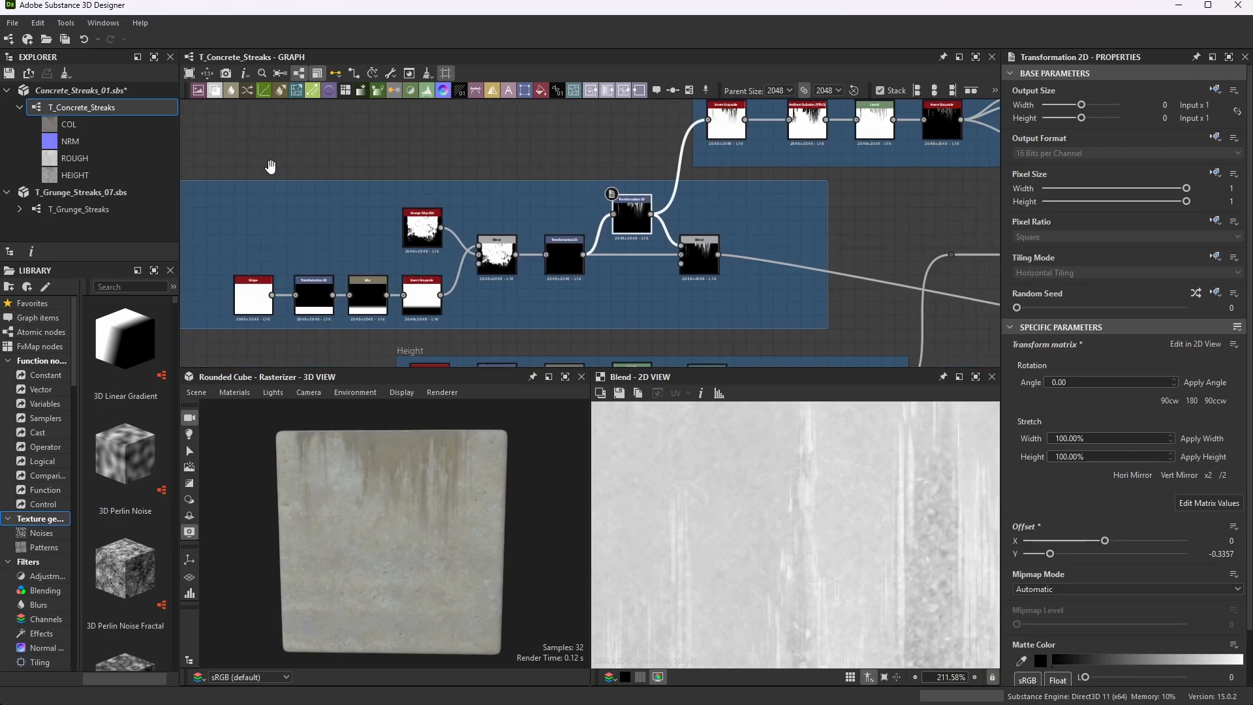
pyautogui.moveTo(269, 161); pyautogui.dragTo(468, 222, button='middle')
pyautogui.scroll(-4, 467, 223)
pyautogui.scroll(4, 444, 227)
pyautogui.scroll(-3, 349, 261)
pyautogui.scroll(-2, 515, 210)
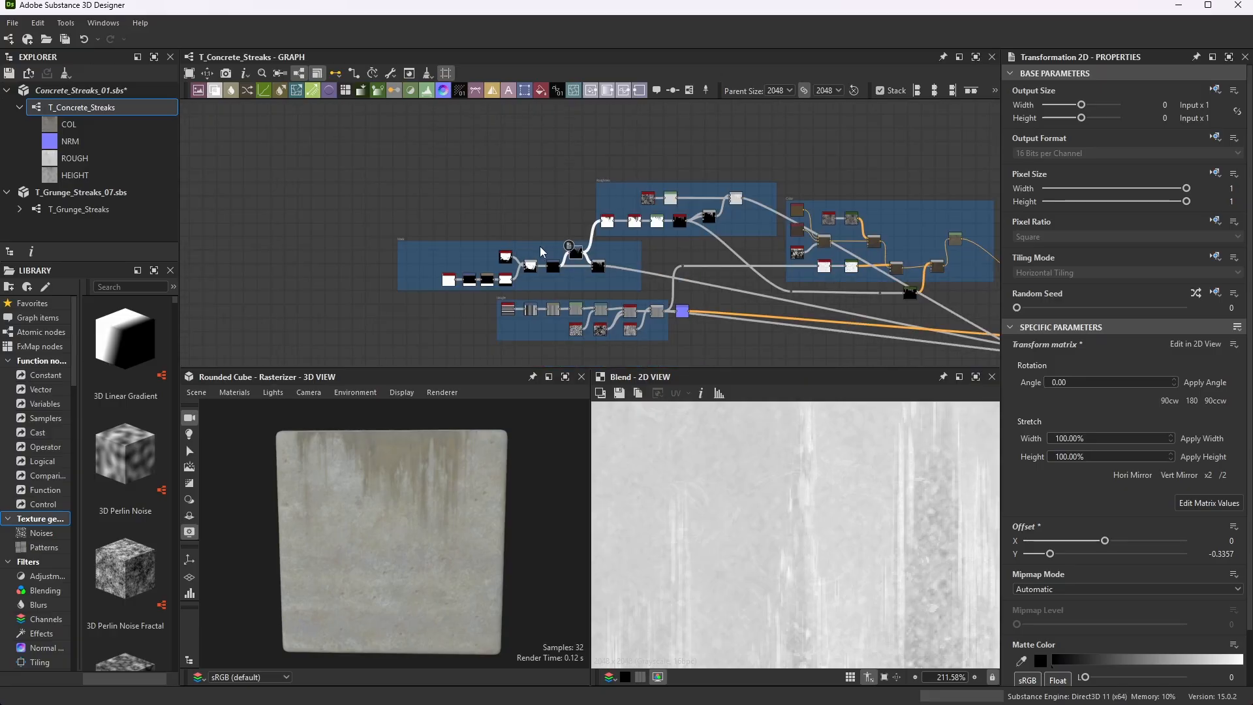
pyautogui.scroll(6, 619, 259)
pyautogui.scroll(3, 496, 212)
pyautogui.doubleClick(591, 232)
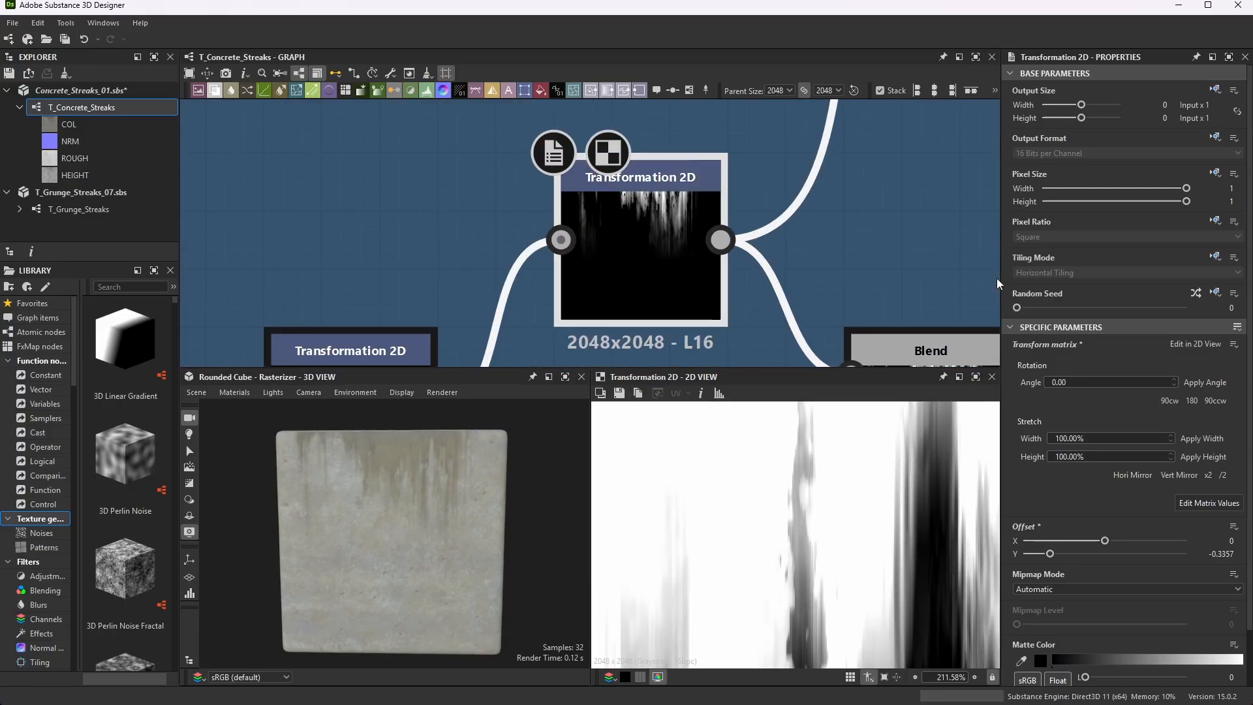
# - Shorten the streaks by shrinking that Transformation 2D box vertically from its lower edge to a Y offset of about -0.2256, and check the cube
pyautogui.scroll(-2, 1096, 294)
pyautogui.scroll(-5, 718, 222)
pyautogui.scroll(-10, 783, 499)
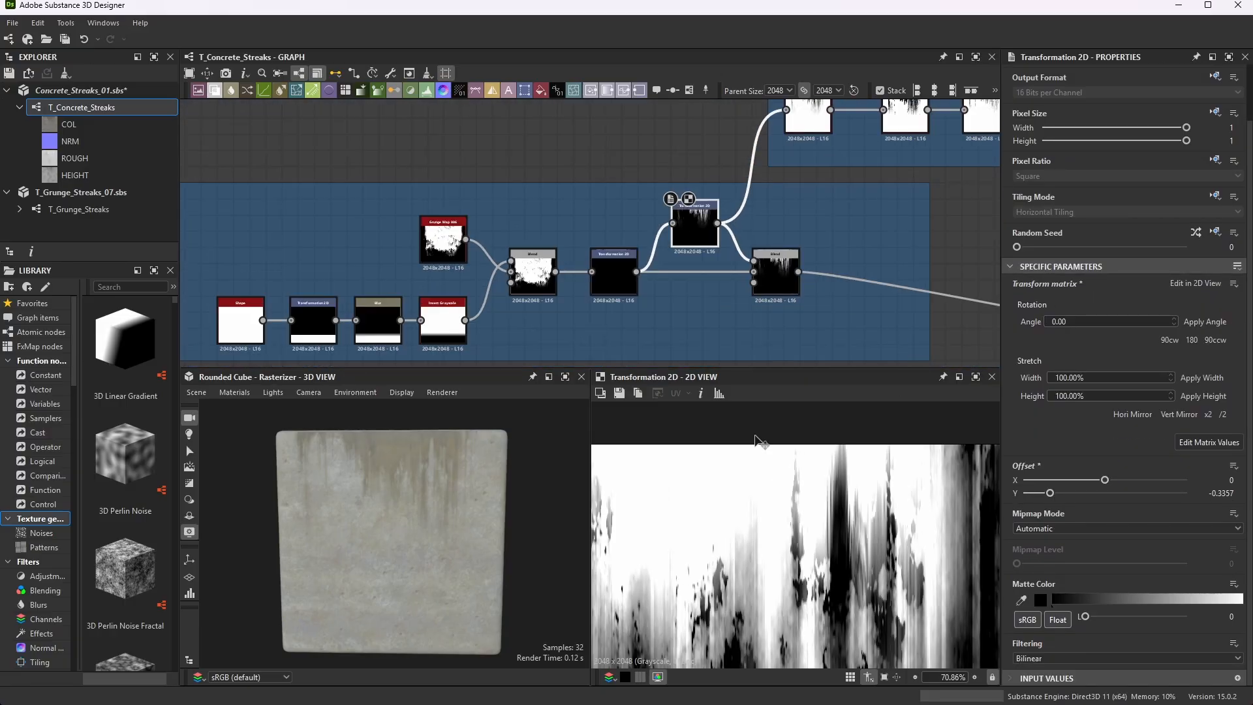
pyautogui.scroll(-5, 783, 499)
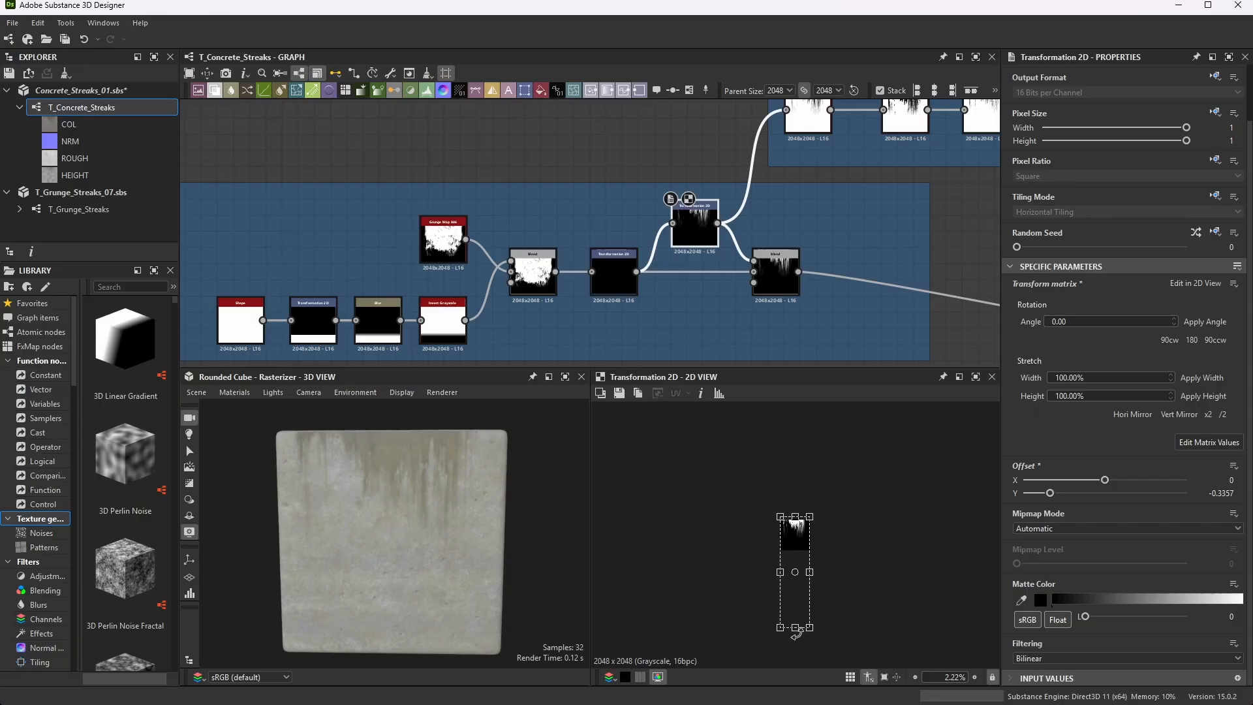
pyautogui.moveTo(795, 627); pyautogui.dragTo(797, 582)
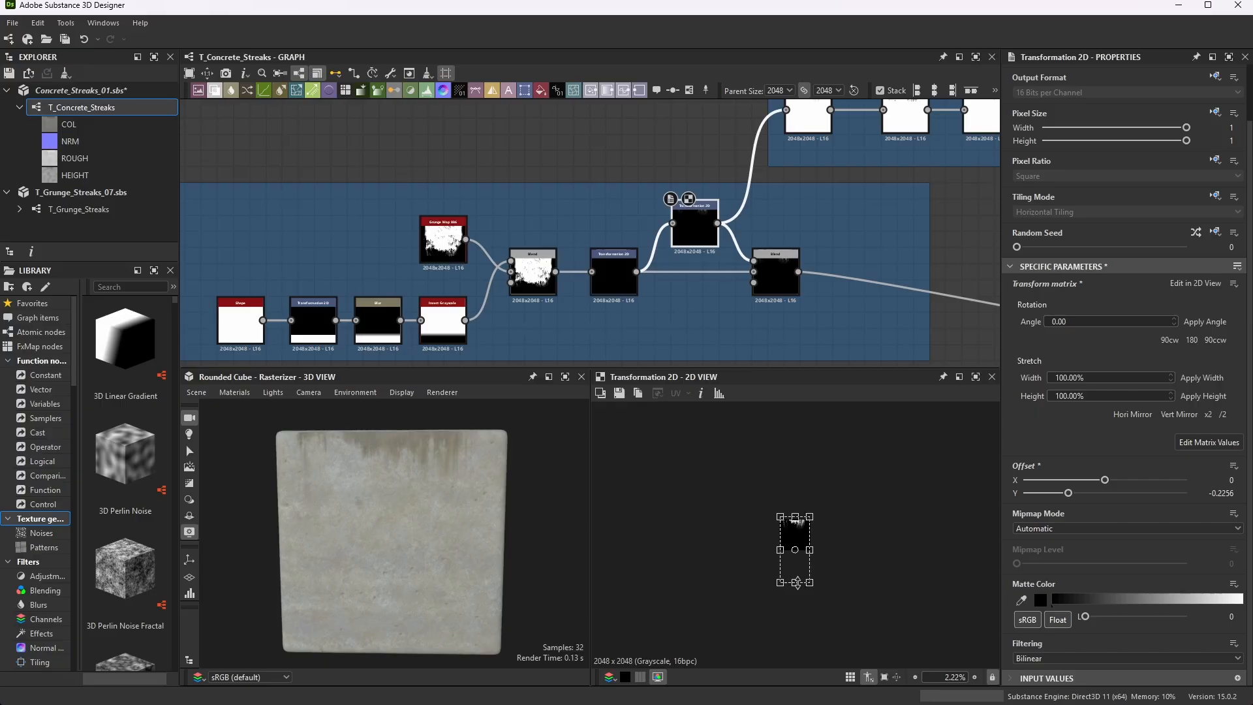
pyautogui.moveTo(420, 444)
pyautogui.mouseDown()
pyautogui.moveTo(424, 460)
pyautogui.moveTo(400, 486)
pyautogui.moveTo(424, 482)
pyautogui.moveTo(422, 456)
pyautogui.mouseUp()
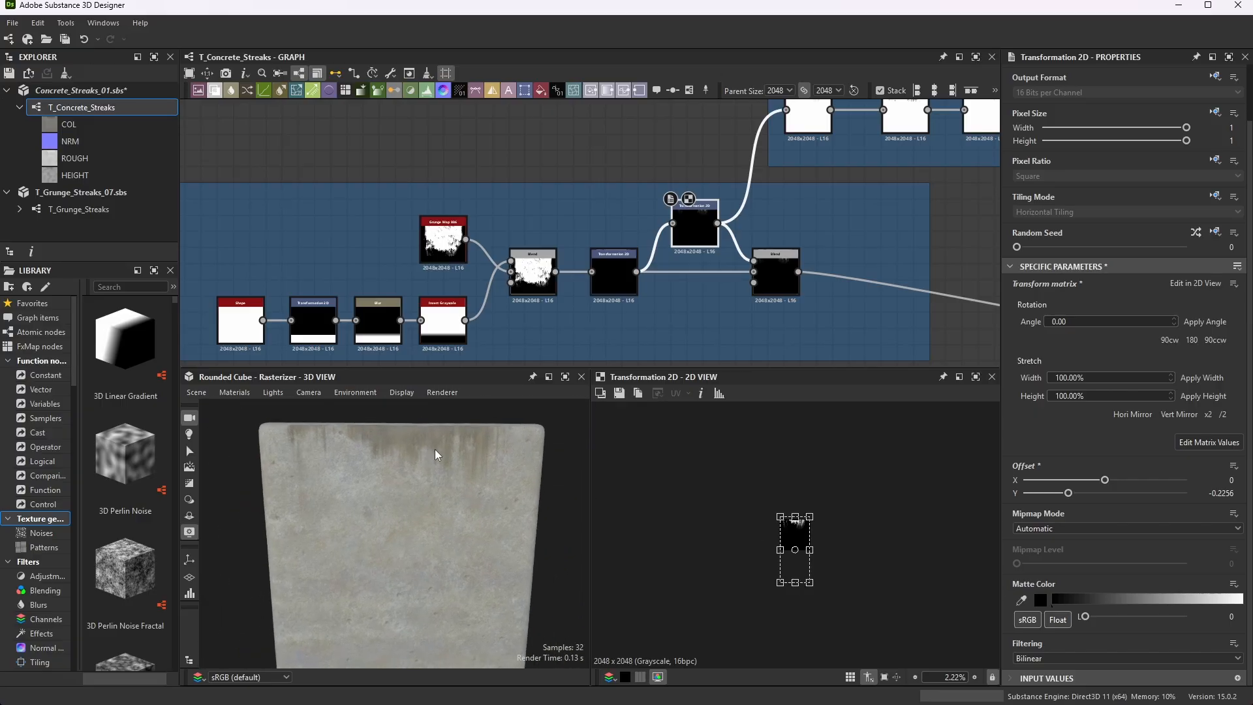
# - Show the Mask frame's Grunge Map 006 node in the 2D view and open its parameters
pyautogui.scroll(3, 417, 251)
pyautogui.scroll(-3, 490, 137)
pyautogui.scroll(4, 473, 172)
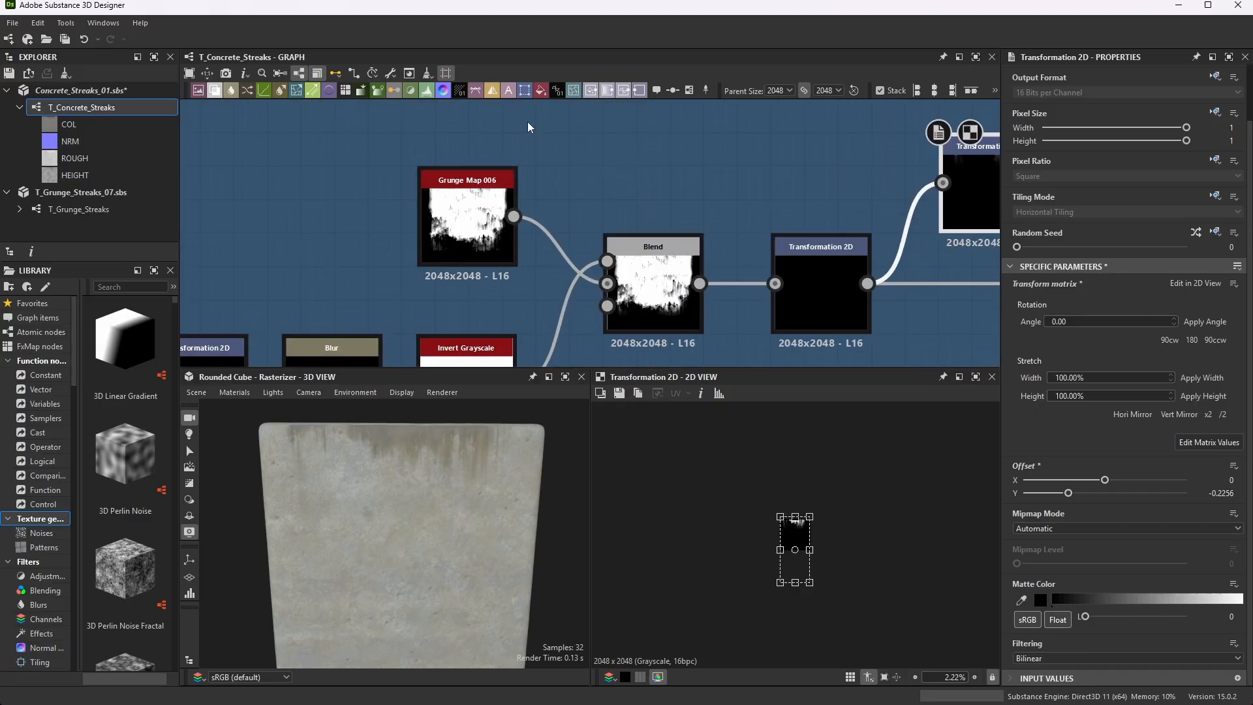
pyautogui.scroll(-3, 525, 117)
pyautogui.scroll(3, 507, 177)
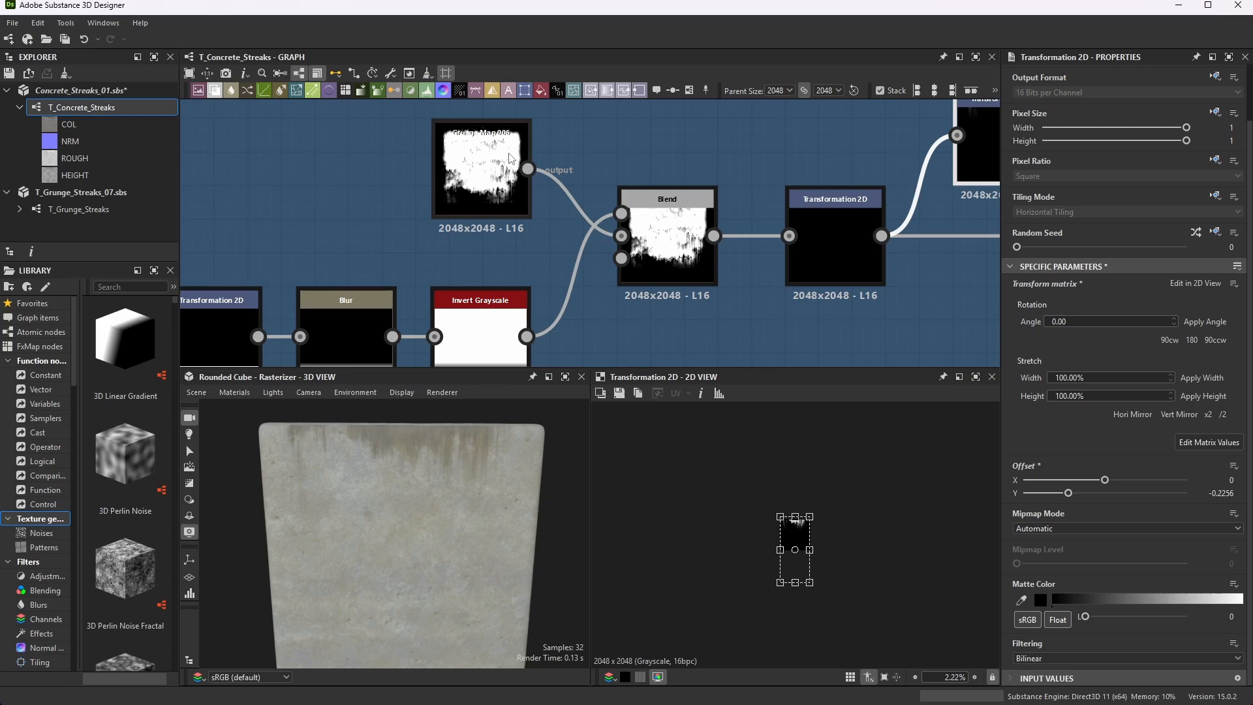
pyautogui.click(529, 140)
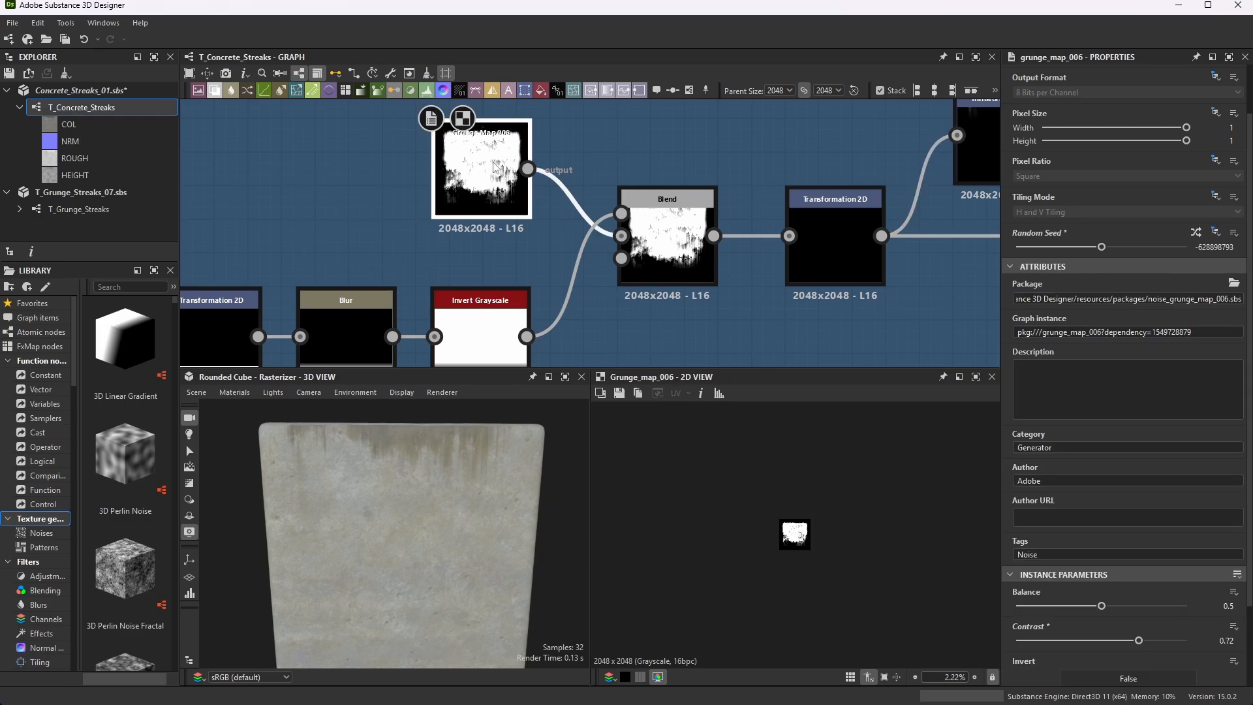
# - Randomize the seed of the Mask frame's Grunge Map 006 and set its Brush Pattern to 0, checking the cube
pyautogui.click(1195, 232)
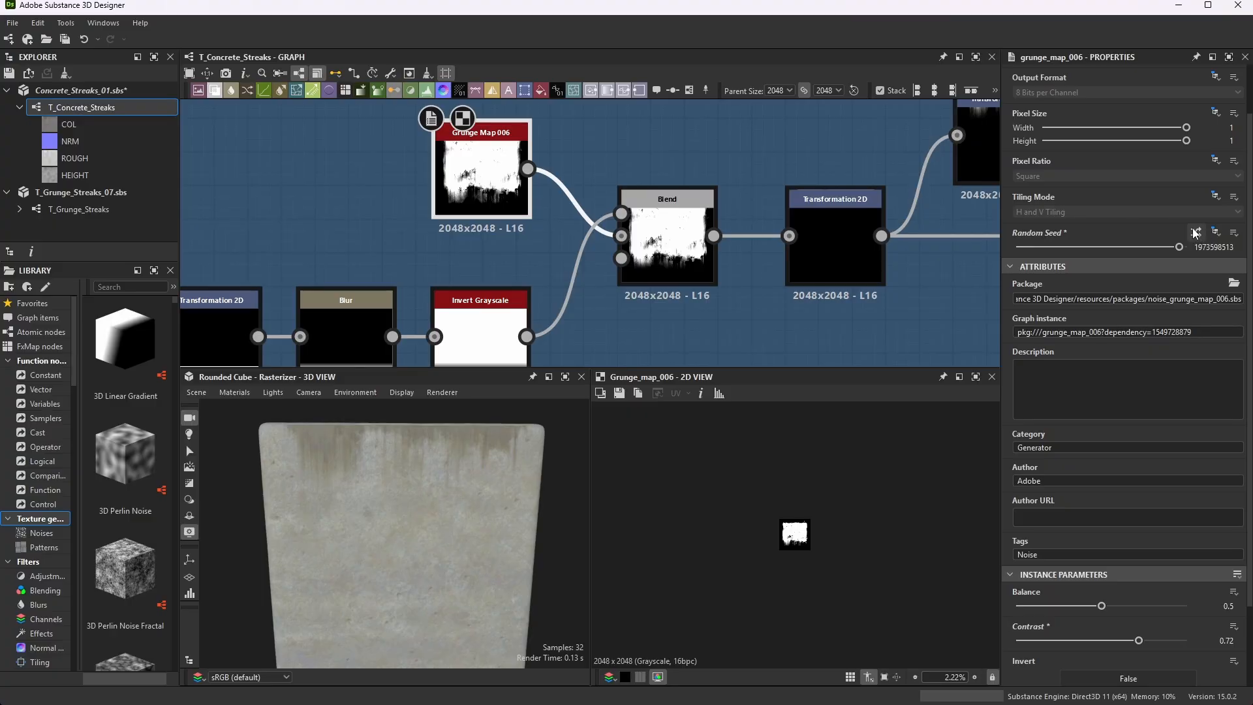
pyautogui.scroll(4, 596, 172)
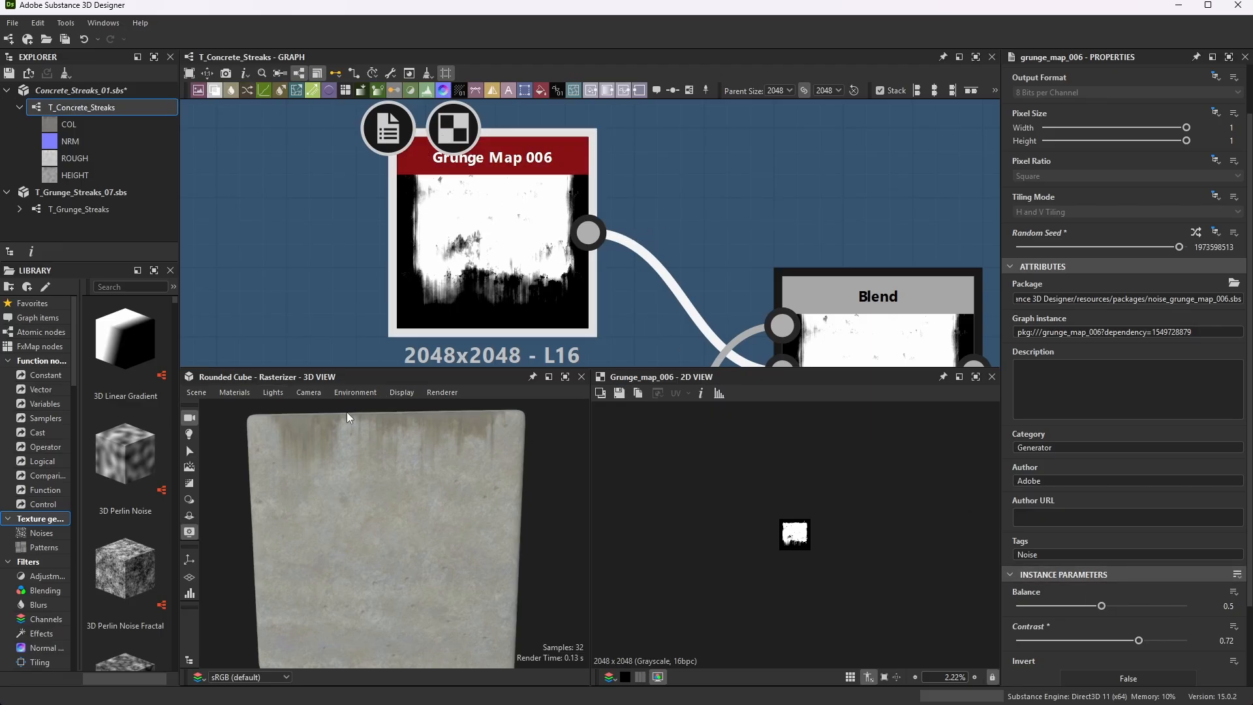
pyautogui.scroll(-3, 1128, 404)
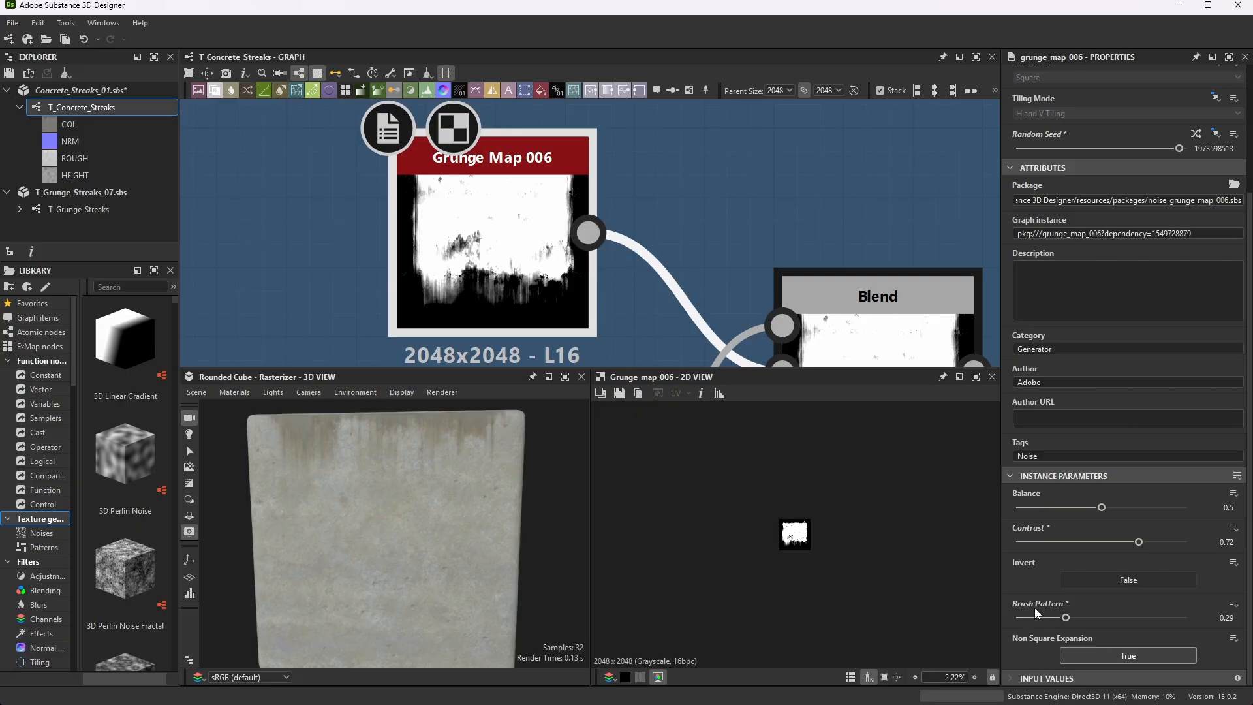
pyautogui.moveTo(1065, 618); pyautogui.dragTo(1011, 620)
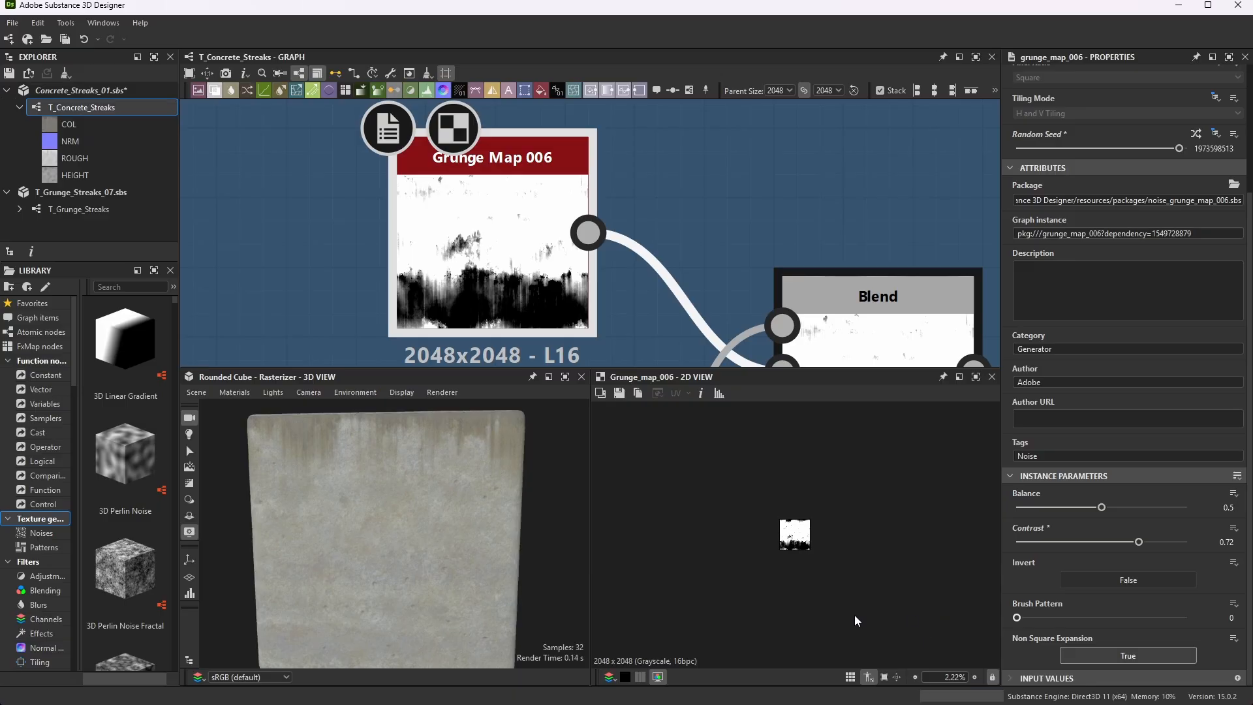
pyautogui.moveTo(413, 434); pyautogui.dragTo(264, 412)
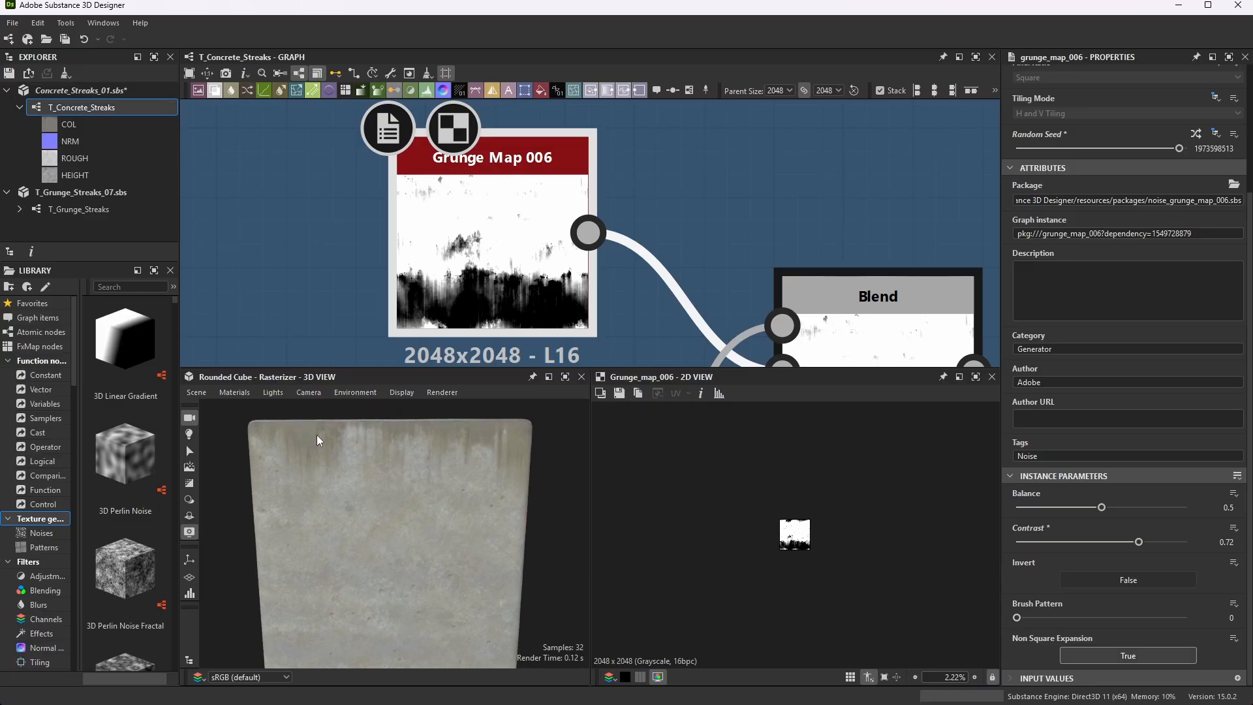
# - Examine the Mask frame's node chain and the final Blend's streaks in the 2D view, with the stretching Transformation 2D's properties open
pyautogui.scroll(-8, 509, 176)
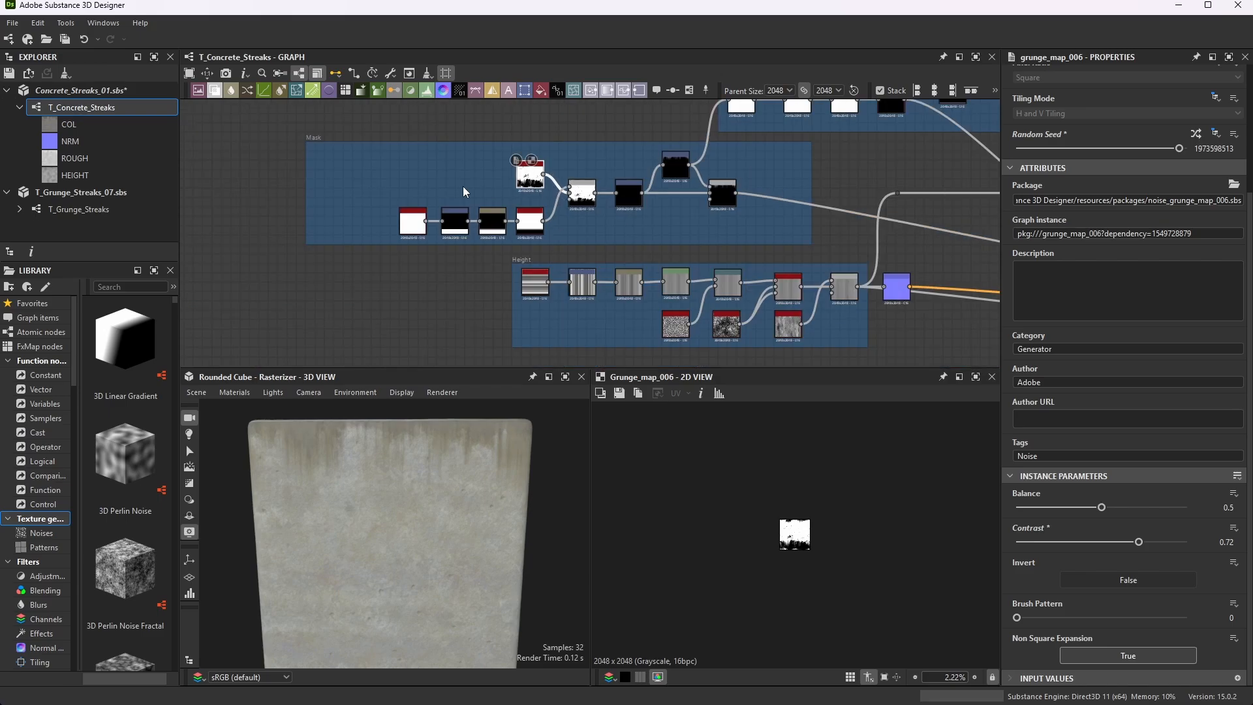
pyautogui.moveTo(376, 180); pyautogui.dragTo(551, 167)
pyautogui.scroll(5, 710, 237)
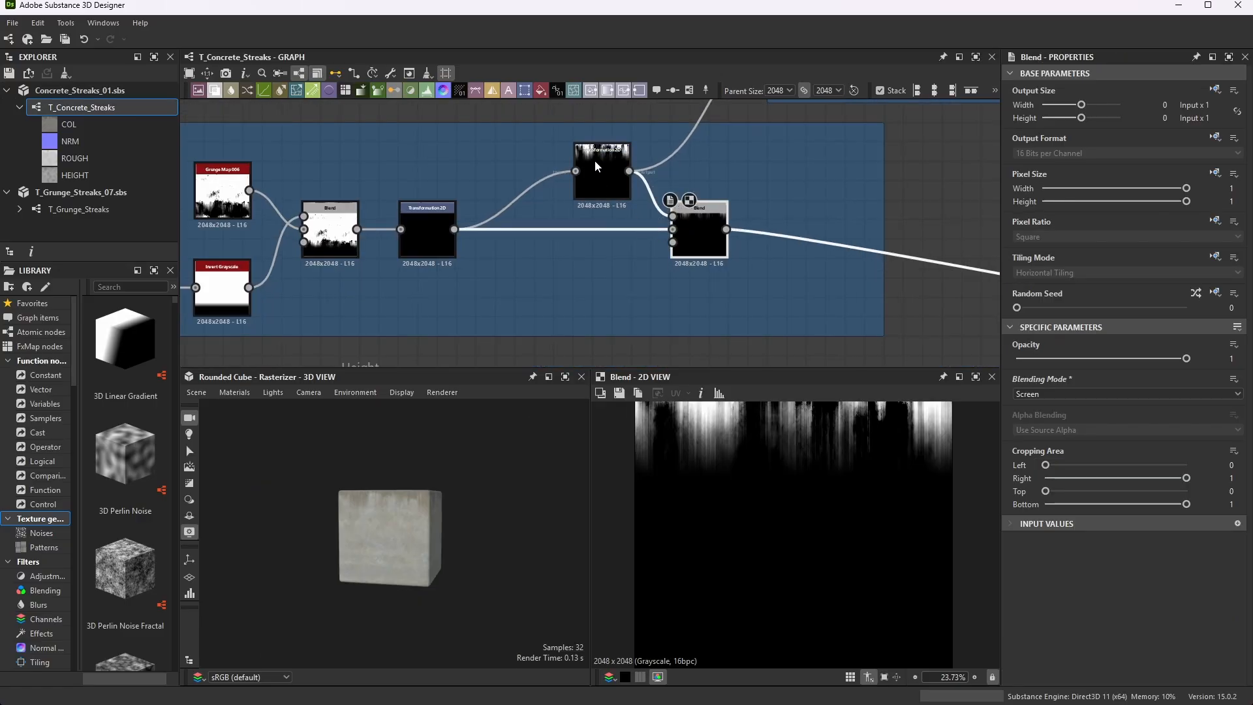
pyautogui.click(593, 162)
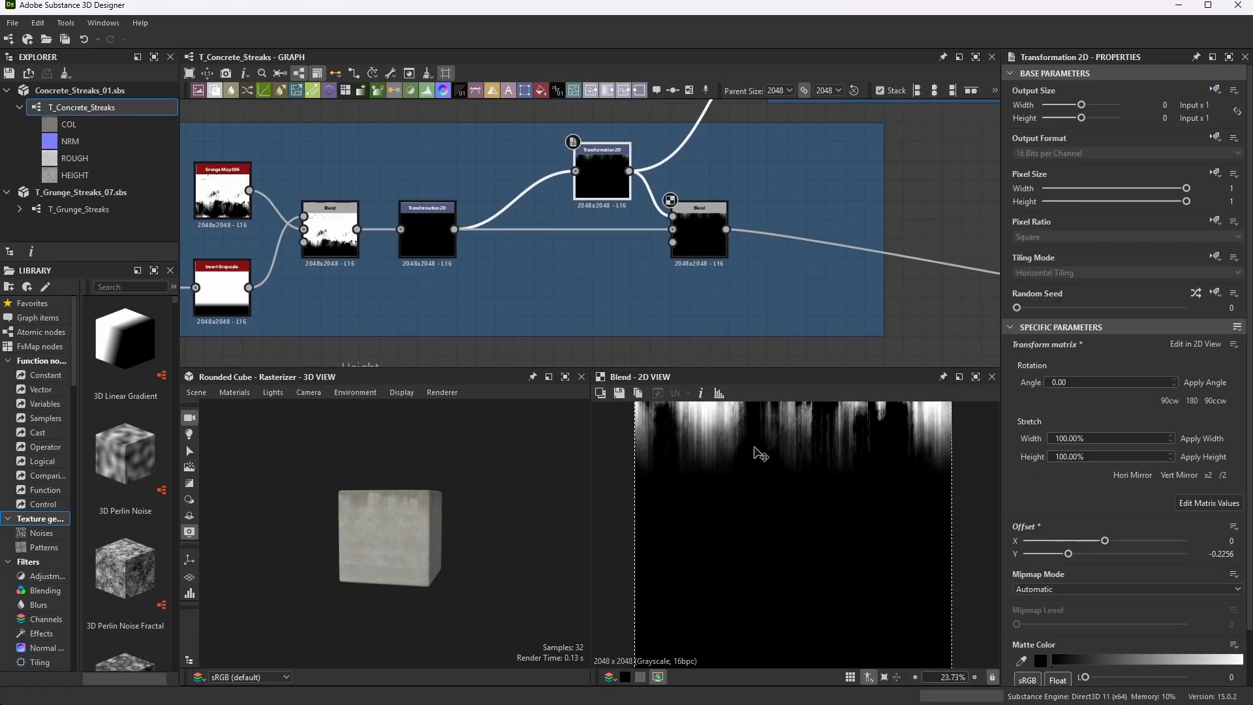
pyautogui.scroll(-3, 546, 254)
pyautogui.scroll(2, 409, 251)
pyautogui.scroll(3, 410, 251)
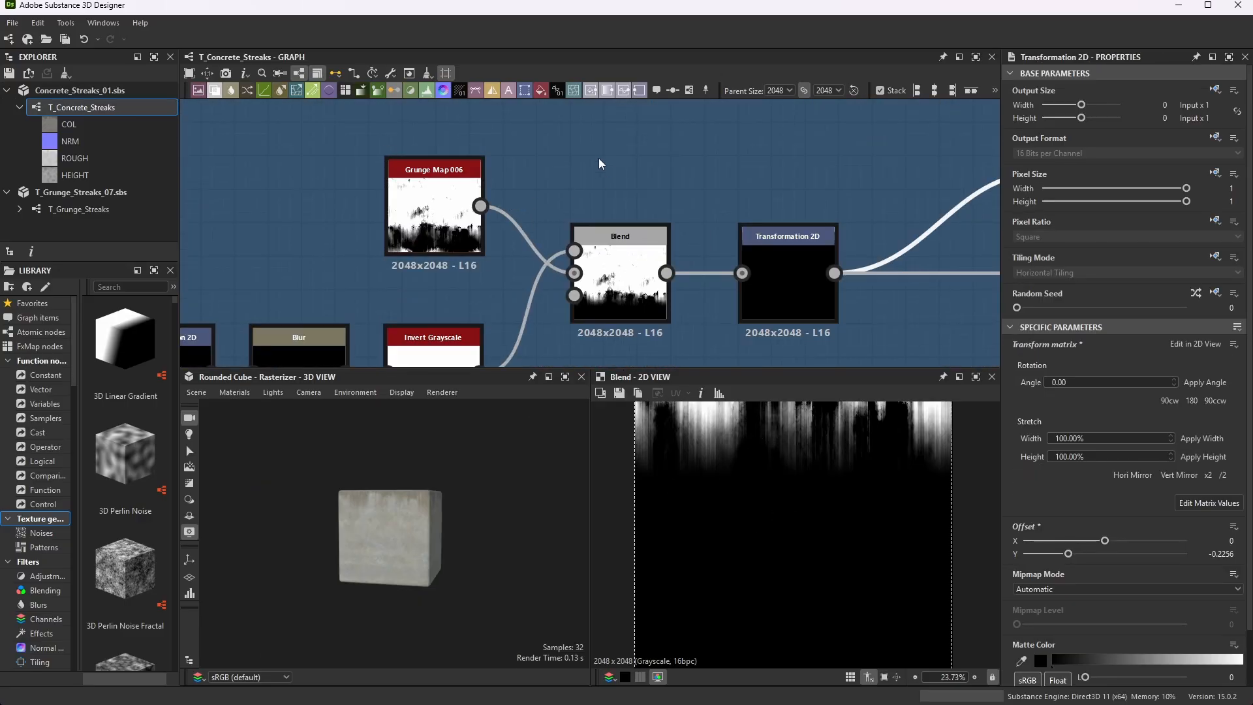
pyautogui.scroll(-2, 475, 219)
pyautogui.scroll(-5, 474, 219)
pyautogui.scroll(3, 478, 228)
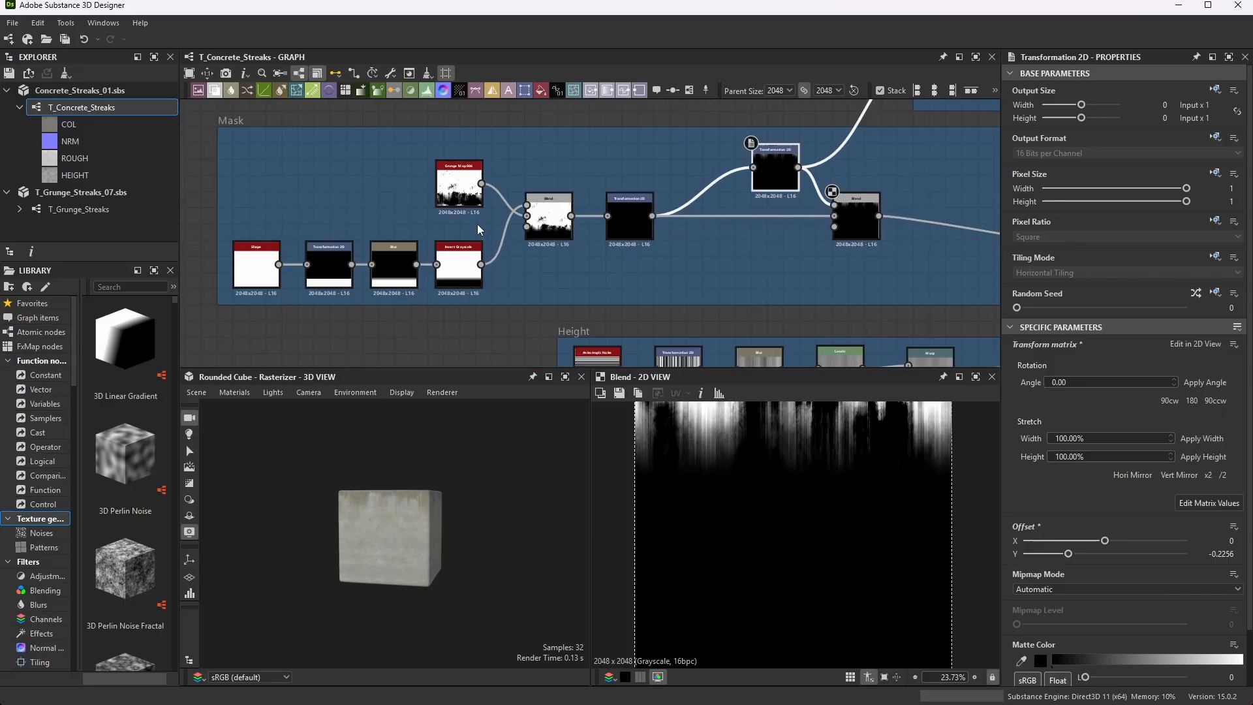
pyautogui.scroll(-4, 618, 237)
pyautogui.scroll(4, 825, 233)
pyautogui.click(704, 265)
pyautogui.scroll(-5, 774, 488)
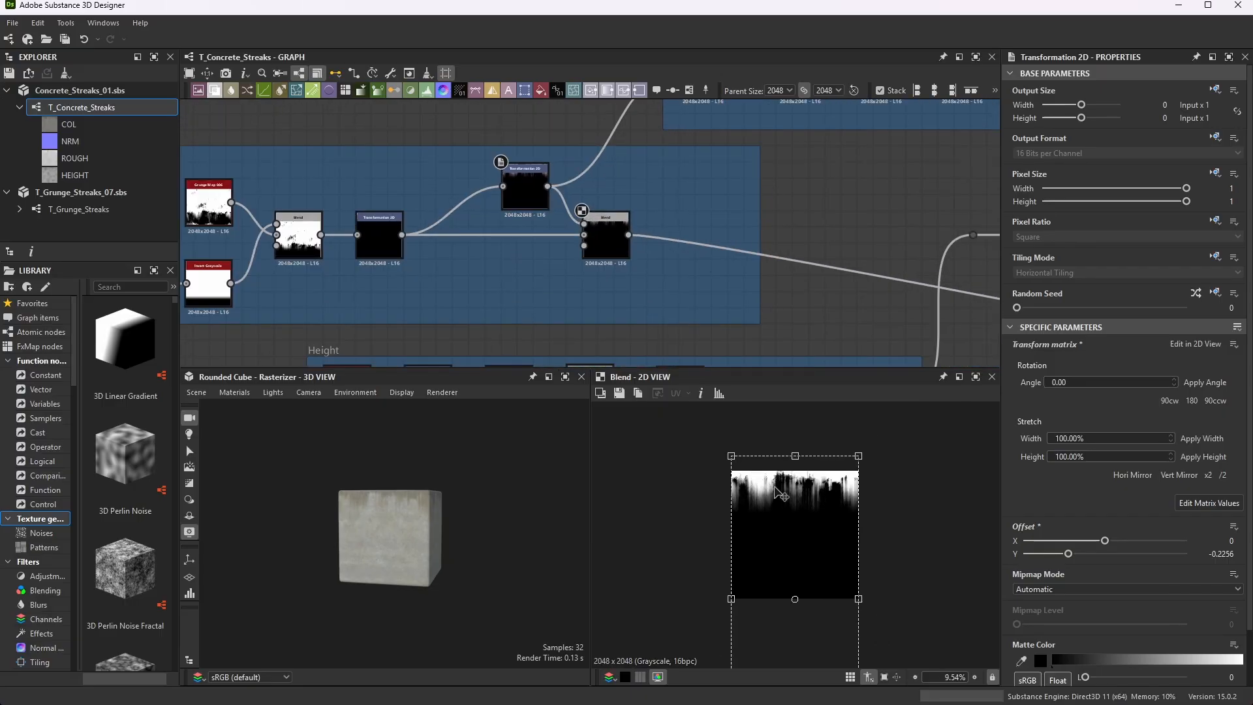
pyautogui.scroll(3, 797, 448)
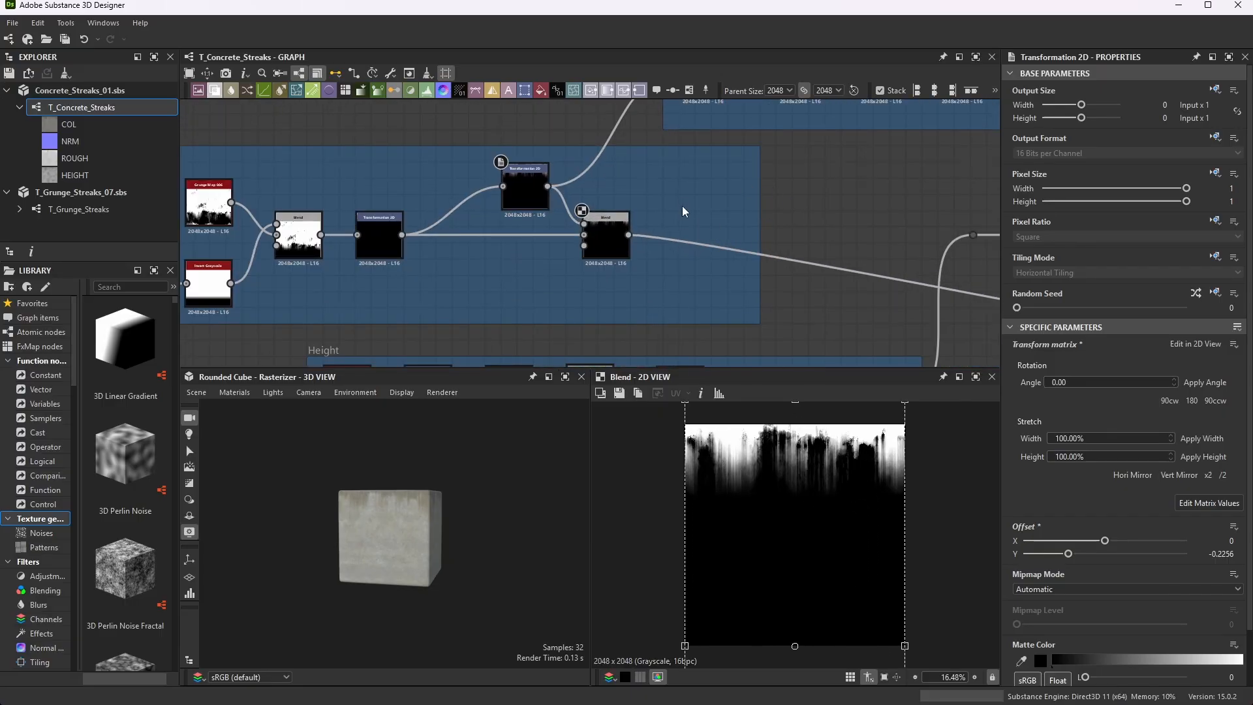
# - Add a Transformation 2D node after the Mask frame's final Blend and connect the Blend's output to its input
pyautogui.press('space')
pyautogui.write('transform')
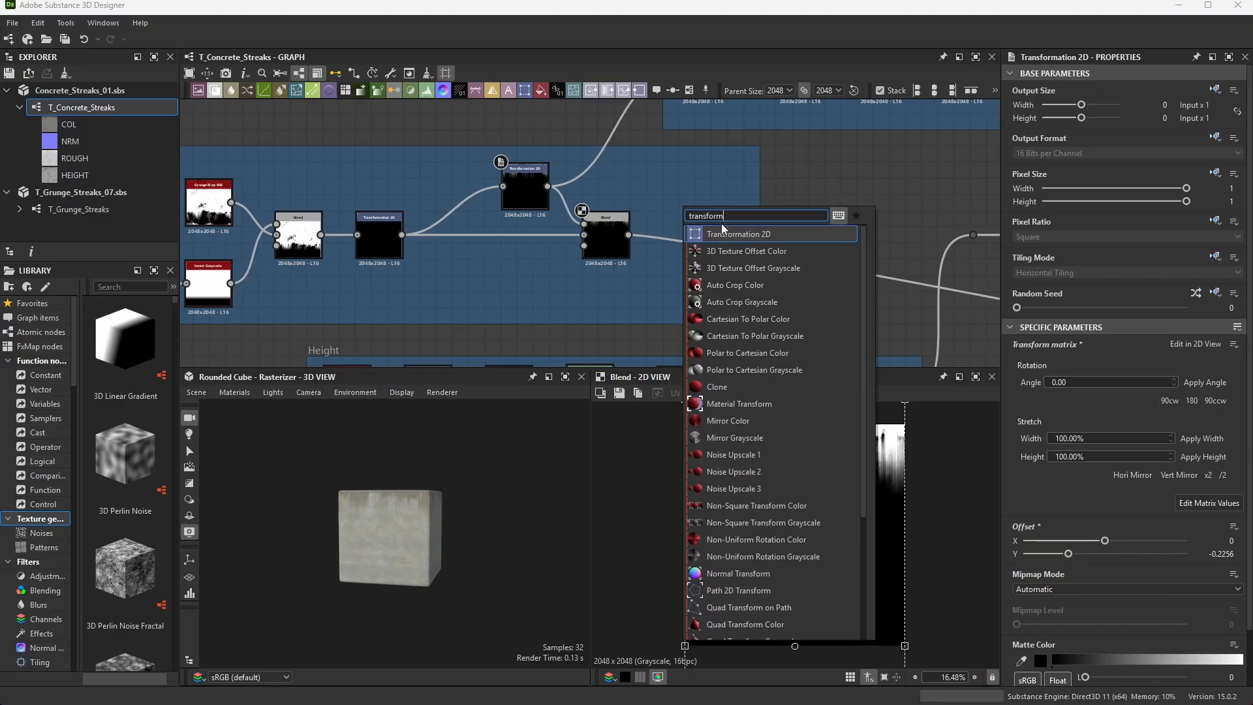
pyautogui.click(737, 232)
pyautogui.scroll(4, 749, 235)
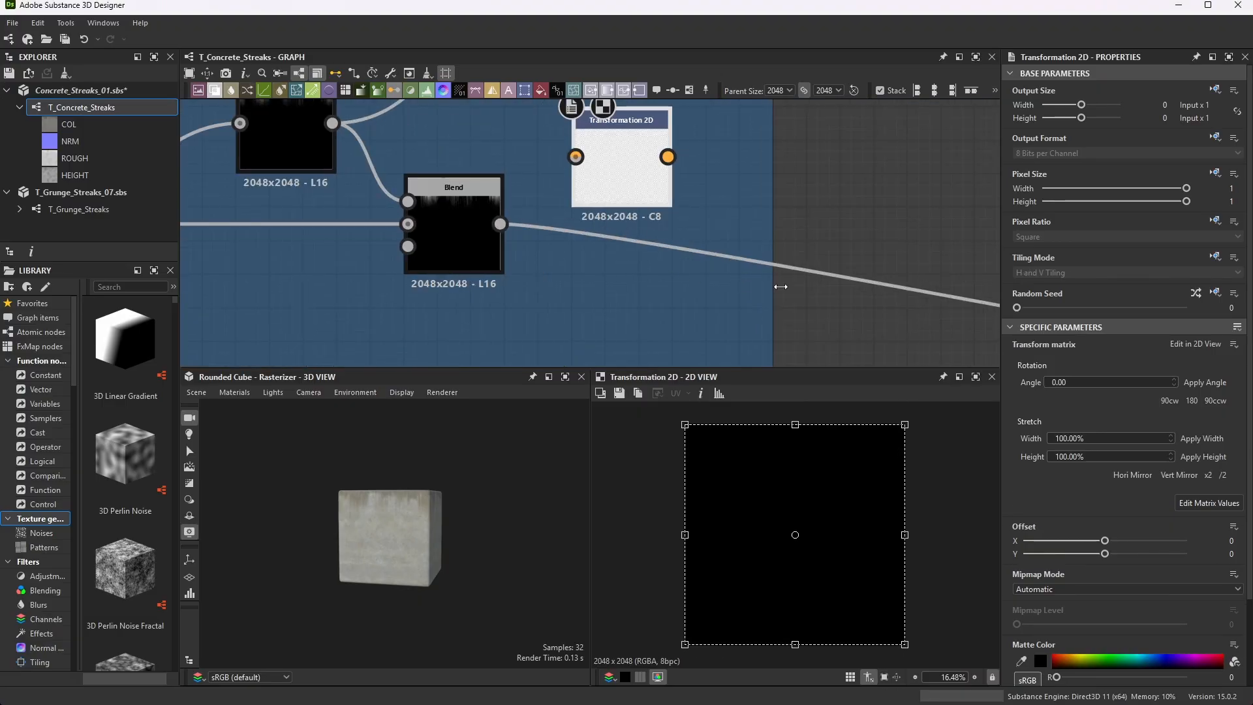
pyautogui.moveTo(560, 174); pyautogui.dragTo(575, 157)
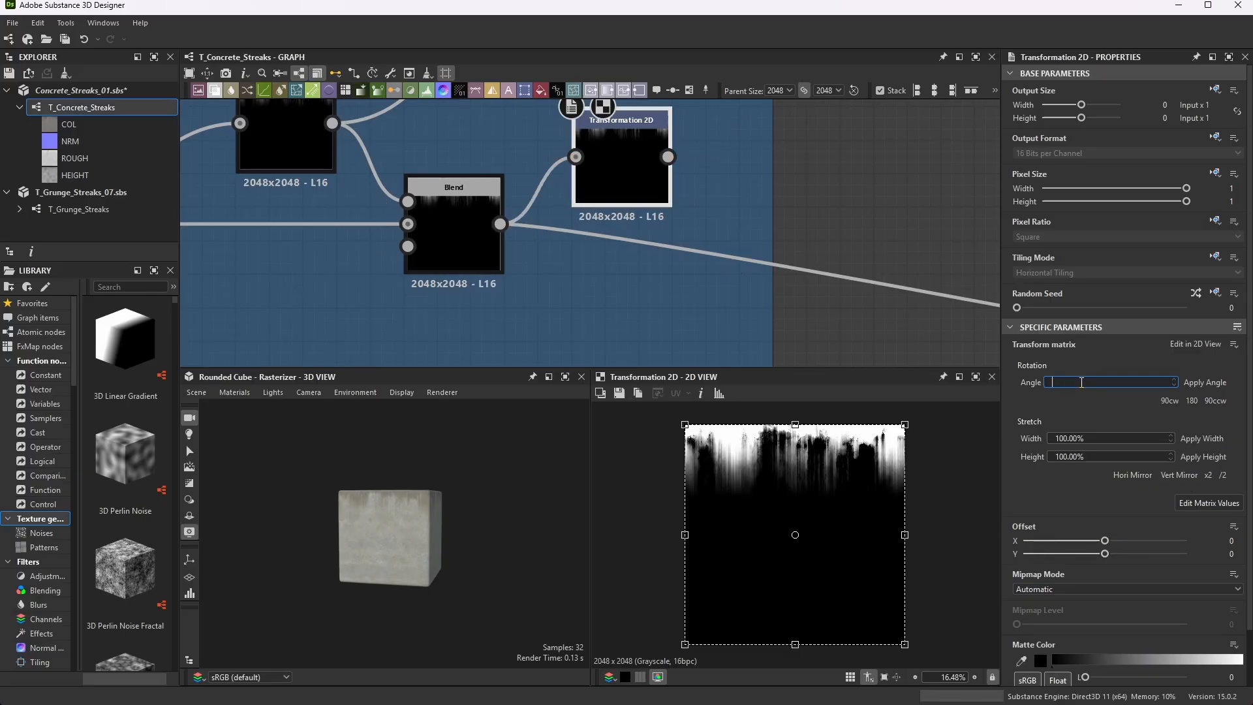
# - Rotate the streak mask by 180 degrees in the new Transformation 2D node
pyautogui.click(1081, 382)
pyautogui.write('180')
pyautogui.press('Return')
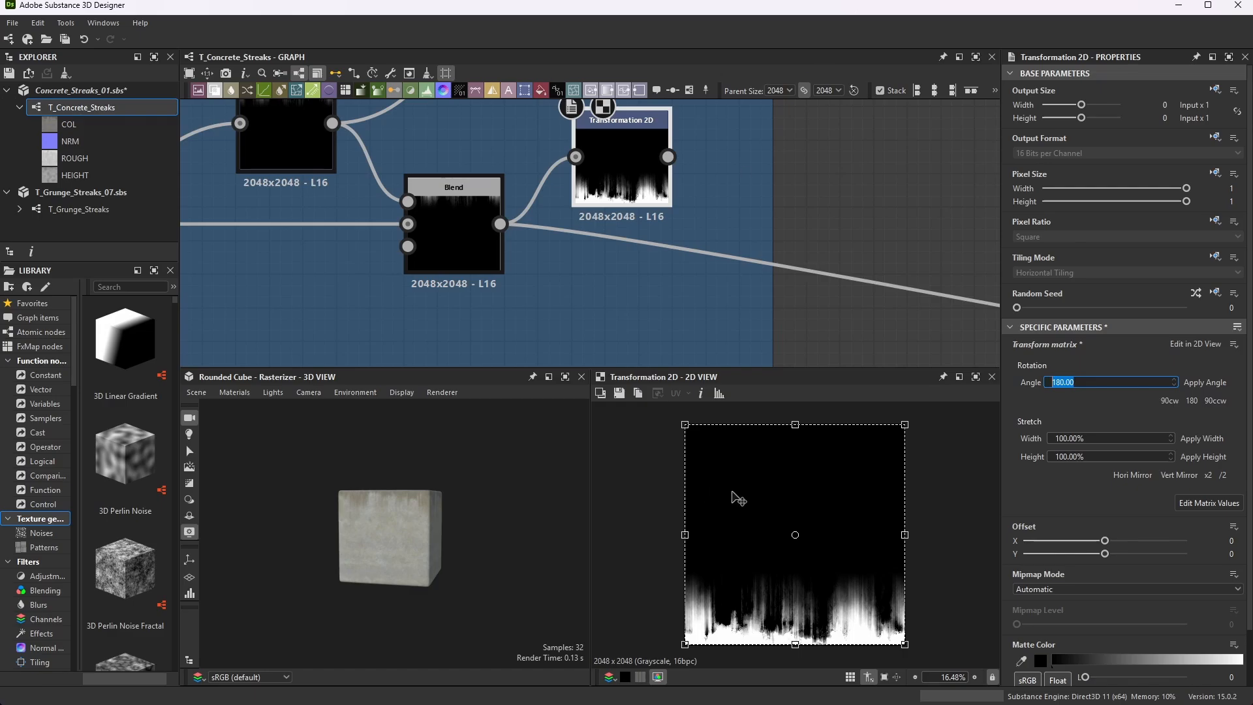
# - Connect the rotated Transformation 2D's output to the dot node that feeds the masks of the final material blends
pyautogui.scroll(-5, 590, 223)
pyautogui.scroll(-4, 590, 223)
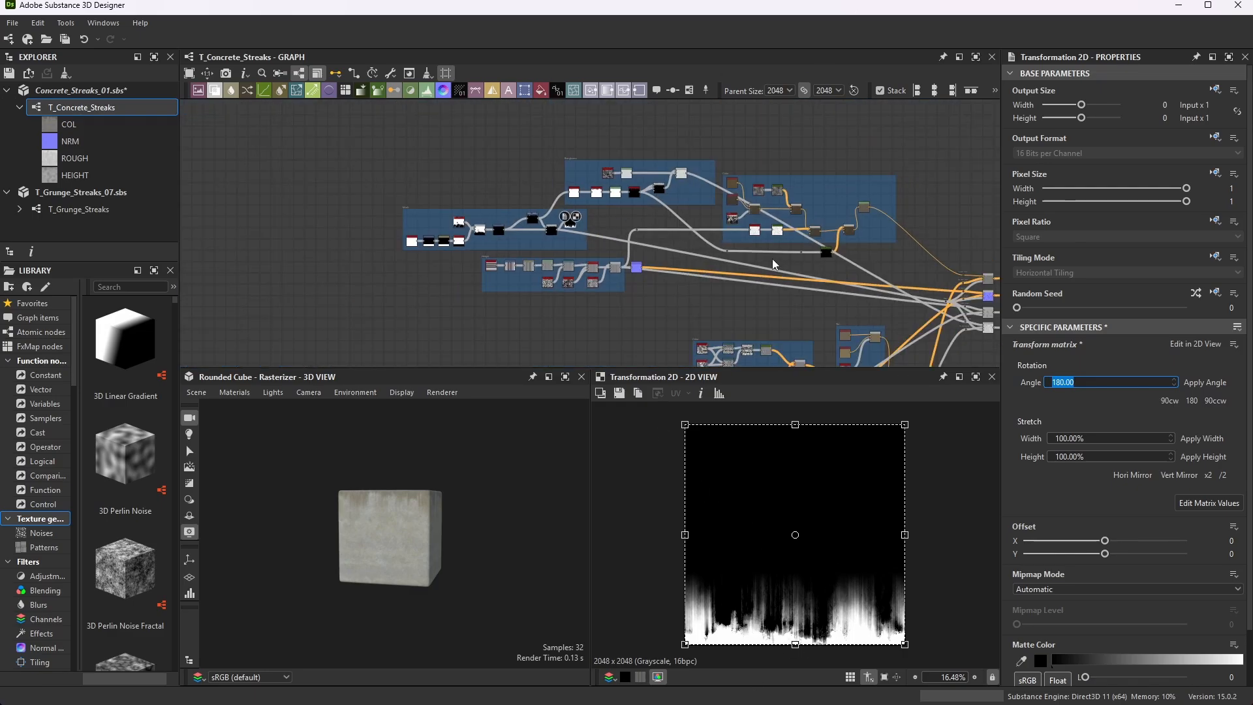
pyautogui.scroll(3, 776, 264)
pyautogui.scroll(1, 474, 226)
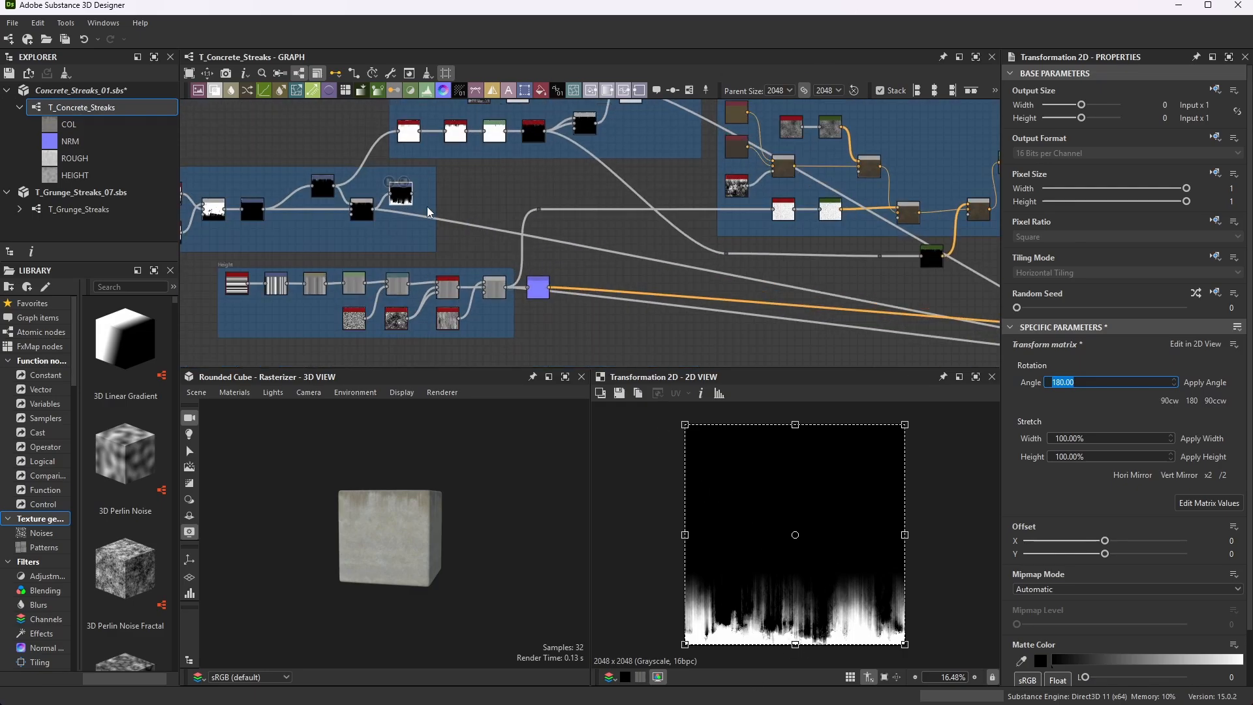
pyautogui.scroll(-6, 428, 207)
pyautogui.scroll(5, 476, 211)
pyautogui.click(342, 178)
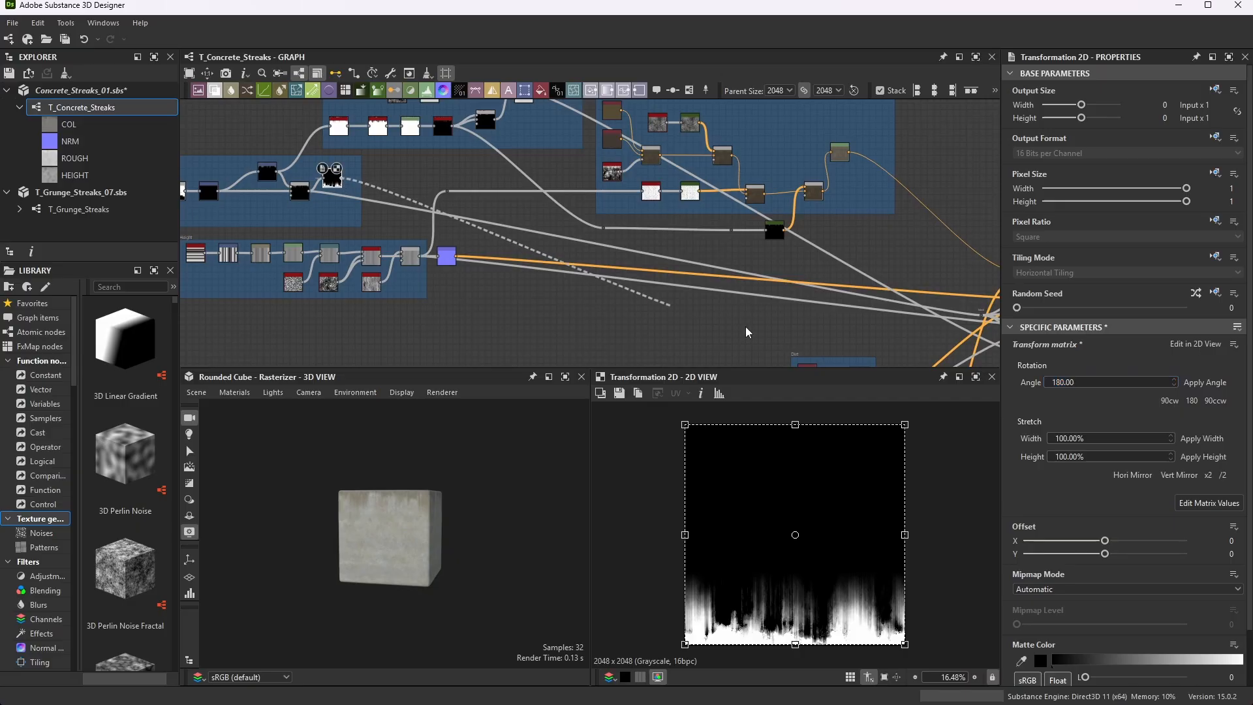
pyautogui.moveTo(746, 330); pyautogui.dragTo(465, 248, button='middle')
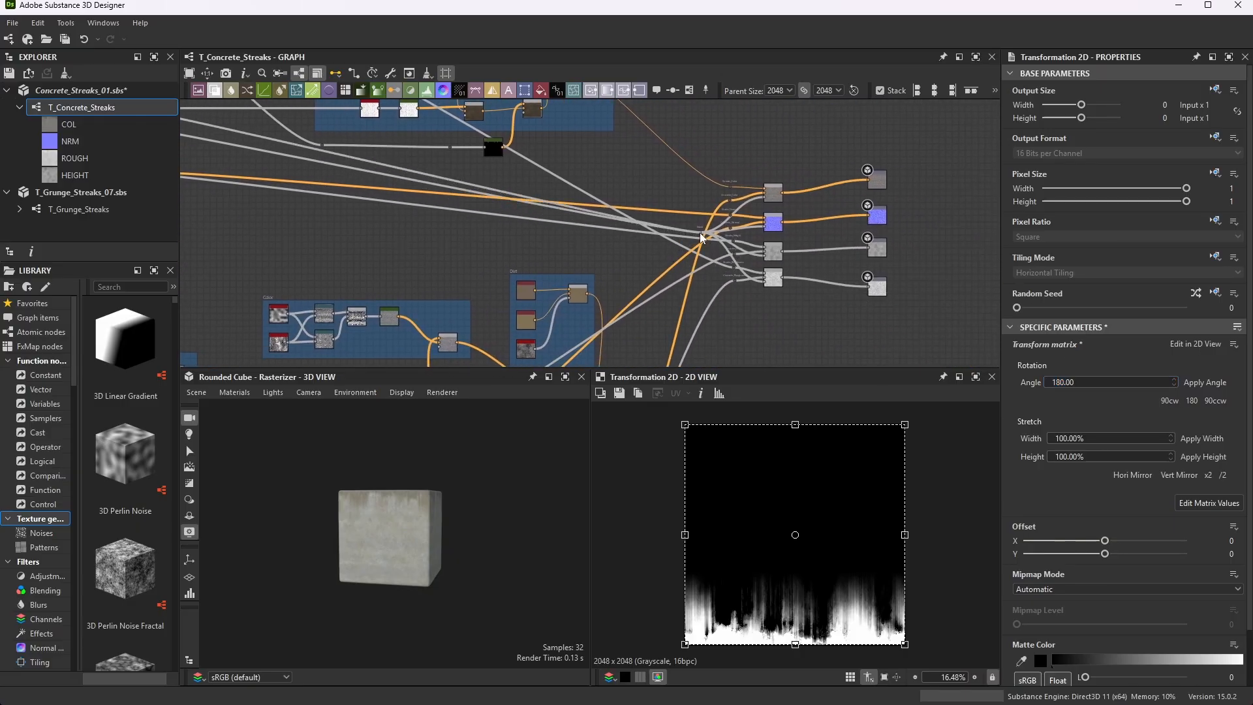
pyautogui.scroll(-1, 567, 265)
pyautogui.scroll(-2, 567, 265)
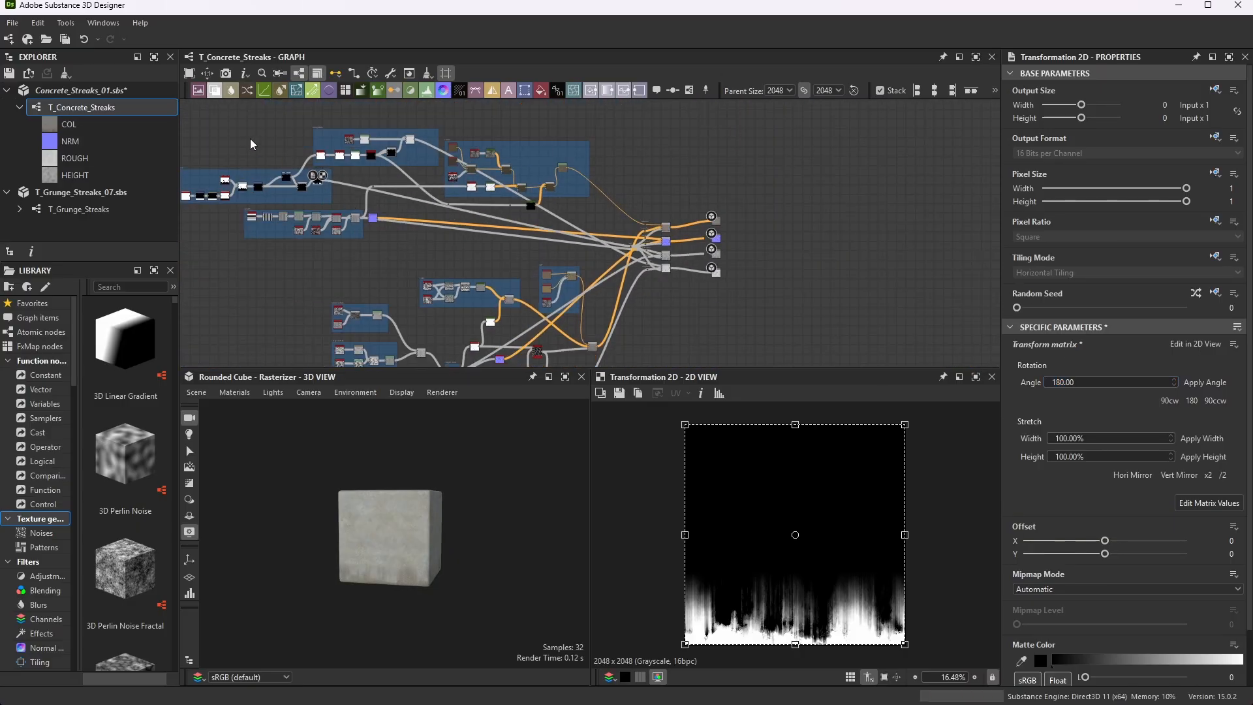
# - Line up the rotated Transformation 2D node with the Mask frame's final Blend and check the streaks on the cube
pyautogui.scroll(6, 316, 181)
pyautogui.moveTo(356, 176); pyautogui.dragTo(362, 204)
pyautogui.moveTo(313, 506); pyautogui.dragTo(364, 549, button='right')
pyautogui.click(565, 376)
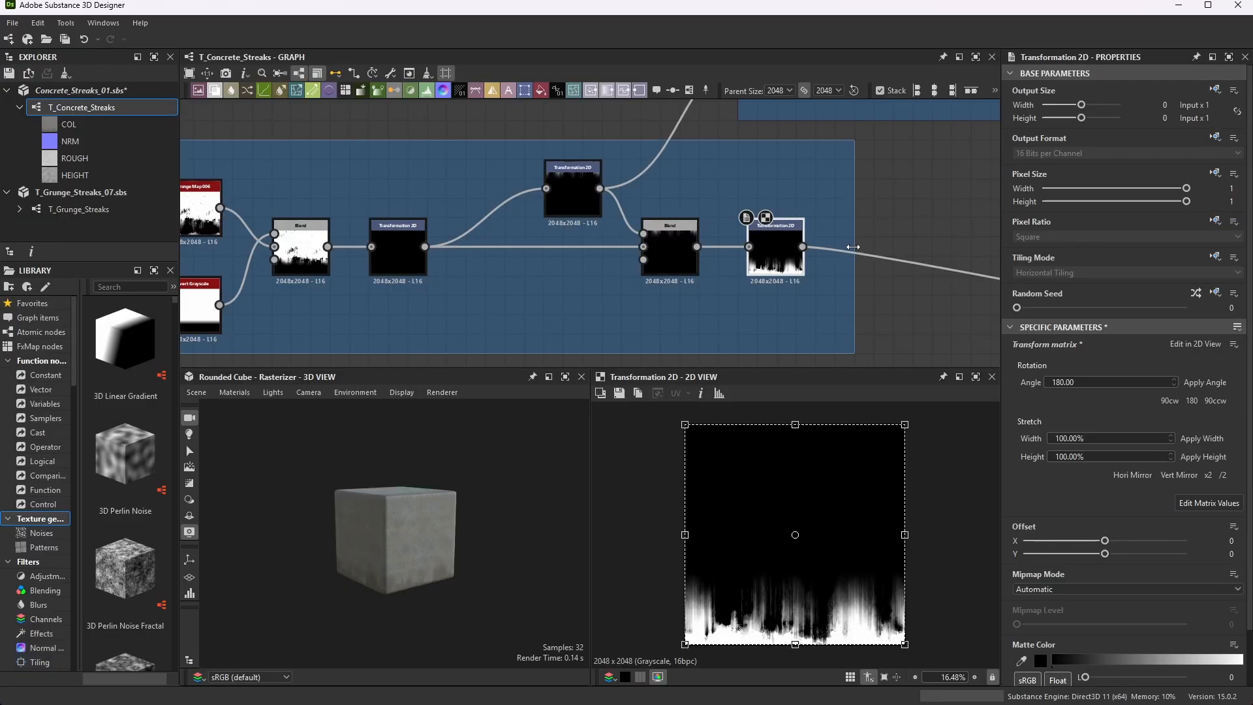
# - Randomize the Grunge Map 006 seed repeatedly to find a new streak pattern, comparing the rotated mask in the 2D view
pyautogui.scroll(-2, 651, 230)
pyautogui.scroll(2, 330, 236)
pyautogui.click(350, 225)
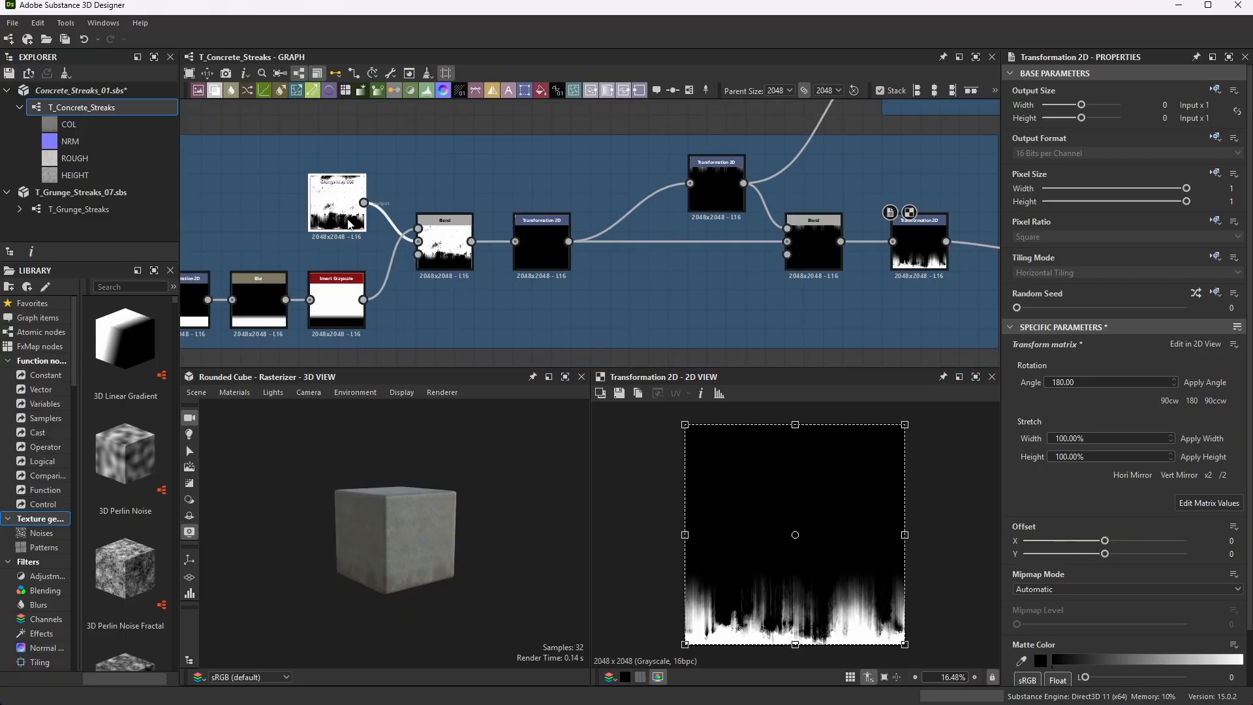
pyautogui.click(1198, 293)
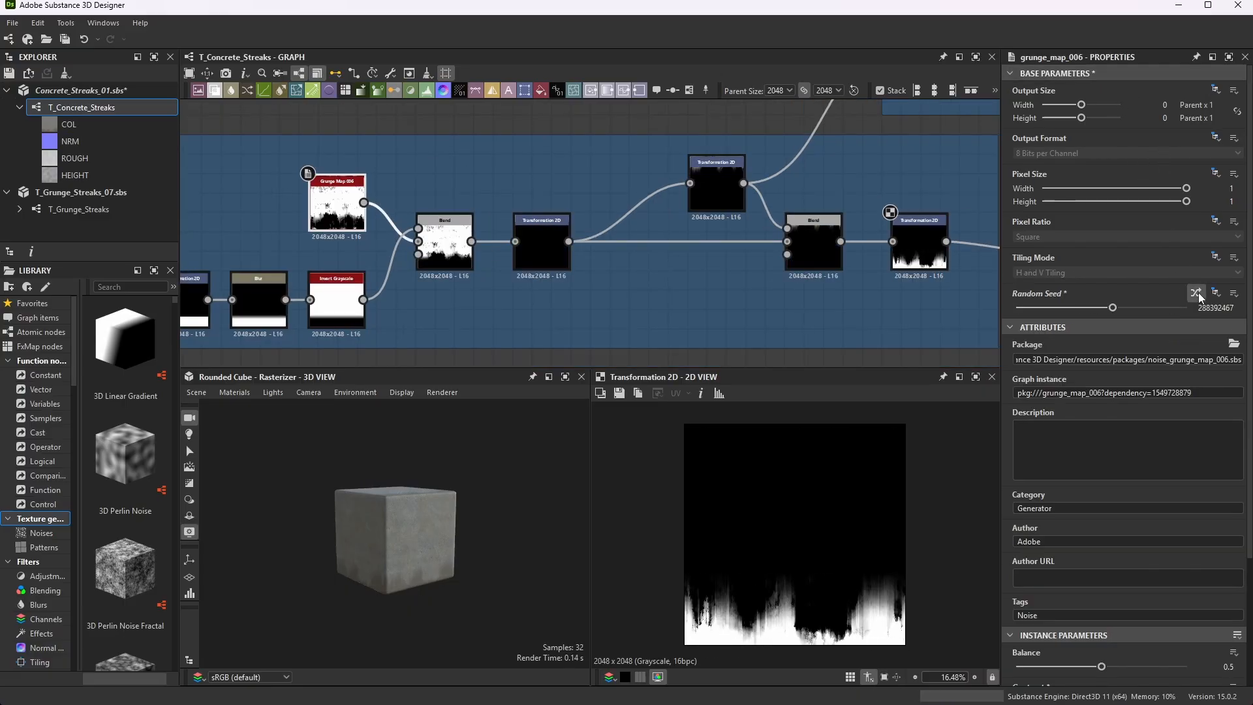
pyautogui.click(1198, 292)
pyautogui.click(1198, 292)
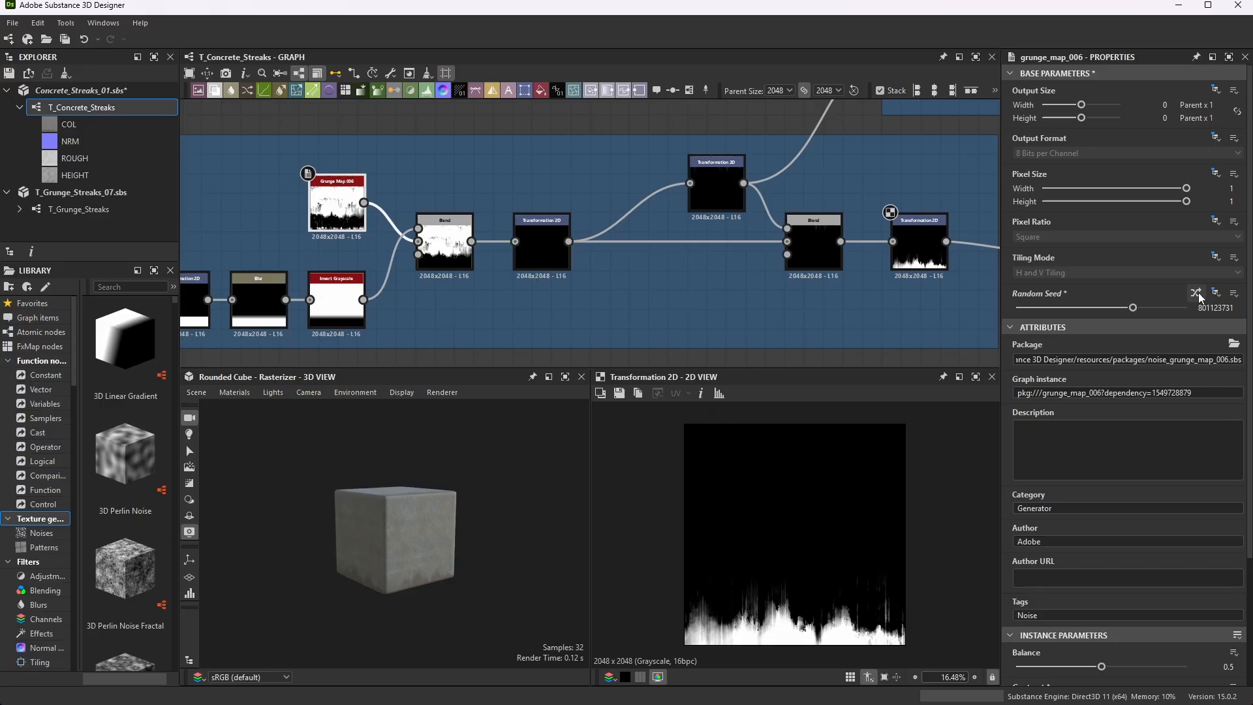
pyautogui.click(1197, 293)
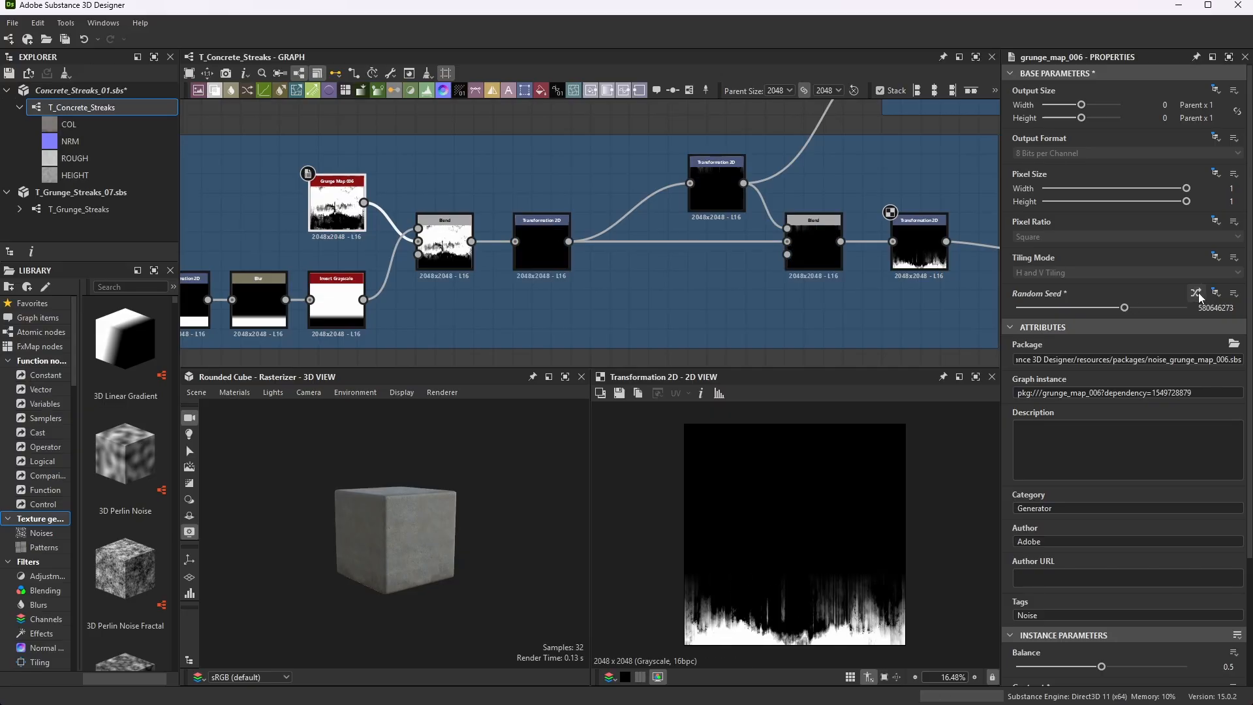
pyautogui.click(1198, 293)
pyautogui.click(1198, 292)
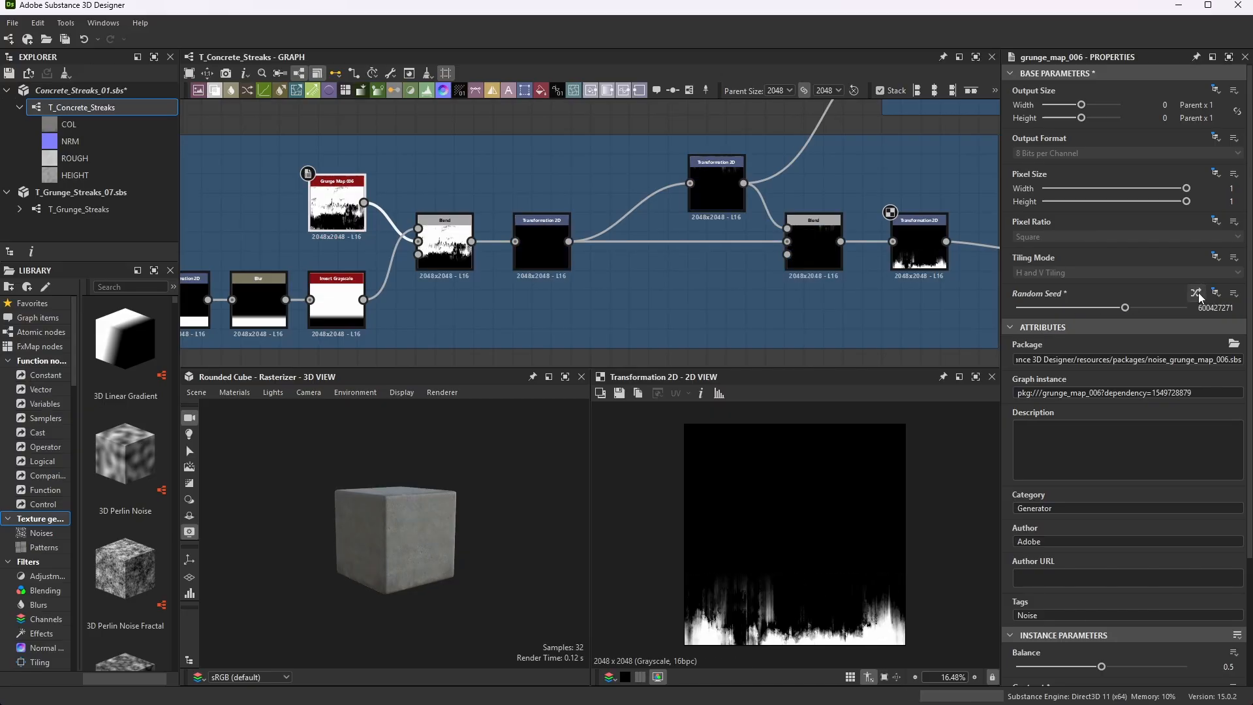
pyautogui.click(1198, 293)
pyautogui.click(1197, 292)
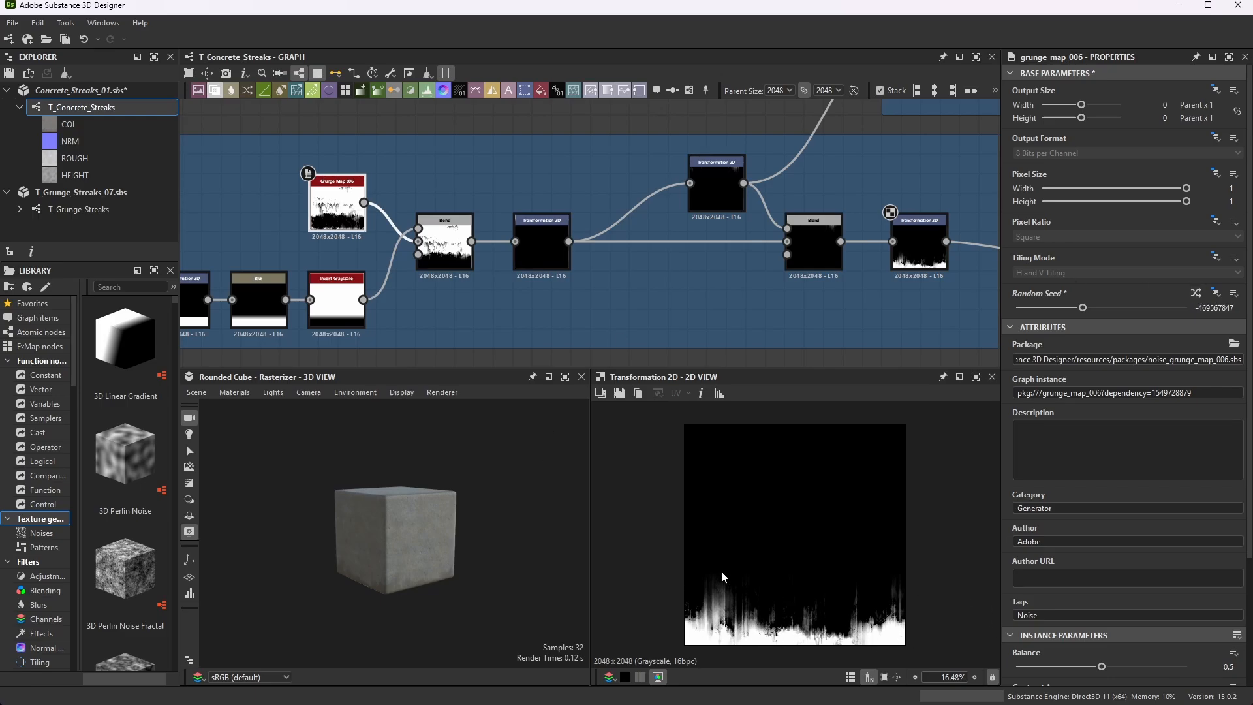
# - Compare the streaks in the Mask frame's rotated Transformation 2D node with the final colour Blend feeding the COL output
pyautogui.scroll(5, 375, 607)
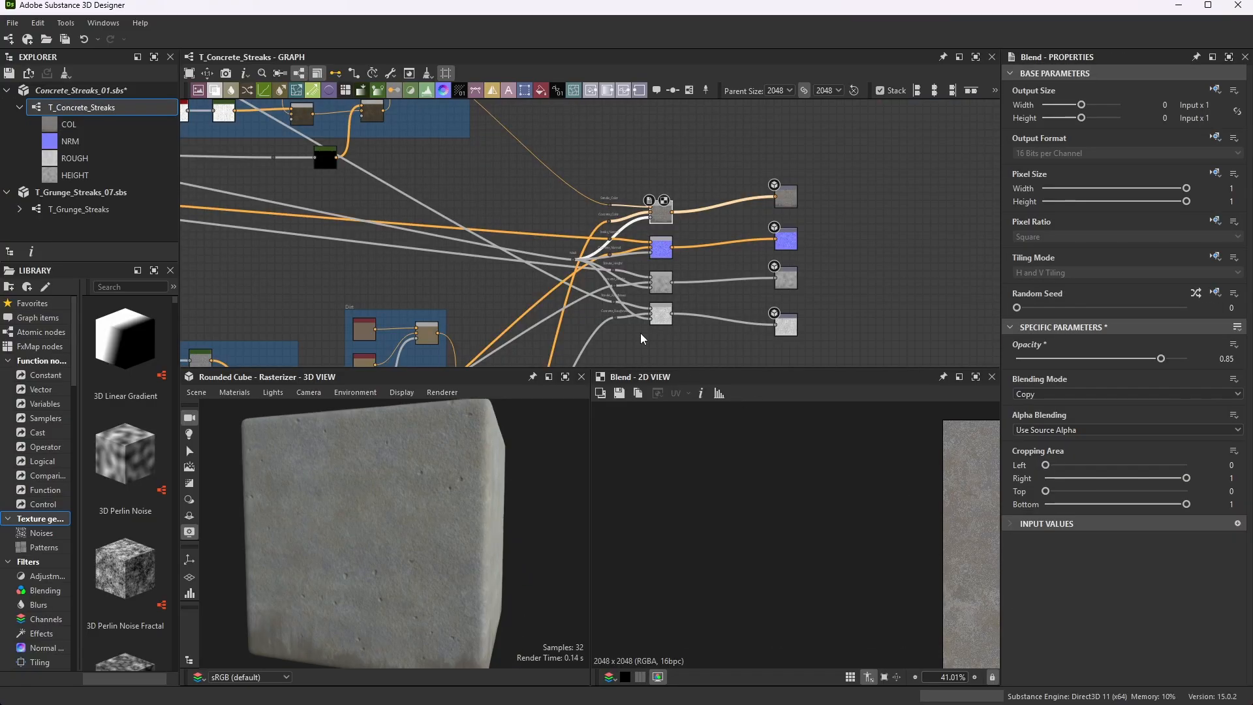
pyautogui.scroll(-3, 614, 294)
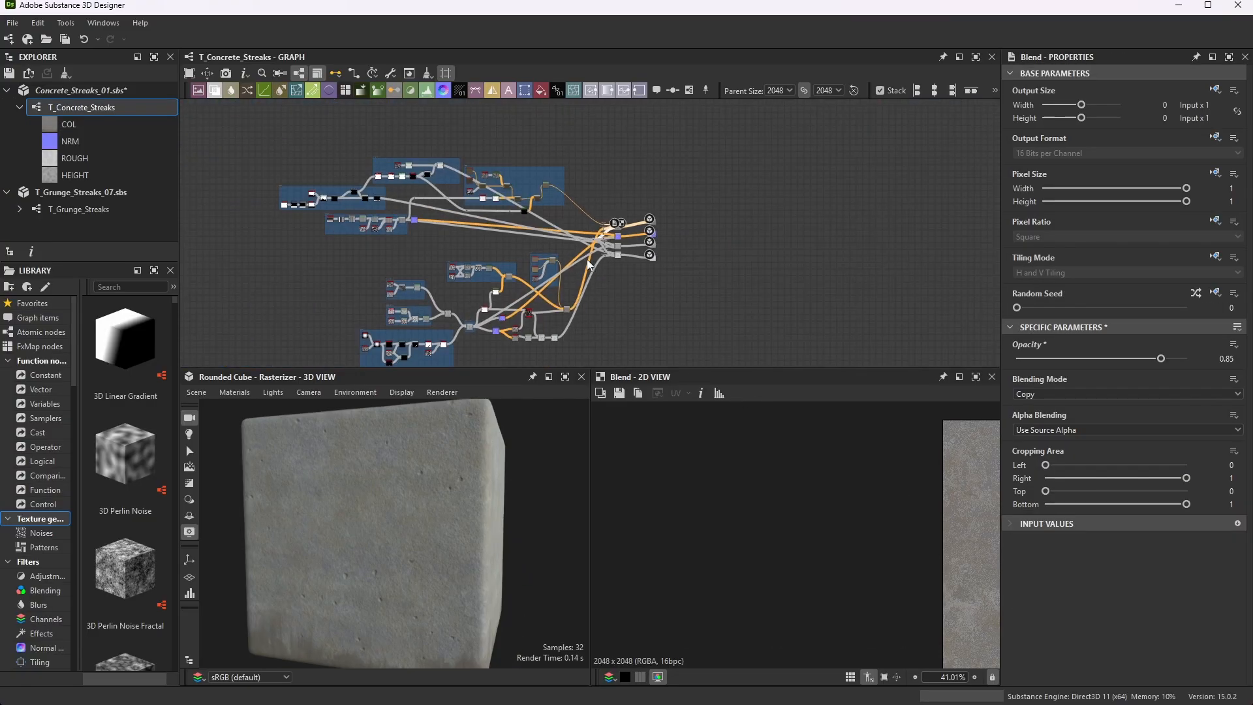
pyautogui.scroll(3, 330, 171)
pyautogui.scroll(8, 330, 171)
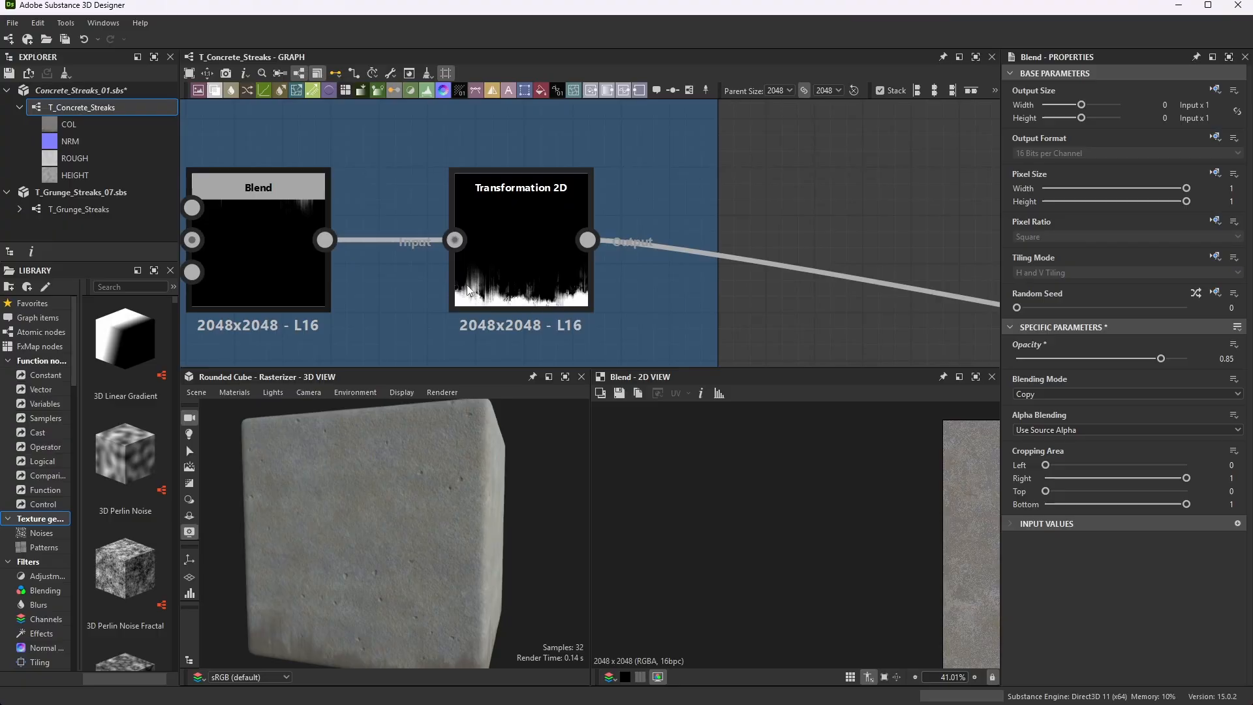
pyautogui.scroll(-5, 450, 176)
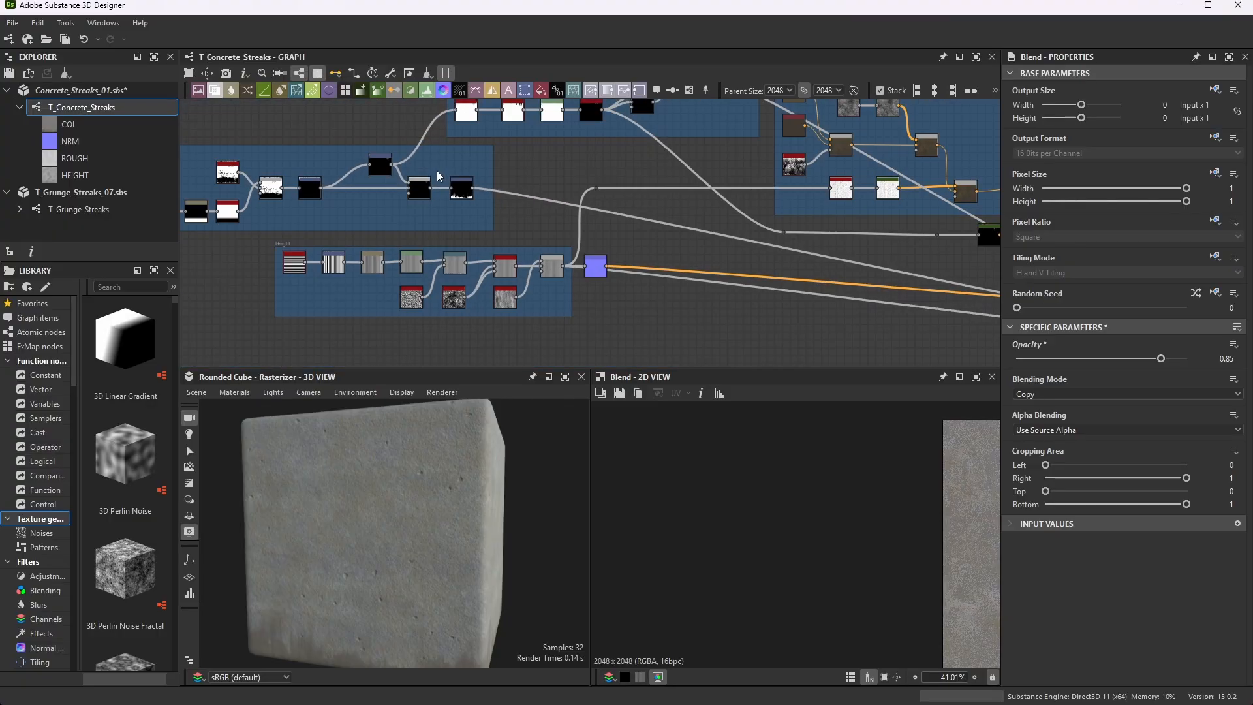
pyautogui.scroll(5, 443, 186)
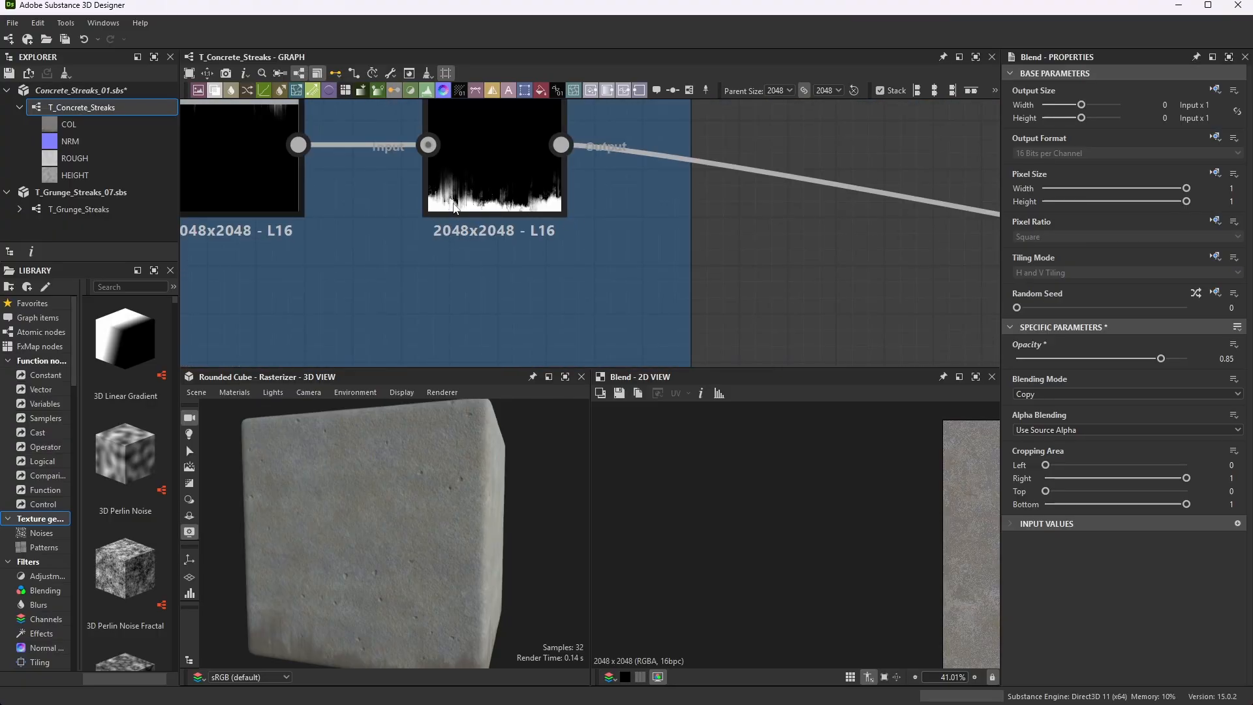
pyautogui.scroll(-10, 496, 209)
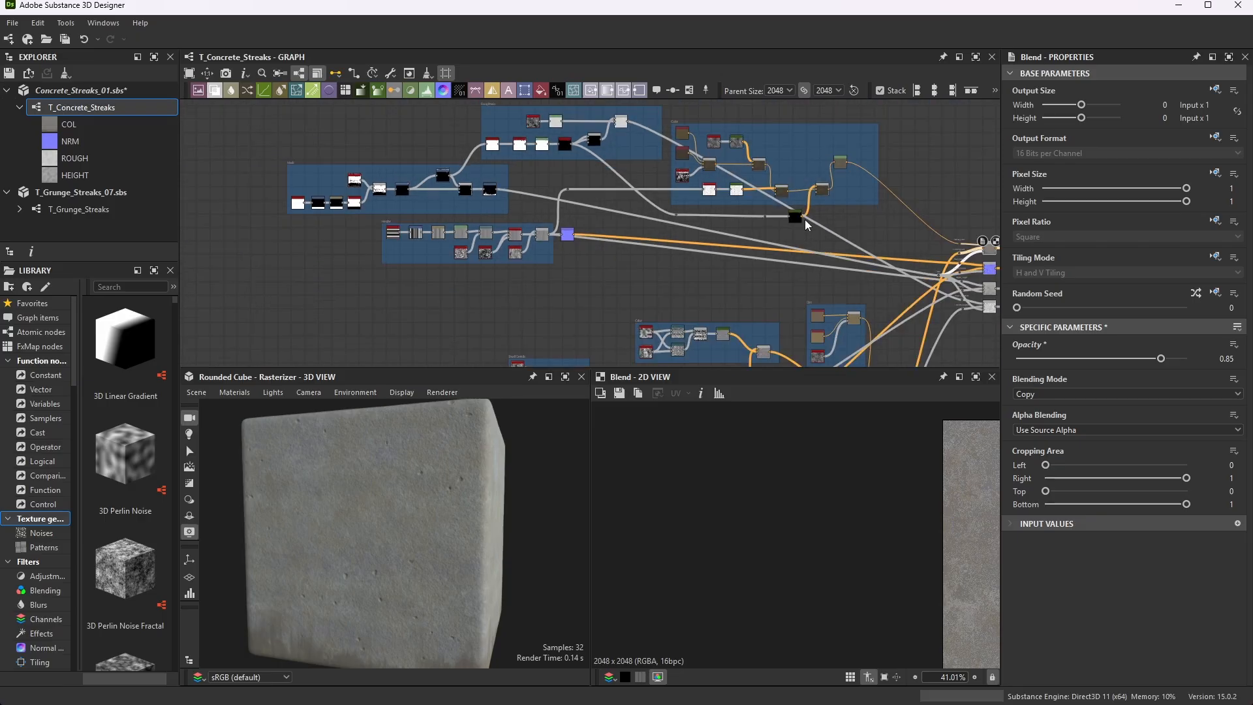
pyautogui.scroll(-2, 809, 225)
pyautogui.scroll(2, 805, 228)
pyautogui.scroll(10, 926, 248)
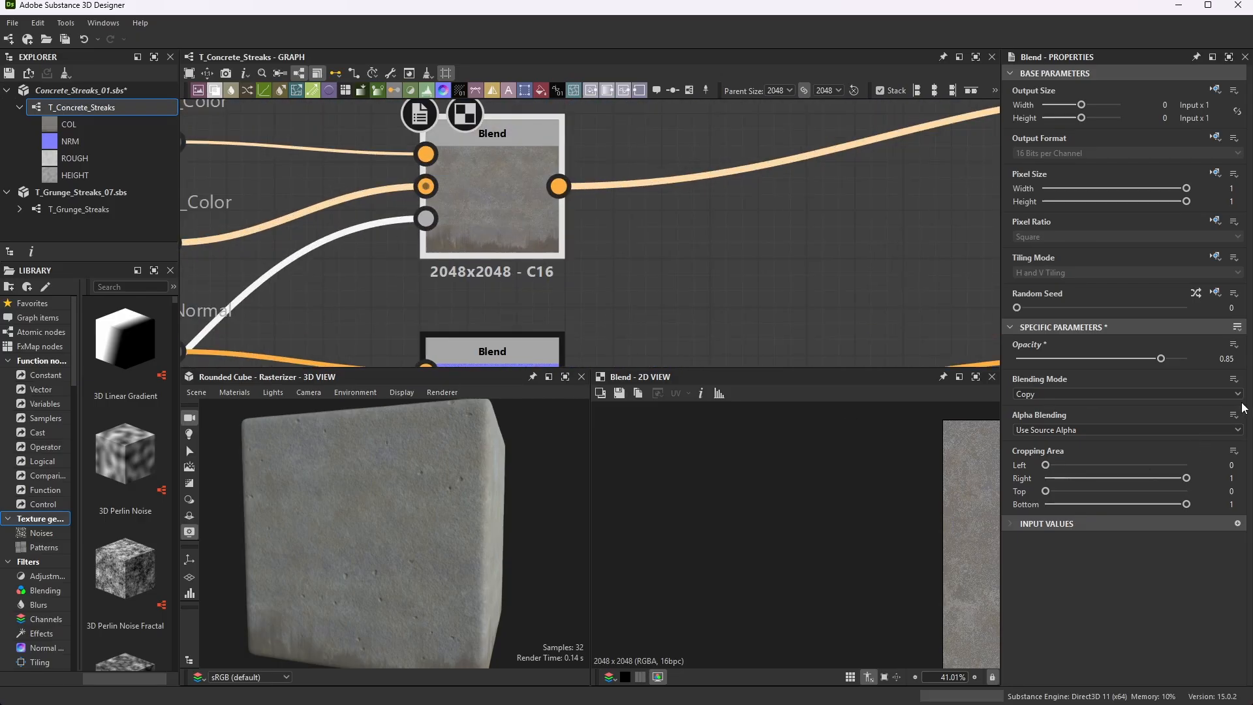
# - Set the final colour Blend's opacity to 1 and inspect the streaks on the cube
pyautogui.click(1227, 358)
pyautogui.write('1')
pyautogui.press('Return')
pyautogui.scroll(-4, 693, 229)
pyautogui.scroll(3, 601, 210)
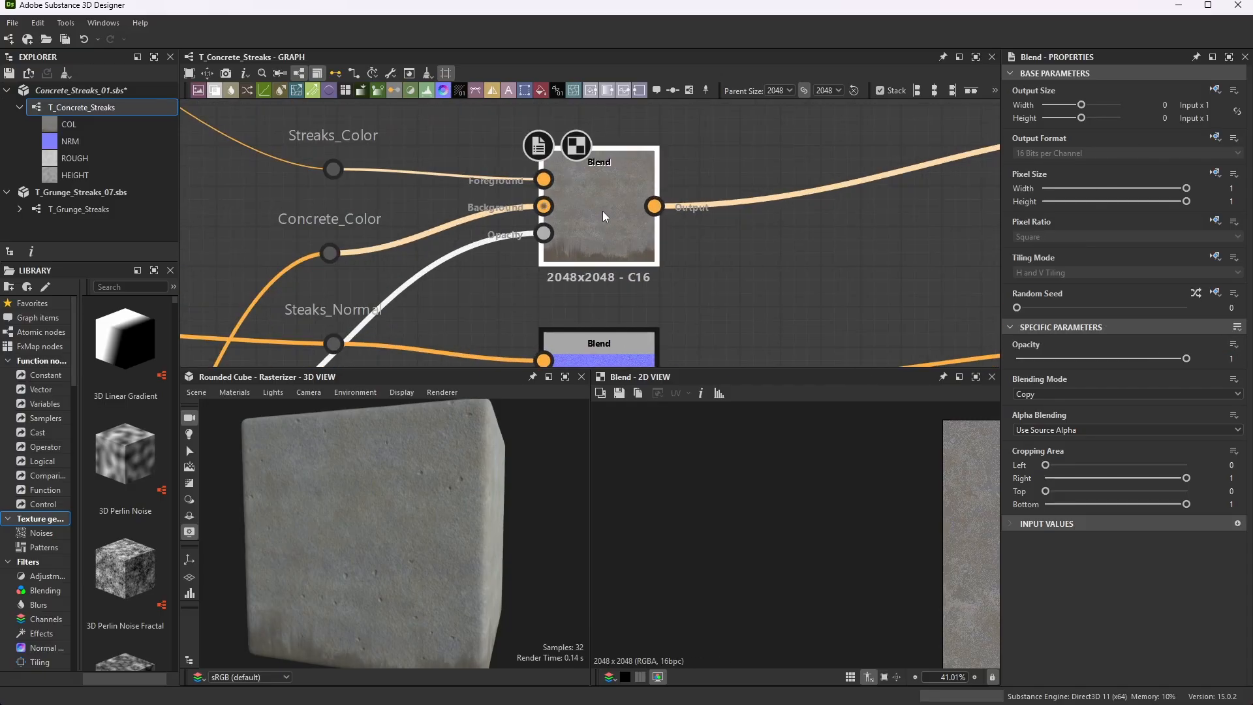
pyautogui.moveTo(430, 586); pyautogui.dragTo(451, 530)
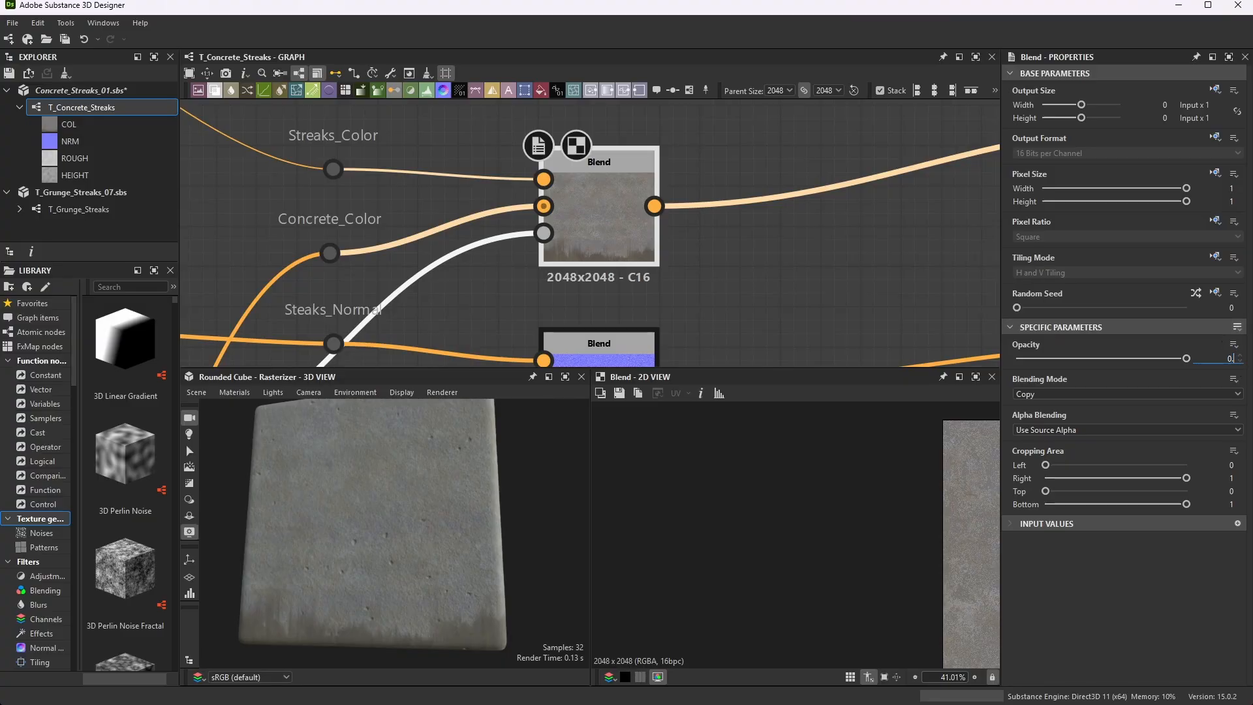
# - Try an opacity of 0.9 on the final colour Blend, check it on the cube, and set the opacity to 1
pyautogui.press('Return')
pyautogui.moveTo(460, 560); pyautogui.dragTo(471, 531)
pyautogui.doubleClick(1229, 358)
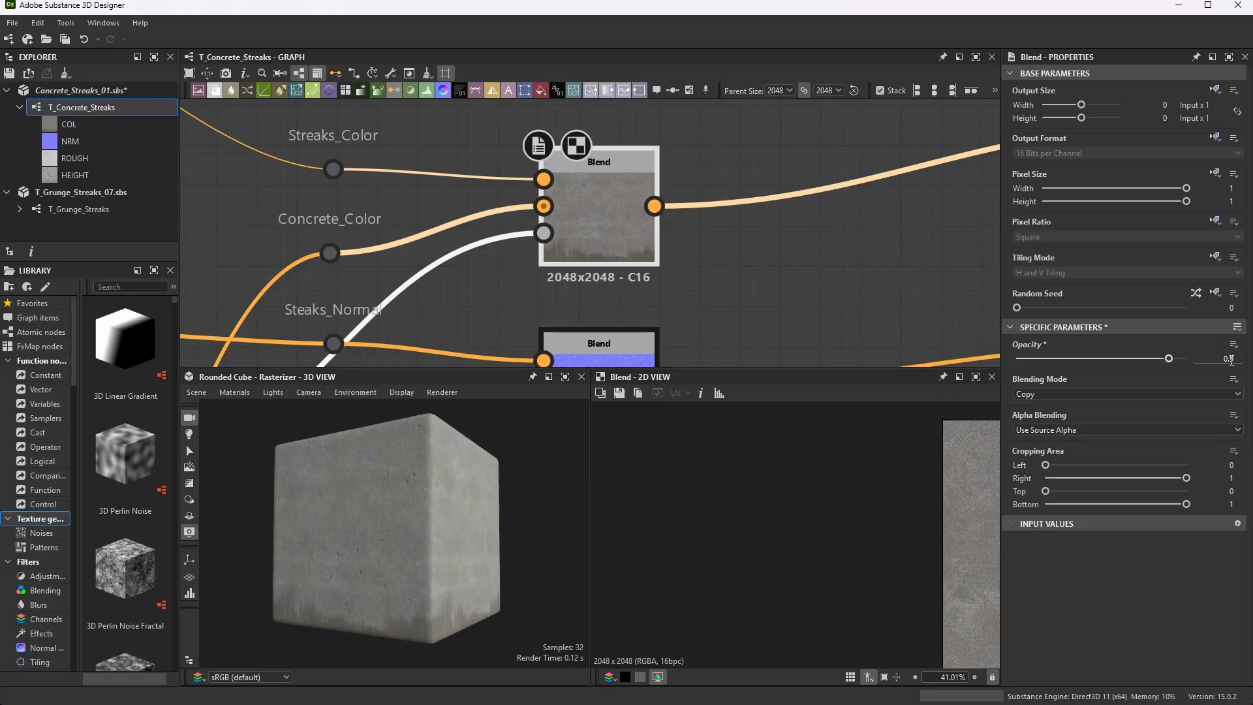
pyautogui.write('1')
pyautogui.press('Return')
pyautogui.scroll(-3, 769, 172)
pyautogui.scroll(3, 699, 320)
# - Set the opacity of the final normal Blend to 0.9
pyautogui.click(702, 182)
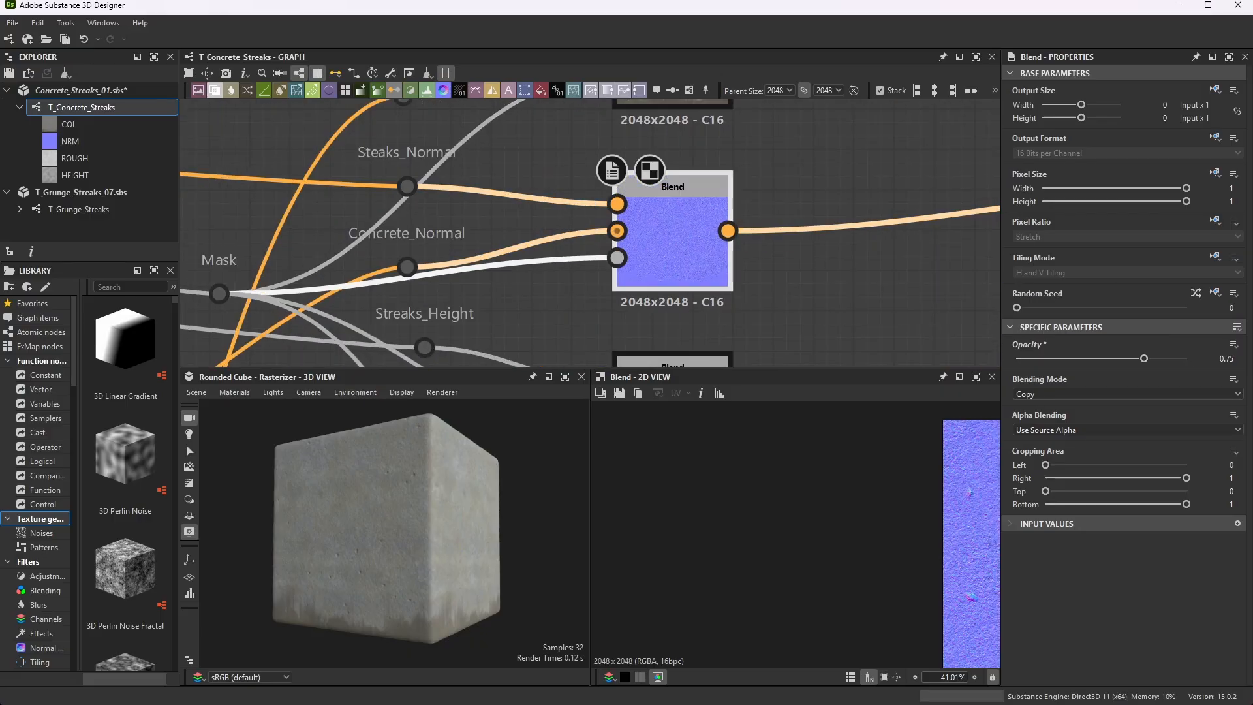
pyautogui.doubleClick(1230, 358)
pyautogui.write('0.9')
pyautogui.press('Return')
pyautogui.scroll(-3, 848, 260)
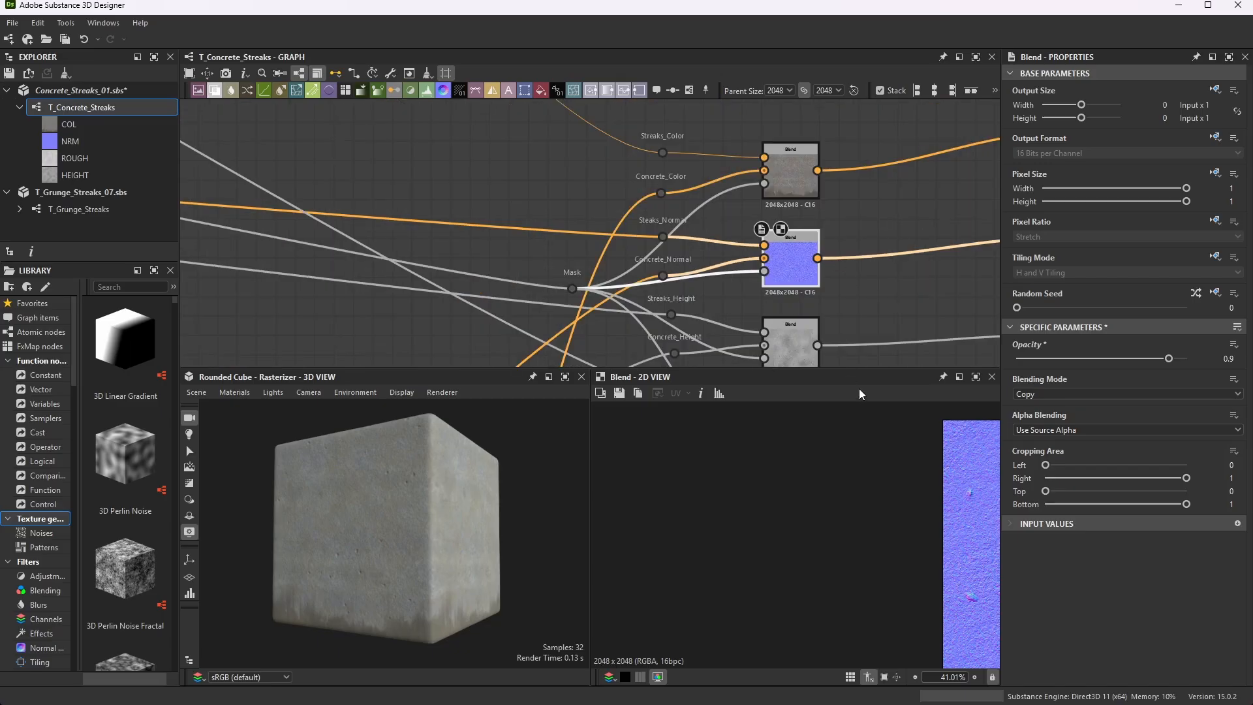
# - Check the final height Blend's opacity and set the final roughness Blend's opacity to 0.9
pyautogui.scroll(3, 802, 306)
pyautogui.click(774, 295)
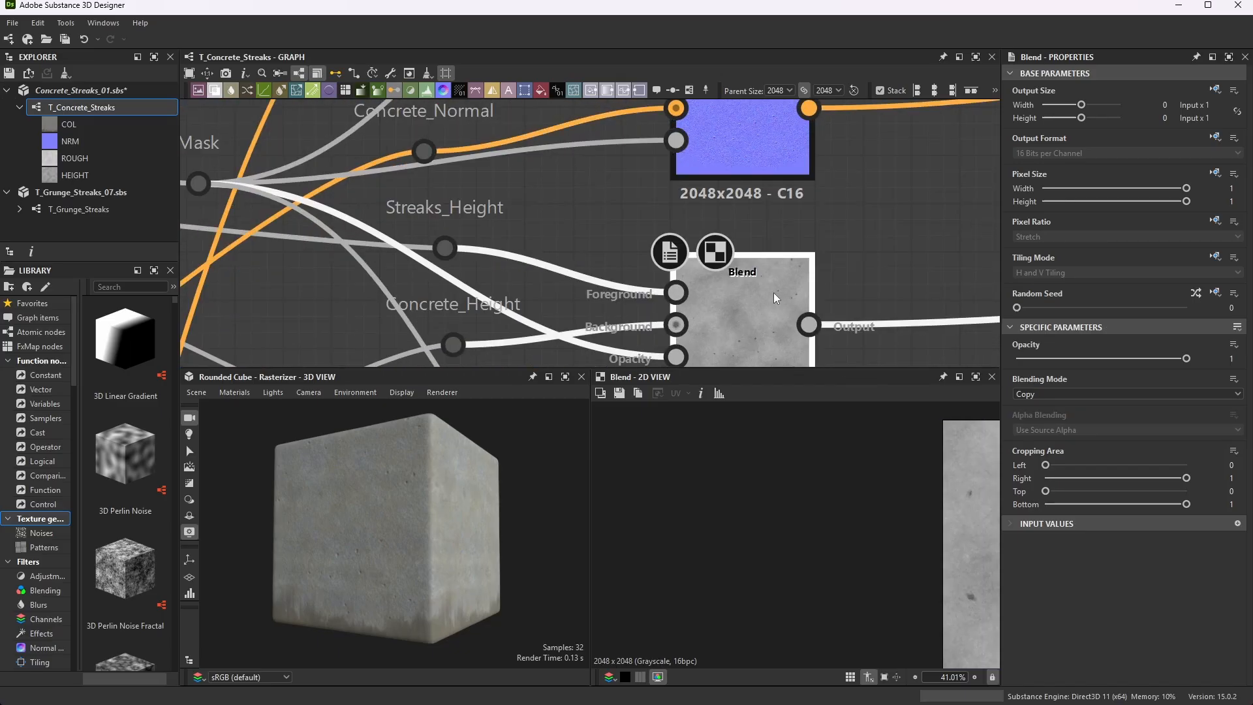
pyautogui.scroll(-3, 614, 171)
pyautogui.scroll(3, 695, 249)
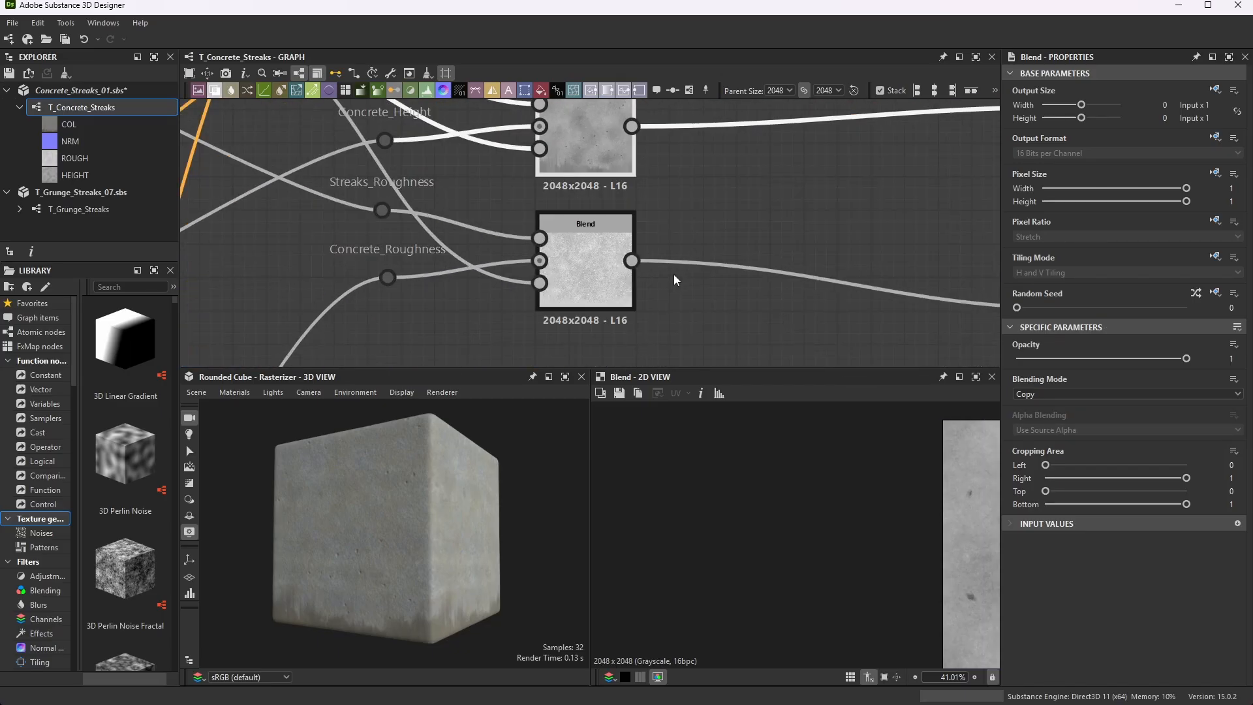
pyautogui.click(609, 260)
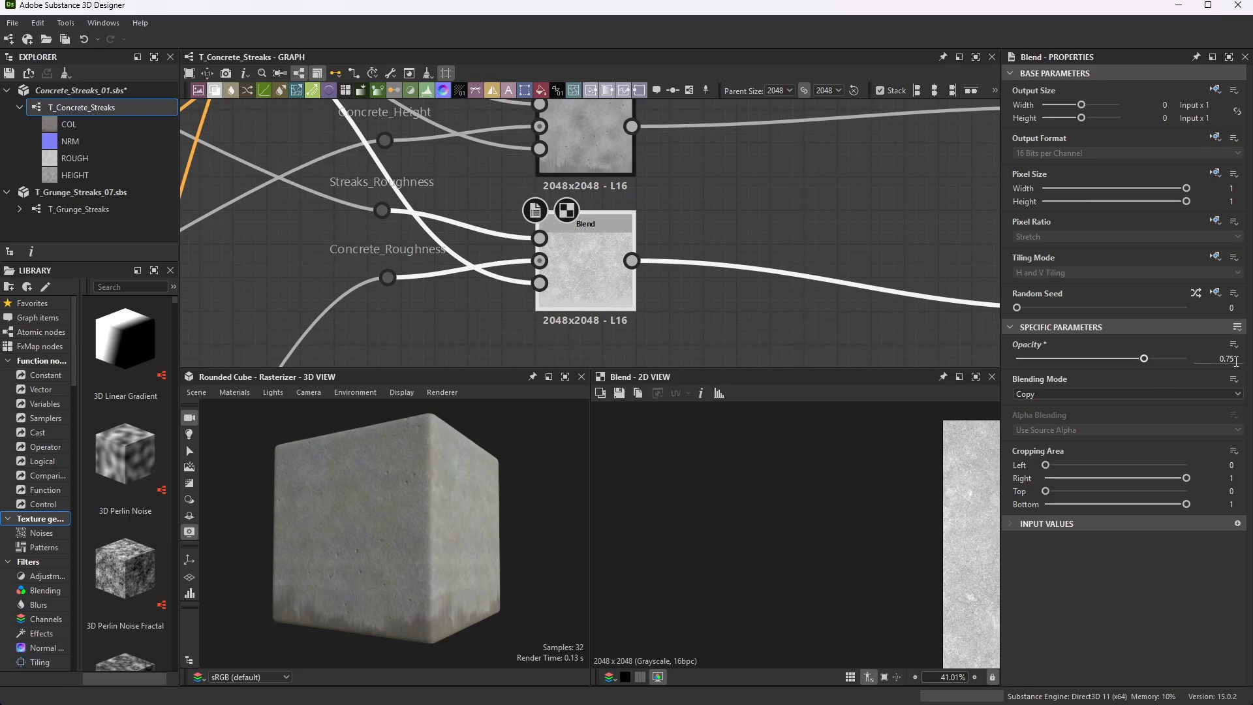
pyautogui.scroll(2, 577, 258)
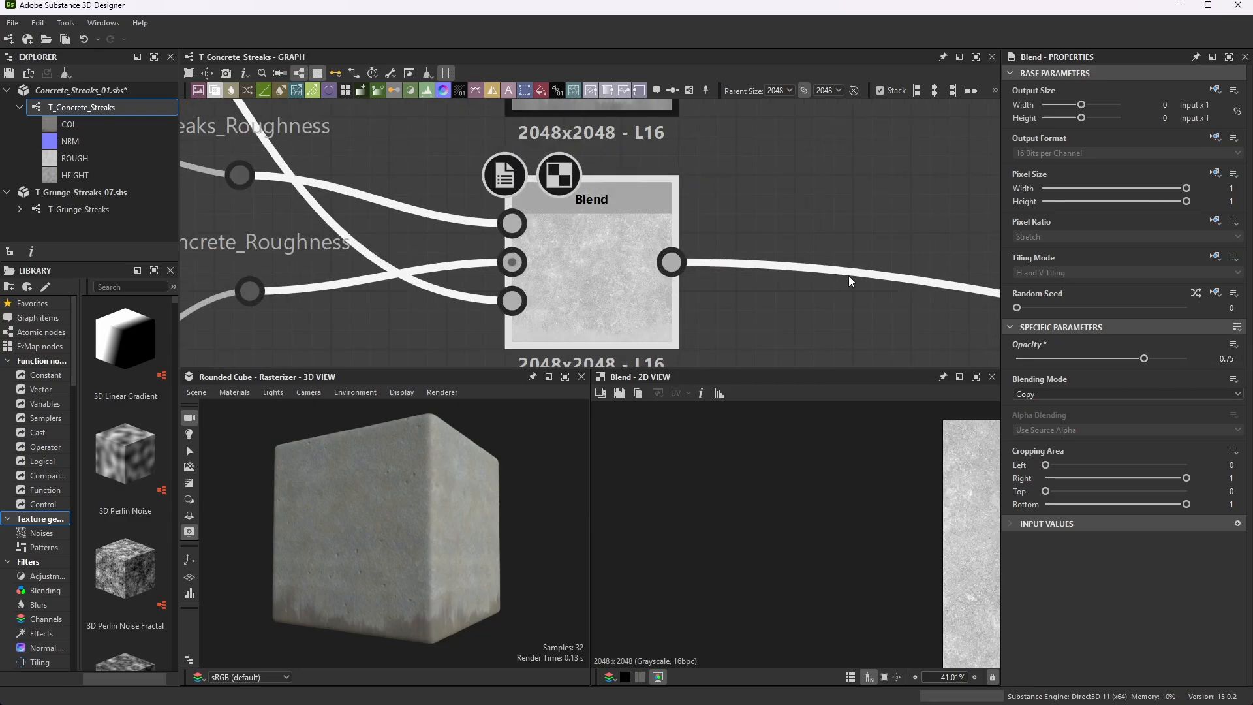
pyautogui.doubleClick(1235, 358)
pyautogui.write('0.')
pyautogui.press('Return')
# - Save all open packages and look over the cube and the complete node graph
pyautogui.click(13, 23)
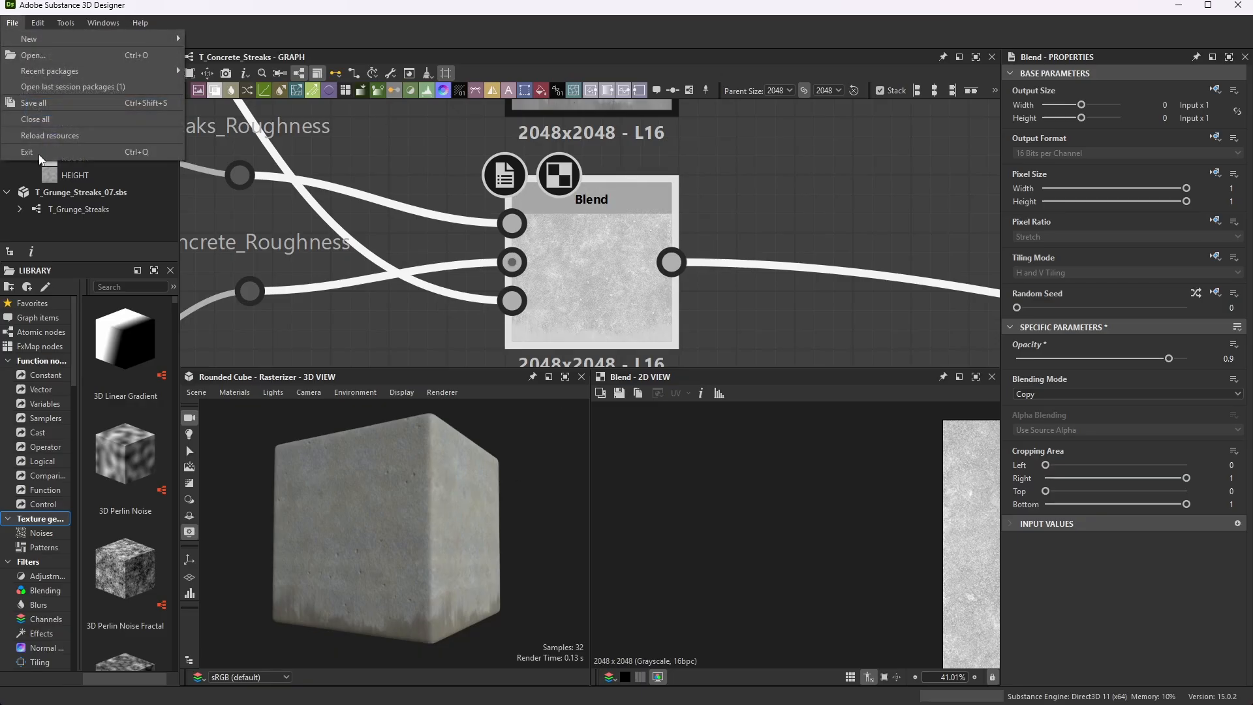
pyautogui.click(58, 106)
pyautogui.scroll(-3, 347, 526)
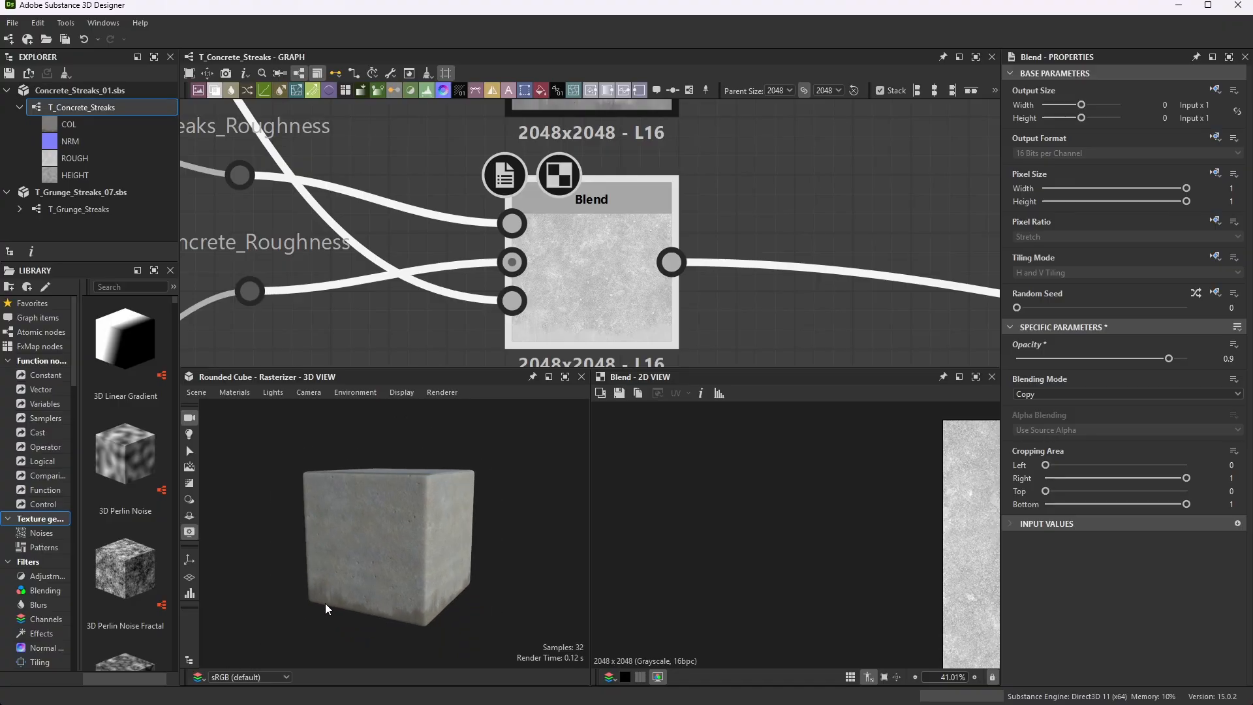
pyautogui.scroll(-5, 589, 197)
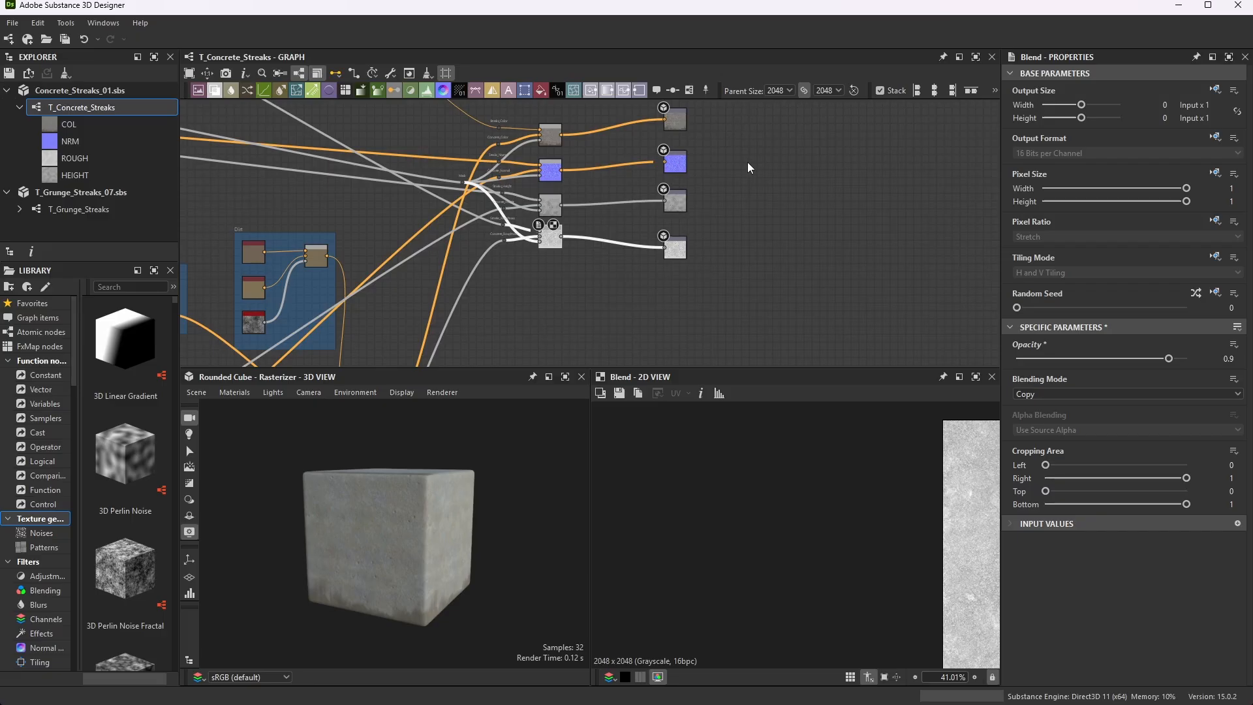
pyautogui.scroll(-4, 711, 209)
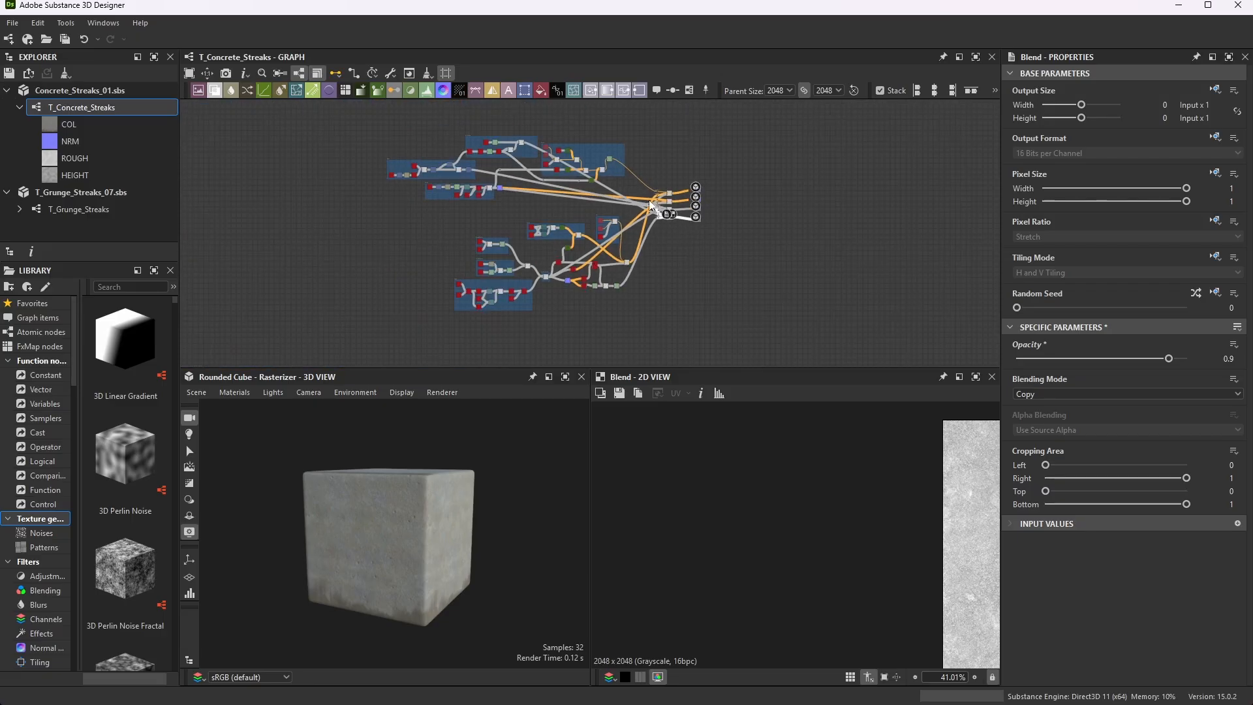
pyautogui.scroll(1, 649, 199)
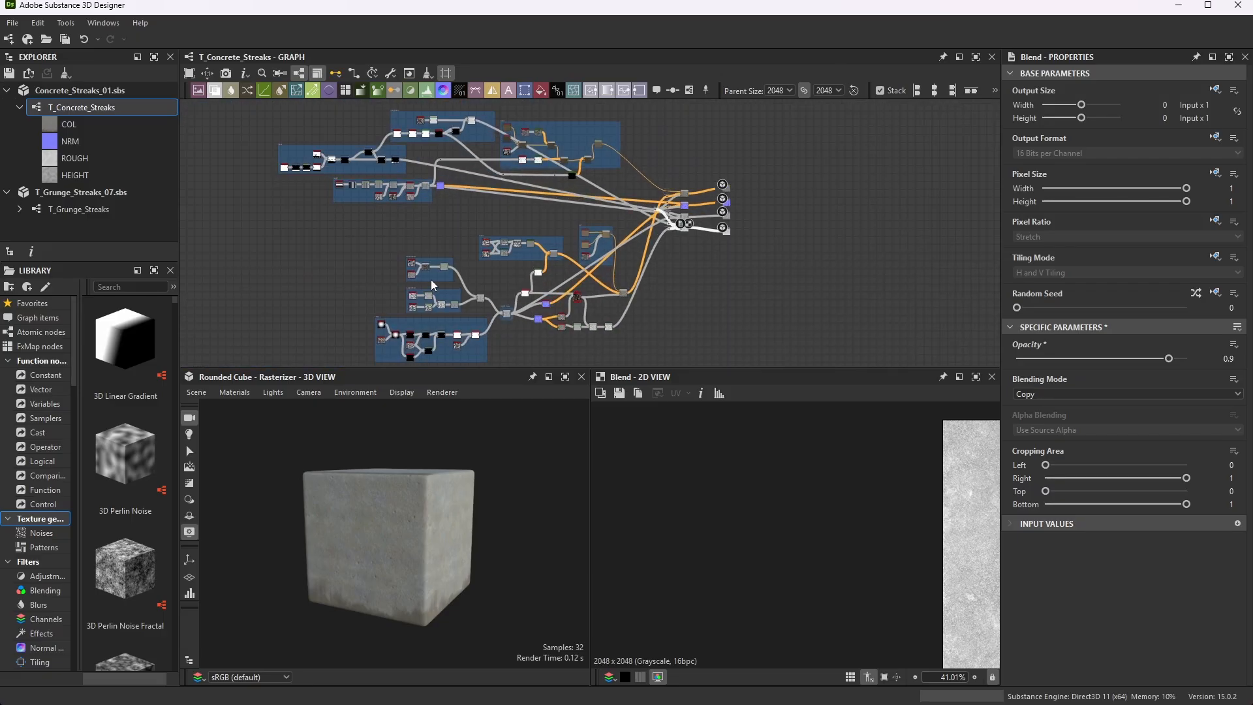
pyautogui.click(12, 23)
pyautogui.click(40, 103)
# - Display the final height Blend in the 2D view and examine how the streaks mix with the concrete height
pyautogui.scroll(10, 742, 240)
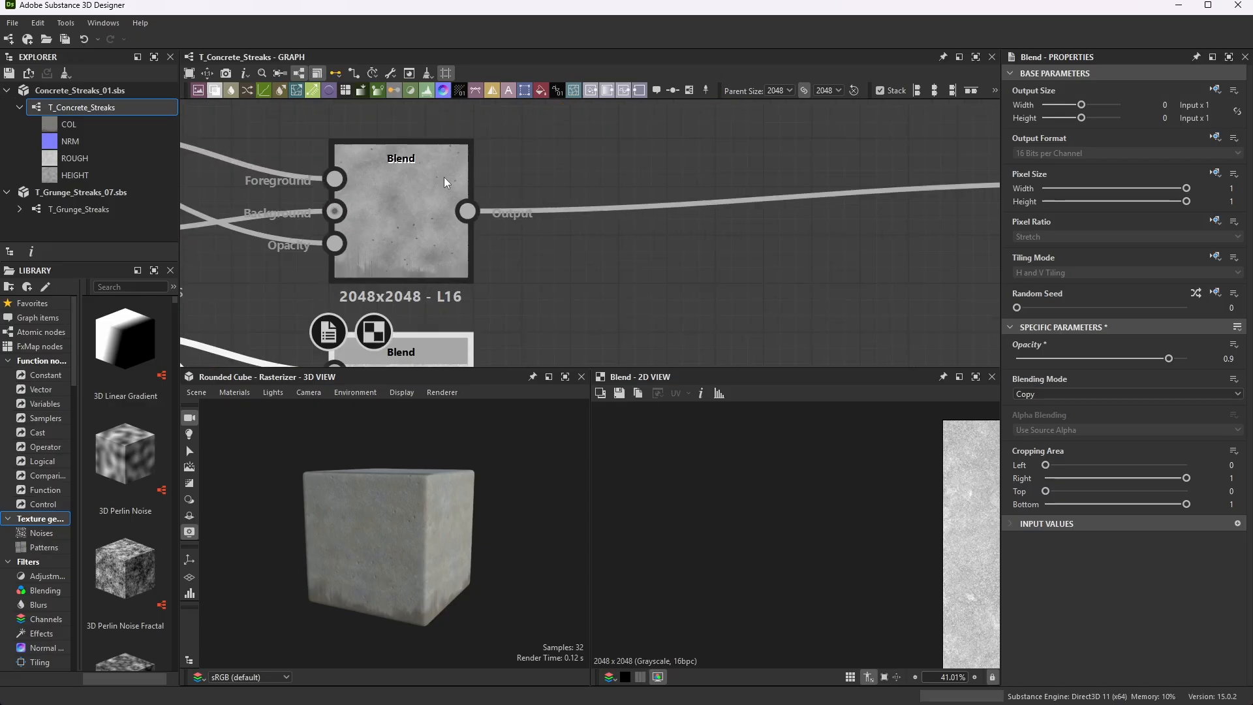
pyautogui.doubleClick(402, 205)
pyautogui.press('f')
pyautogui.scroll(-1, 750, 489)
pyautogui.scroll(3, 799, 555)
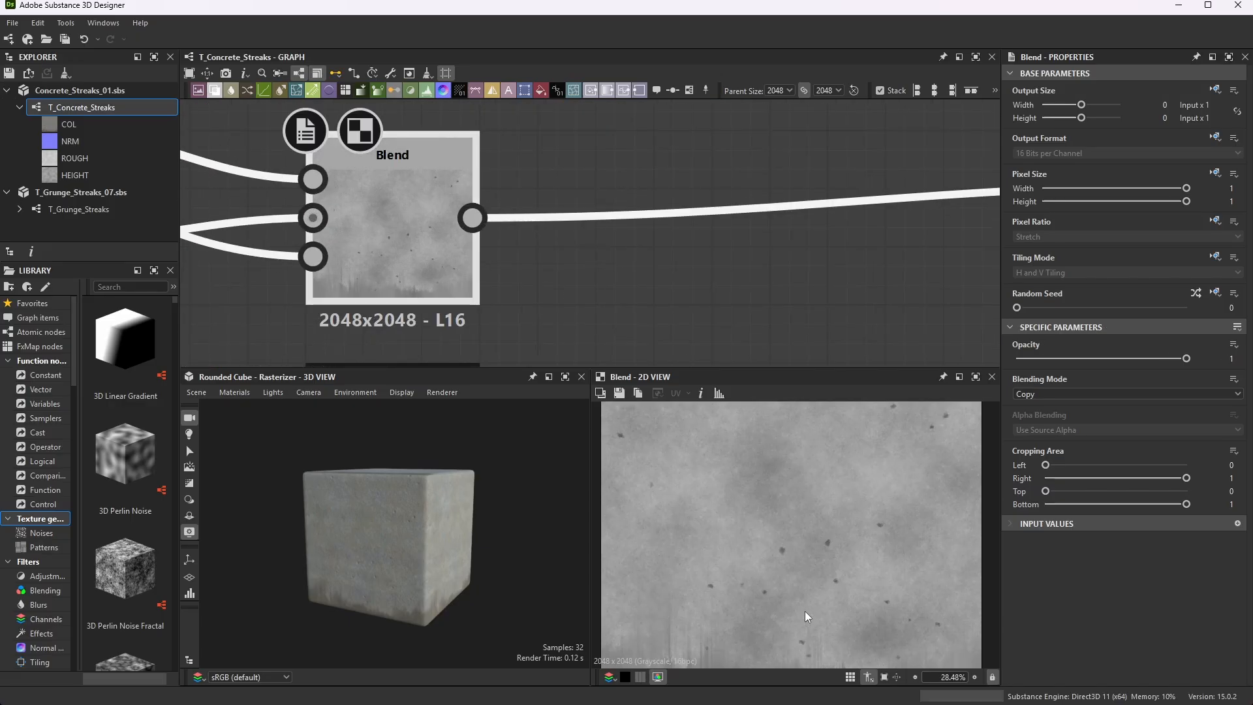
pyautogui.scroll(-3, 824, 530)
pyautogui.scroll(3, 799, 604)
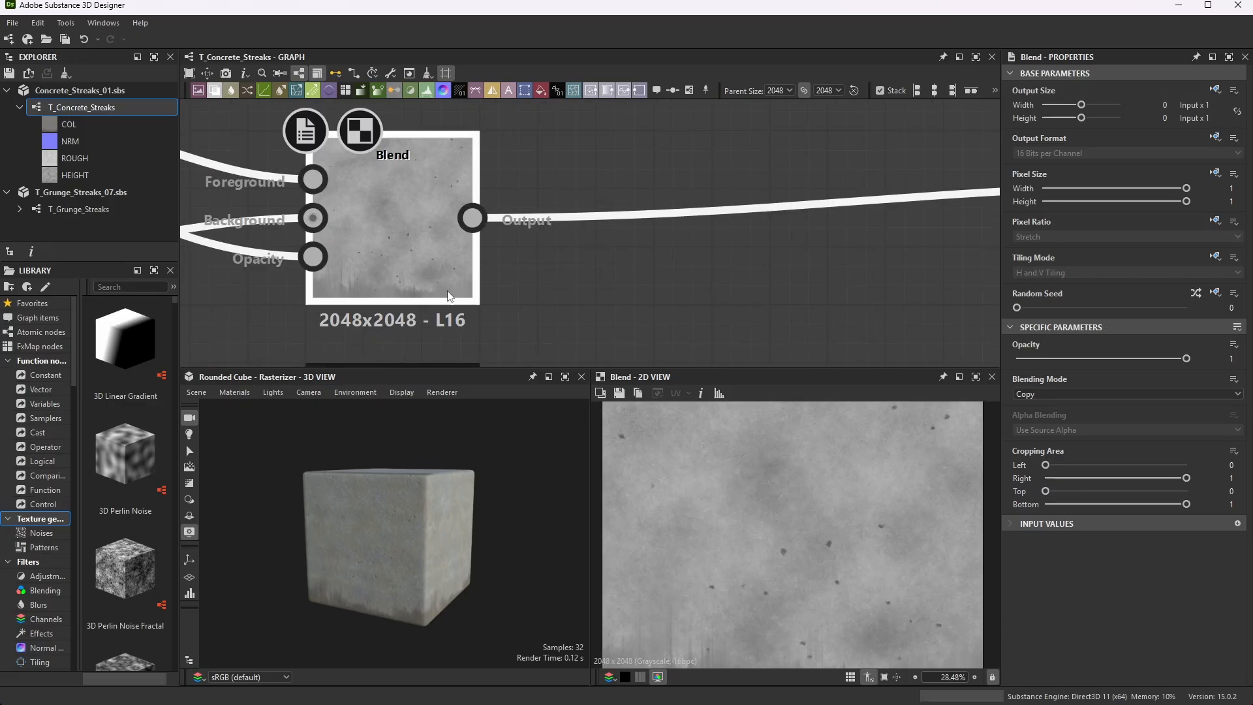
pyautogui.scroll(2, 369, 271)
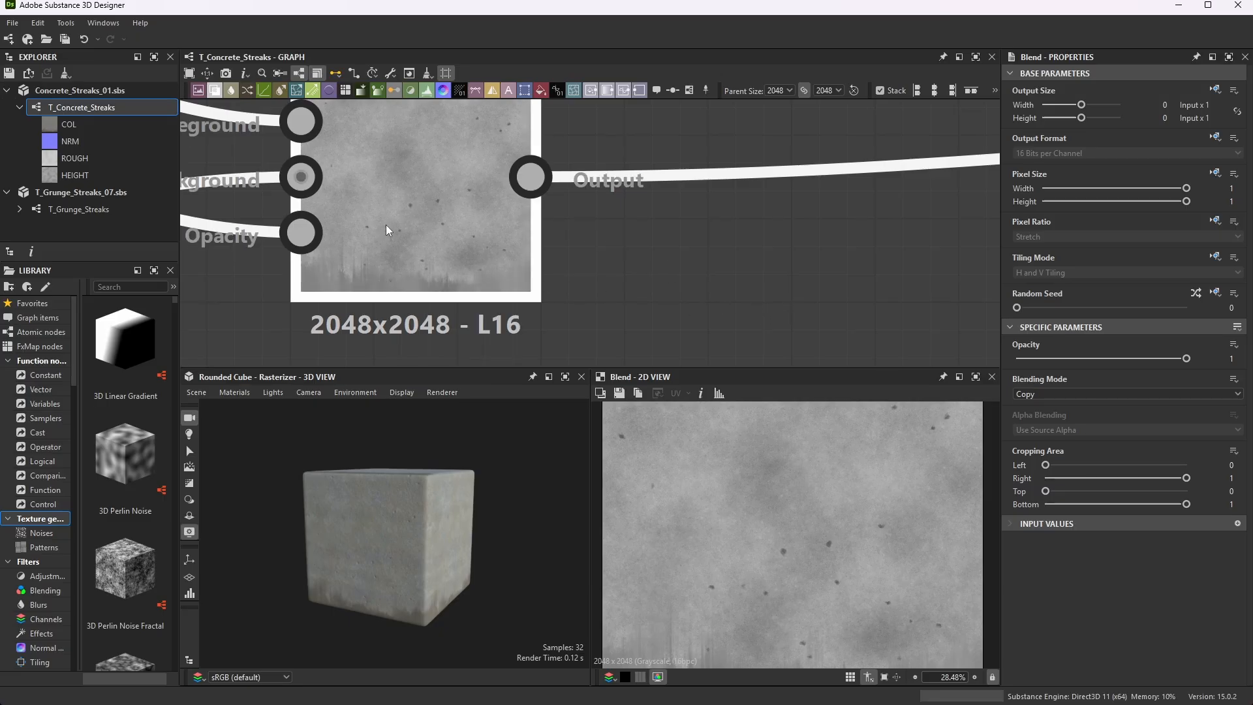
pyautogui.scroll(-4, 604, 263)
pyautogui.scroll(1, 512, 242)
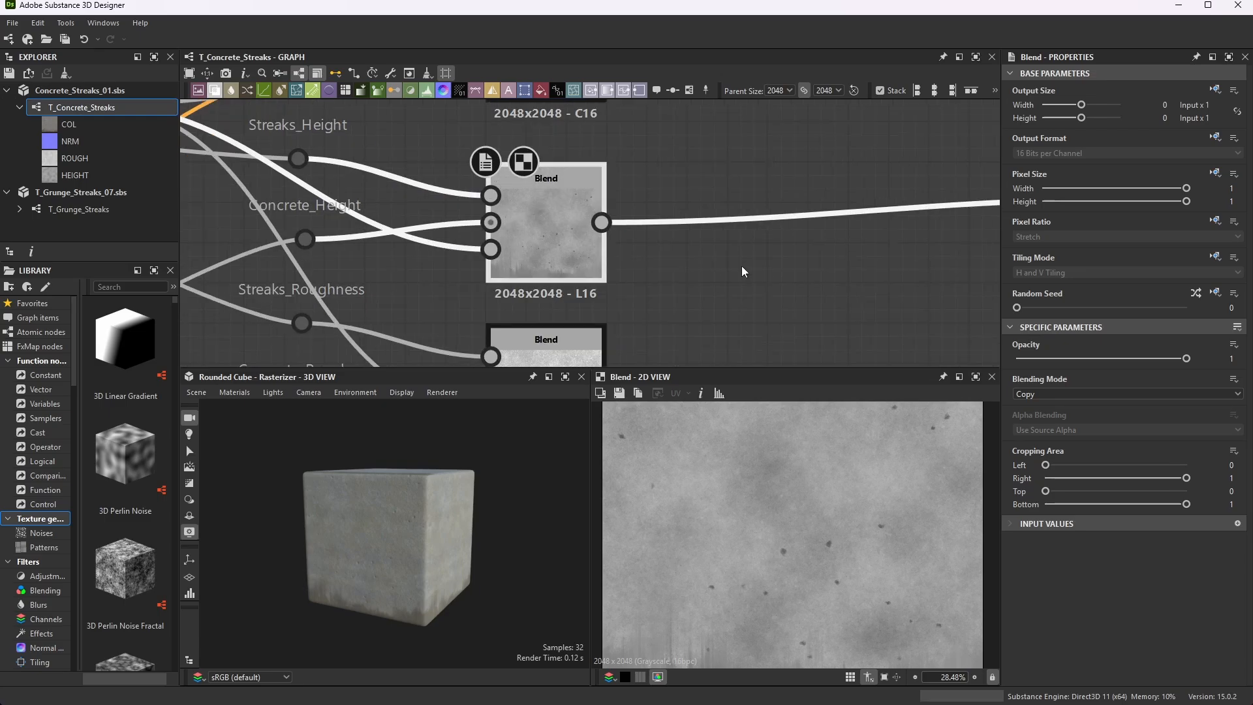
# - Move the final height Blend closer to the Height output to make room after its dot nodes
pyautogui.scroll(3, 628, 255)
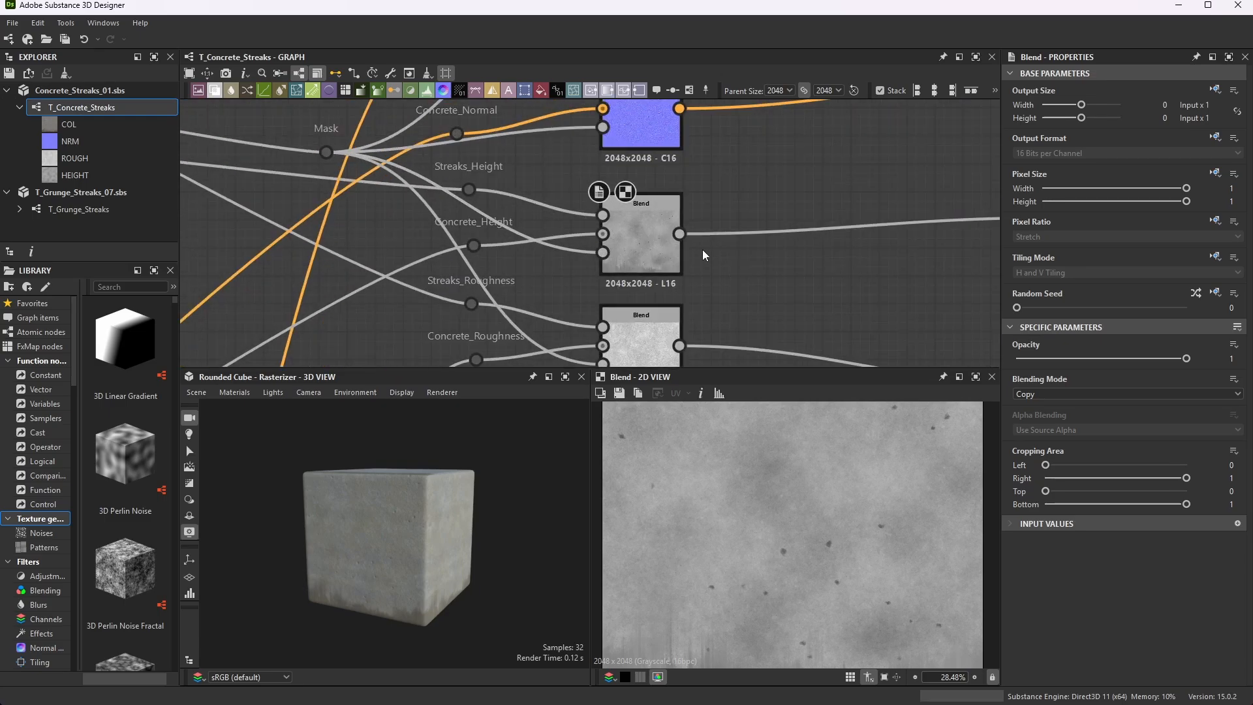
pyautogui.moveTo(639, 248); pyautogui.dragTo(797, 247)
pyautogui.click(602, 278)
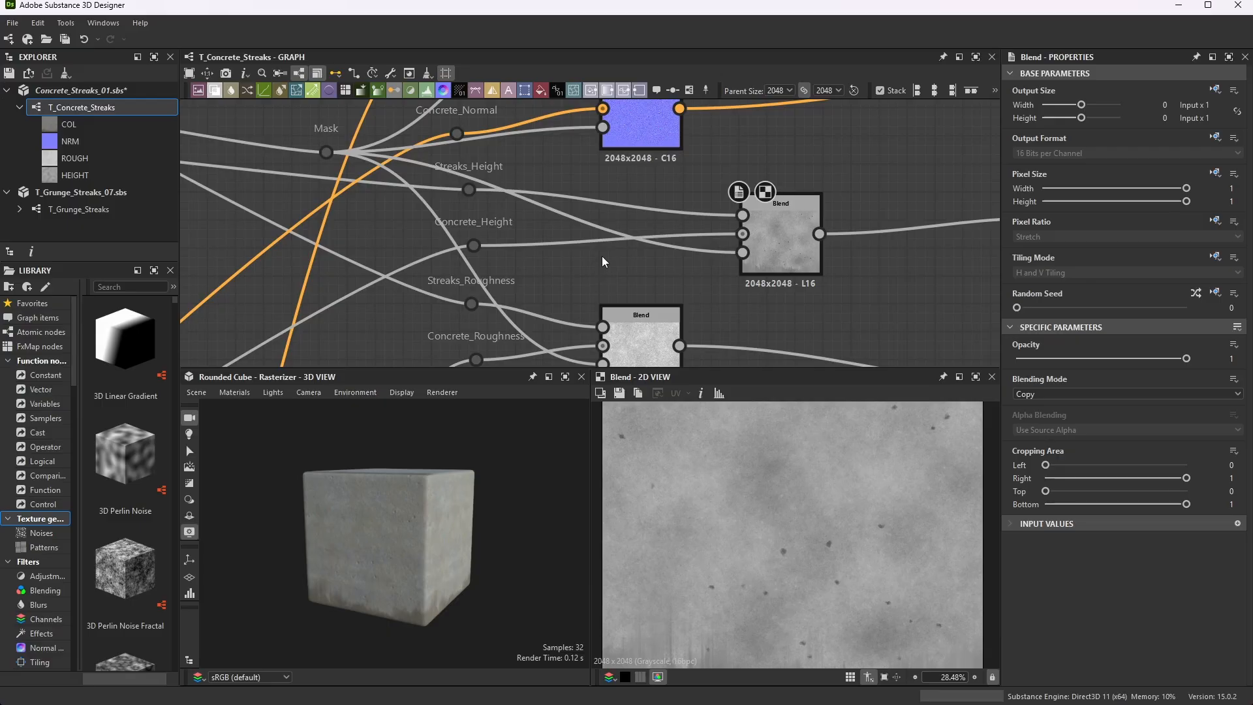
# - Insert a Levels node between the Streaks_Height dot and the final height Blend's foreground input
pyautogui.scroll(3, 682, 206)
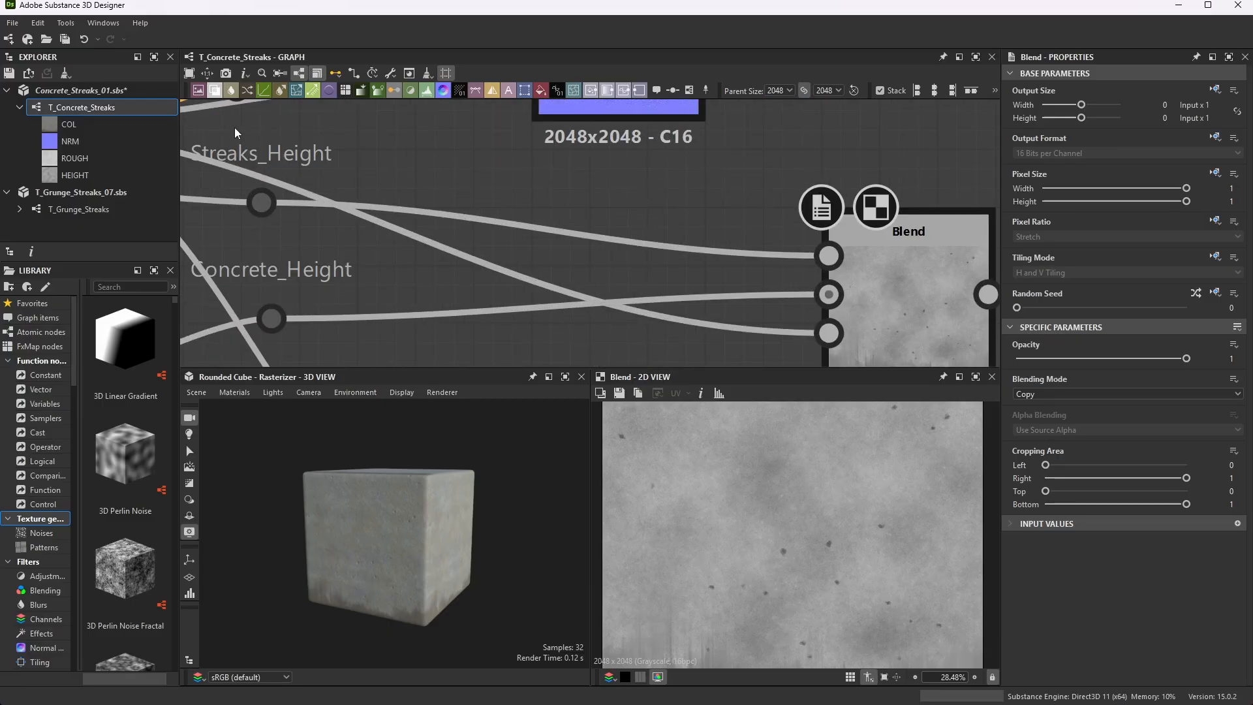
pyautogui.press('space')
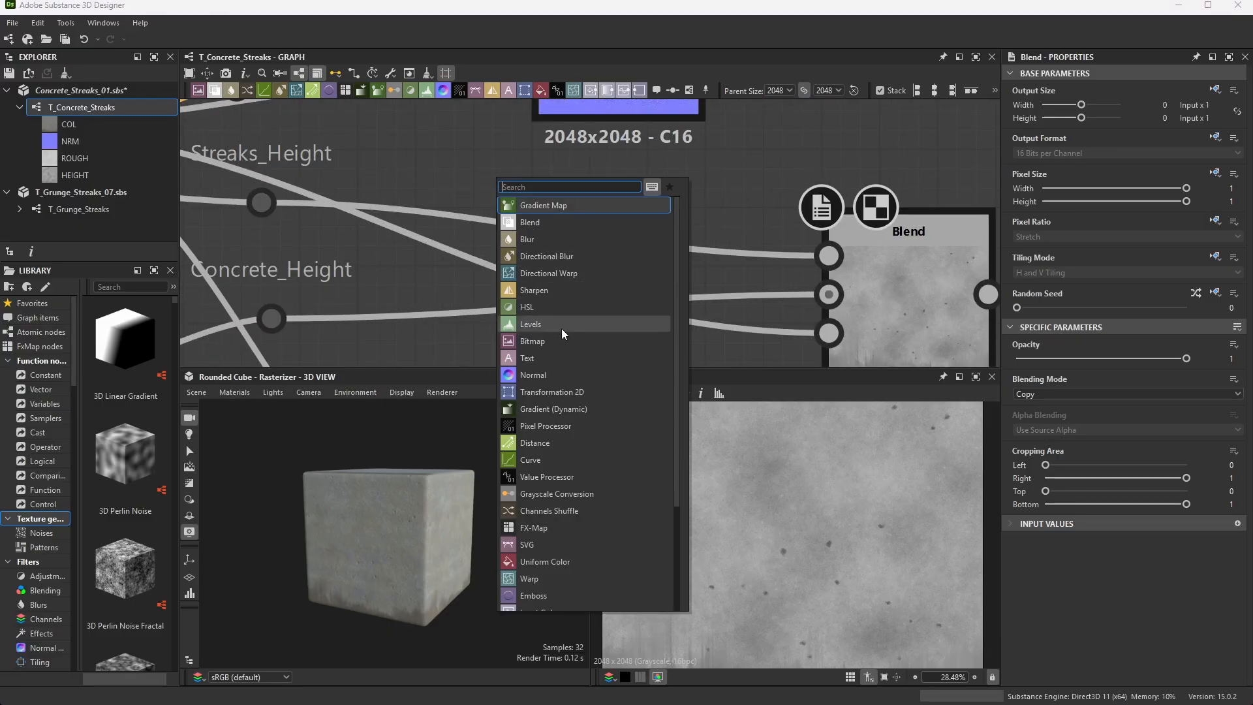
pyautogui.press('Escape')
pyautogui.scroll(-3, 525, 173)
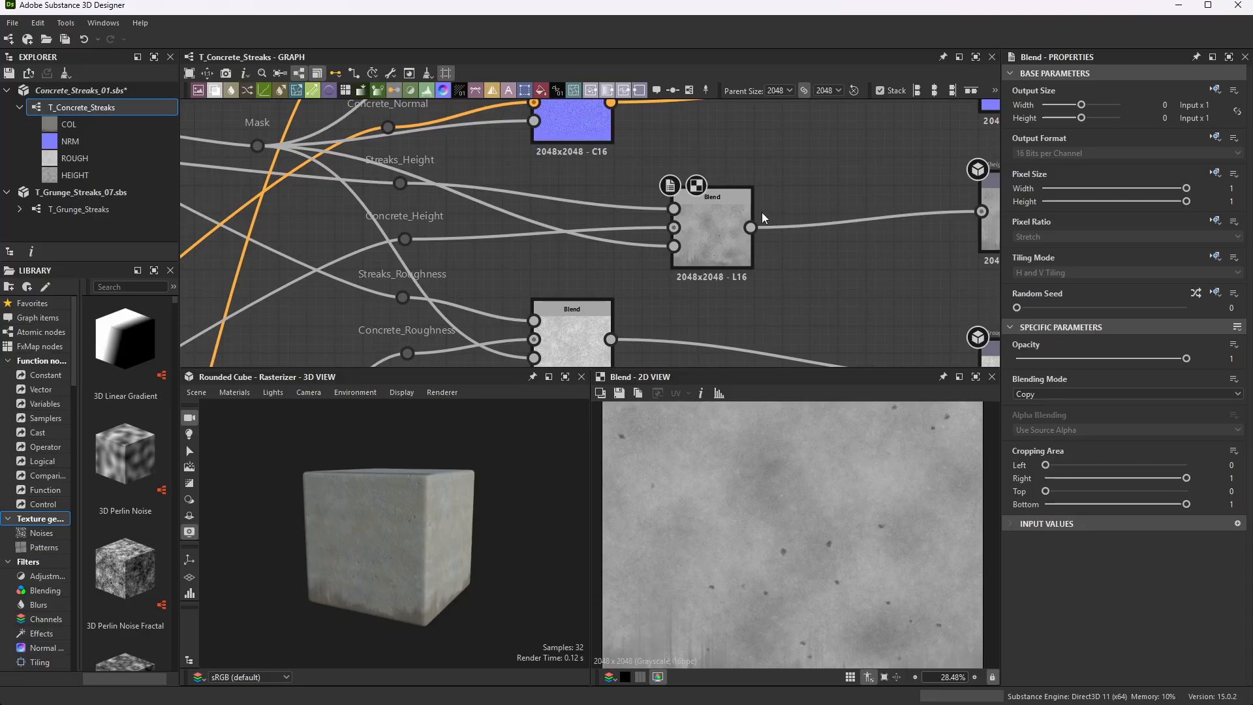
pyautogui.press('space')
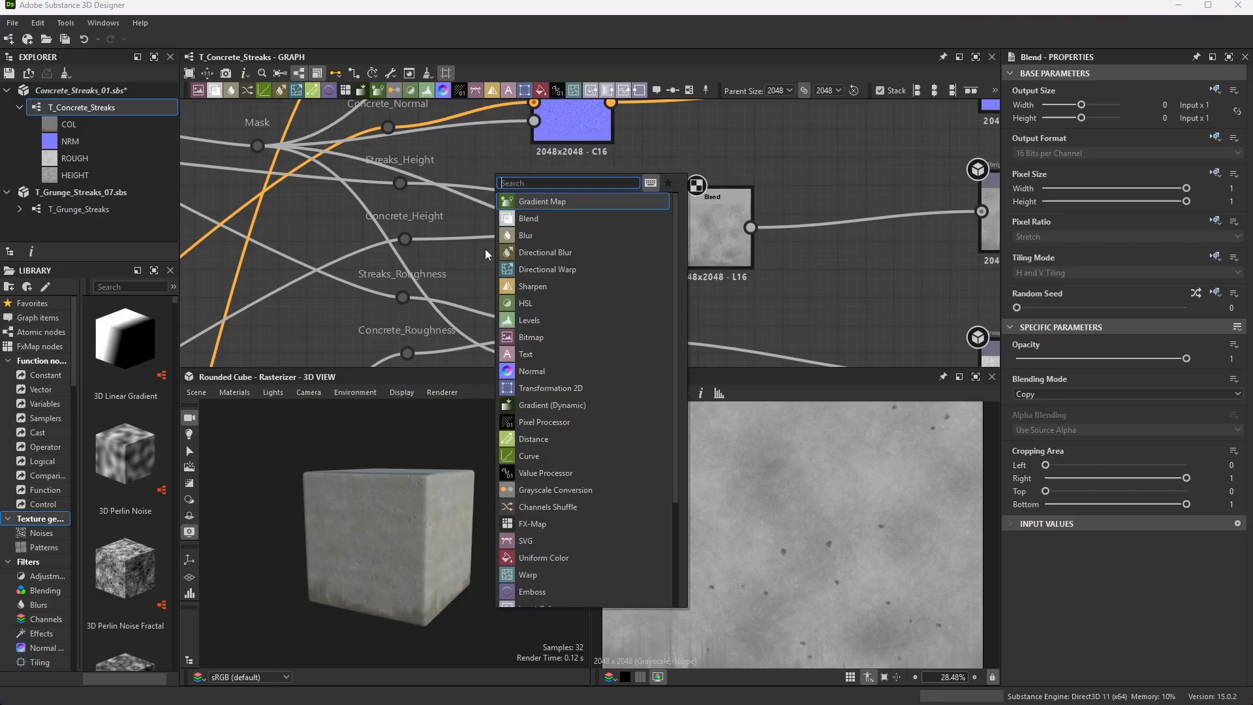
pyautogui.click(528, 319)
pyautogui.moveTo(412, 184); pyautogui.dragTo(450, 172)
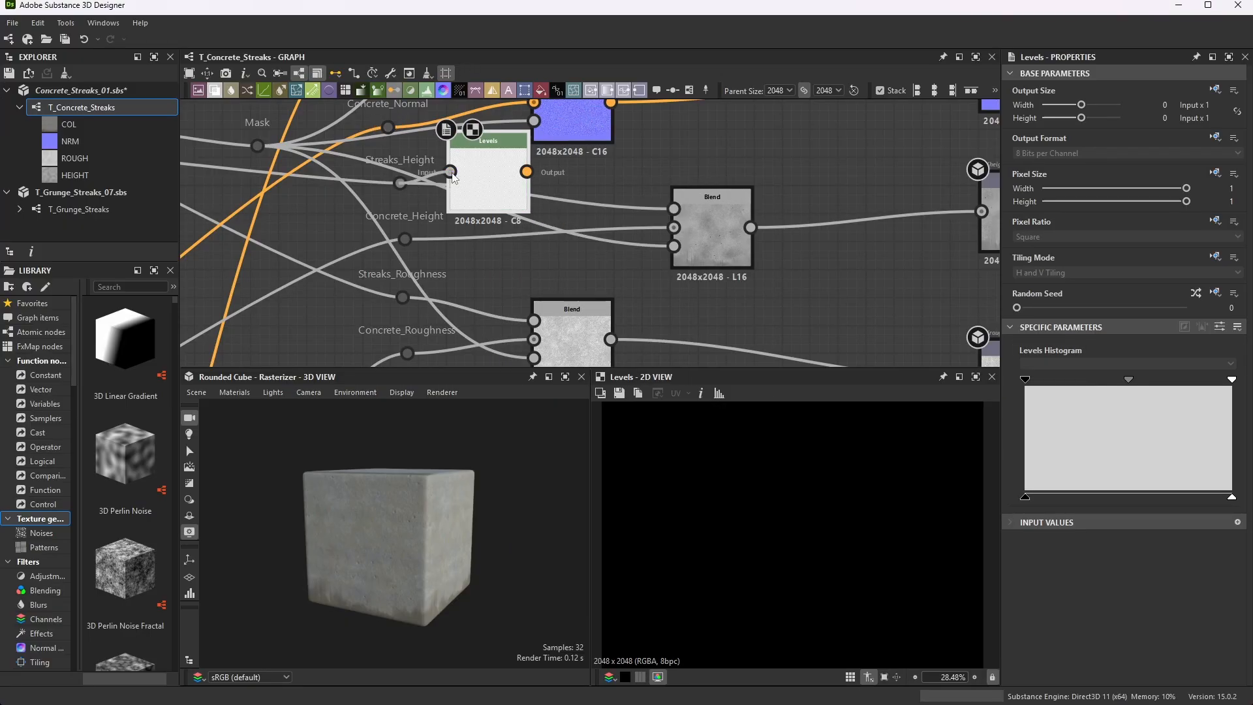
pyautogui.moveTo(527, 173); pyautogui.dragTo(764, 226)
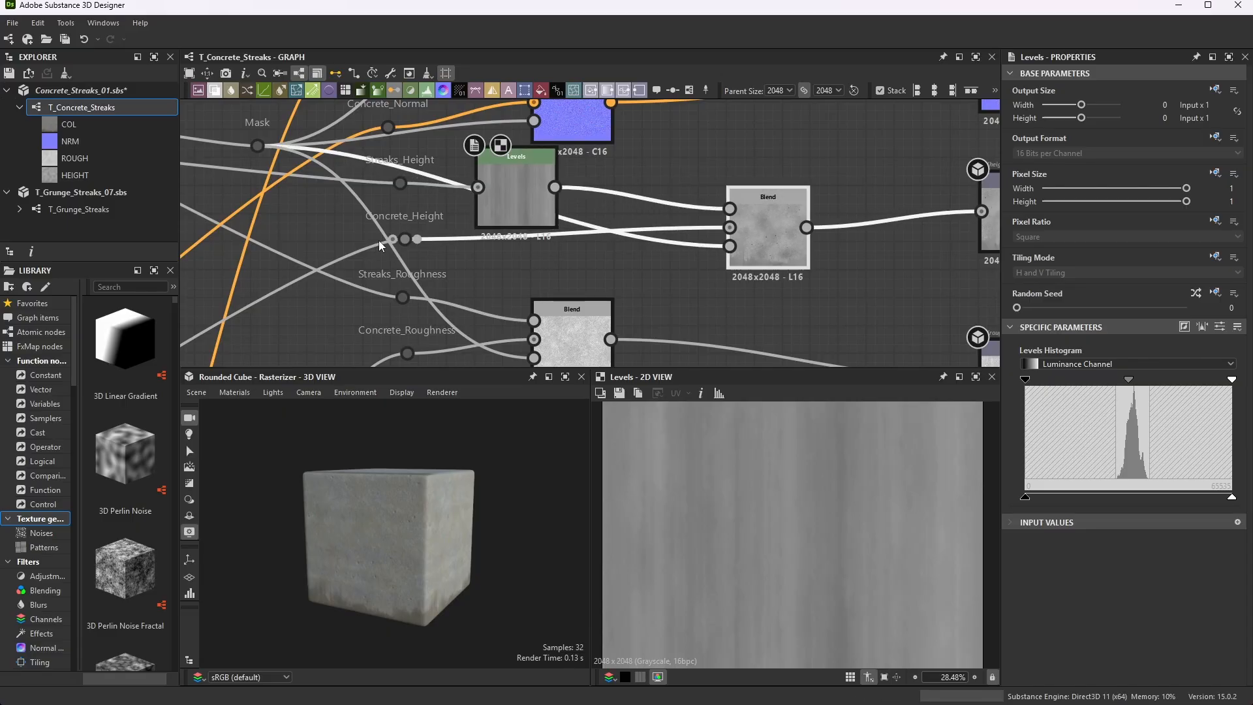
# - Rearrange the Concrete_Height and Streaks_Height dots and the new Levels node so their links no longer overlap
pyautogui.moveTo(405, 239); pyautogui.dragTo(432, 266)
pyautogui.moveTo(401, 184); pyautogui.dragTo(409, 201)
pyautogui.moveTo(513, 180); pyautogui.dragTo(499, 192)
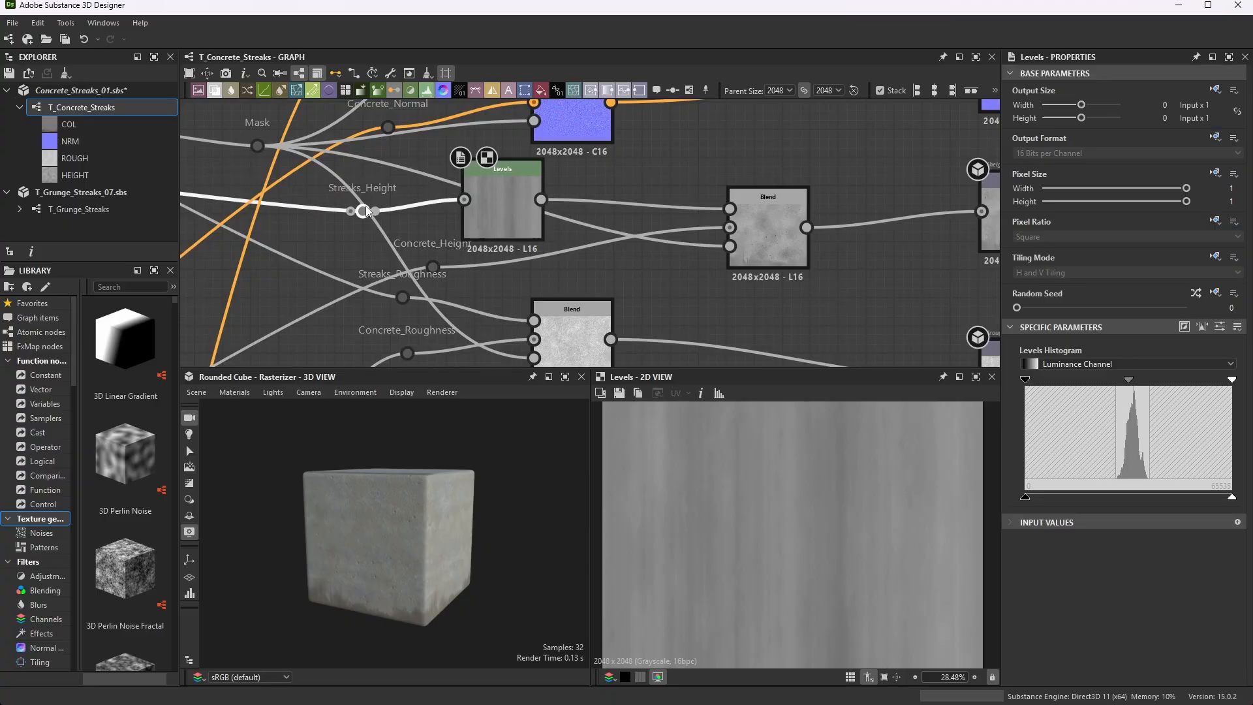
# - Narrow the Levels node's output range, raising the black output to about a quarter and lowering the white output to about four fifths
pyautogui.scroll(2, 532, 214)
pyautogui.scroll(1, 531, 213)
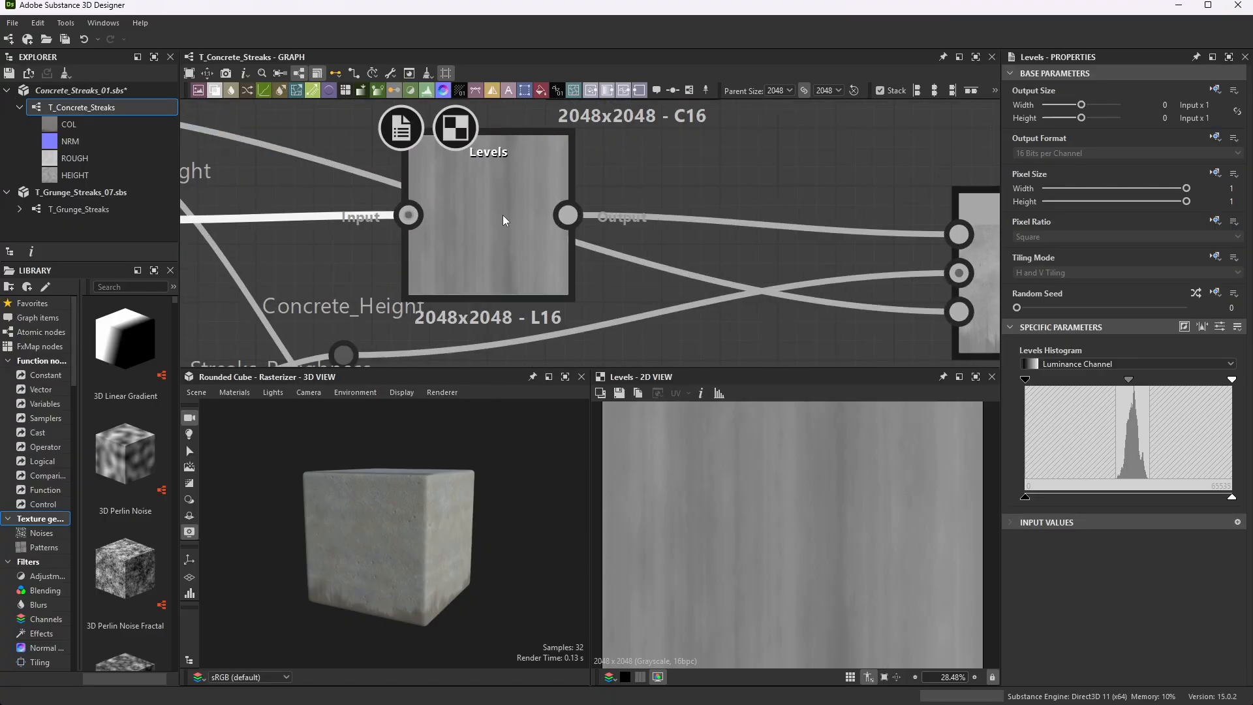
pyautogui.click(501, 217)
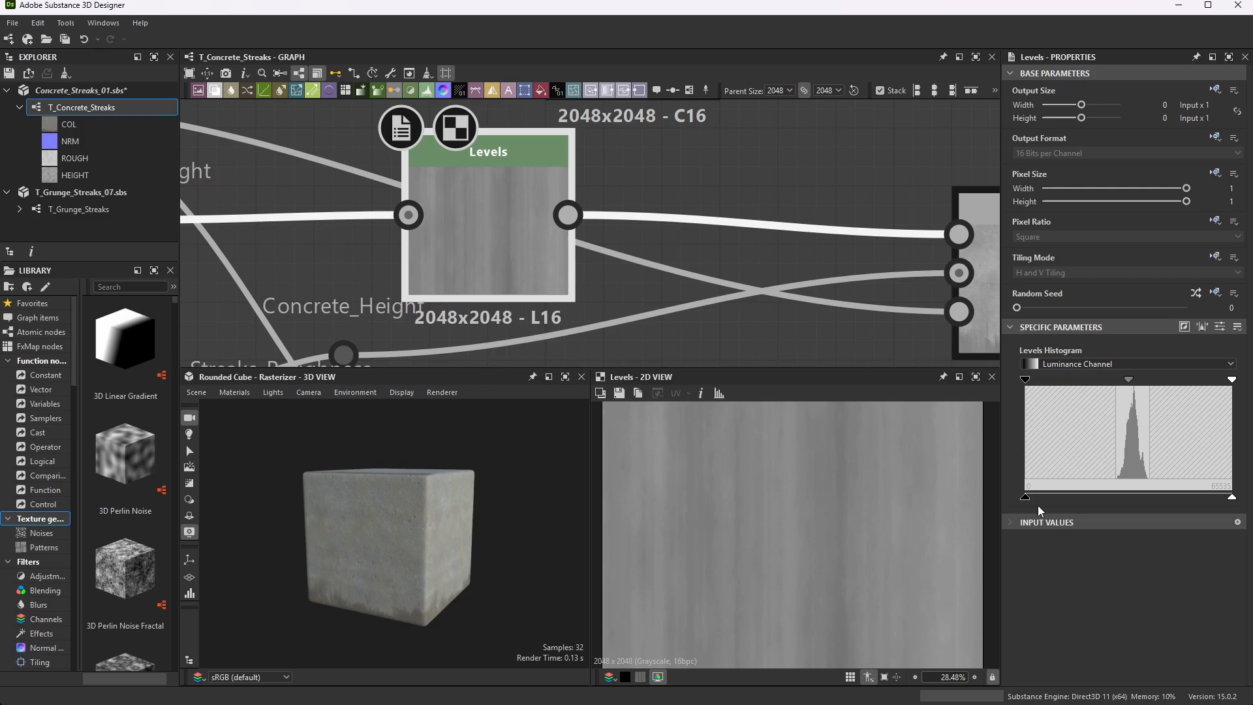
pyautogui.moveTo(1025, 497); pyautogui.dragTo(1078, 498)
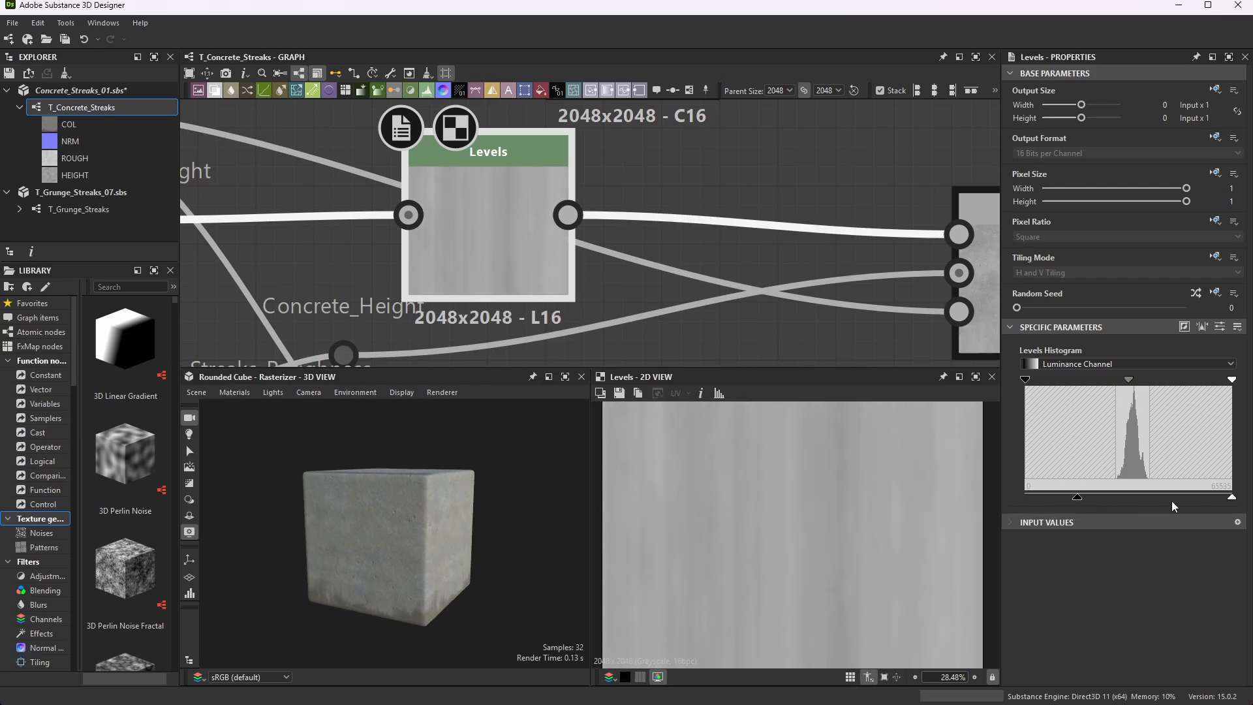
pyautogui.moveTo(1230, 499); pyautogui.dragTo(1187, 507)
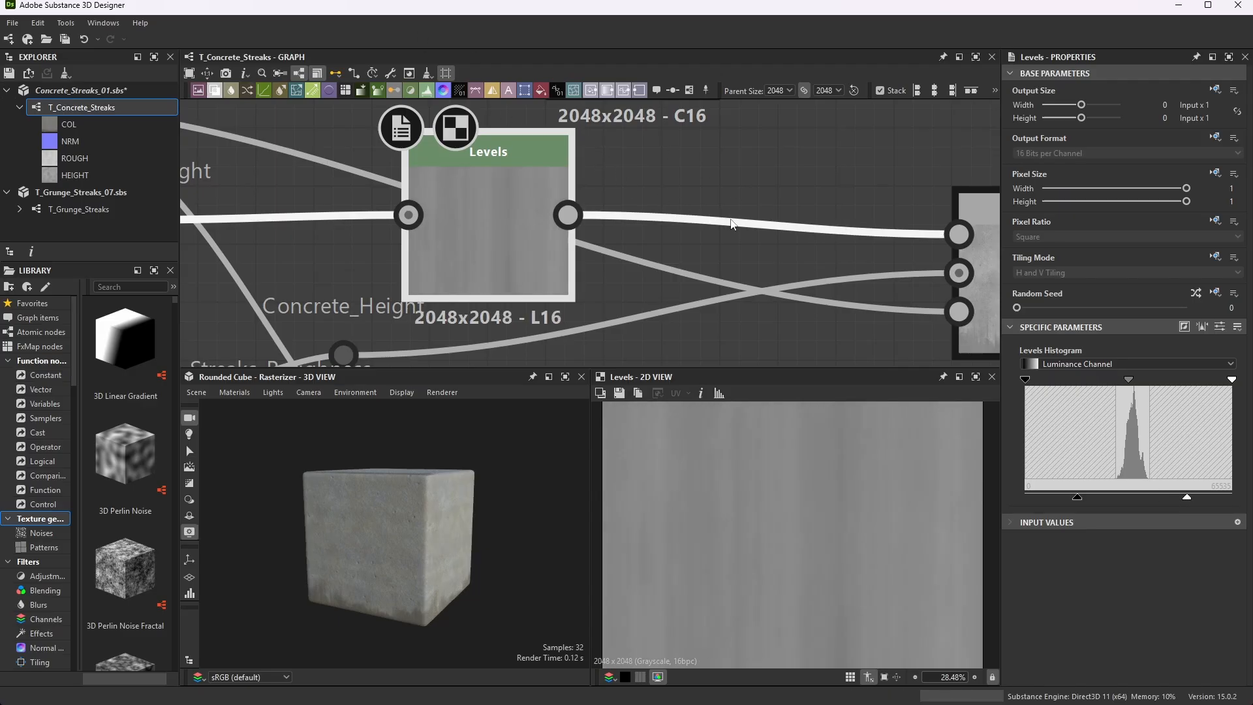
# - Display the final height Blend in the 2D view and examine the streaks with the adjusted levels
pyautogui.scroll(-4, 704, 186)
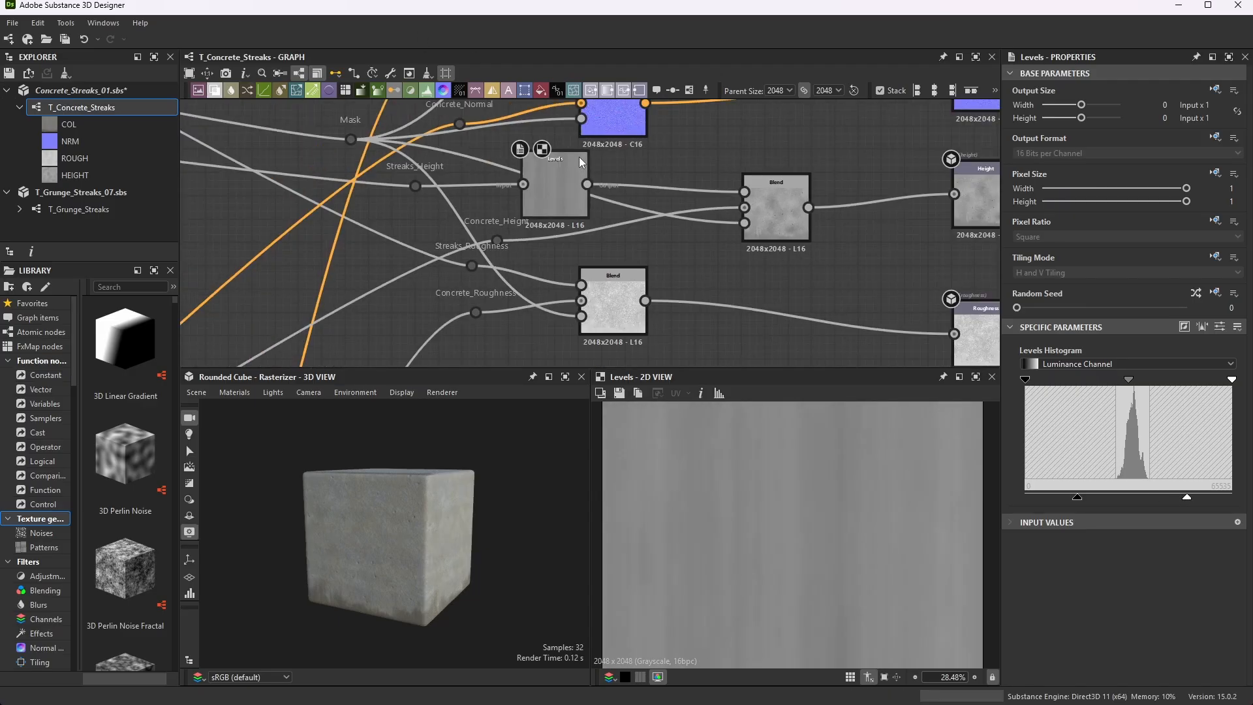
pyautogui.doubleClick(770, 206)
pyautogui.scroll(4, 777, 461)
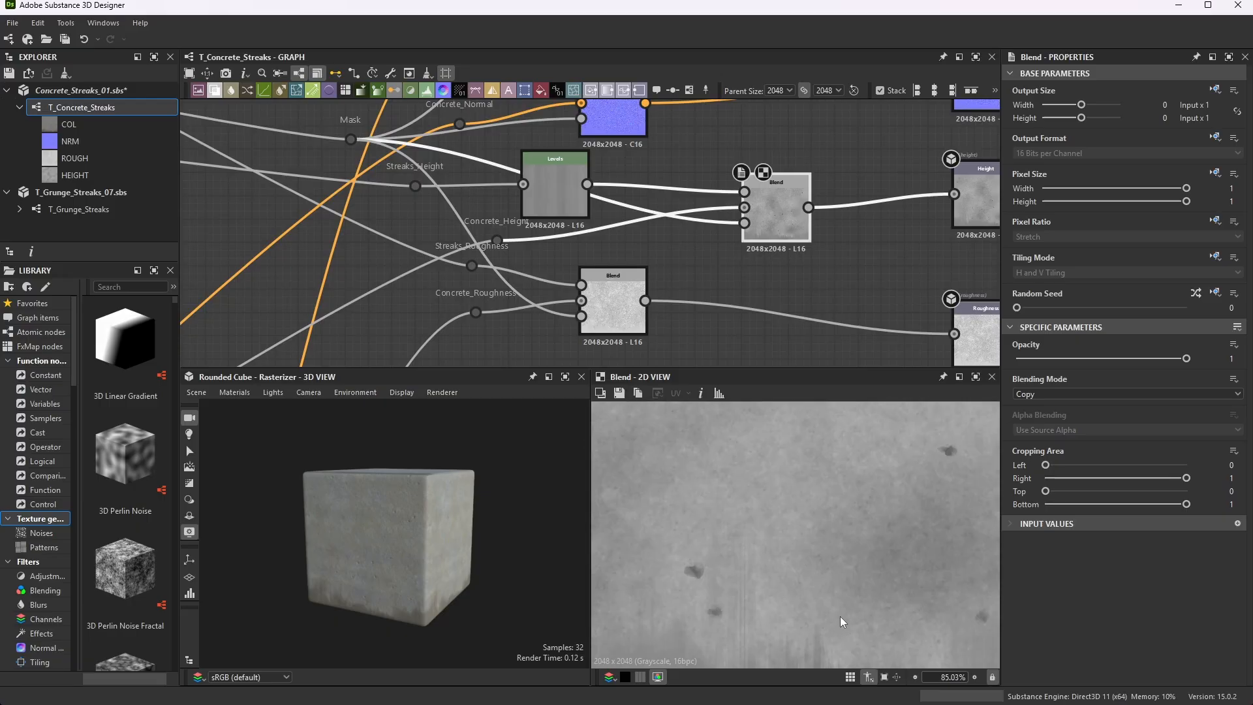
pyautogui.scroll(-2, 784, 547)
pyautogui.scroll(1, 808, 626)
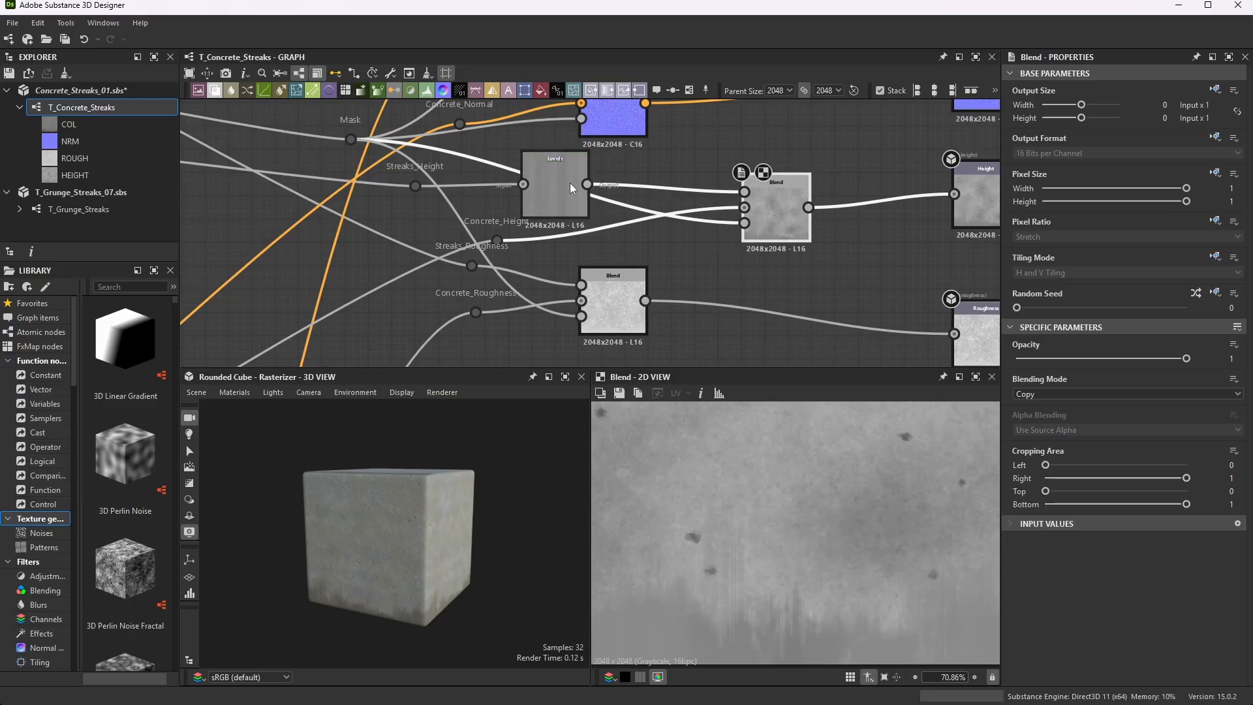
# - Narrow the streak-height Levels node's output range to about 0.386 for Level Out Low and 0.806 for Level Out High
pyautogui.click(555, 189)
pyautogui.moveTo(1184, 499); pyautogui.dragTo(1191, 499)
pyautogui.moveTo(1082, 498); pyautogui.dragTo(1105, 505)
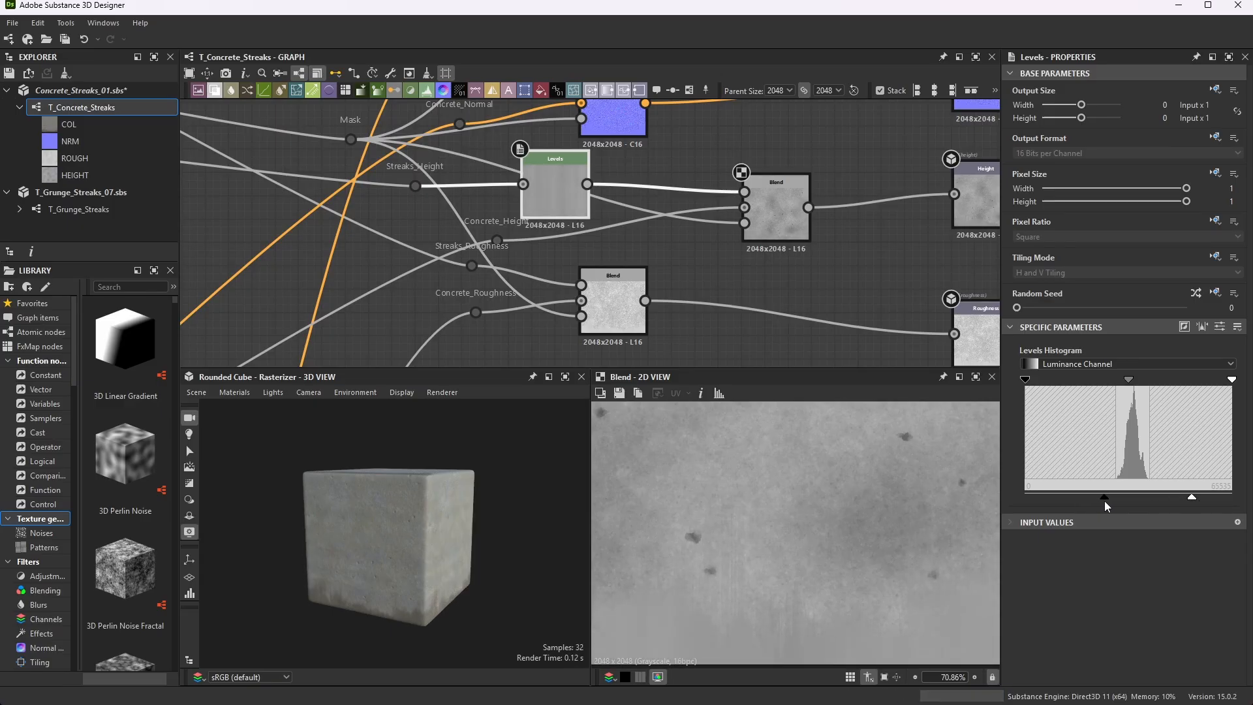
pyautogui.moveTo(1102, 508); pyautogui.dragTo(1107, 507)
pyautogui.scroll(-3, 845, 526)
pyautogui.scroll(-2, 793, 579)
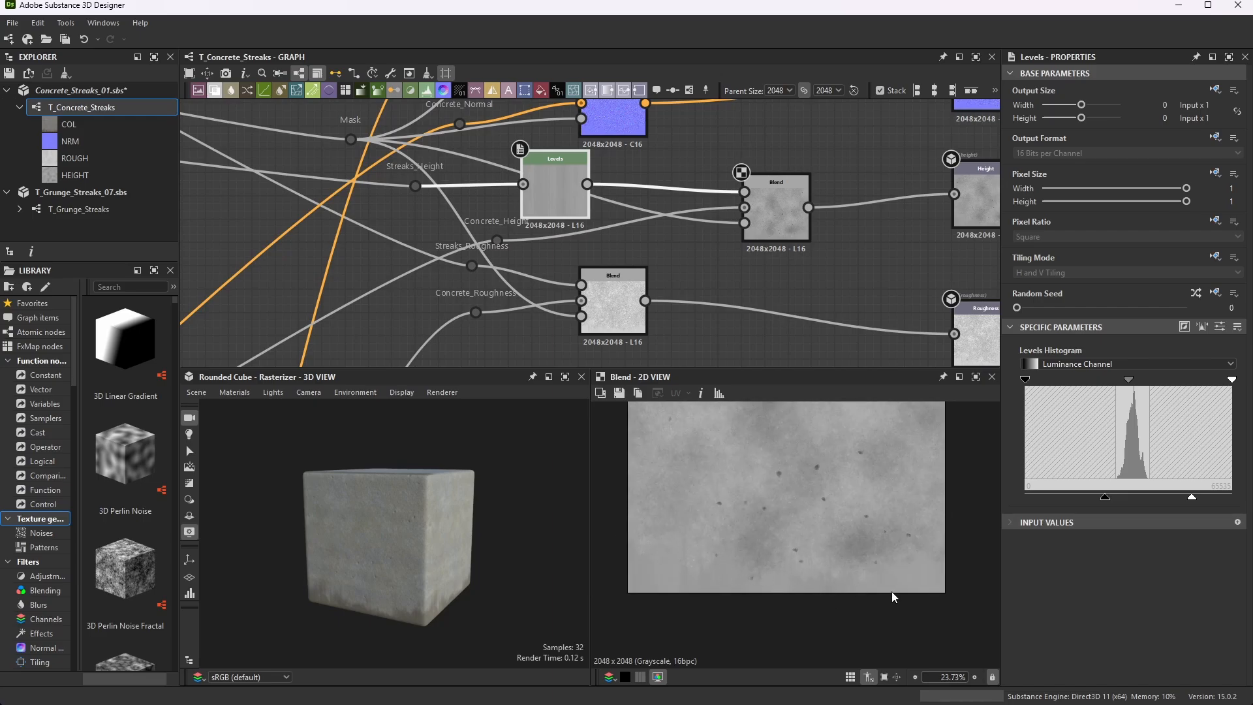
pyautogui.click(1219, 326)
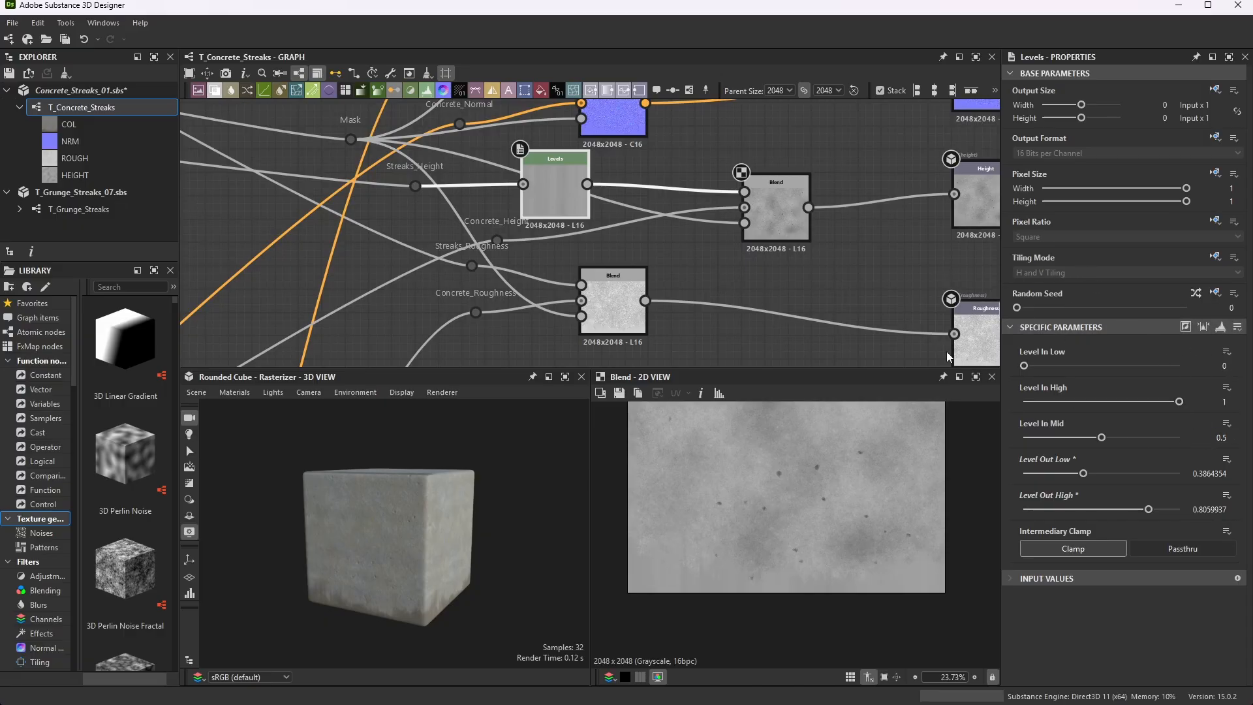
pyautogui.click(1219, 326)
# - Spread out the Mask, Concrete_Roughness, Concrete_Height and Streaks_Height dots in front of the final Blend nodes to tidy their links
pyautogui.scroll(-6, 829, 205)
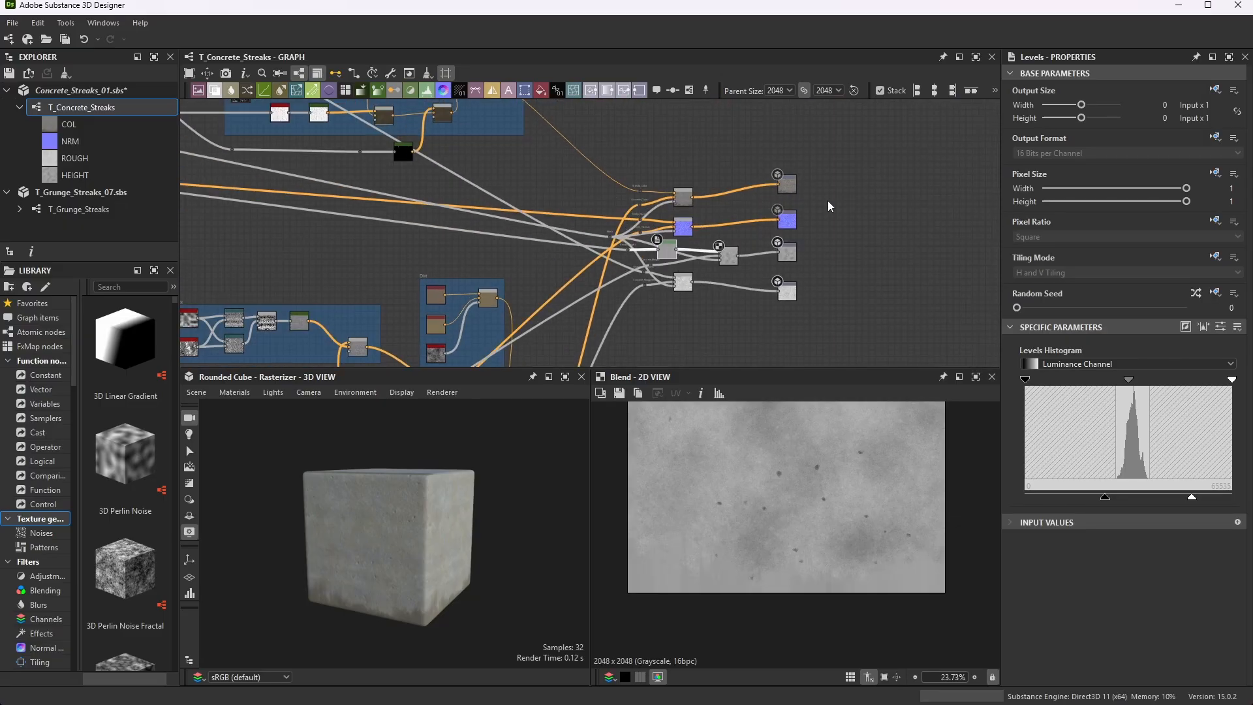
pyautogui.scroll(3, 776, 210)
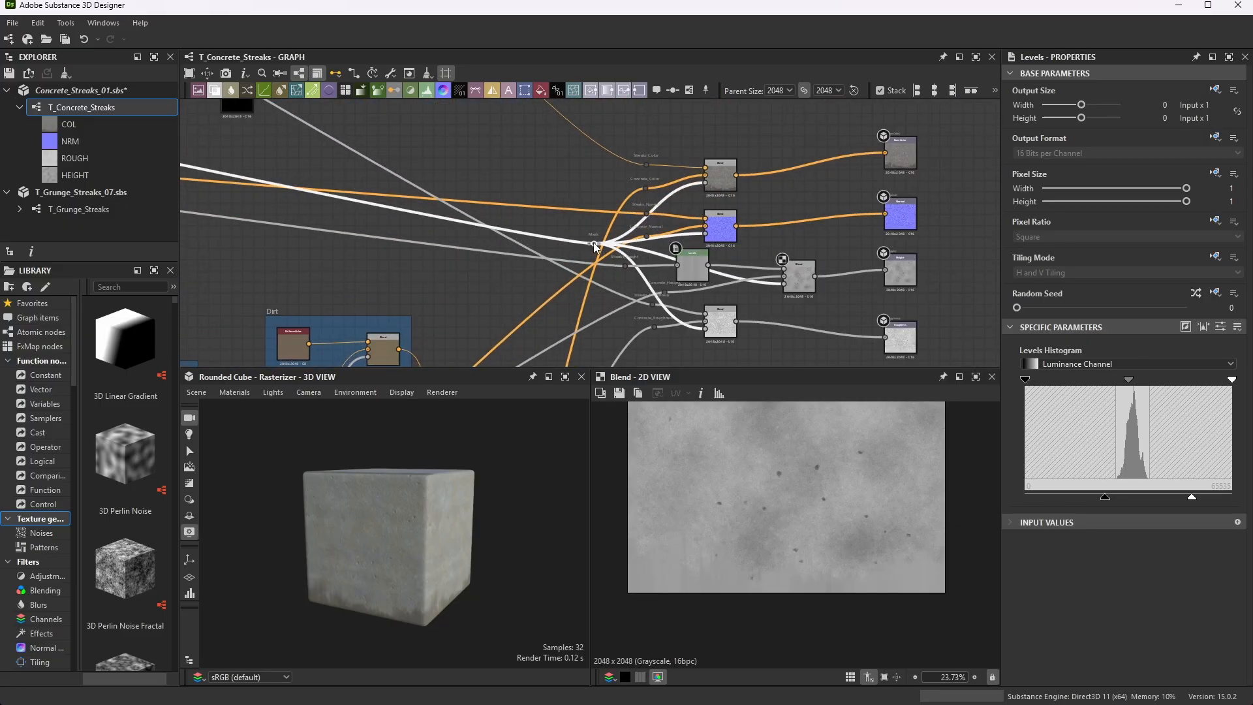
pyautogui.moveTo(595, 245); pyautogui.dragTo(540, 227)
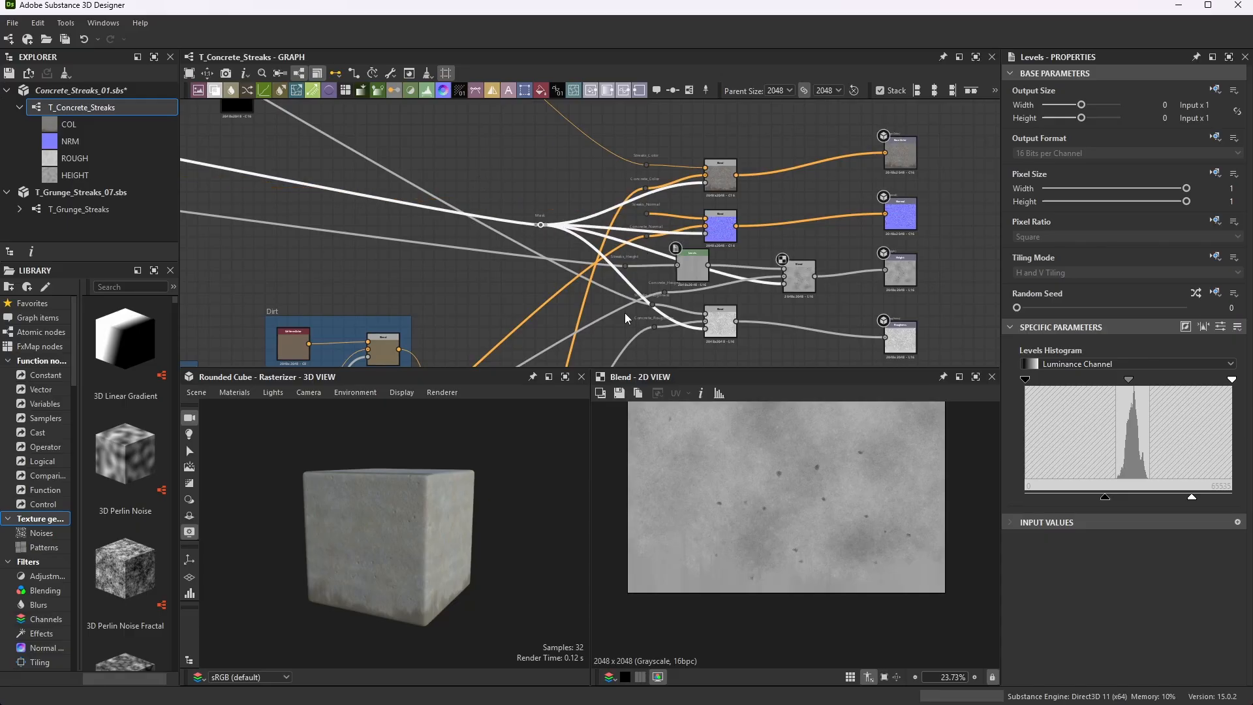
pyautogui.scroll(2, 653, 298)
pyautogui.moveTo(649, 287); pyautogui.dragTo(626, 328)
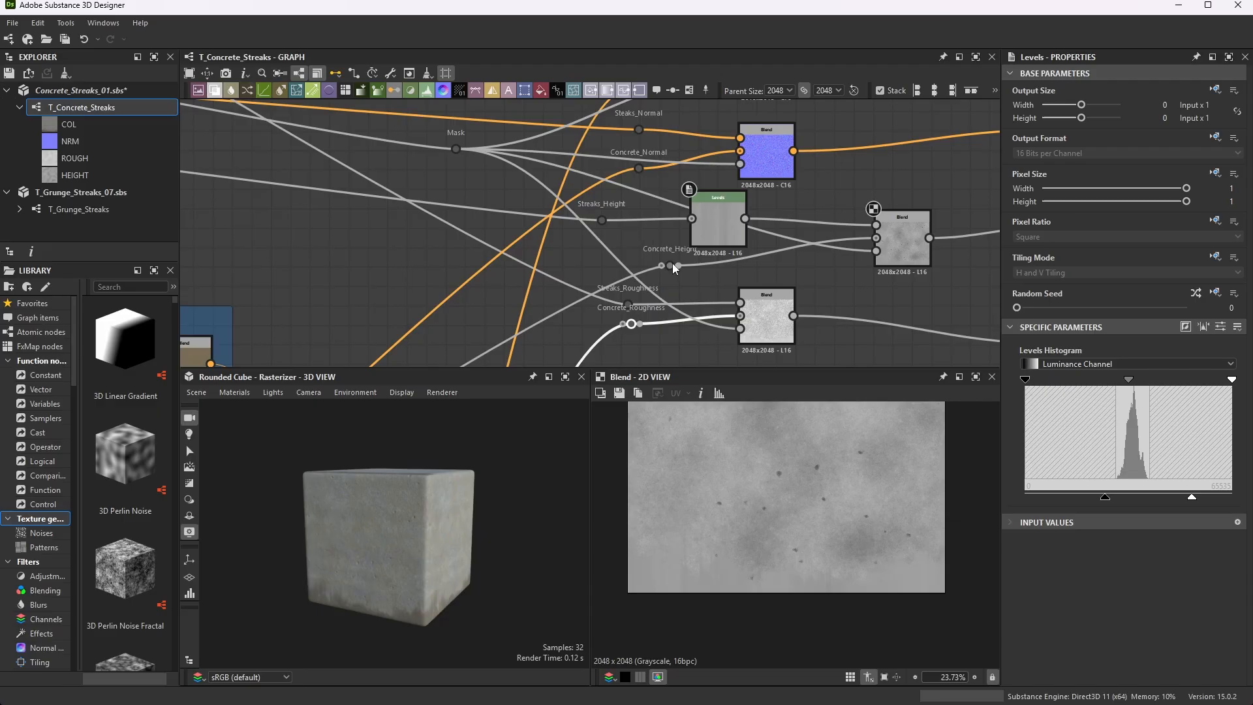
pyautogui.moveTo(674, 267); pyautogui.dragTo(575, 256)
pyautogui.click(605, 223)
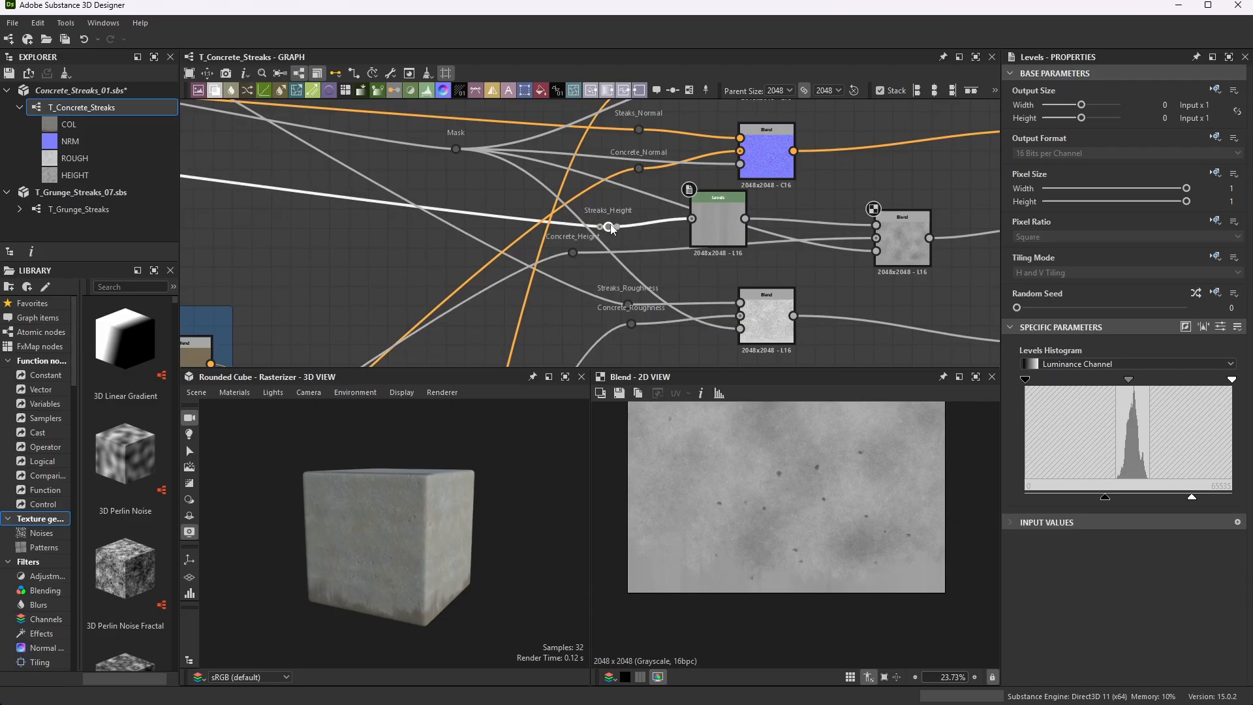
pyautogui.scroll(-3, 605, 223)
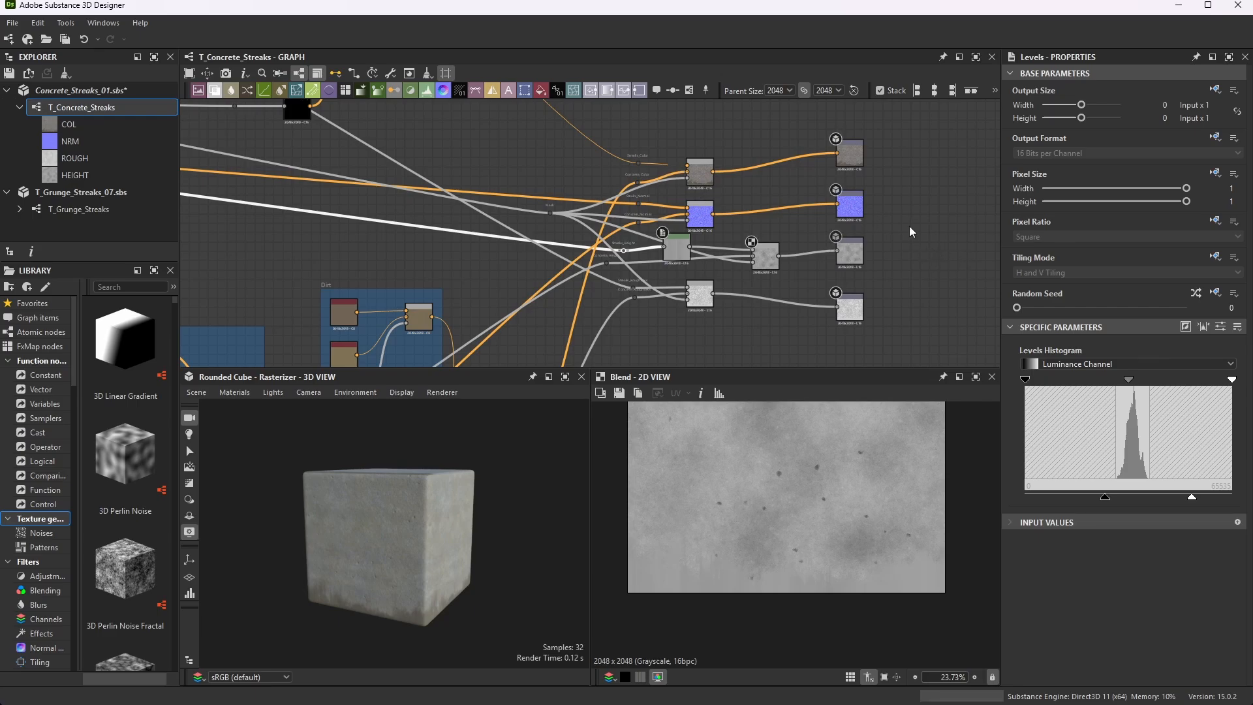
# - Review the complete graph, from the streak and concrete frames to the final Blends and the four output nodes
pyautogui.scroll(-3, 715, 234)
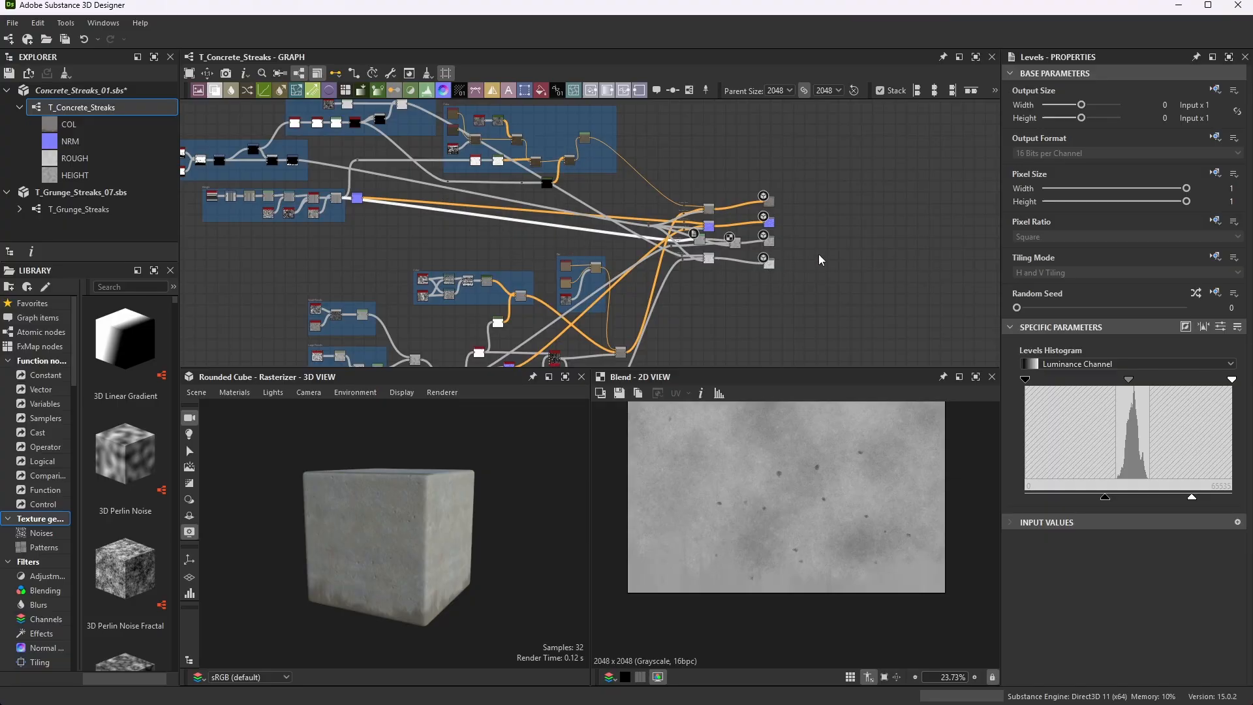
pyautogui.scroll(3, 747, 267)
pyautogui.scroll(-2, 736, 230)
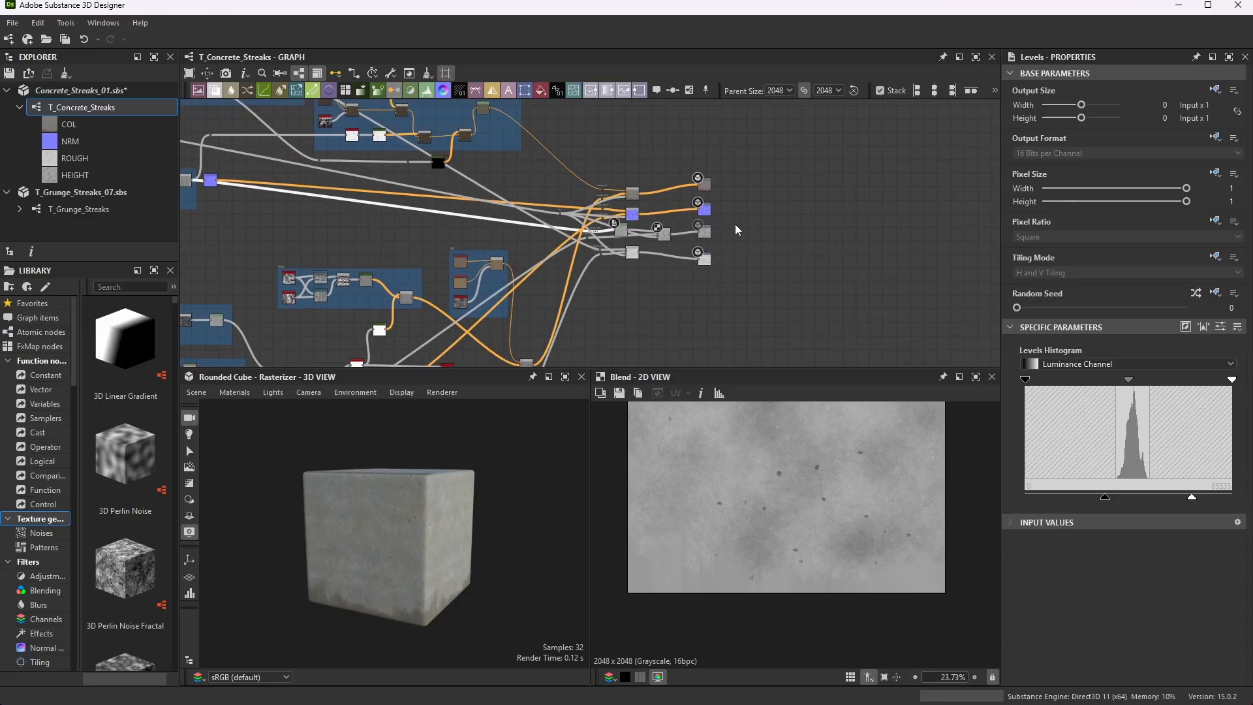
pyautogui.scroll(2, 736, 230)
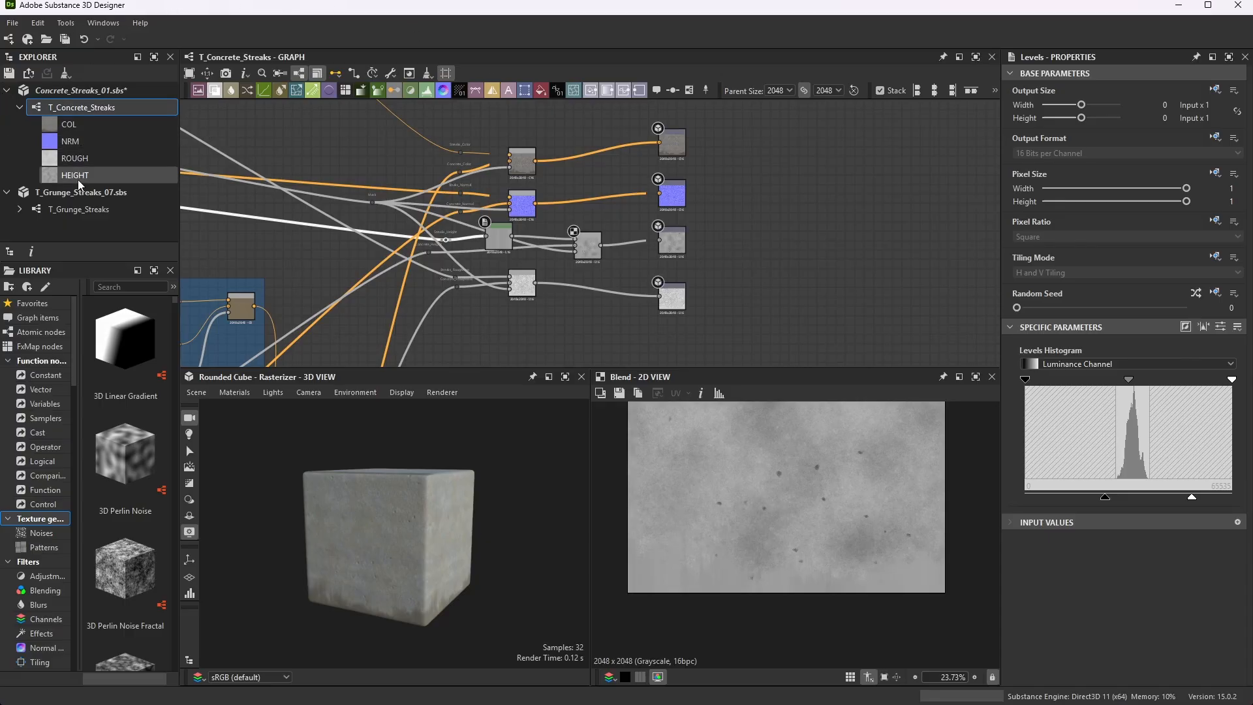
pyautogui.scroll(-9, 671, 207)
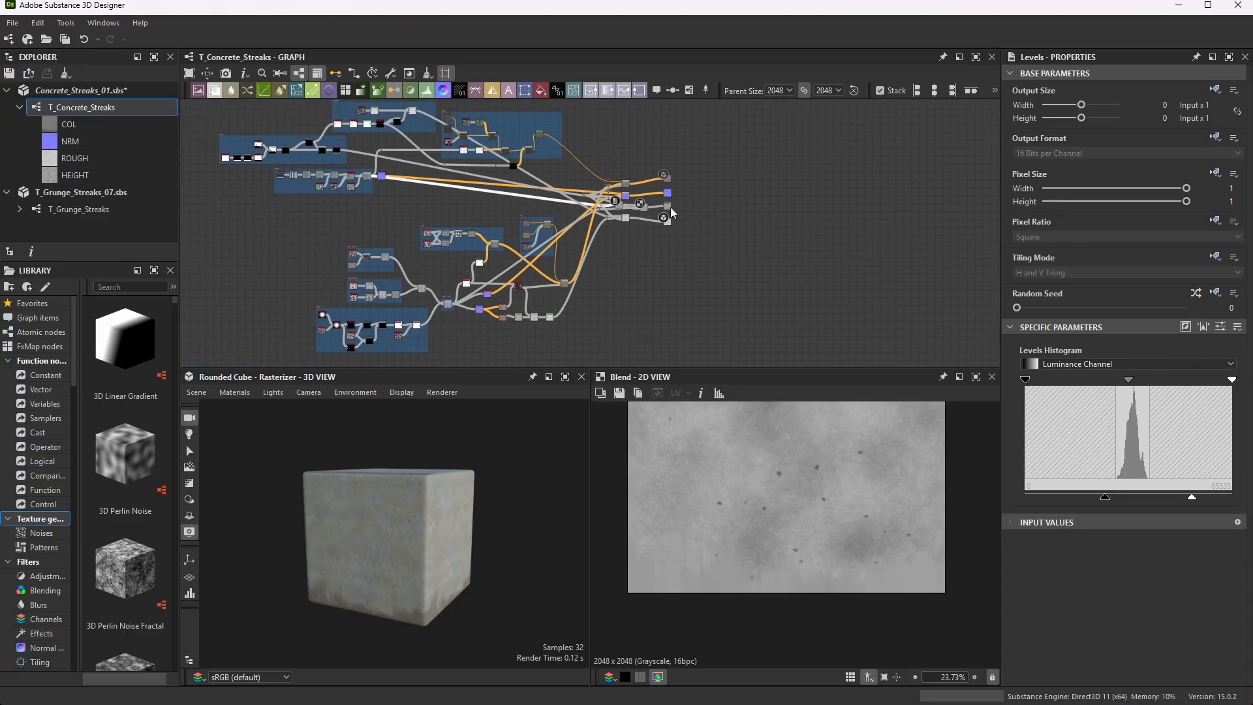
pyautogui.scroll(7, 439, 138)
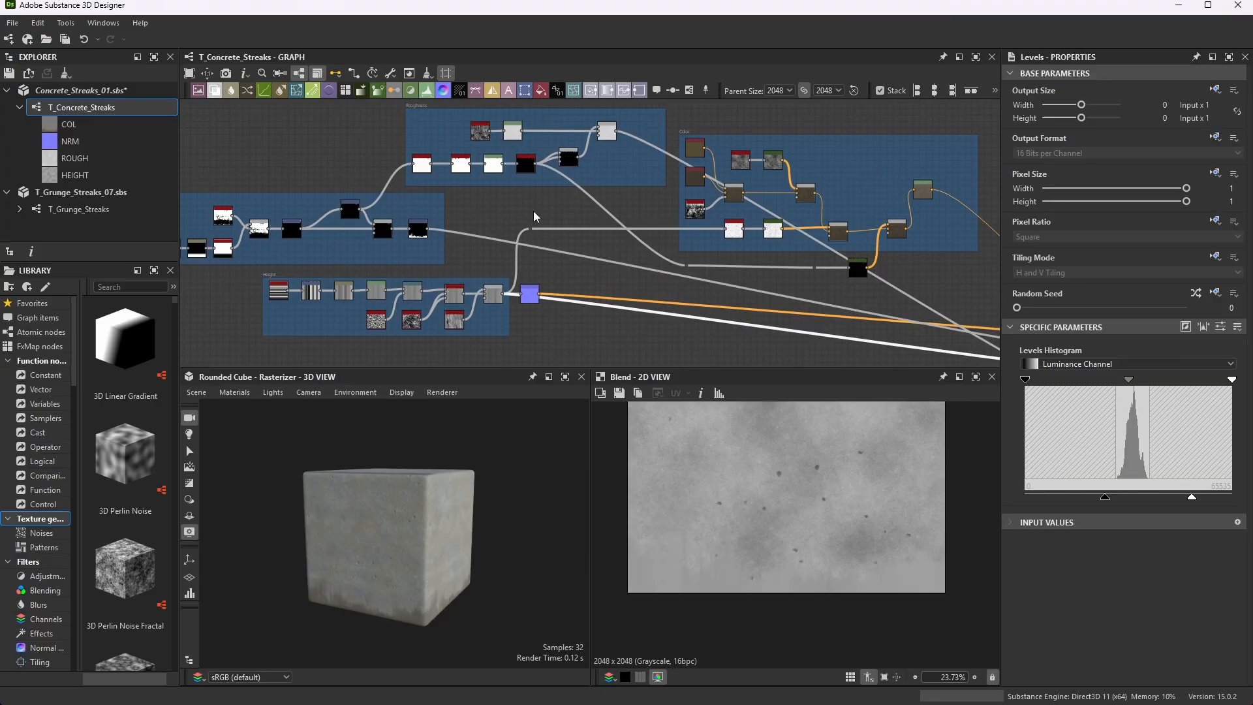
pyautogui.scroll(-2, 534, 216)
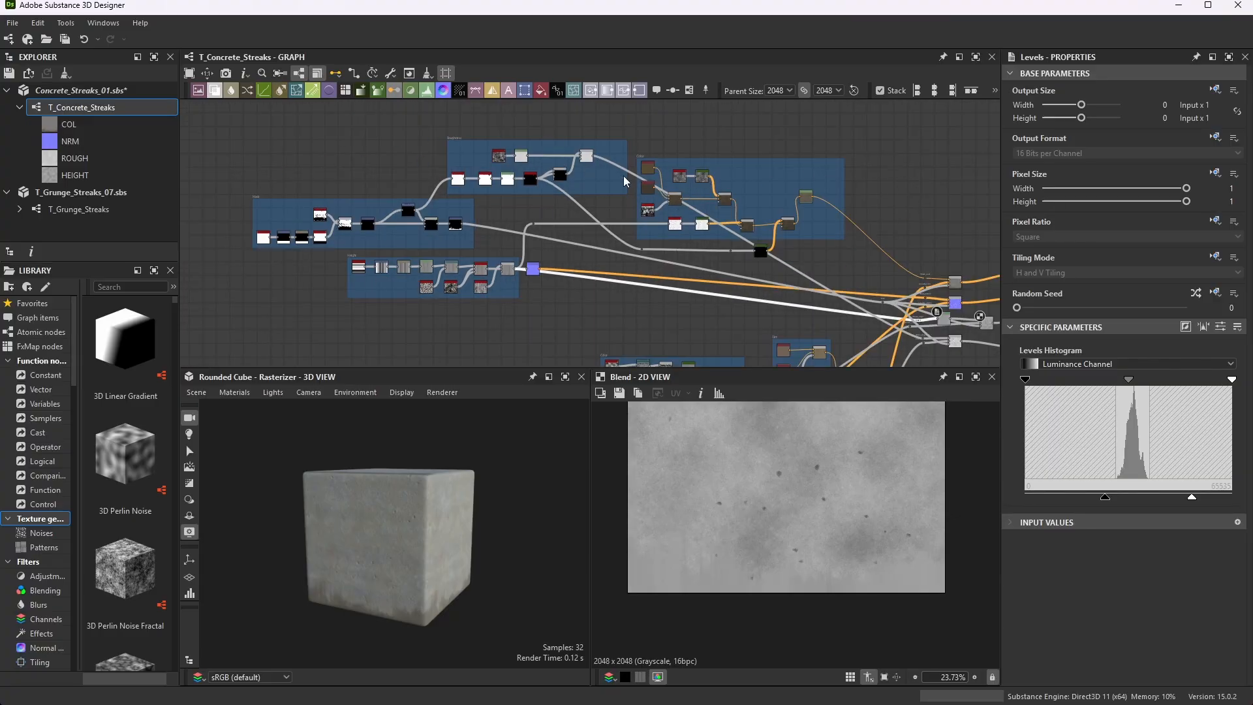
pyautogui.scroll(-4, 637, 283)
pyautogui.scroll(2, 586, 186)
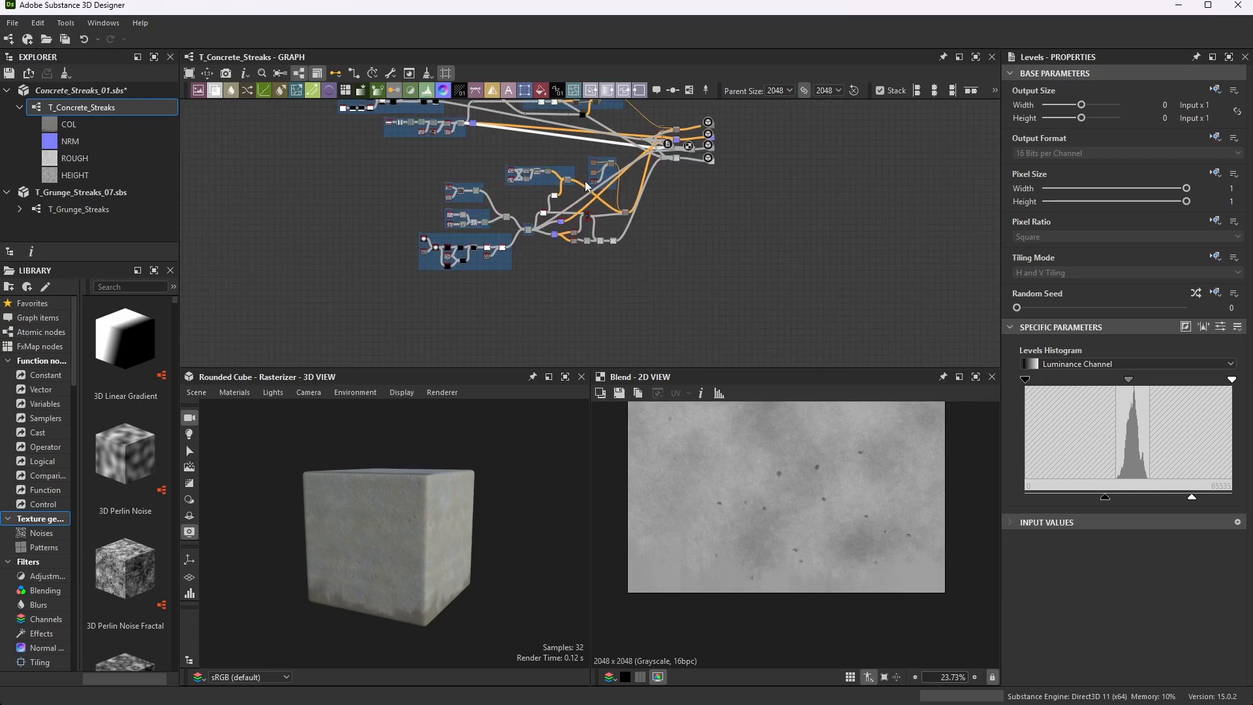
pyautogui.scroll(2, 326, 152)
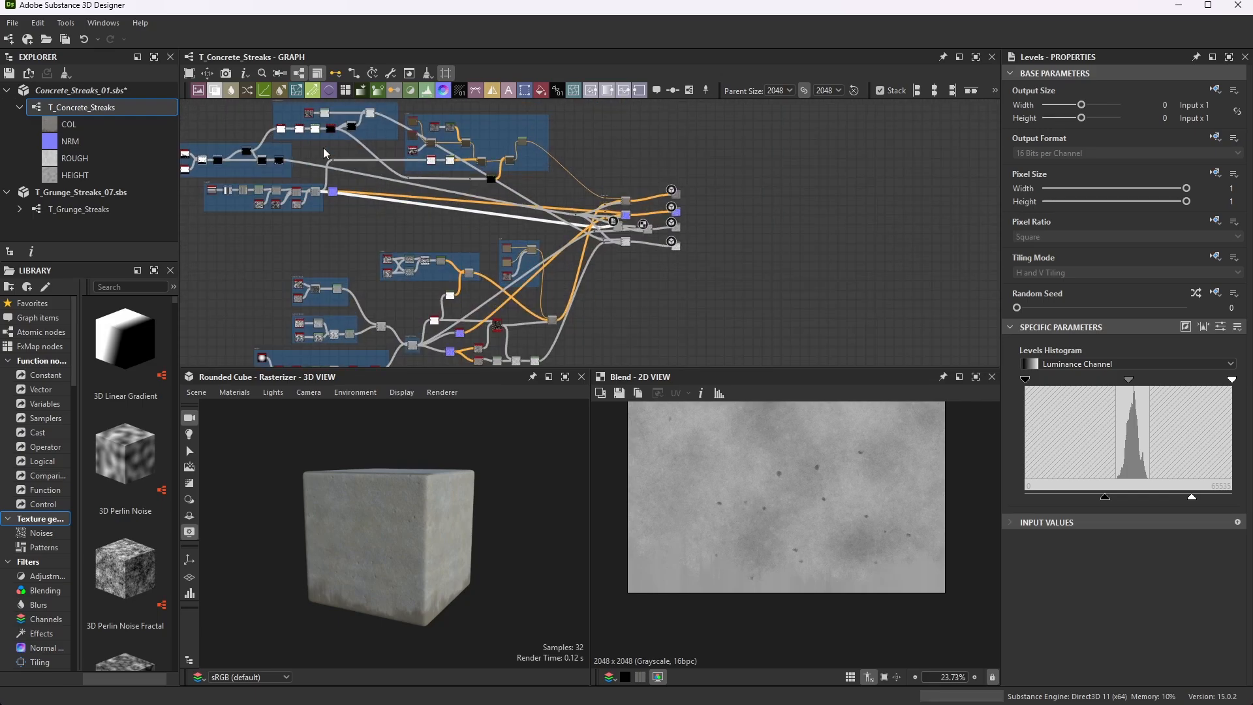
pyautogui.scroll(5, 688, 245)
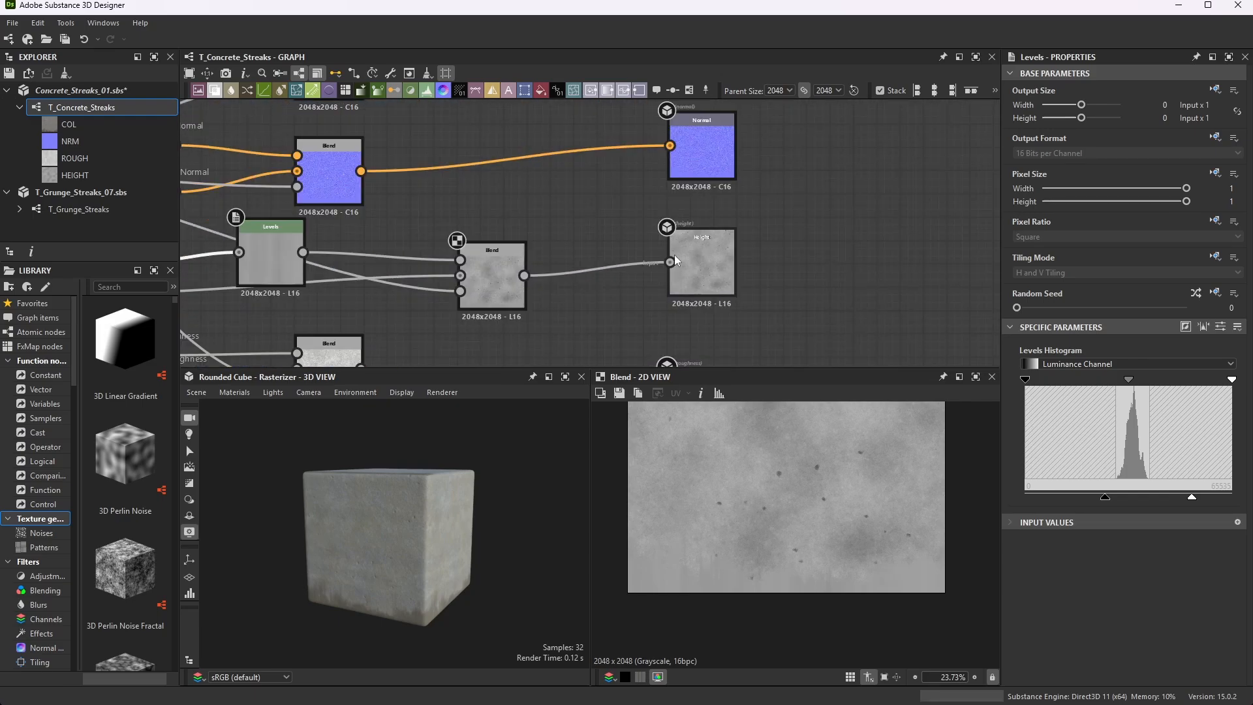
pyautogui.scroll(1, 688, 246)
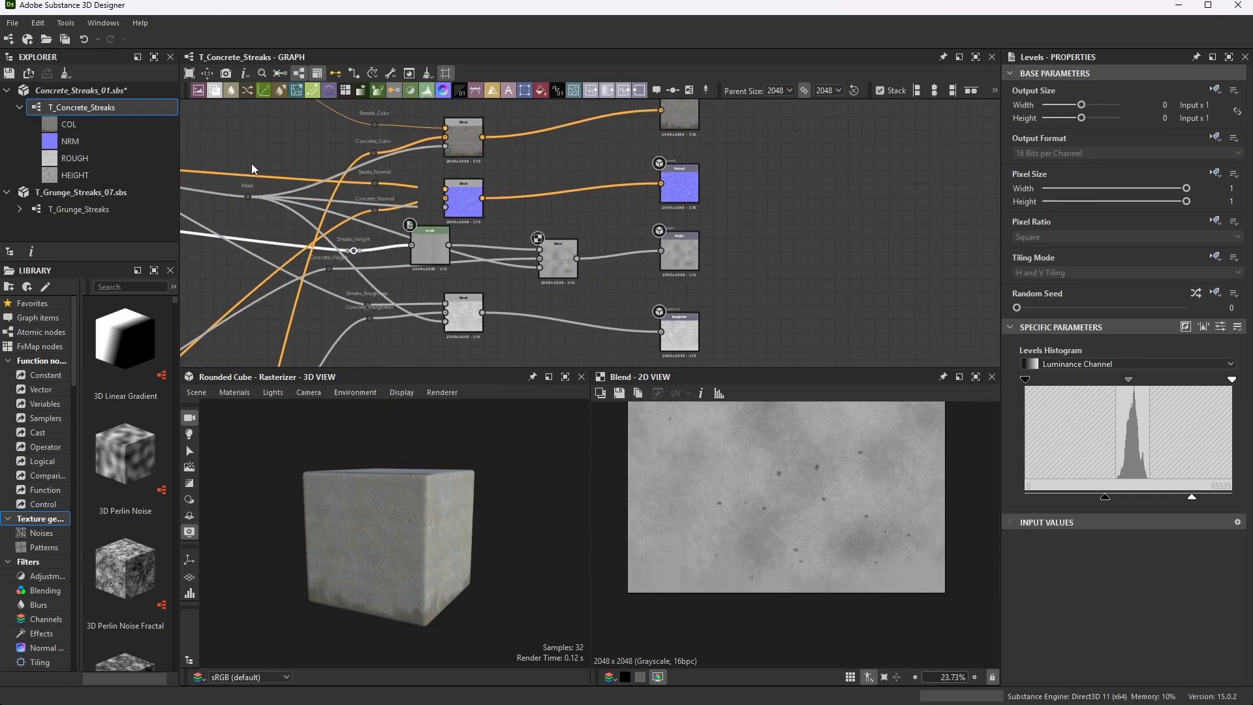
# - Save the Concrete_Streaks_01.sbs package and select the T_Concrete_Streaks graph
pyautogui.rightClick(92, 107)
pyautogui.hotkey('ctrl', 's')
pyautogui.click(73, 107)
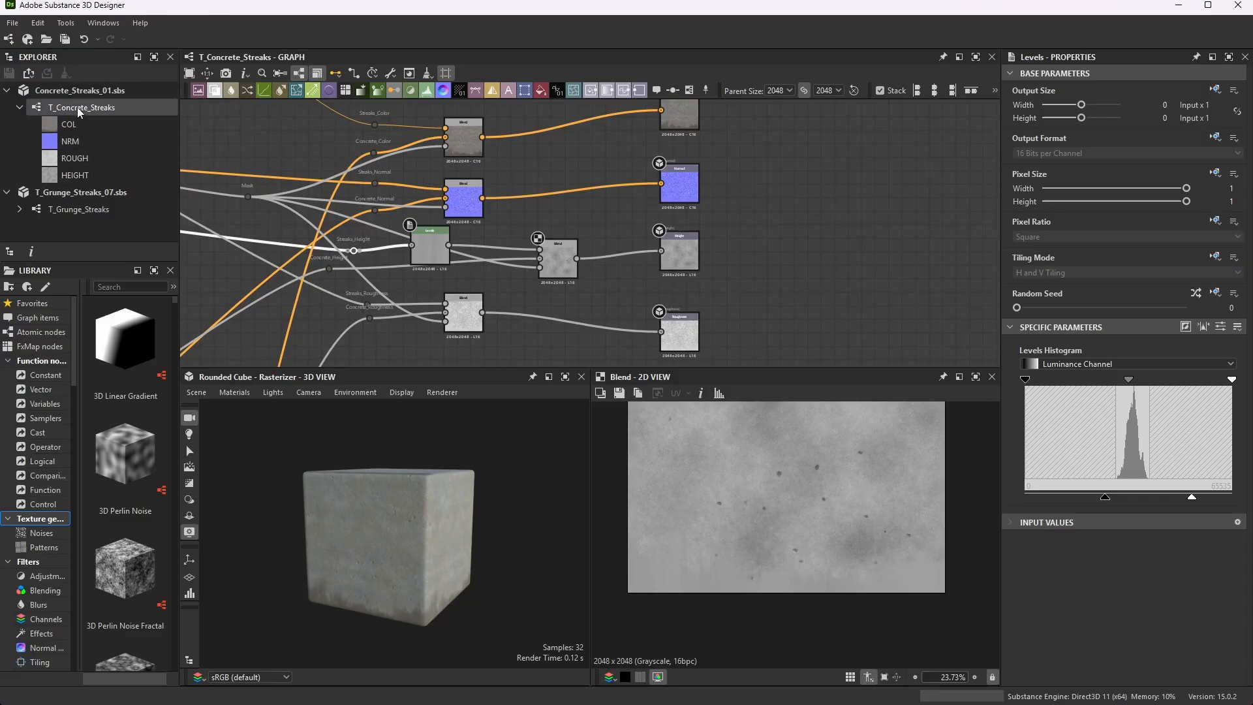
# - Set the export destination for the T_Concrete_Streaks outputs to the Concrete Streaks folder inside Substance Designer
pyautogui.rightClick(79, 104)
pyautogui.click(141, 224)
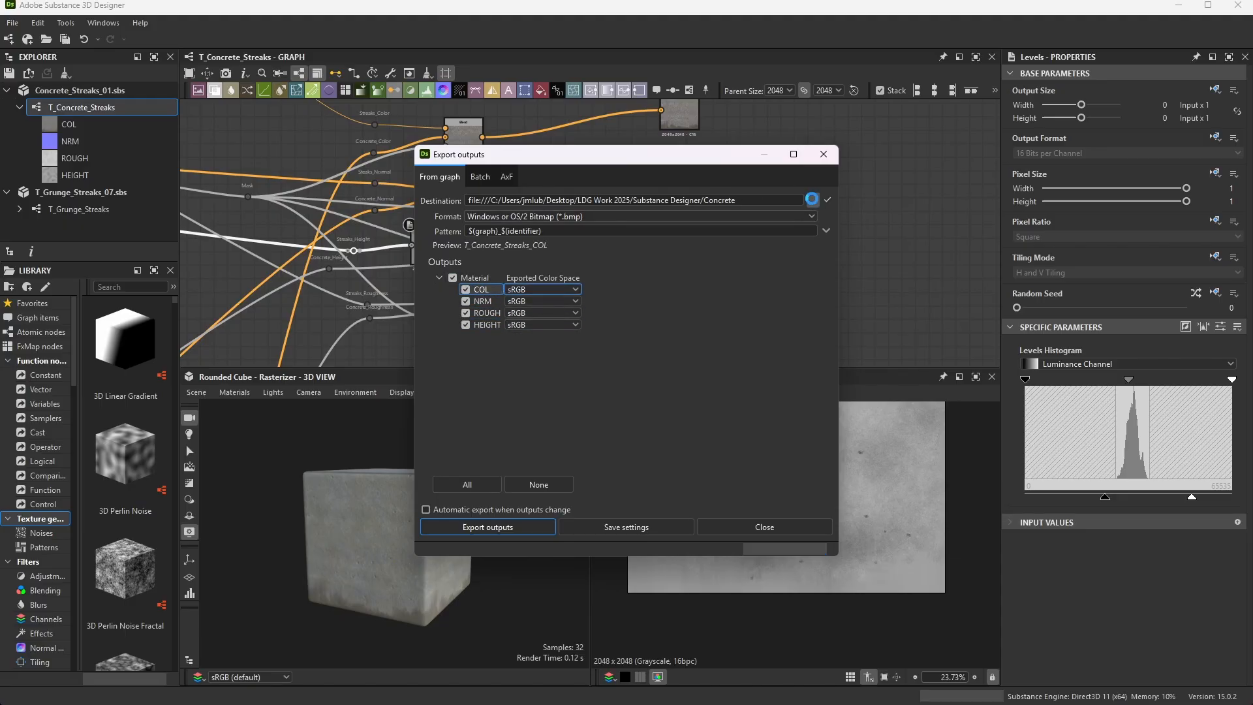
pyautogui.click(812, 202)
pyautogui.click(497, 203)
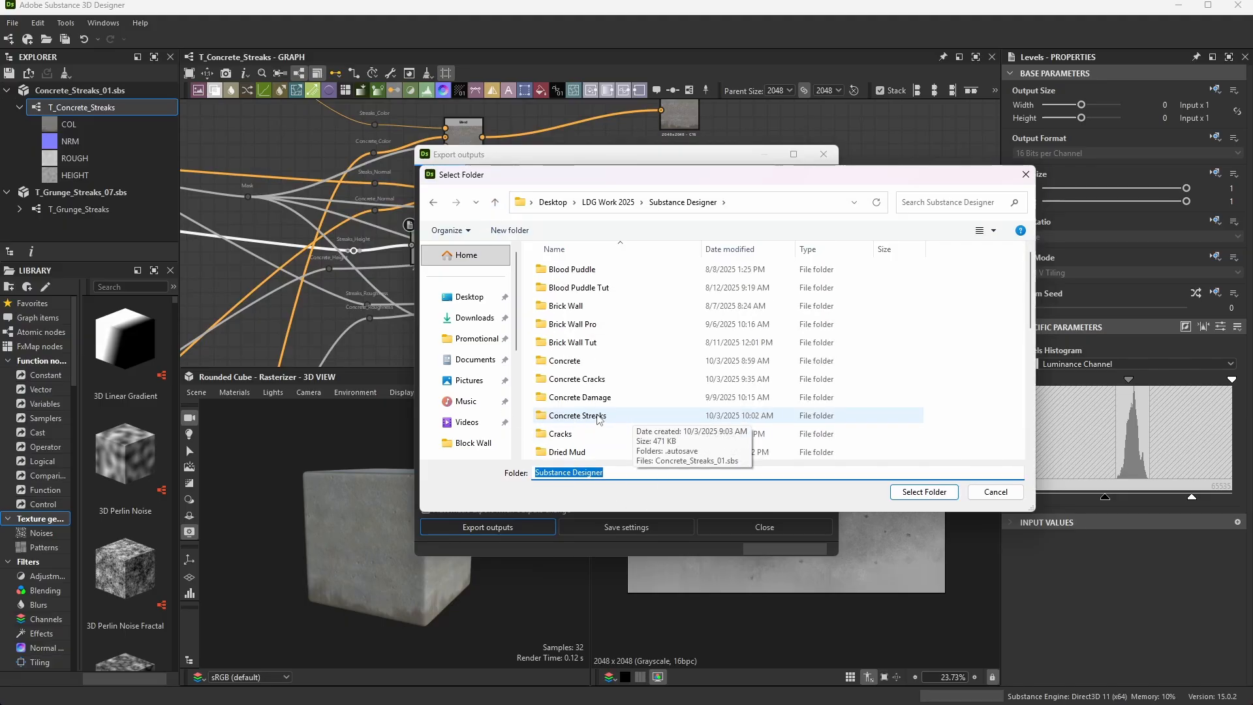
pyautogui.doubleClick(656, 416)
pyautogui.click(924, 492)
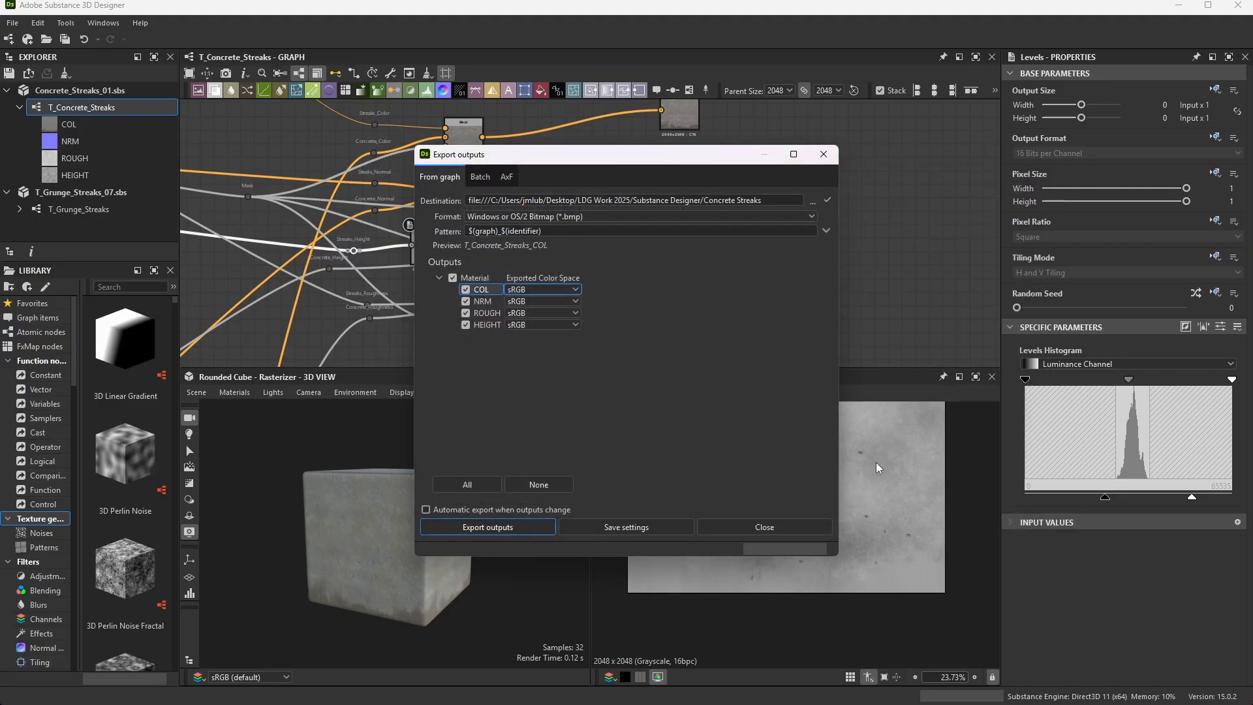
# - Export the COL, NRM, ROUGH and HEIGHT outputs as Windows bitmaps, and save all open packages
pyautogui.click(493, 529)
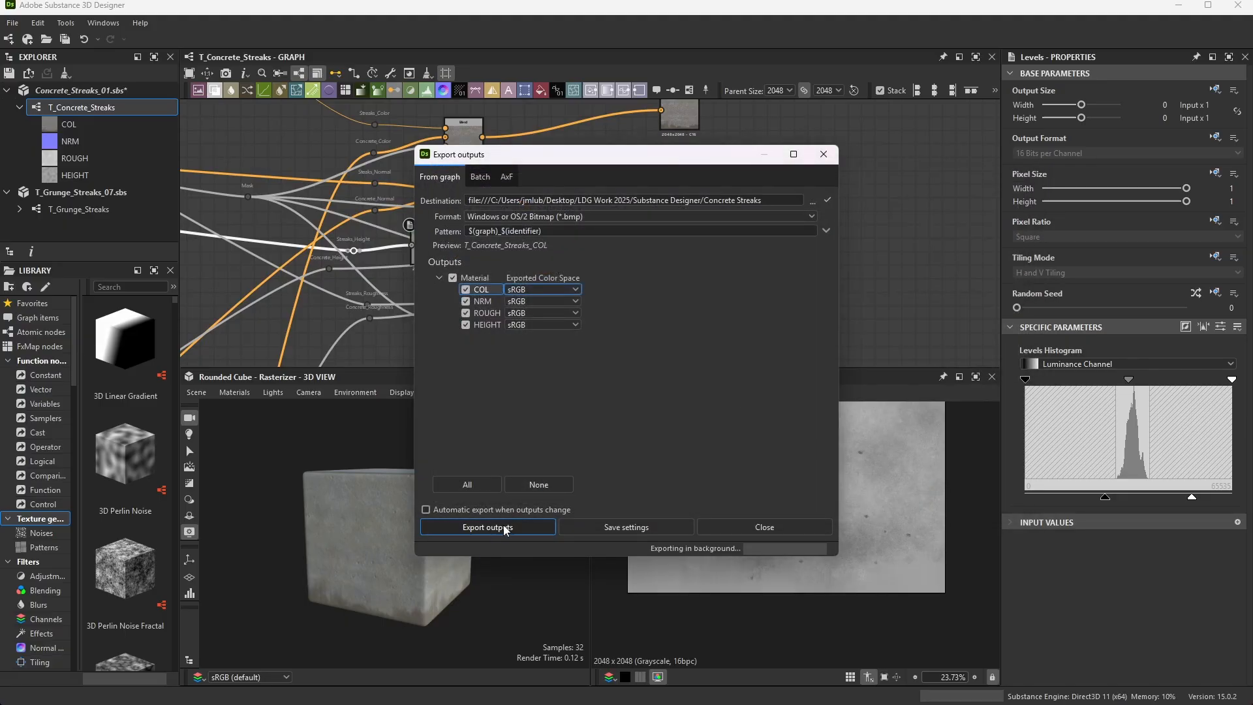
pyautogui.click(735, 526)
pyautogui.click(12, 23)
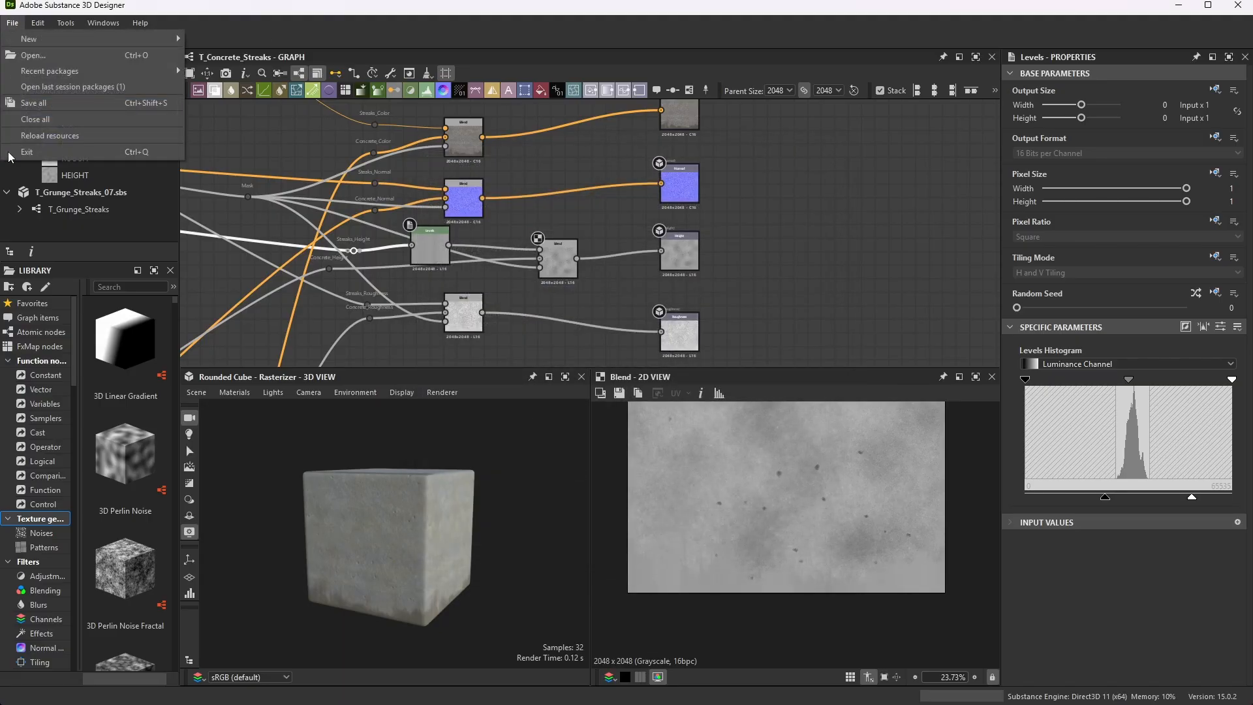
pyautogui.click(34, 103)
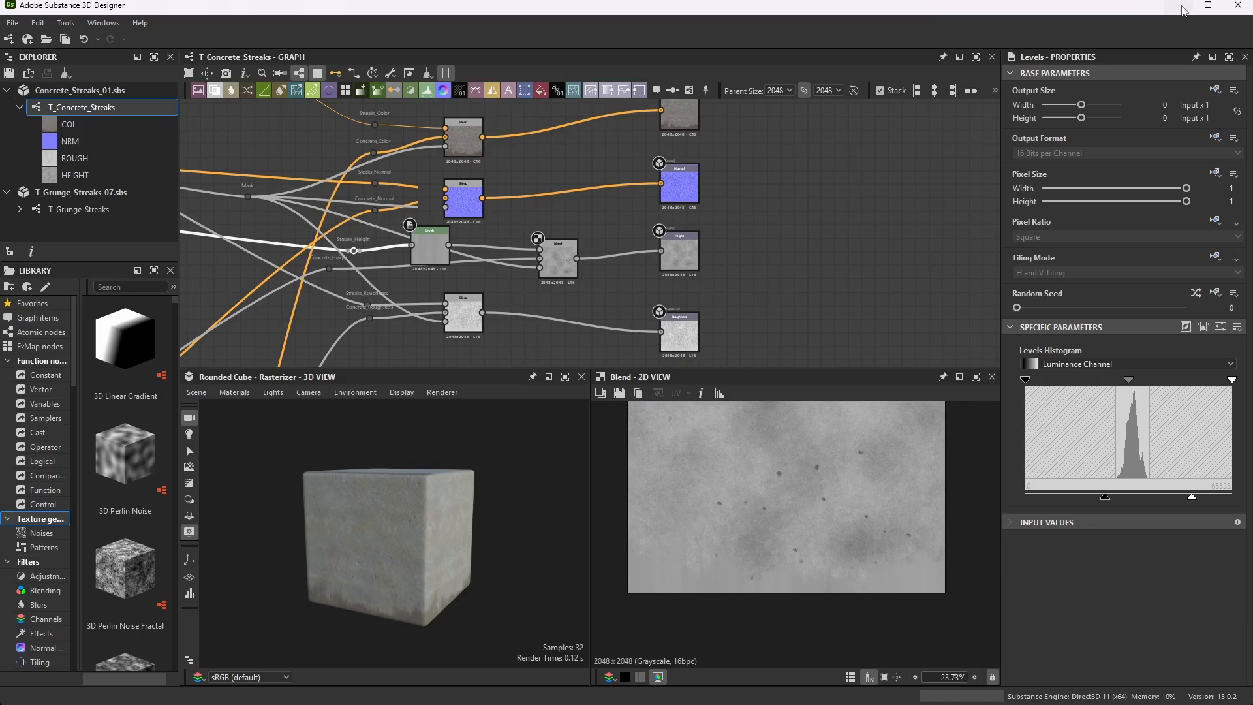
# - Switch to Unreal Editor and start an import into the project's Textures folder
pyautogui.click(1179, 7)
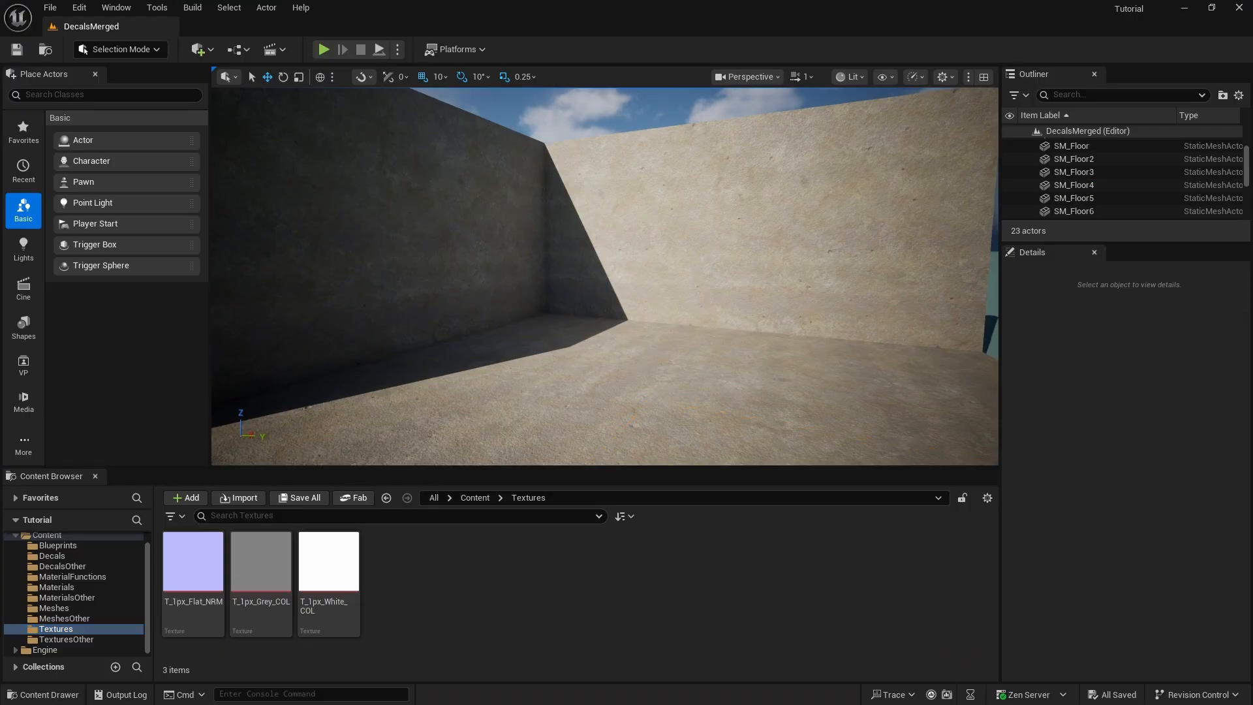
pyautogui.moveTo(605, 275); pyautogui.dragTo(652, 304, button='right')
pyautogui.click(66, 587)
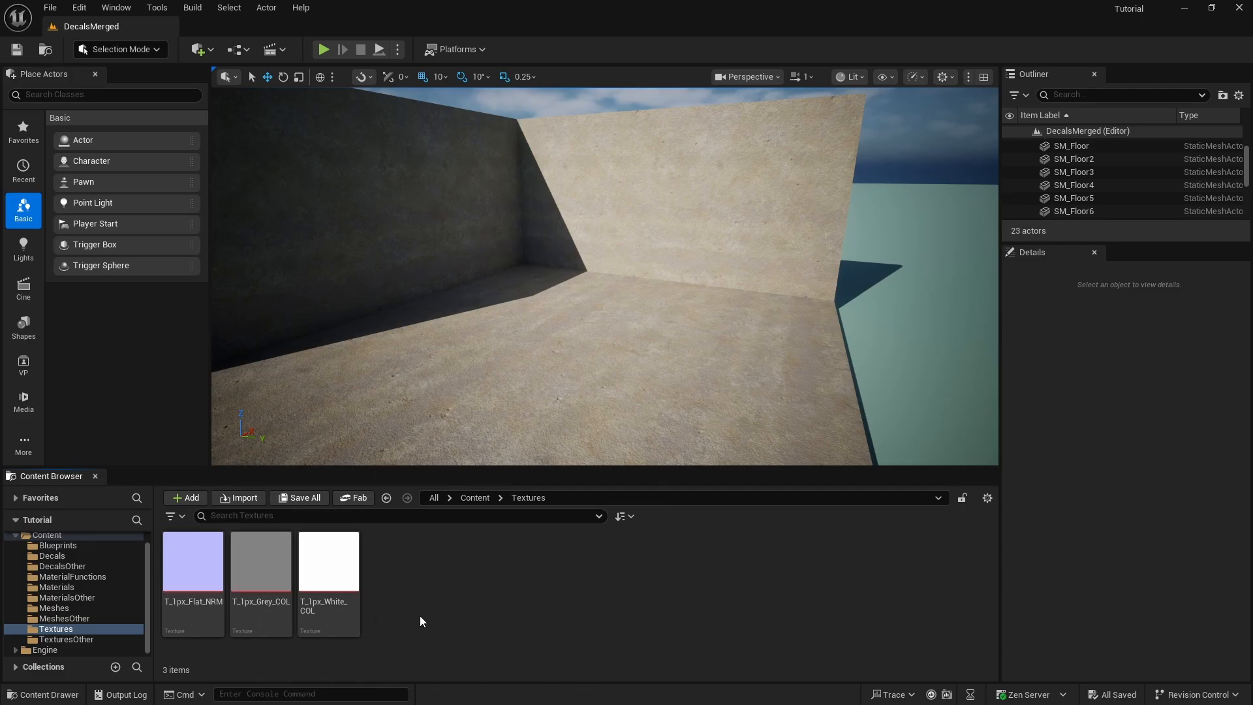
pyautogui.rightClick(381, 590)
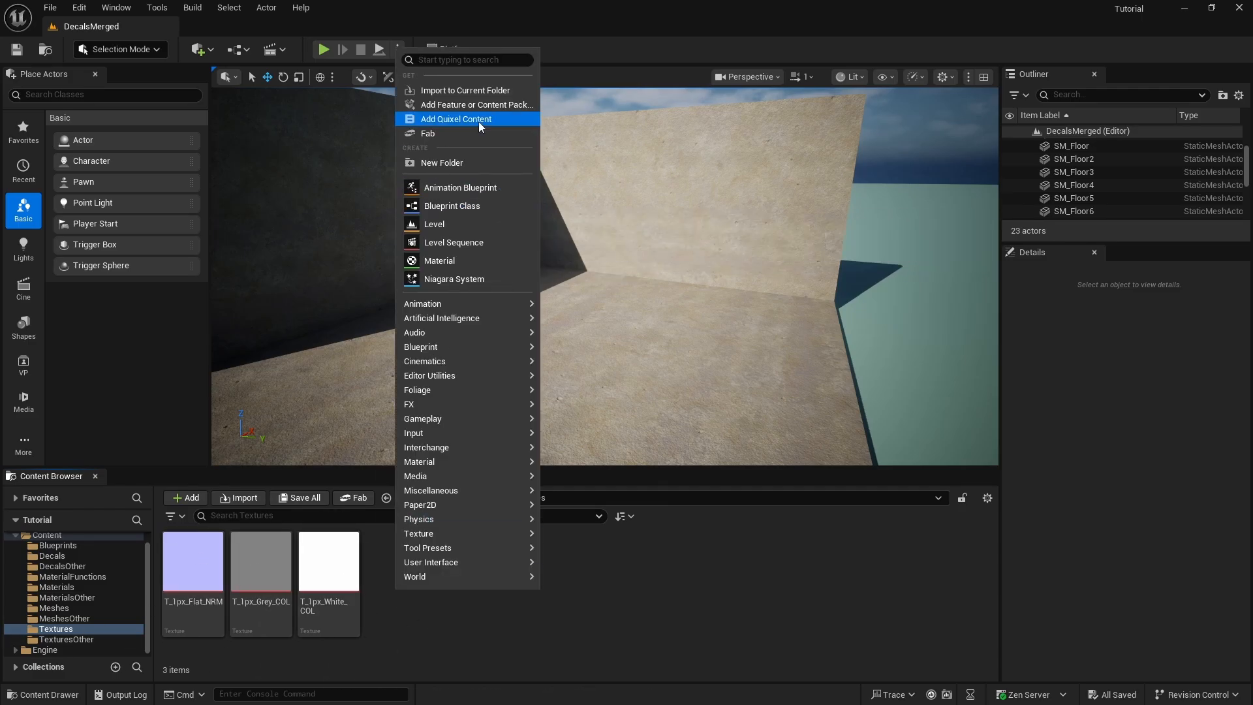
pyautogui.click(472, 83)
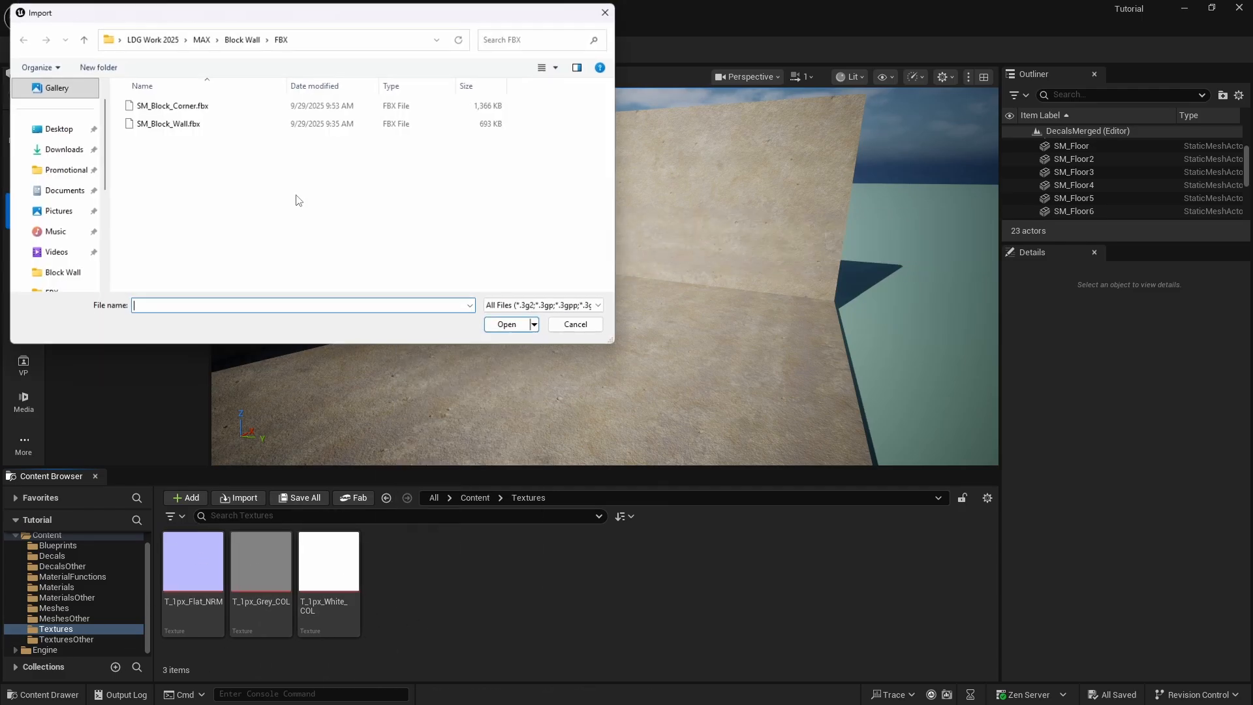
# - Import the COL, HEIGHT, NRM and ROUGH bitmaps of T_Concrete_Cracks from the Substance Designer Concrete Cracks folder, accepting the normal map setting
pyautogui.click(84, 39)
pyautogui.click(84, 40)
pyautogui.click(83, 39)
pyautogui.click(84, 39)
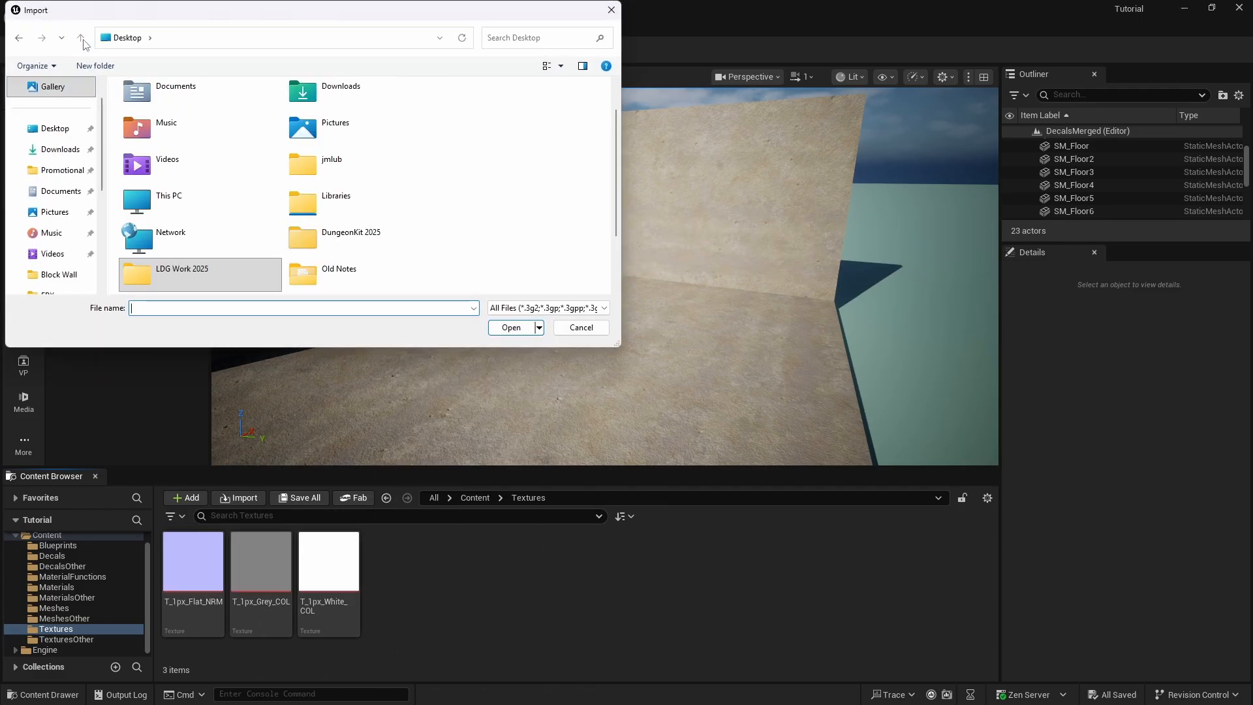
pyautogui.doubleClick(178, 276)
pyautogui.doubleClick(171, 197)
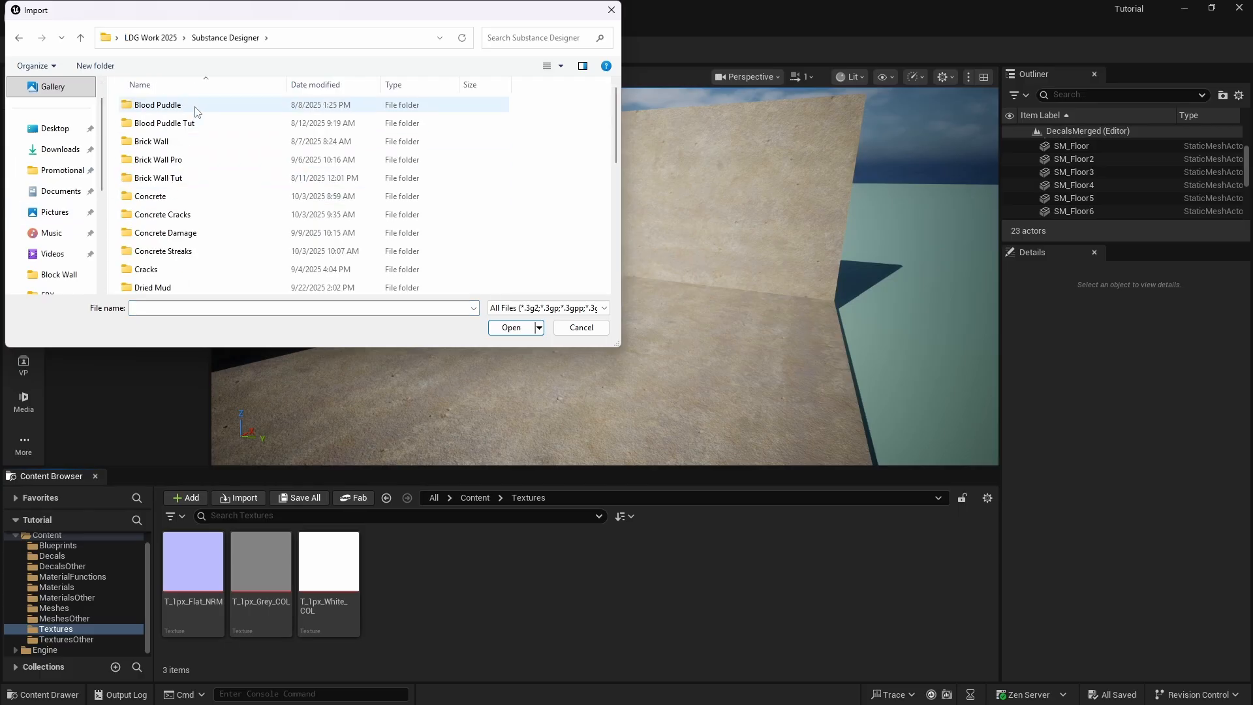
pyautogui.doubleClick(187, 220)
pyautogui.moveTo(196, 215); pyautogui.dragTo(448, 119)
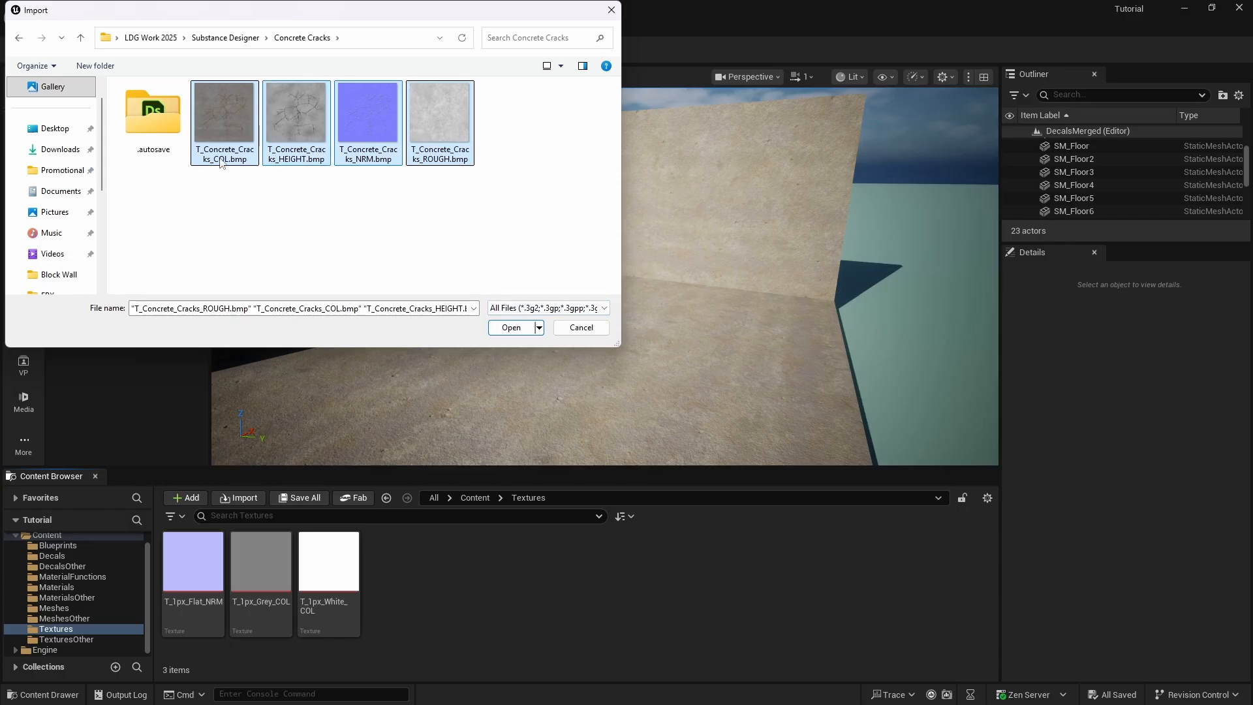
pyautogui.click(516, 330)
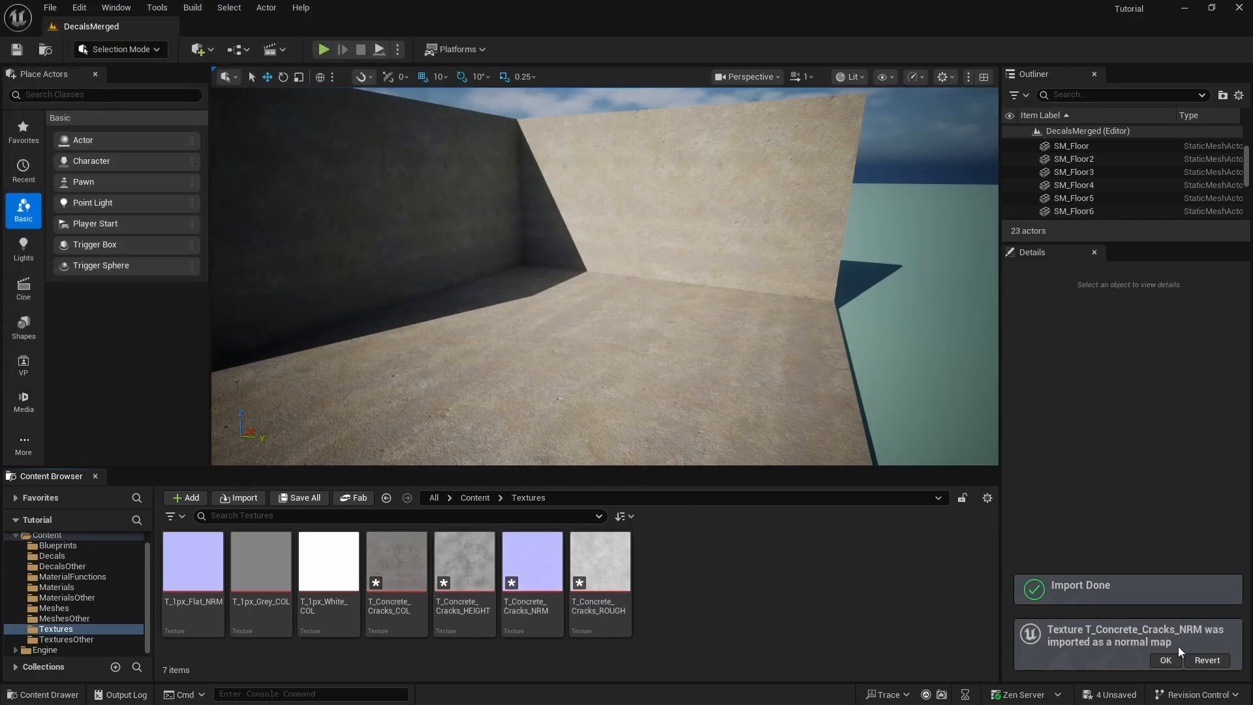
pyautogui.click(1165, 659)
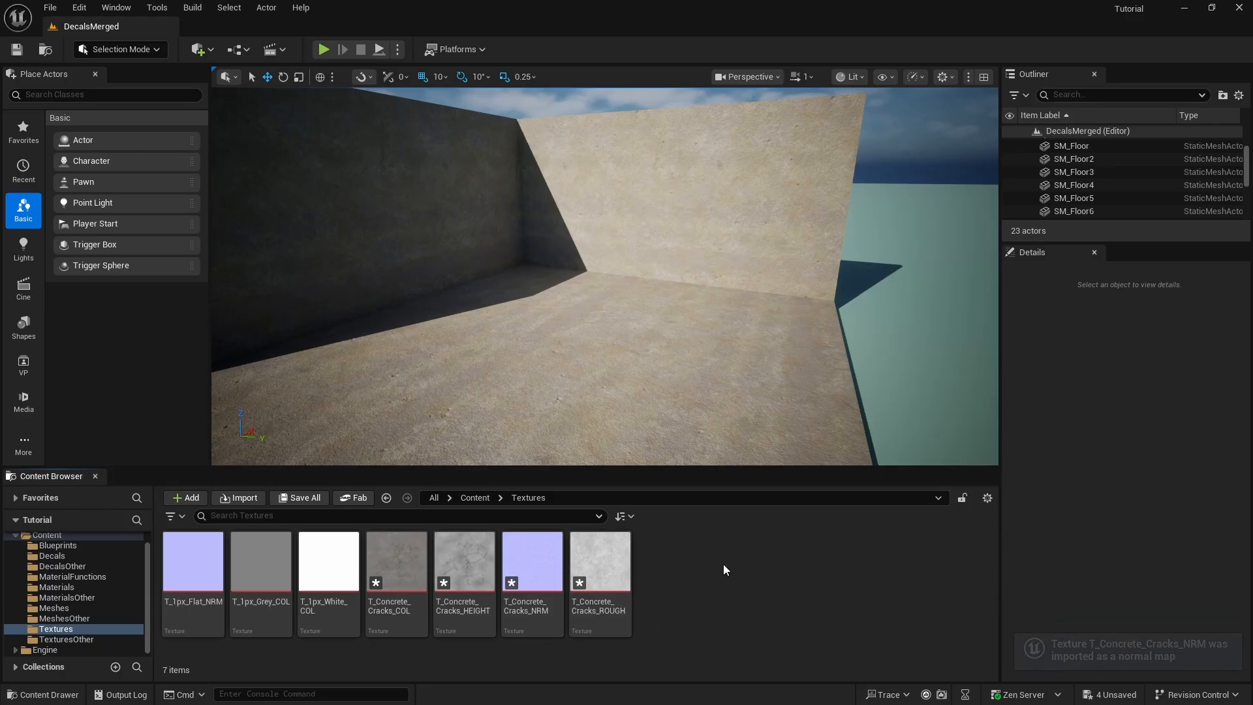
# - Save all unsaved assets in the project
pyautogui.click(50, 7)
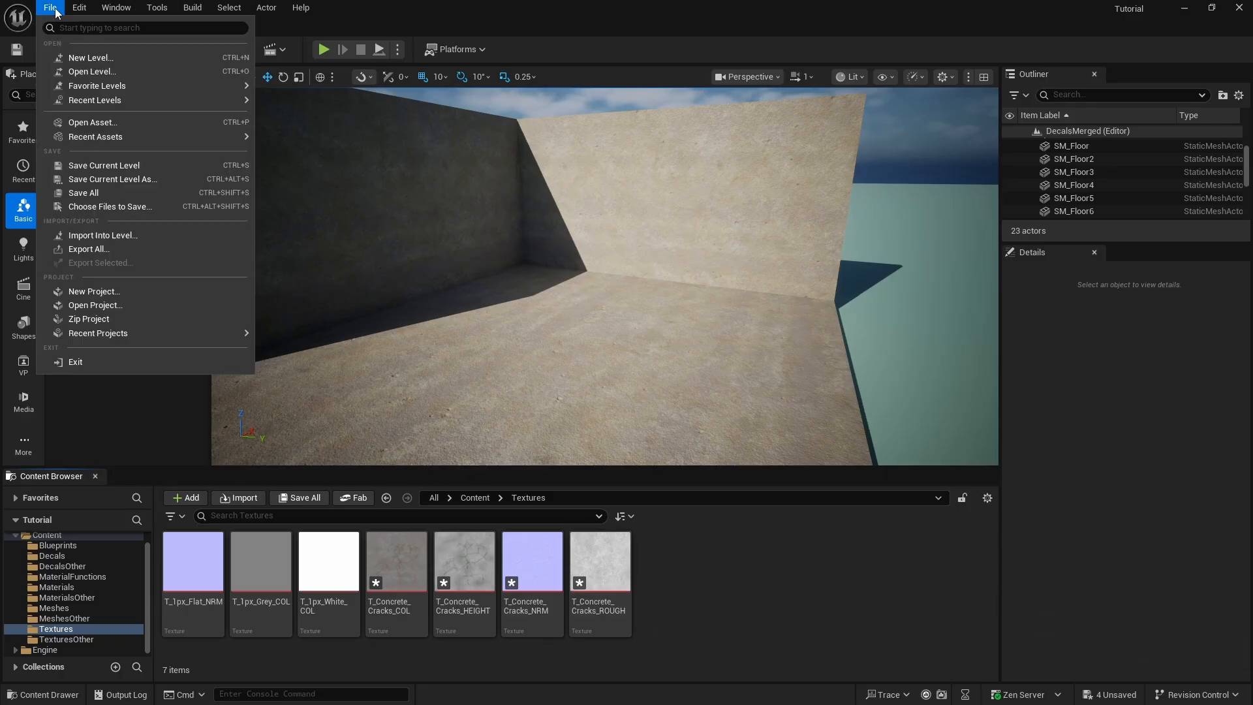
pyautogui.click(83, 192)
# - Import the COL, HEIGHT, NRM and ROUGH bitmaps of T_Concrete_Streaks from the Concrete Streaks folder, accepting the normal map setting, and save everything
pyautogui.rightClick(688, 573)
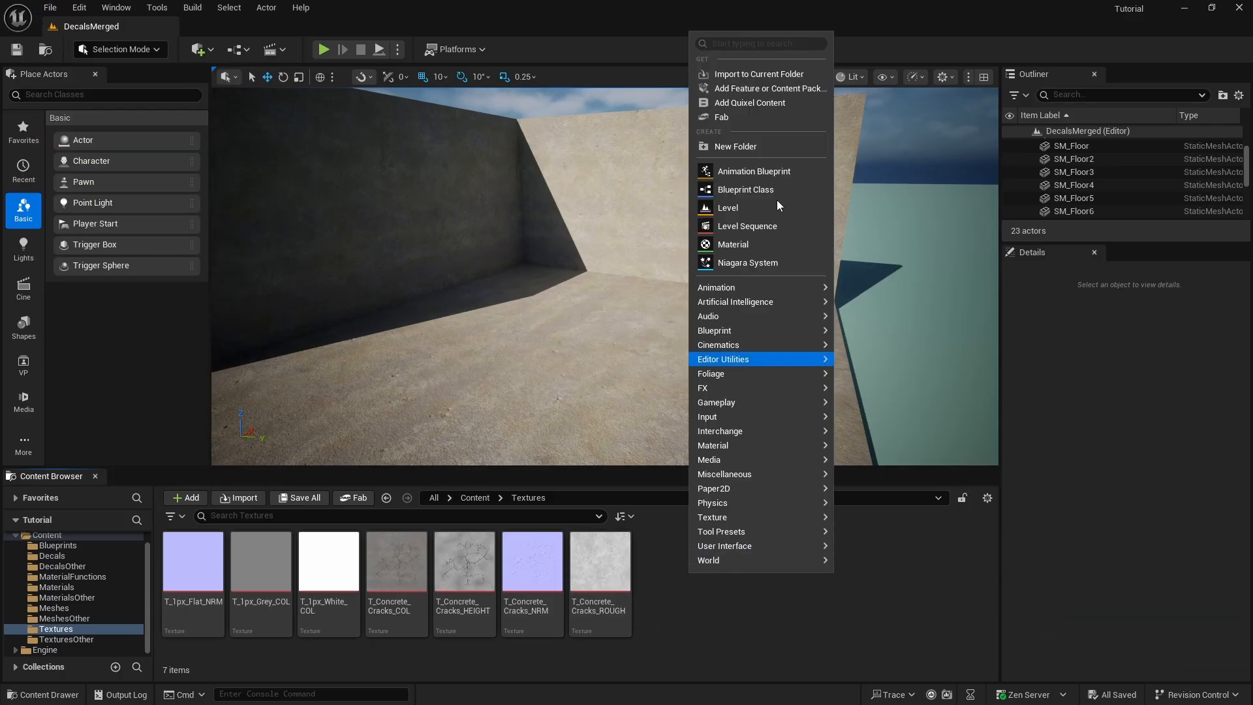
pyautogui.click(741, 74)
pyautogui.click(81, 38)
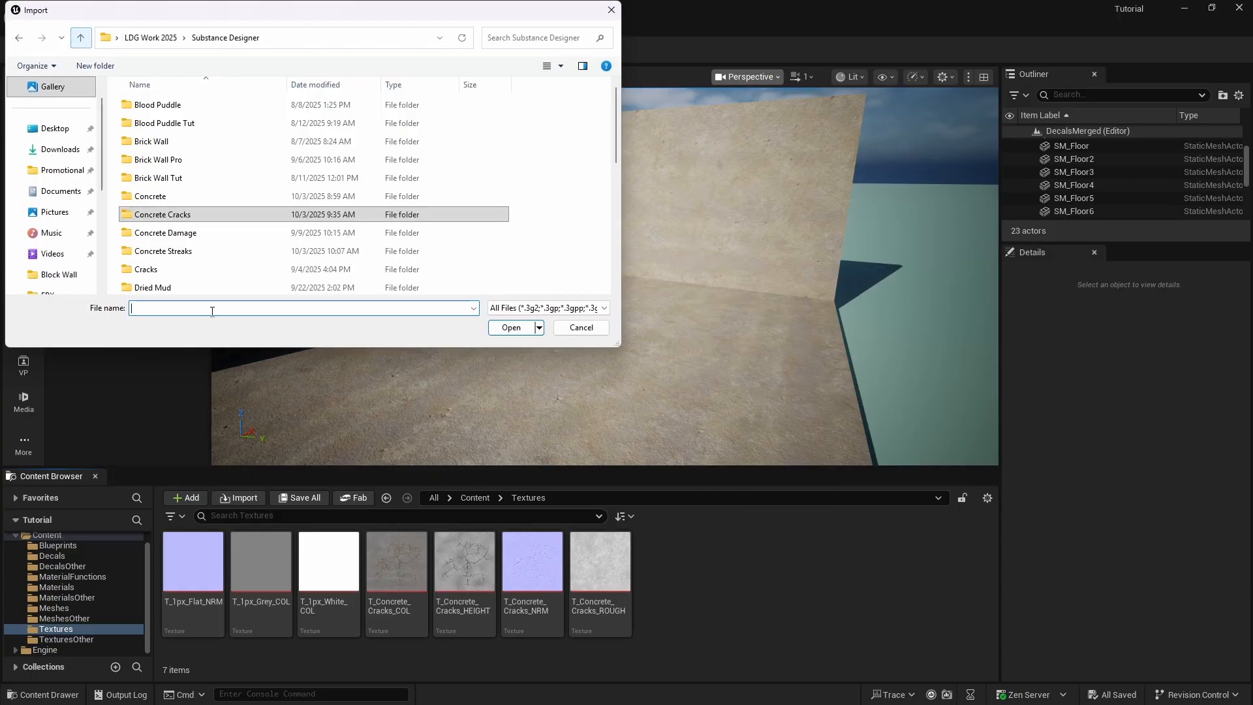
pyautogui.doubleClick(168, 250)
pyautogui.click(238, 125)
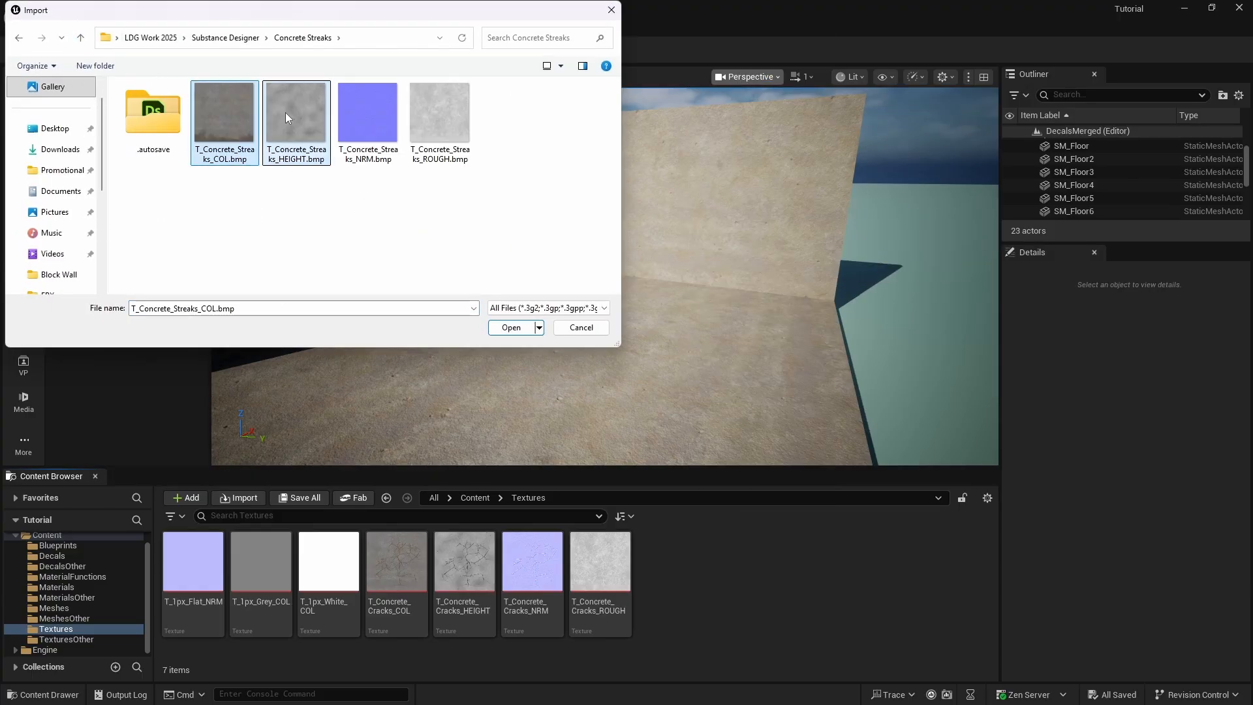
pyautogui.keyDown('ctrl'); pyautogui.click(287, 118); pyautogui.keyUp('ctrl')
pyautogui.keyDown('ctrl'); pyautogui.click(370, 117); pyautogui.keyUp('ctrl')
pyautogui.keyDown('ctrl'); pyautogui.click(450, 120); pyautogui.keyUp('ctrl')
pyautogui.click(527, 329)
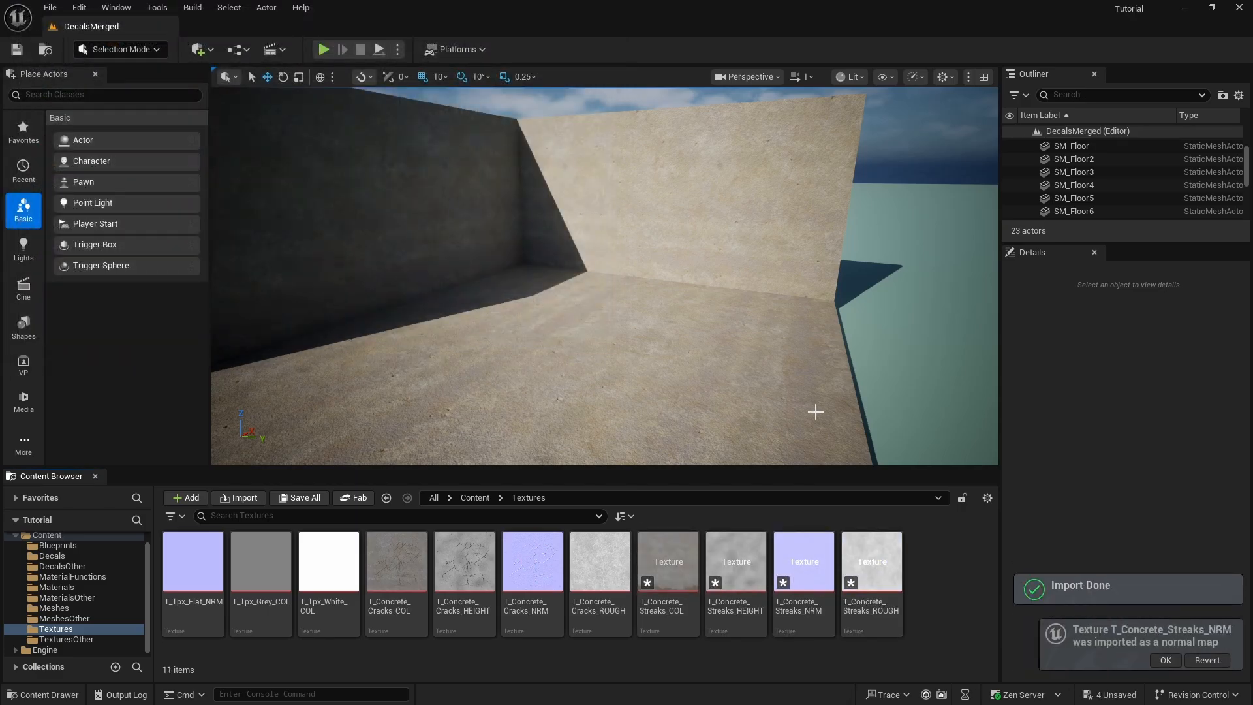
pyautogui.click(1163, 660)
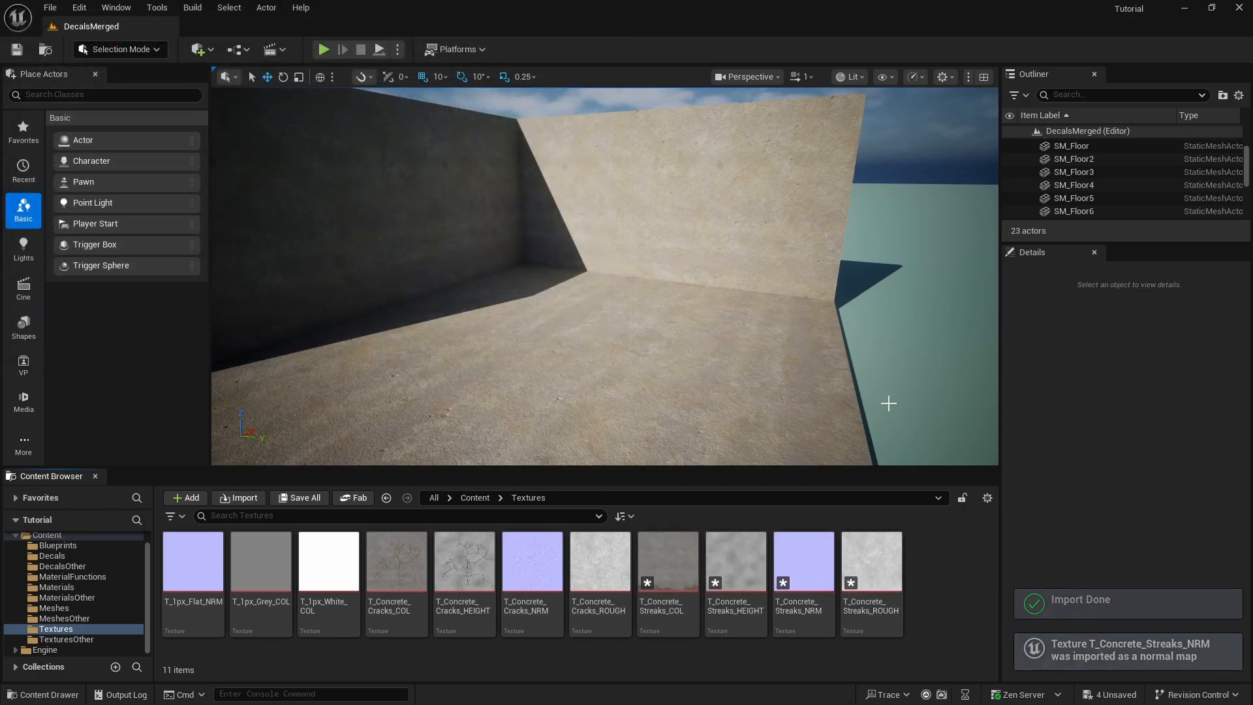
pyautogui.click(51, 8)
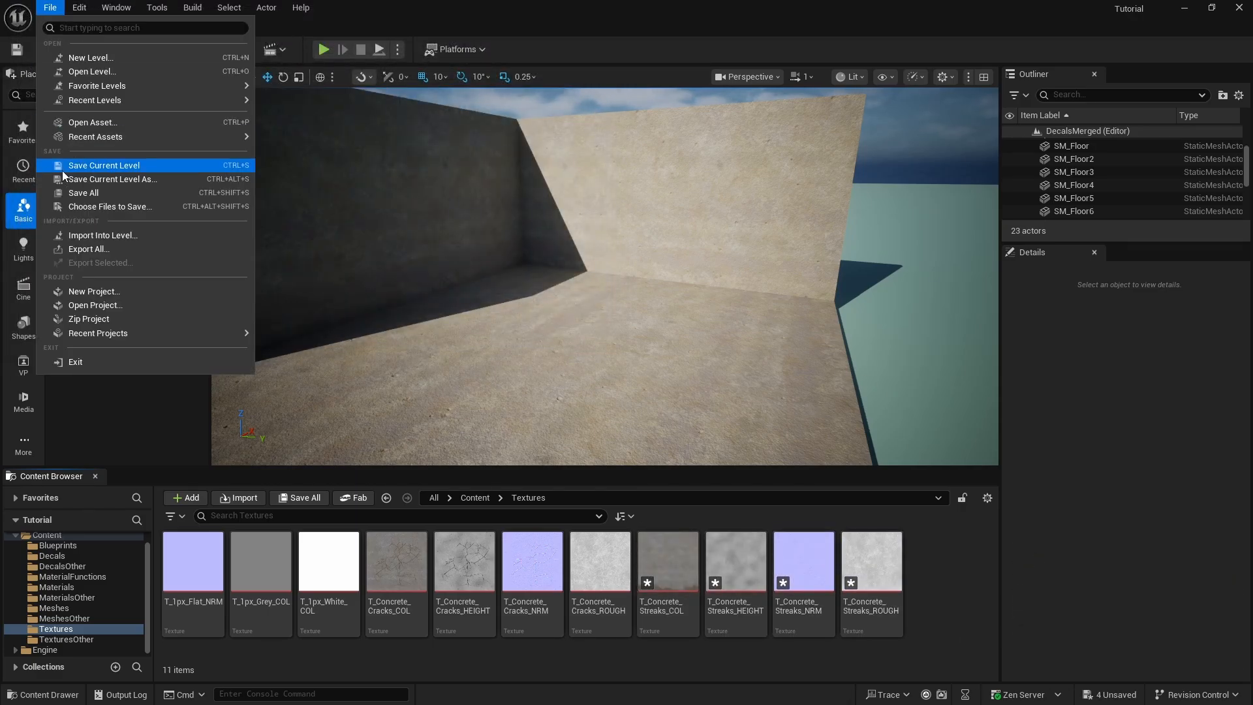
pyautogui.click(89, 194)
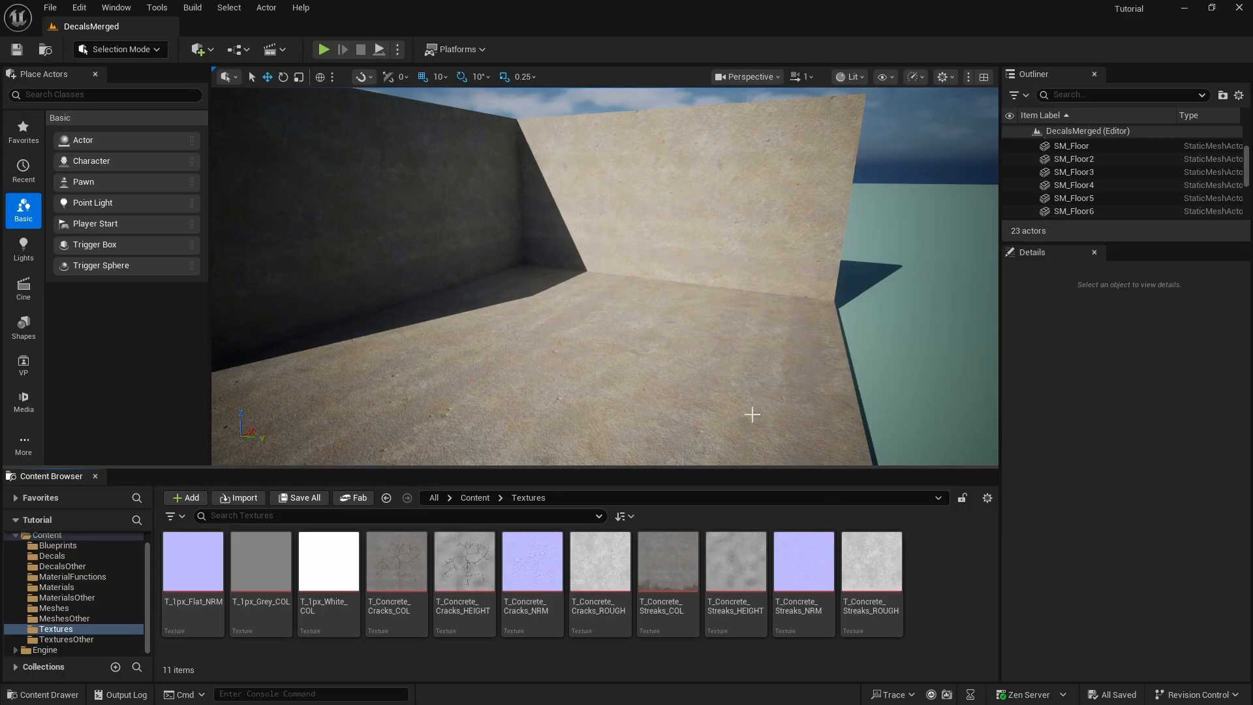
# - Create a material instance of M_POM_C_H_R_N in the Materials folder and name it MI_Concrete_Cracks_POM
pyautogui.moveTo(750, 414); pyautogui.dragTo(590, 411, button='right')
pyautogui.press('w')
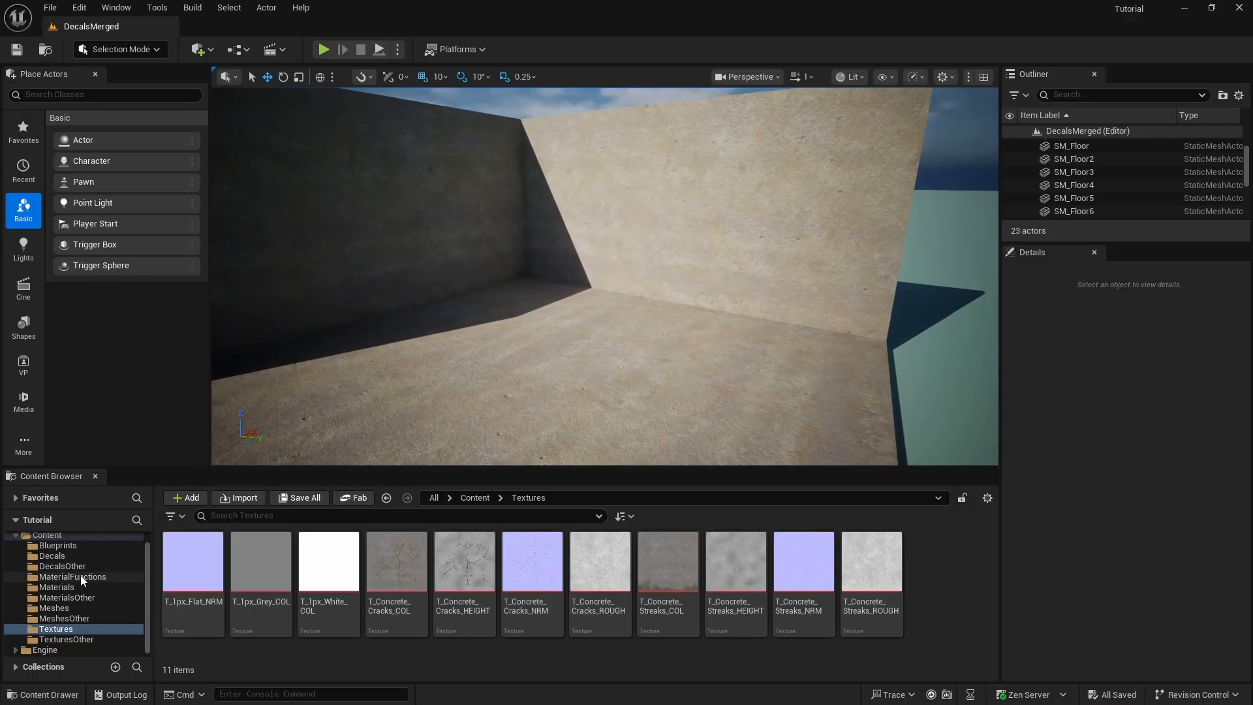
pyautogui.click(69, 588)
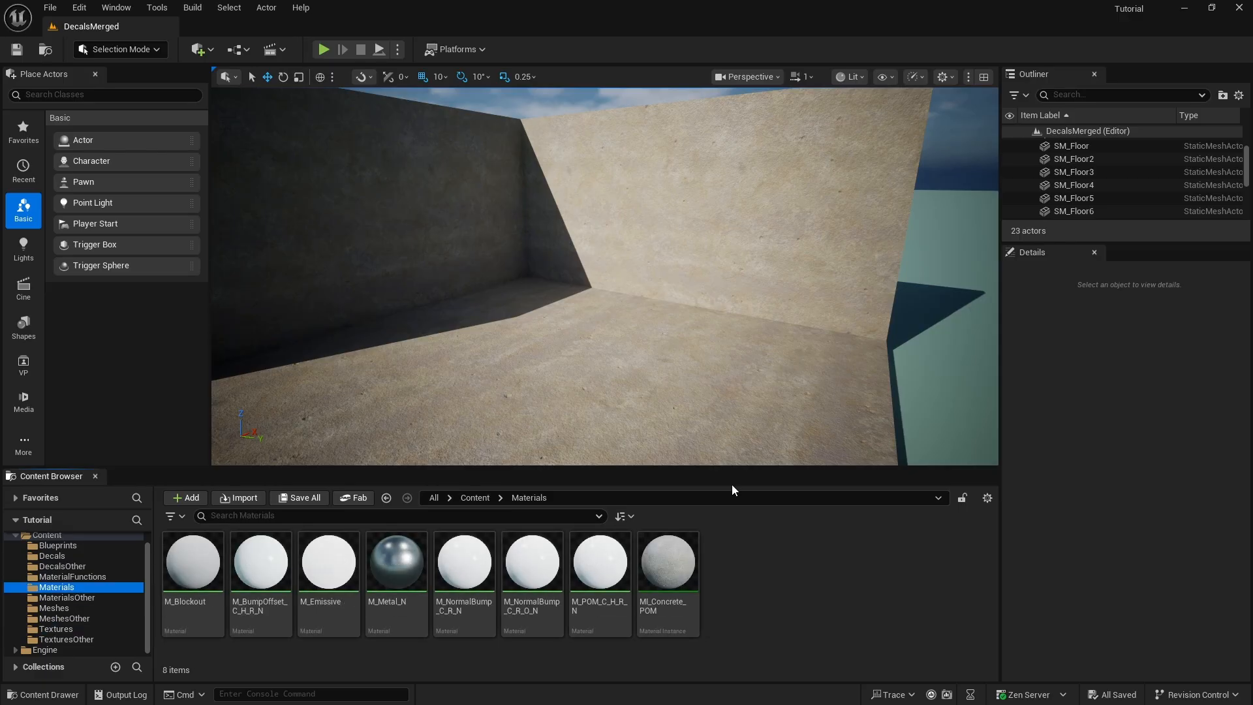
pyautogui.rightClick(621, 573)
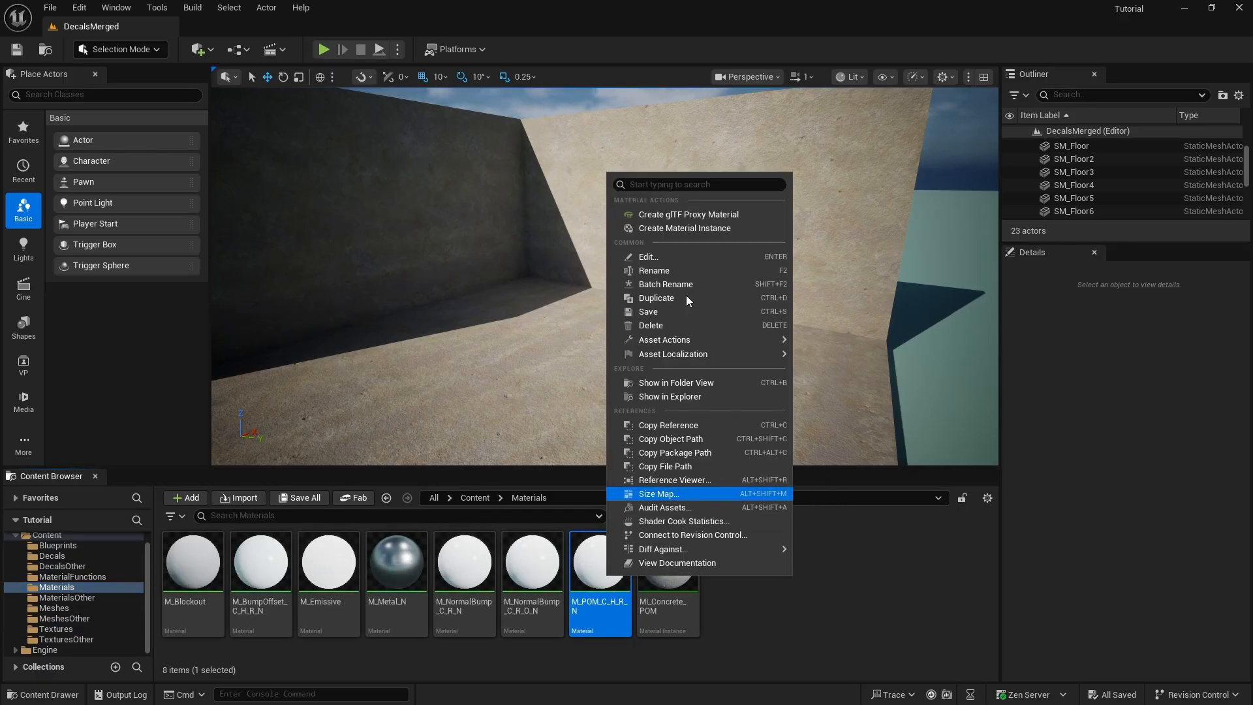
pyautogui.click(708, 228)
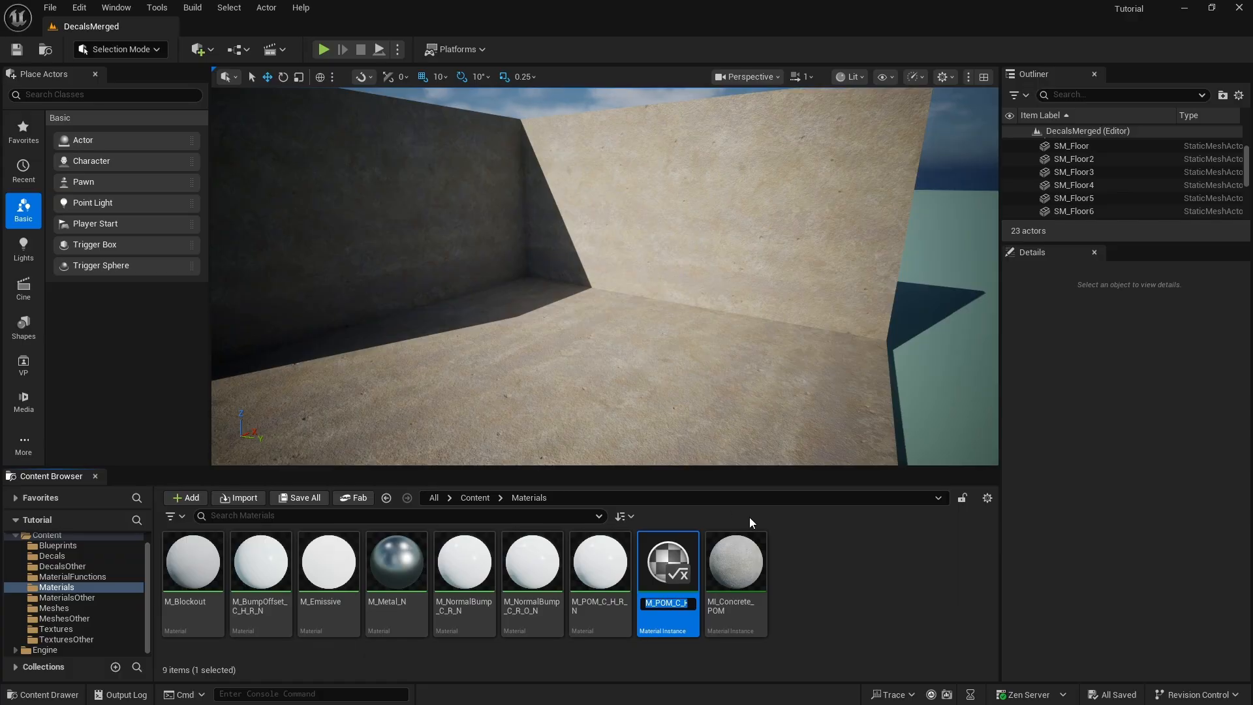
pyautogui.write('MI_Concrete')
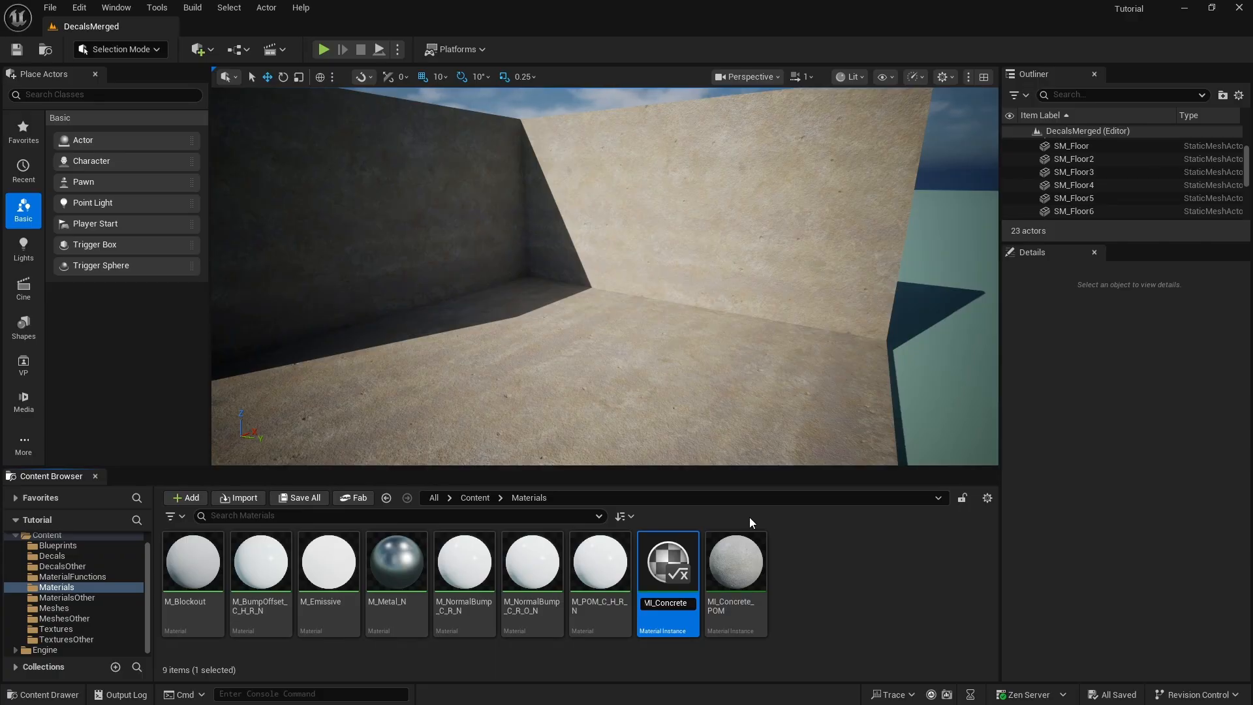
pyautogui.write('_Cracks')
pyautogui.press('BackSpace')
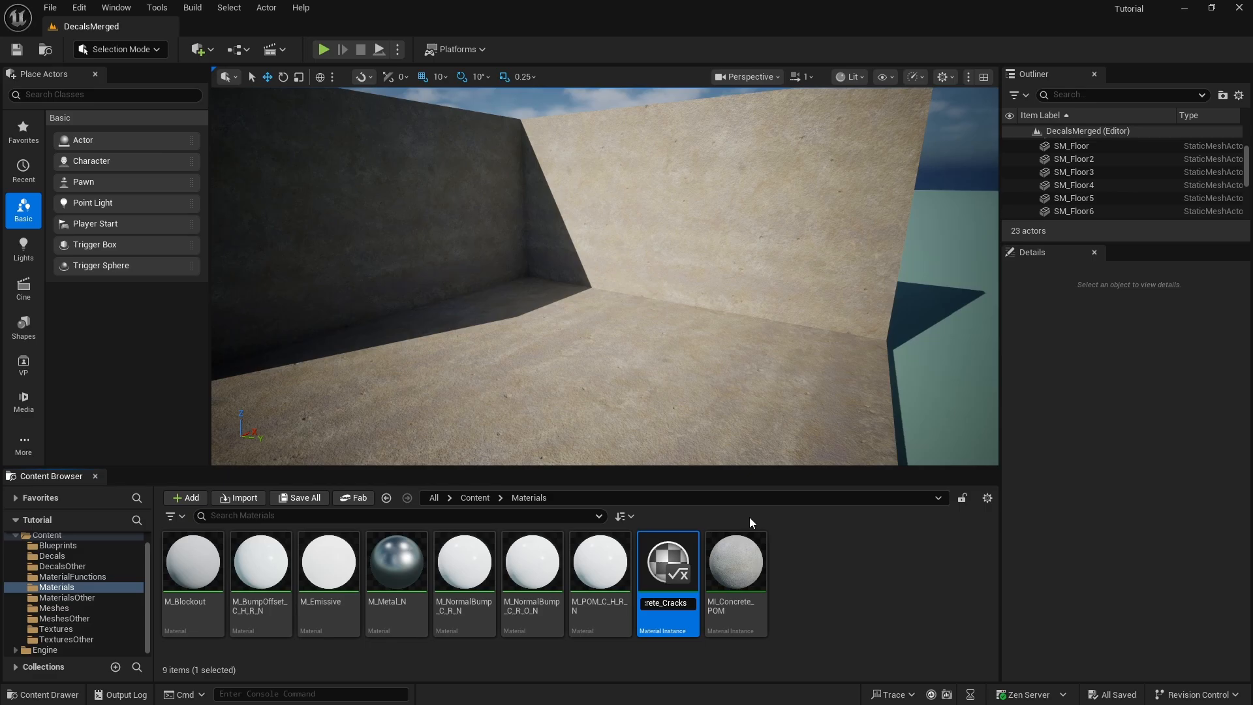
pyautogui.write('_POM')
pyautogui.press('Return')
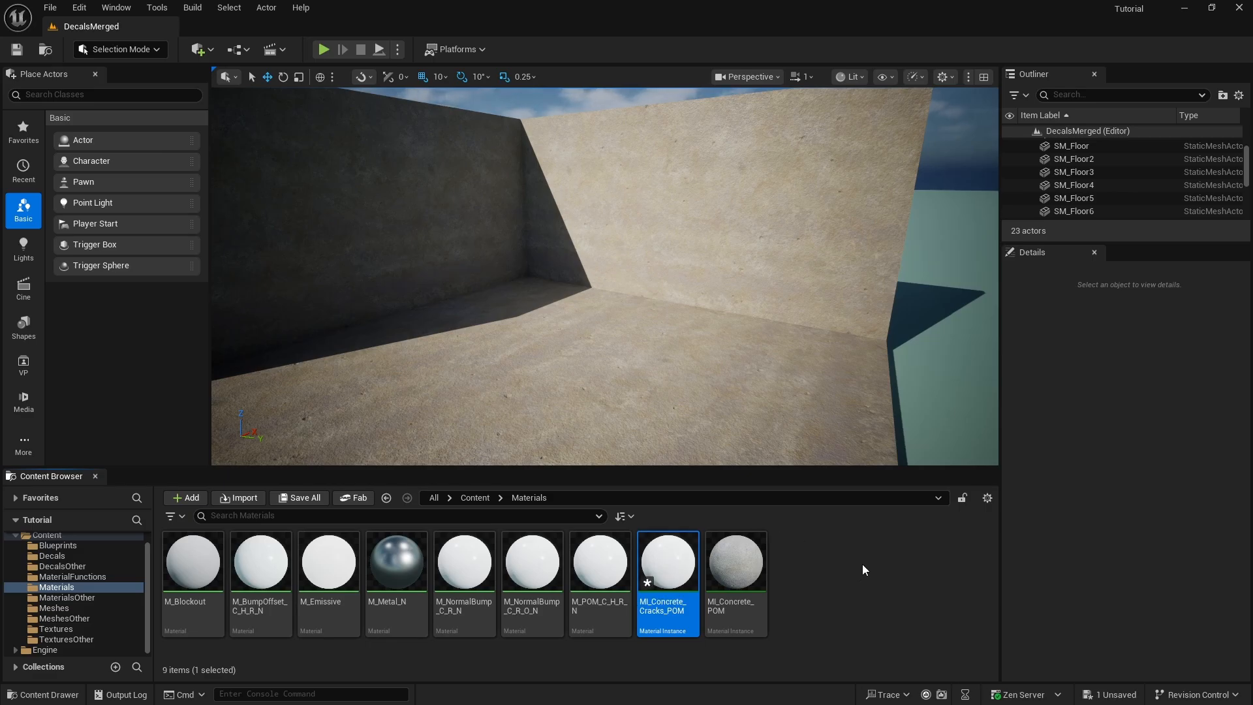
# - Create another material instance of M_POM_C_H_R_N named MI_Concrete_Streaks_POM, and save all assets
pyautogui.click(599, 565)
pyautogui.rightClick(604, 571)
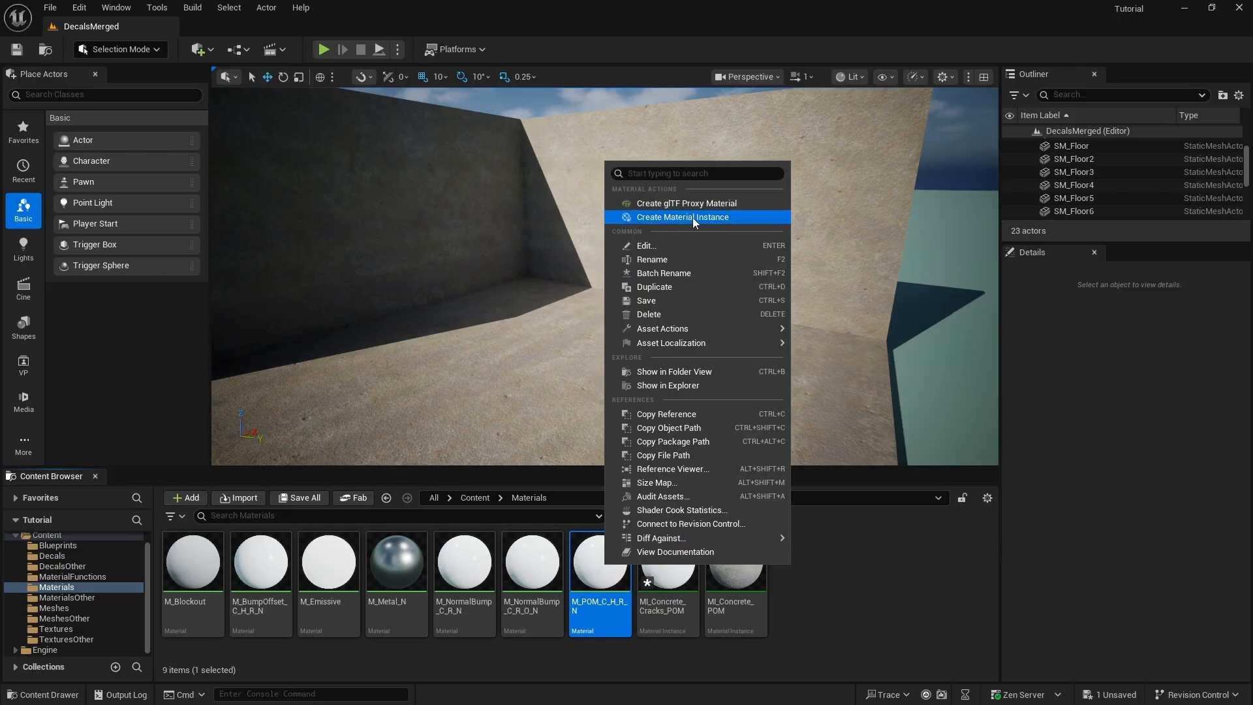
pyautogui.click(692, 217)
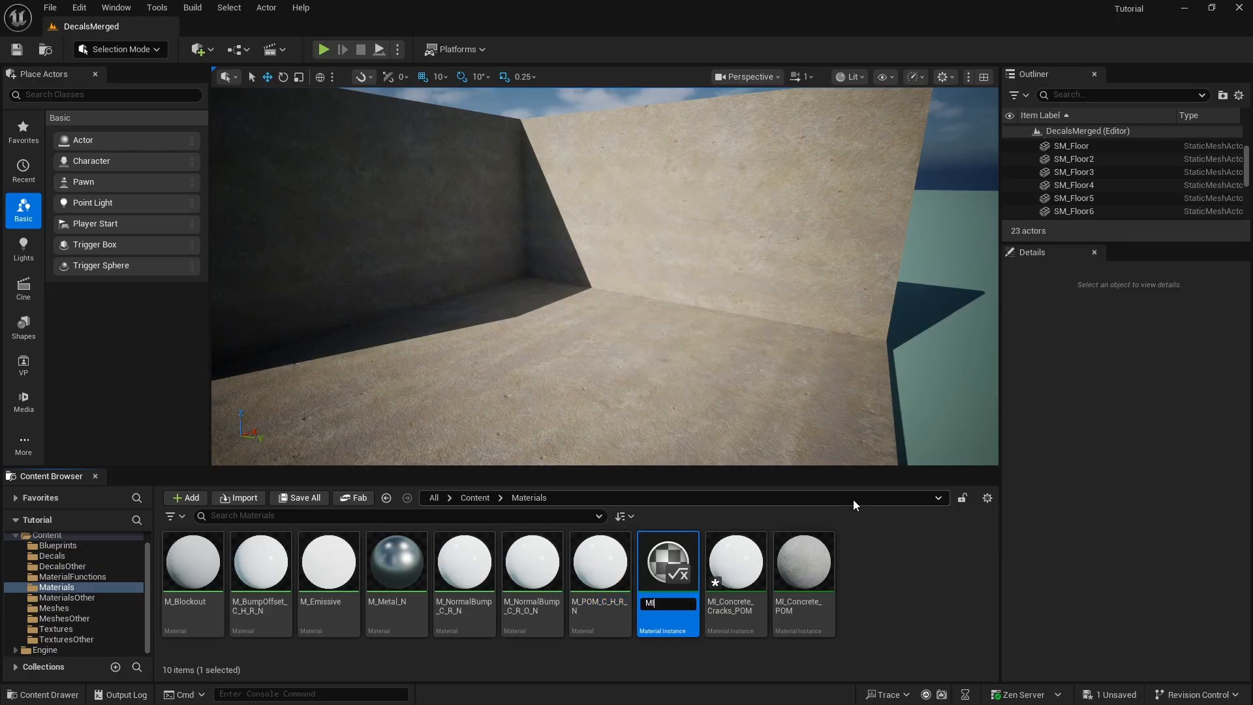
pyautogui.write('MI_Concrete_')
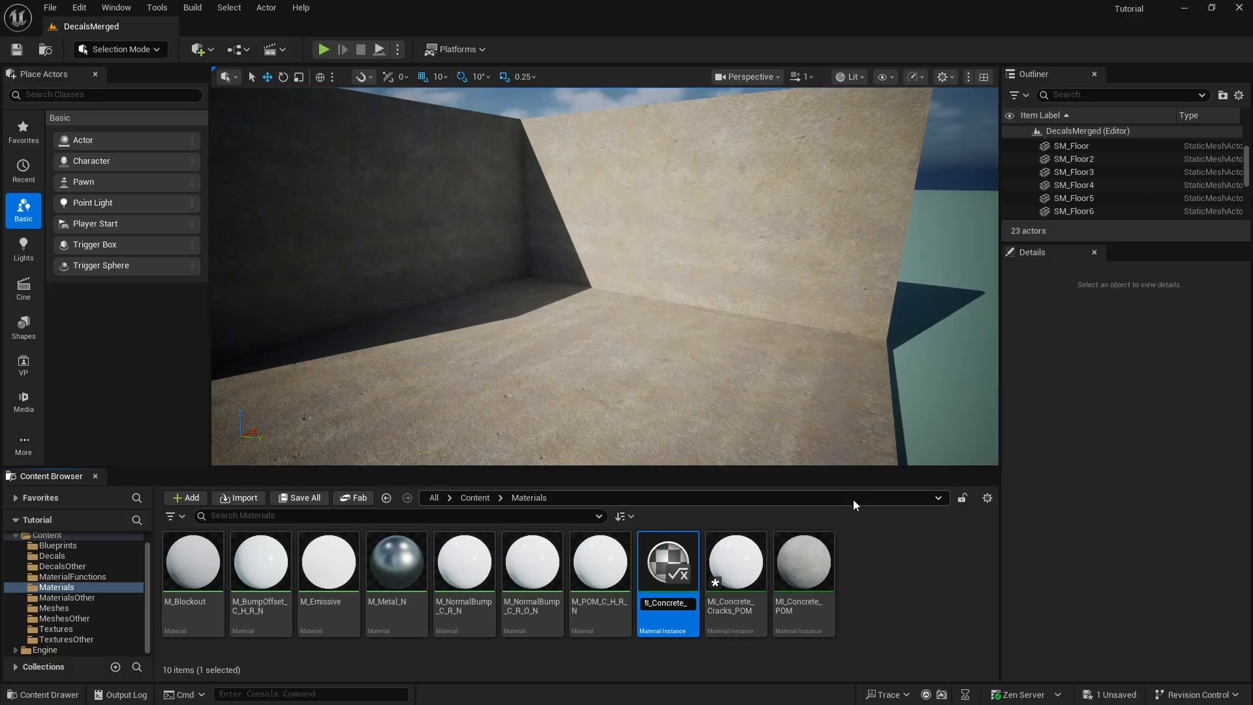
pyautogui.write('Streaks_POM')
pyautogui.press('Return')
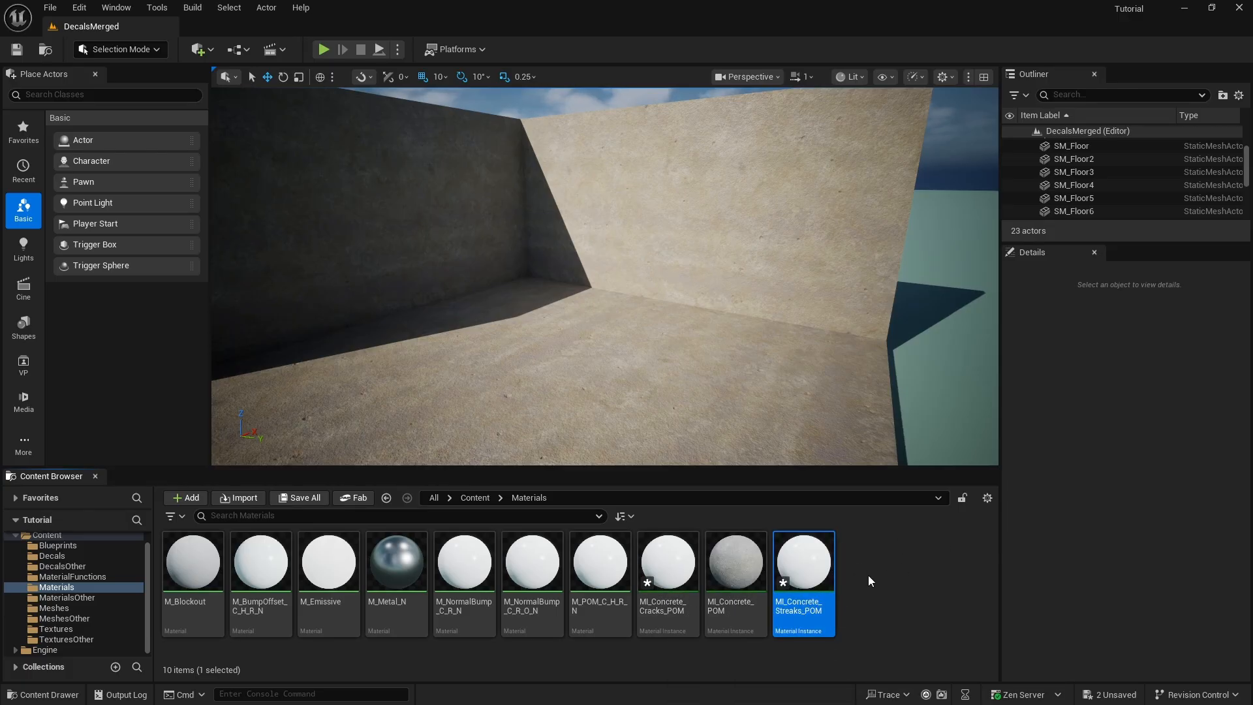
pyautogui.click(910, 572)
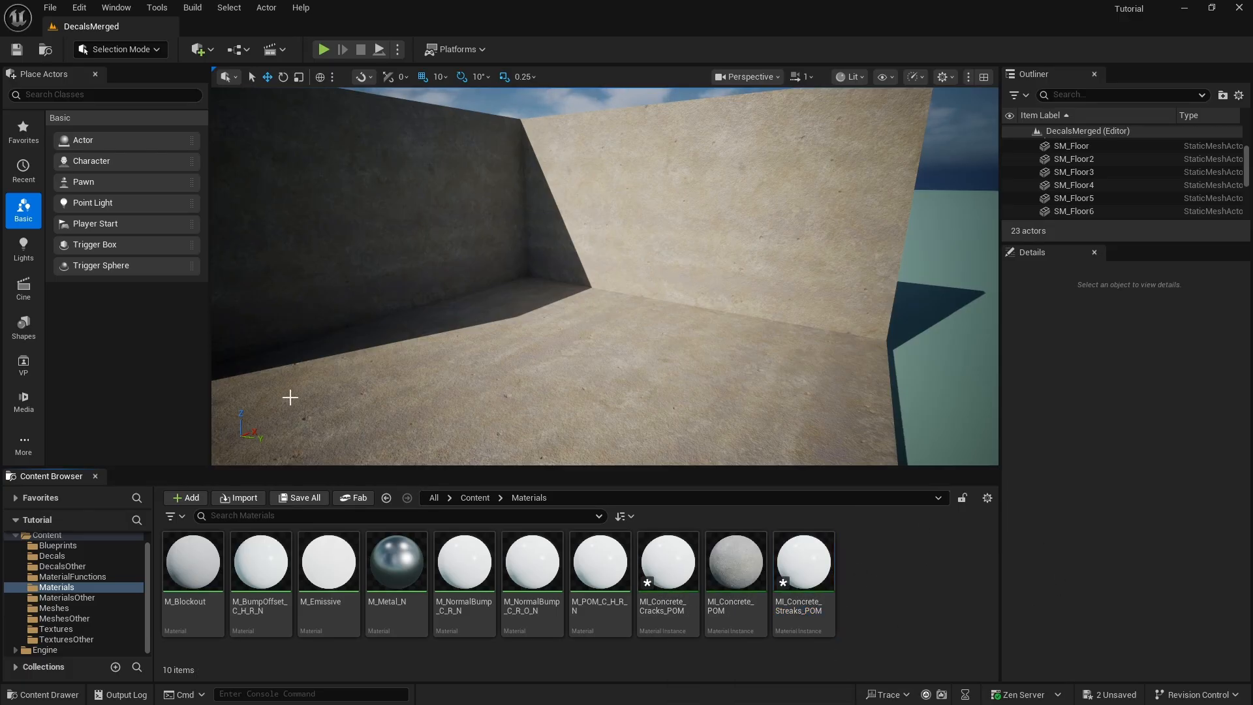
pyautogui.click(50, 7)
pyautogui.moveTo(71, 143)
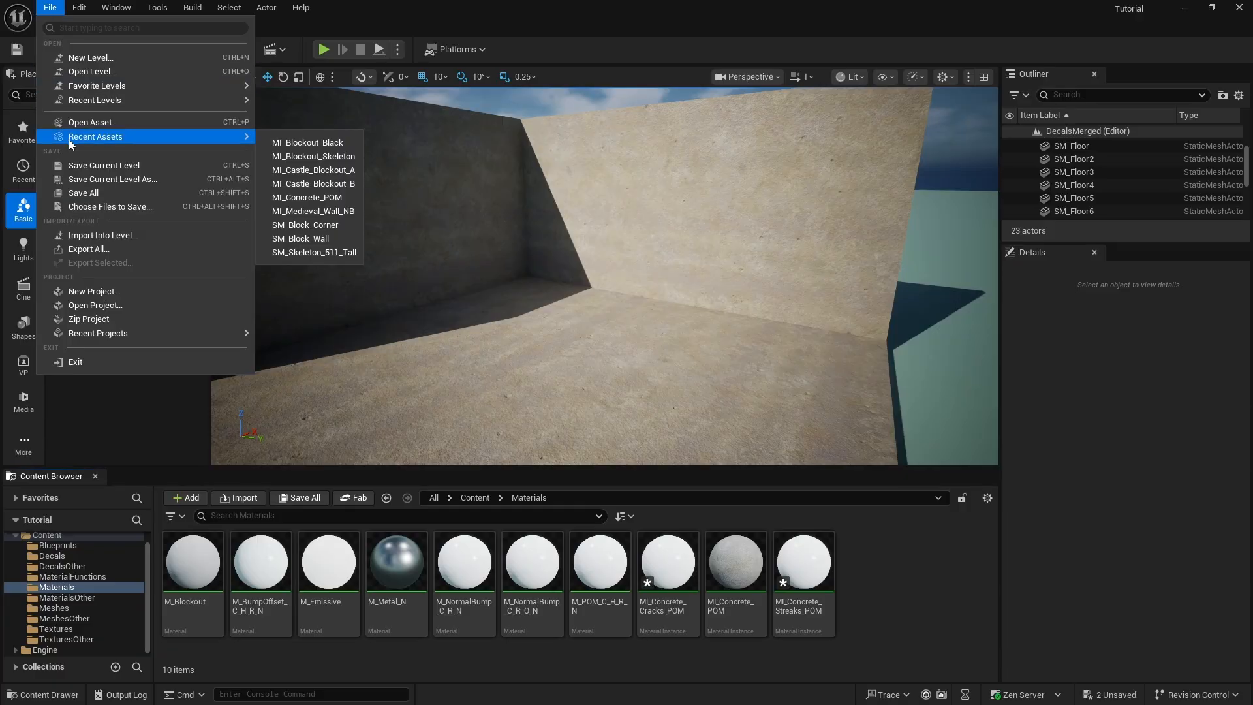
pyautogui.click(99, 193)
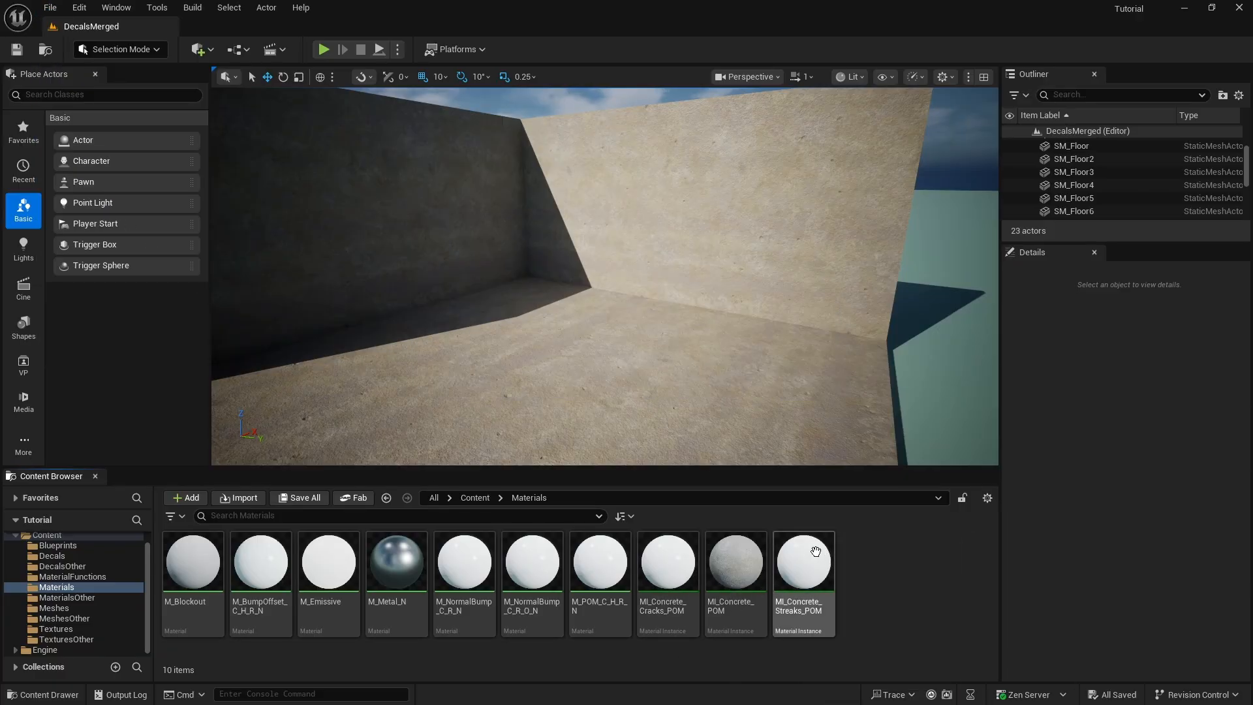
# - Check the Height Ratio and texture parameters of the existing MI_Concrete_POM material instance
pyautogui.click(742, 575)
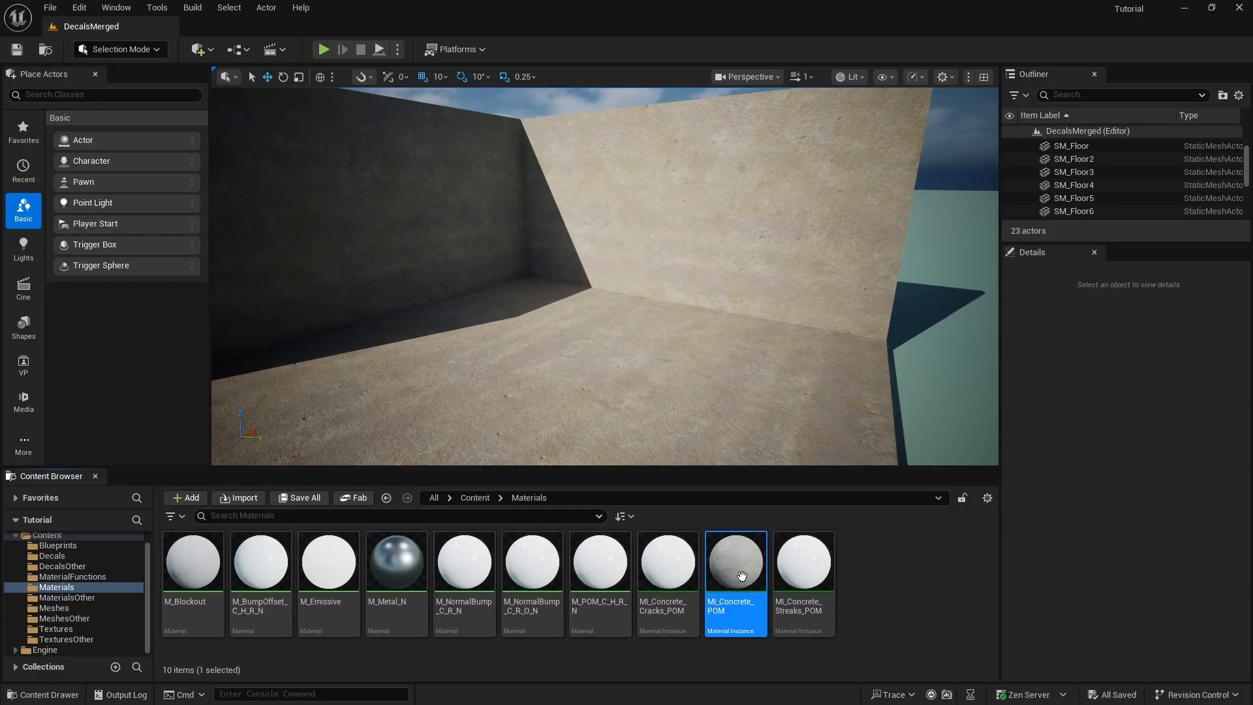
pyautogui.doubleClick(741, 575)
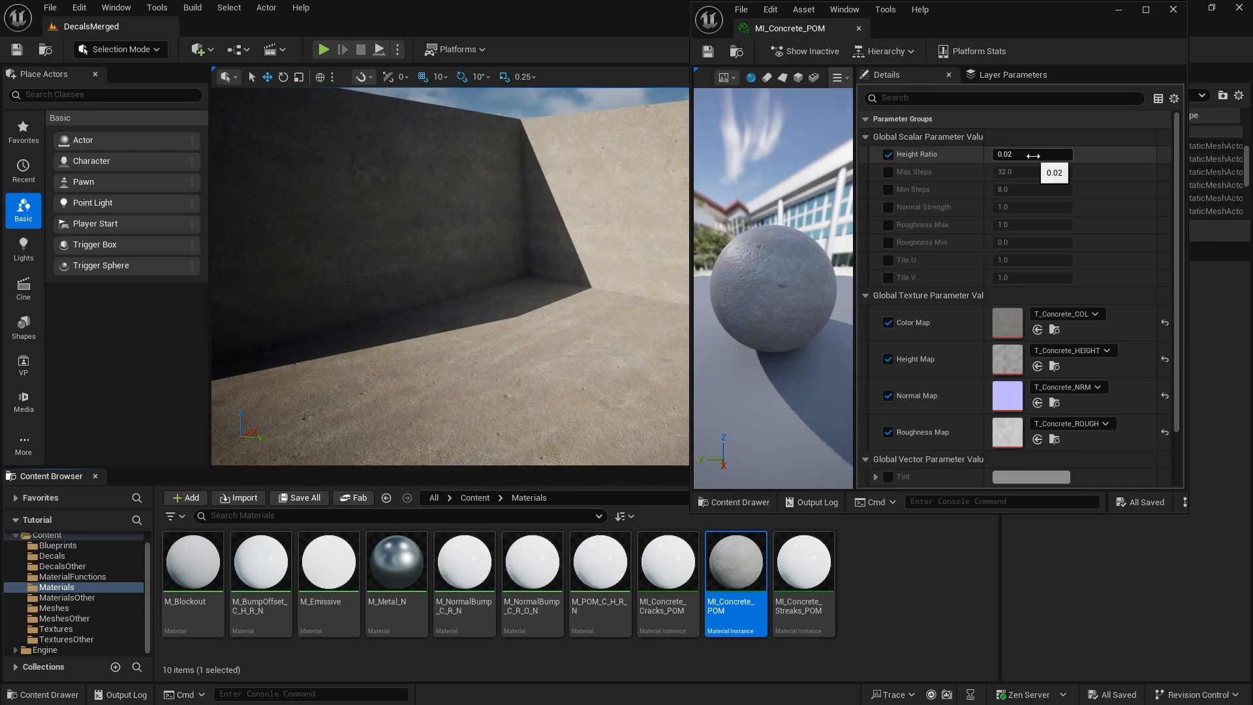
pyautogui.click(1173, 10)
# - Open MI_Concrete_Cracks_POM and enable its Color Map, Height Map, Normal Map and Roughness Map overrides
pyautogui.doubleClick(665, 583)
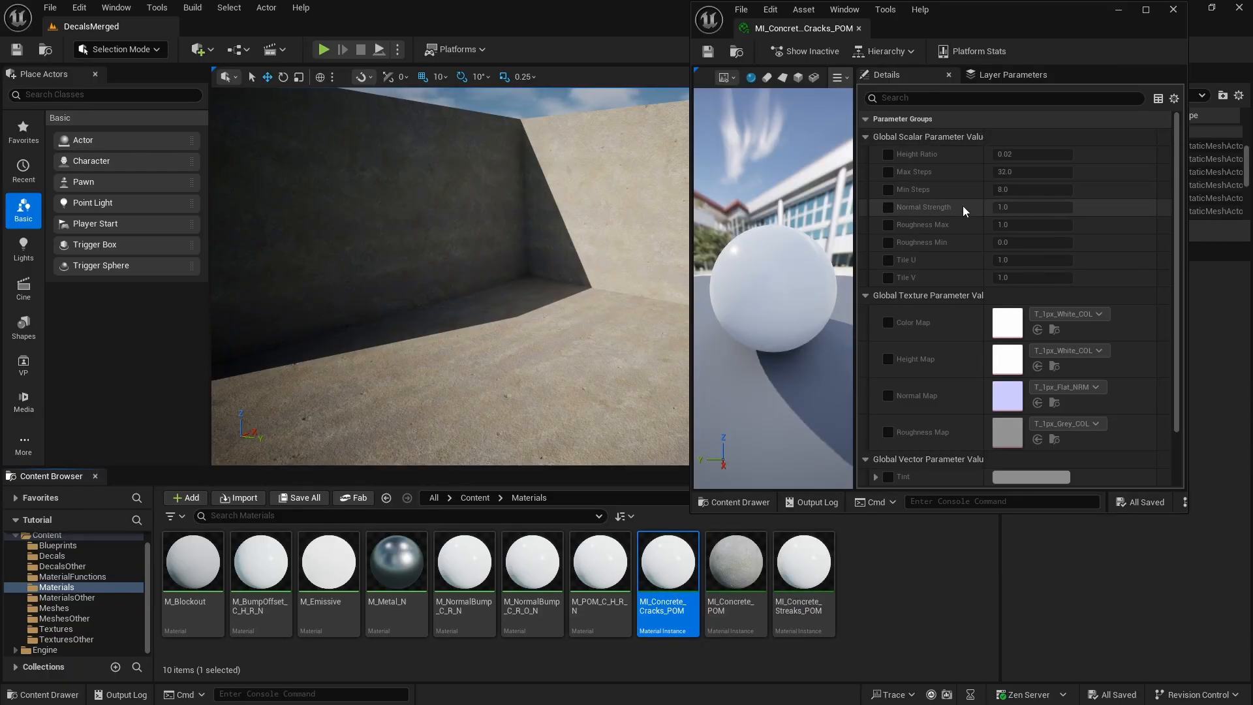
pyautogui.click(887, 322)
pyautogui.click(887, 360)
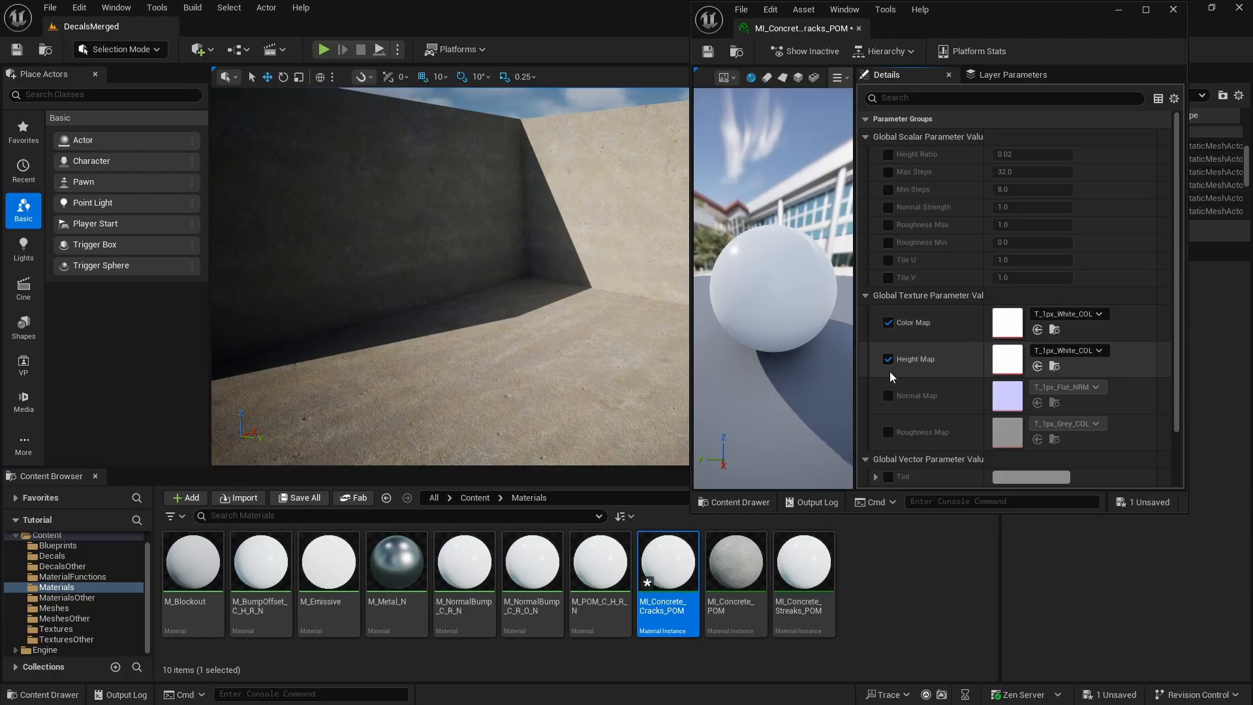
pyautogui.click(888, 395)
pyautogui.click(888, 432)
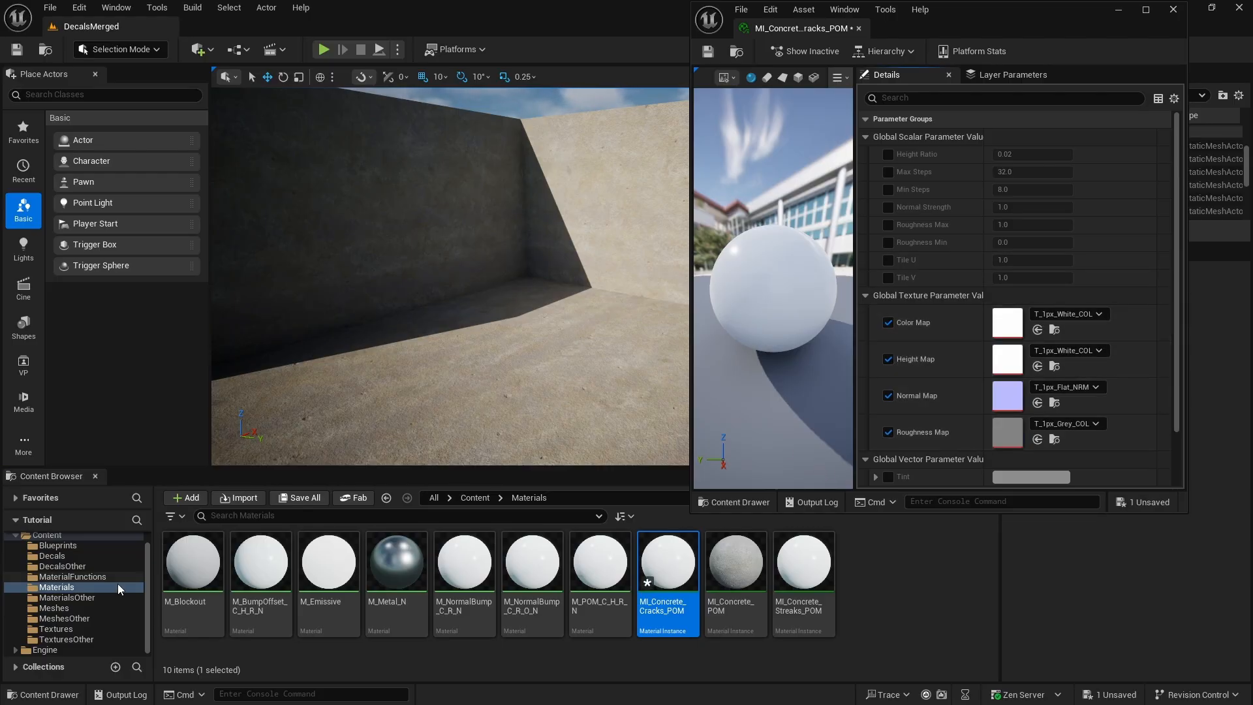
# - Assign the T_Concrete_Cracks COL, HEIGHT, NRM and ROUGH textures to the matching maps of MI_Concrete_Cracks_POM, then save and close the instance
pyautogui.click(56, 628)
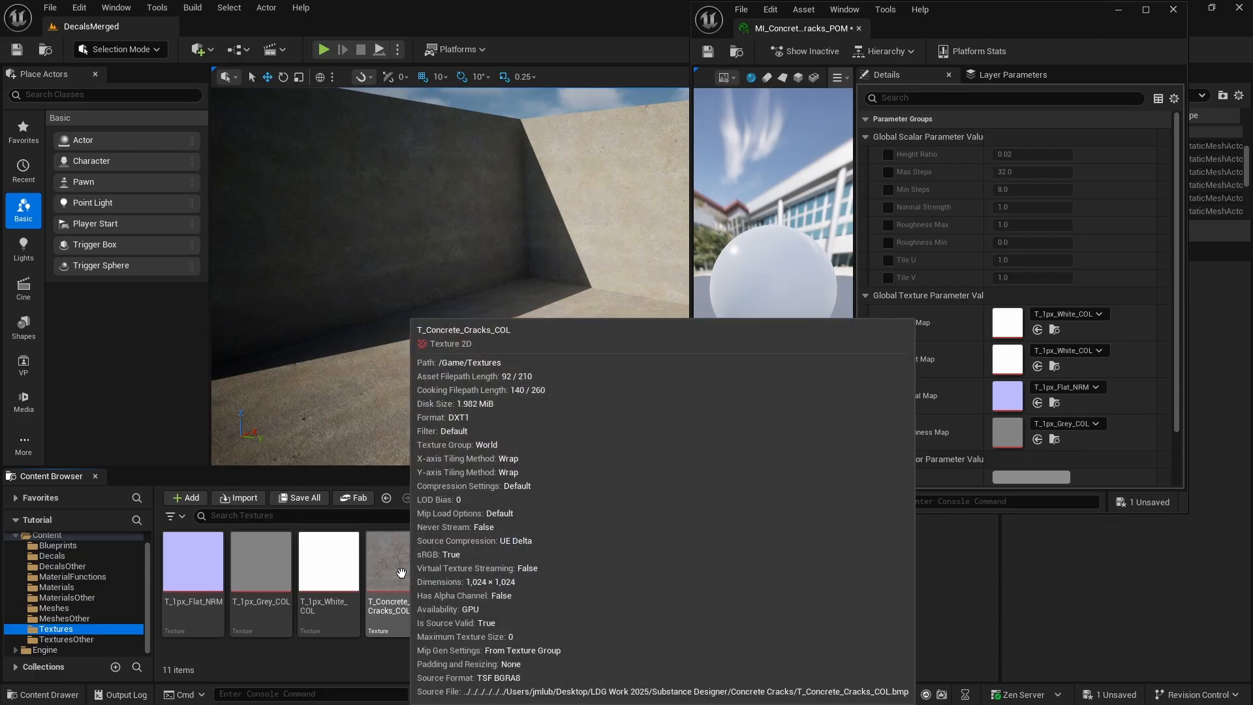
pyautogui.moveTo(400, 572); pyautogui.dragTo(1011, 323)
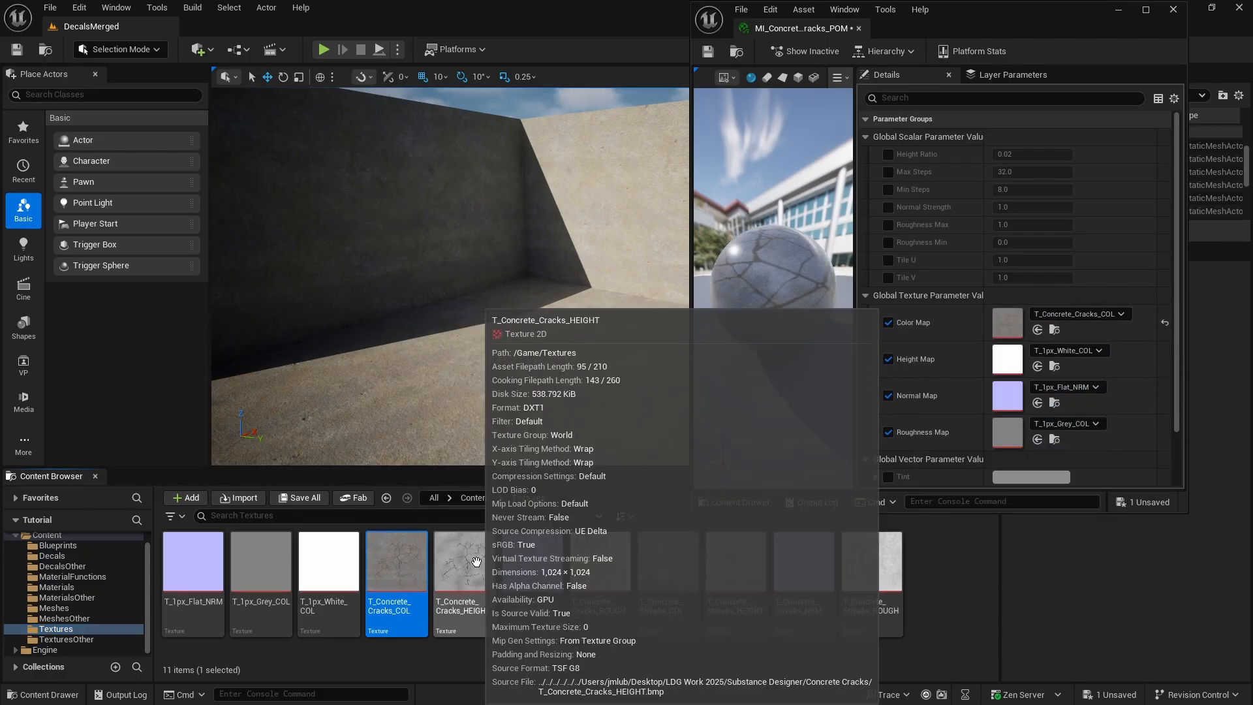
pyautogui.moveTo(476, 561); pyautogui.dragTo(1011, 359)
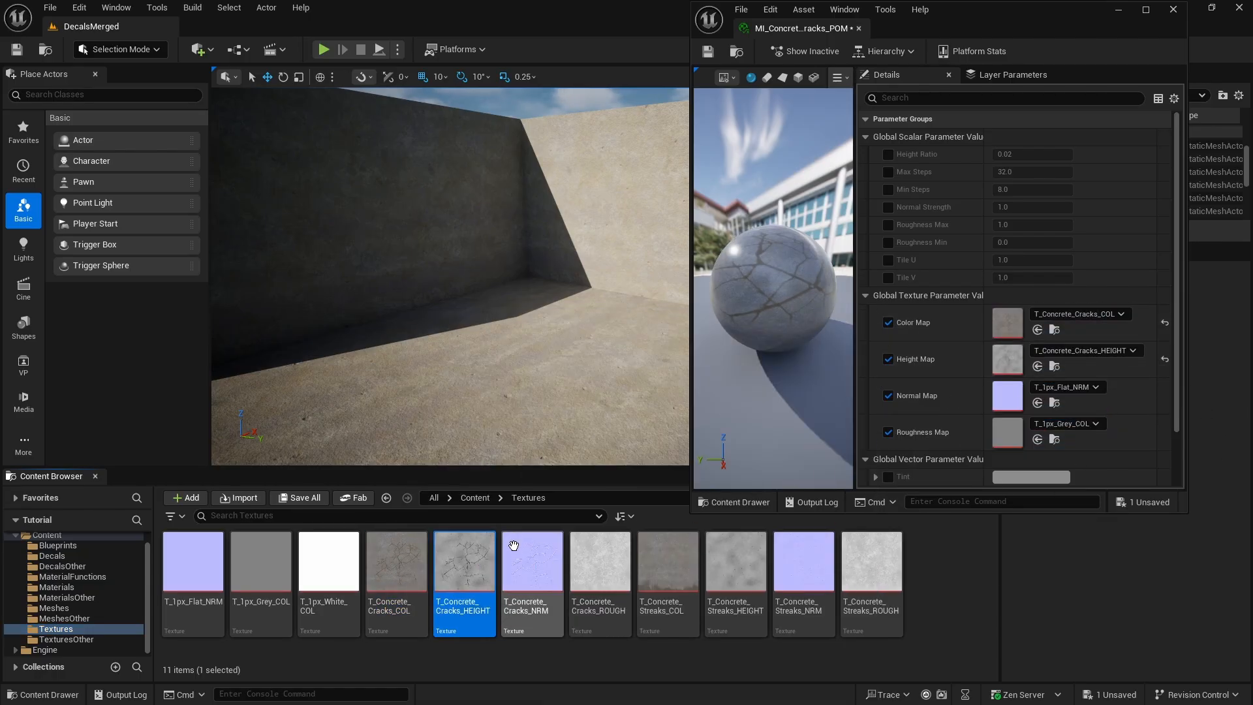
pyautogui.moveTo(513, 545); pyautogui.dragTo(1011, 395)
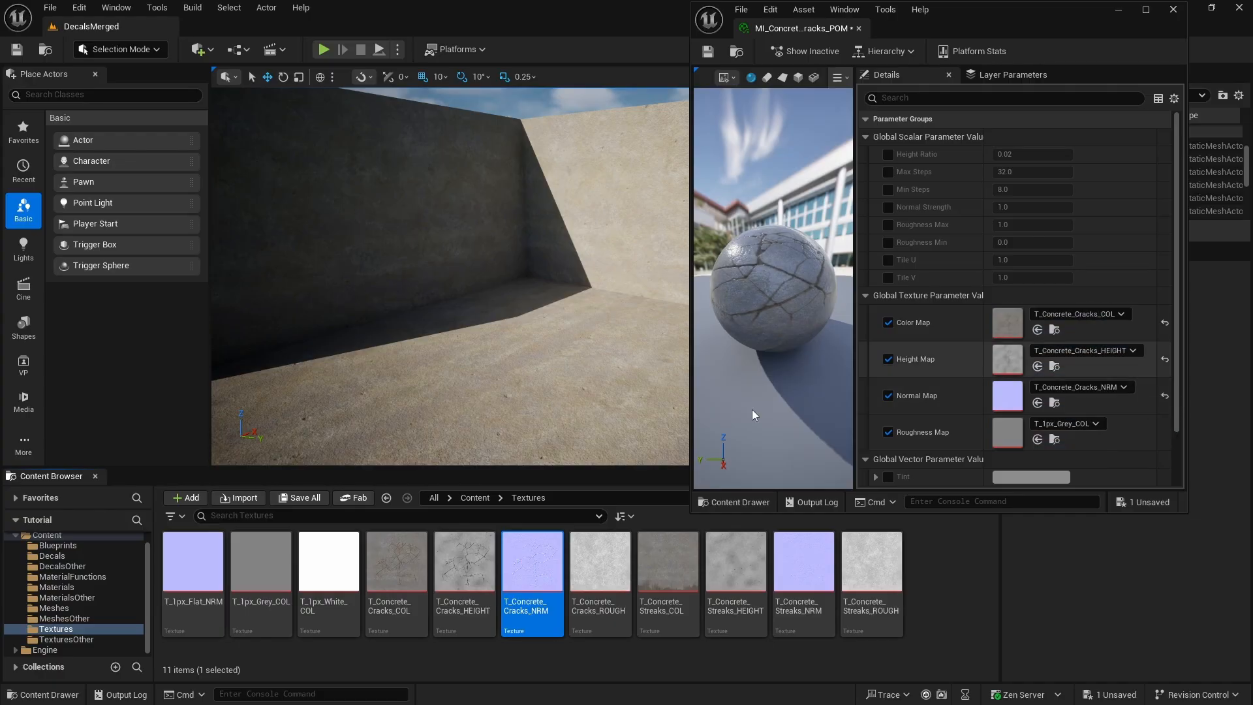
pyautogui.moveTo(597, 568); pyautogui.dragTo(1008, 424)
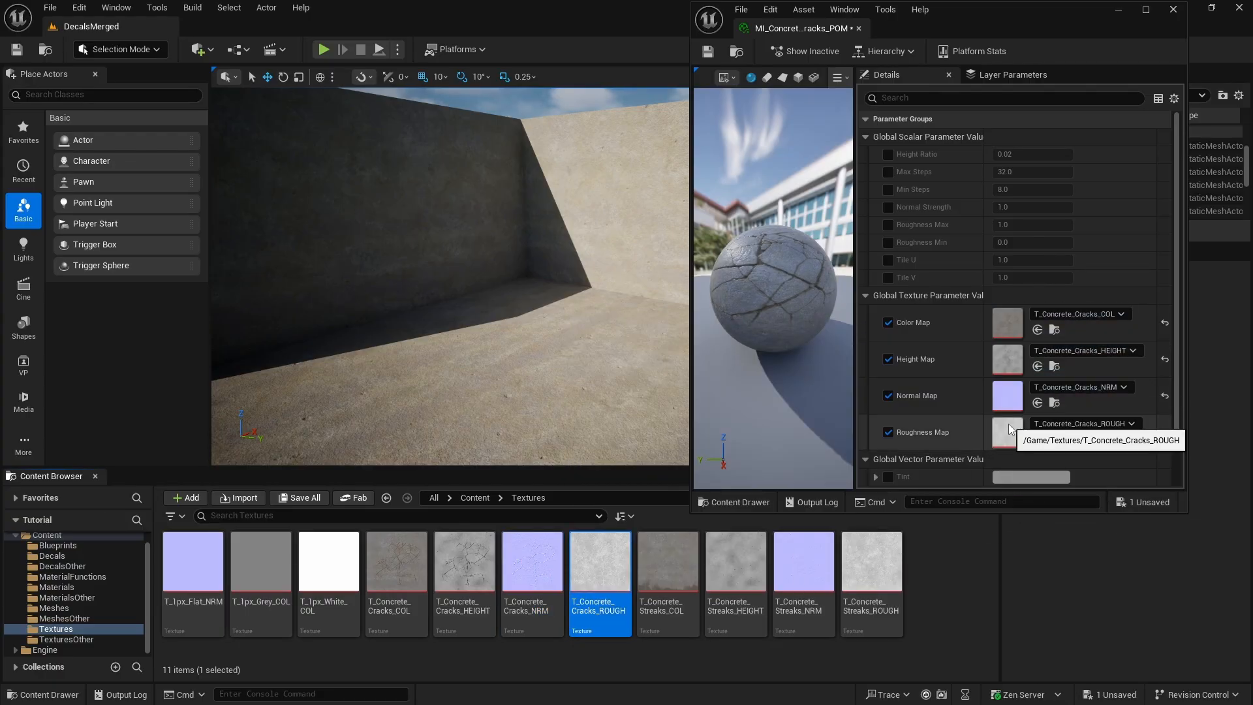
pyautogui.click(713, 53)
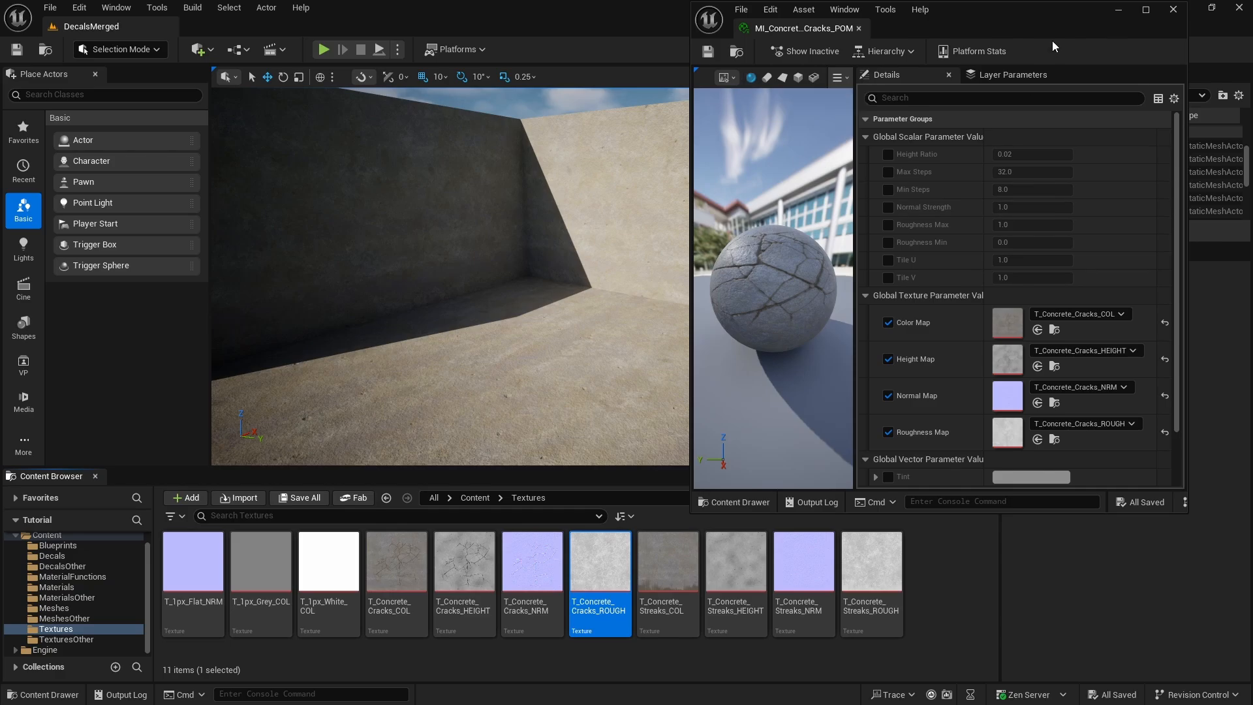
pyautogui.click(1173, 9)
# - Try the MI_Concrete_Cracks_POM material from the Materials folder on a concrete floor panel in the level
pyautogui.click(57, 586)
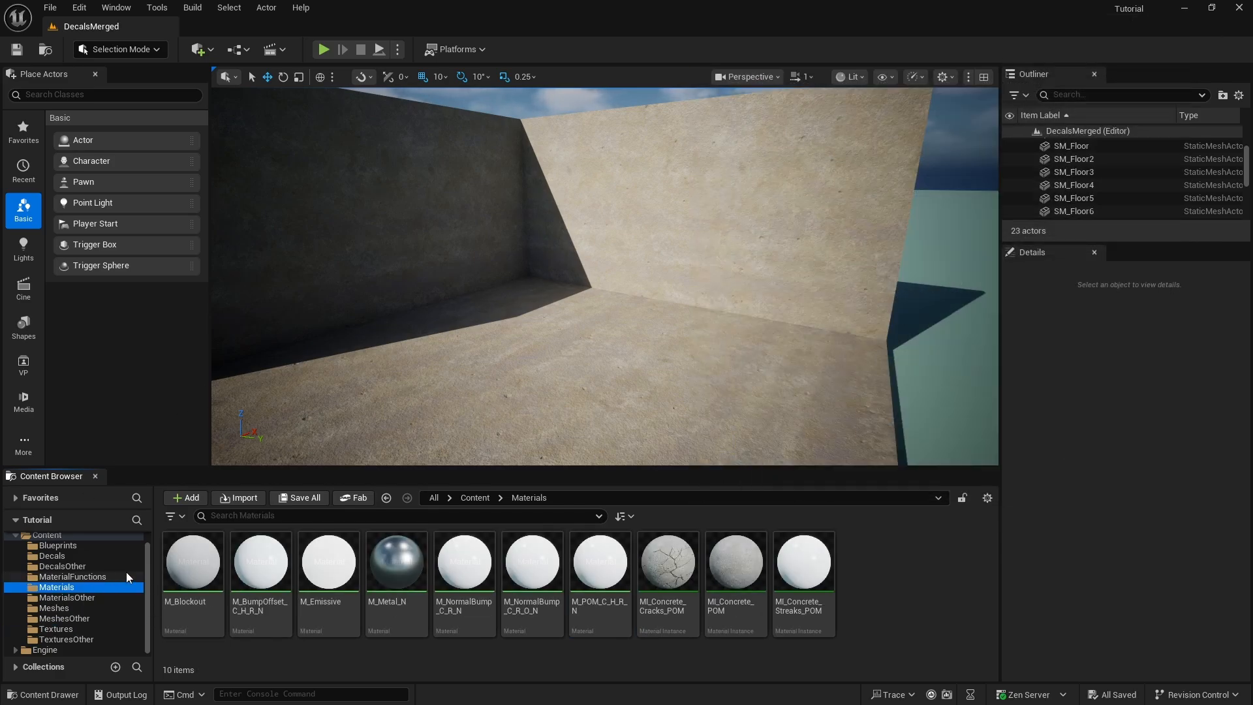
pyautogui.scroll(-5, 604, 243)
pyautogui.press('d')
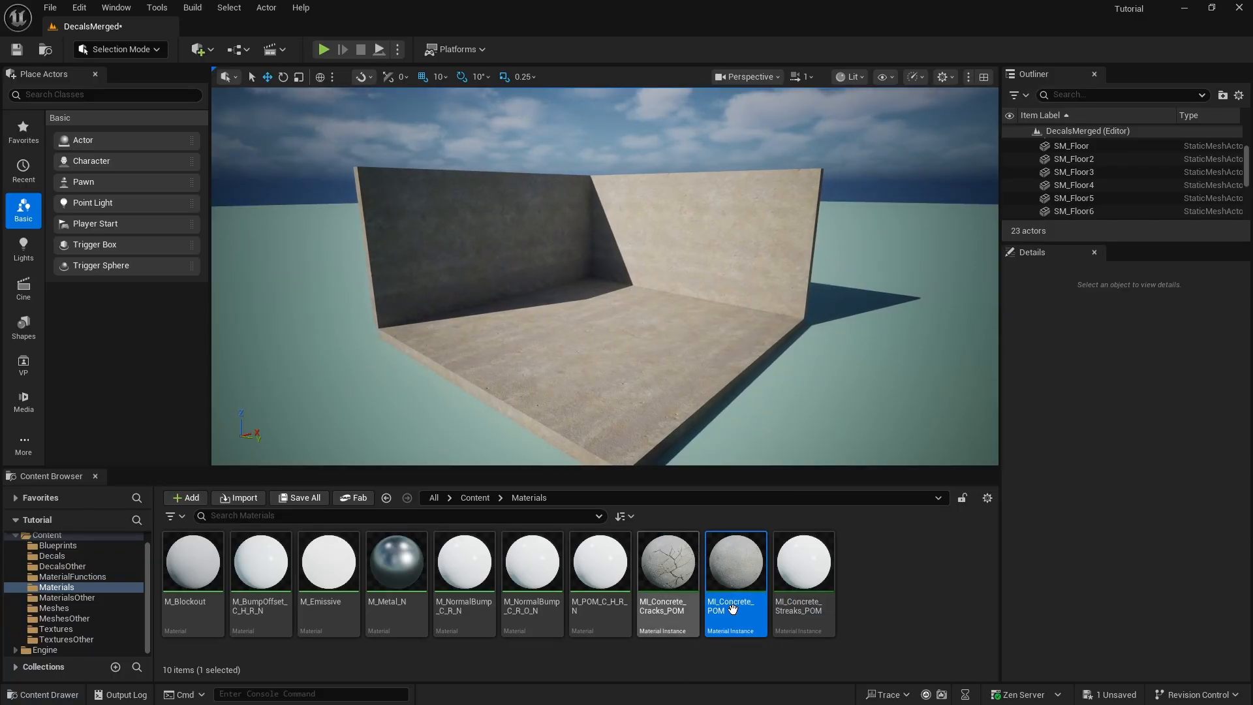
pyautogui.moveTo(655, 567); pyautogui.dragTo(612, 400)
# - Examine the parallax depth of the cracks on the floor panel from several distances and angles
pyautogui.press('d')
pyautogui.moveTo(612, 400); pyautogui.dragTo(483, 457, button='right')
pyautogui.press('w')
pyautogui.moveTo(747, 325); pyautogui.dragTo(799, 343, button='right')
pyautogui.press('w')
pyautogui.moveTo(703, 193); pyautogui.dragTo(718, 254, button='right')
pyautogui.press('s')
pyautogui.press('w')
pyautogui.press('s')
pyautogui.press('w')
pyautogui.press('s')
pyautogui.press('w')
pyautogui.press('s')
pyautogui.press('w')
pyautogui.press('s')
pyautogui.press('w')
pyautogui.press('s')
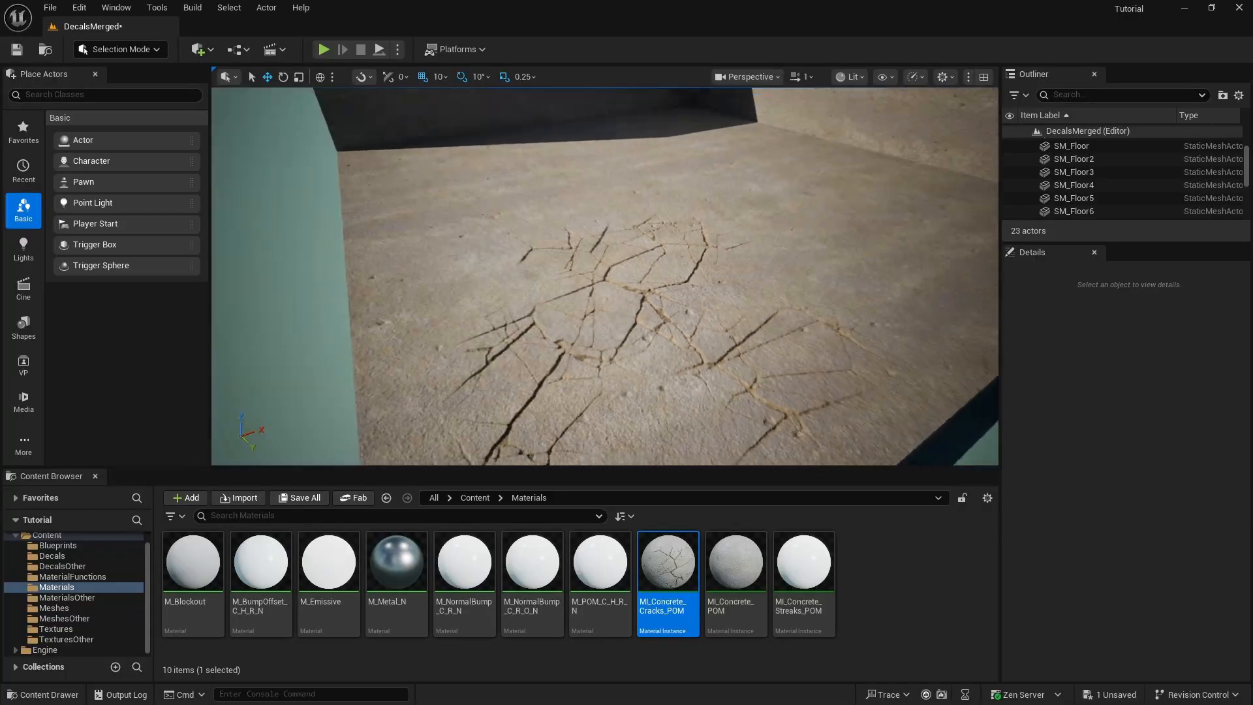
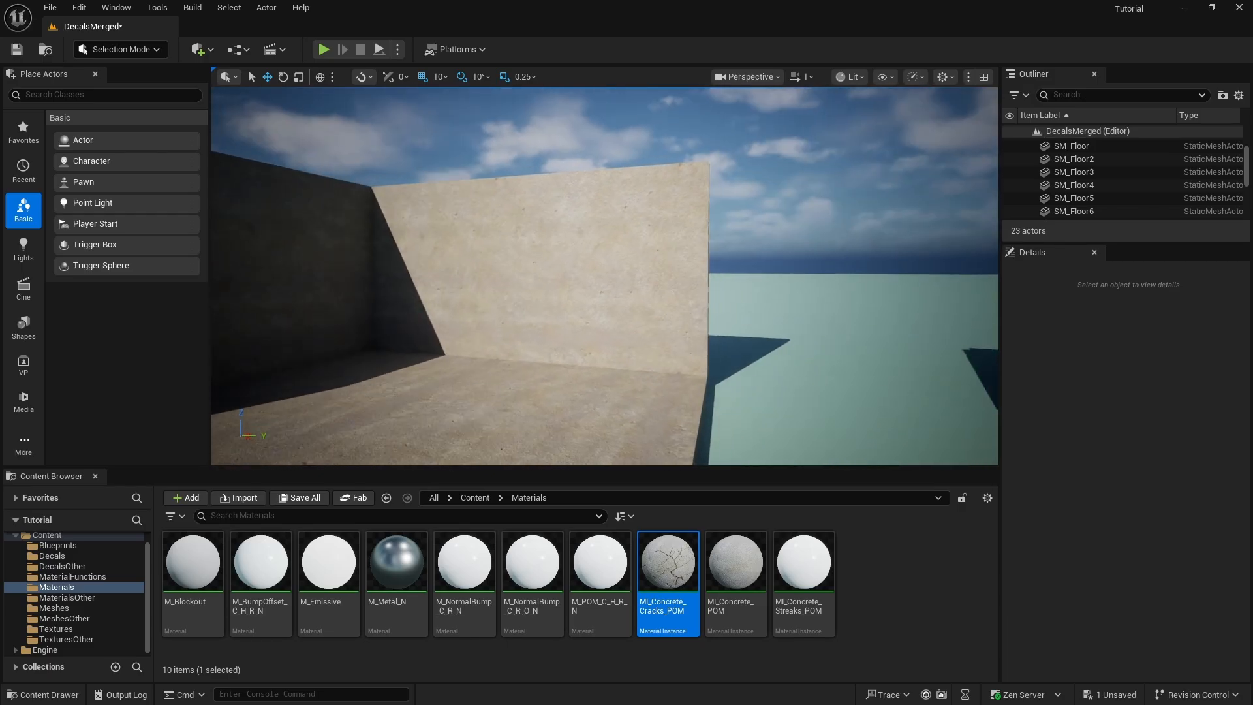
# - Try MI_Concrete_Cracks_POM on a concrete wall panel and inspect the level in a fullscreen viewport
pyautogui.moveTo(635, 392); pyautogui.dragTo(606, 396, button='right')
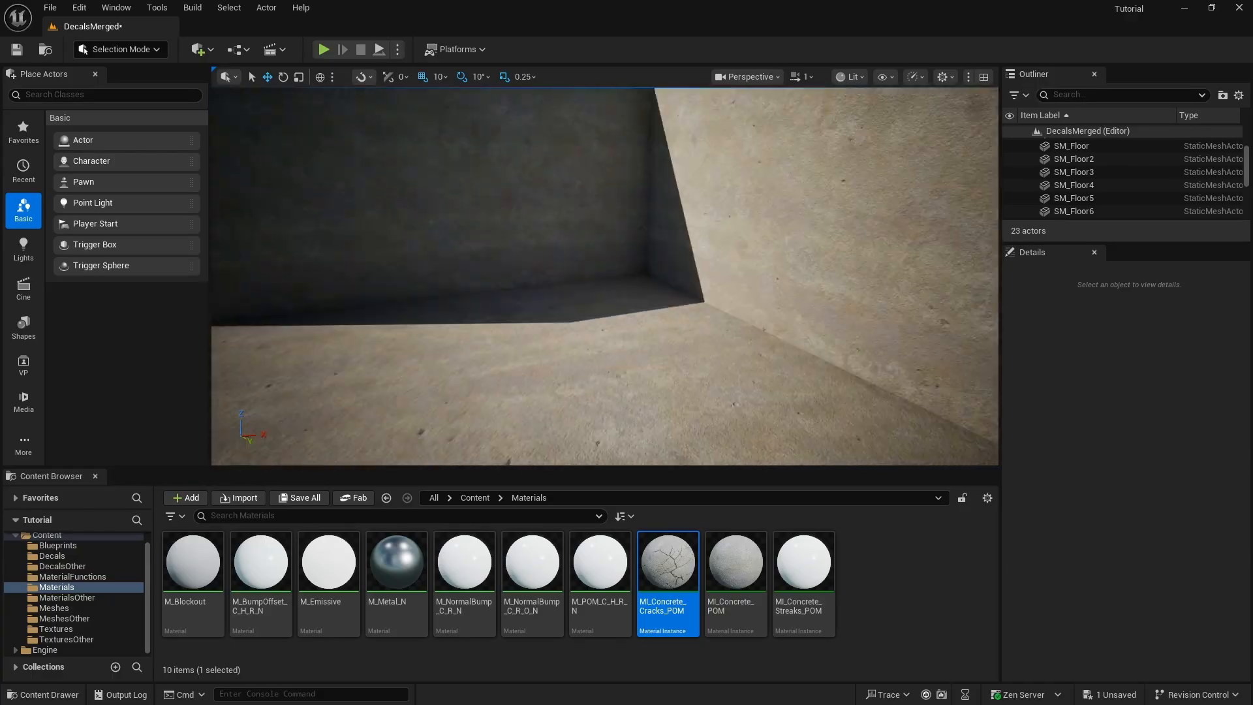
pyautogui.moveTo(679, 592); pyautogui.dragTo(589, 200)
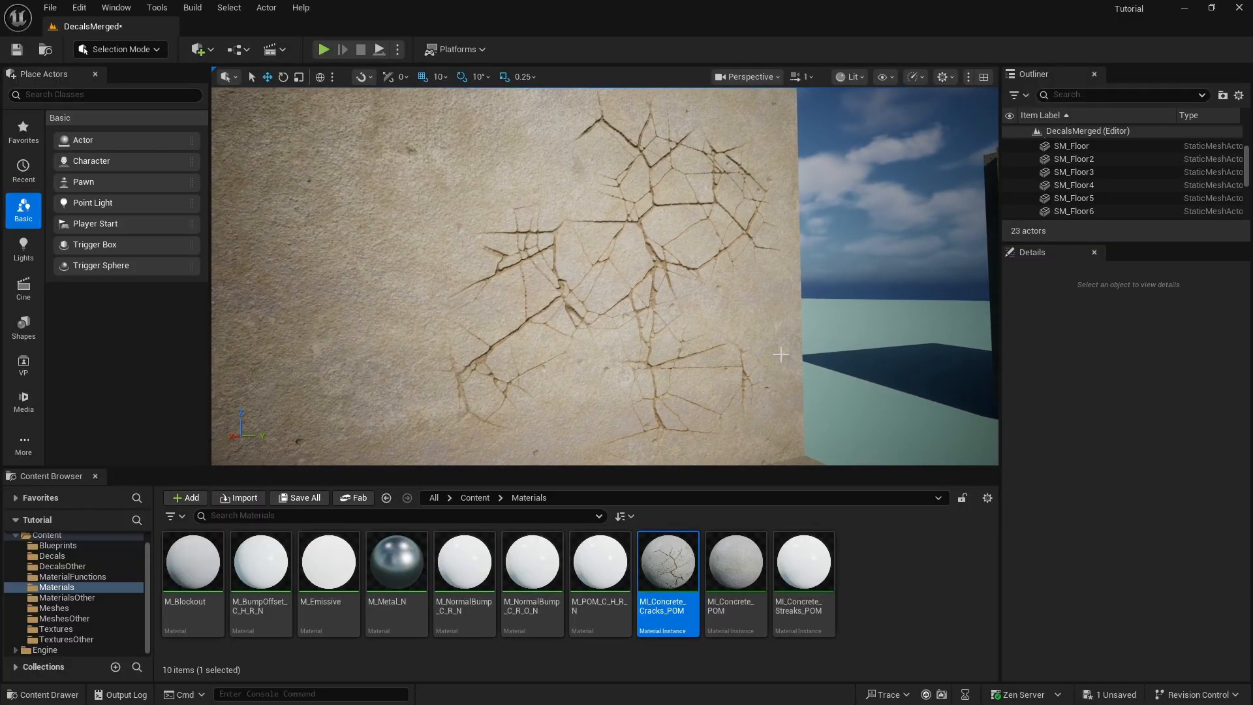
pyautogui.press('F11')
pyautogui.moveTo(781, 354); pyautogui.dragTo(799, 457, button='right')
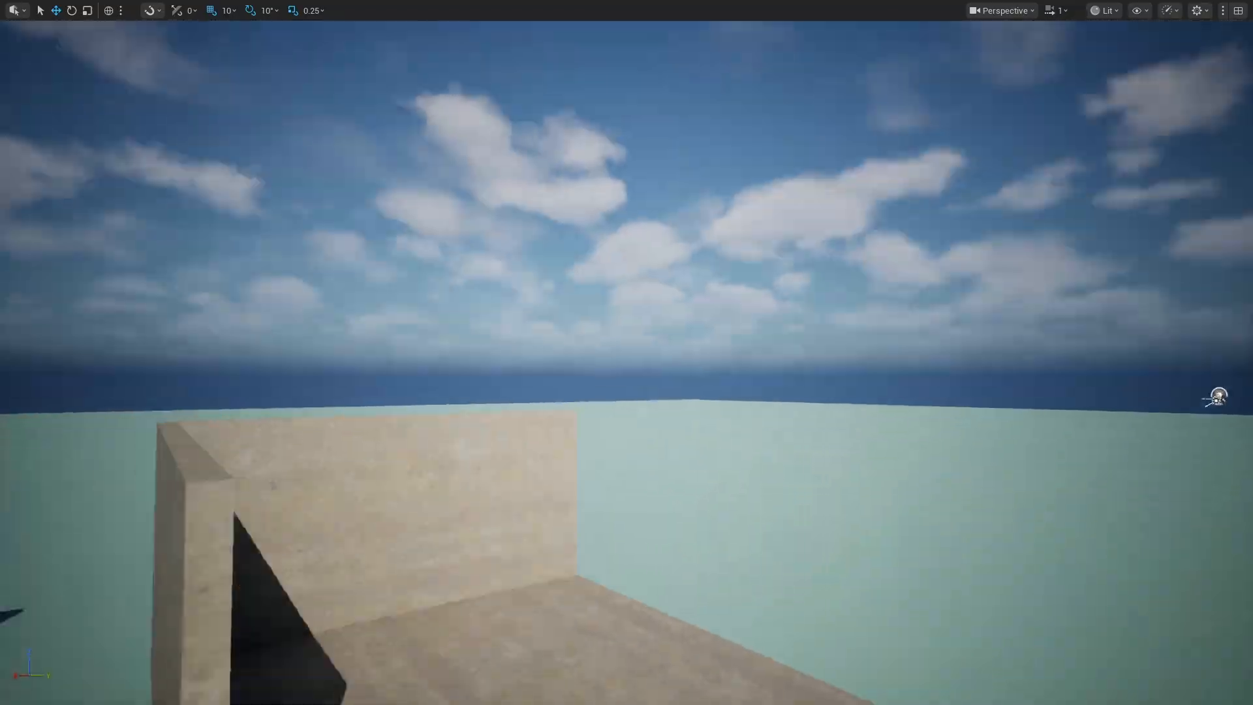
pyautogui.moveTo(626, 352); pyautogui.dragTo(568, 449, button='right')
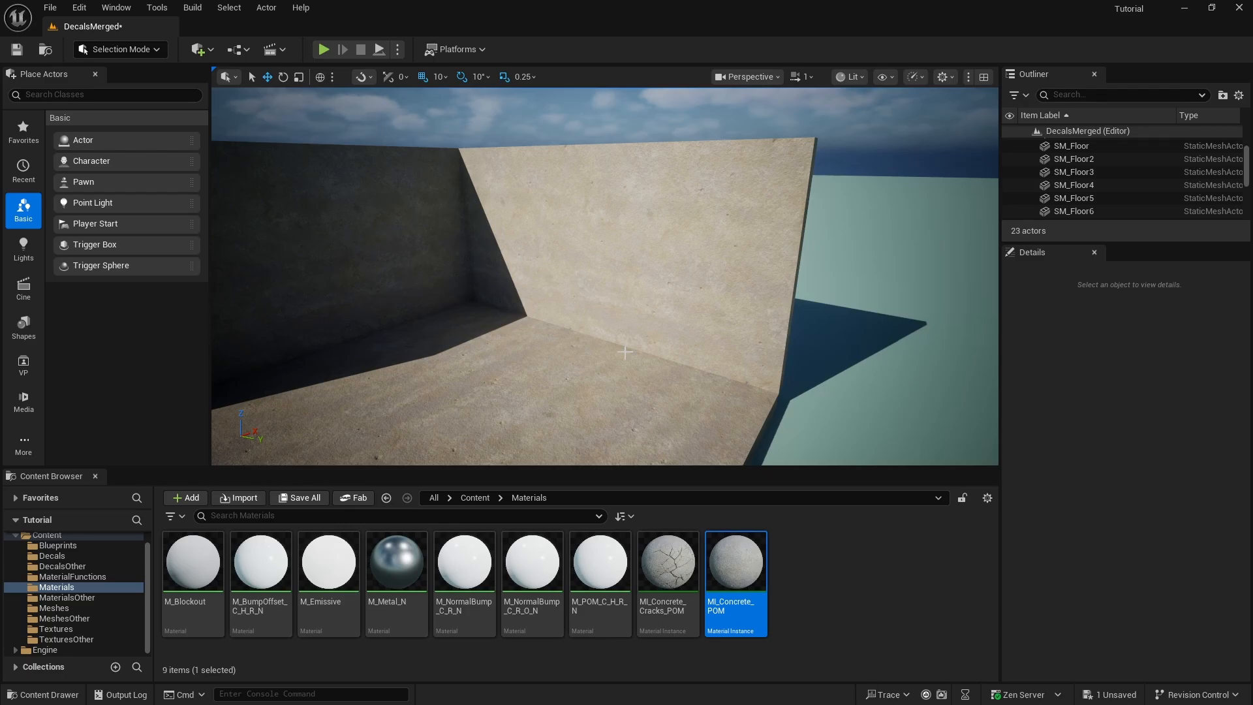
# - Create a material instance of M_NormalBump_C_R_N named MI_Concrete_Streaks_NB
pyautogui.moveTo(707, 323); pyautogui.dragTo(725, 275, button='right')
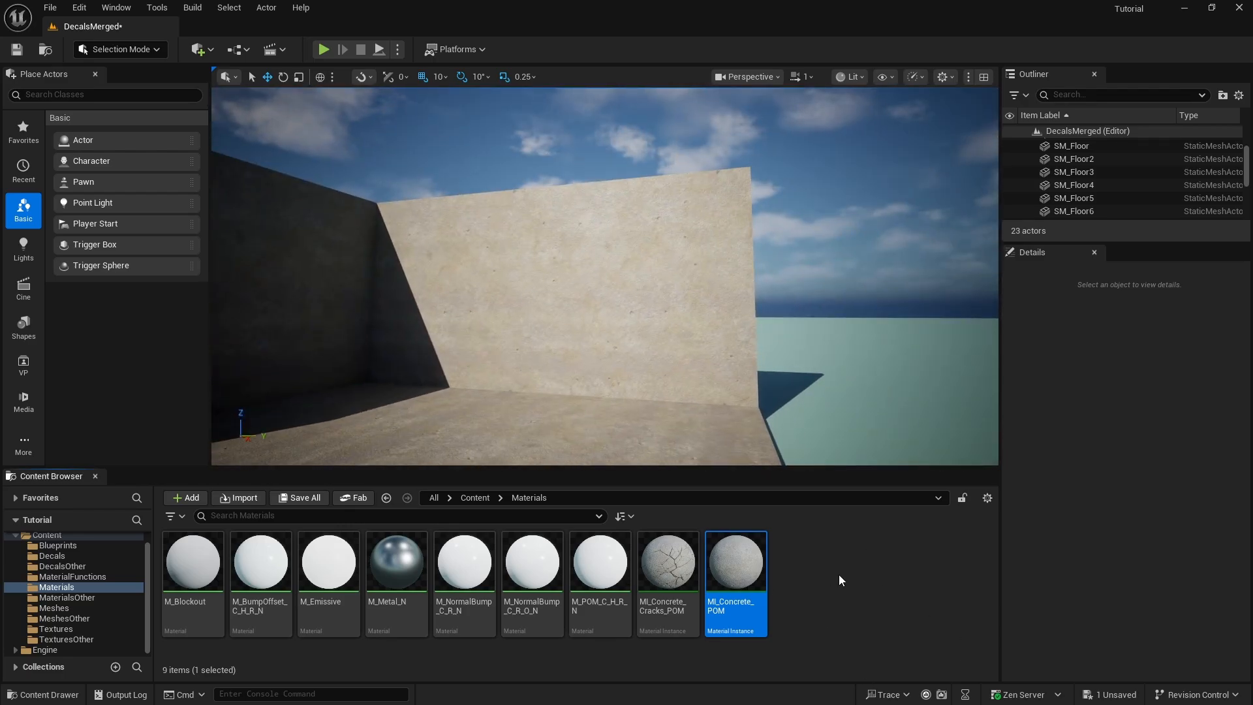
pyautogui.moveTo(824, 369); pyautogui.dragTo(765, 456, button='right')
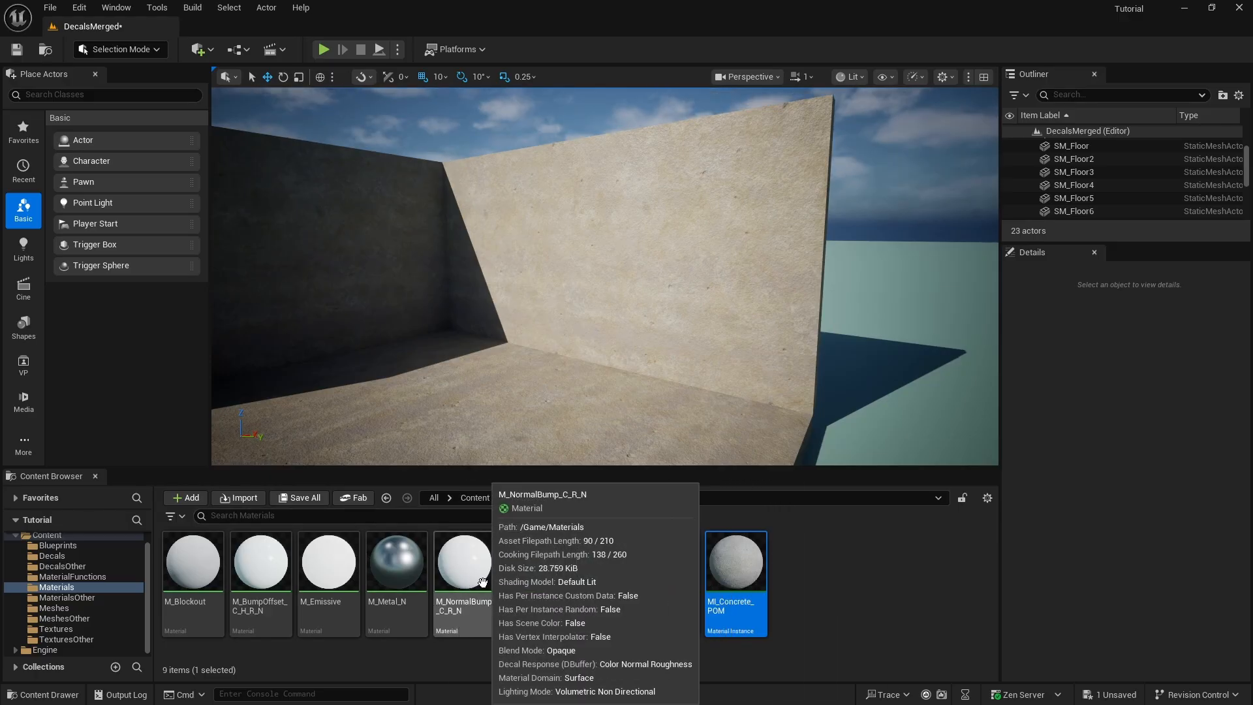
pyautogui.rightClick(462, 616)
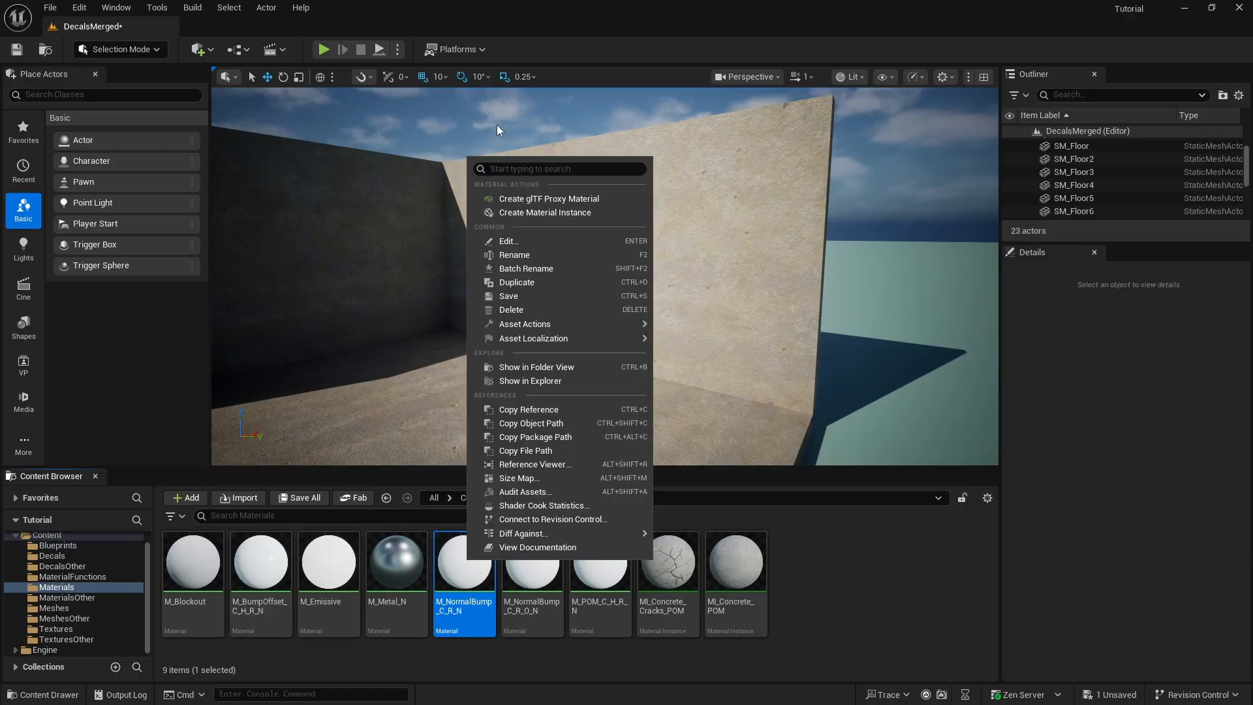
pyautogui.click(545, 213)
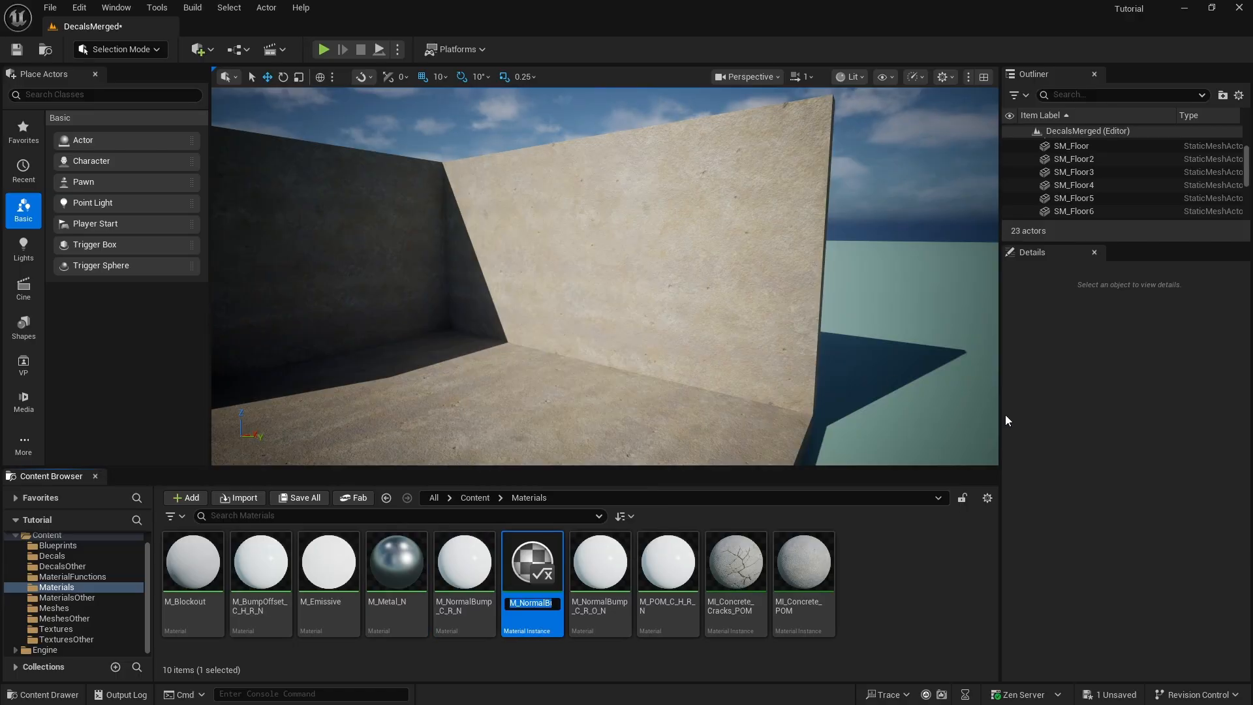
pyautogui.write('MI_')
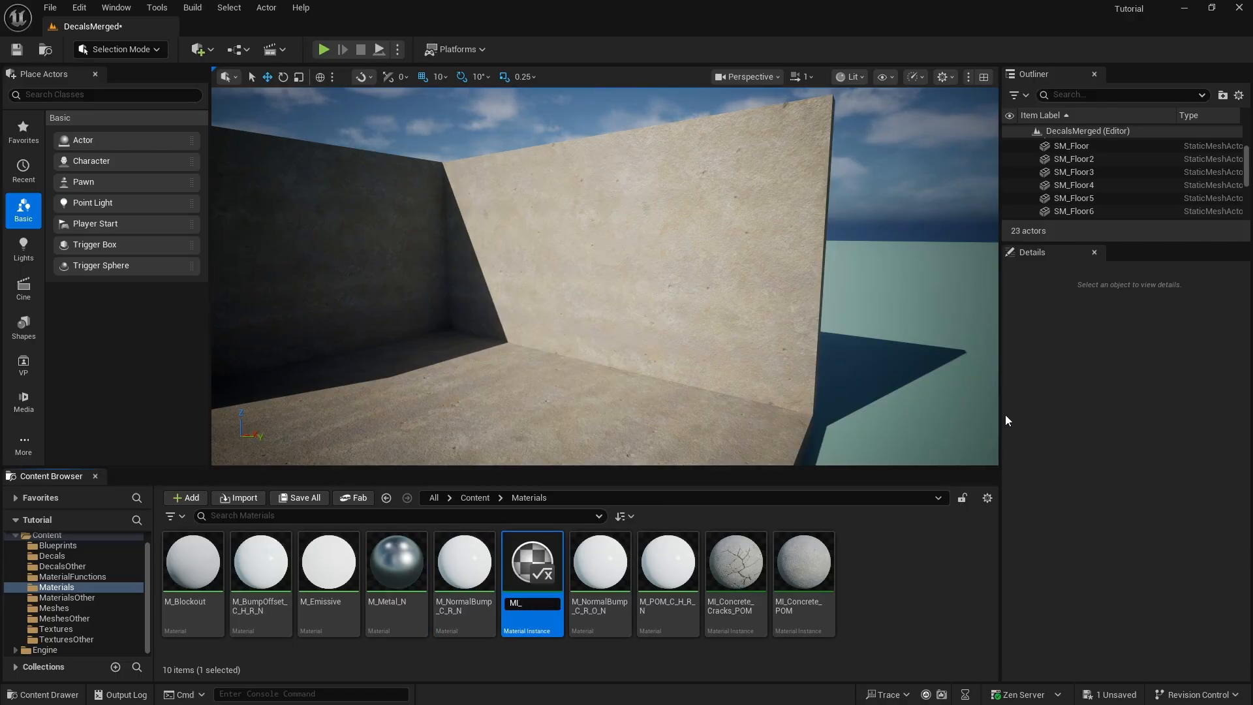
pyautogui.write('Concret')
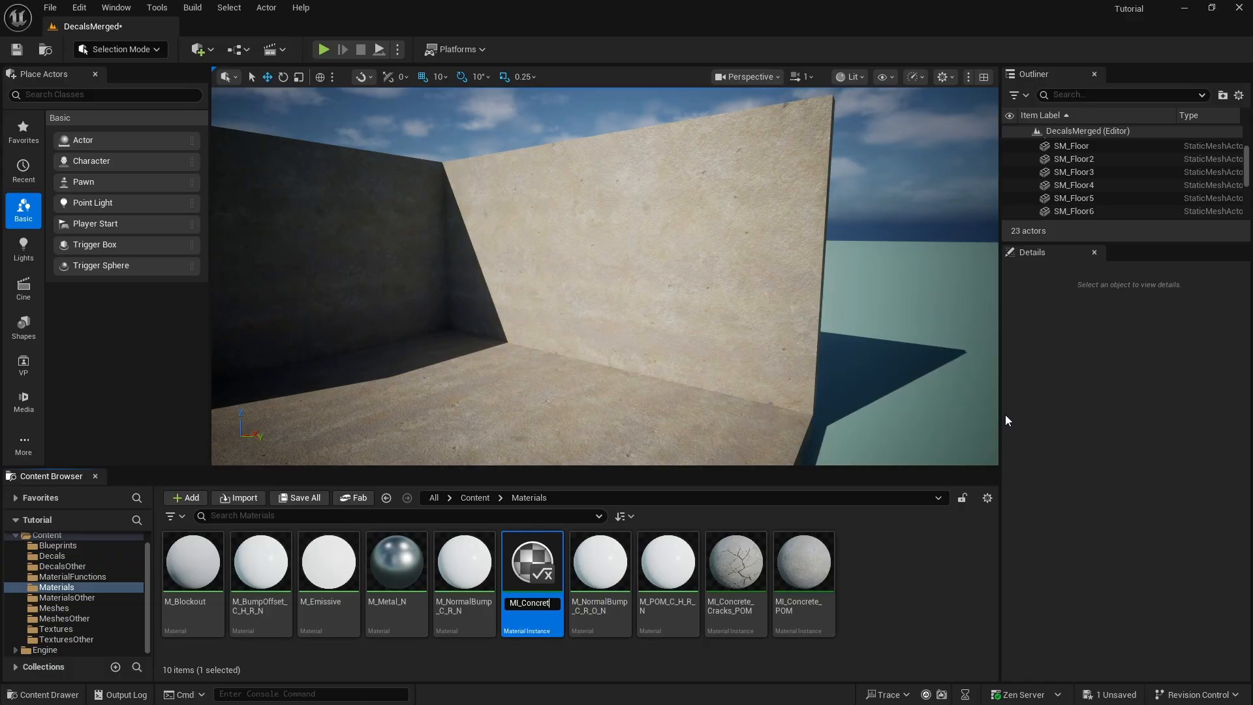
pyautogui.write('e_')
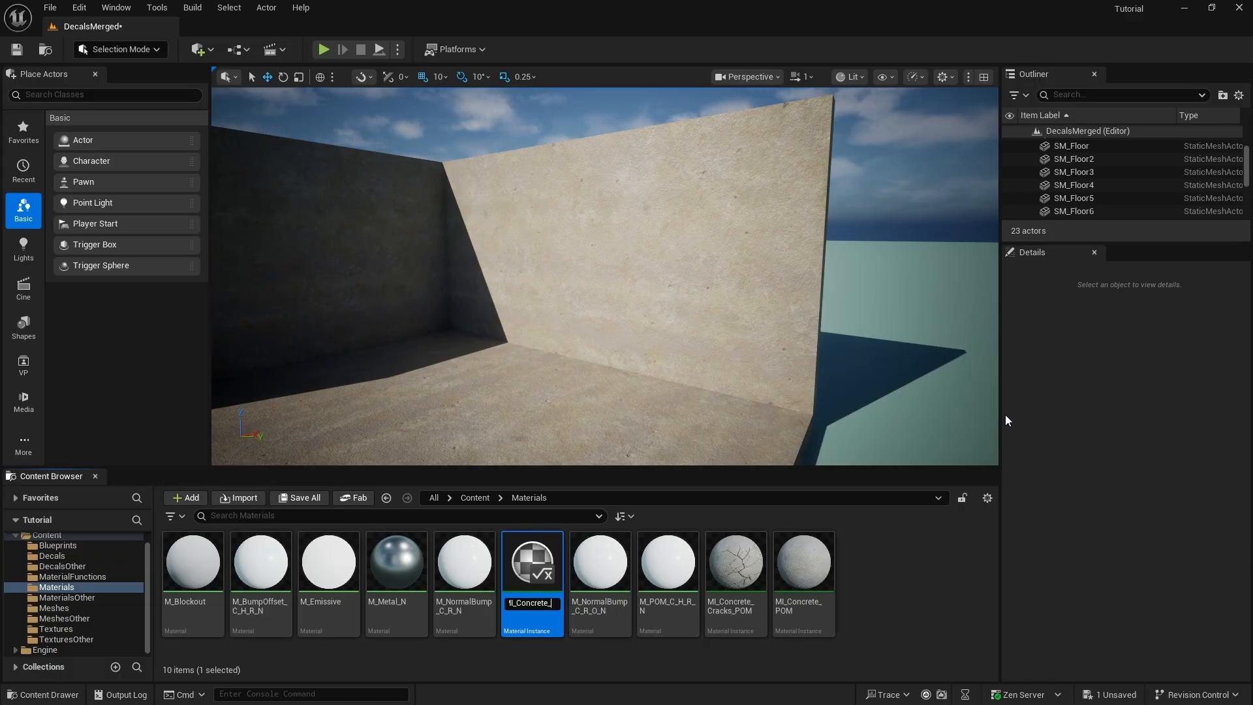
pyautogui.write('Streaks')
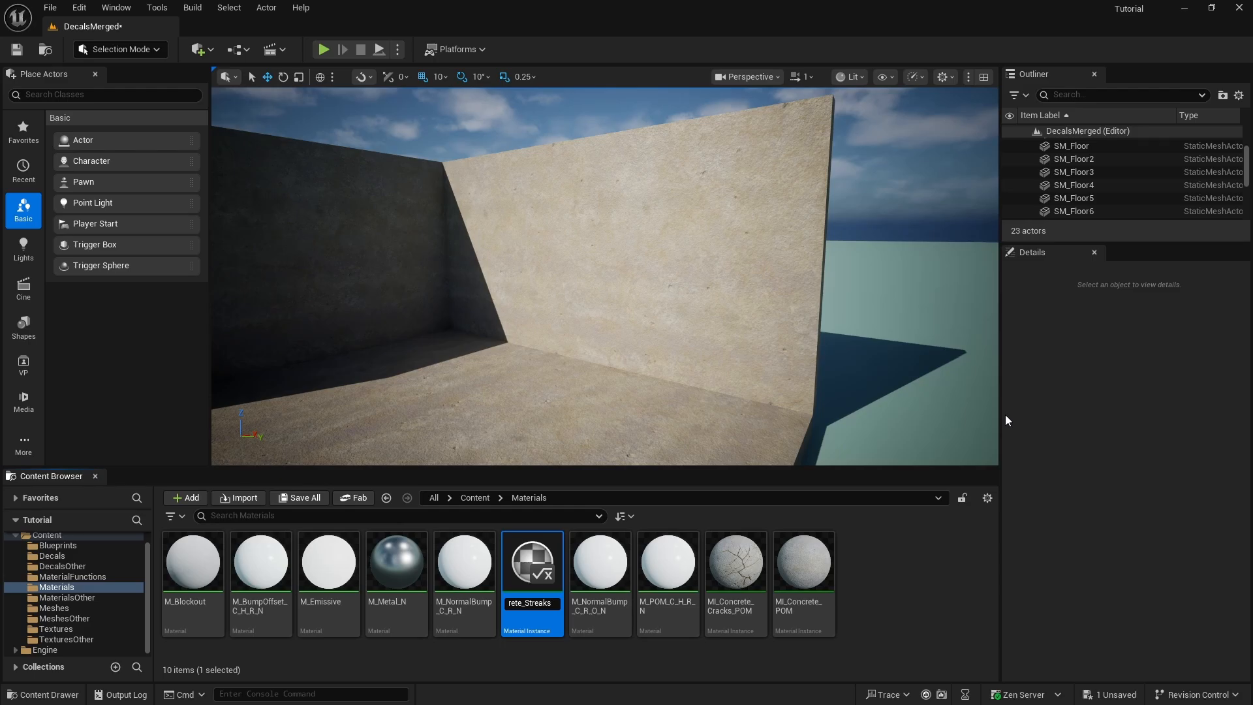
pyautogui.write('_NB')
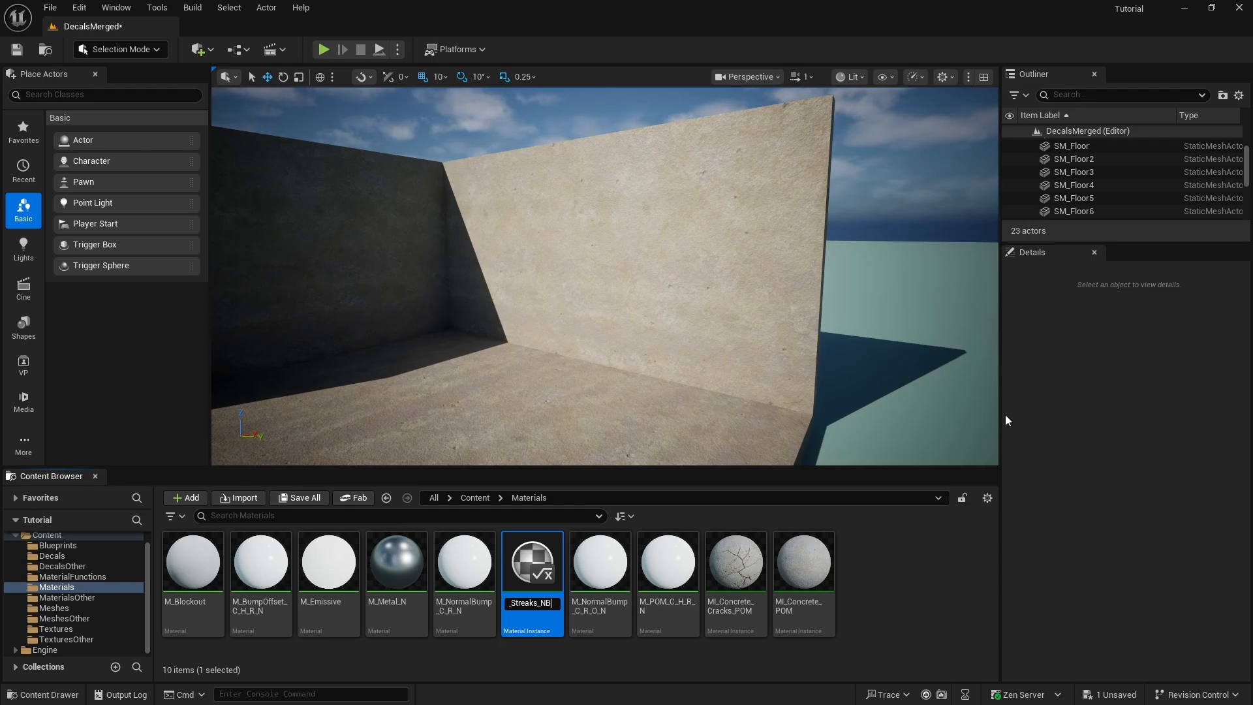
pyautogui.press('Return')
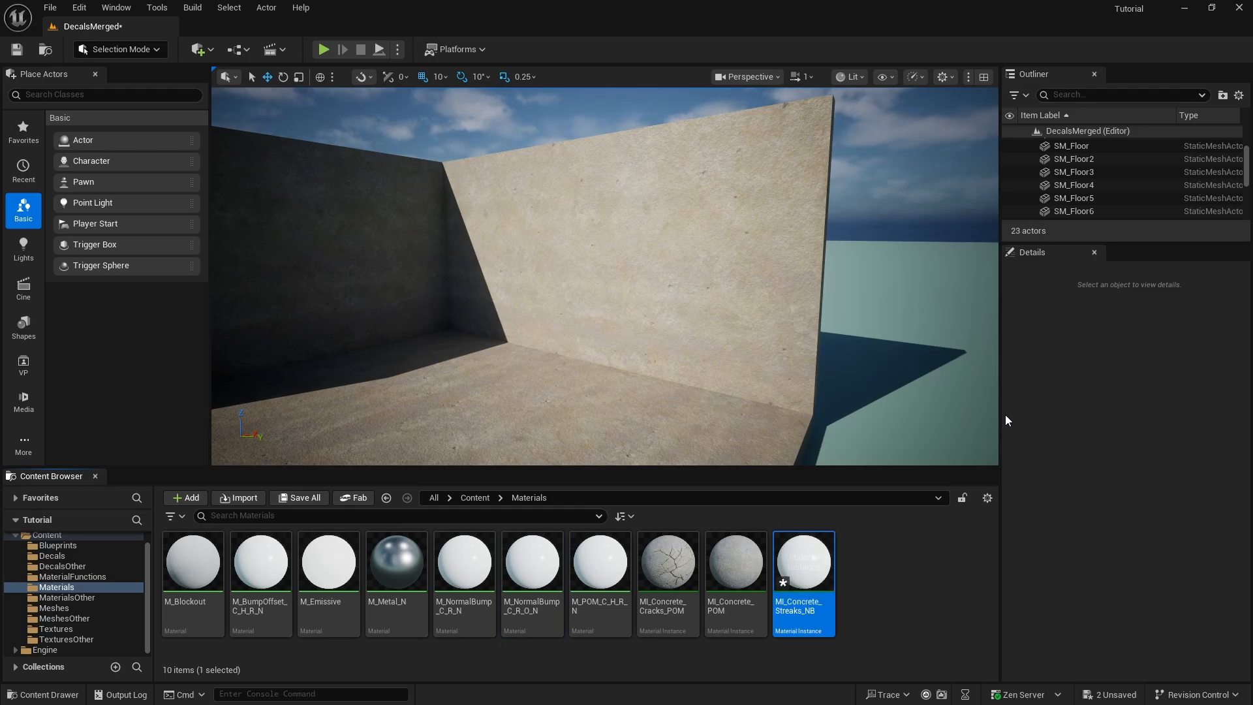
# - Open MI_Concrete_Streaks_NB and enable its Color Map, Normal Map and Roughness Map overrides
pyautogui.doubleClick(813, 567)
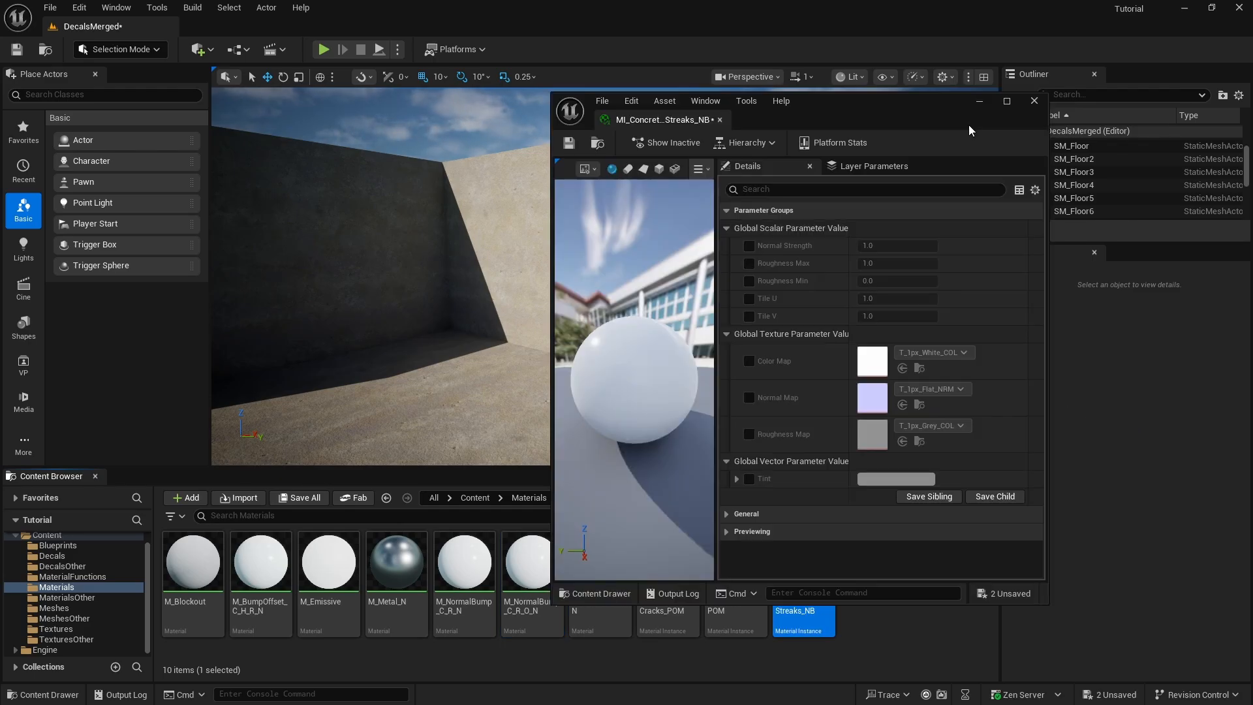
pyautogui.click(749, 361)
pyautogui.click(749, 397)
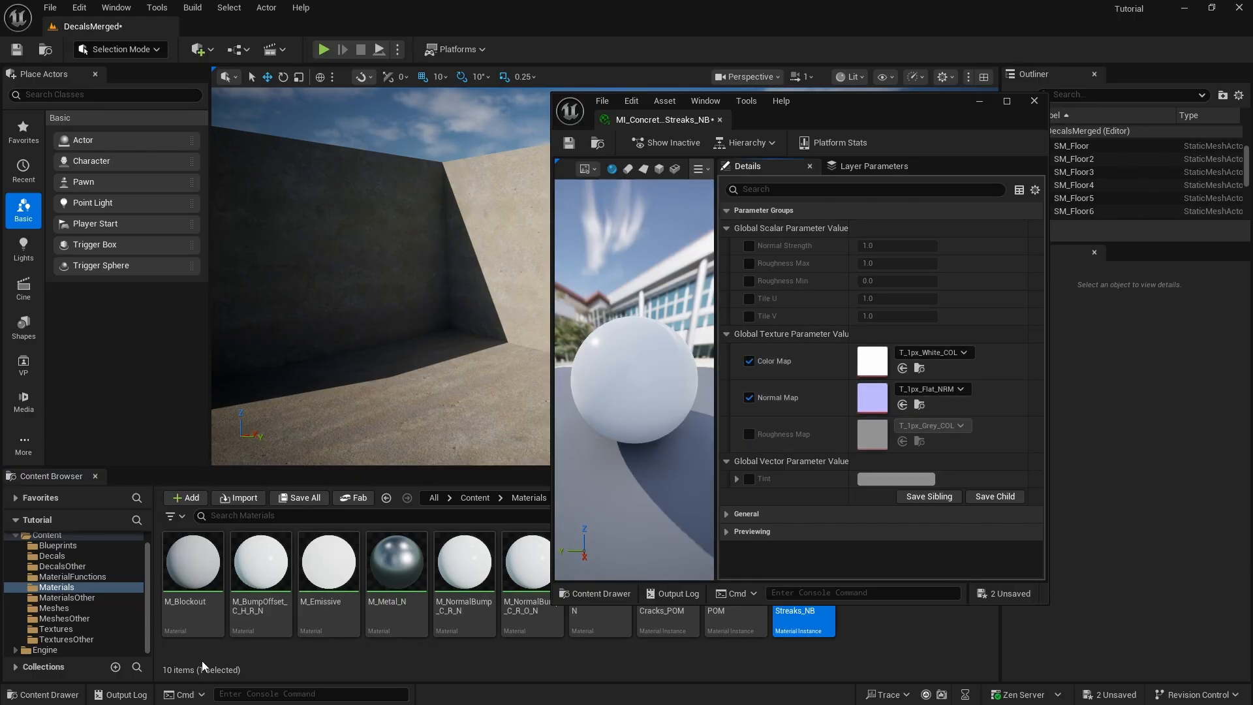
pyautogui.click(749, 434)
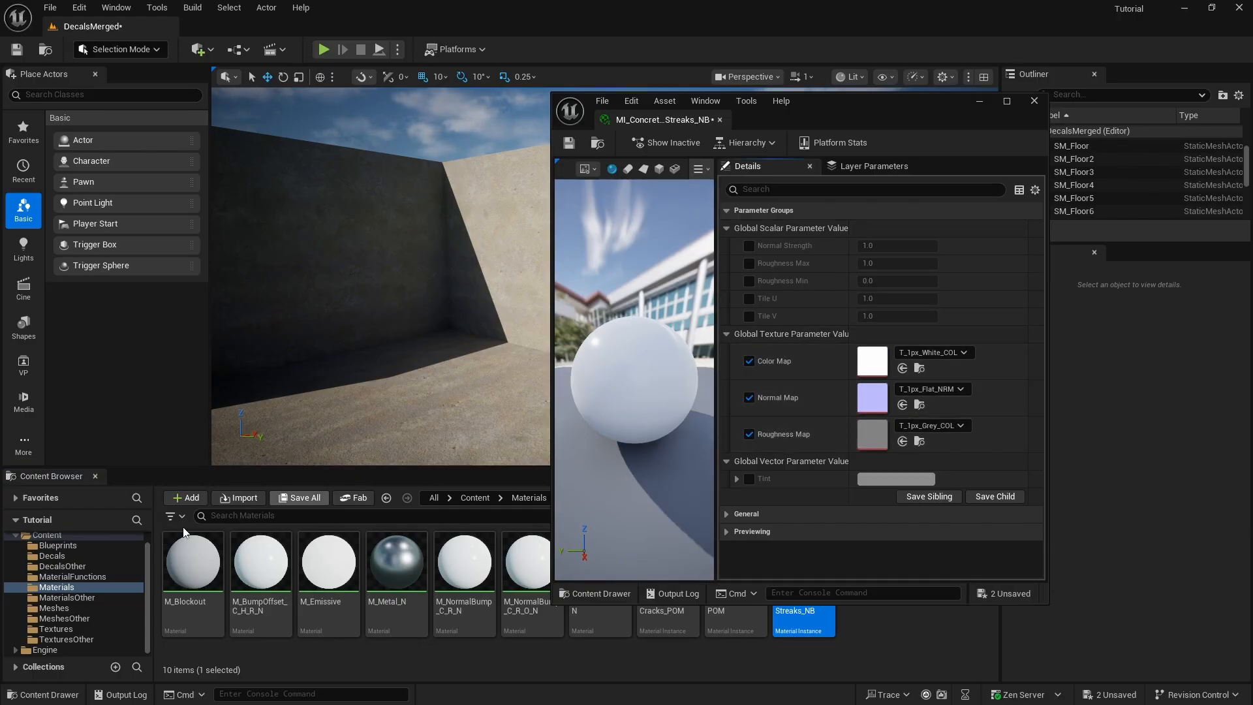
# - Assign the T_Concrete_Streaks COL, NRM and ROUGH textures to the matching maps of MI_Concrete_Streaks_NB and save the instance
pyautogui.click(65, 628)
pyautogui.moveTo(930, 113); pyautogui.dragTo(1019, 47)
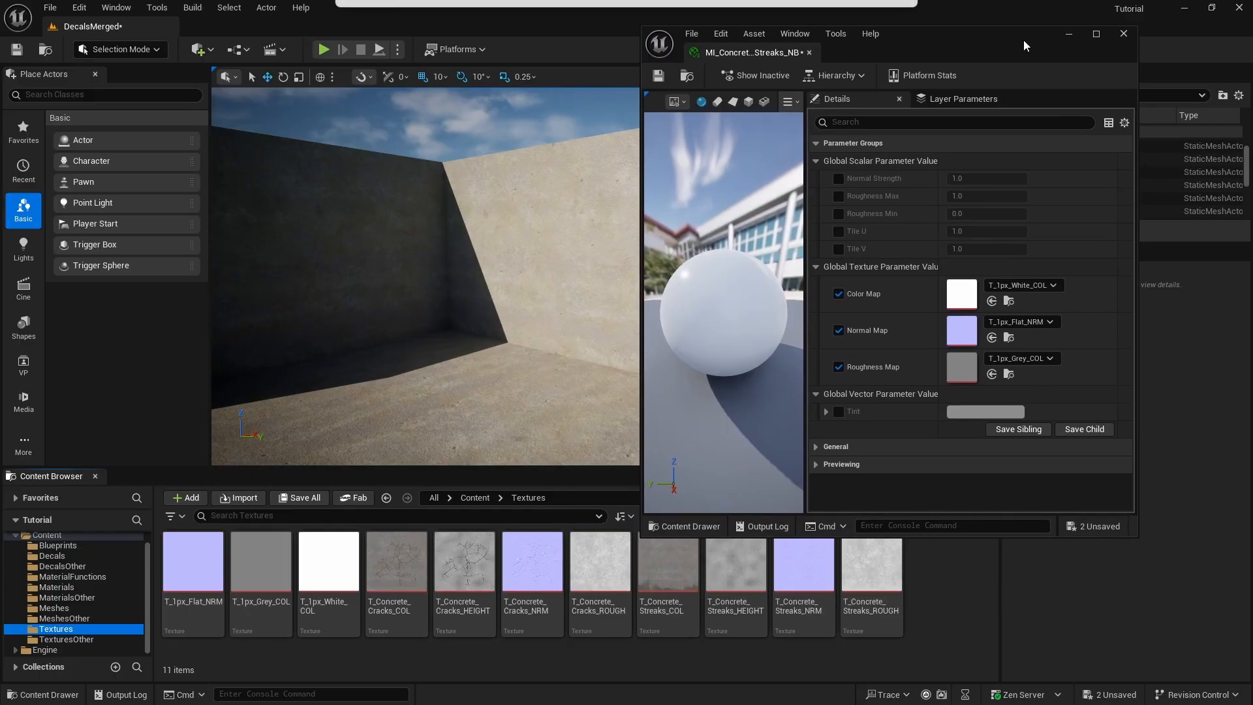
pyautogui.moveTo(668, 568); pyautogui.dragTo(955, 280)
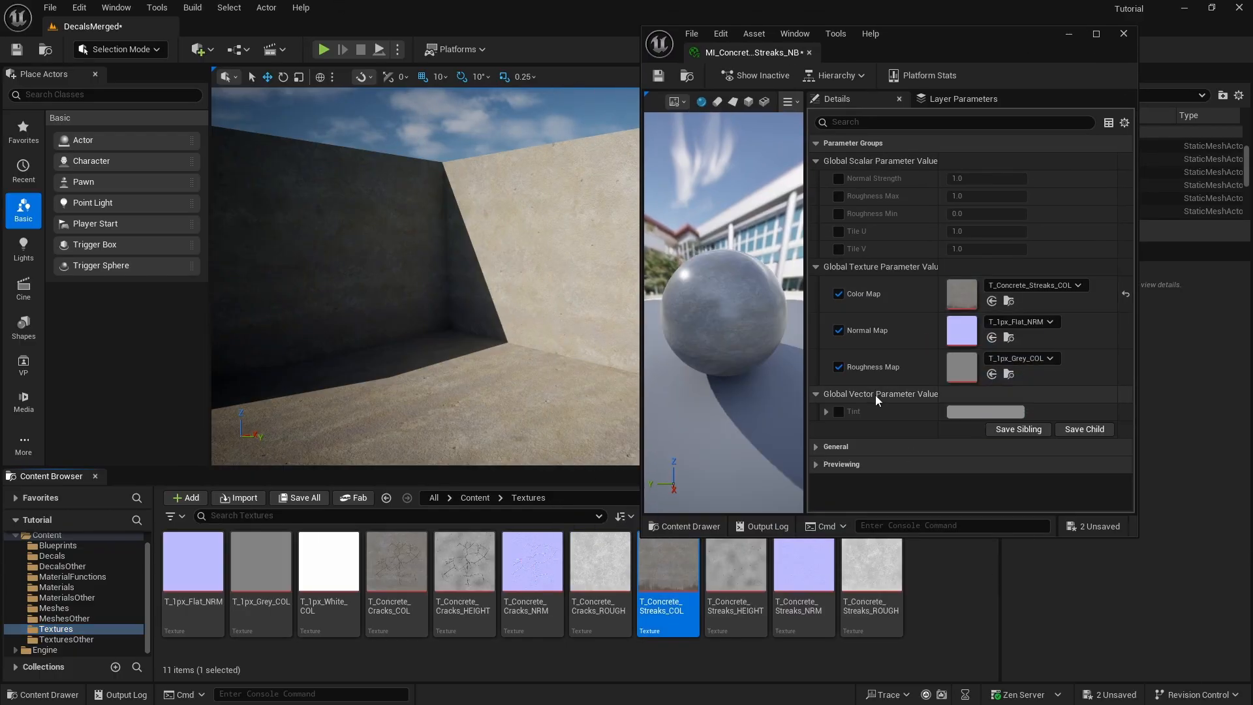
pyautogui.moveTo(802, 570); pyautogui.dragTo(964, 320)
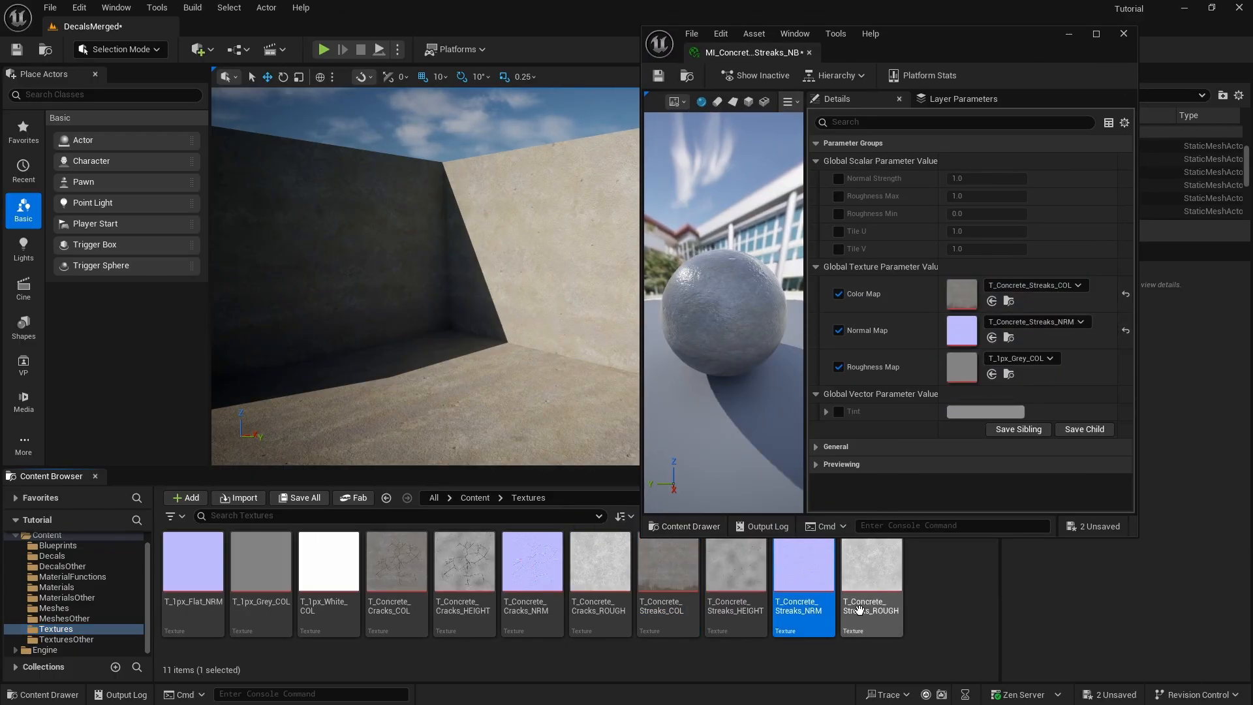
pyautogui.moveTo(871, 567); pyautogui.dragTo(974, 369)
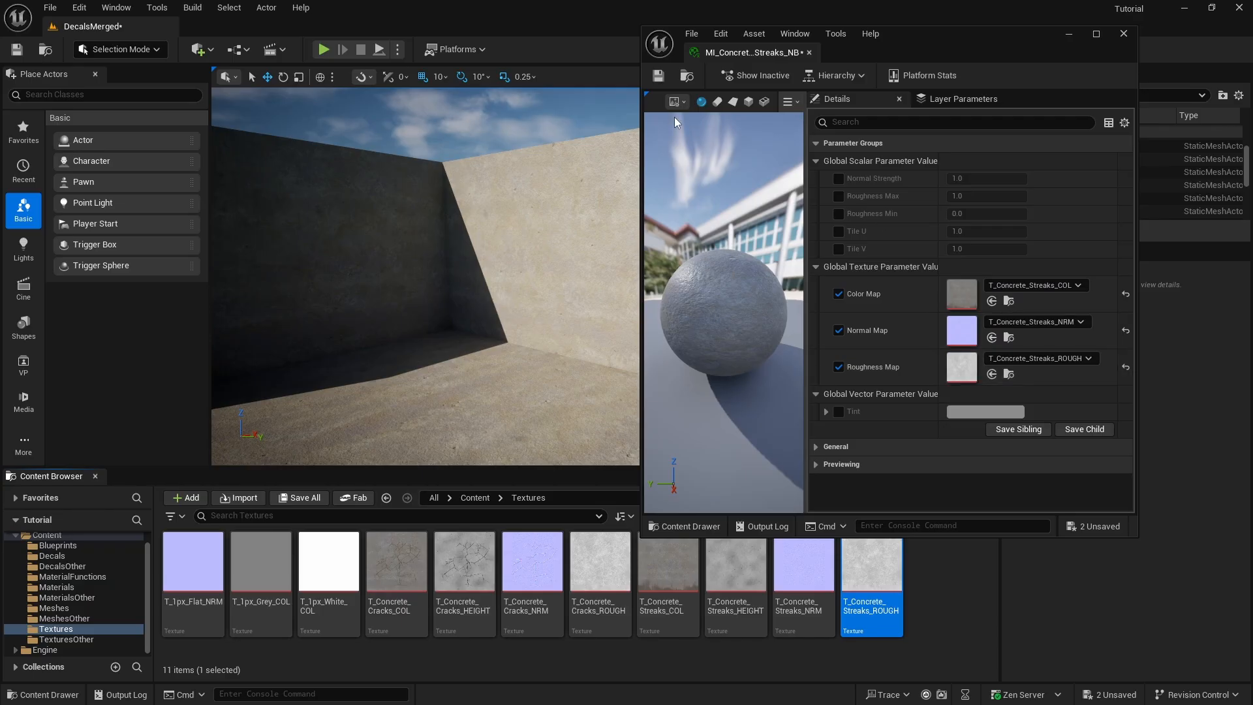
pyautogui.click(657, 75)
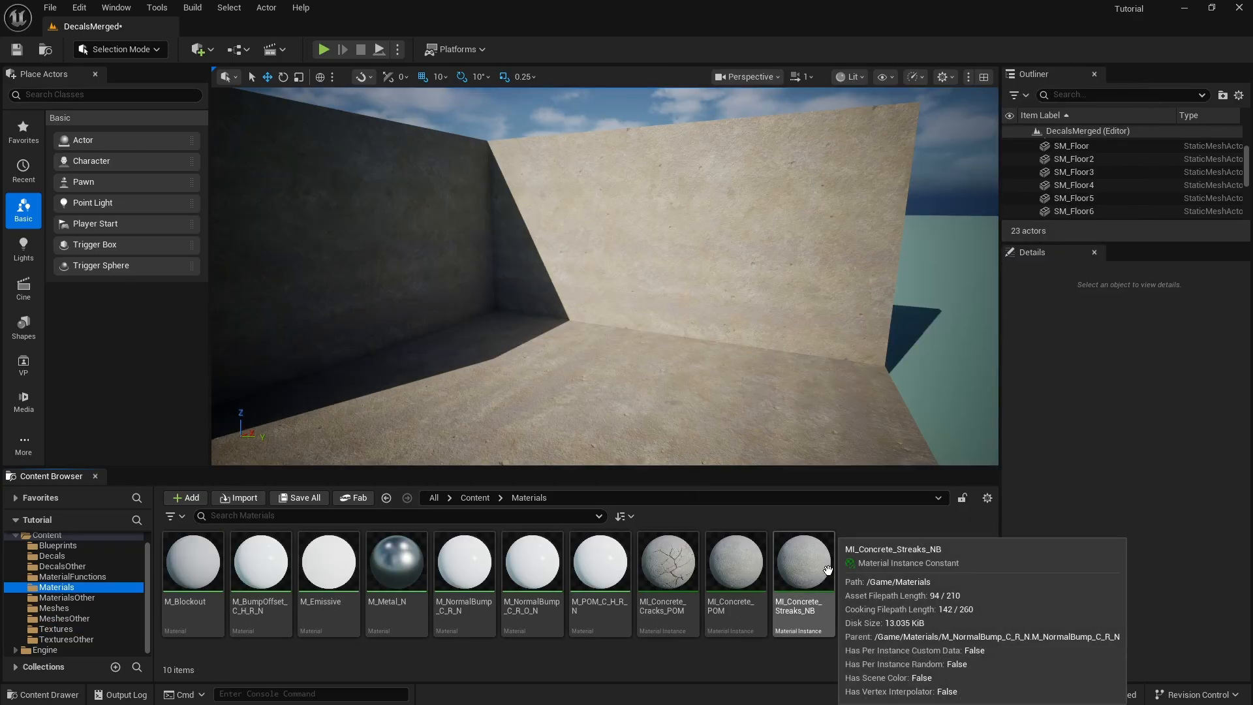
# - Apply MI_Concrete_Streaks_NB to the two sunlit and two shaded wall panels surrounding the concrete floor
pyautogui.moveTo(806, 574)
pyautogui.mouseDown()
pyautogui.moveTo(810, 289)
pyautogui.moveTo(768, 315)
pyautogui.mouseUp()
pyautogui.moveTo(809, 567)
pyautogui.mouseDown()
pyautogui.moveTo(665, 359)
pyautogui.moveTo(613, 238)
pyautogui.moveTo(707, 287)
pyautogui.mouseUp()
pyautogui.press('w')
pyautogui.moveTo(707, 288)
pyautogui.mouseDown(button='right')
pyautogui.moveTo(744, 315)
pyautogui.moveTo(893, 268)
pyautogui.moveTo(699, 277)
pyautogui.moveTo(721, 277)
pyautogui.moveTo(693, 263)
pyautogui.mouseUp(button='right')
pyautogui.scroll(-3, 707, 287)
pyautogui.press('s')
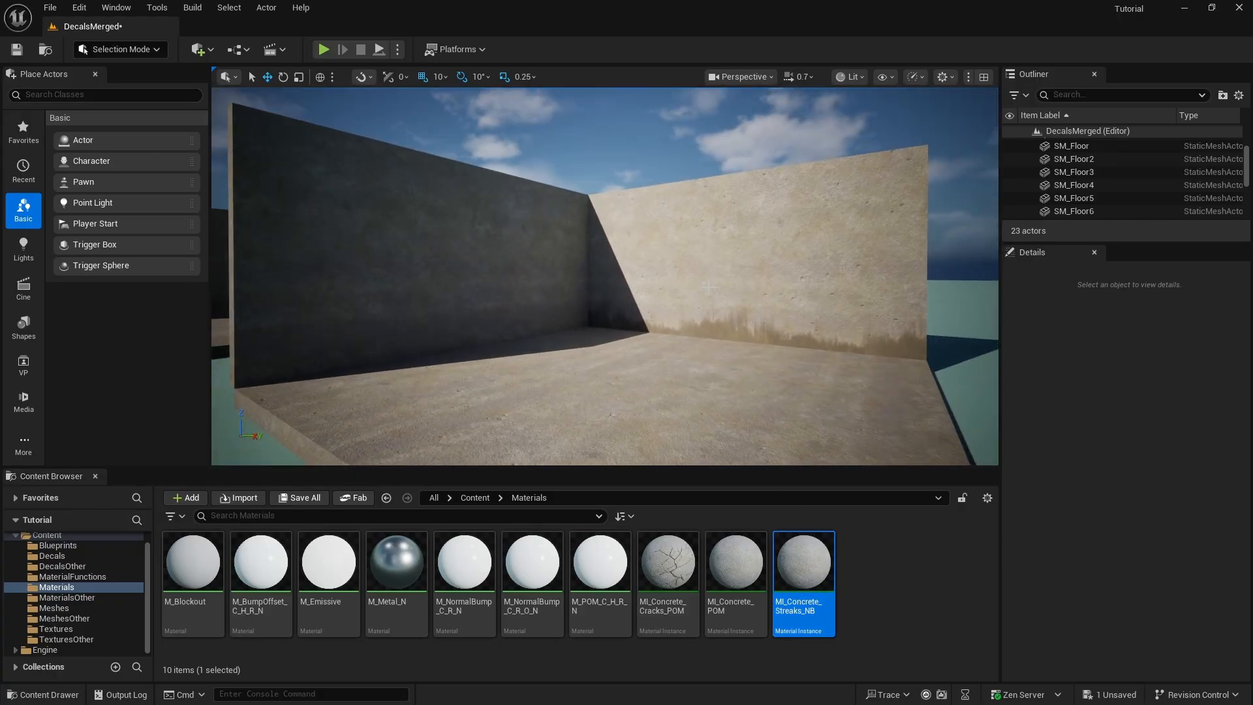
pyautogui.moveTo(806, 567); pyautogui.dragTo(530, 303)
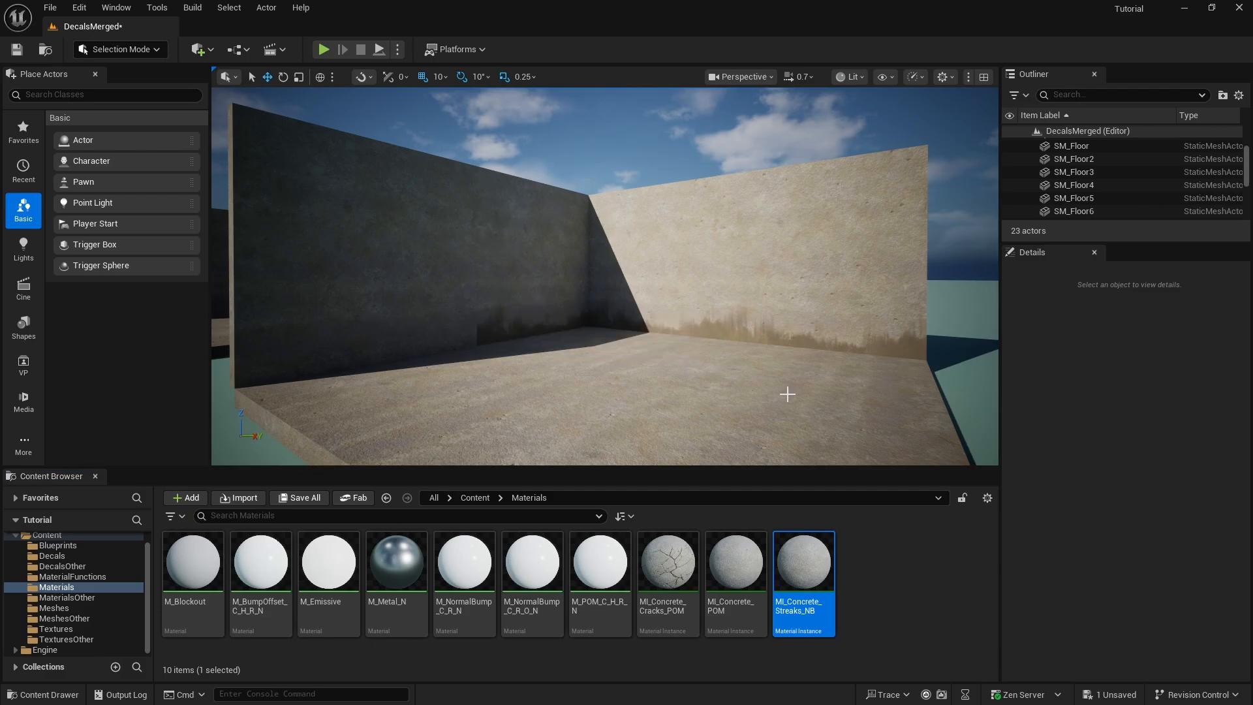
pyautogui.moveTo(797, 564); pyautogui.dragTo(384, 325)
# - Examine the dirt streaks along the base of both concrete walls from different angles
pyautogui.moveTo(771, 310)
pyautogui.mouseDown(button='right')
pyautogui.moveTo(730, 375)
pyautogui.moveTo(750, 293)
pyautogui.moveTo(770, 372)
pyautogui.moveTo(821, 292)
pyautogui.mouseUp(button='right')
pyautogui.press('s')
pyautogui.press('w')
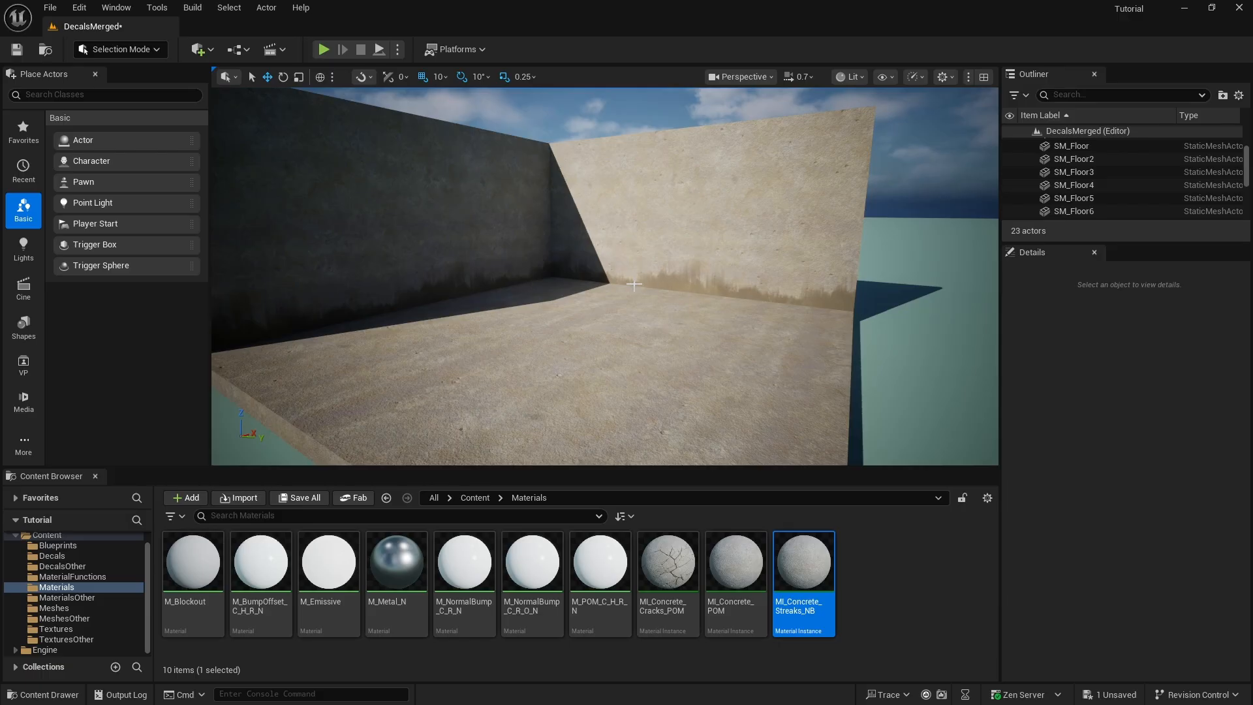
pyautogui.moveTo(635, 285); pyautogui.dragTo(648, 313, button='right')
pyautogui.press('w')
pyautogui.moveTo(766, 314); pyautogui.dragTo(692, 307, button='right')
pyautogui.moveTo(772, 320); pyautogui.dragTo(480, 306, button='right')
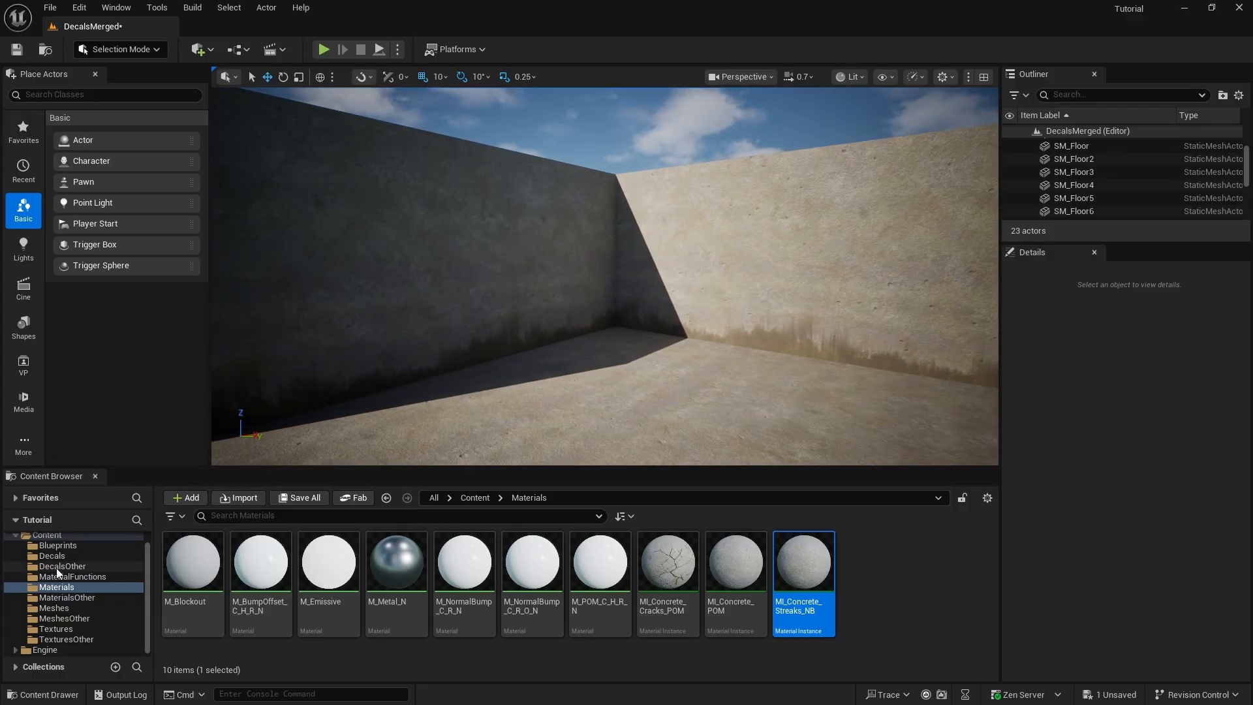
# - Move MI_Concrete_NB from the MaterialsOther folder to the Materials folder, and open the Materials folder
pyautogui.click(72, 598)
pyautogui.scroll(-2, 873, 587)
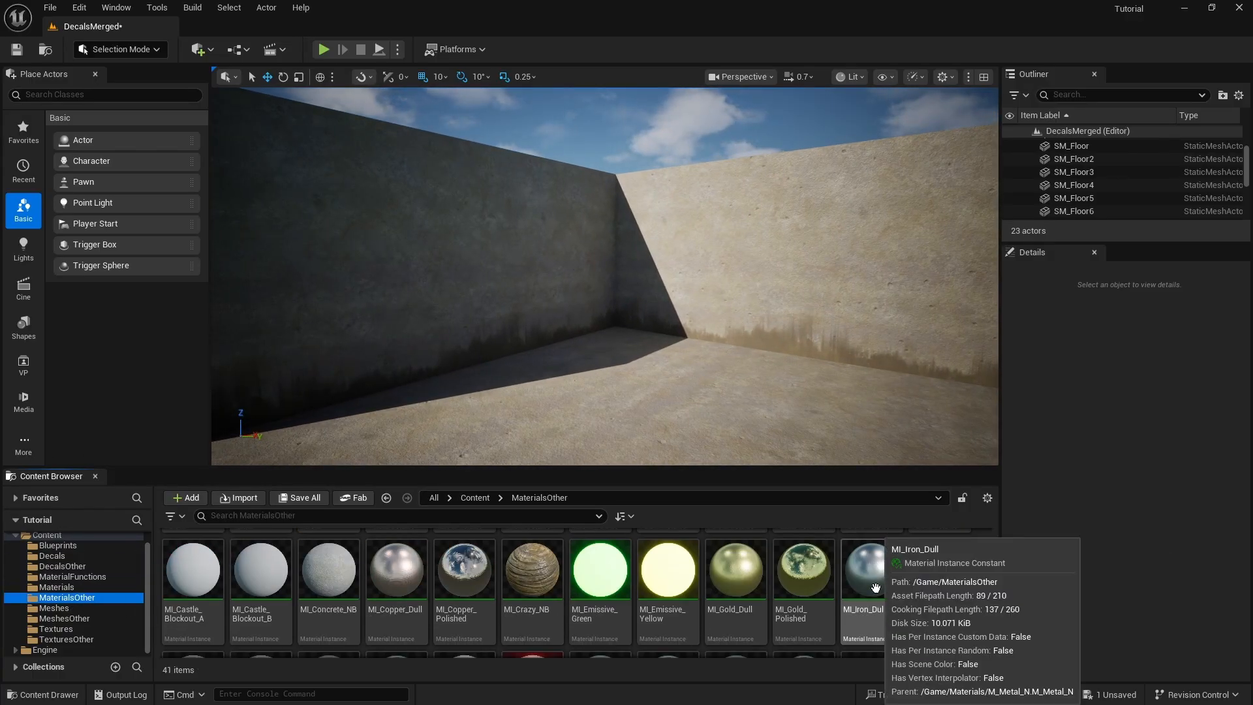
pyautogui.scroll(-2, 873, 587)
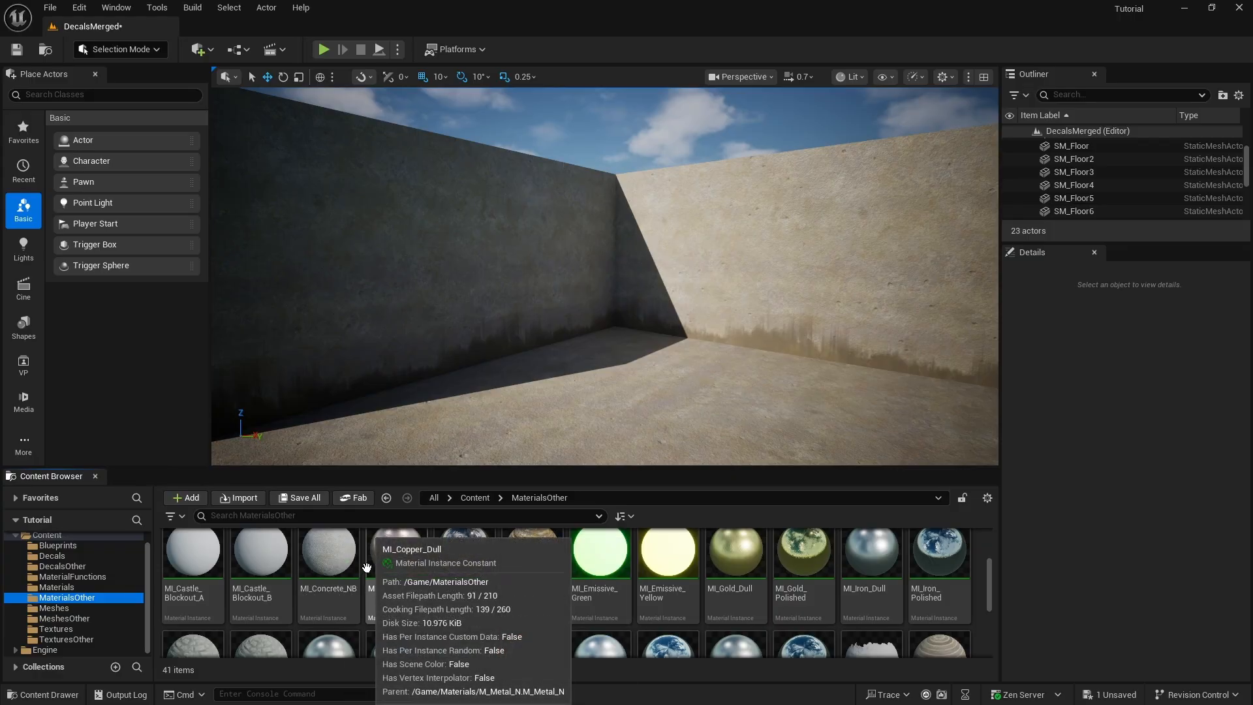
pyautogui.moveTo(340, 551); pyautogui.dragTo(75, 587)
pyautogui.click(94, 618)
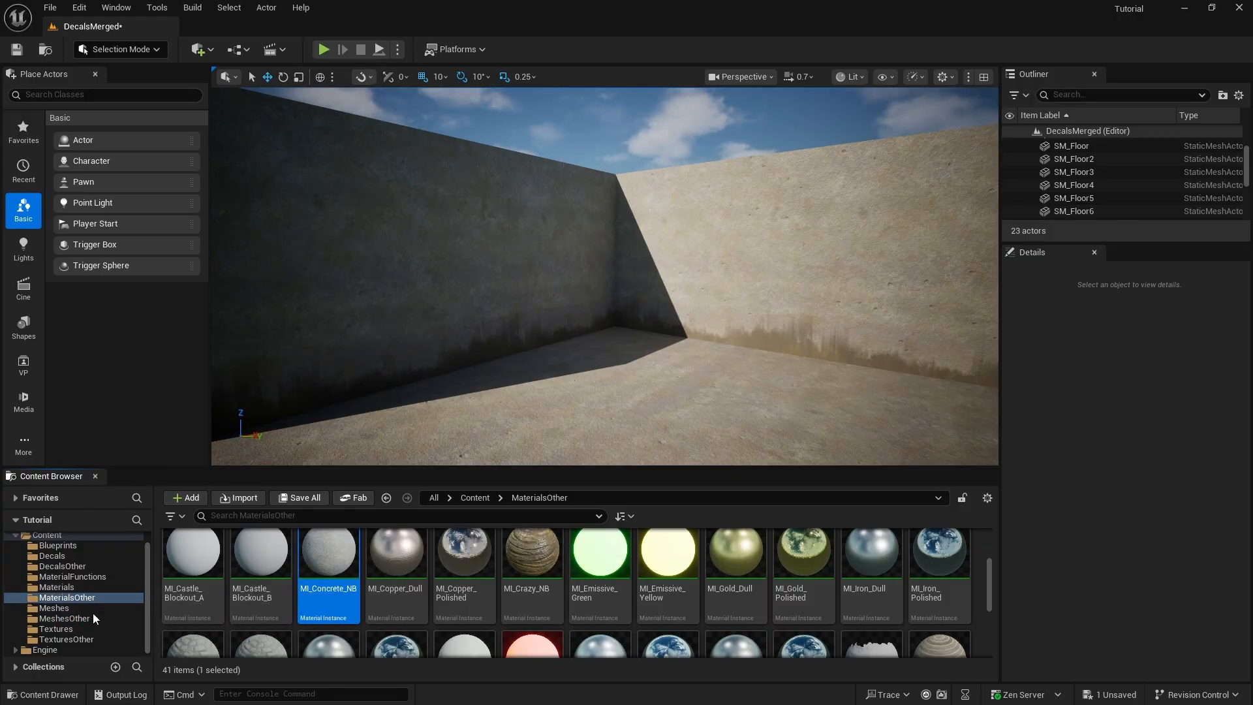
pyautogui.click(64, 589)
# - Duplicate the four streaked wall panels upward to form a second row directly on top of the existing walls
pyautogui.moveTo(496, 327); pyautogui.dragTo(516, 313, button='right')
pyautogui.press('s')
pyautogui.press('d')
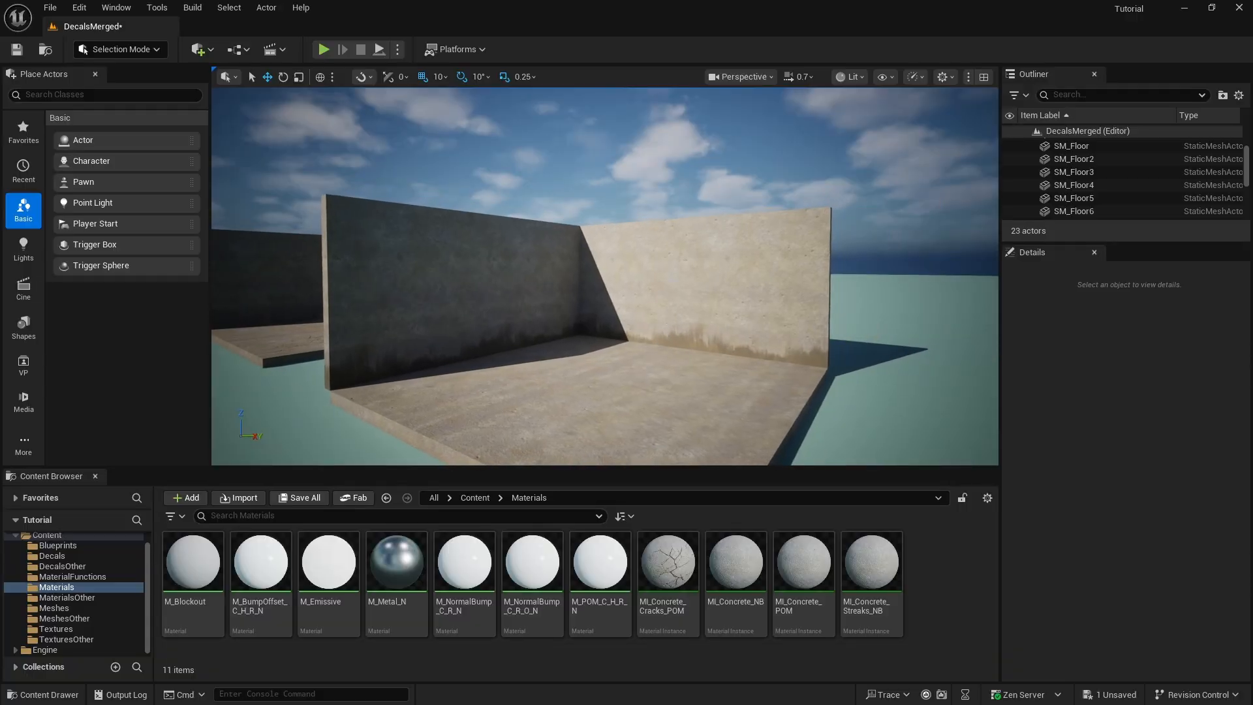
pyautogui.click(629, 297)
pyautogui.keyDown('ctrl'); pyautogui.click(711, 298); pyautogui.keyUp('ctrl')
pyautogui.keyDown('ctrl'); pyautogui.click(543, 255); pyautogui.keyUp('ctrl')
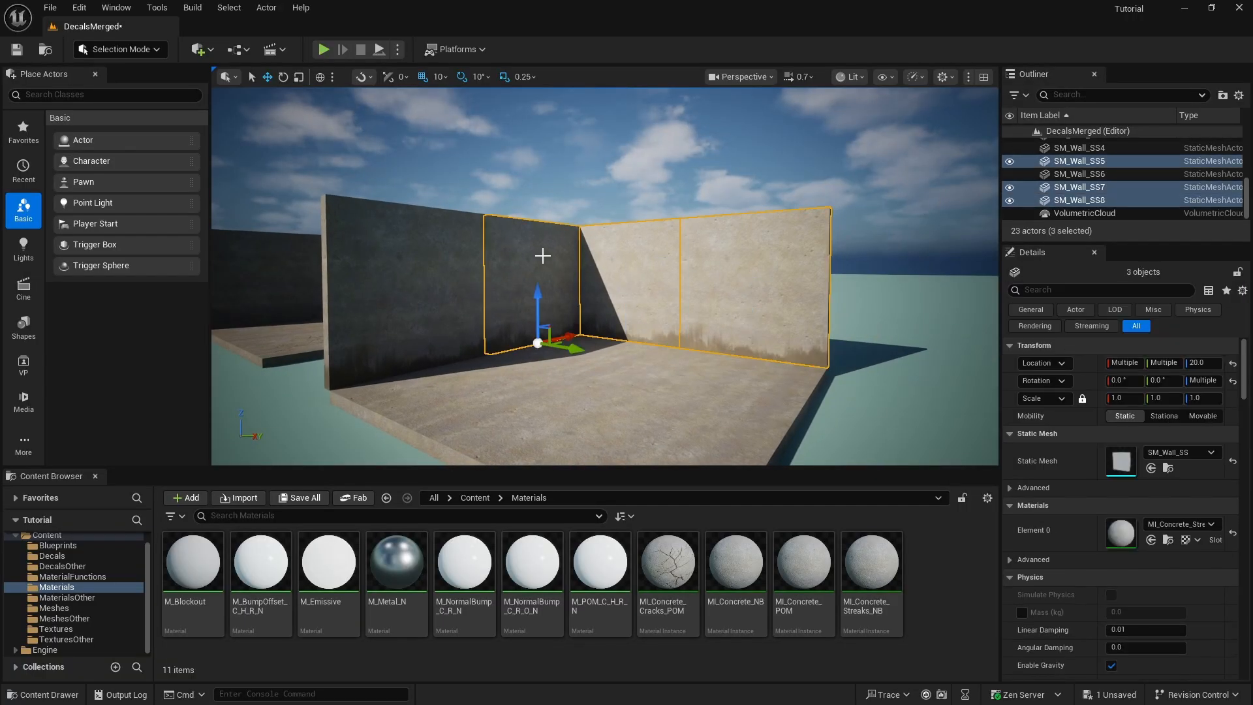
pyautogui.keyDown('ctrl'); pyautogui.click(434, 263); pyautogui.keyUp('ctrl')
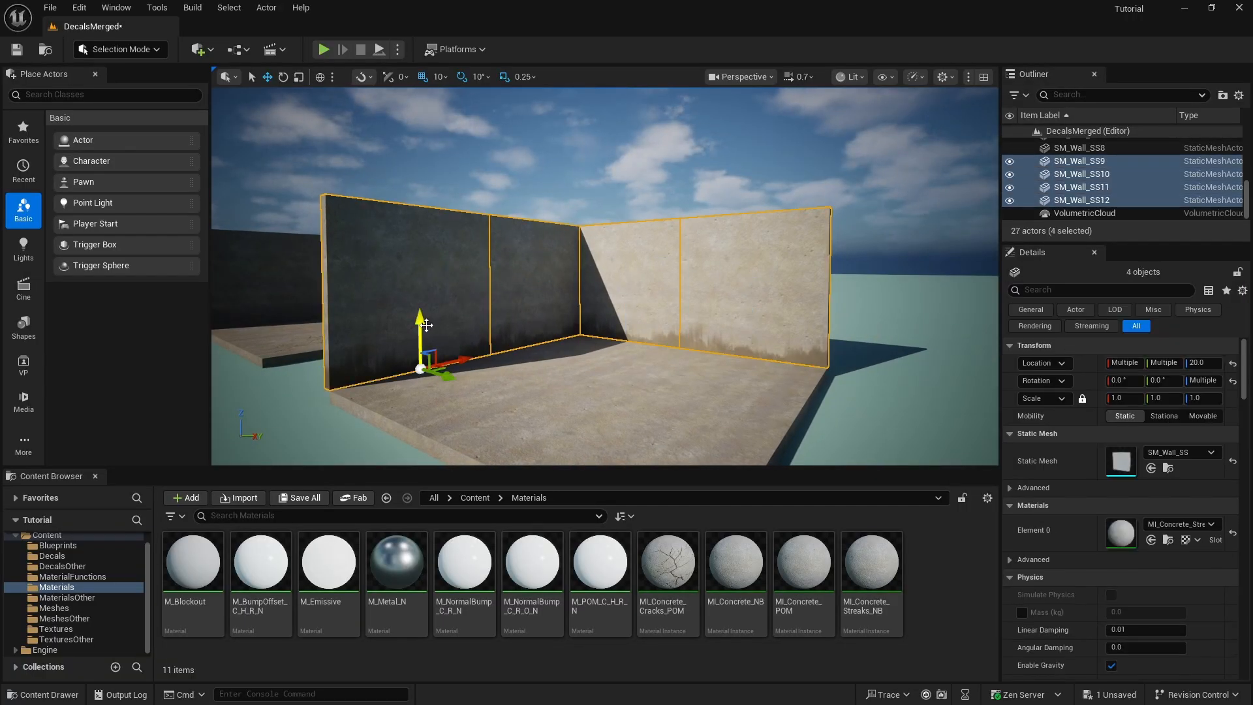
pyautogui.keyDown('alt'); pyautogui.moveTo(426, 325); pyautogui.dragTo(423, 161); pyautogui.keyUp('alt')
pyautogui.press('w')
pyautogui.moveTo(597, 232)
pyautogui.mouseDown(button='right')
pyautogui.moveTo(602, 202)
pyautogui.moveTo(588, 233)
pyautogui.mouseUp(button='right')
pyautogui.click(794, 162)
pyautogui.press('s')
pyautogui.moveTo(794, 162); pyautogui.dragTo(725, 212, button='right')
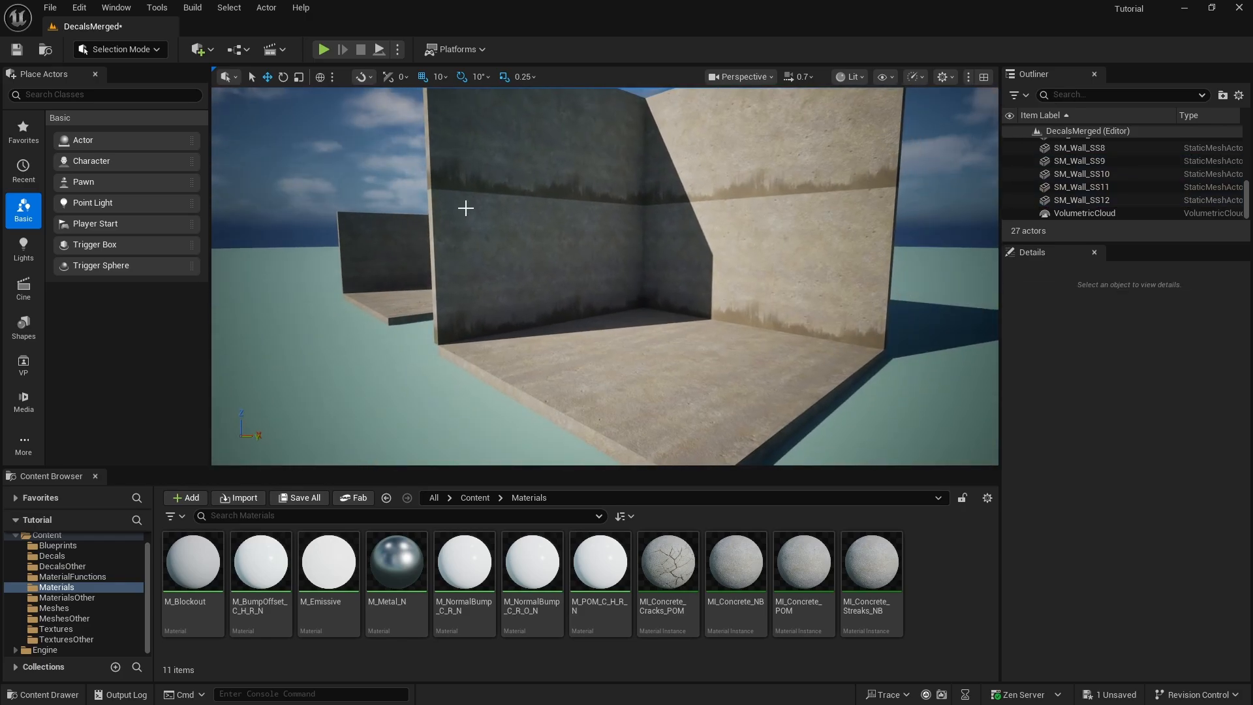
# - Apply MI_Concrete_NB to the four upper wall panels so that only the lower row keeps the dirt streaks
pyautogui.click(877, 577)
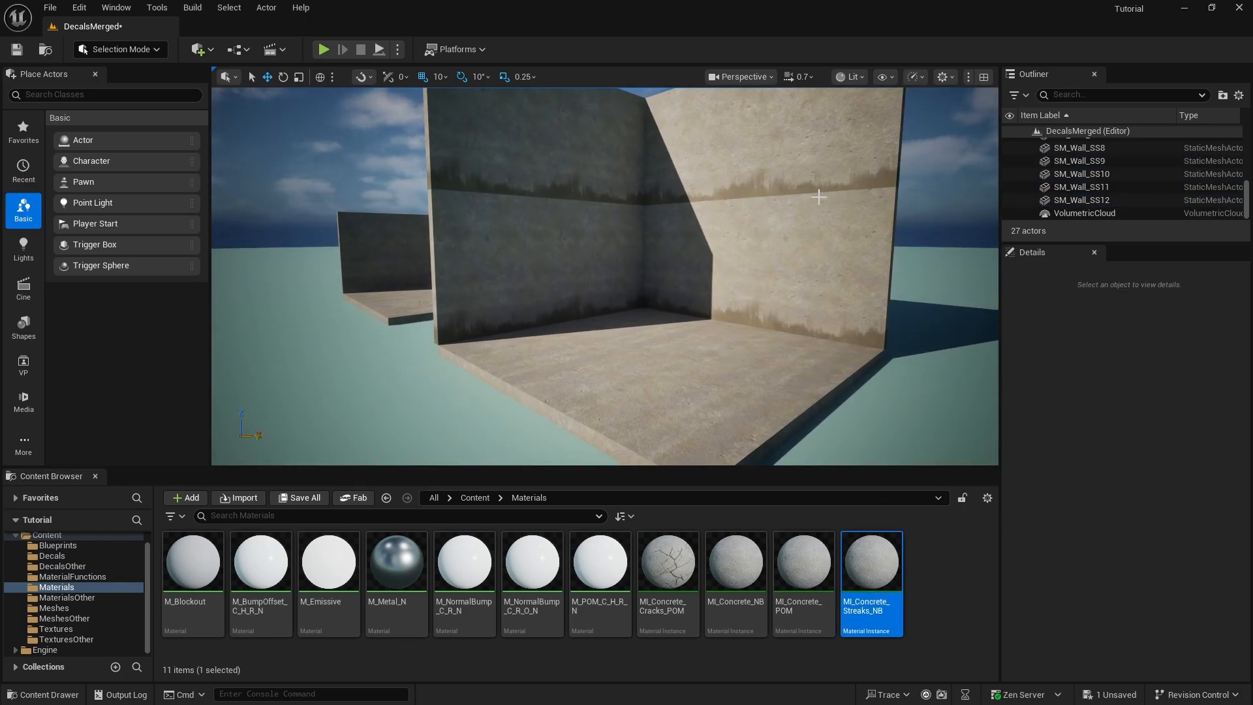
pyautogui.moveTo(805, 327); pyautogui.dragTo(824, 282, button='right')
pyautogui.press('w')
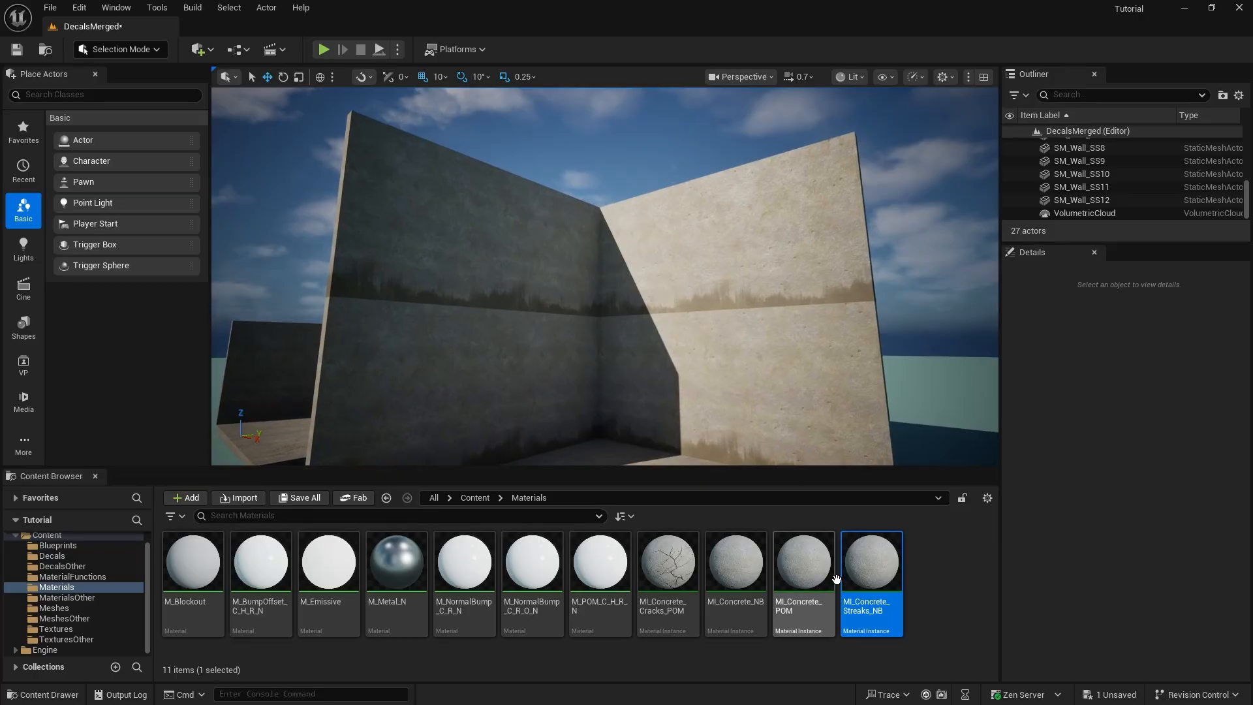
pyautogui.moveTo(741, 567)
pyautogui.mouseDown()
pyautogui.moveTo(768, 264)
pyautogui.moveTo(741, 576)
pyautogui.moveTo(664, 273)
pyautogui.mouseUp()
pyautogui.moveTo(735, 565)
pyautogui.mouseDown()
pyautogui.moveTo(561, 346)
pyautogui.moveTo(554, 268)
pyautogui.mouseUp()
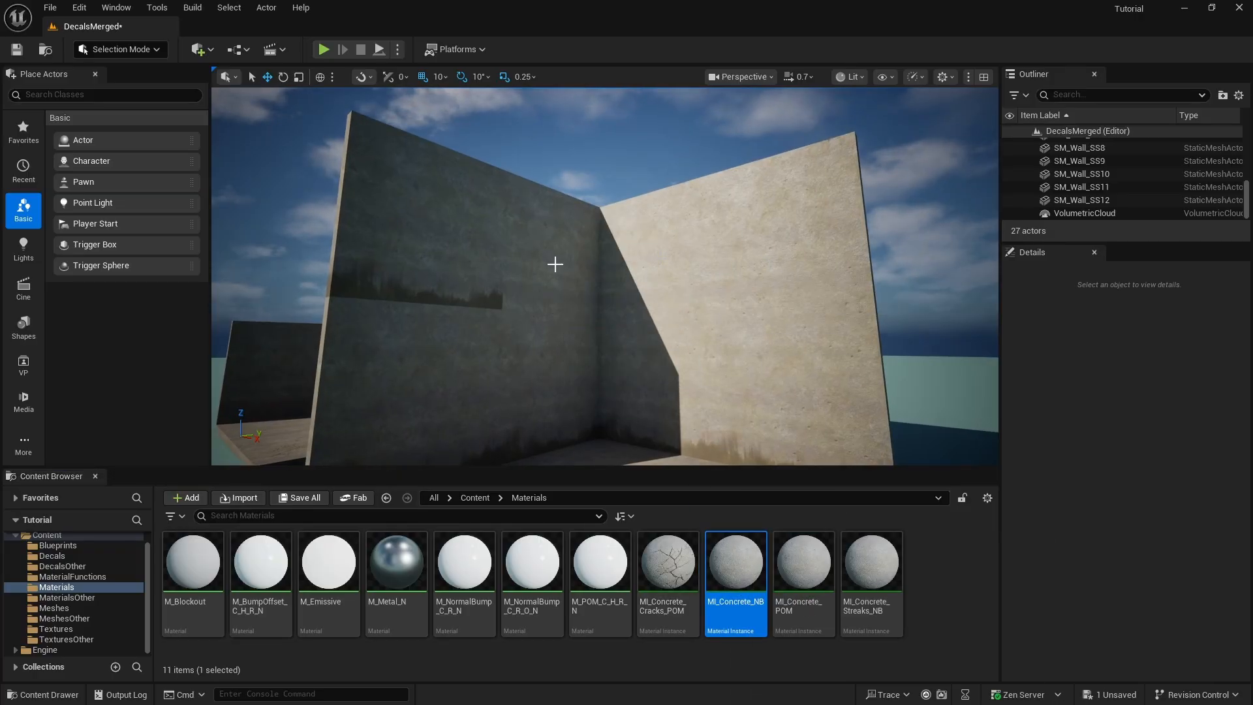
pyautogui.moveTo(672, 517); pyautogui.dragTo(460, 292)
# - Examine the two-row walls, their base streaks, the concrete floor and the neighbouring cracked concrete room from different angles
pyautogui.moveTo(442, 240)
pyautogui.mouseDown(button='right')
pyautogui.moveTo(460, 320)
pyautogui.moveTo(424, 284)
pyautogui.mouseUp(button='right')
pyautogui.press('w')
pyautogui.press('s')
pyautogui.moveTo(545, 370)
pyautogui.mouseDown(button='right')
pyautogui.moveTo(545, 349)
pyautogui.moveTo(522, 349)
pyautogui.moveTo(545, 370)
pyautogui.mouseUp(button='right')
pyautogui.press('w')
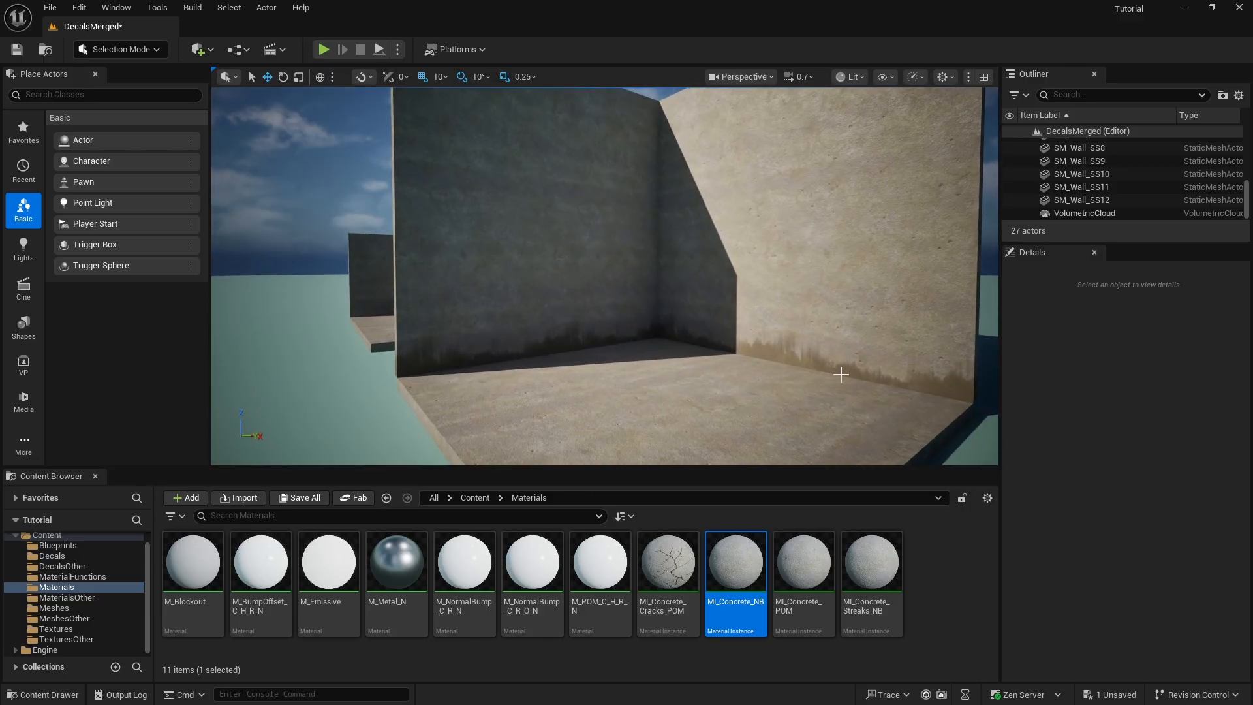
pyautogui.moveTo(618, 422); pyautogui.dragTo(665, 424, button='right')
pyautogui.press('w')
pyautogui.press('w')
pyautogui.press('s')
pyautogui.press('w')
pyautogui.press('s')
pyautogui.moveTo(581, 285)
pyautogui.mouseDown(button='right')
pyautogui.moveTo(535, 289)
pyautogui.moveTo(580, 285)
pyautogui.mouseUp(button='right')
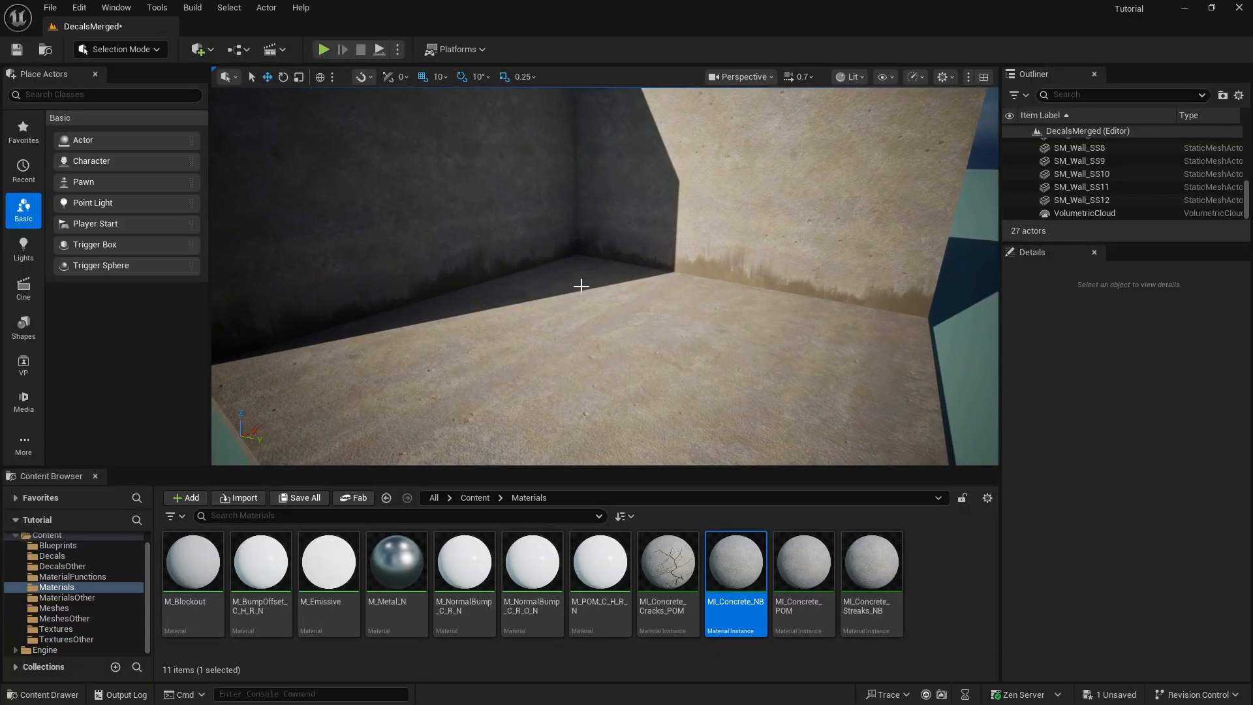
pyautogui.moveTo(461, 290); pyautogui.dragTo(344, 340, button='right')
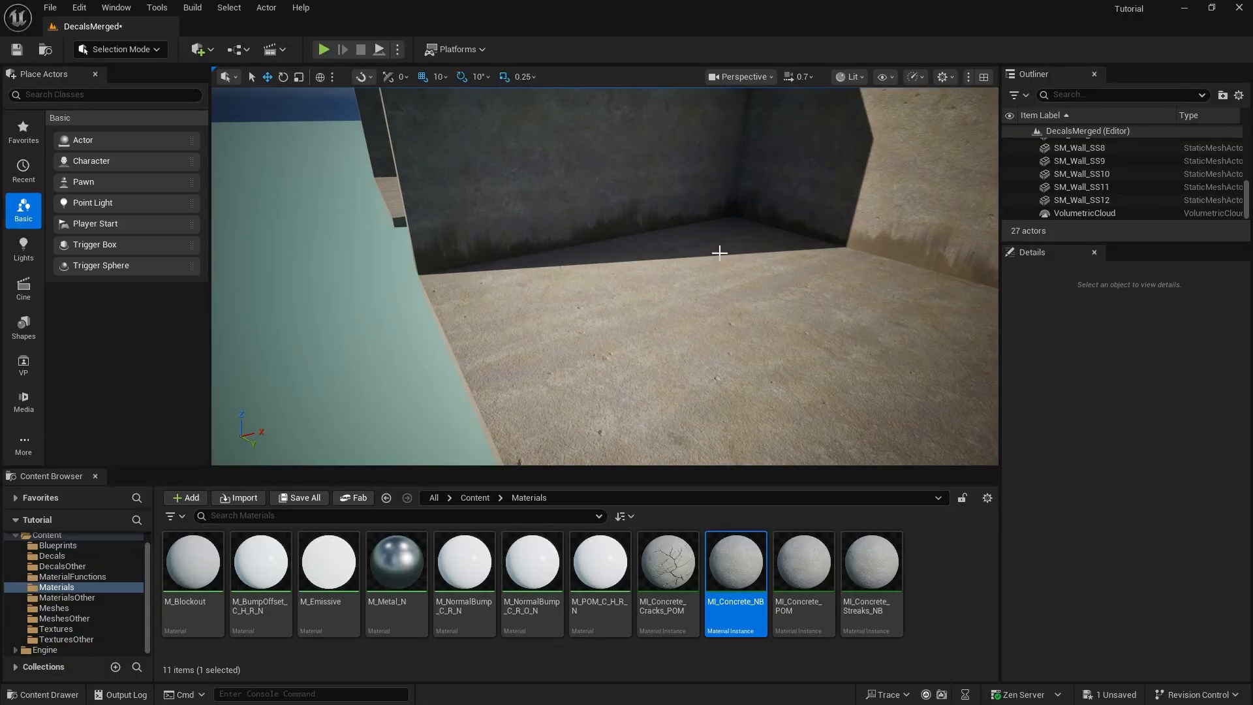
pyautogui.moveTo(718, 253); pyautogui.dragTo(578, 219, button='right')
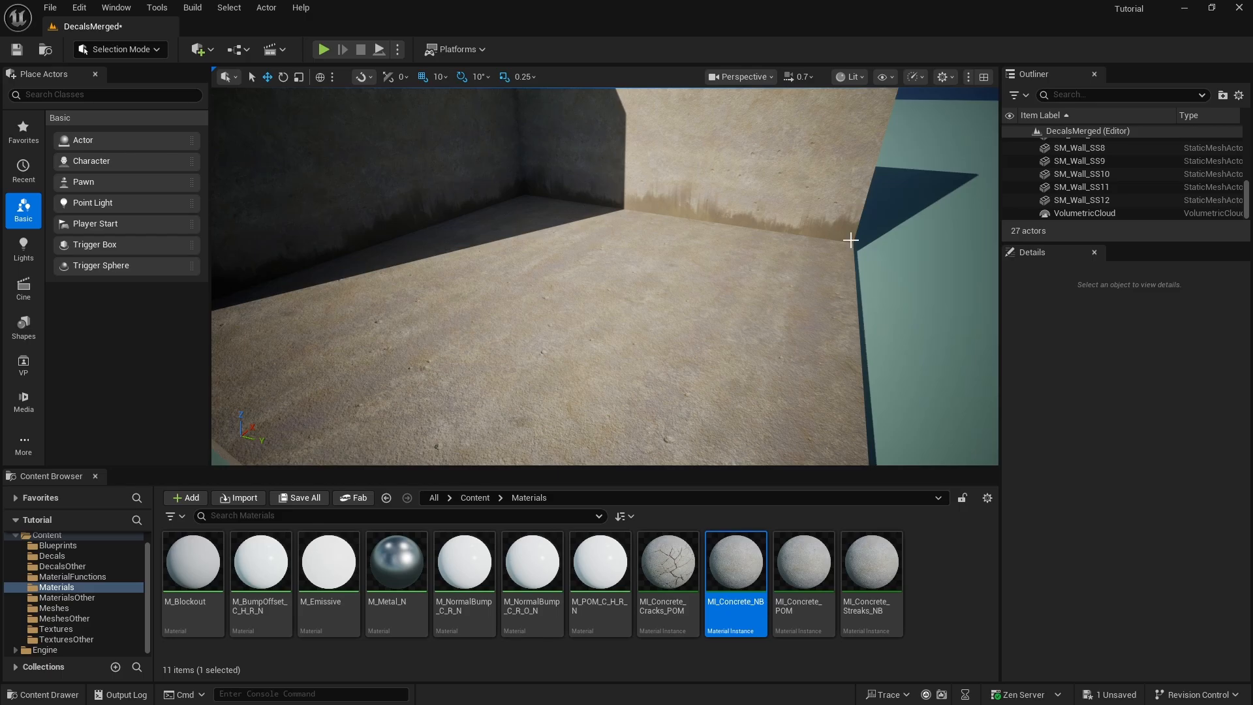
pyautogui.moveTo(689, 227)
pyautogui.mouseDown(button='right')
pyautogui.moveTo(652, 196)
pyautogui.moveTo(642, 209)
pyautogui.moveTo(688, 229)
pyautogui.mouseUp(button='right')
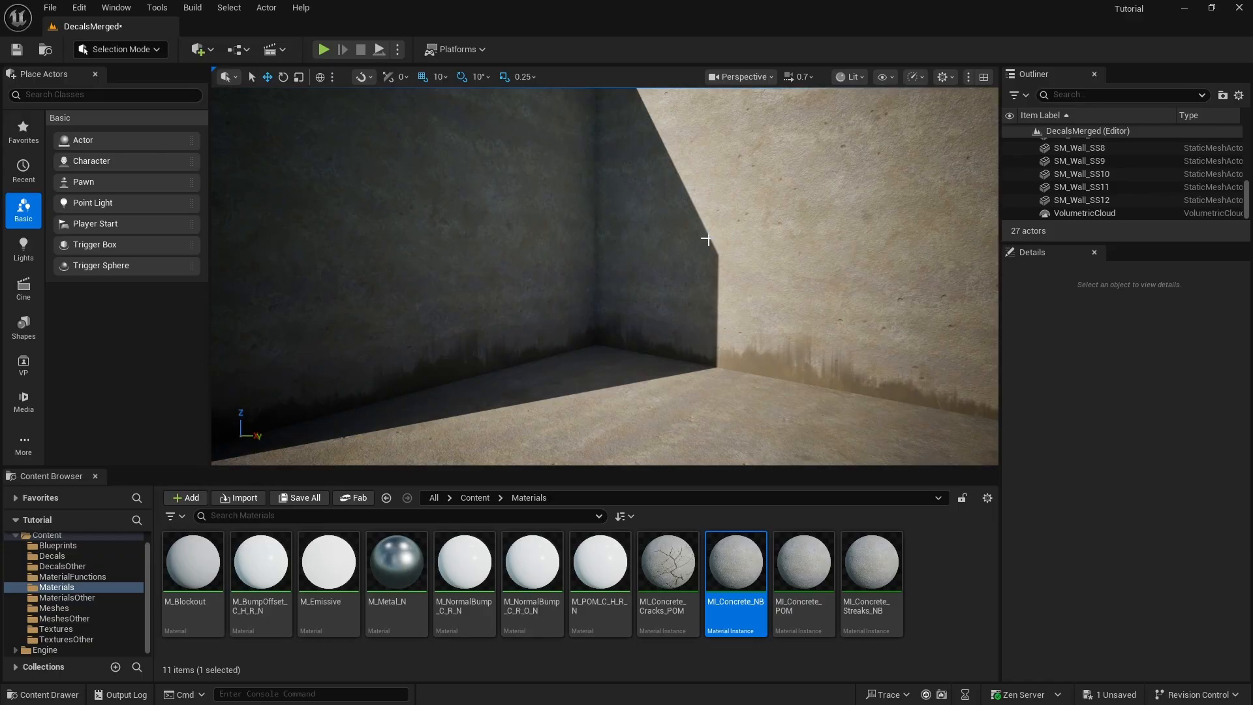
pyautogui.moveTo(705, 239); pyautogui.dragTo(642, 252, button='right')
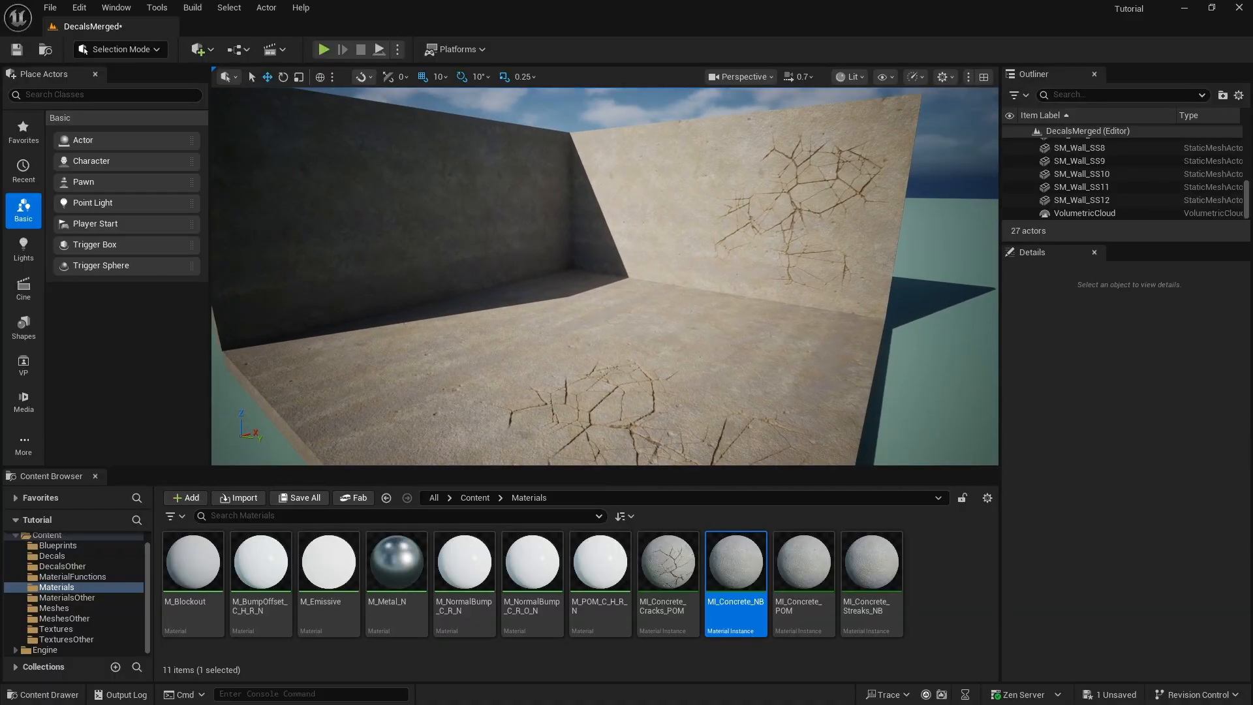
# - Save all project changes and switch to Substance 3D Designer with the T_Concrete_Cracks graph
pyautogui.click(50, 7)
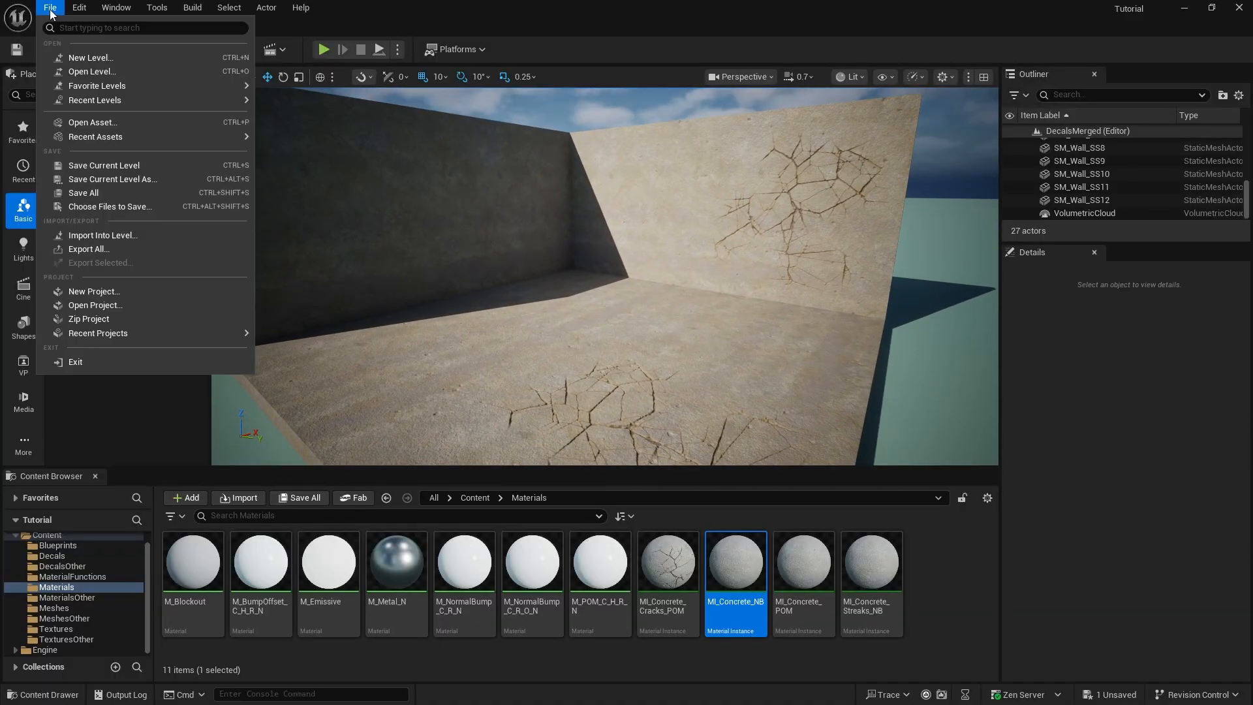
pyautogui.click(101, 194)
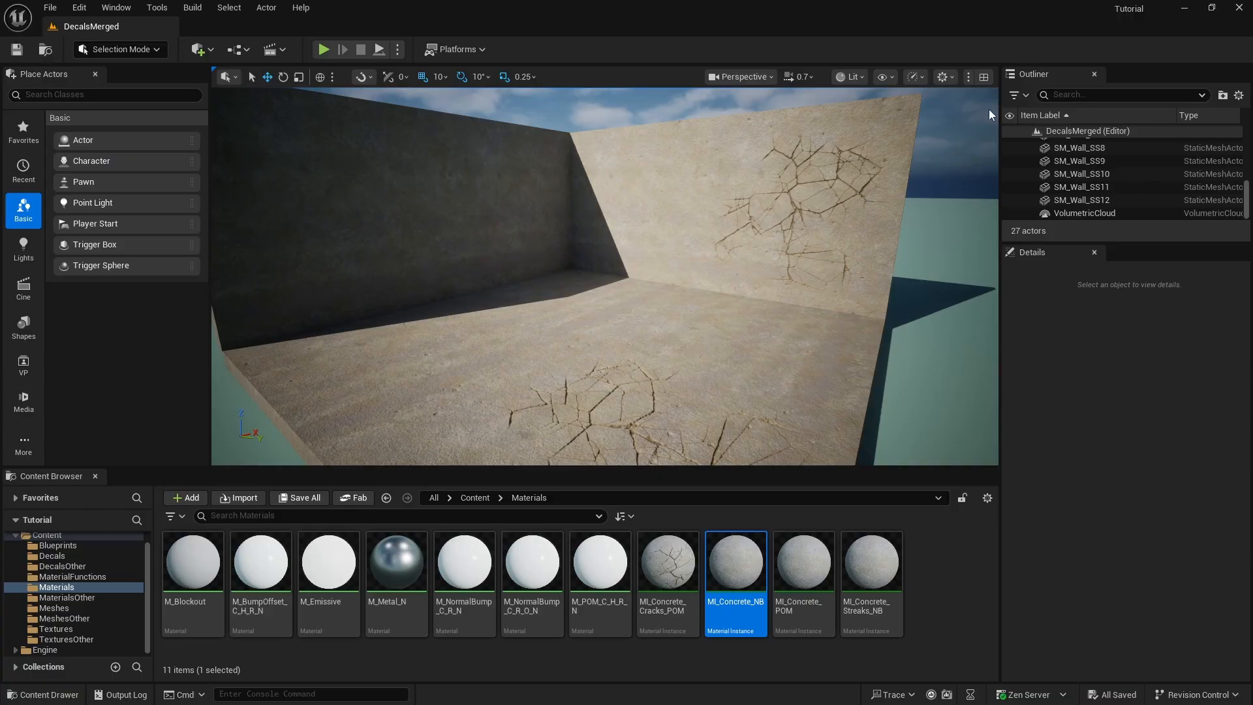
pyautogui.click(1193, 8)
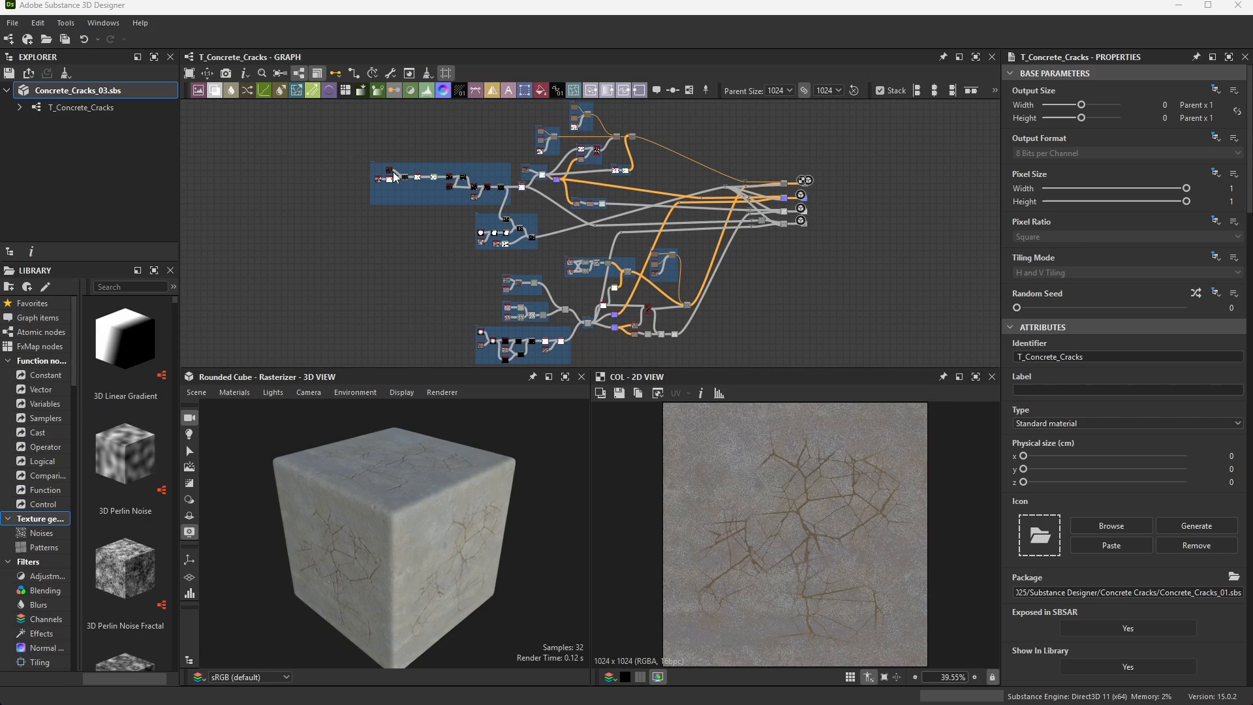
# - Set the scale of the Cells 4 noise in the Cracks frame to 4
pyautogui.scroll(5, 382, 154)
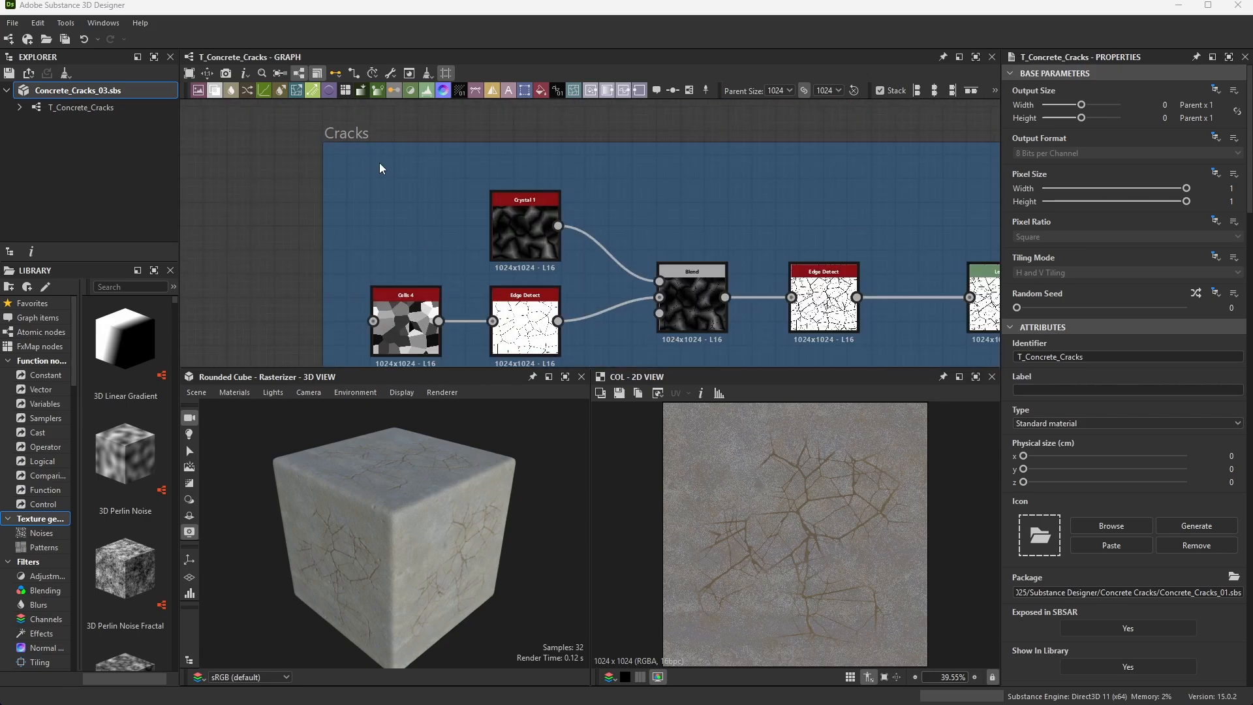
pyautogui.scroll(-3, 404, 135)
pyautogui.scroll(5, 401, 277)
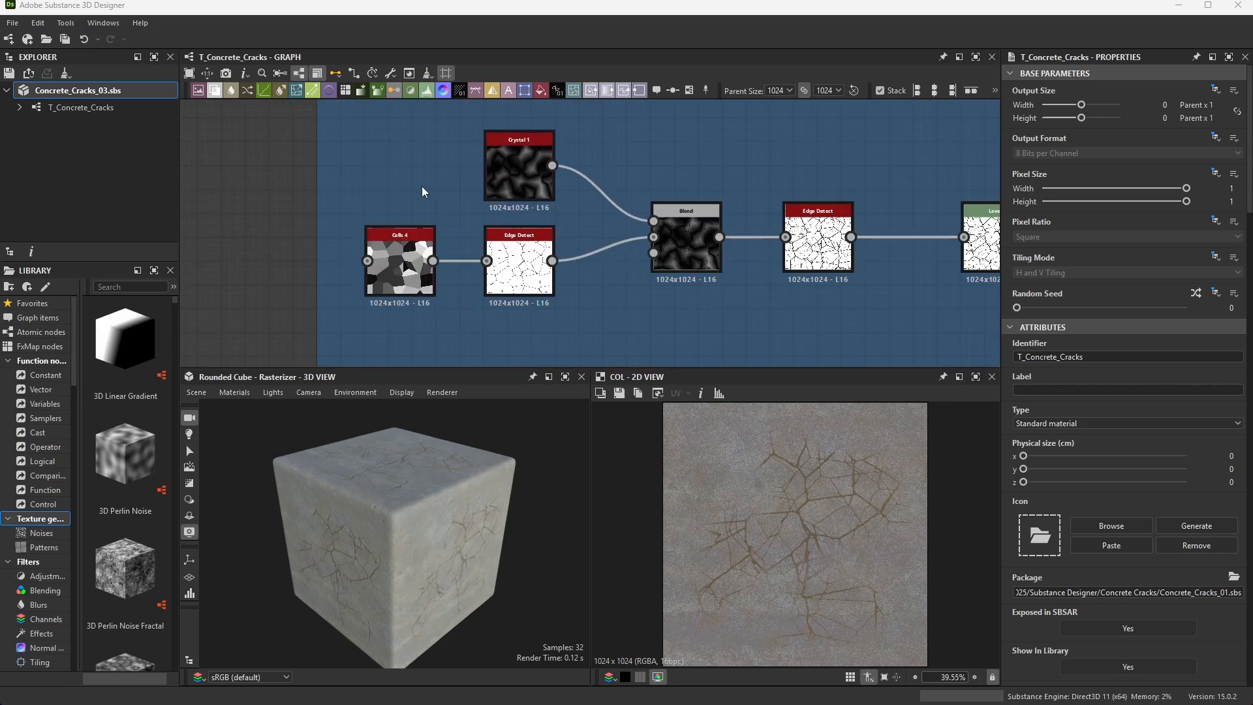
pyautogui.scroll(-3, 400, 269)
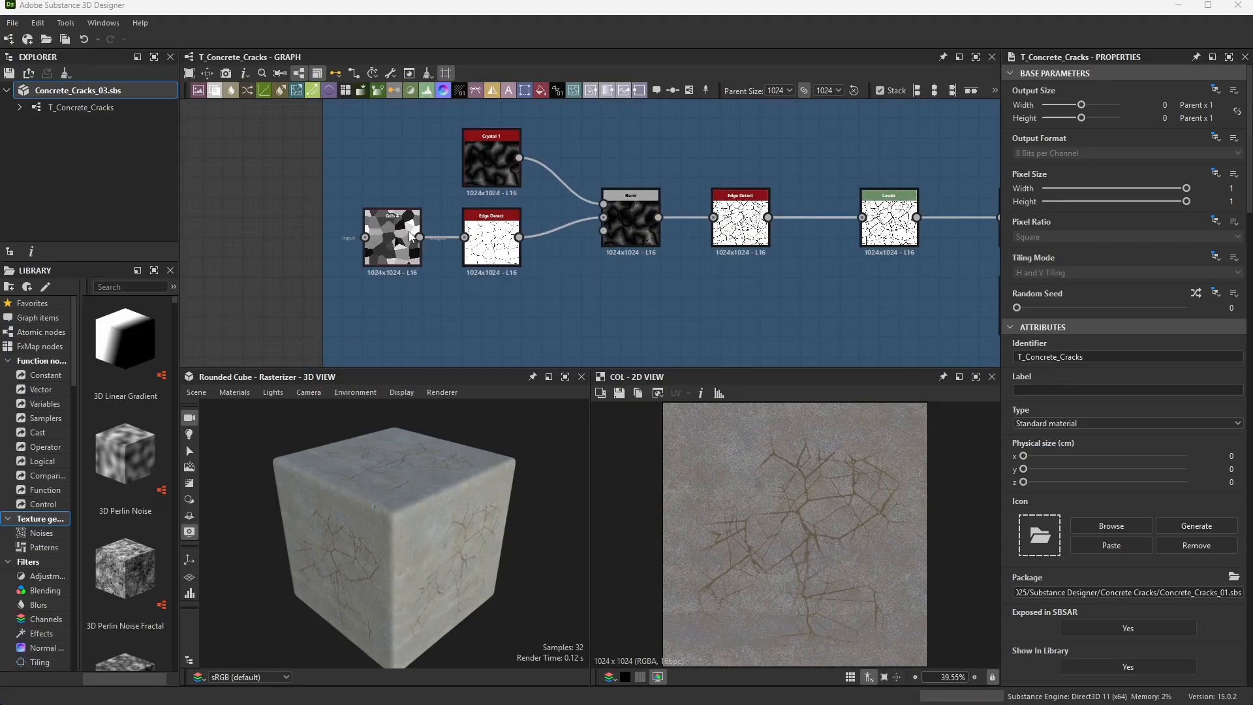
pyautogui.scroll(2, 398, 245)
pyautogui.click(398, 245)
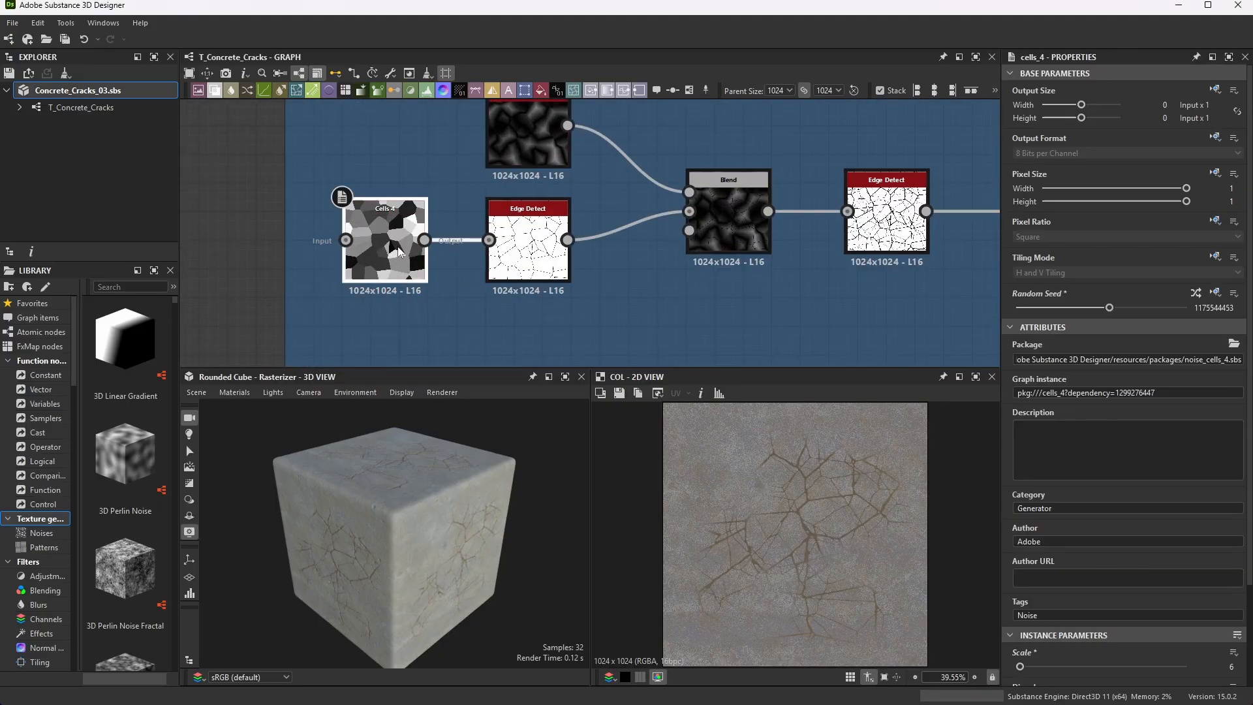
pyautogui.scroll(3, 380, 226)
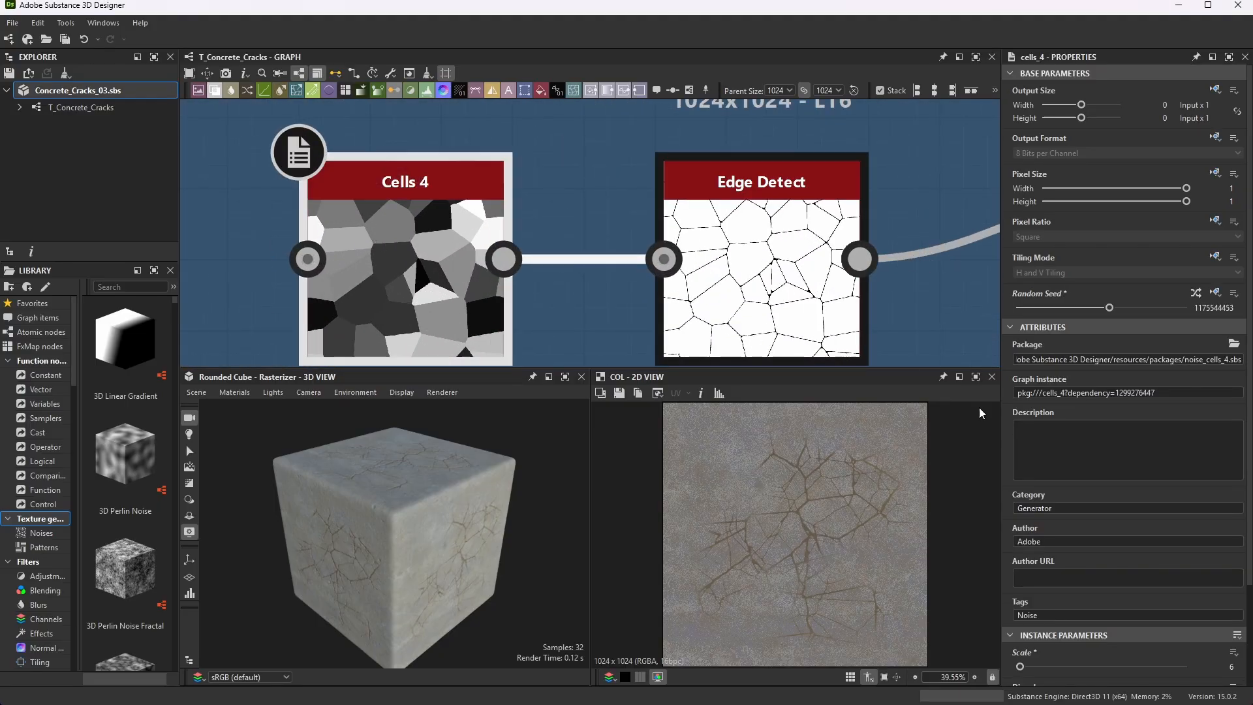
pyautogui.scroll(-3, 1081, 409)
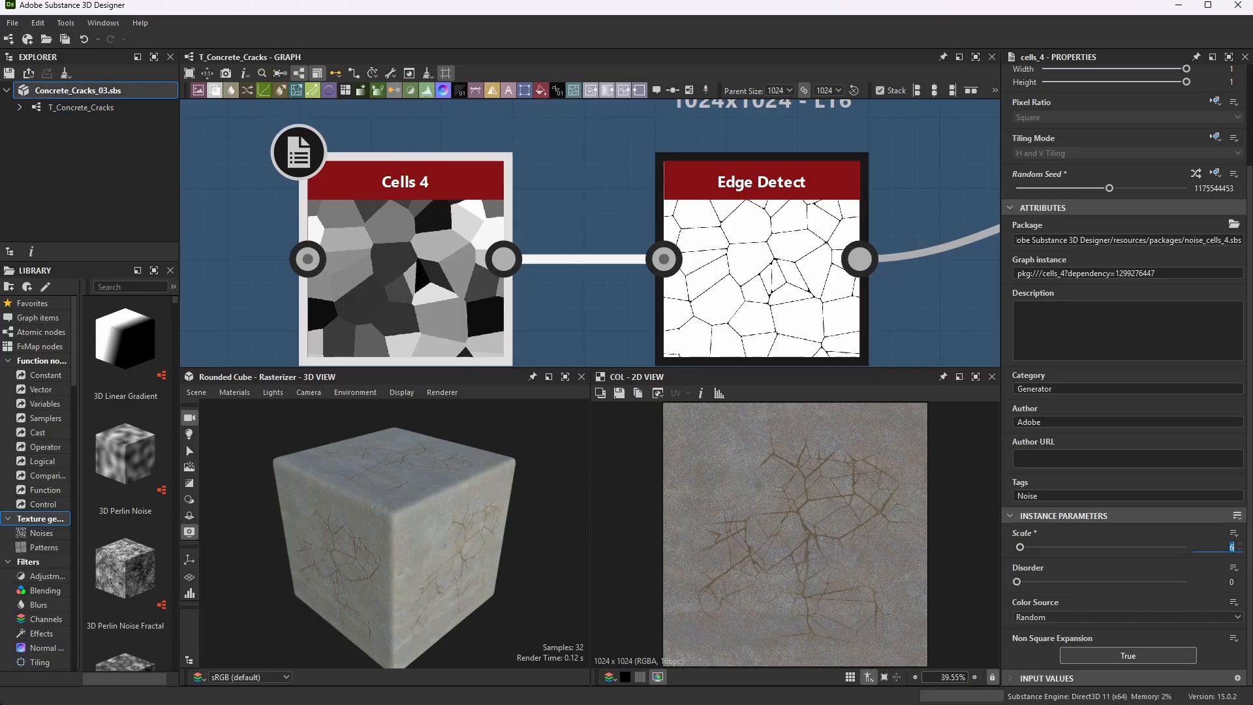
pyautogui.press('Return')
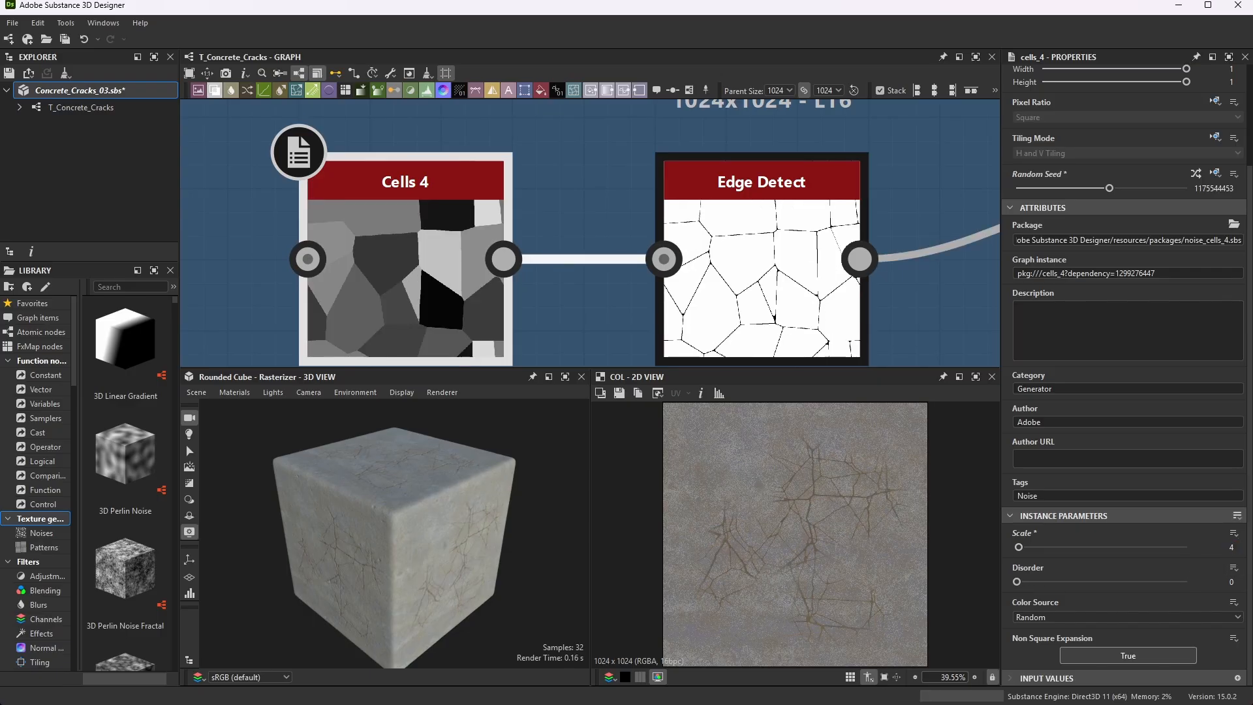
# - Set the scale of the Crystal 1 noise in the Cracks frame to 4 and inspect the cracks on the 3D preview cube
pyautogui.scroll(-4, 600, 248)
pyautogui.scroll(5, 656, 196)
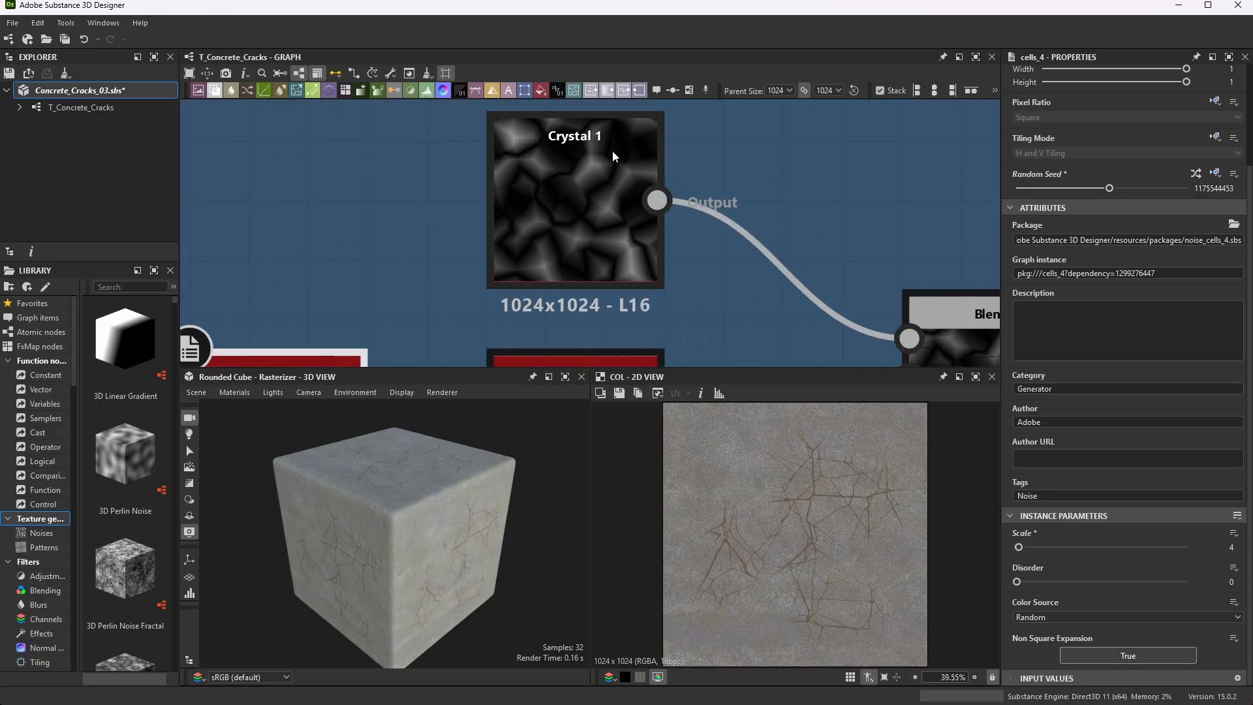
pyautogui.click(601, 156)
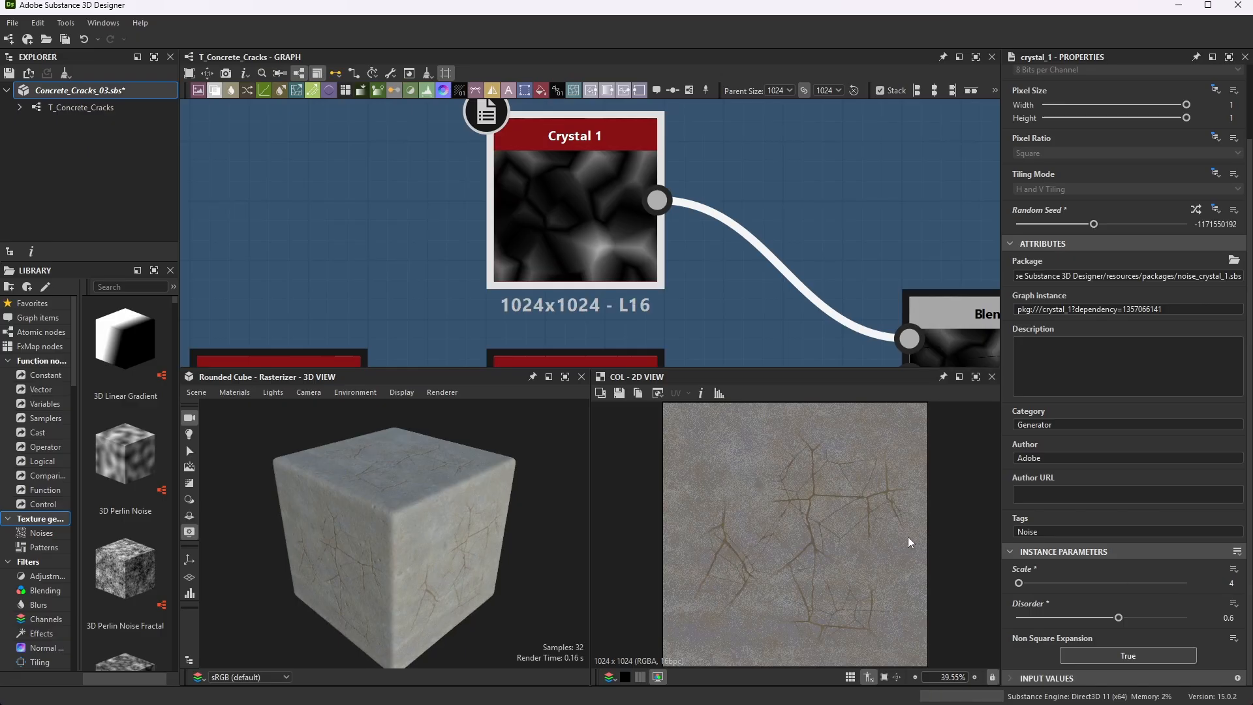
pyautogui.moveTo(527, 513); pyautogui.dragTo(508, 479)
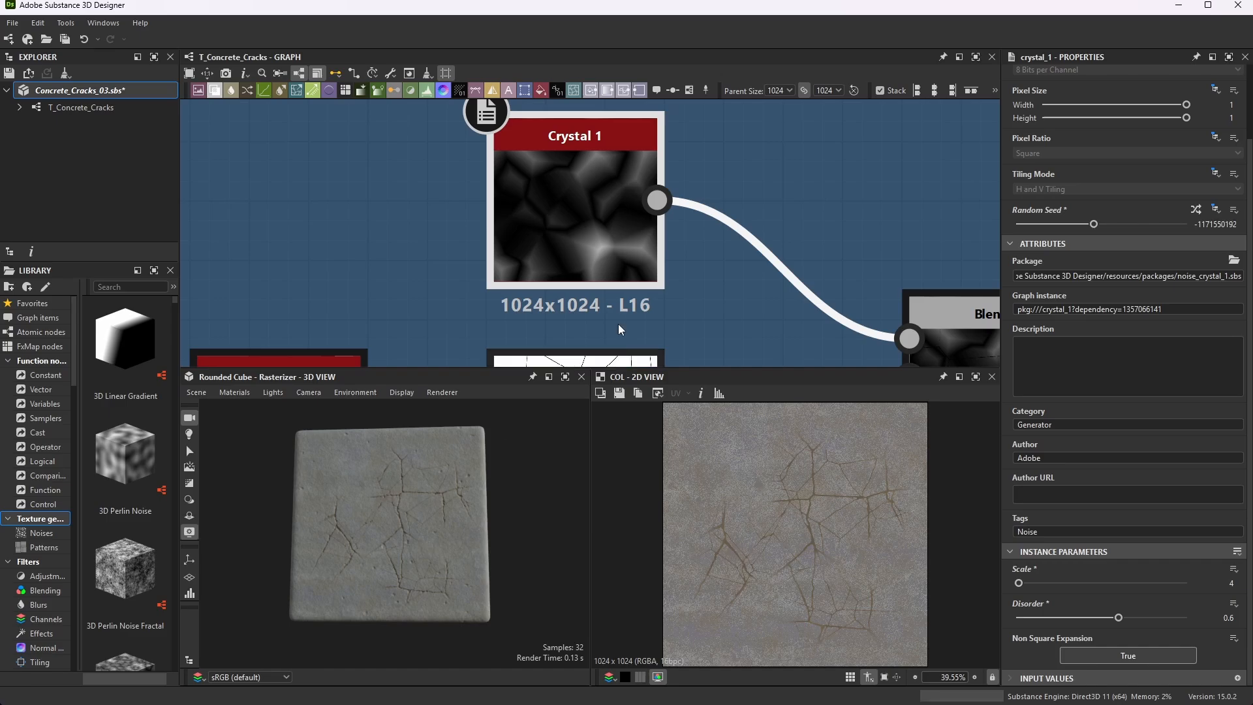
# - Examine the Mask frame's shape, warp, blur, Perlin noise, levels and blend nodes that limit where the cracks appear
pyautogui.scroll(-10, 646, 261)
pyautogui.scroll(6, 799, 294)
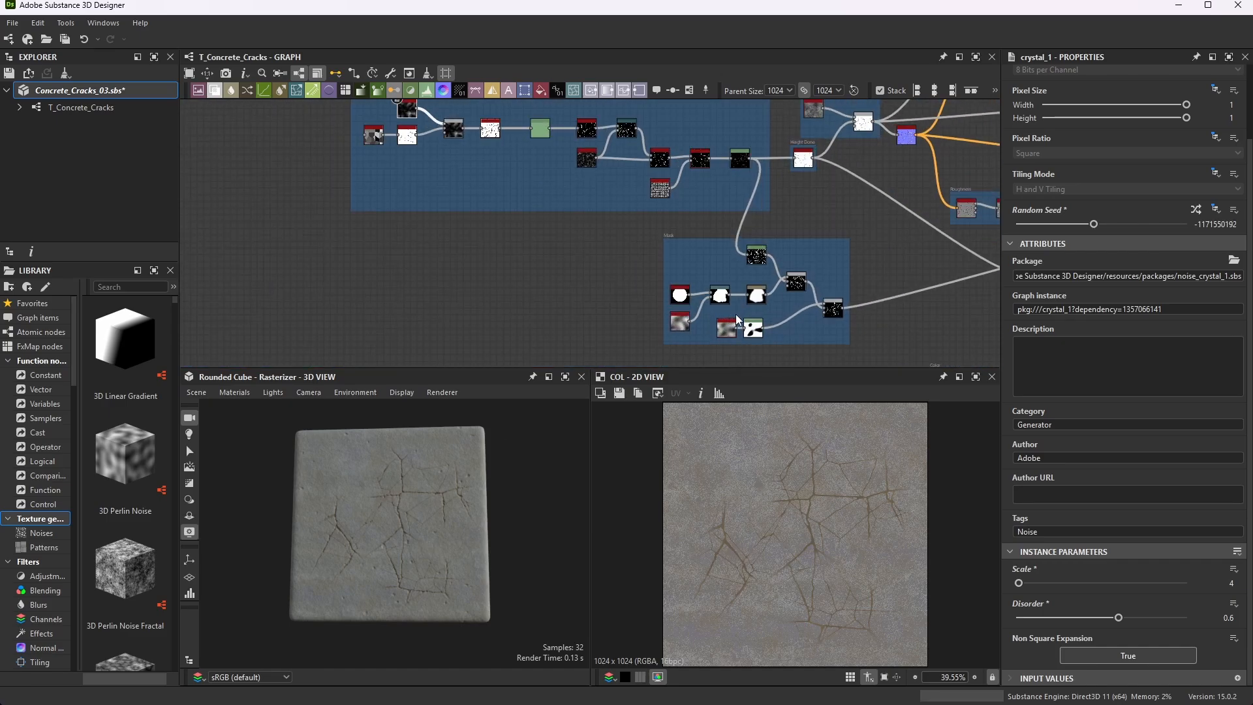
pyautogui.scroll(1, 716, 270)
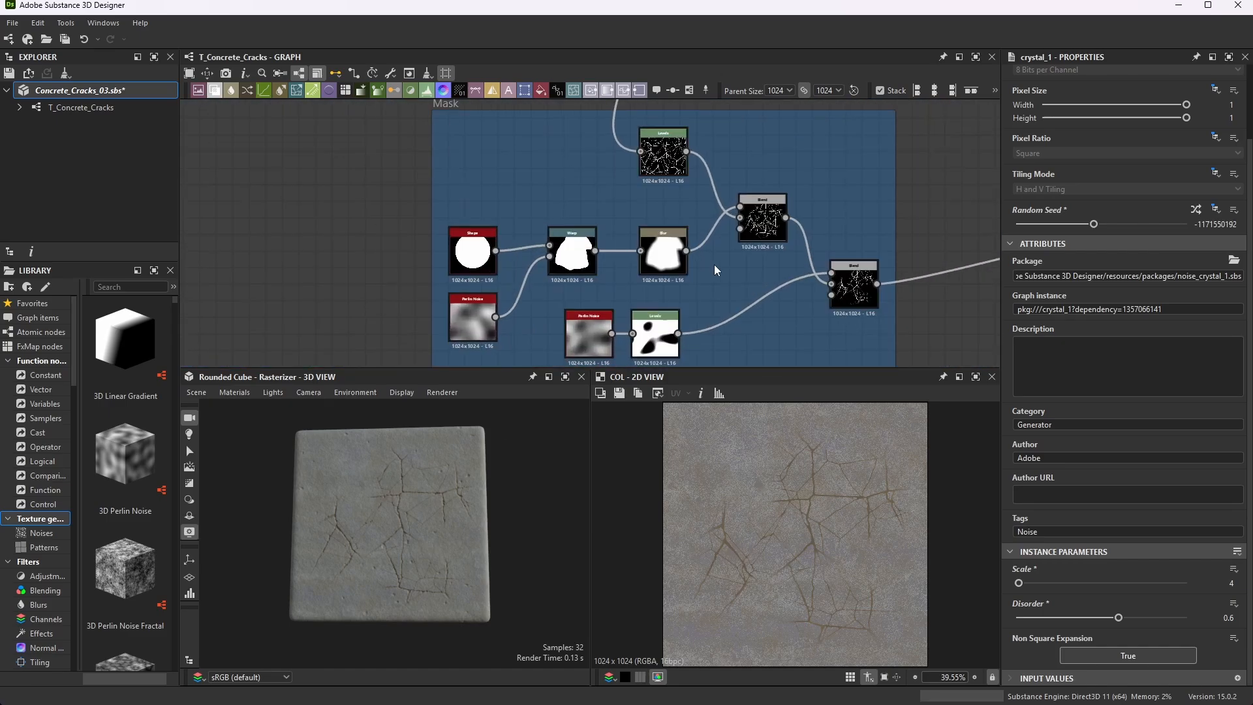
pyautogui.scroll(2, 668, 343)
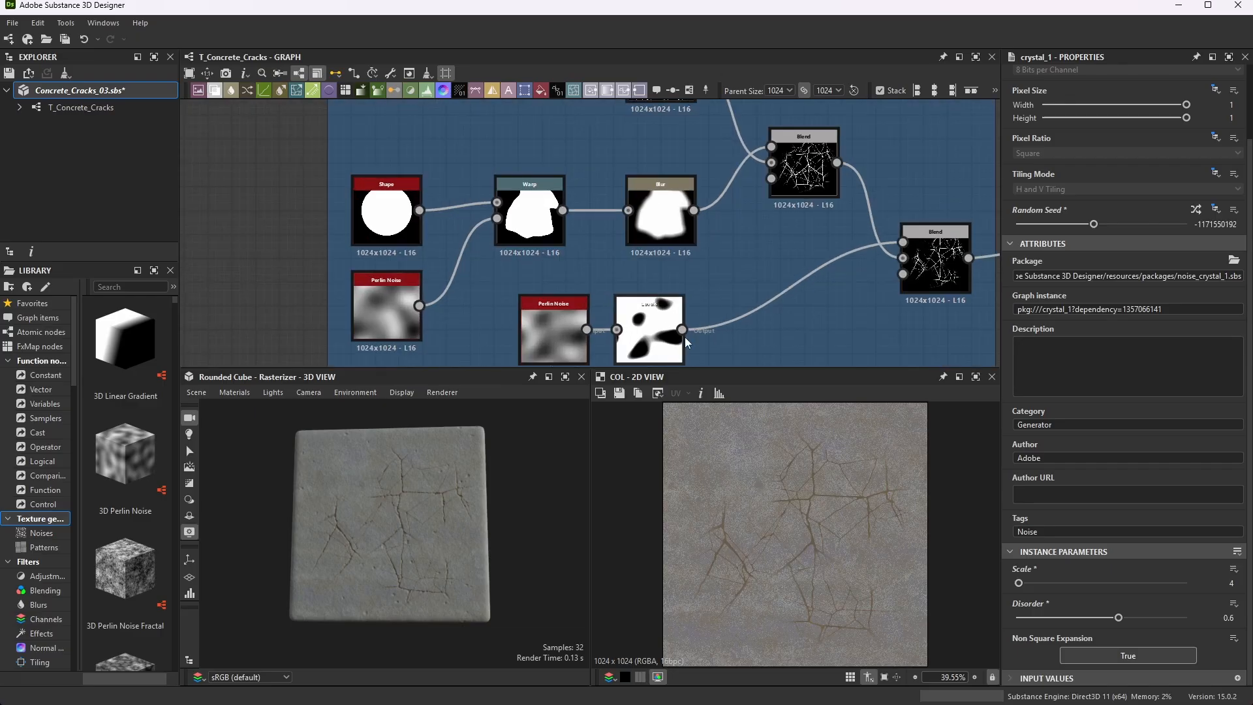
pyautogui.scroll(1, 572, 281)
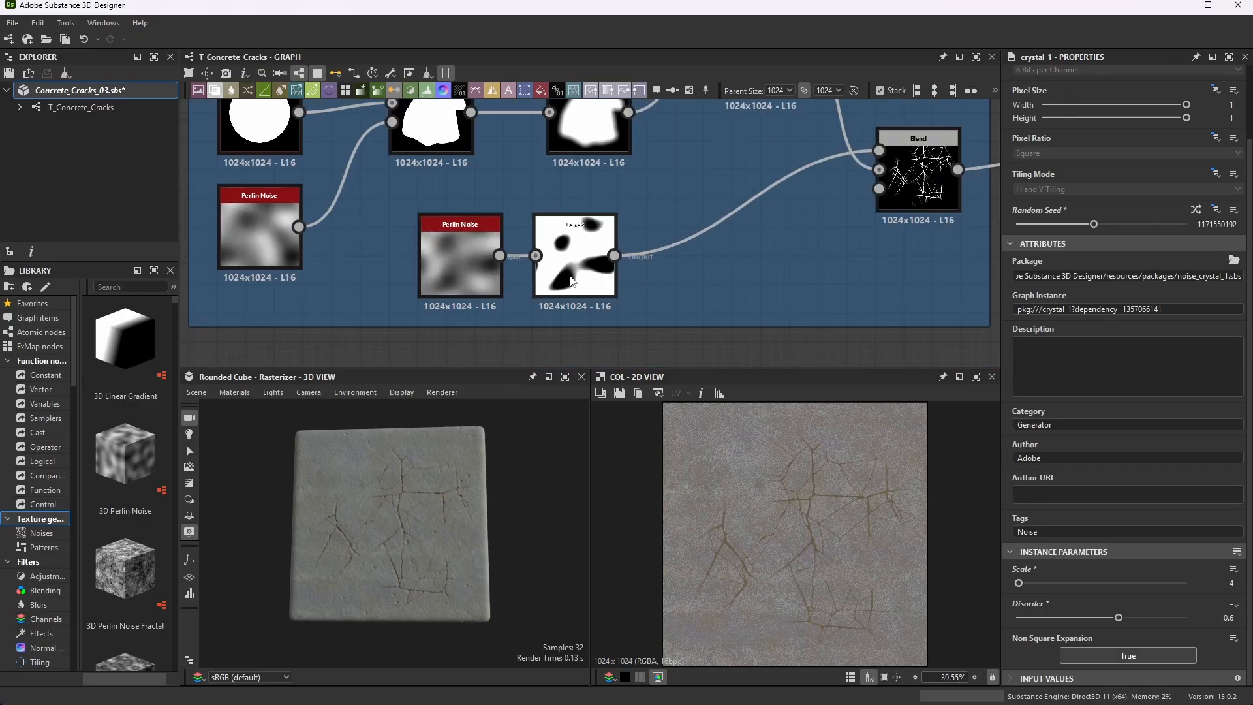
pyautogui.scroll(3, 484, 308)
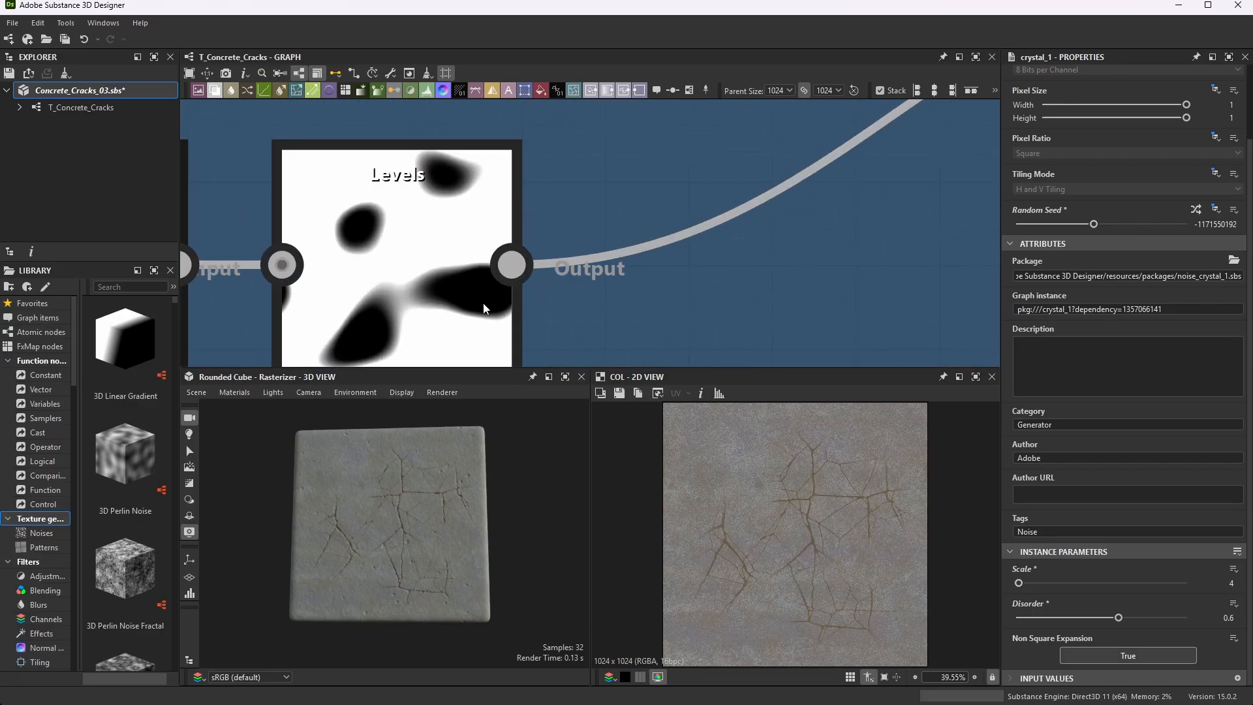
pyautogui.scroll(-2, 499, 307)
pyautogui.scroll(-2, 509, 274)
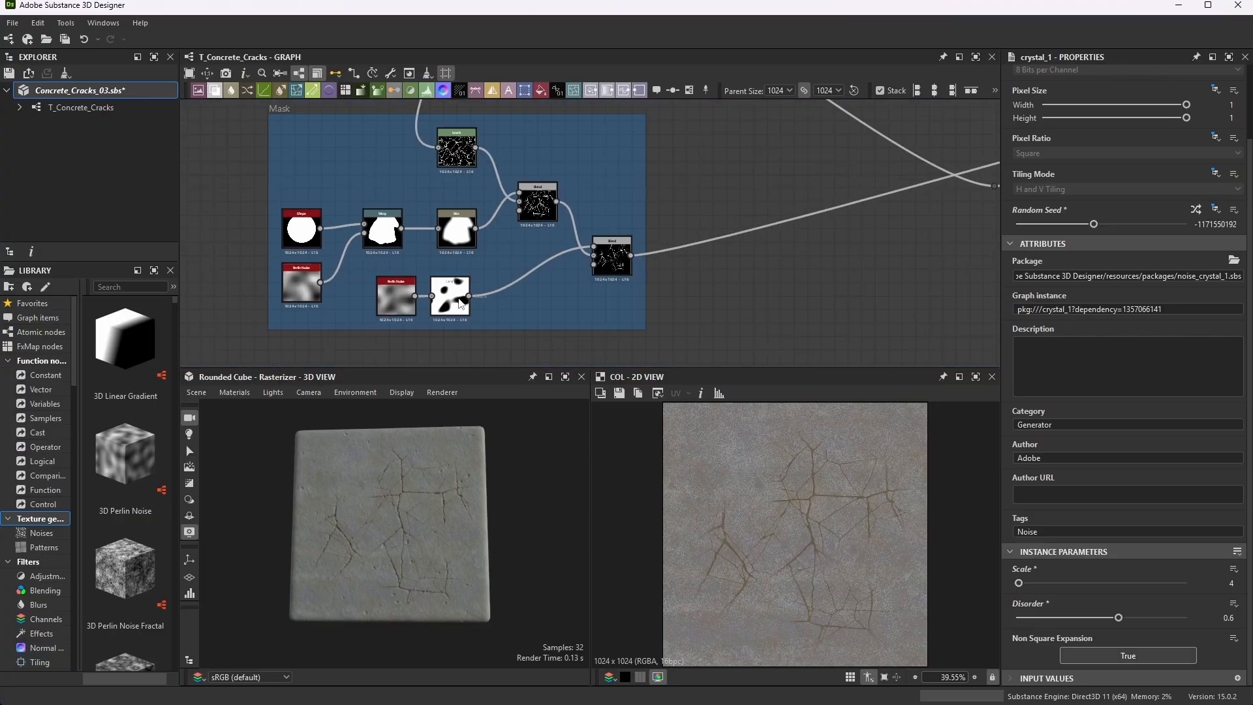
pyautogui.scroll(1, 533, 221)
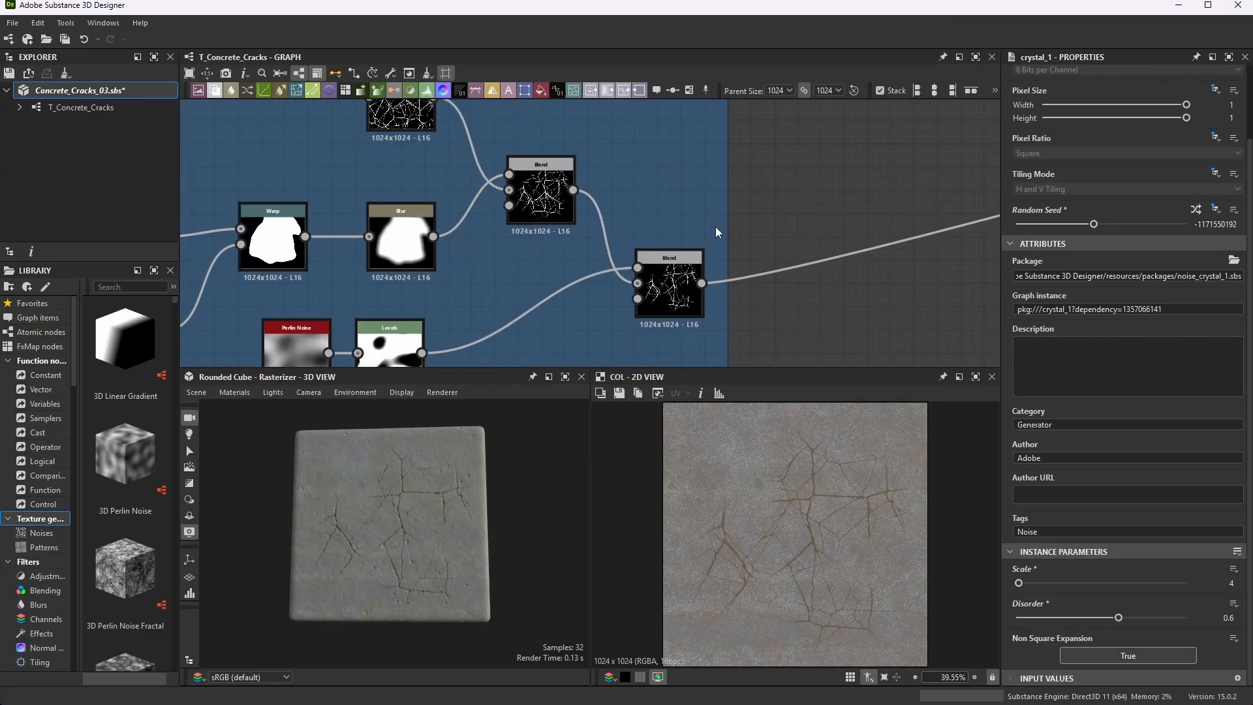
# - Set the opacity of the Mask frame's Multiply blend fed by the Blur node to 0 and inspect the cracks on the preview cube
pyautogui.scroll(-2, 716, 233)
pyautogui.scroll(-1, 703, 215)
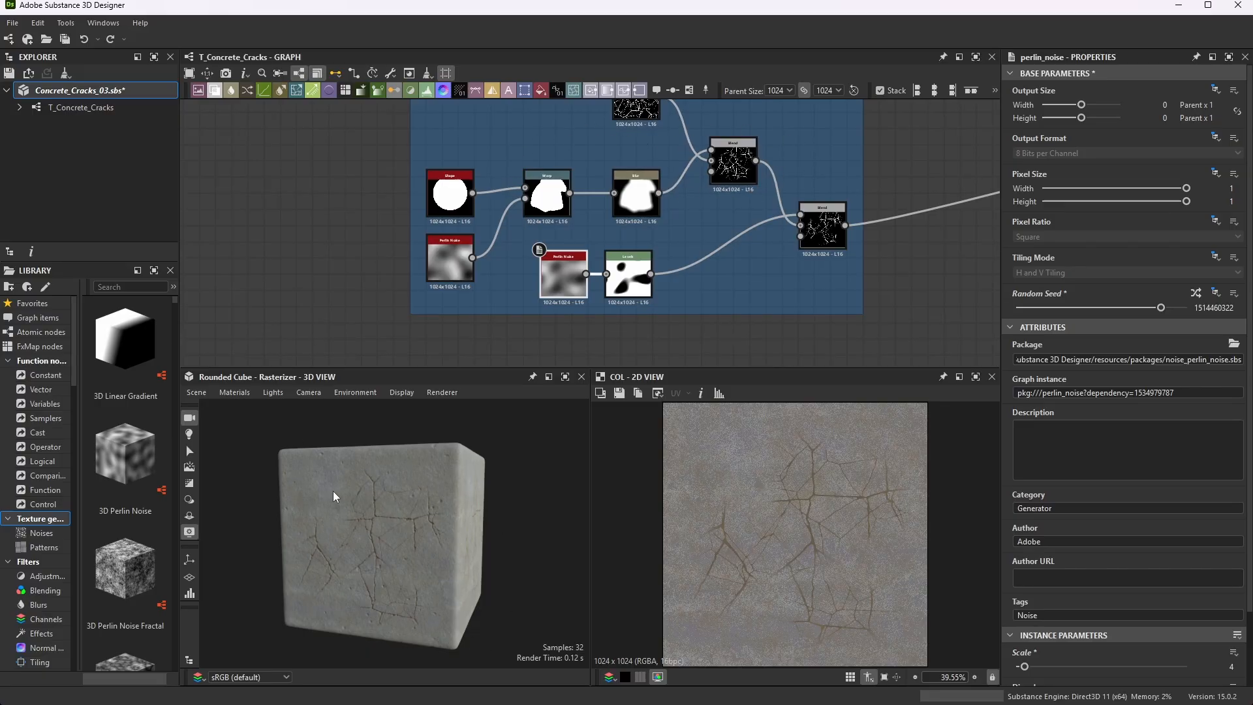
pyautogui.doubleClick(736, 162)
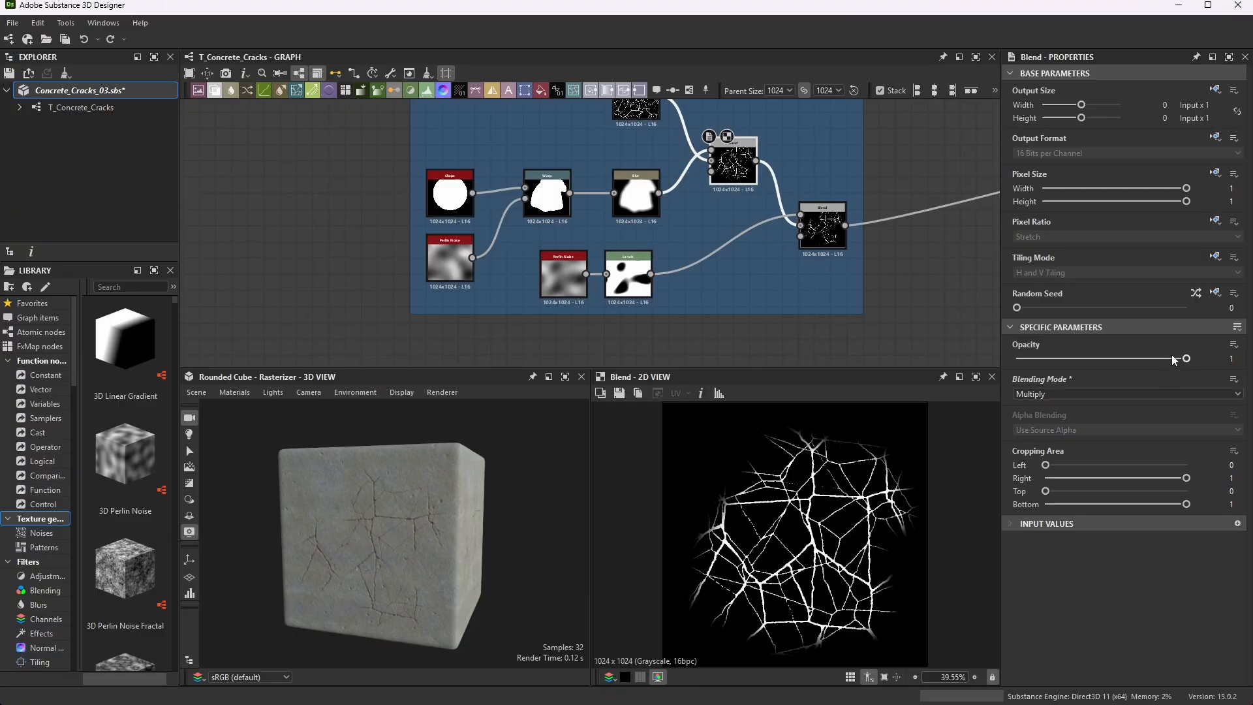
pyautogui.scroll(8, 750, 154)
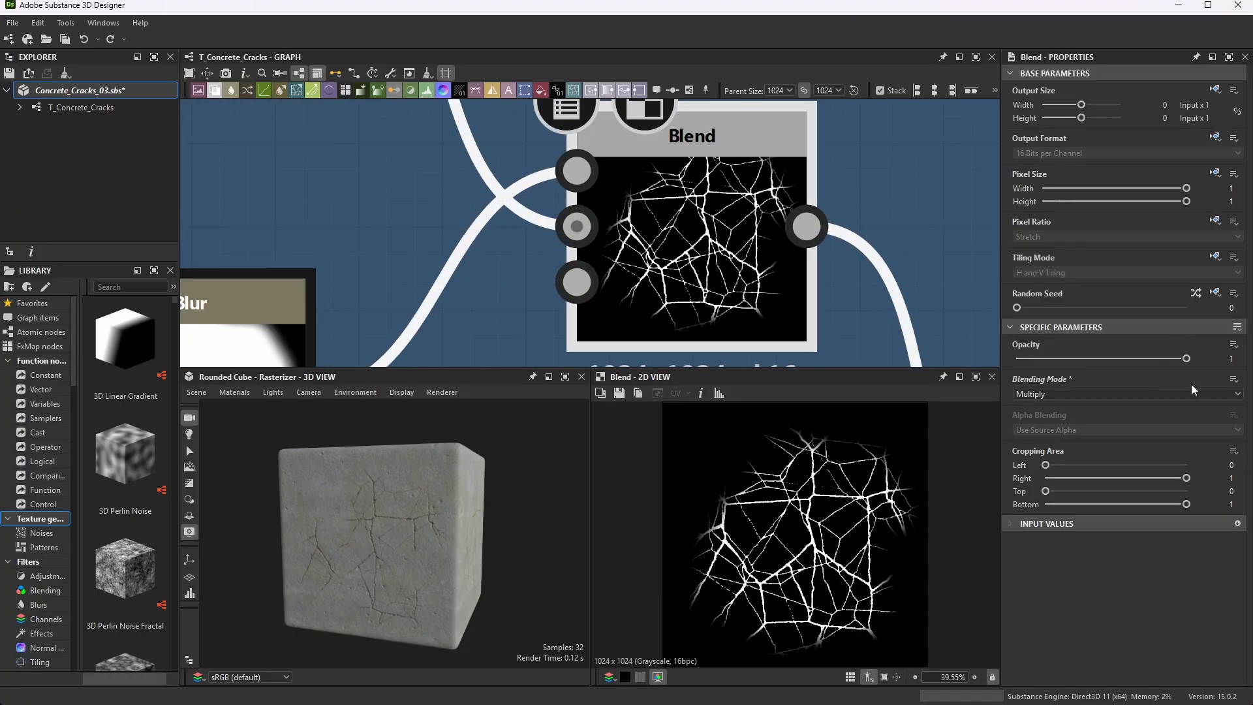
pyautogui.scroll(-5, 732, 143)
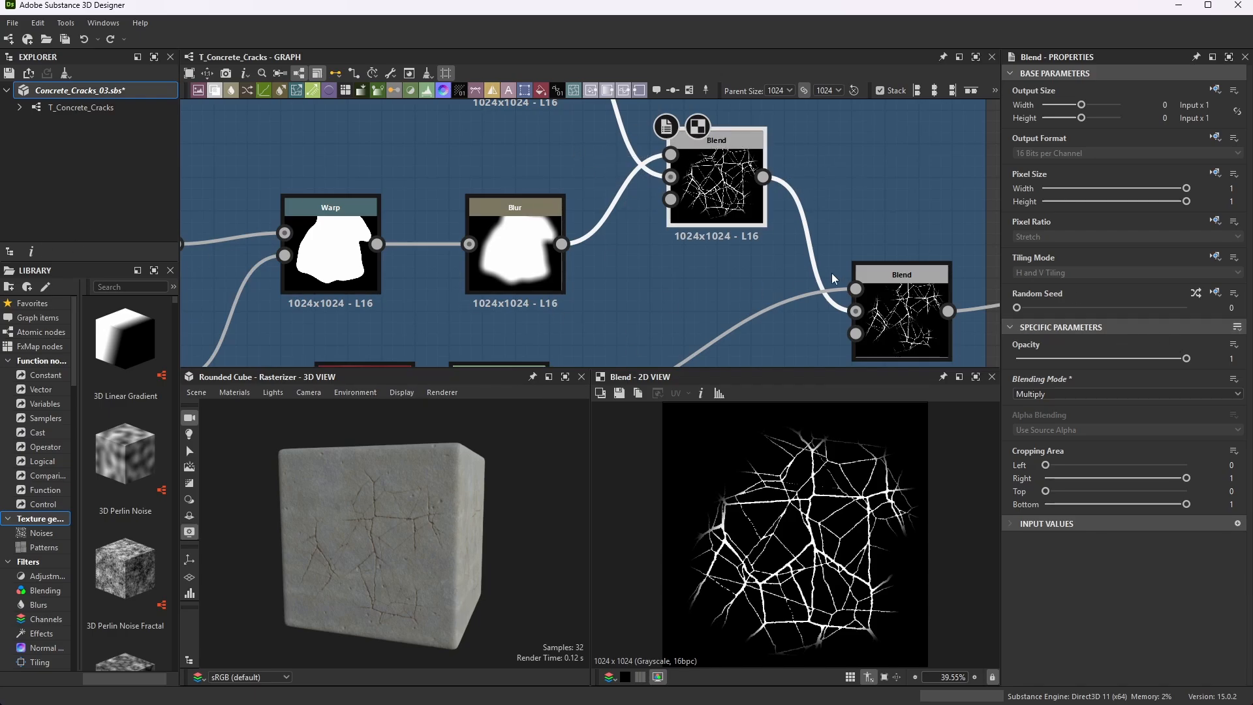
pyautogui.moveTo(1189, 363); pyautogui.dragTo(974, 367)
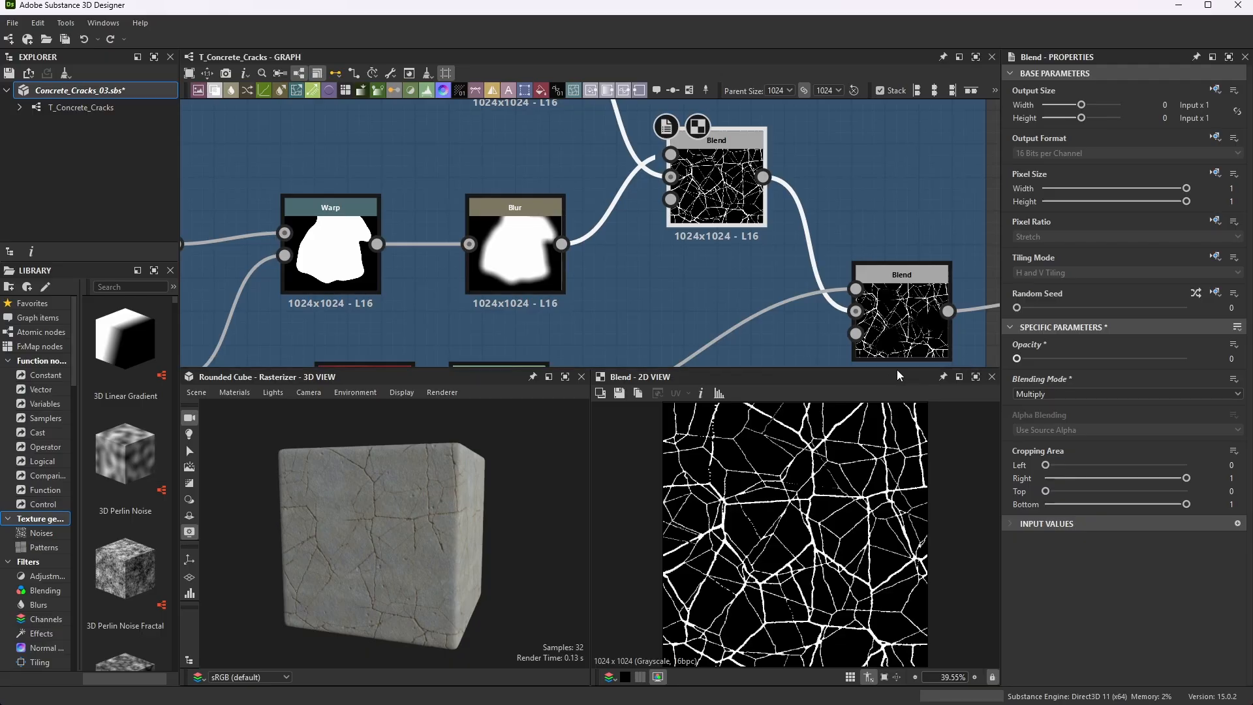
pyautogui.moveTo(535, 469); pyautogui.dragTo(558, 462)
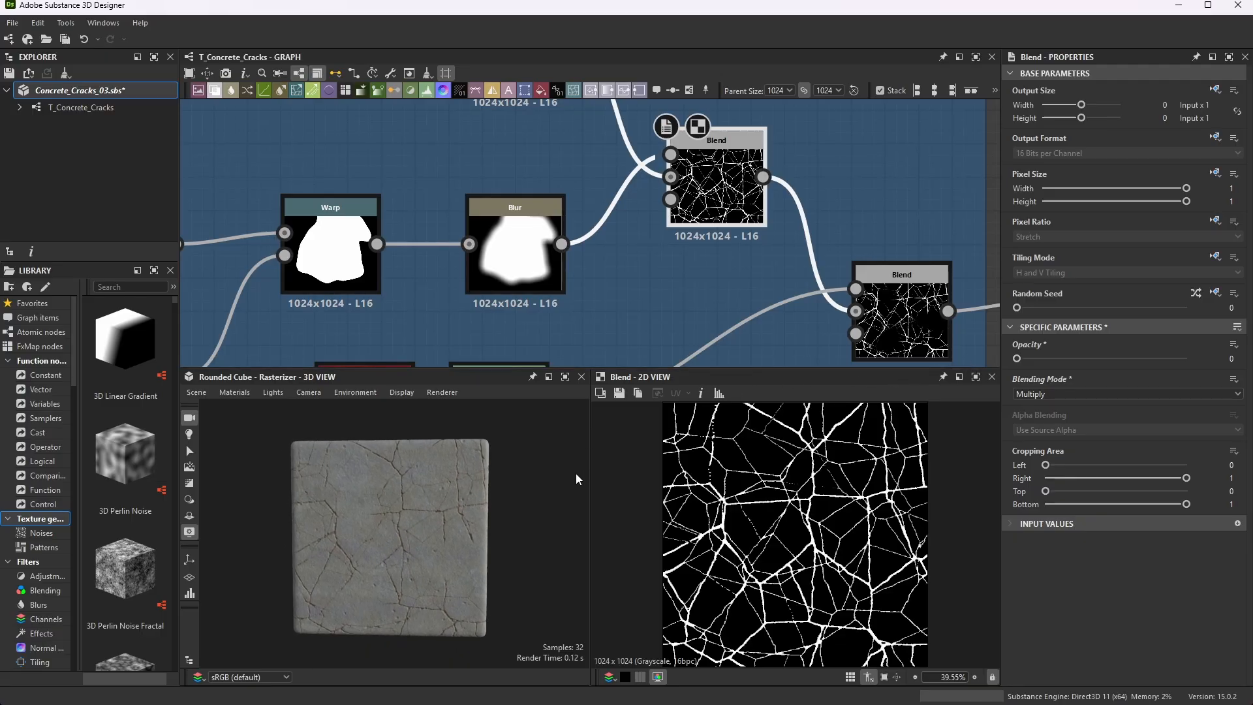
pyautogui.scroll(-3, 469, 513)
pyautogui.moveTo(468, 517); pyautogui.dragTo(378, 551)
pyautogui.scroll(3, 378, 551)
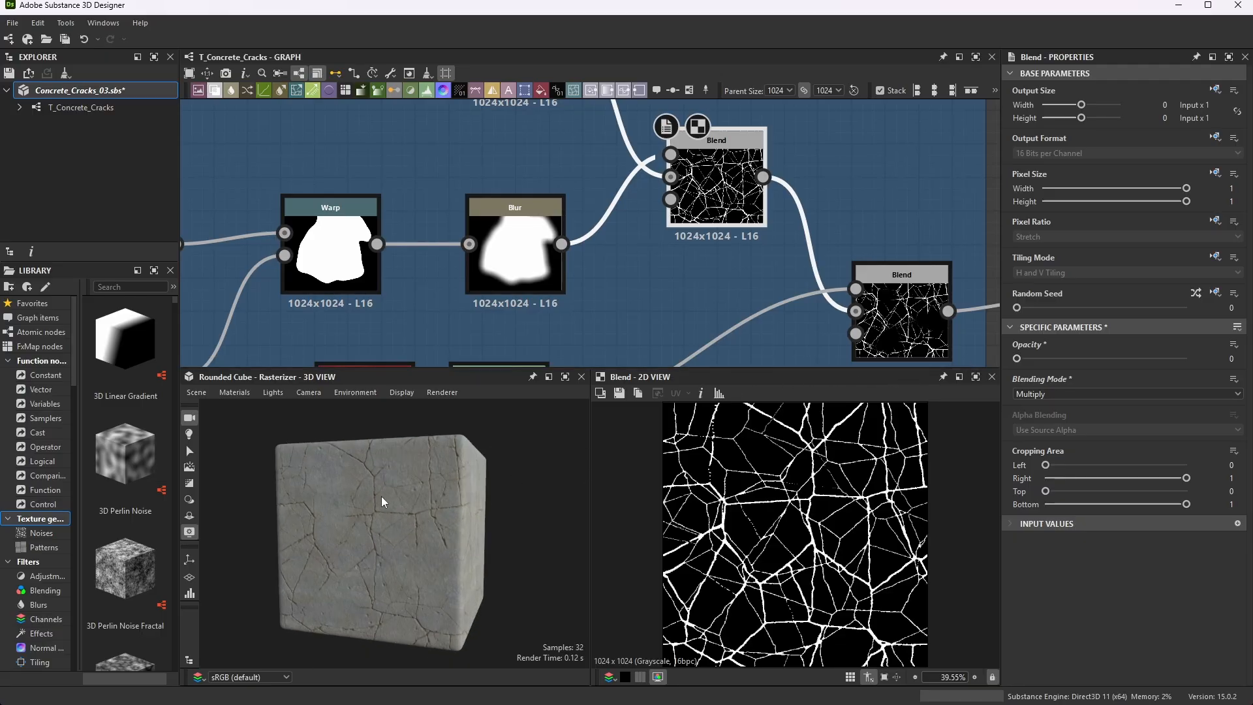
pyautogui.moveTo(383, 502)
pyautogui.mouseDown()
pyautogui.moveTo(442, 511)
pyautogui.moveTo(397, 528)
pyautogui.moveTo(372, 512)
pyautogui.mouseUp()
pyautogui.scroll(-3, 653, 270)
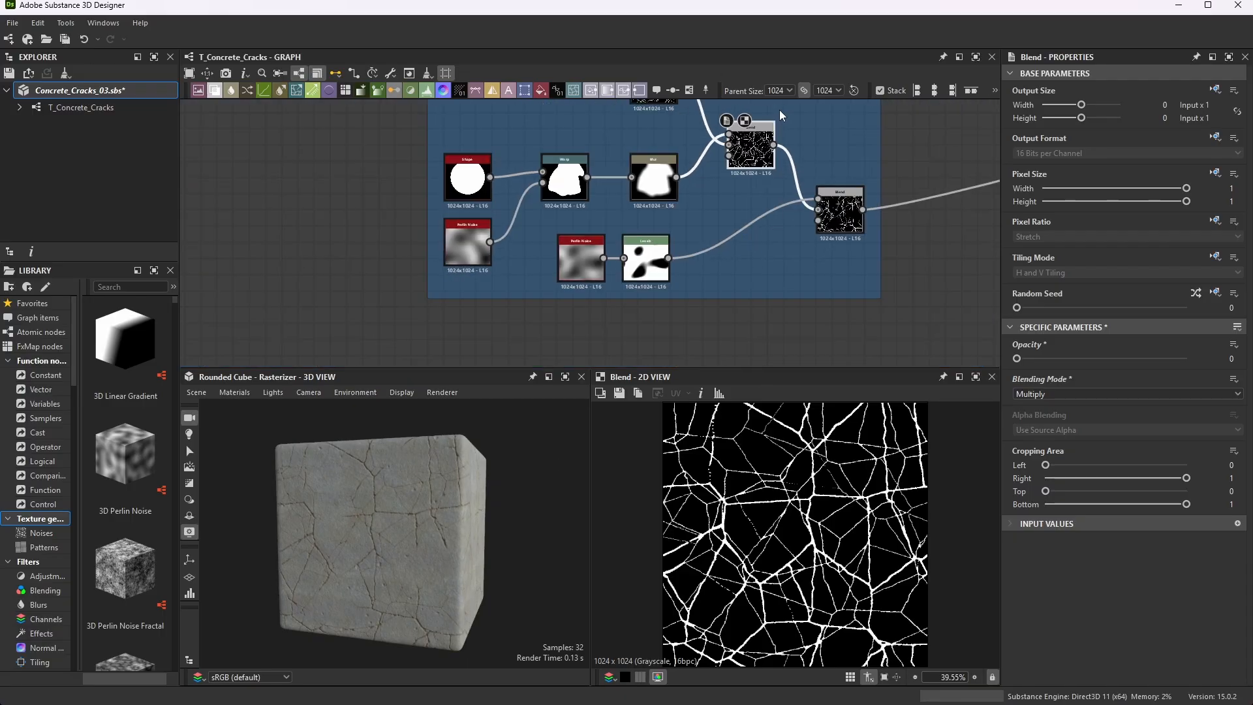
# - Set the scale of the Perlin Noise feeding the Levels node in the Mask frame to 7
pyautogui.scroll(4, 652, 270)
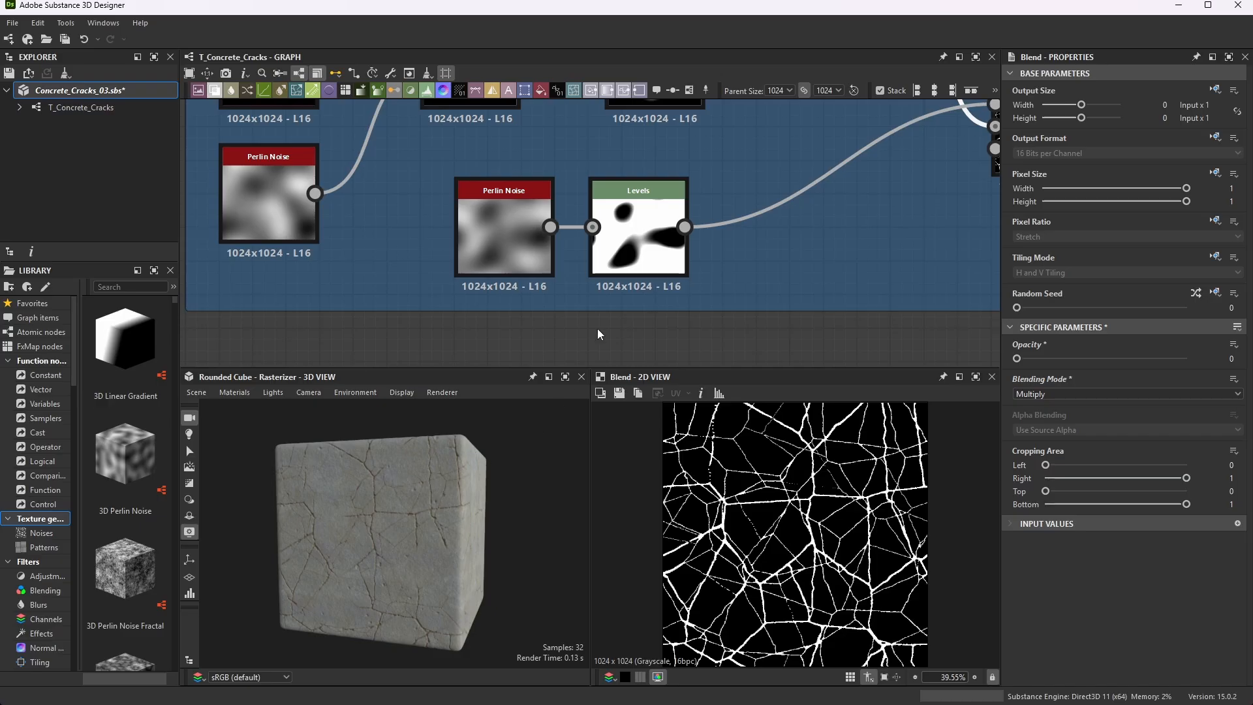
pyautogui.scroll(-3, 599, 334)
pyautogui.scroll(2, 678, 249)
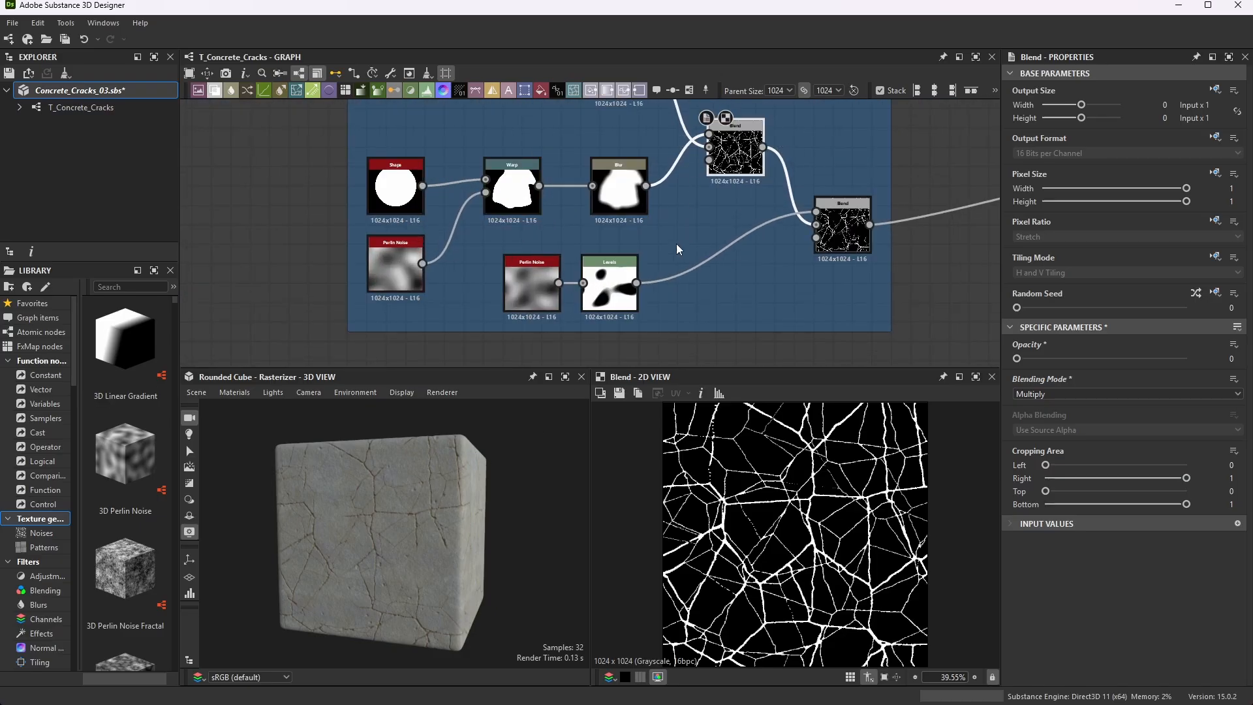
pyautogui.scroll(-4, 677, 249)
pyautogui.scroll(-2, 587, 155)
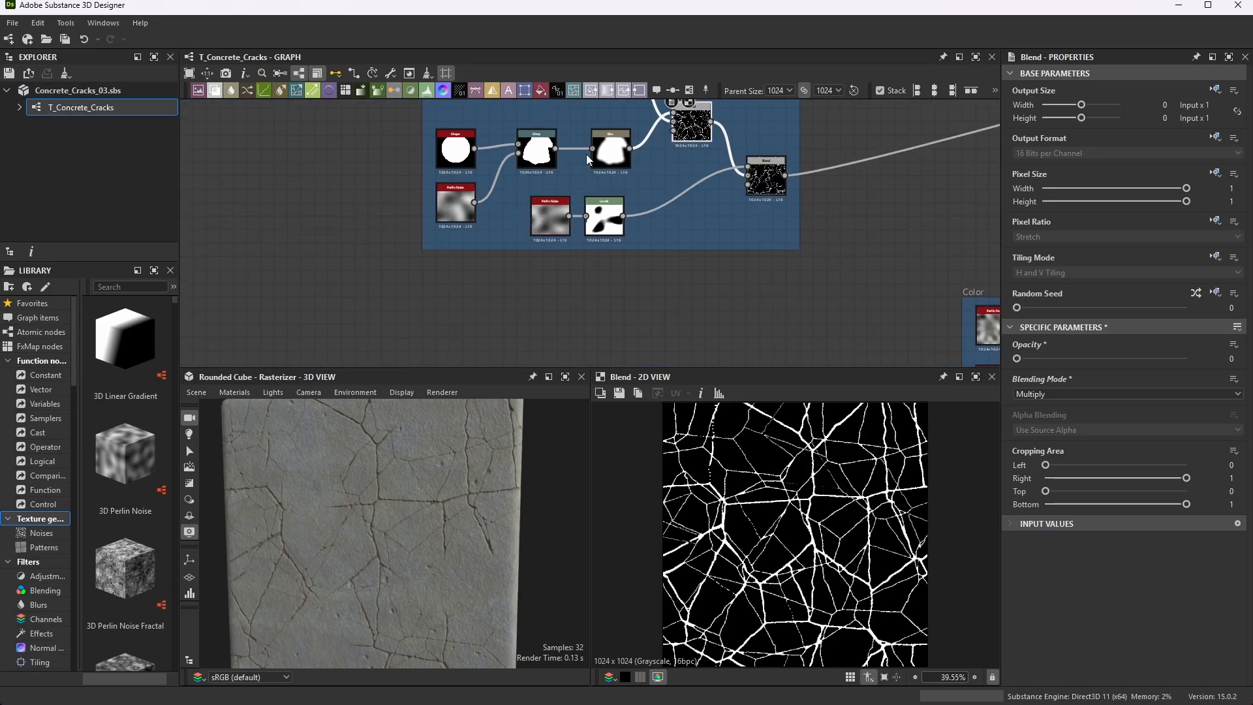
pyautogui.scroll(2, 646, 194)
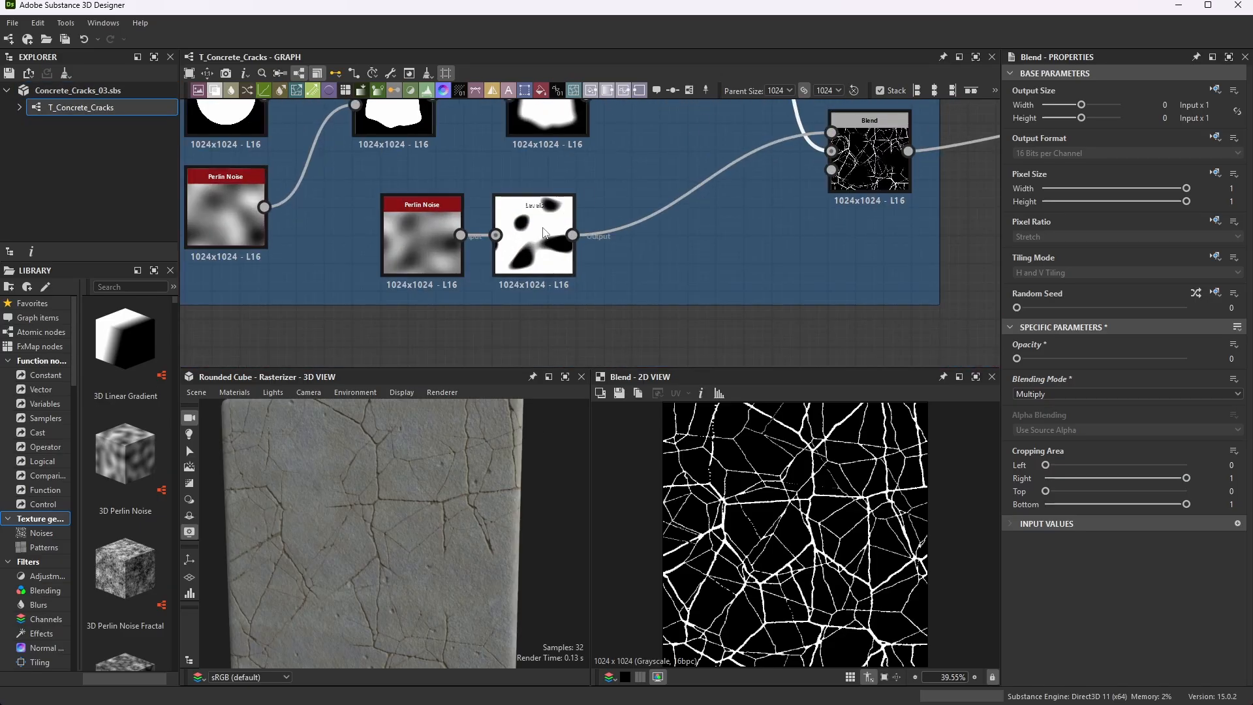
pyautogui.scroll(1, 646, 272)
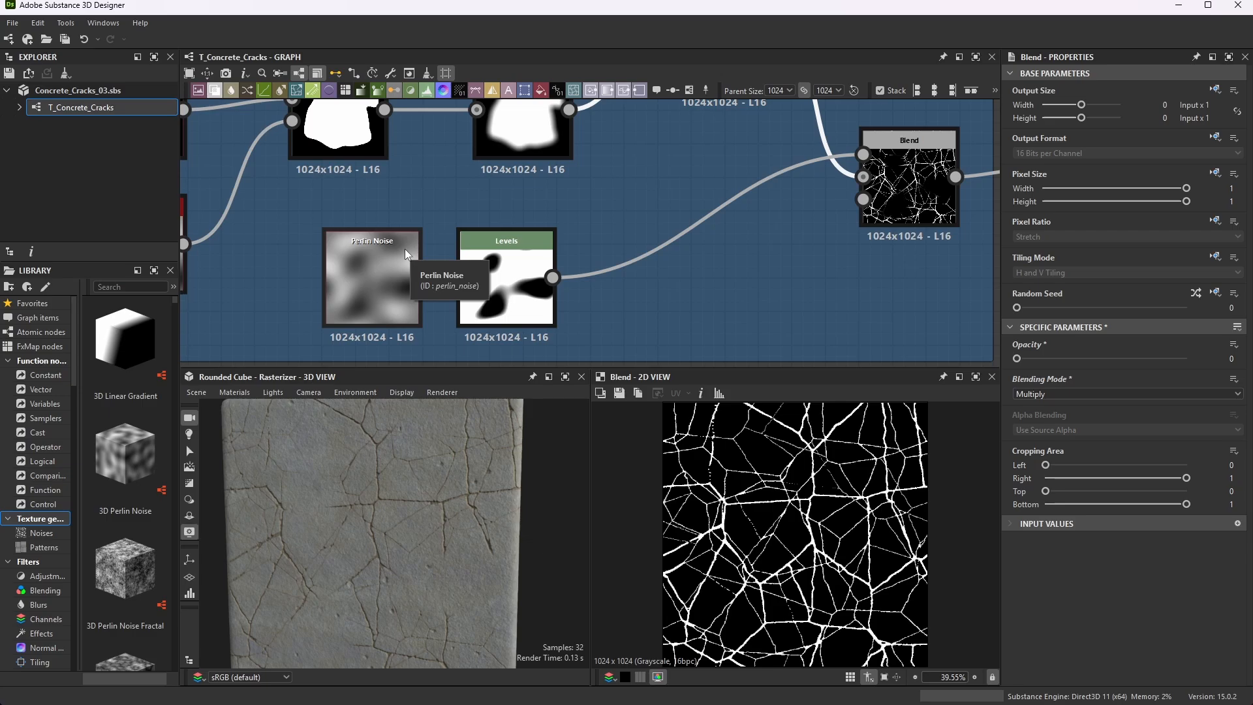
pyautogui.click(414, 281)
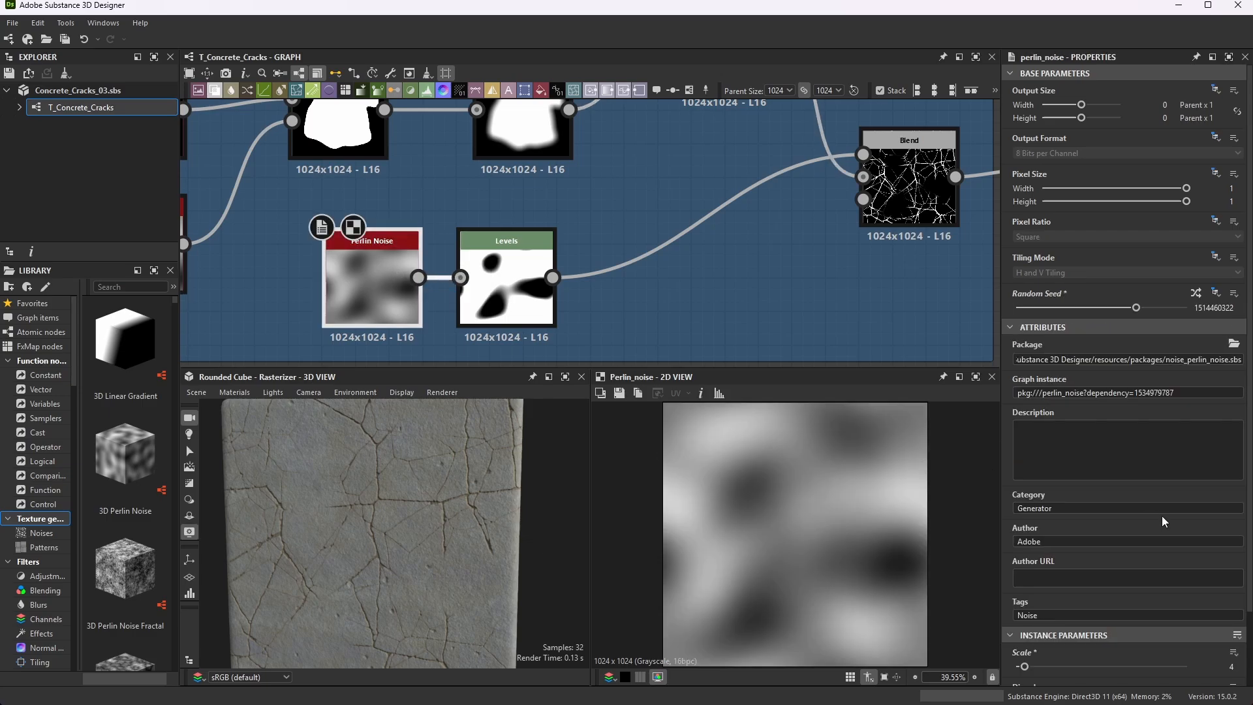
pyautogui.scroll(-2, 1151, 521)
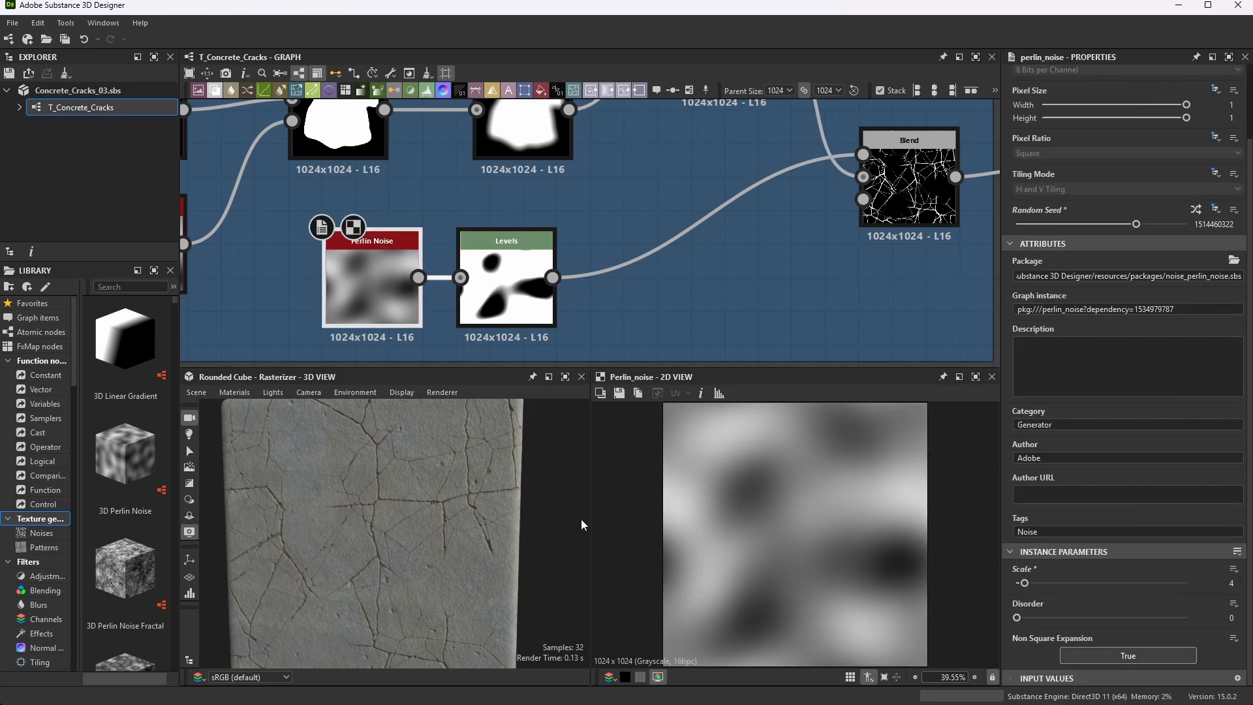
pyautogui.scroll(-3, 433, 489)
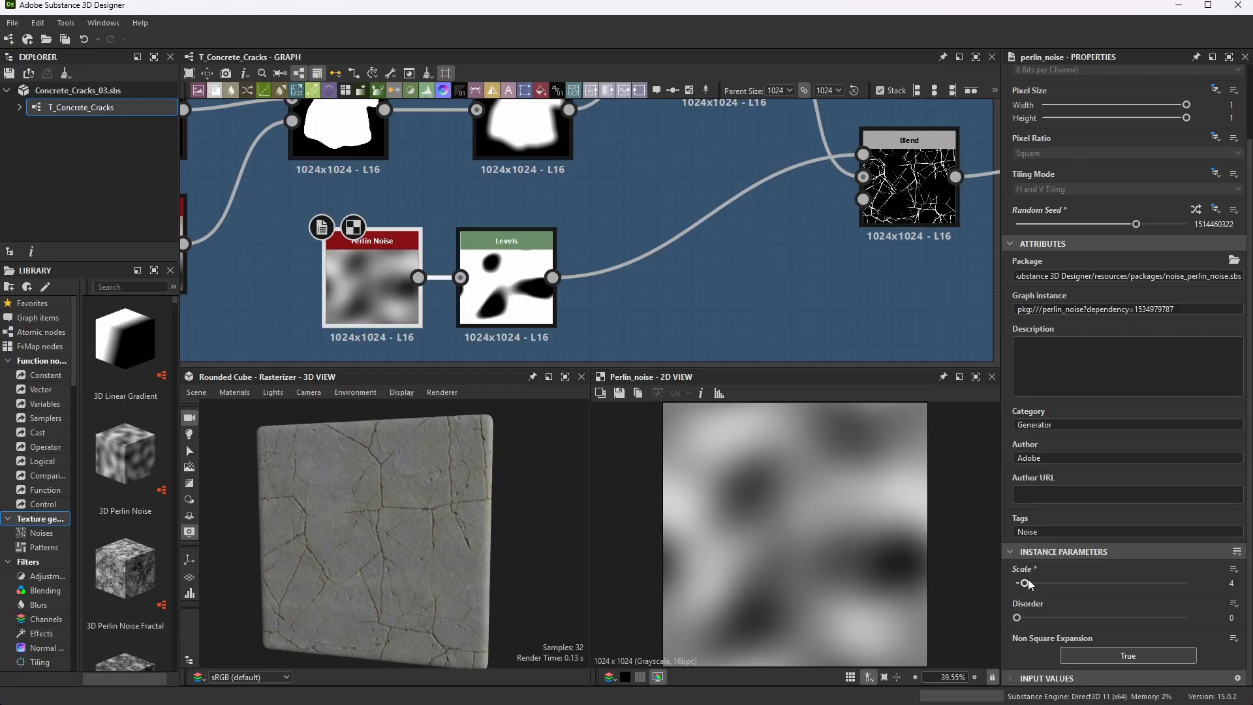
pyautogui.moveTo(1024, 584)
pyautogui.mouseDown()
pyautogui.moveTo(1044, 587)
pyautogui.moveTo(1032, 589)
pyautogui.mouseUp()
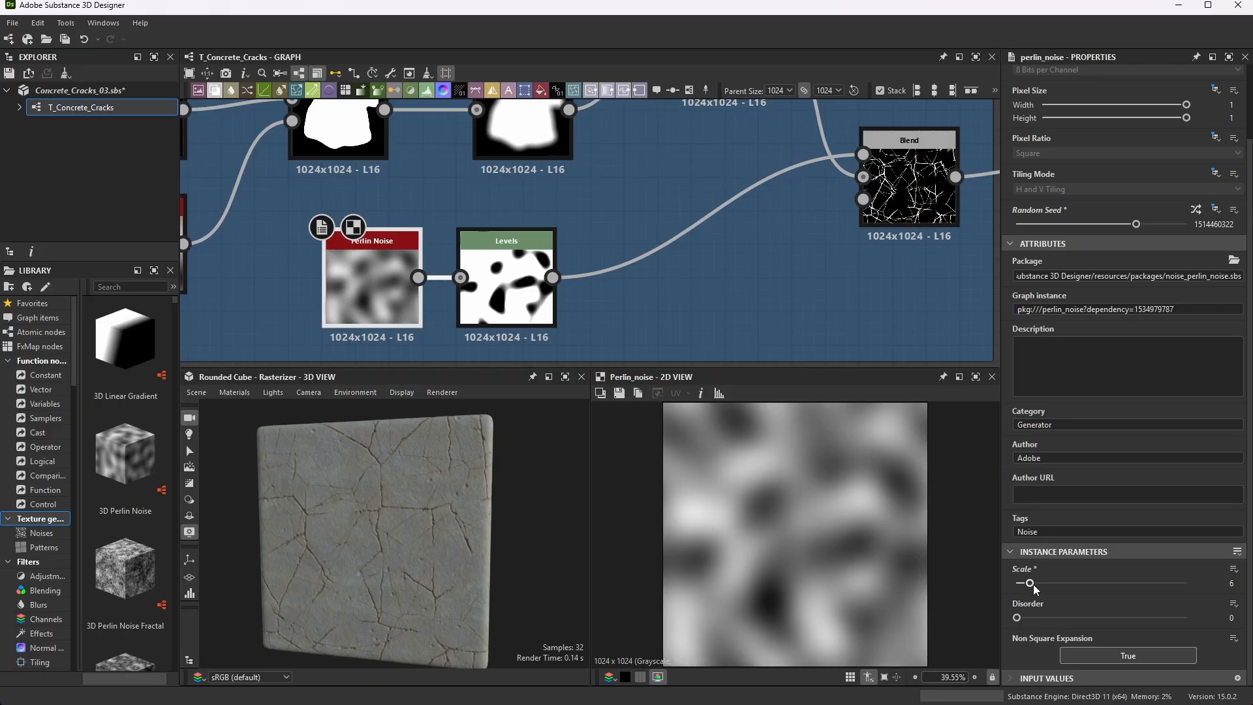
pyautogui.hotkey('ctrl', 'z')
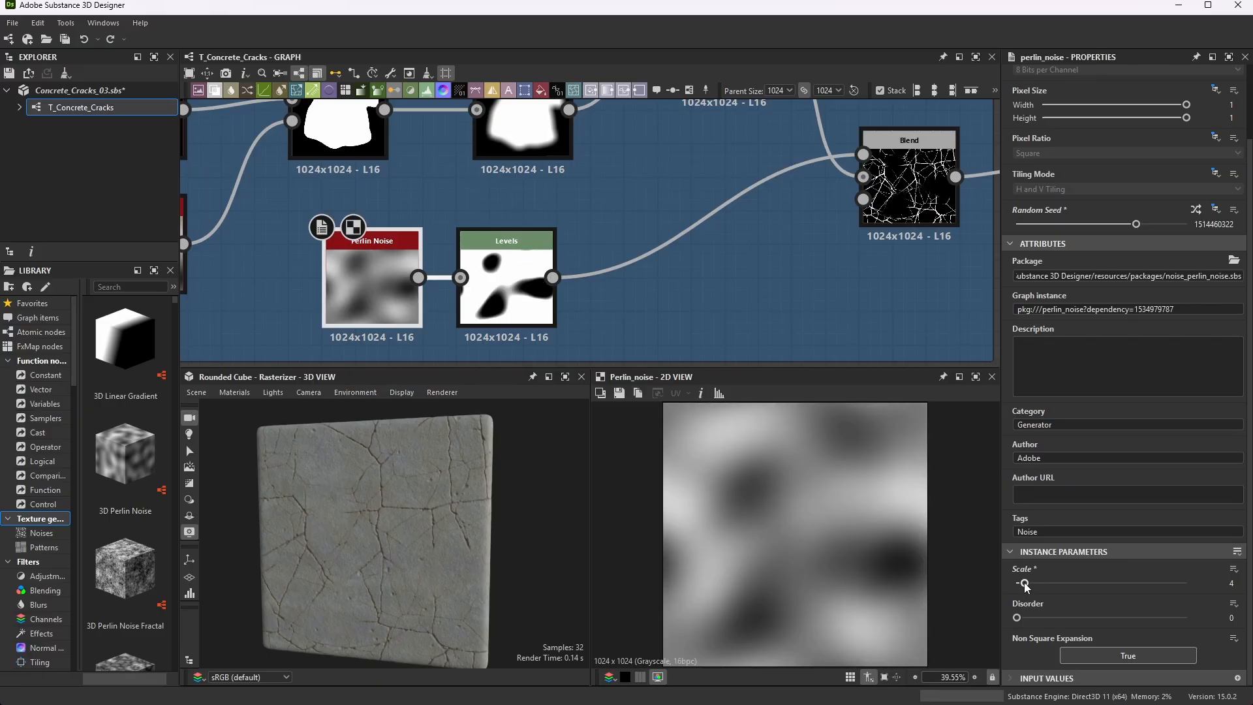
pyautogui.moveTo(1025, 583); pyautogui.dragTo(1033, 586)
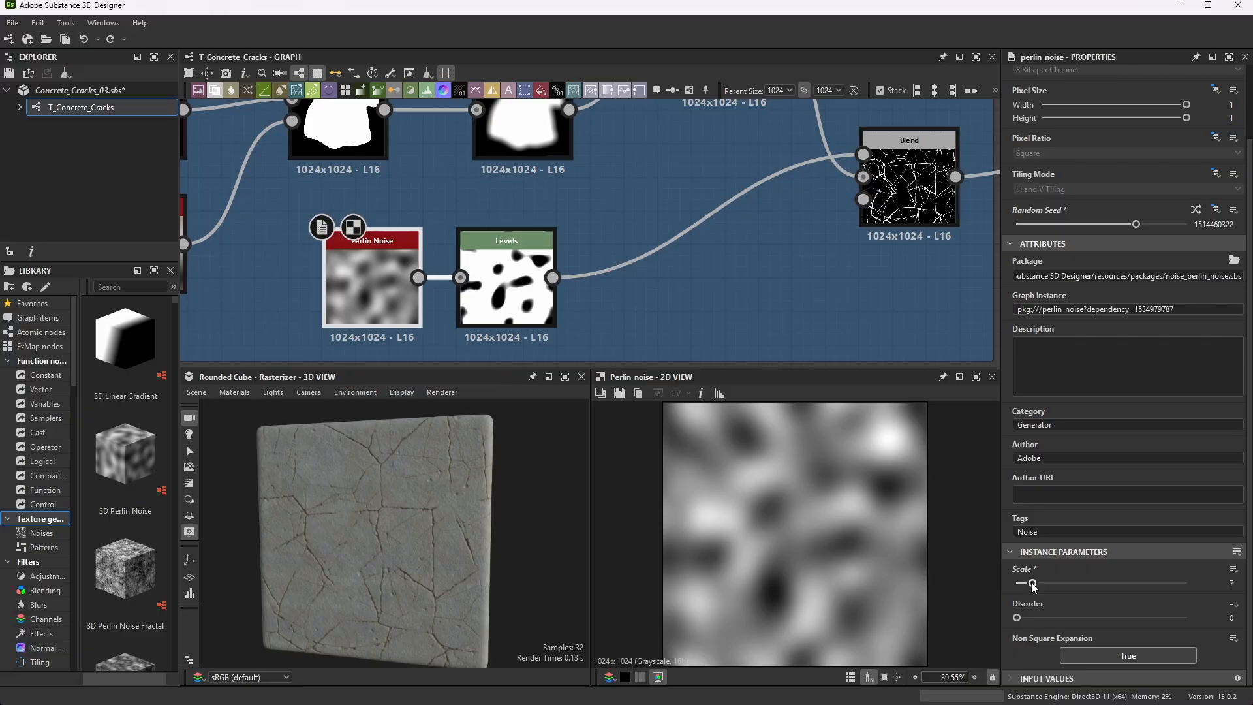
pyautogui.moveTo(455, 525)
pyautogui.mouseDown()
pyautogui.moveTo(527, 507)
pyautogui.moveTo(442, 520)
pyautogui.mouseUp()
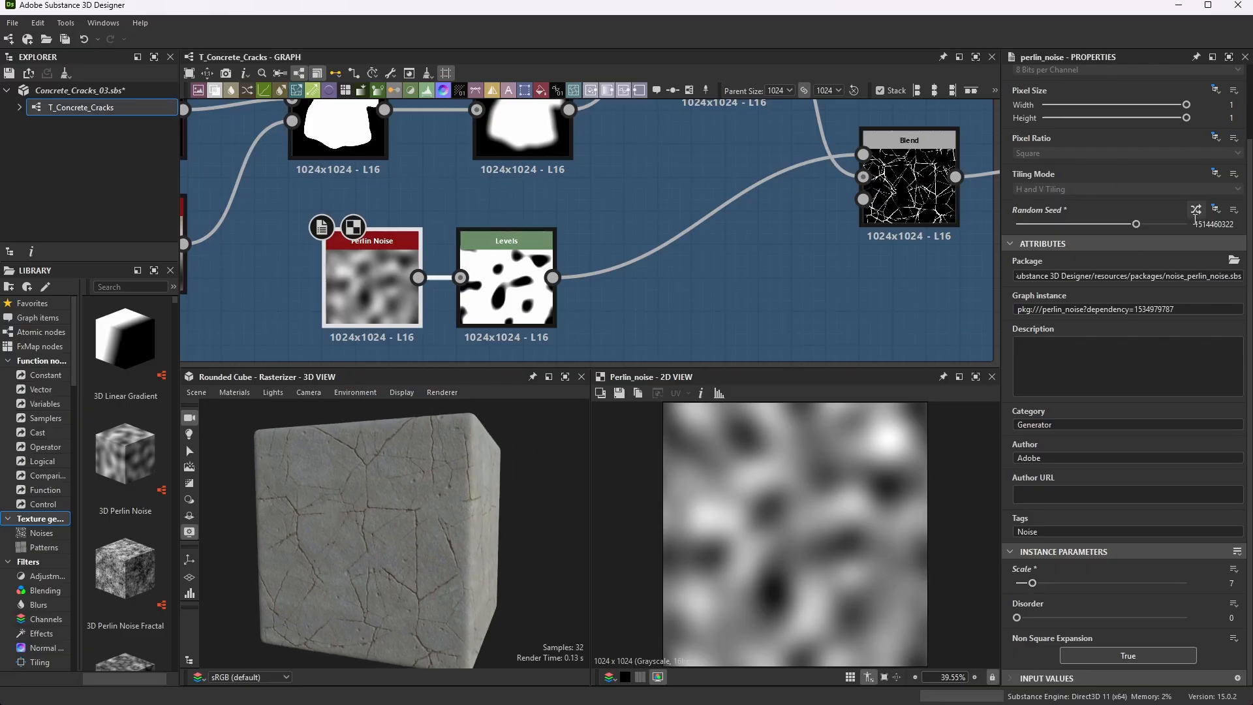
# - Randomize the seed of the Perlin Noise feeding the Levels node several times to vary the crack mask
pyautogui.click(1196, 209)
pyautogui.click(1196, 209)
pyautogui.click(1196, 209)
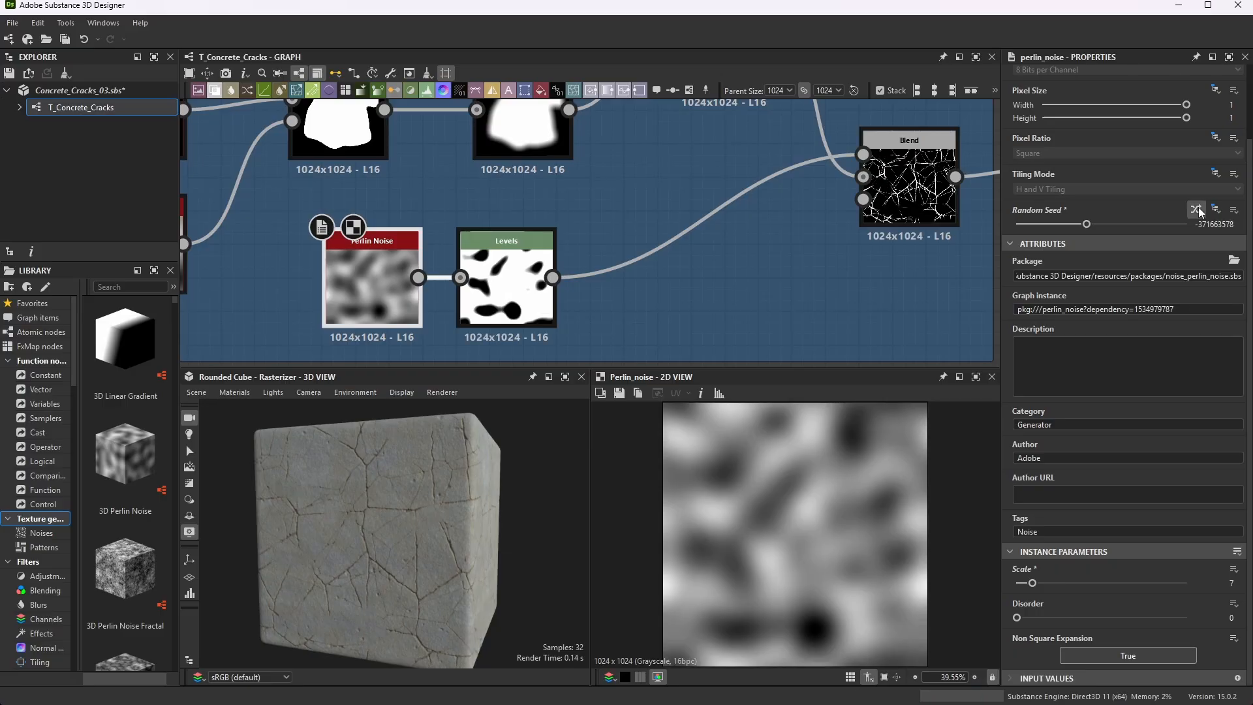
pyautogui.click(1196, 209)
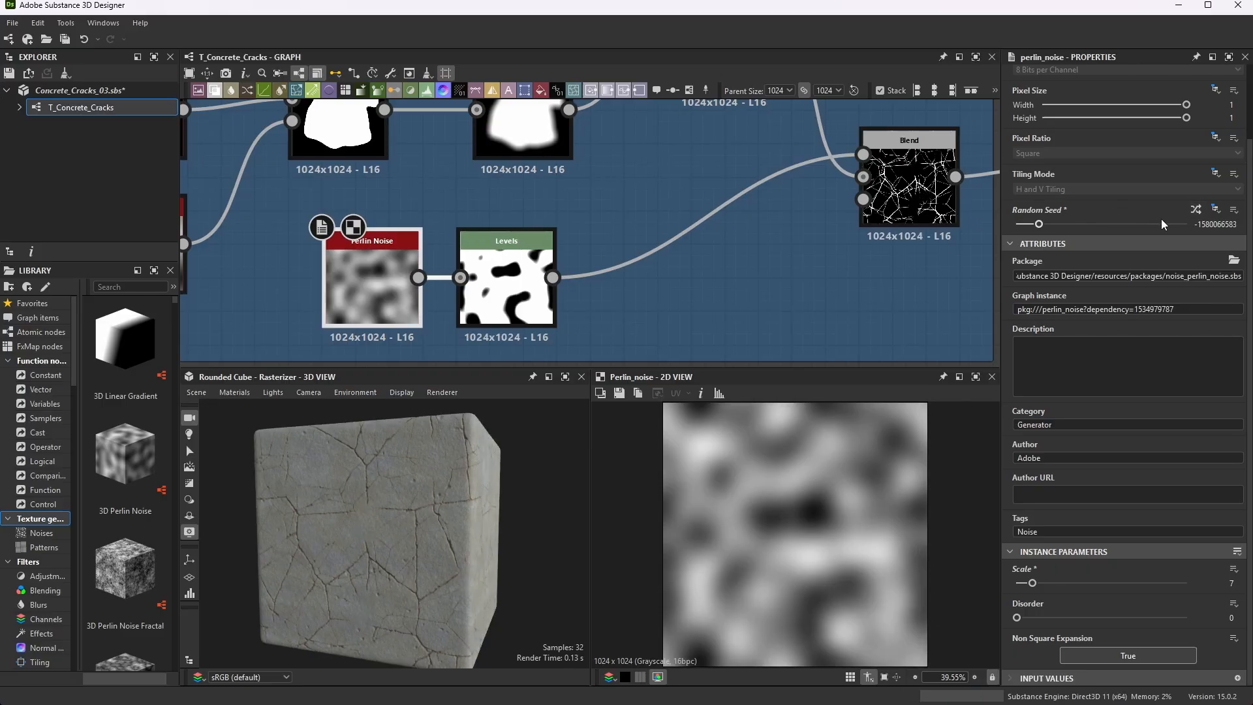
pyautogui.click(1195, 209)
pyautogui.click(1196, 209)
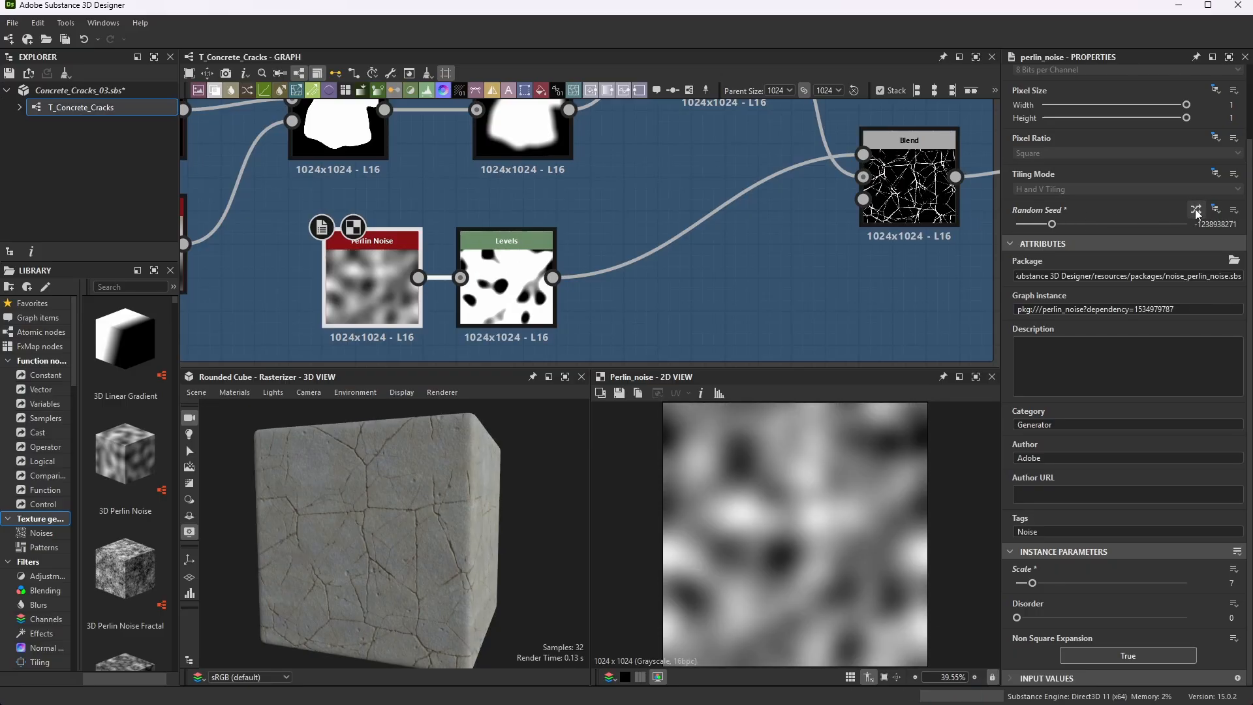
# - Randomize the seed of the Cells 4 noise in the Cracks frame to get a different crack pattern
pyautogui.scroll(-8, 574, 271)
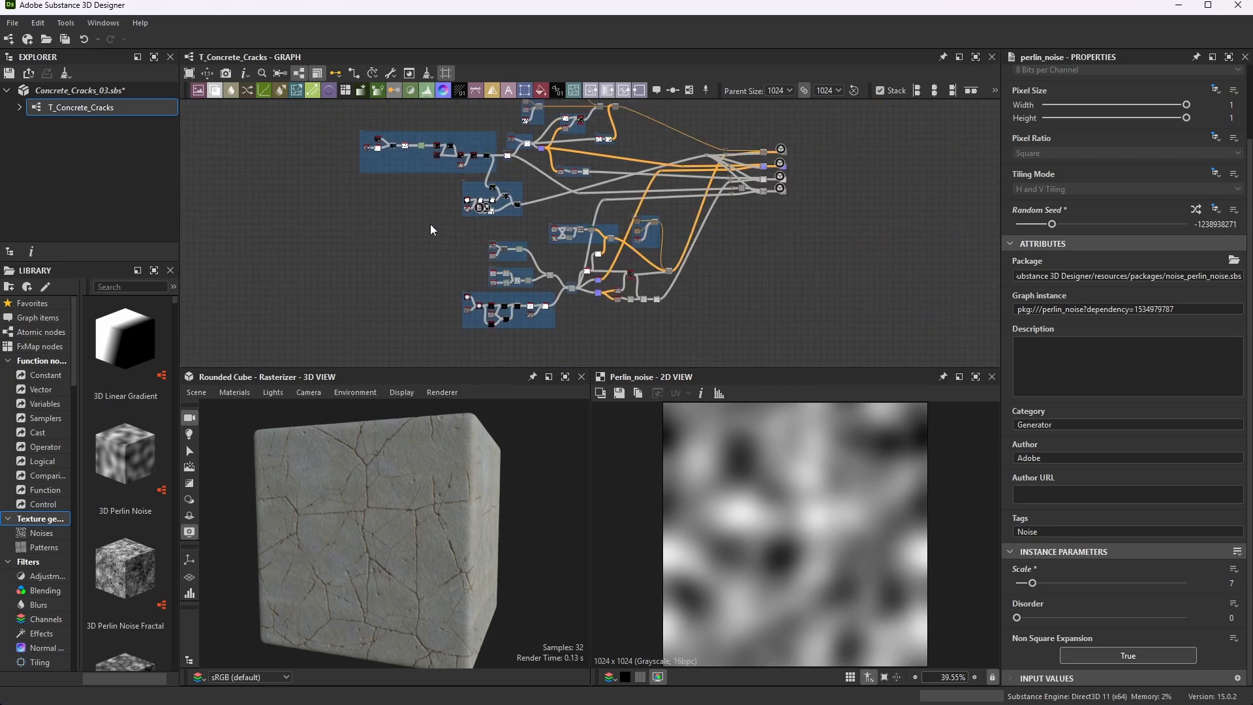
pyautogui.scroll(14, 367, 147)
pyautogui.click(413, 203)
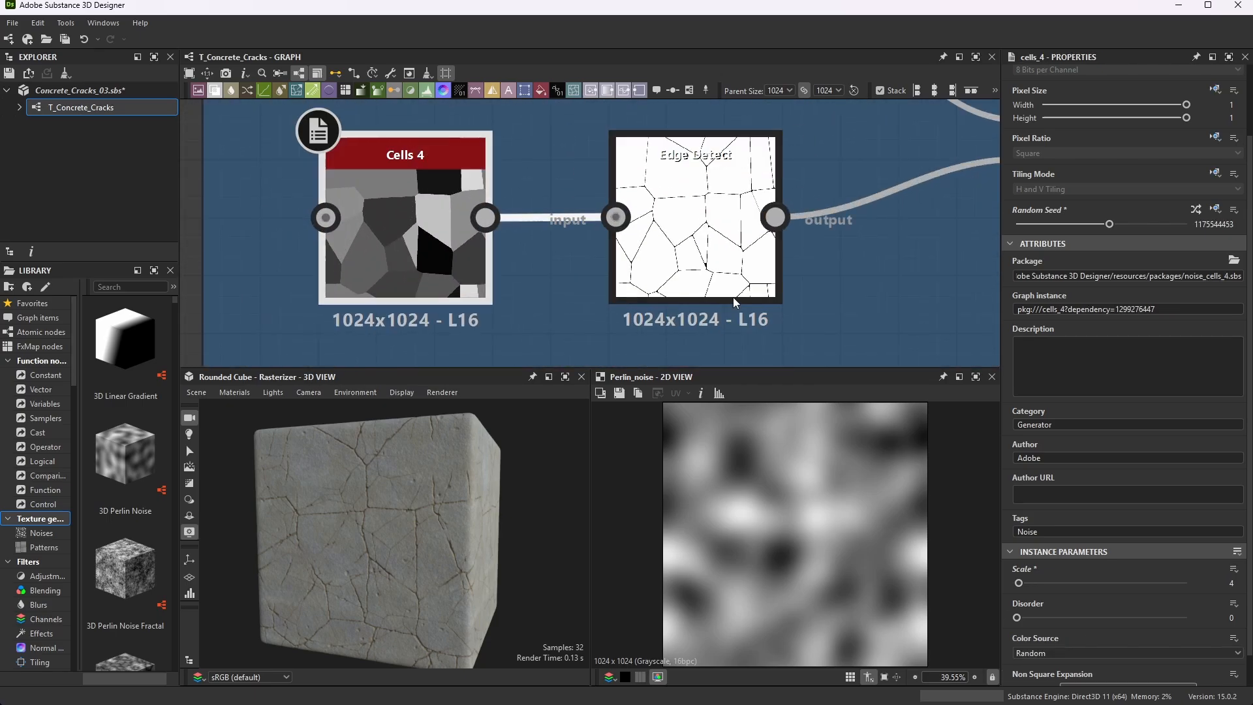
pyautogui.click(1195, 210)
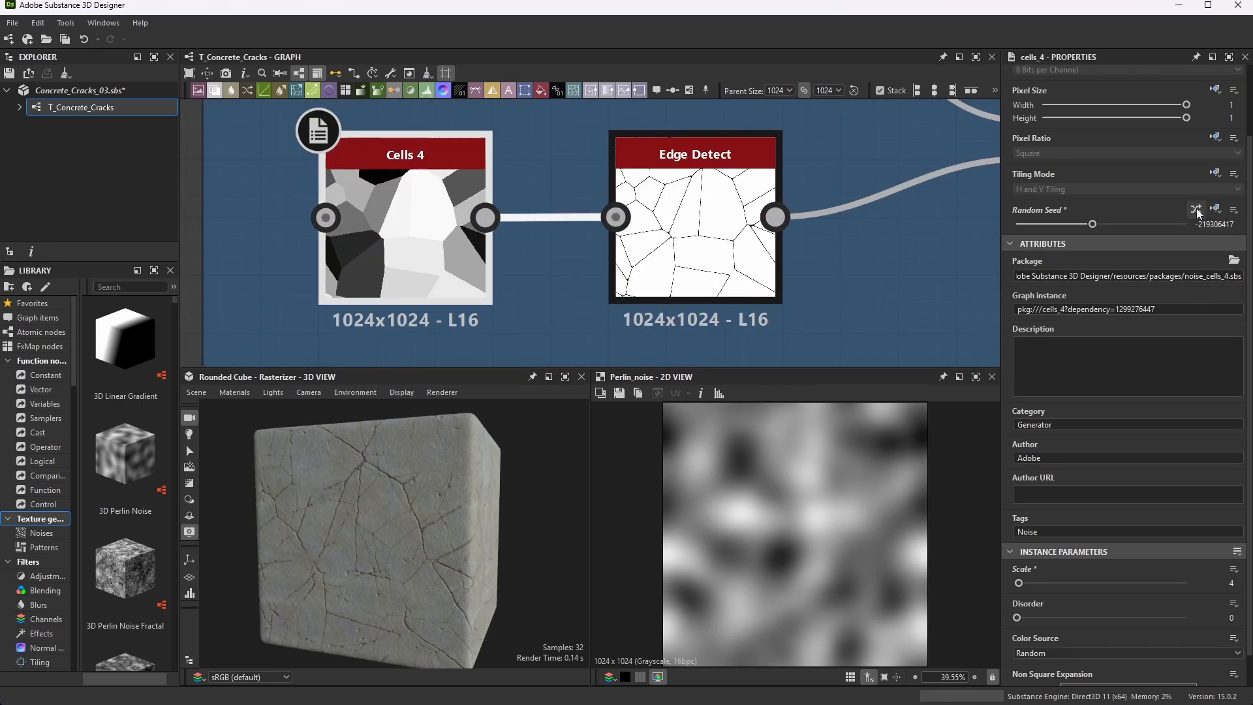
pyautogui.moveTo(511, 486)
pyautogui.mouseDown()
pyautogui.moveTo(587, 453)
pyautogui.moveTo(511, 487)
pyautogui.mouseUp()
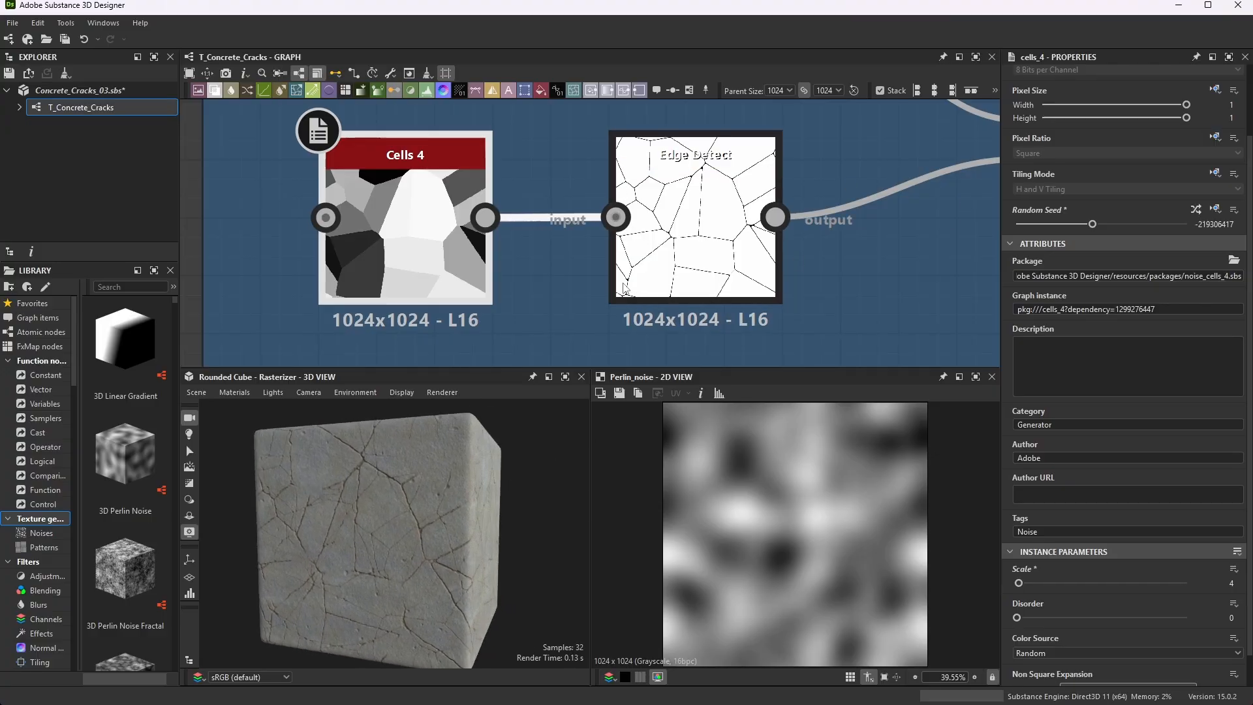
# - Review the Crystal 1 and Cells 4 noises in the Cracks frame and the Perlin Noise and Levels nodes in the Mask frame
pyautogui.scroll(-10, 628, 267)
pyautogui.scroll(8, 645, 210)
pyautogui.click(659, 196)
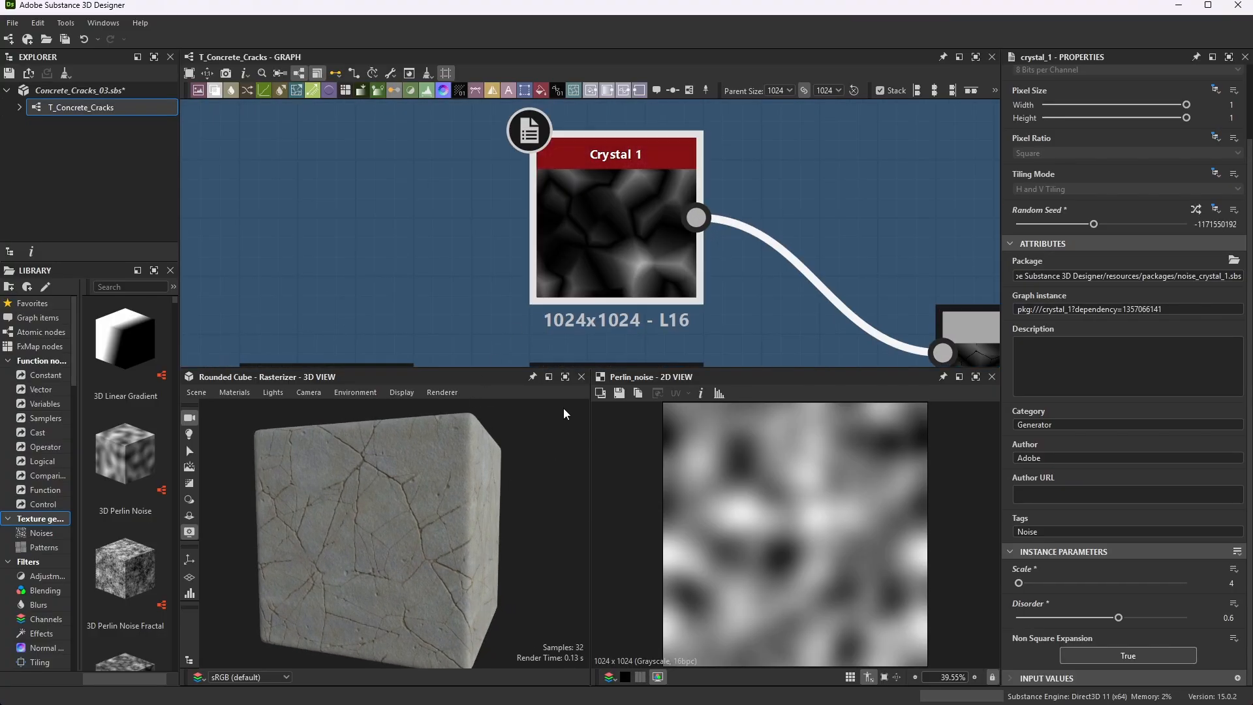
pyautogui.scroll(-6, 548, 219)
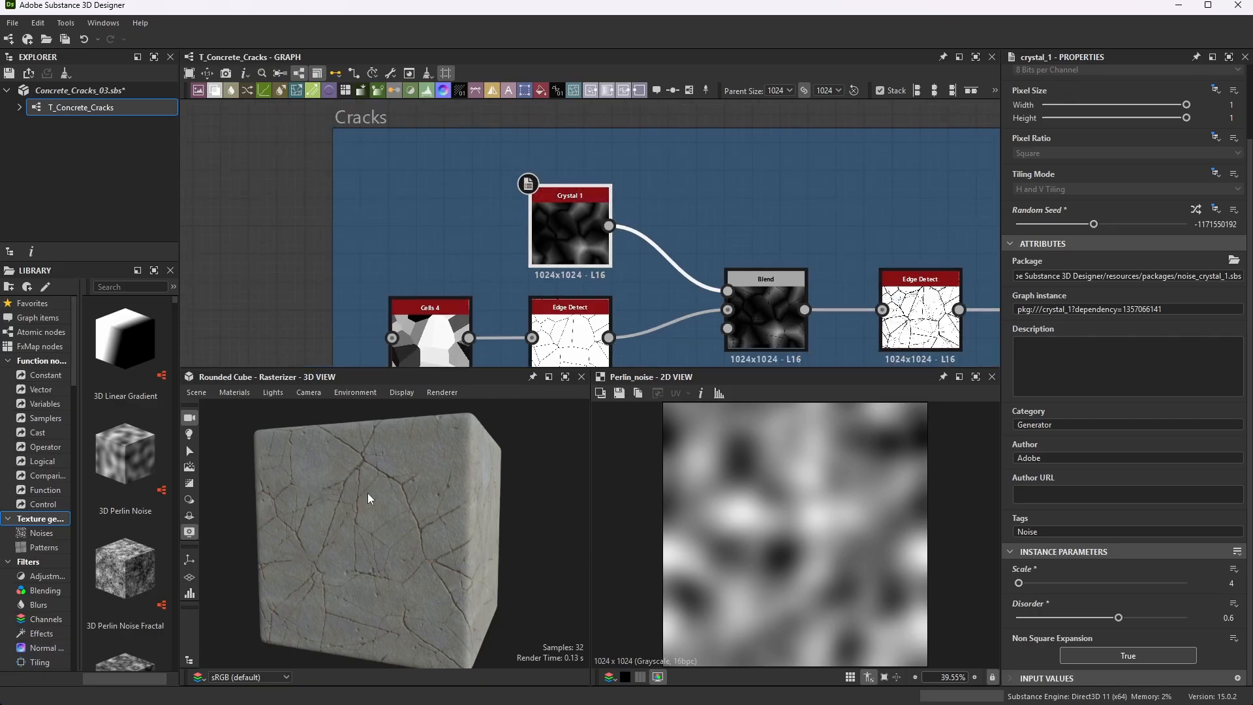
pyautogui.scroll(-2, 553, 213)
pyautogui.scroll(6, 551, 190)
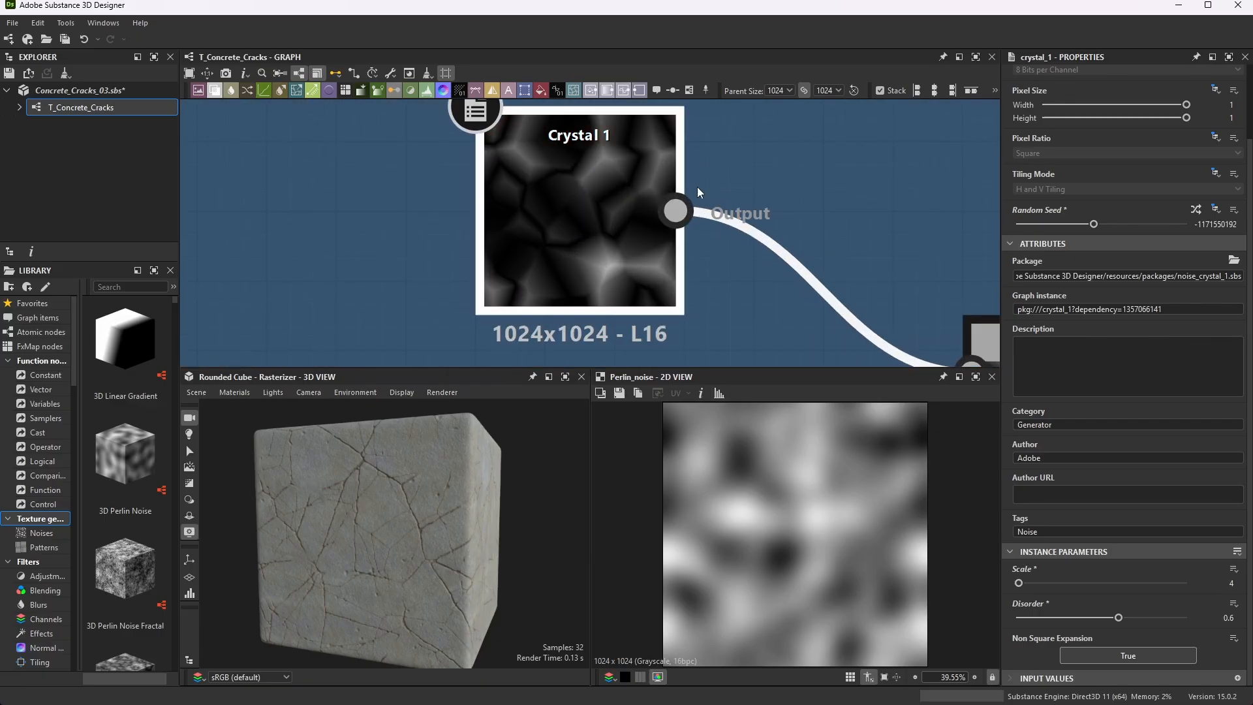
pyautogui.scroll(-4, 548, 148)
pyautogui.scroll(2, 548, 147)
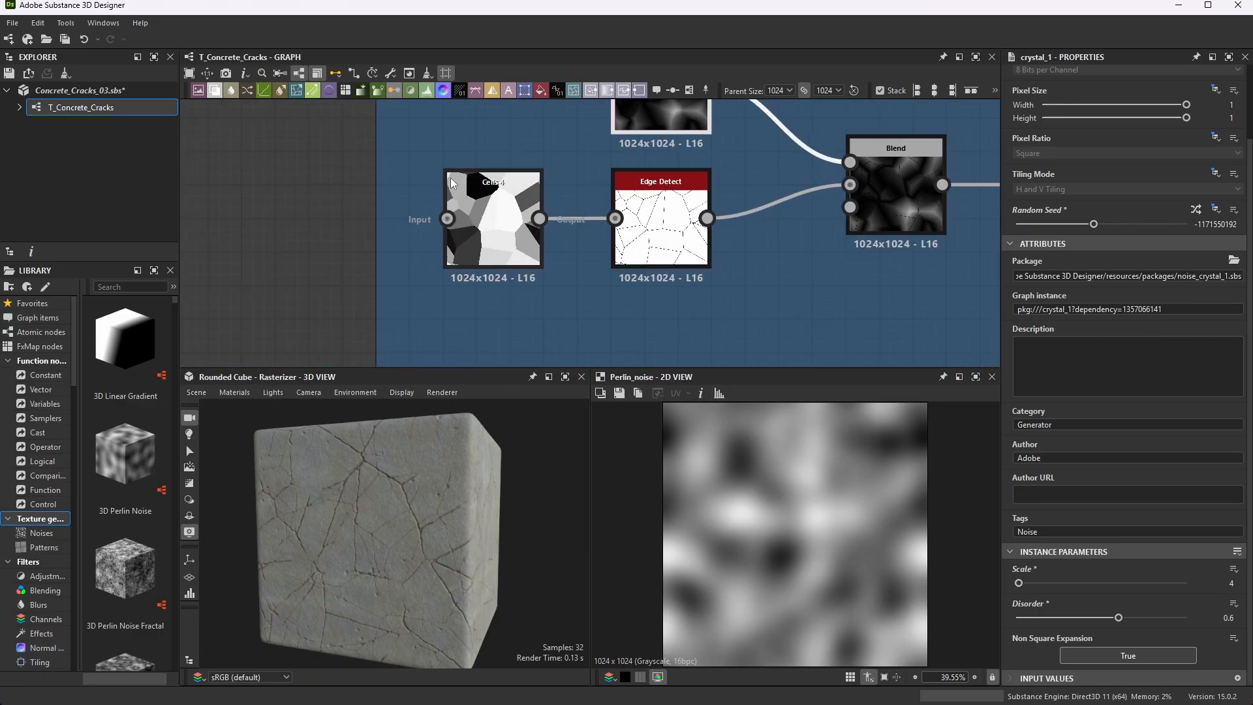
pyautogui.scroll(-5, 551, 204)
pyautogui.scroll(10, 698, 287)
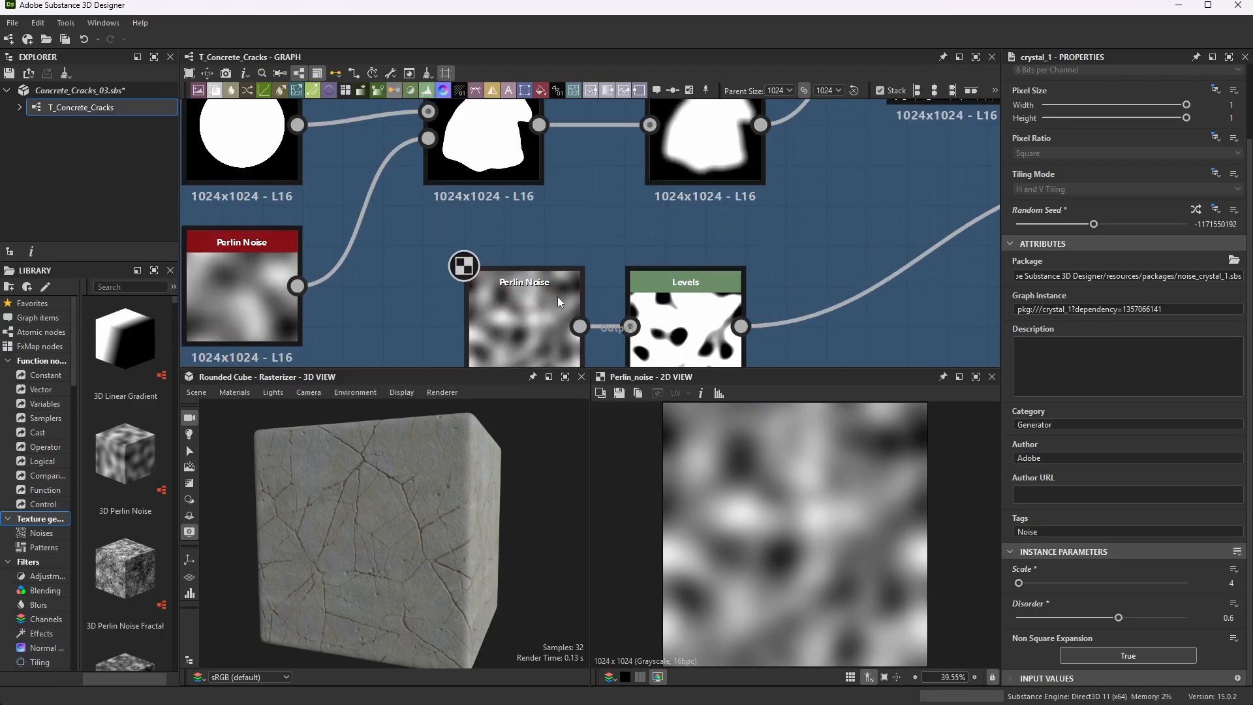
pyautogui.scroll(-3, 570, 302)
pyautogui.scroll(2, 633, 302)
pyautogui.scroll(-8, 636, 281)
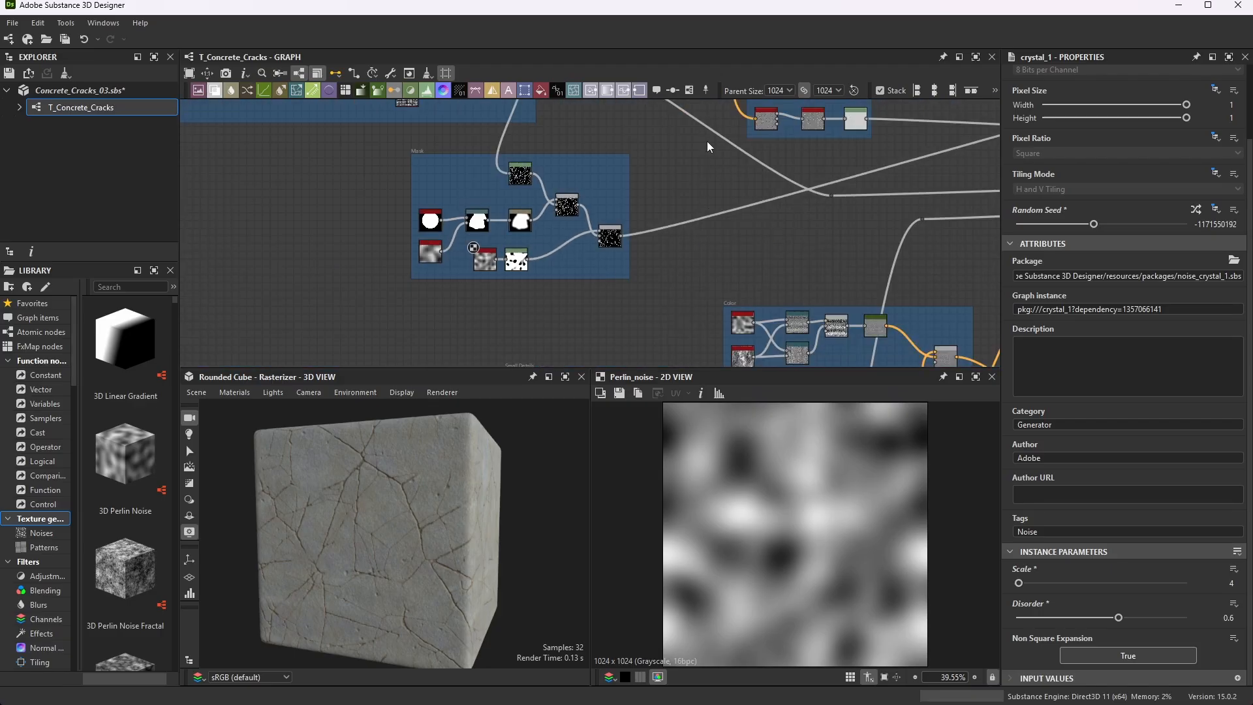
pyautogui.scroll(5, 628, 219)
pyautogui.scroll(5, 598, 278)
pyautogui.scroll(-12, 608, 280)
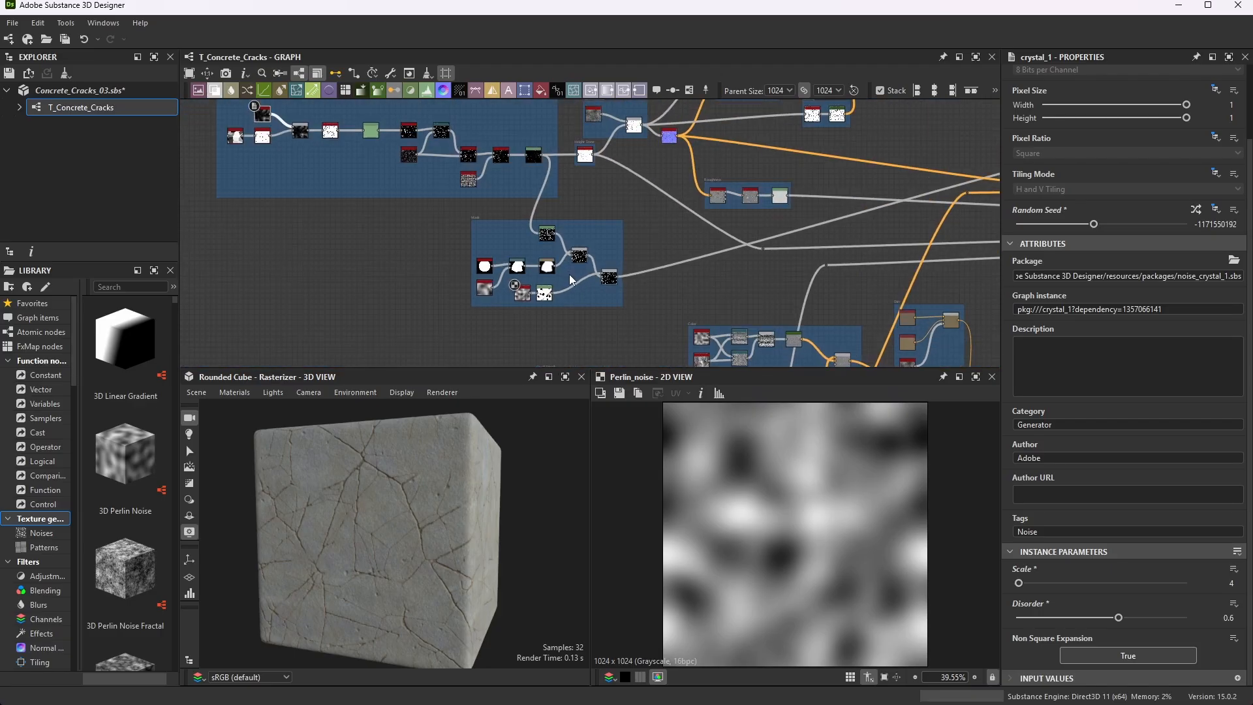
# - Save all changes to the Concrete_Cracks_03.sbs package
pyautogui.scroll(1, 590, 285)
pyautogui.click(15, 23)
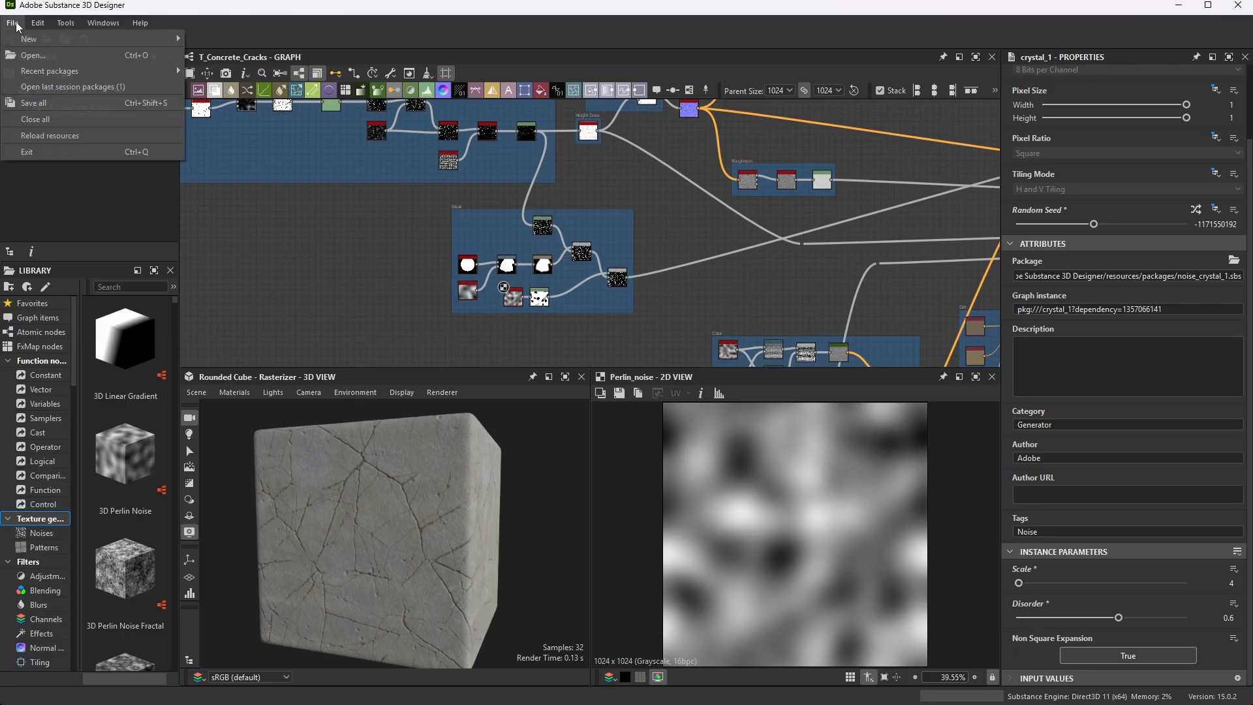
pyautogui.click(39, 106)
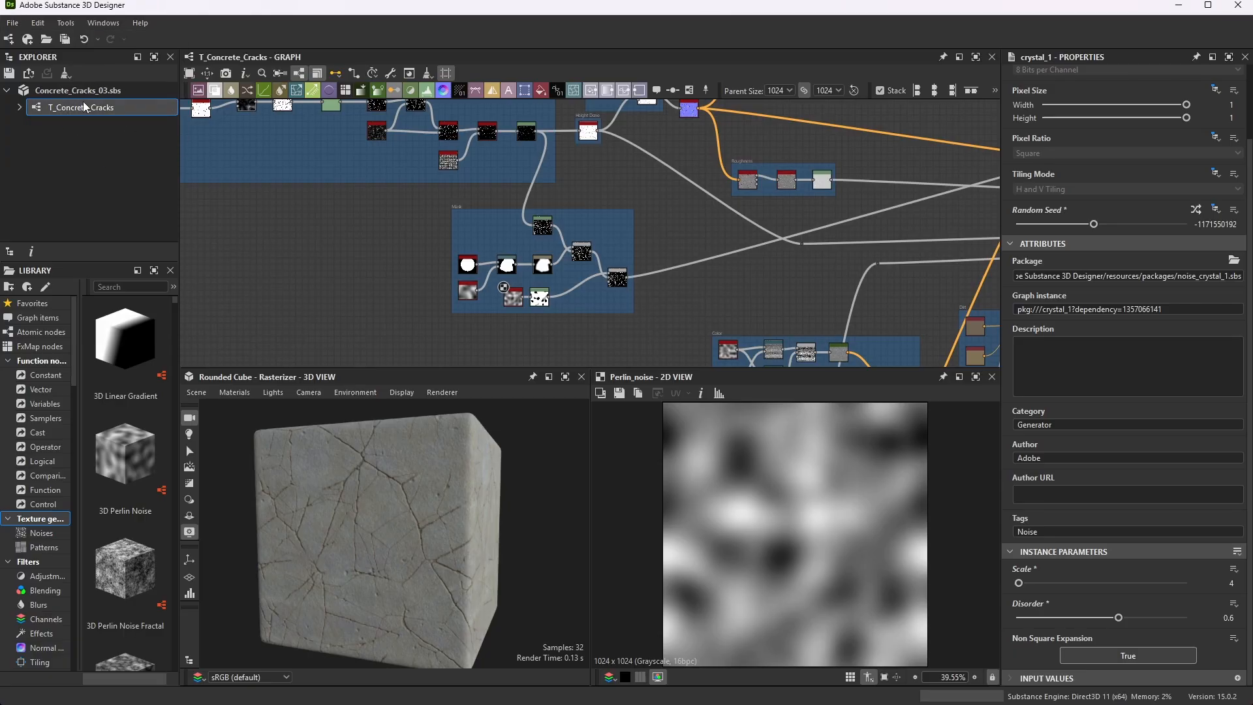
# - Export the COL, NRM, ROUGH and HEIGHT outputs of the T_Concrete_Cracks graph as bitmaps to the Concrete Cracks folder
pyautogui.rightClick(98, 92)
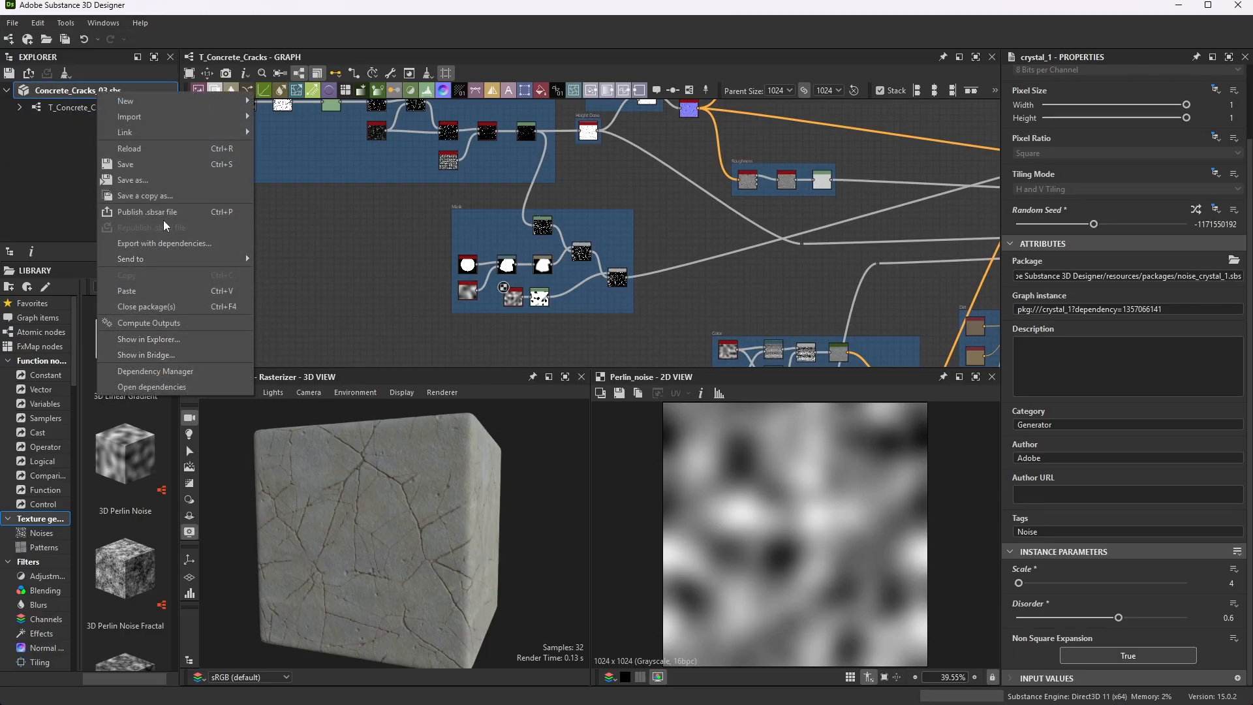
pyautogui.click(59, 110)
pyautogui.rightClick(62, 109)
pyautogui.click(129, 233)
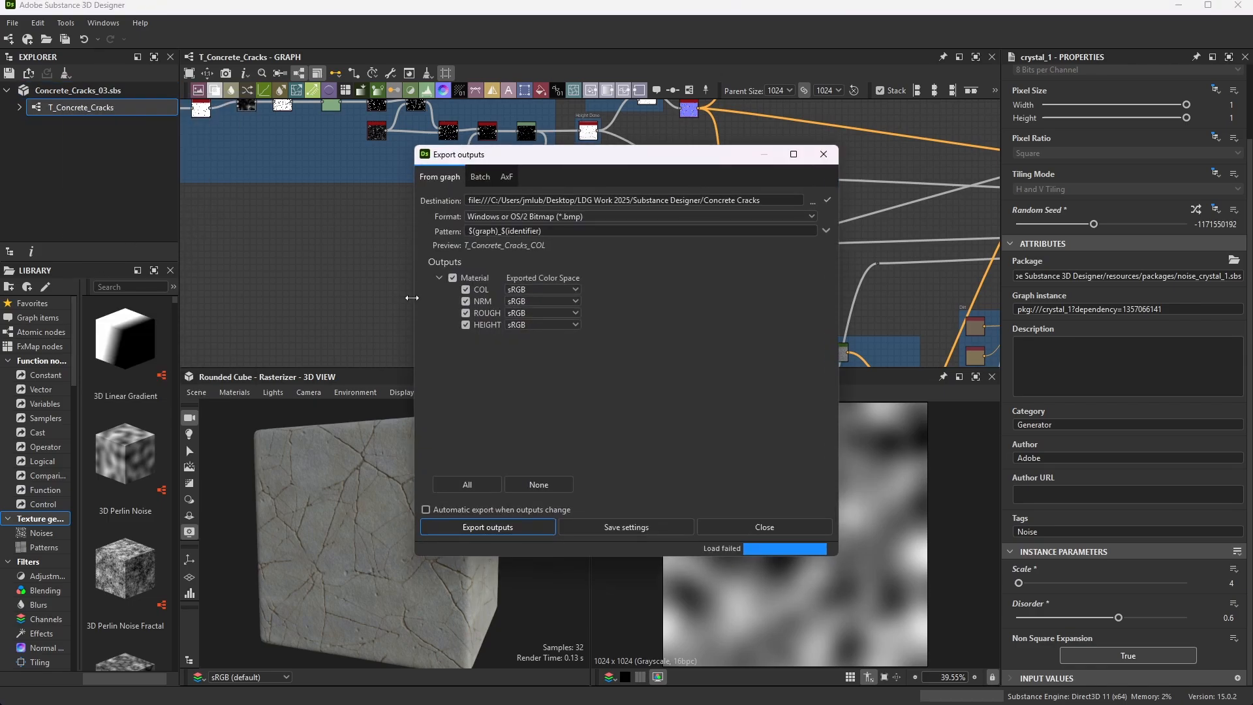
pyautogui.click(519, 526)
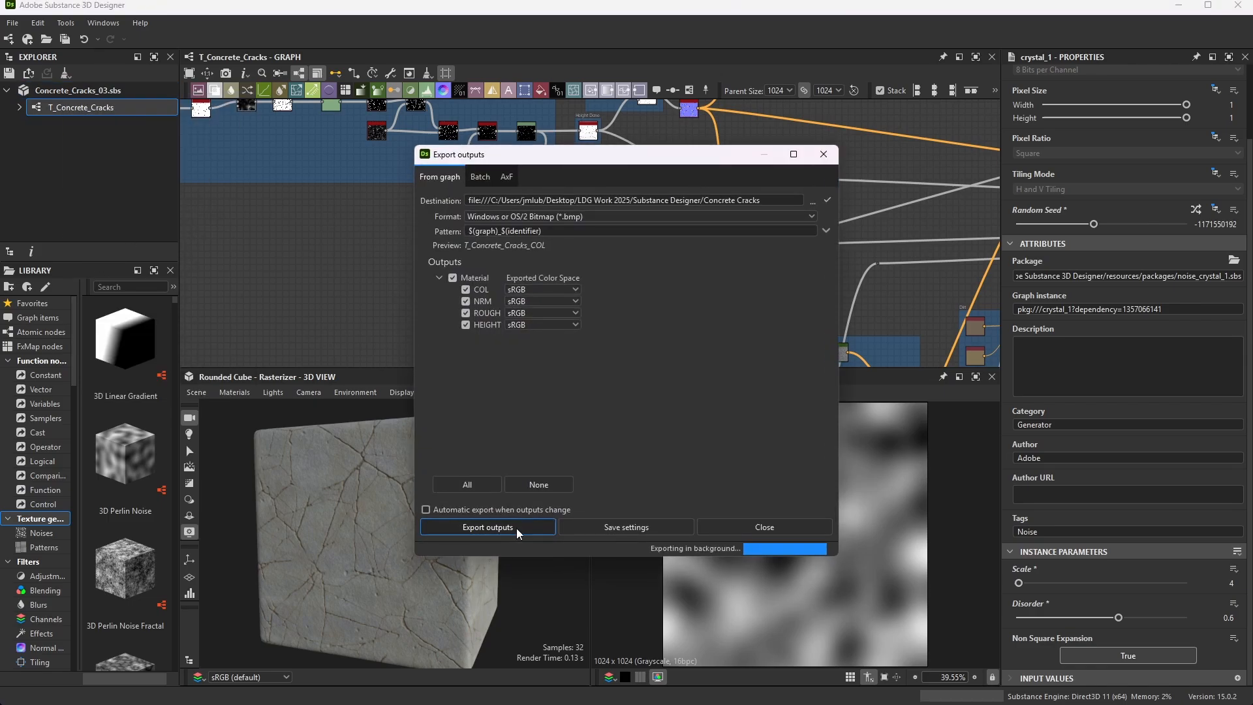
pyautogui.click(762, 526)
# - Switch to Unreal Engine and reimport the T_Concrete_Cracks COL, HEIGHT, NRM and ROUGH textures from the Textures folder
pyautogui.click(1178, 5)
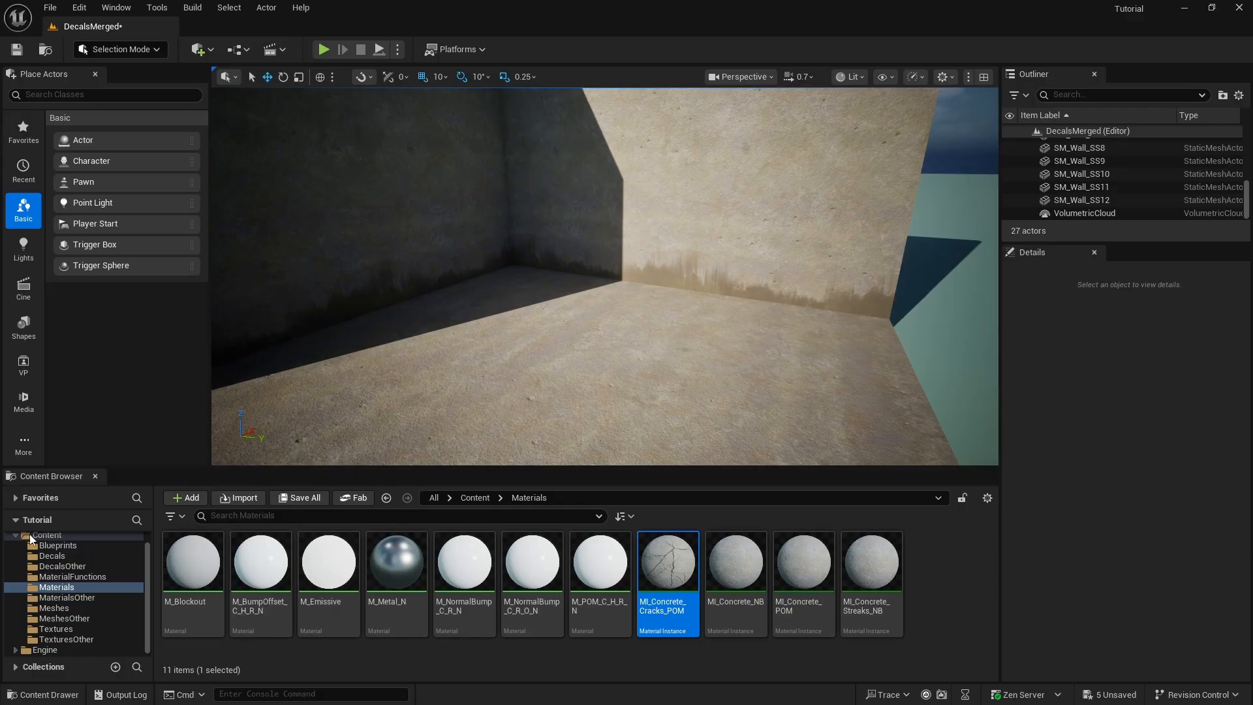
pyautogui.click(73, 629)
pyautogui.click(398, 556)
pyautogui.keyDown('ctrl'); pyautogui.click(468, 556); pyautogui.keyUp('ctrl')
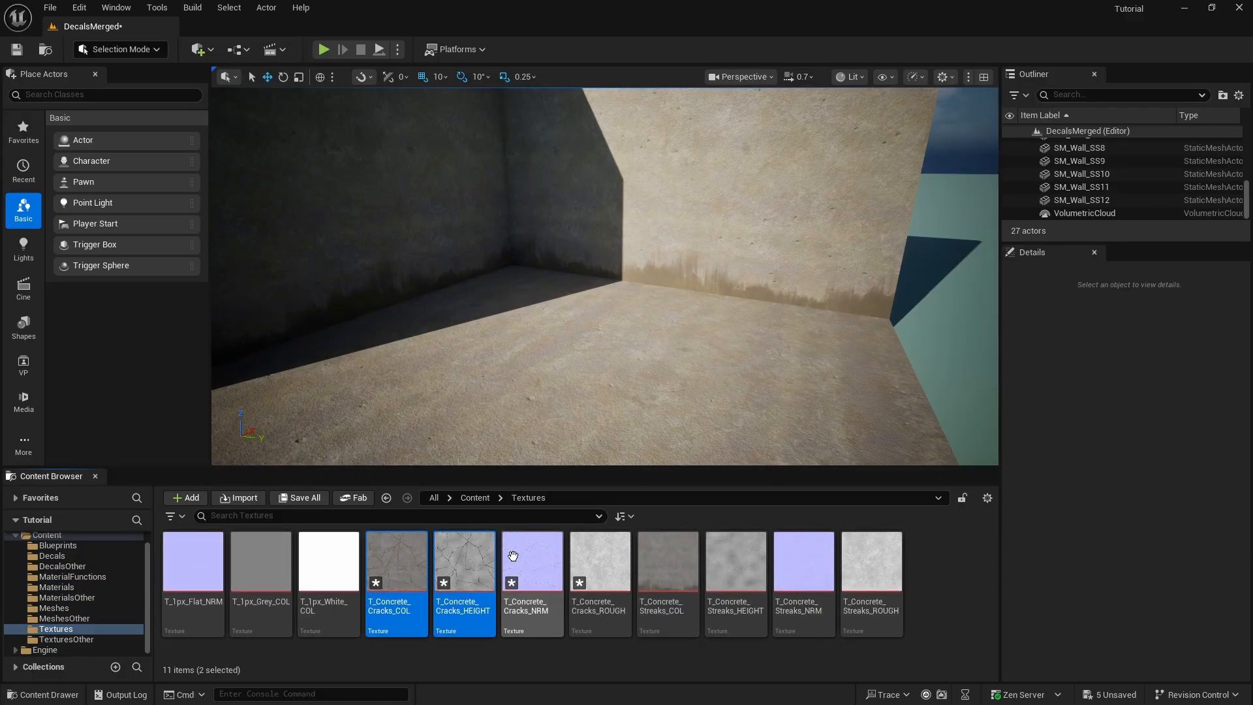
pyautogui.keyDown('ctrl'); pyautogui.click(513, 555); pyautogui.keyUp('ctrl')
pyautogui.keyDown('ctrl'); pyautogui.click(595, 561); pyautogui.keyUp('ctrl')
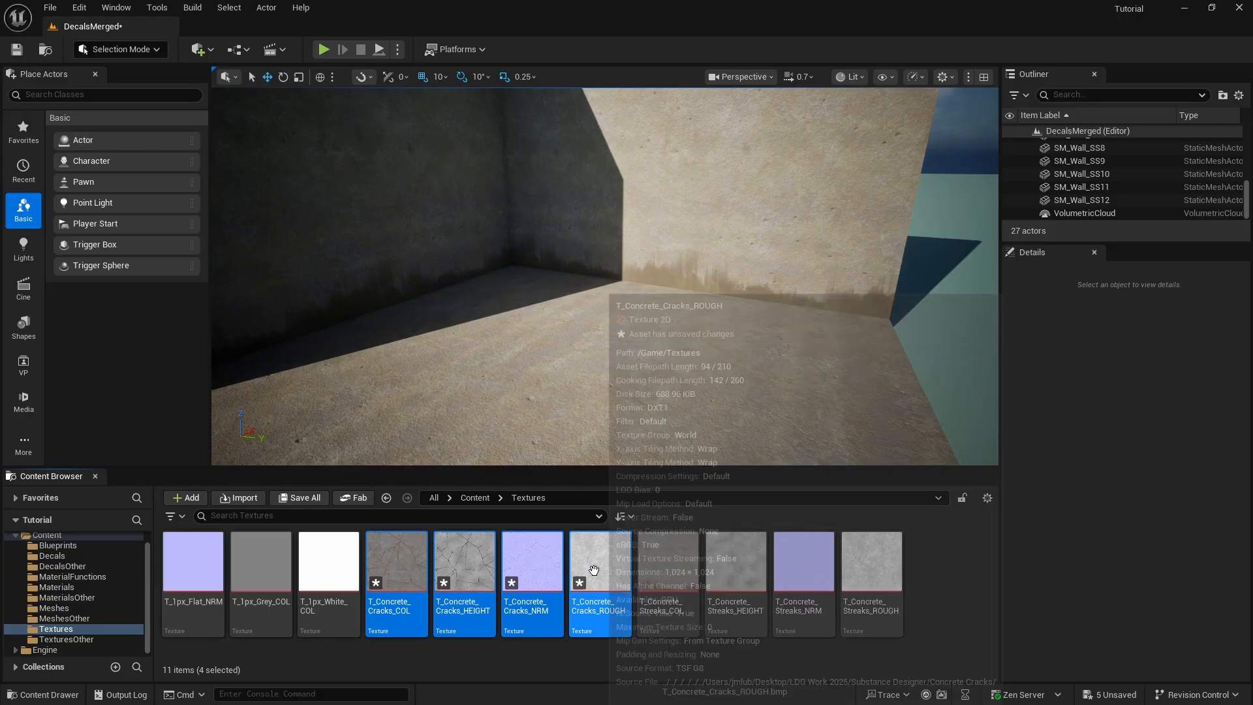
pyautogui.rightClick(594, 570)
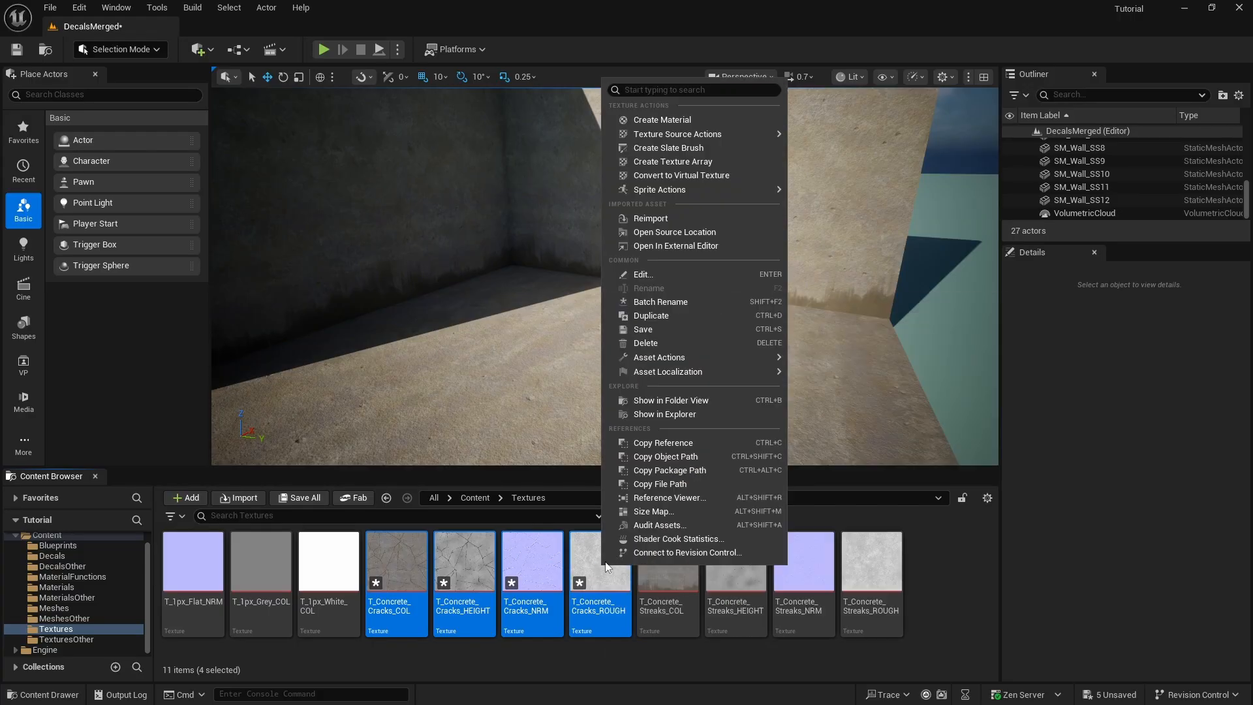
pyautogui.click(651, 218)
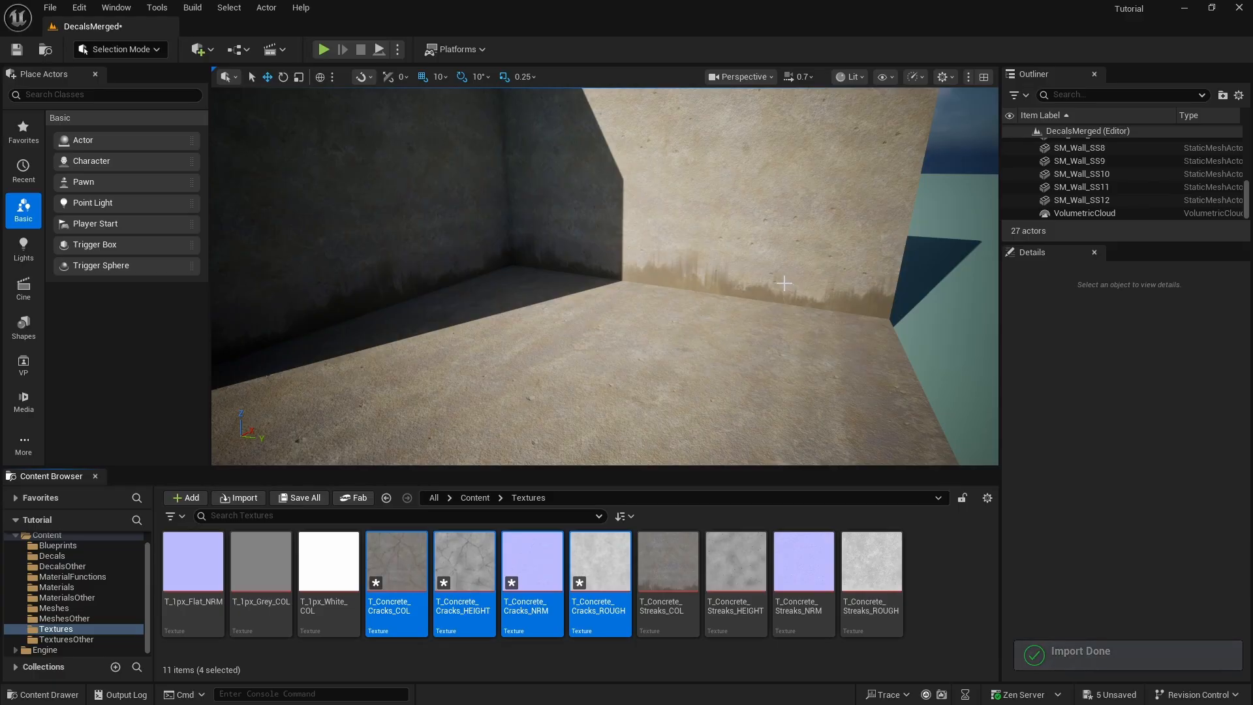
# - Save all modified assets and the DecalsMerged level, leaving no wall section selected
pyautogui.rightClick(725, 255)
pyautogui.click(50, 7)
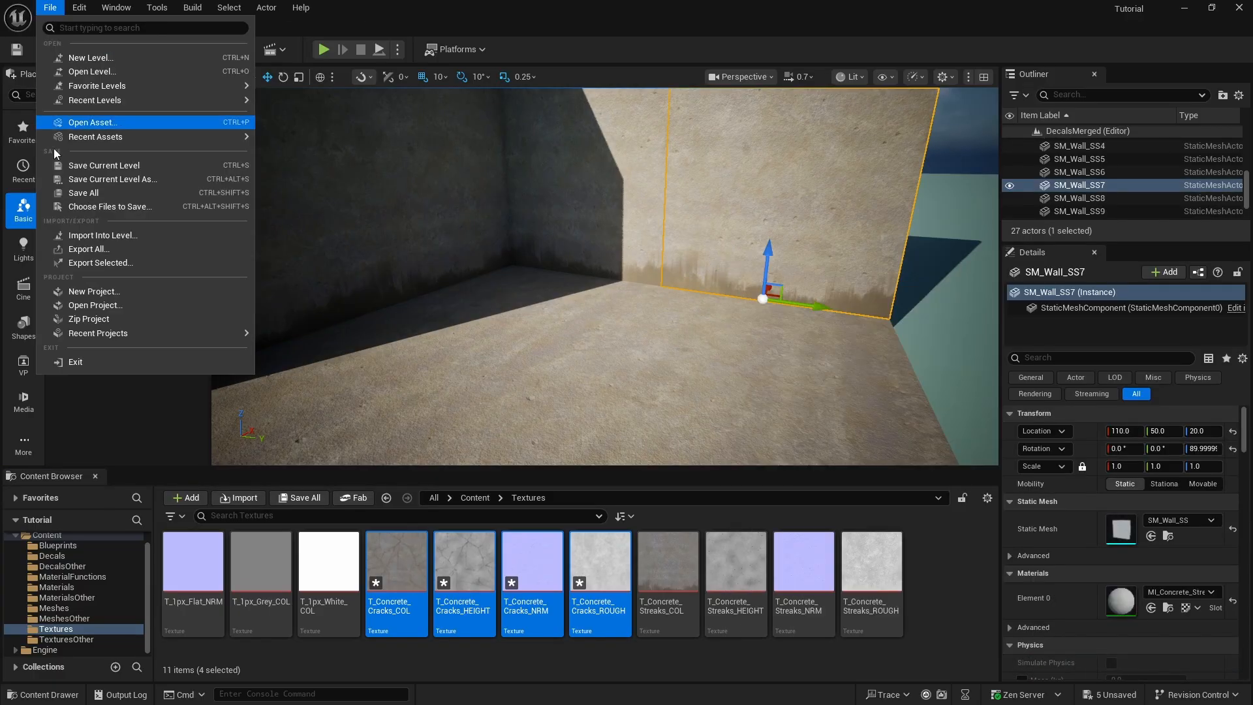
pyautogui.click(84, 194)
pyautogui.moveTo(662, 319)
pyautogui.mouseDown(button='right')
pyautogui.moveTo(483, 313)
pyautogui.moveTo(692, 300)
pyautogui.moveTo(601, 320)
pyautogui.moveTo(649, 321)
pyautogui.moveTo(470, 267)
pyautogui.moveTo(627, 320)
pyautogui.moveTo(610, 313)
pyautogui.moveTo(630, 333)
pyautogui.moveTo(613, 336)
pyautogui.moveTo(616, 352)
pyautogui.moveTo(646, 355)
pyautogui.moveTo(623, 330)
pyautogui.moveTo(687, 321)
pyautogui.mouseUp(button='right')
pyautogui.press('Escape')
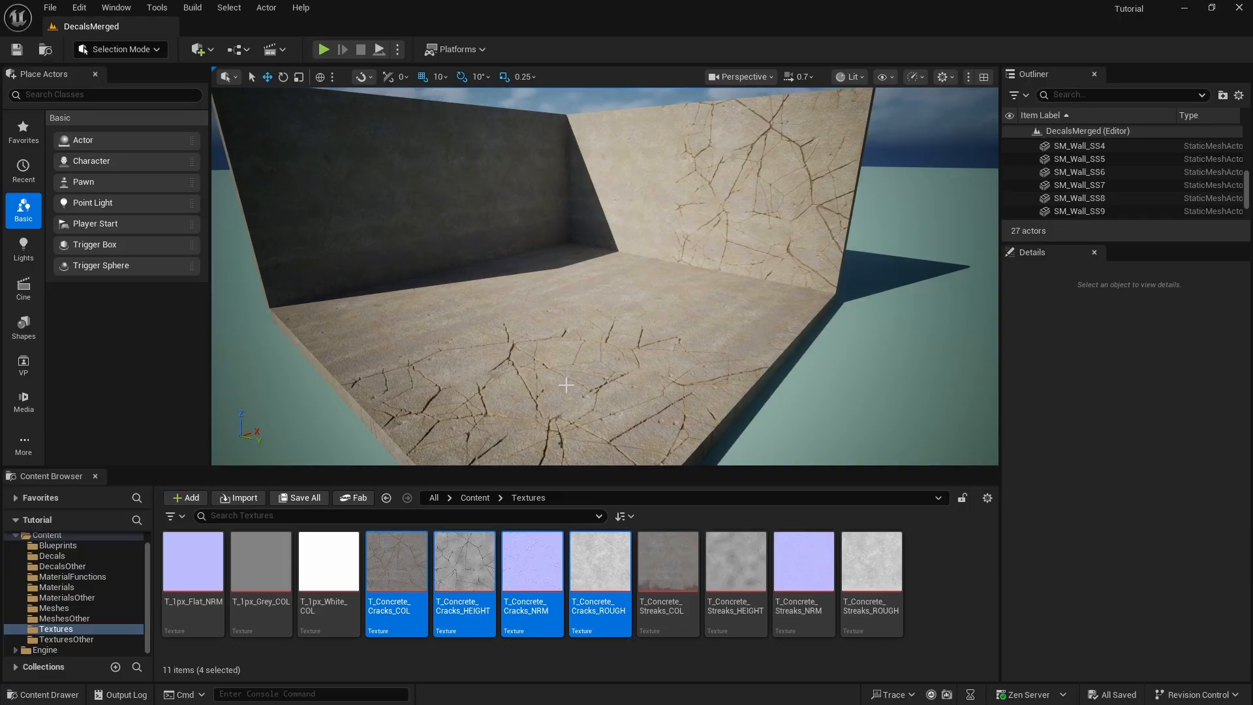
# - Apply the MI_Concrete_POM material from the Materials folder to the cracked section of the sunlit wall
pyautogui.moveTo(676, 262); pyautogui.dragTo(470, 397, button='right')
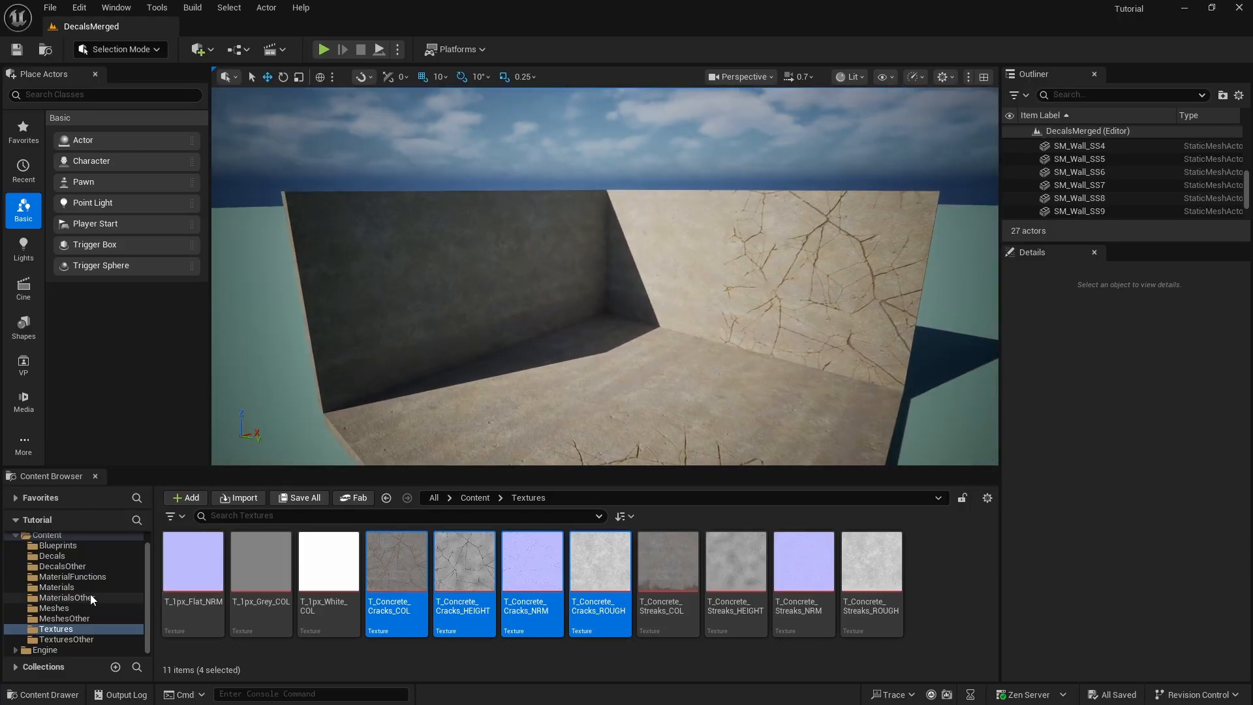
pyautogui.scroll(1, 85, 604)
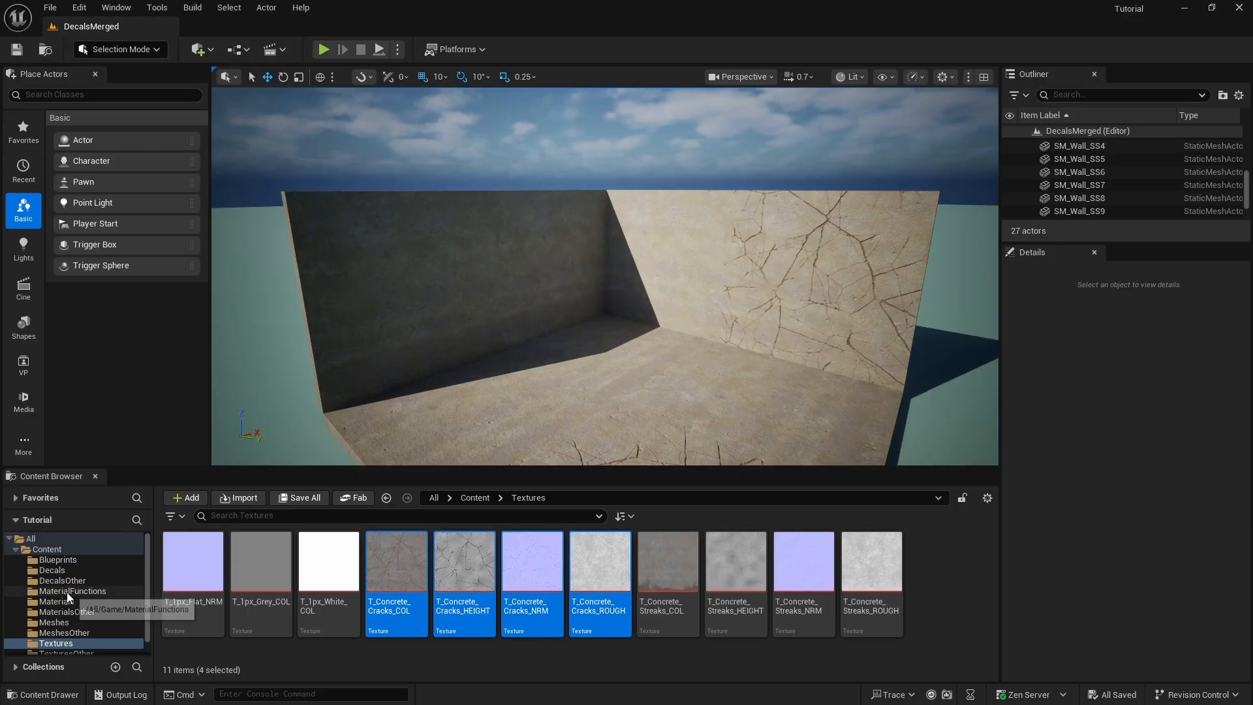
pyautogui.click(65, 601)
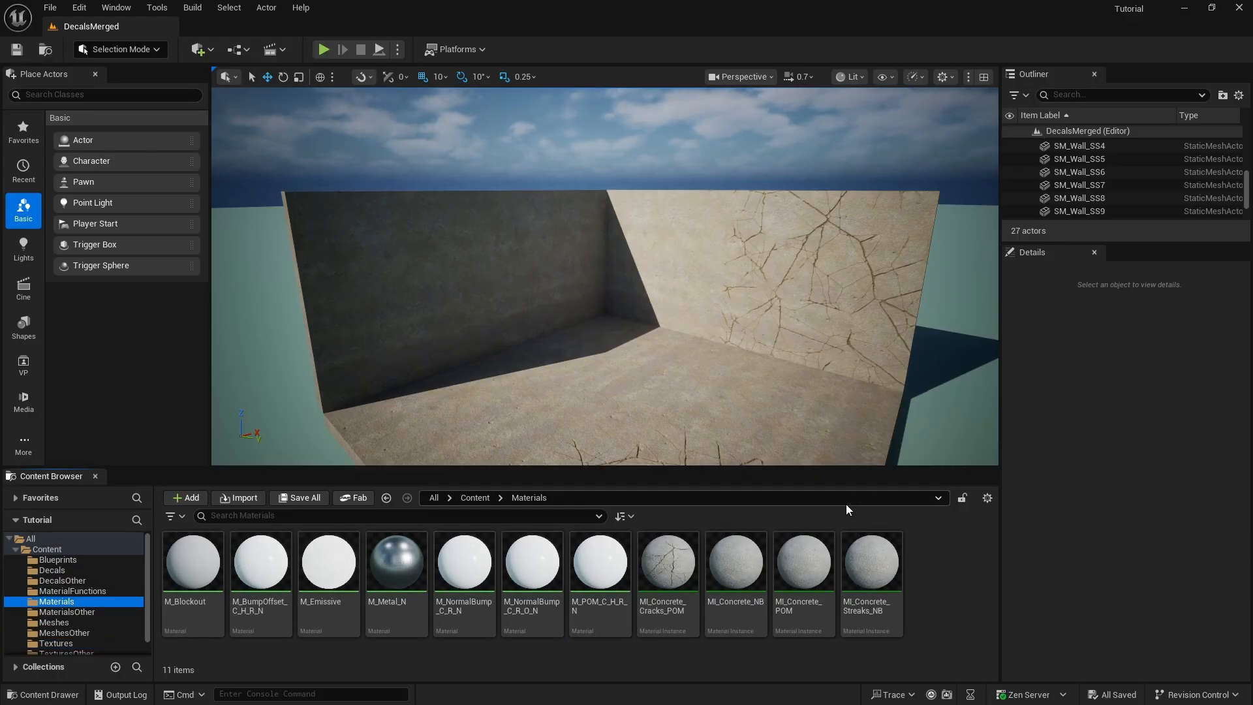
pyautogui.moveTo(803, 561); pyautogui.dragTo(791, 274)
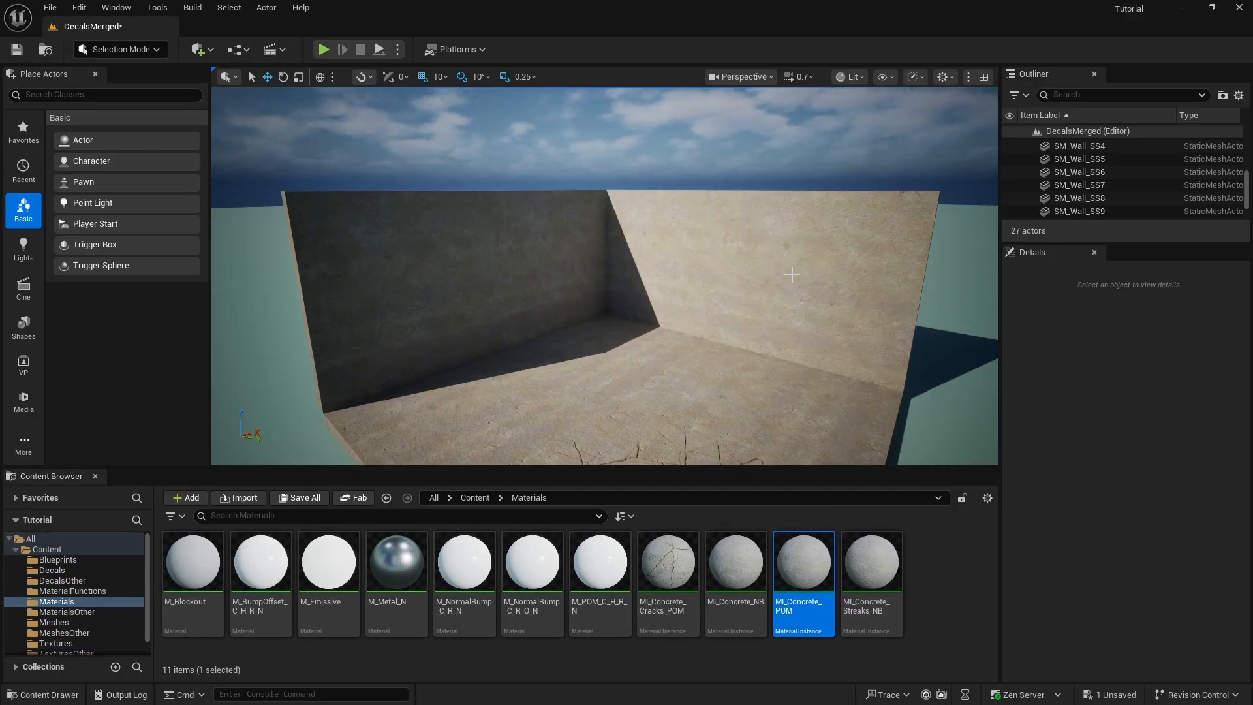
# - Apply the MI_Concrete_Cracks_POM material to the remaining plain floor sections near the walls
pyautogui.moveTo(792, 274); pyautogui.dragTo(791, 313, button='right')
pyautogui.moveTo(755, 413); pyautogui.dragTo(791, 167, button='right')
pyautogui.click(659, 563)
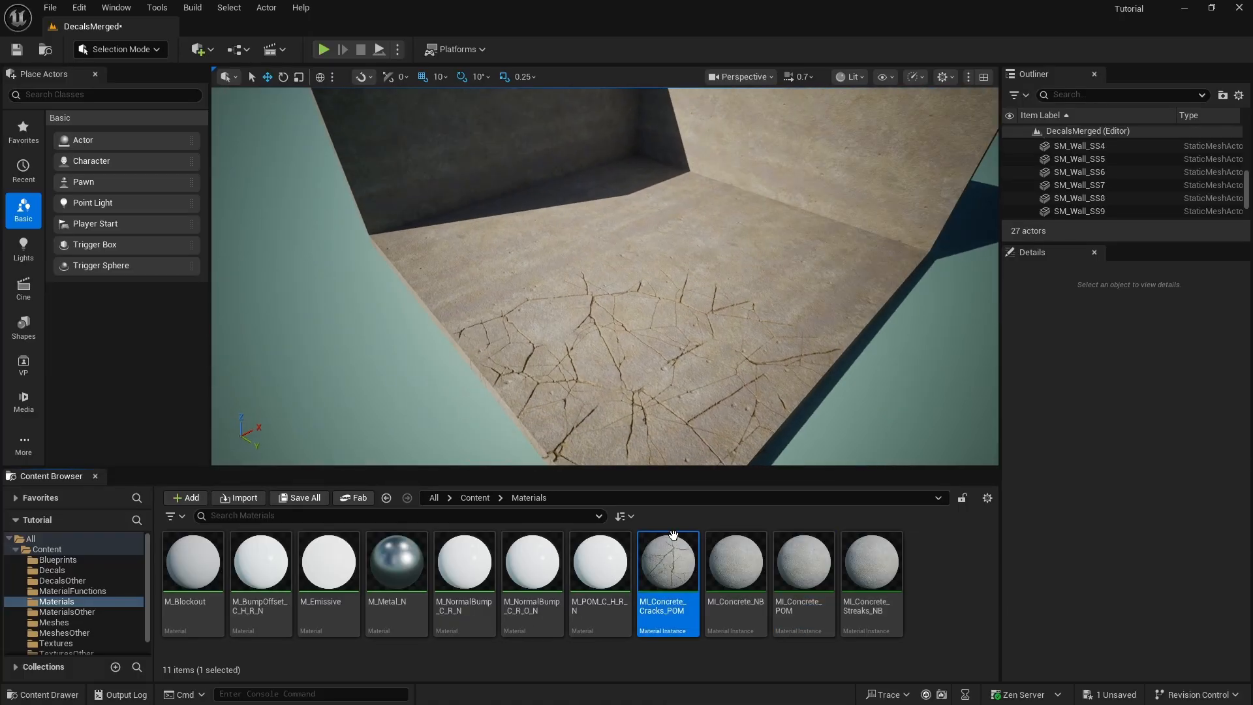
pyautogui.moveTo(667, 568); pyautogui.dragTo(719, 218)
pyautogui.moveTo(671, 565); pyautogui.dragTo(548, 261)
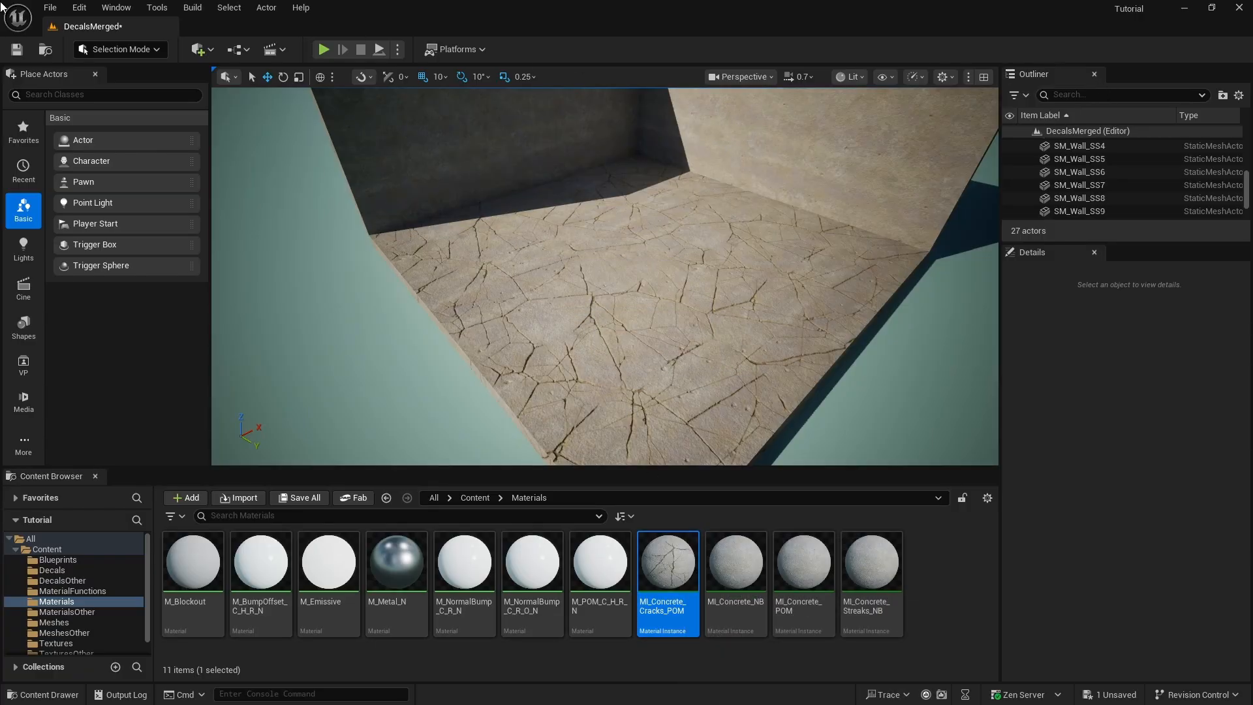
# - Save all changes to the level and examine the crack pattern across the floor
pyautogui.click(50, 7)
pyautogui.click(118, 194)
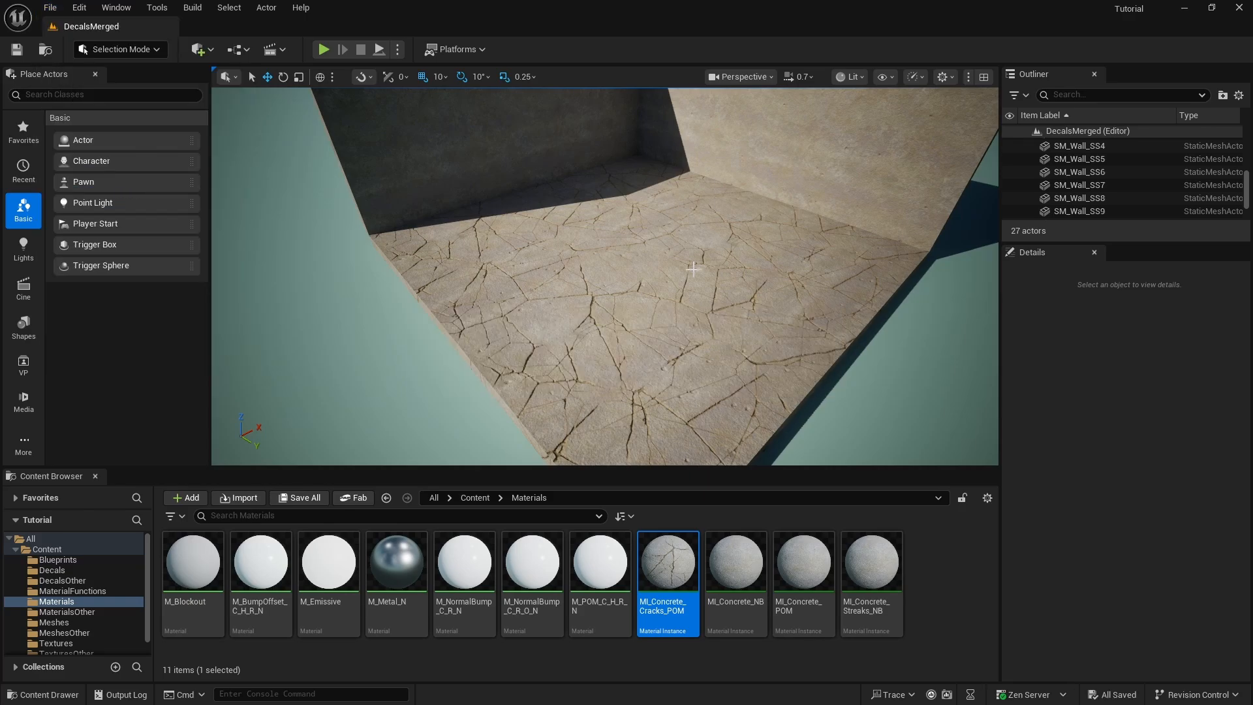
pyautogui.moveTo(692, 269); pyautogui.dragTo(655, 259, button='right')
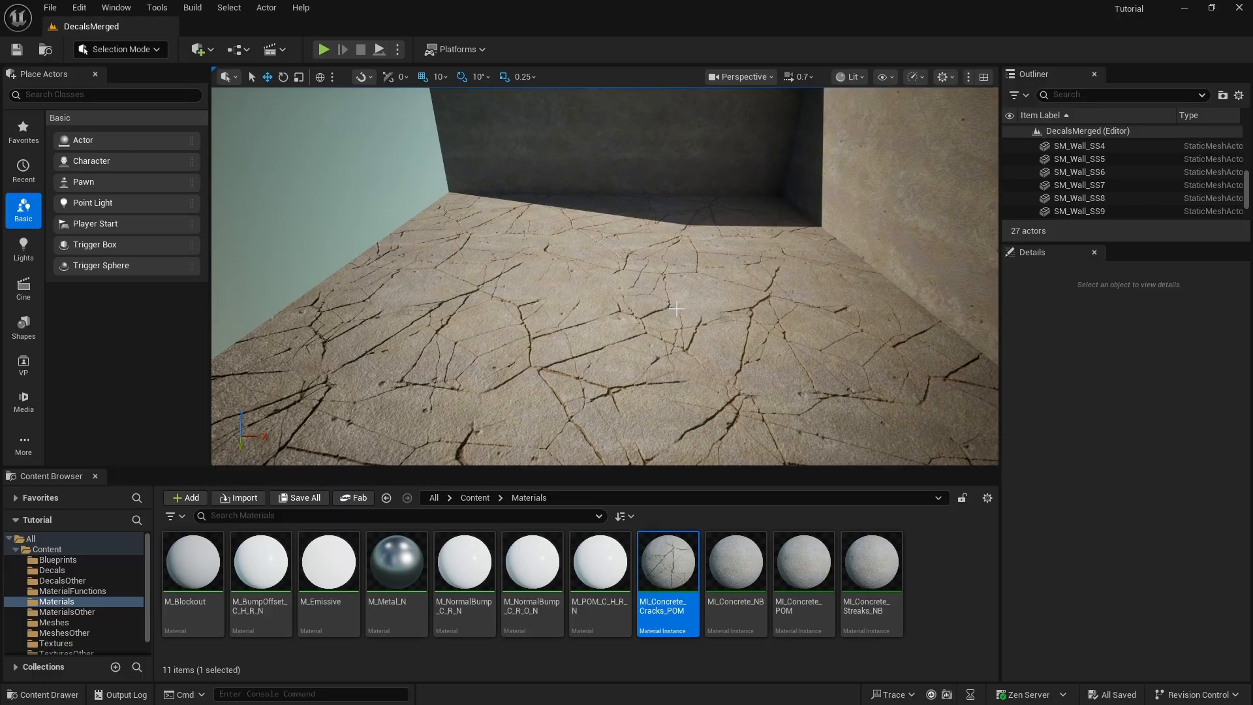
pyautogui.moveTo(692, 274); pyautogui.dragTo(587, 297, button='right')
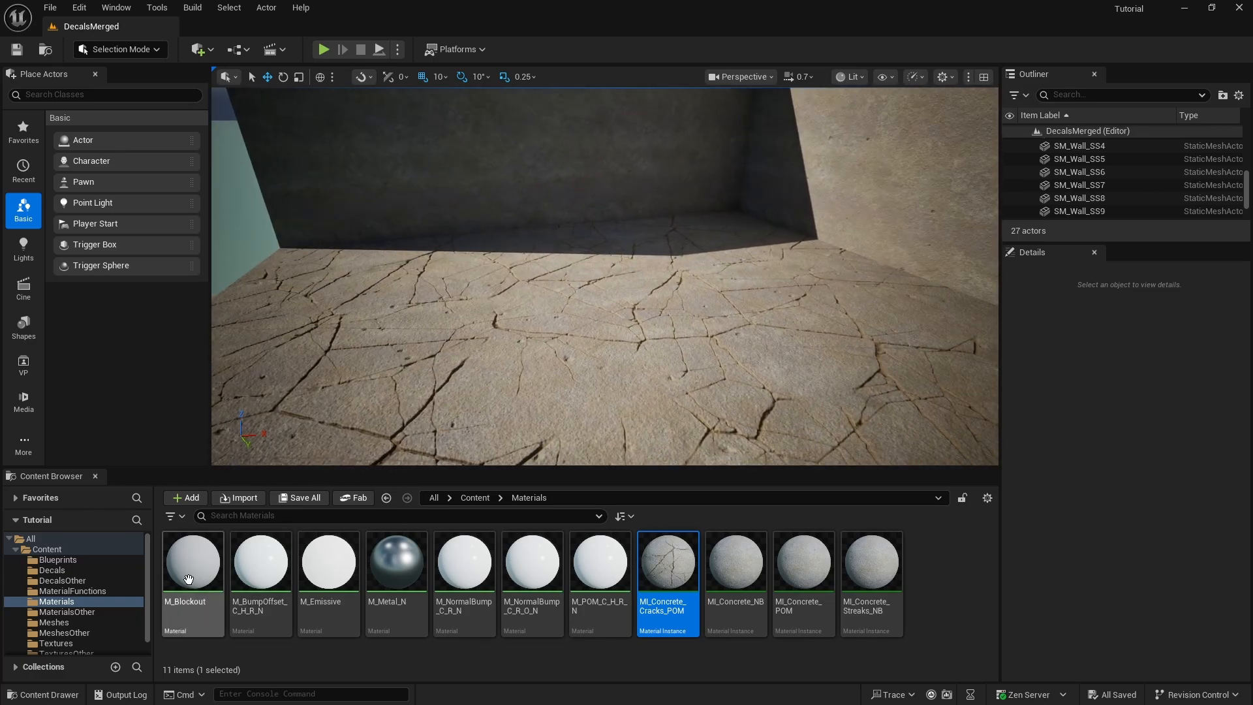